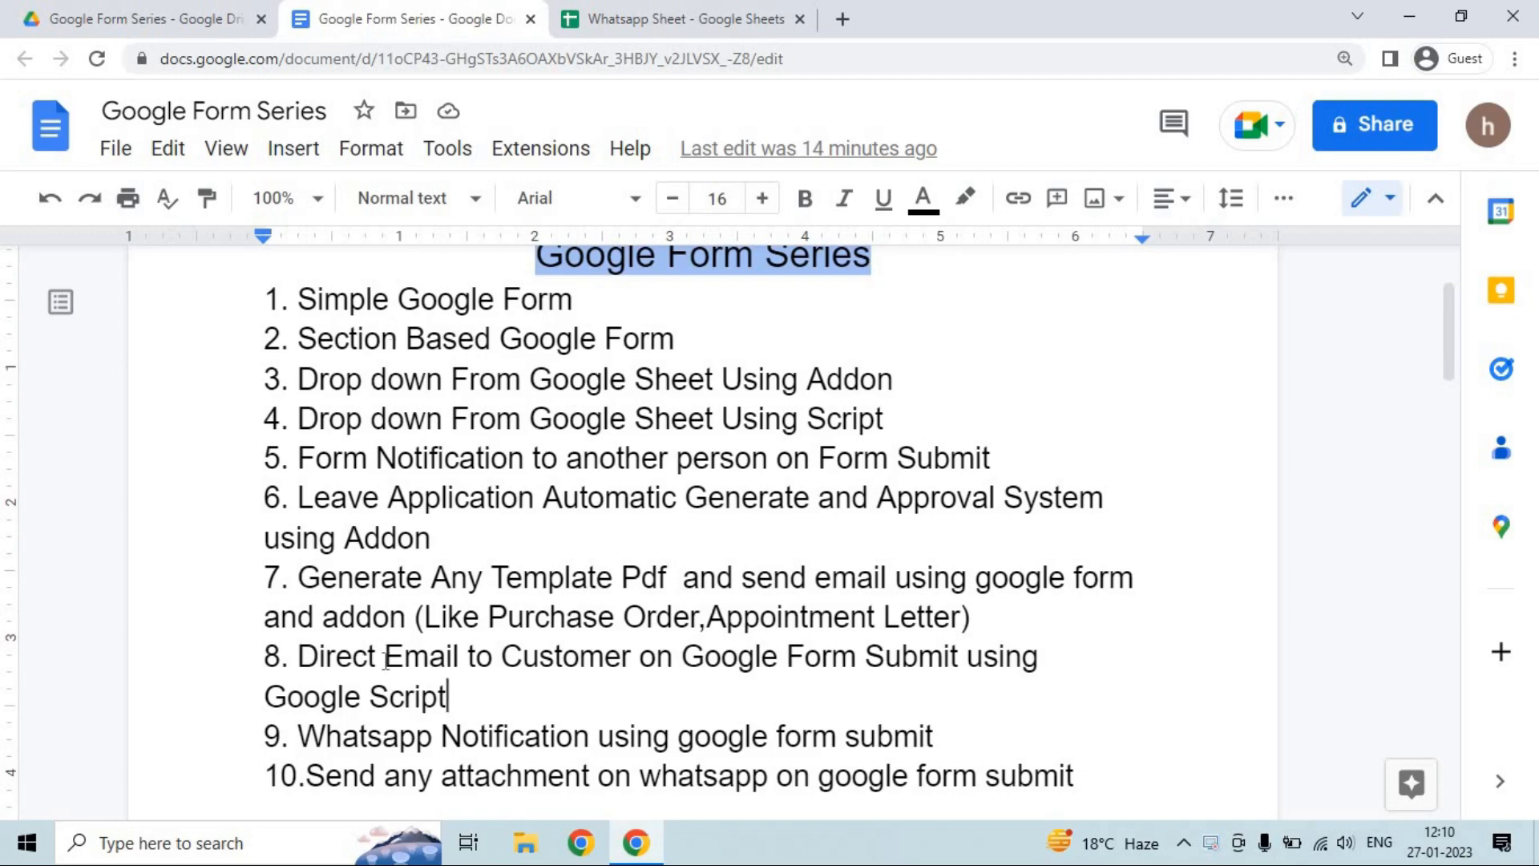
# Add the line "8.1 Whatsapp Notification free of cost" below item 8 of the Google Form Series list.
pyautogui.moveTo(349, 735); pyautogui.dragTo(562, 723)
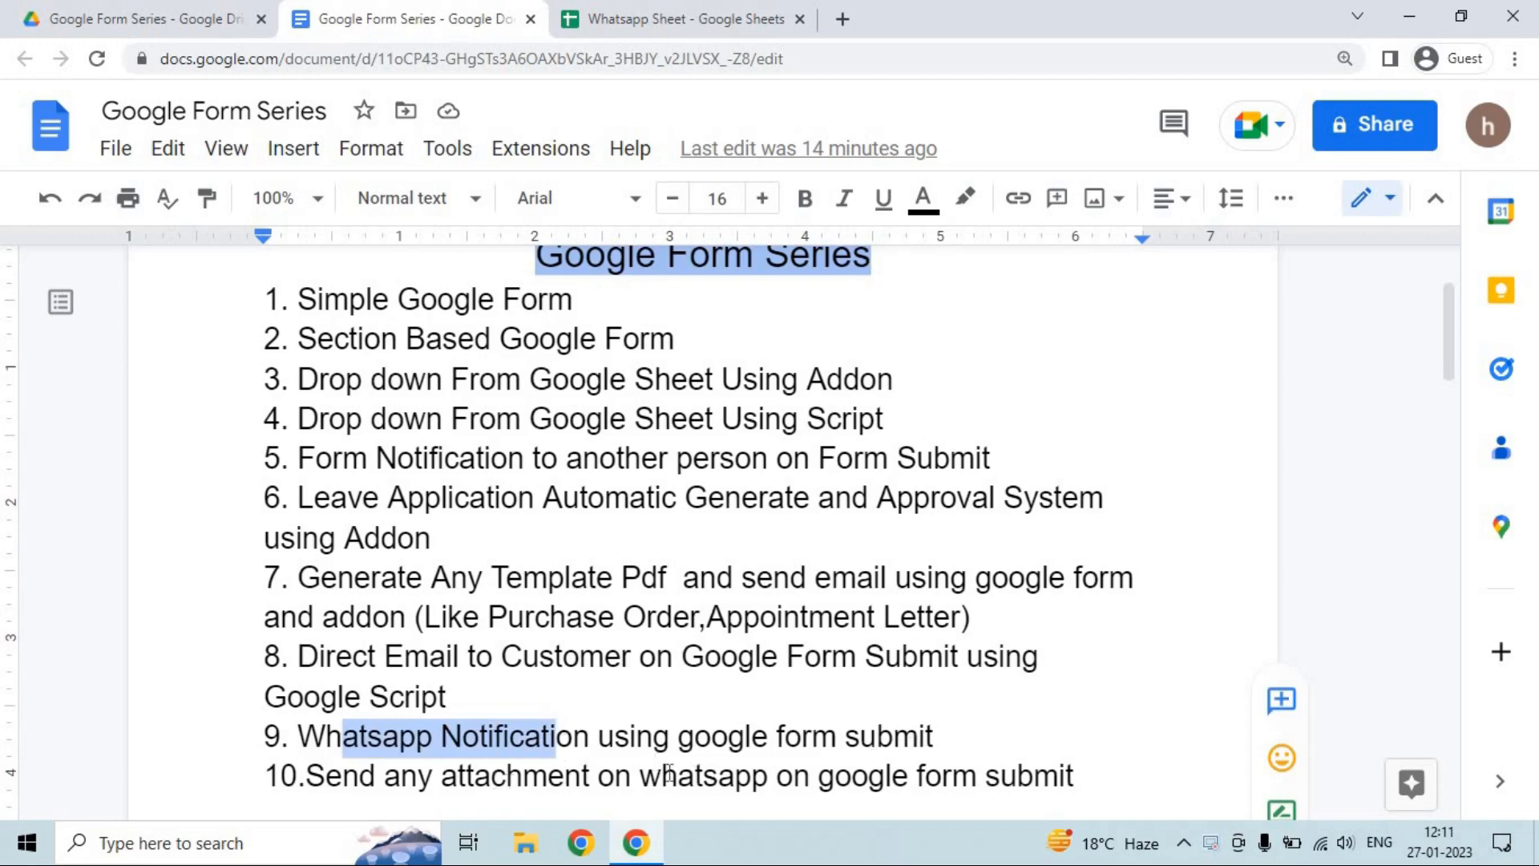
pyautogui.click(477, 697)
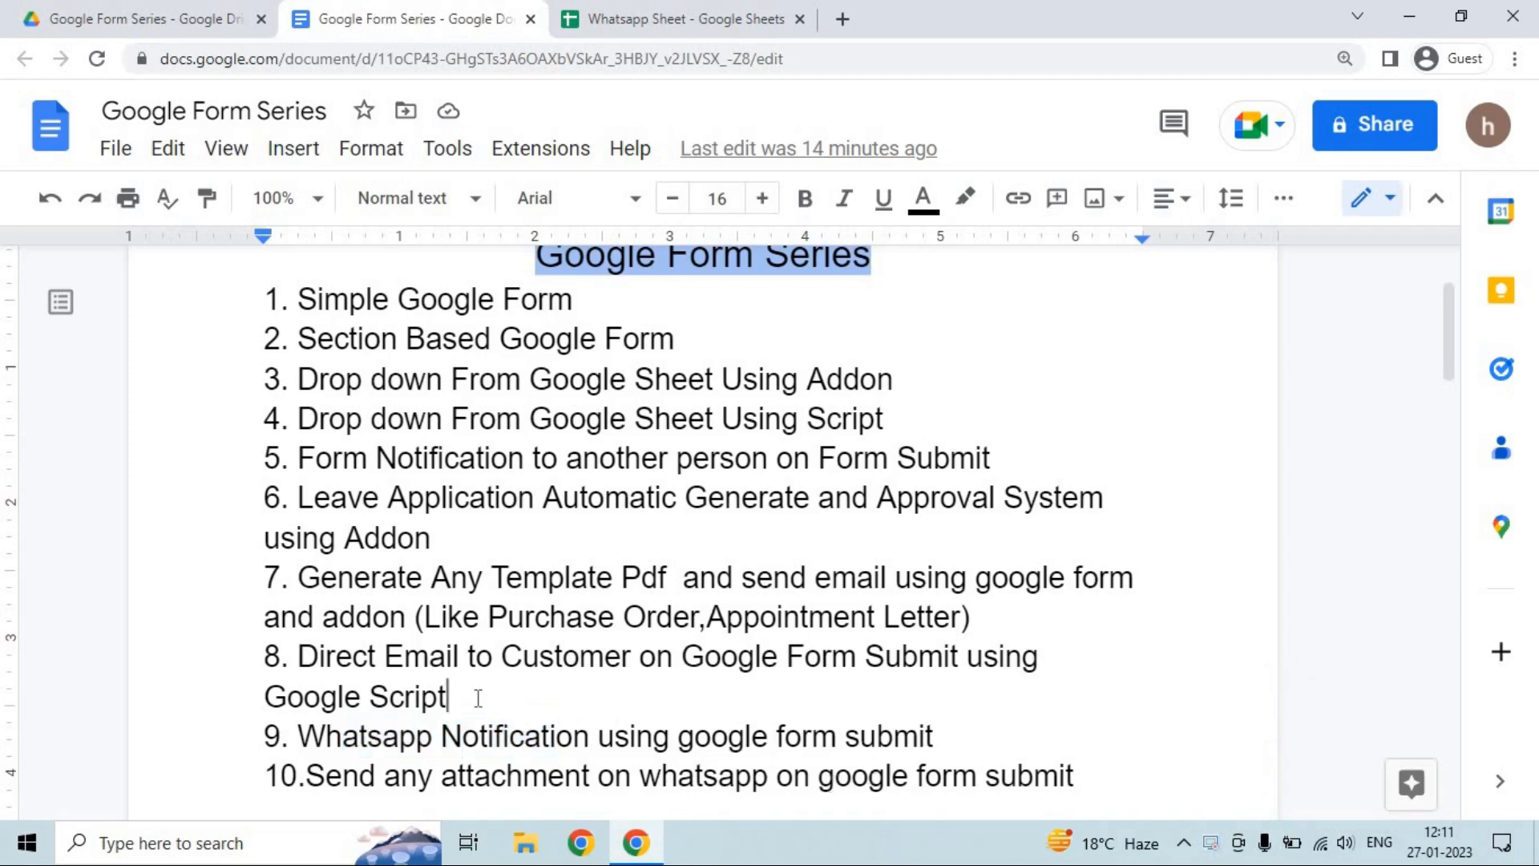
pyautogui.press('Return')
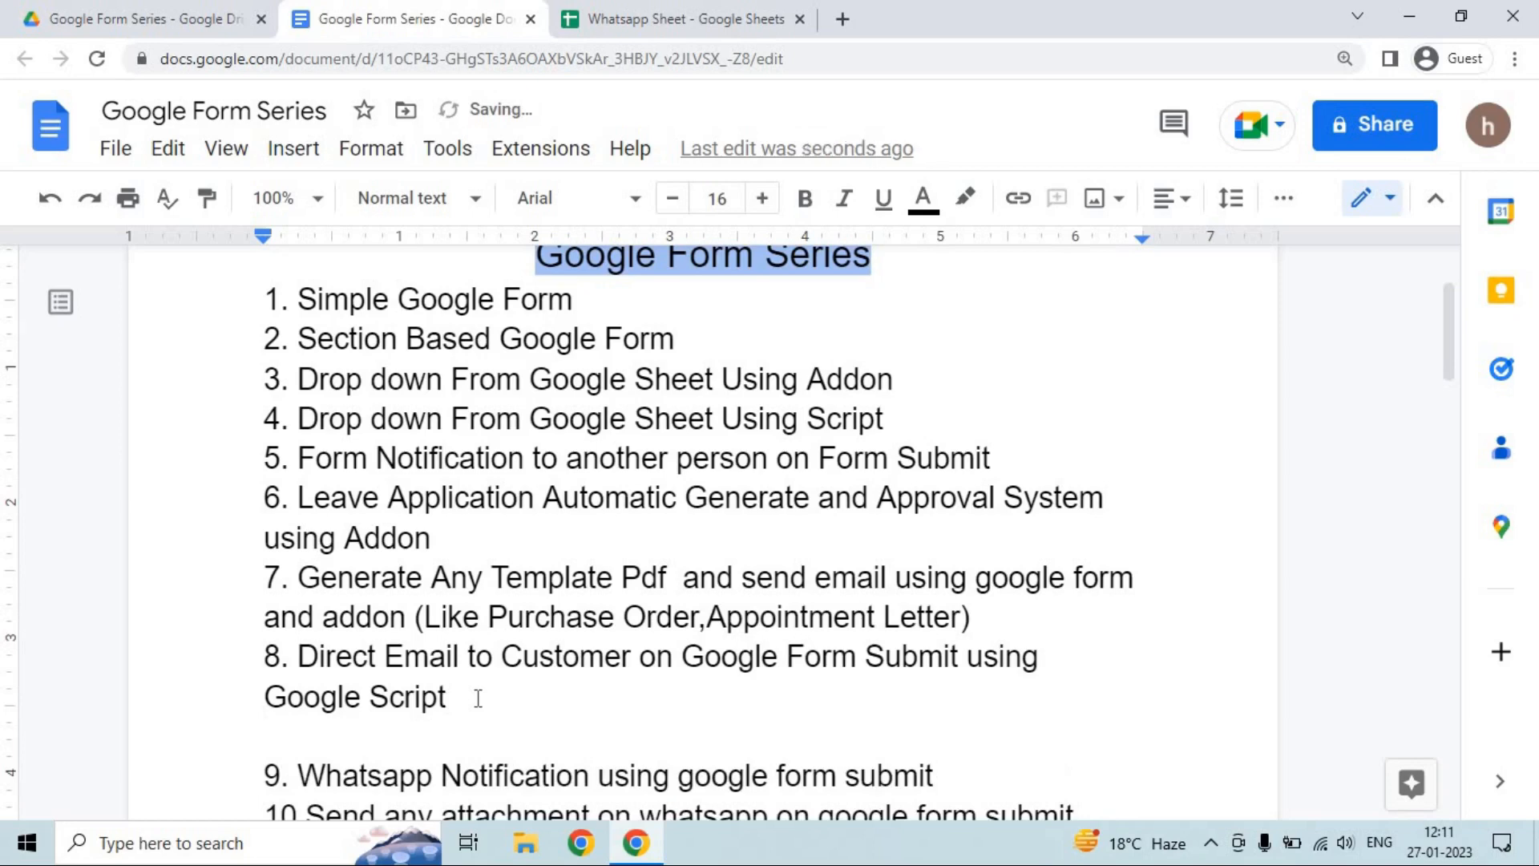
pyautogui.write('8.1')
pyautogui.write('W')
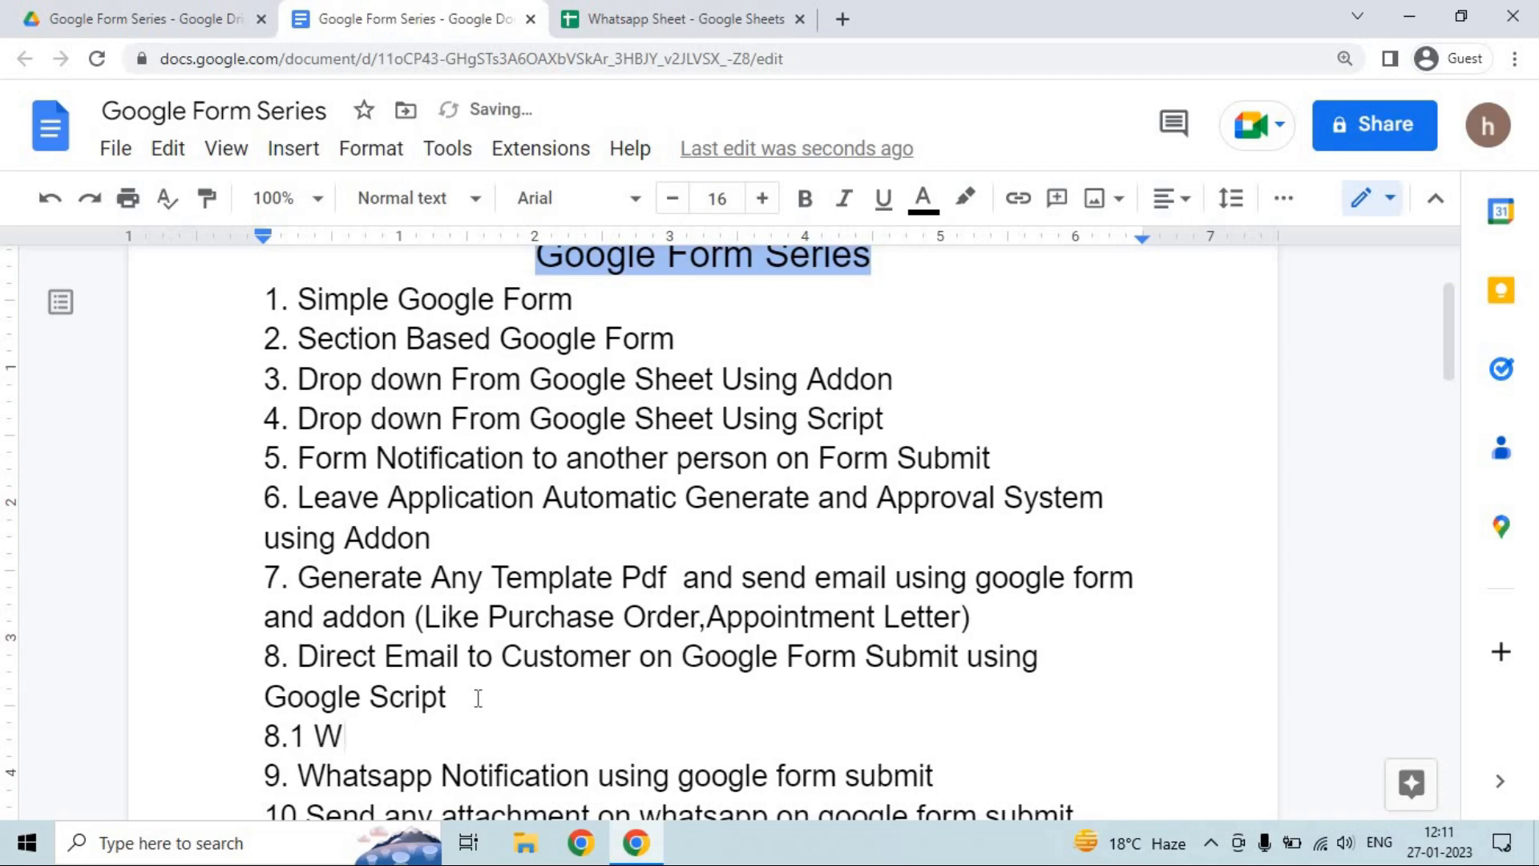
pyautogui.write('hatsapp ')
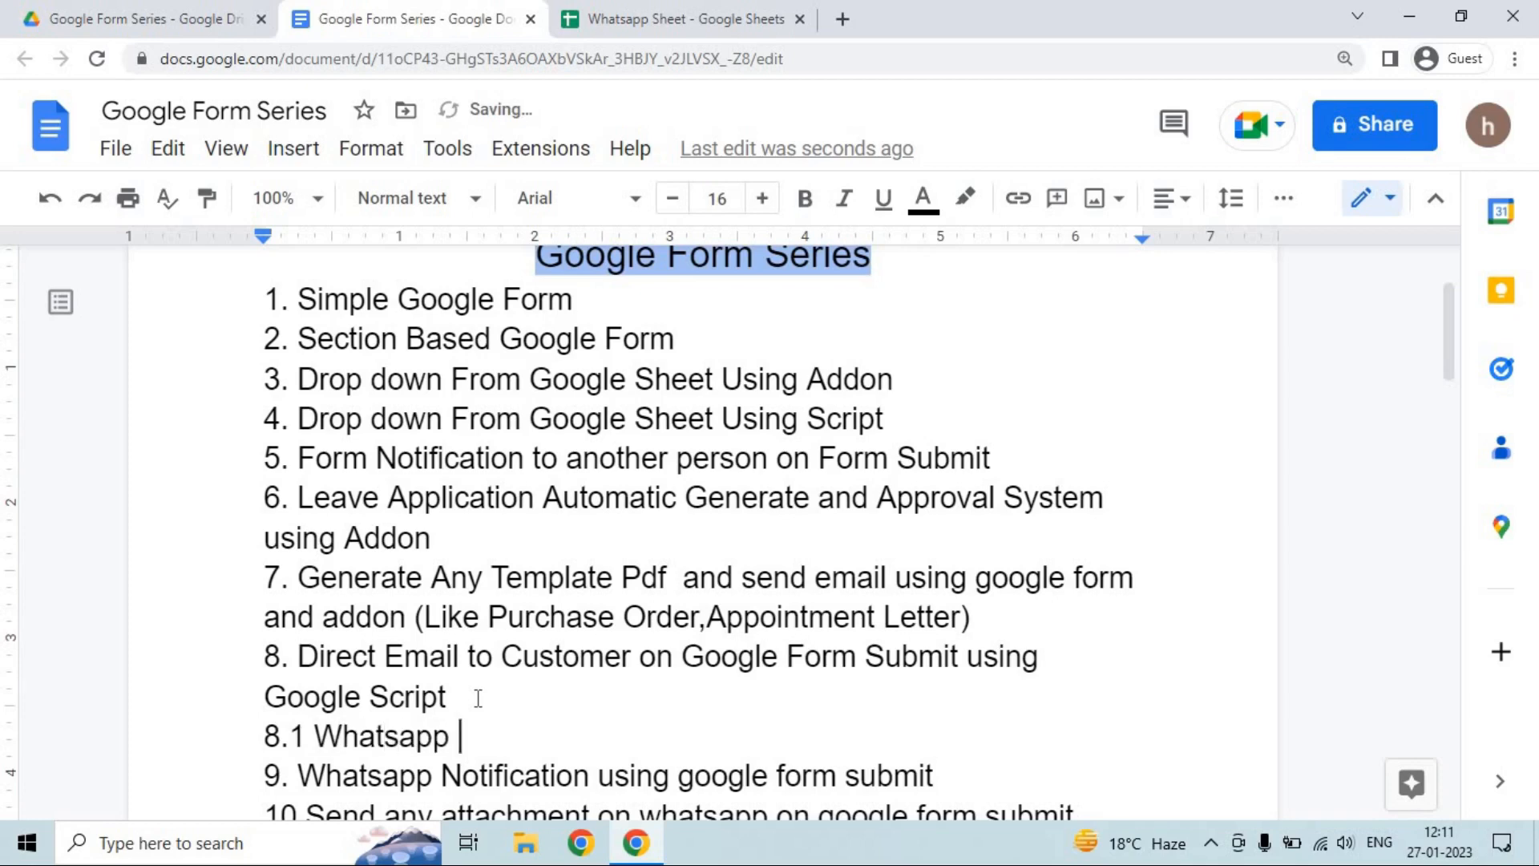
pyautogui.write('Notifu')
pyautogui.press('BackSpace')
pyautogui.write('ication')
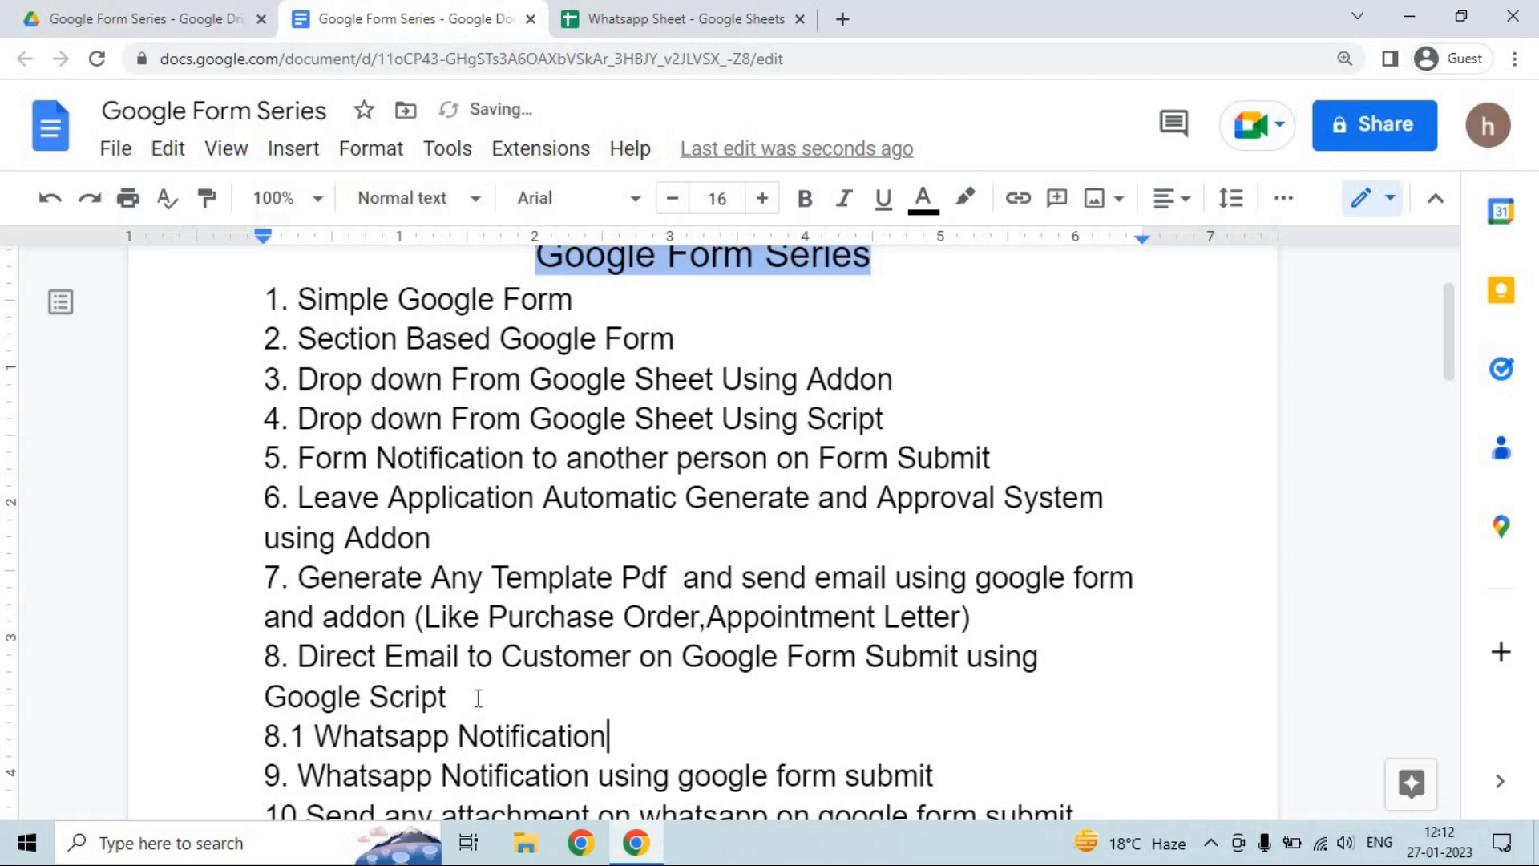
pyautogui.write(' free of ca')
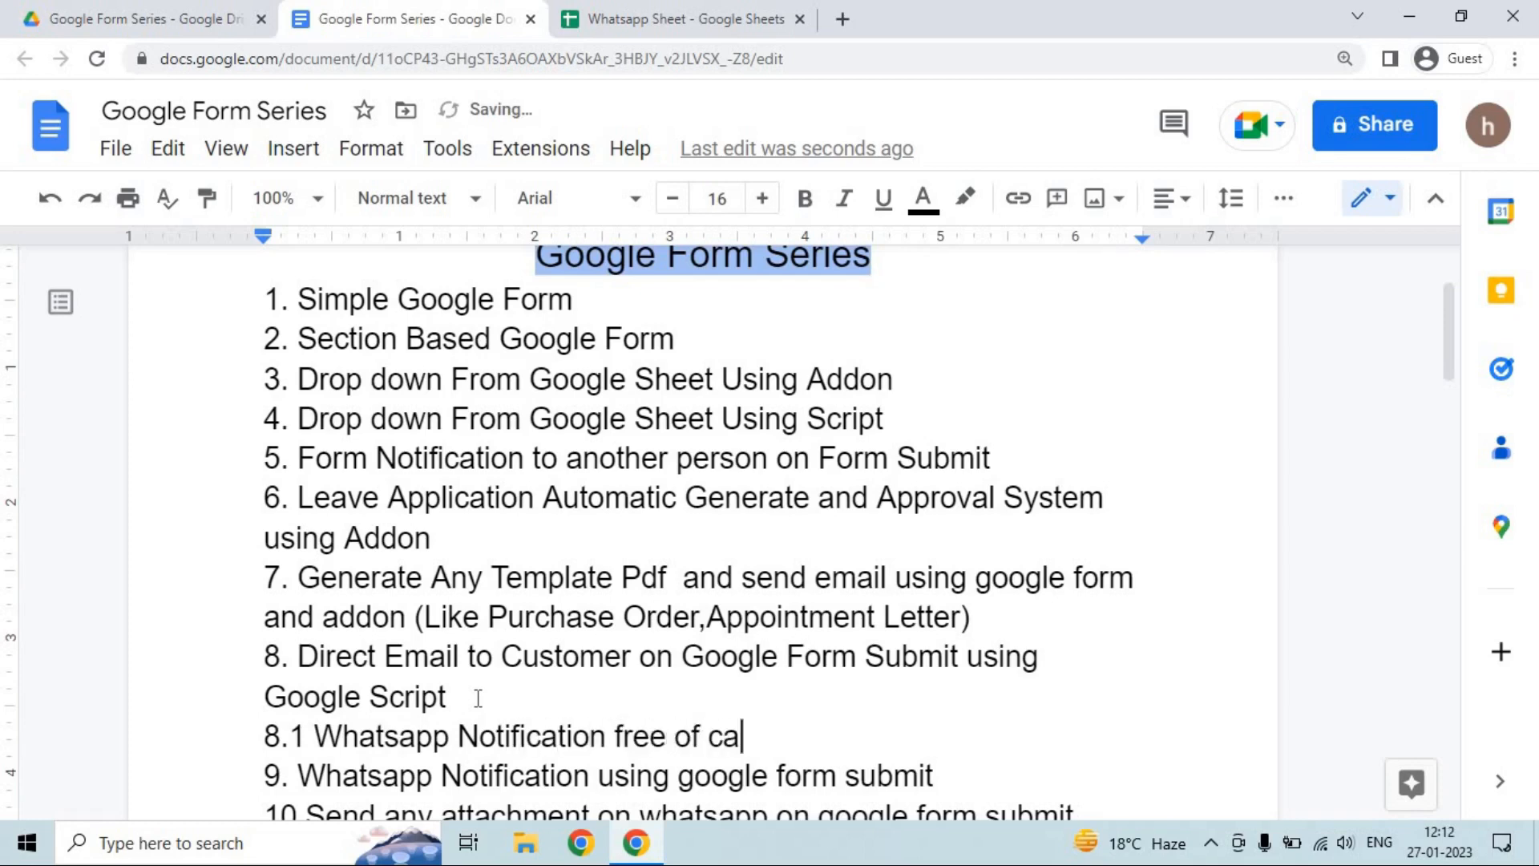
pyautogui.press('BackSpace')
pyautogui.write('ost')
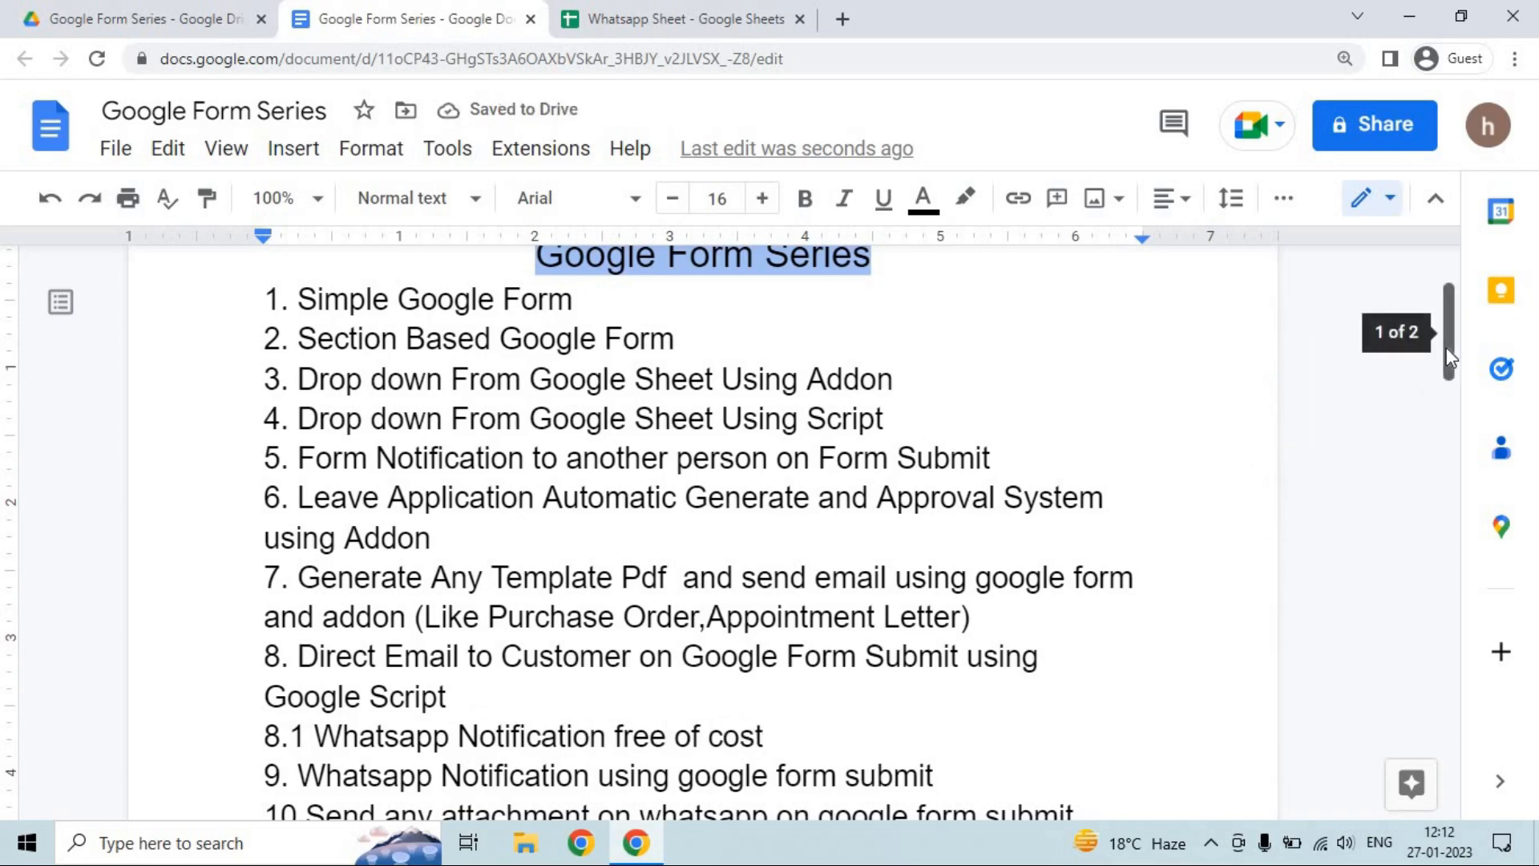
pyautogui.moveTo(1445, 347); pyautogui.dragTo(1446, 353)
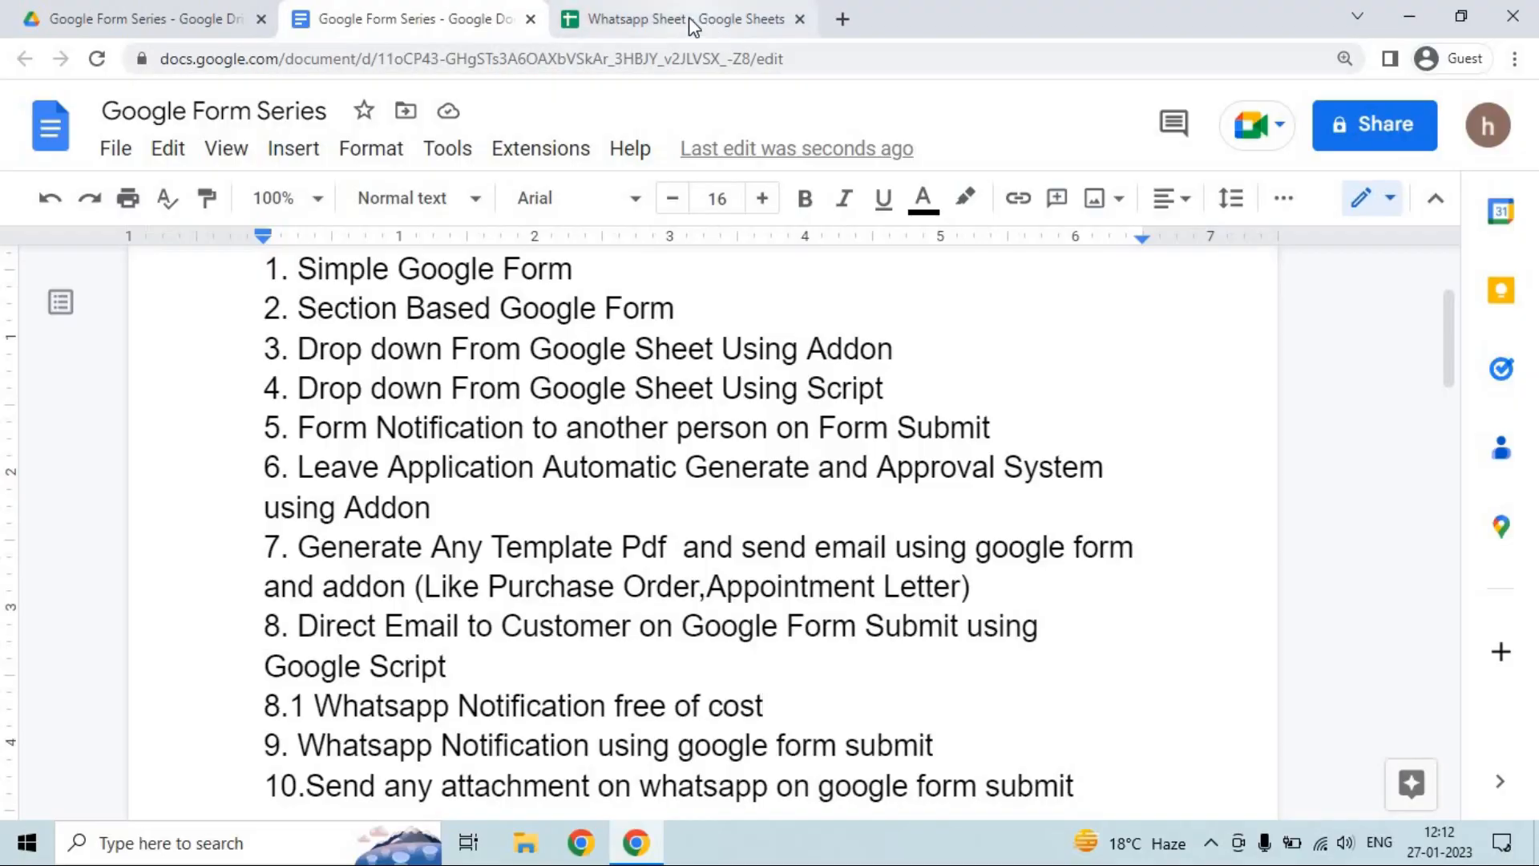
# Switch to the Whatsapp Sheet spreadsheet and review the Task Id column of the Master sheet from first to last entry.
pyautogui.click(689, 20)
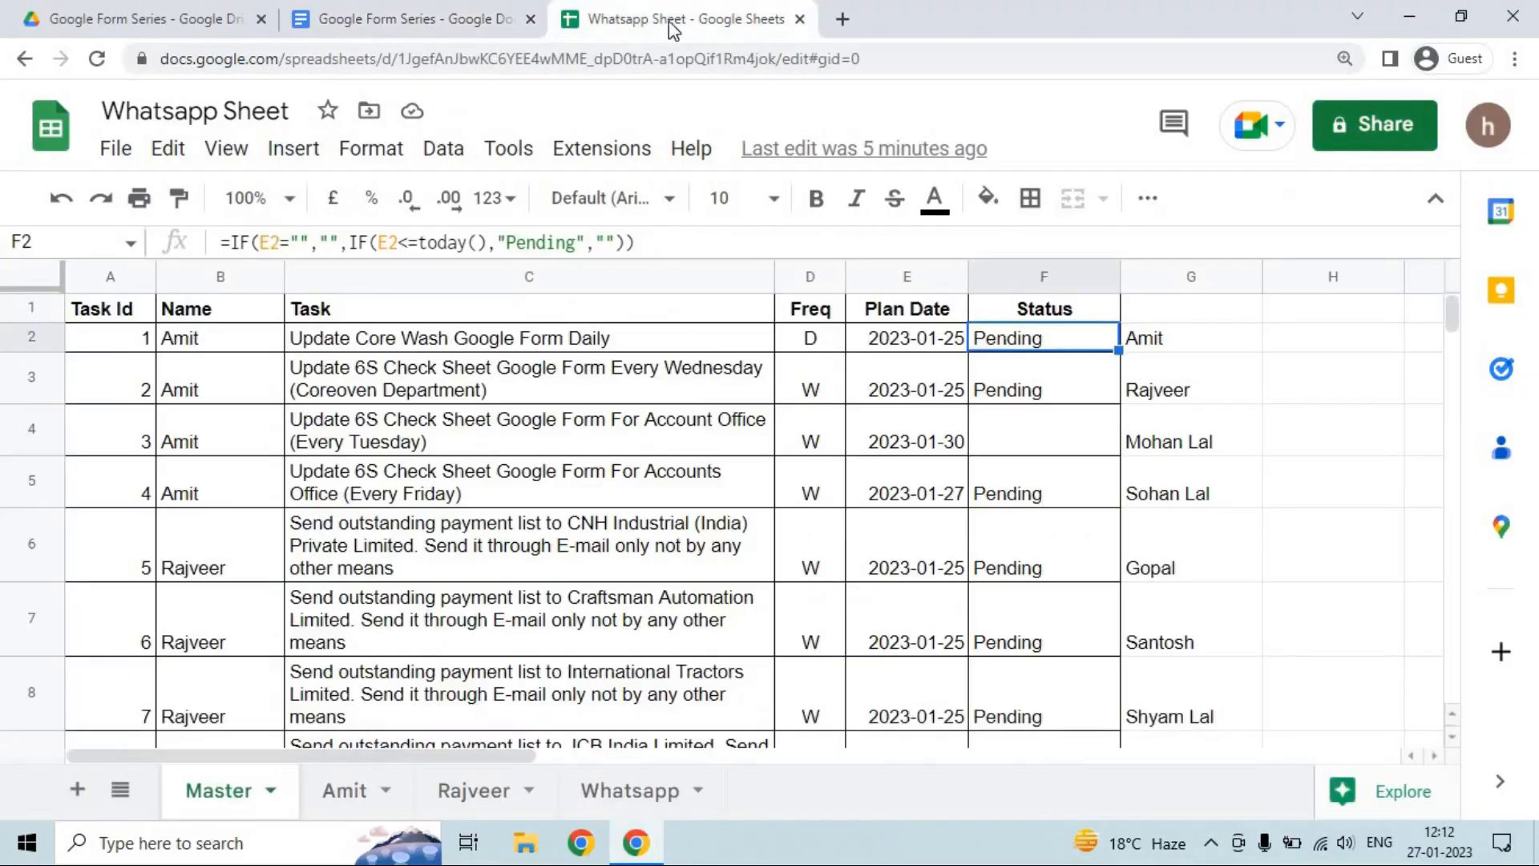
pyautogui.click(133, 344)
pyautogui.press('Down')
pyautogui.press('Up')
pyautogui.press('Up')
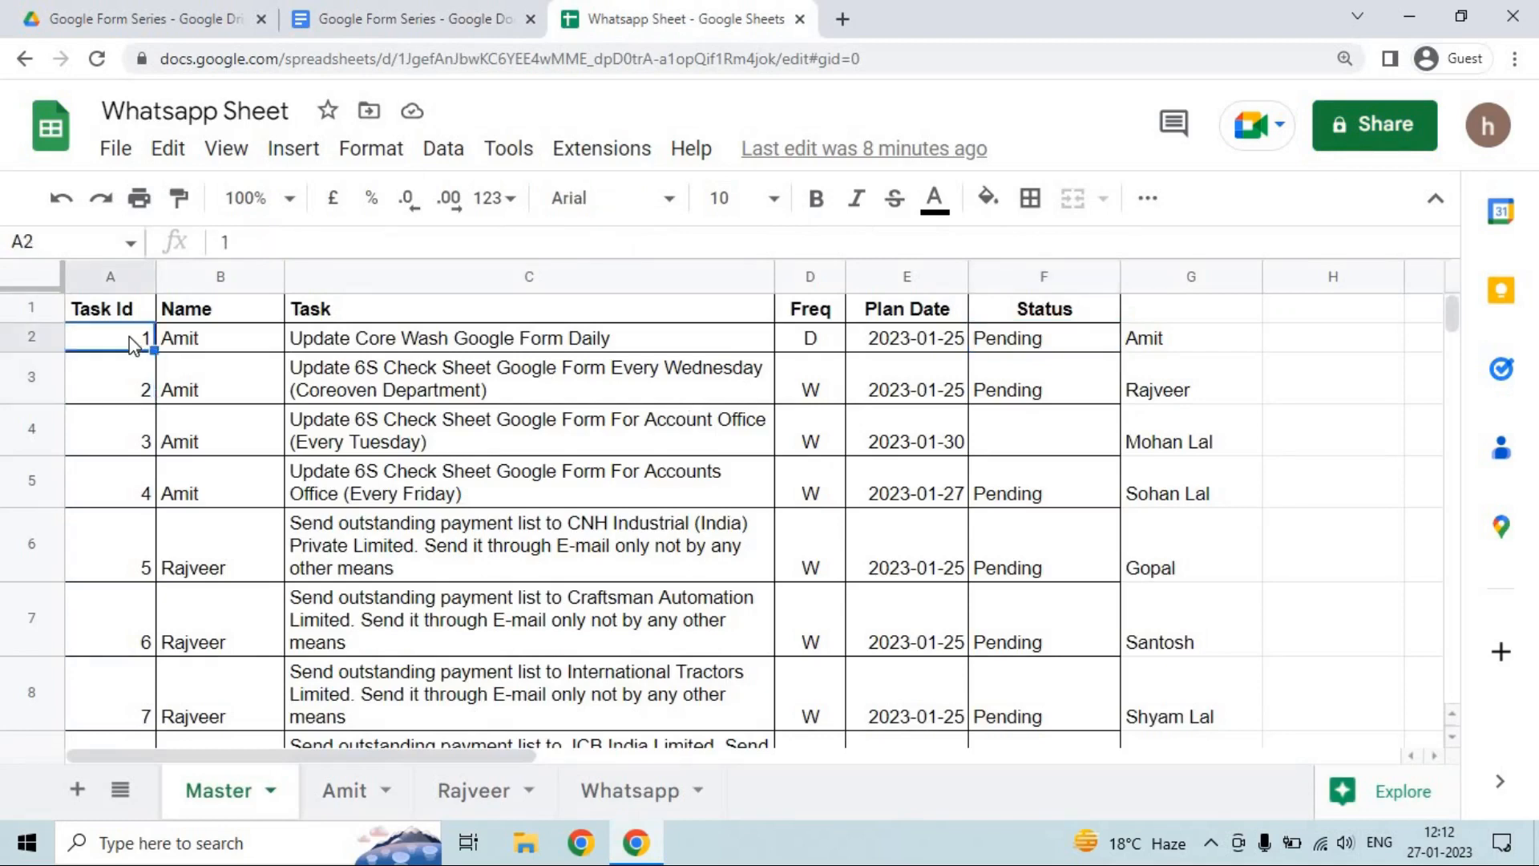
pyautogui.press('Down')
pyautogui.hotkey('ctrl', 'Down')
pyautogui.press('Down')
pyautogui.press('Up')
pyautogui.press('Up')
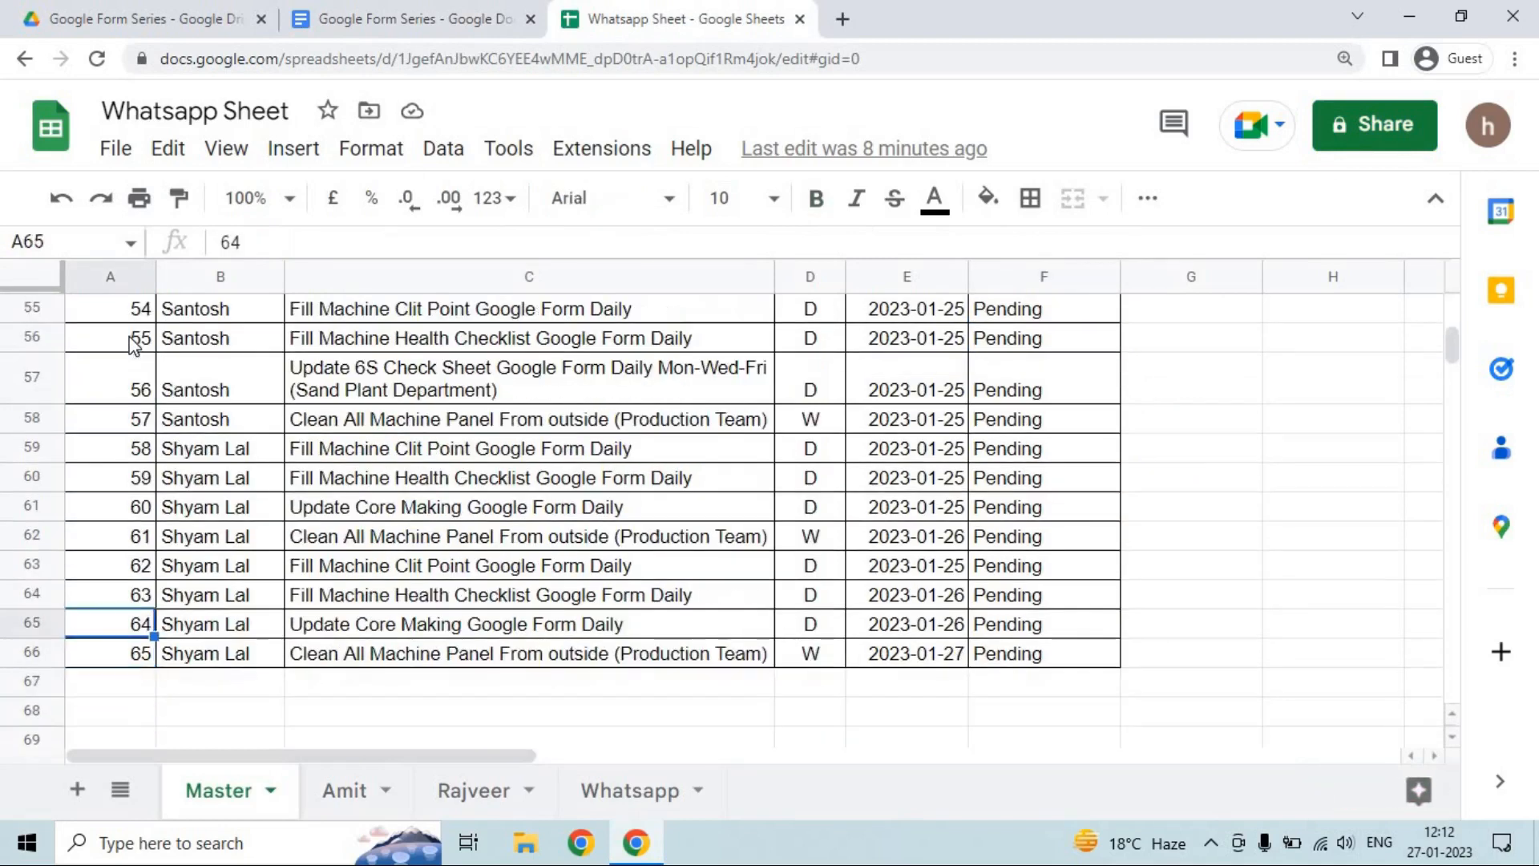
pyautogui.hotkey('ctrl', 'Up')
pyautogui.press('Down')
pyautogui.press('Right')
pyautogui.press('Down')
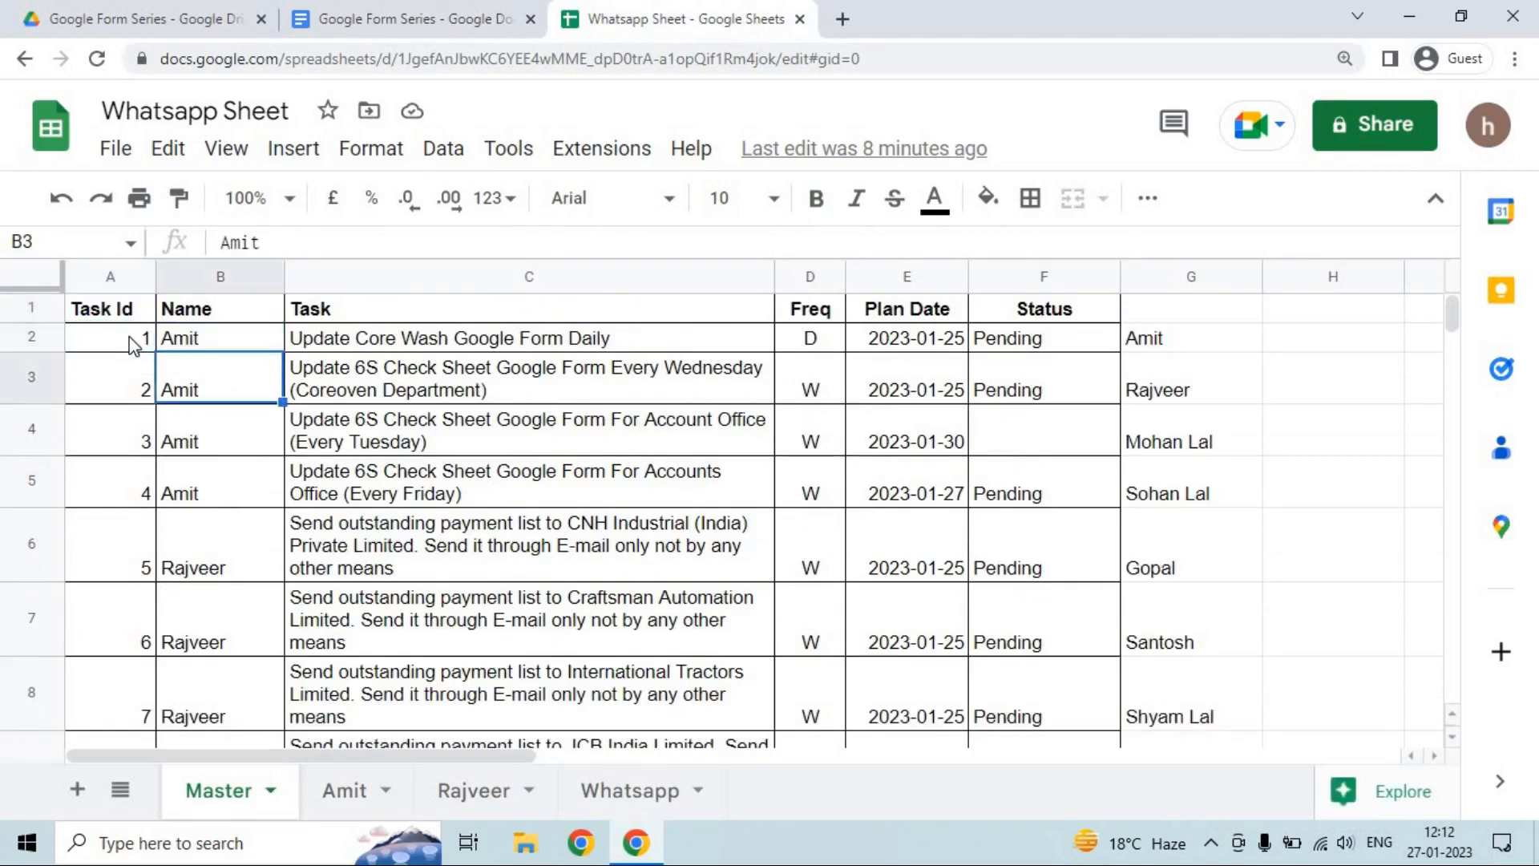
pyautogui.press('Up')
pyautogui.press('Up')
pyautogui.press('Left')
pyautogui.press('Down')
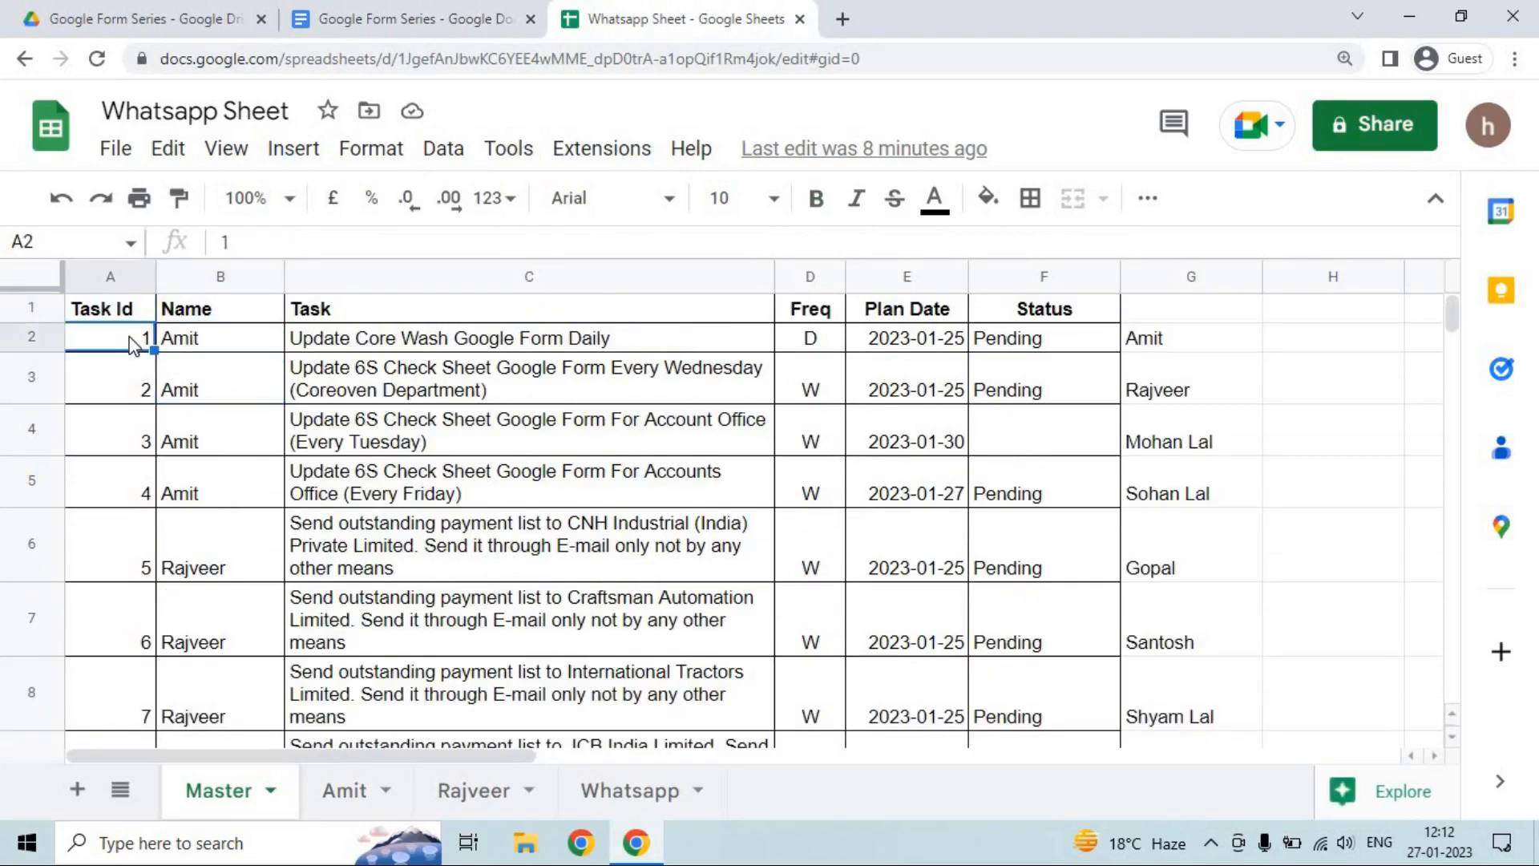
# Examine the first task's name, task description, frequency and plan date in row 2 of the Master sheet.
pyautogui.press('Right')
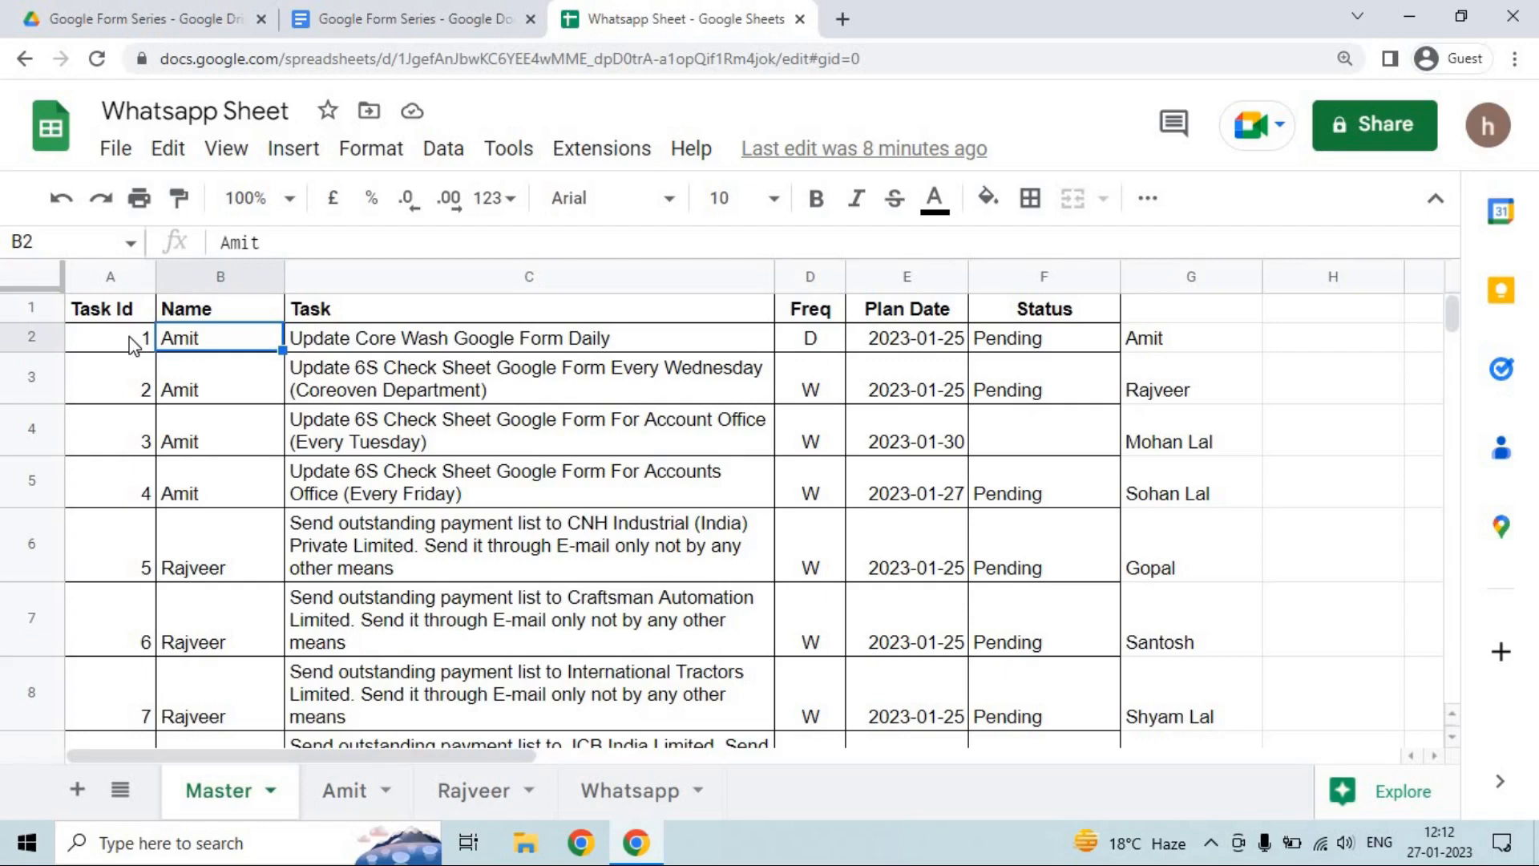
pyautogui.click(132, 344)
pyautogui.press('Right')
pyautogui.press('Right')
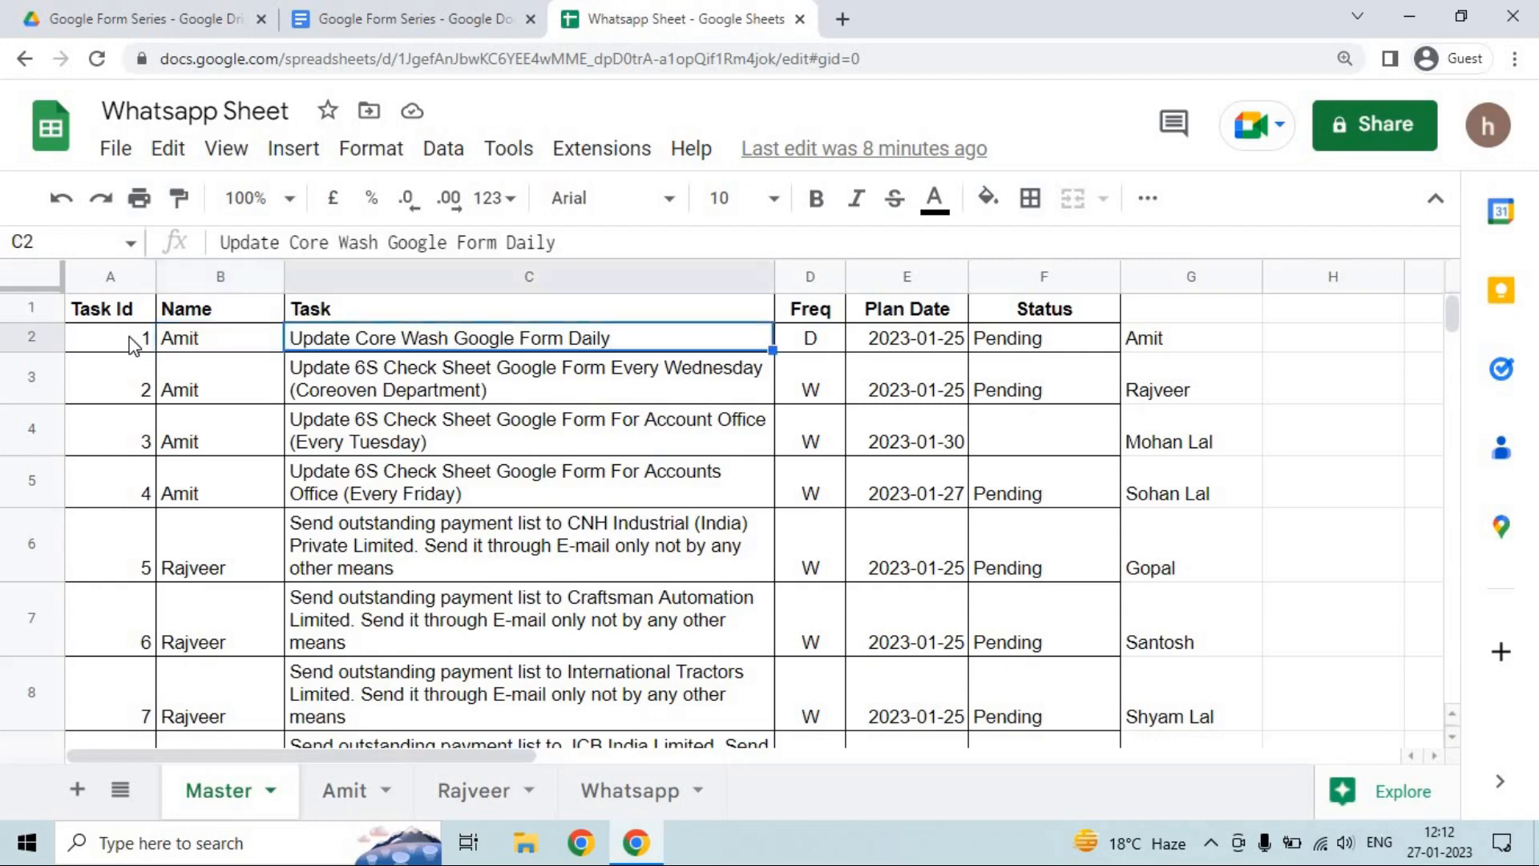
pyautogui.press('Left')
pyautogui.press('Left')
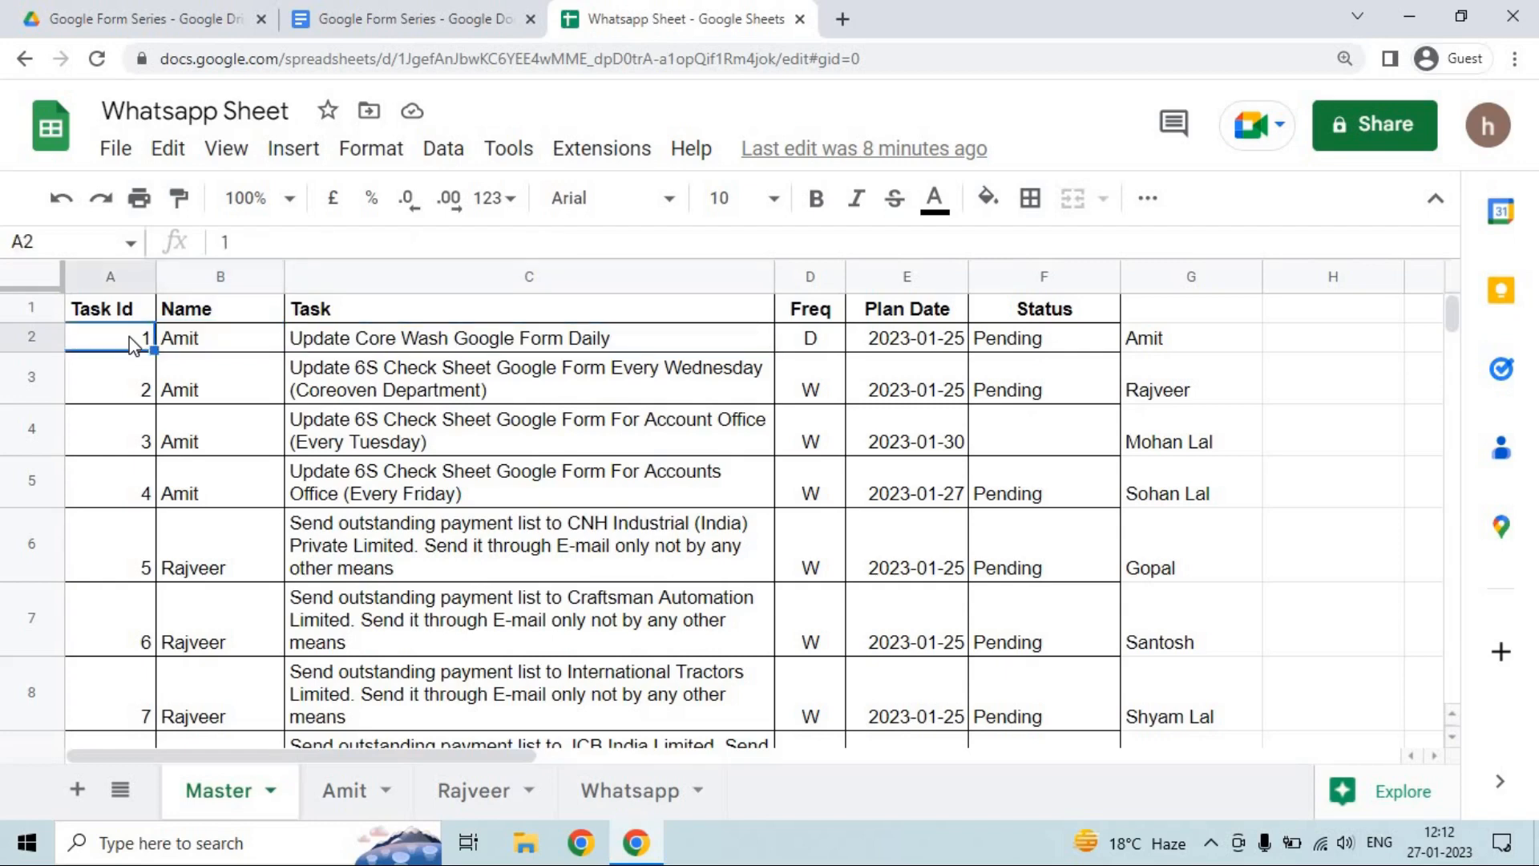
pyautogui.press('Right')
pyautogui.press('Right')
pyautogui.press('Right')
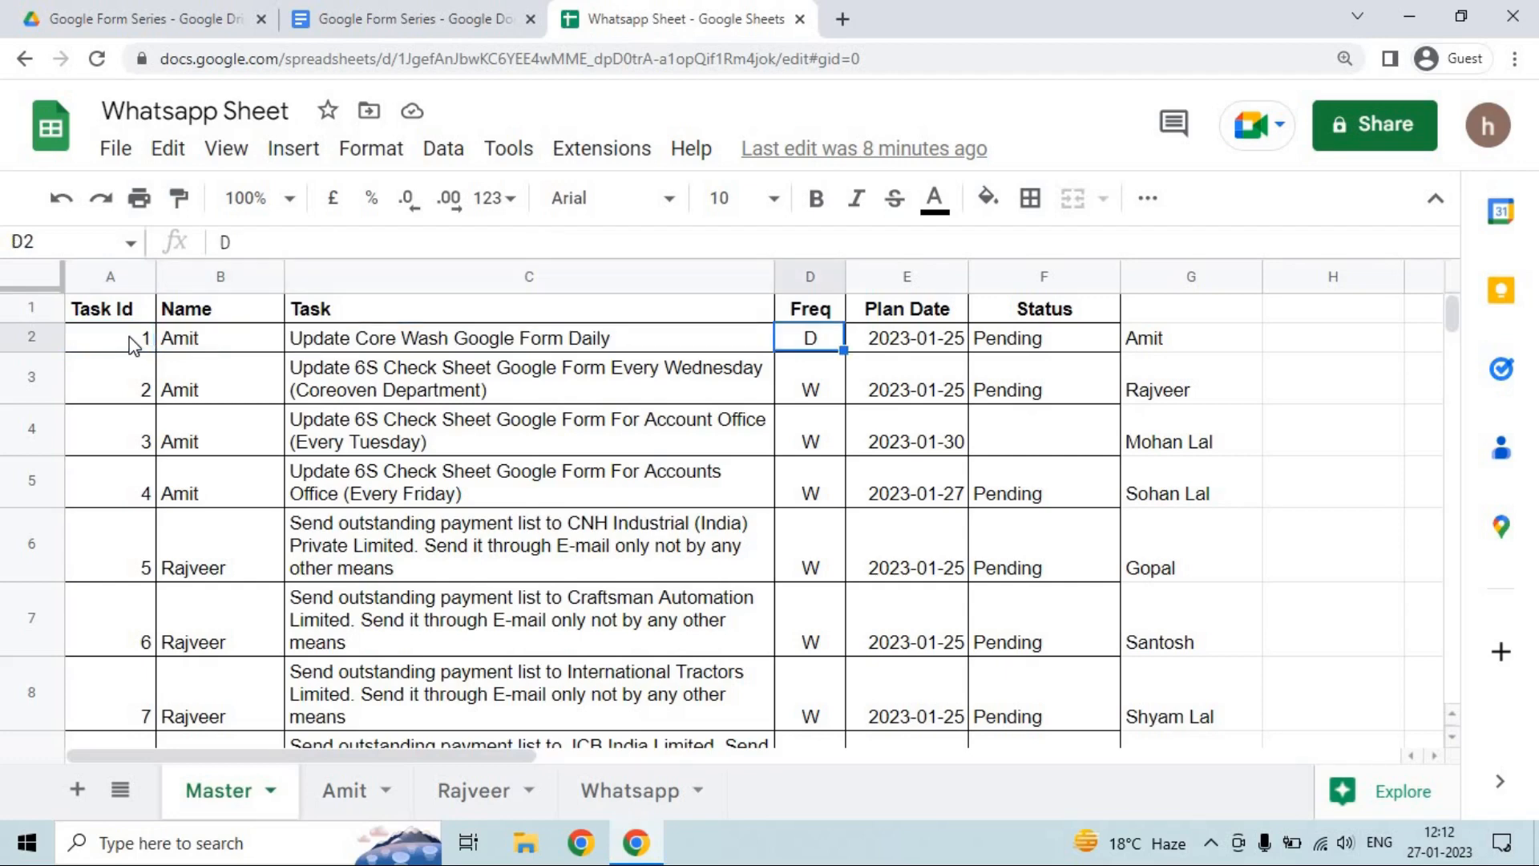
pyautogui.press('Right')
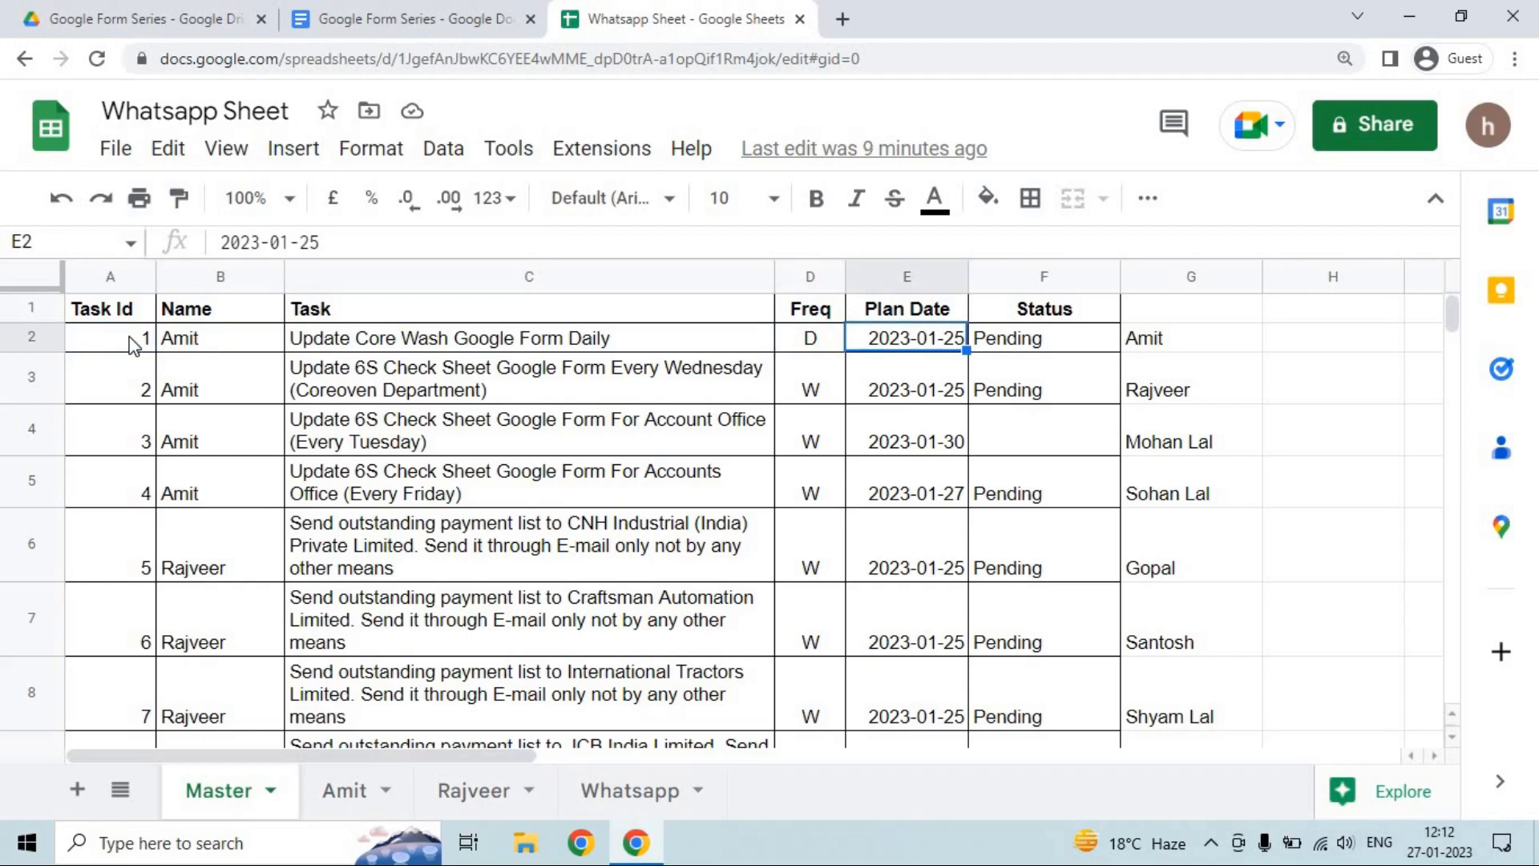
# Look through the Plan Date column down to the end of the task list and return to the Task Id header.
pyautogui.press('Down')
pyautogui.press('Down')
pyautogui.press('Down')
pyautogui.press('Down')
pyautogui.press('Down')
pyautogui.press('Down')
pyautogui.press('Down')
pyautogui.press('Down')
pyautogui.press('Down')
pyautogui.press('Down')
pyautogui.press('Down')
pyautogui.press('Down')
pyautogui.press('Down')
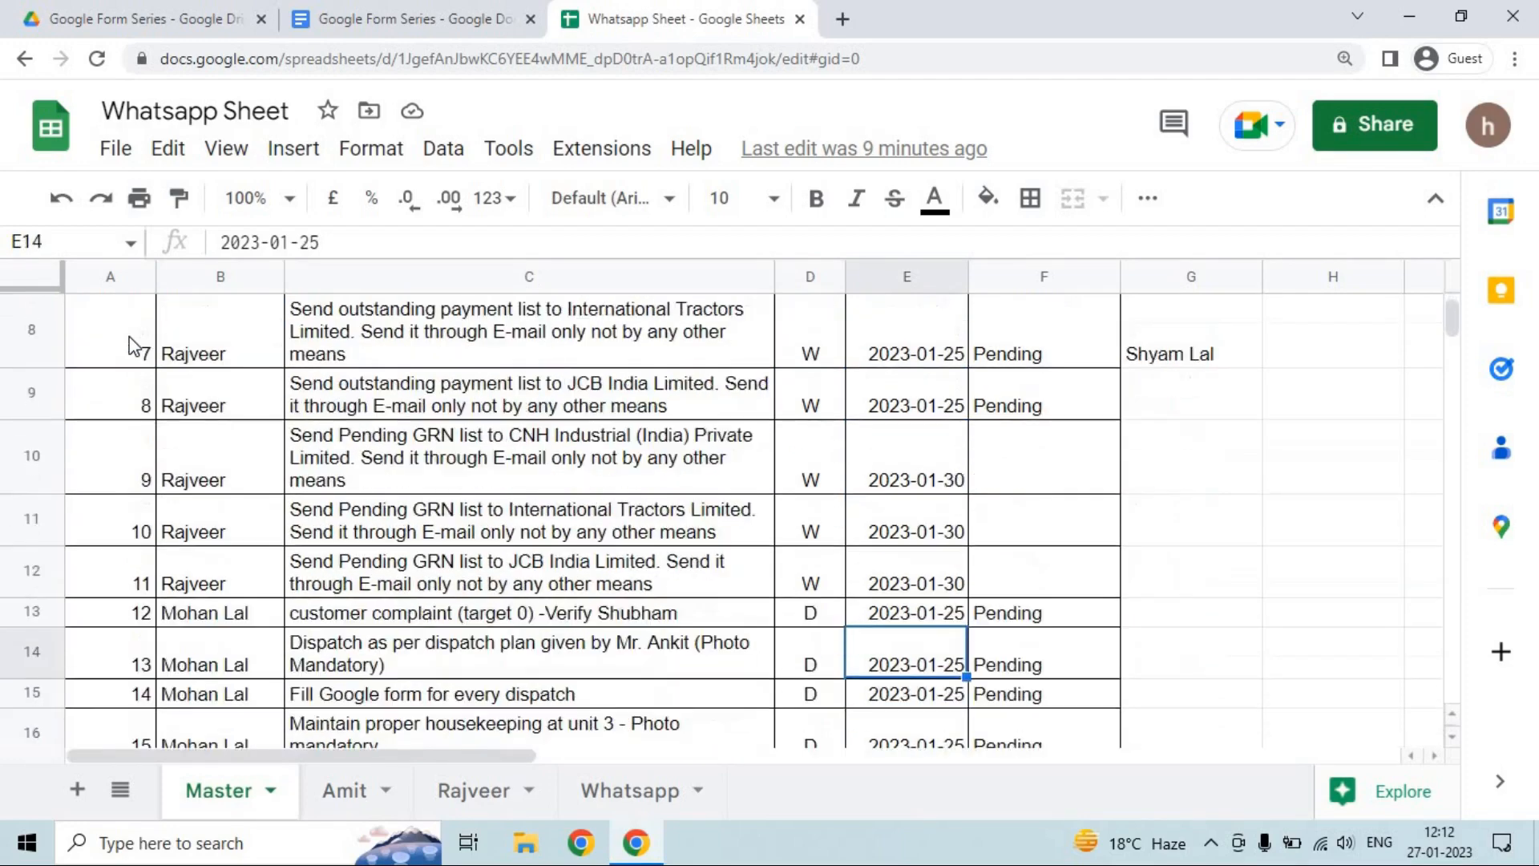
pyautogui.press('Down')
pyautogui.press('Down')
pyautogui.press('Down')
pyautogui.press('Down')
pyautogui.press('Down')
pyautogui.press('Down')
pyautogui.press('Down')
pyautogui.press('Down')
pyautogui.press('Down')
pyautogui.press('Down')
pyautogui.press('Down')
pyautogui.press('Down')
pyautogui.press('Down')
pyautogui.press('Down')
pyautogui.press('Down')
pyautogui.press('Down')
pyautogui.press('Down')
pyautogui.press('Down')
pyautogui.press('Down')
pyautogui.press('Down')
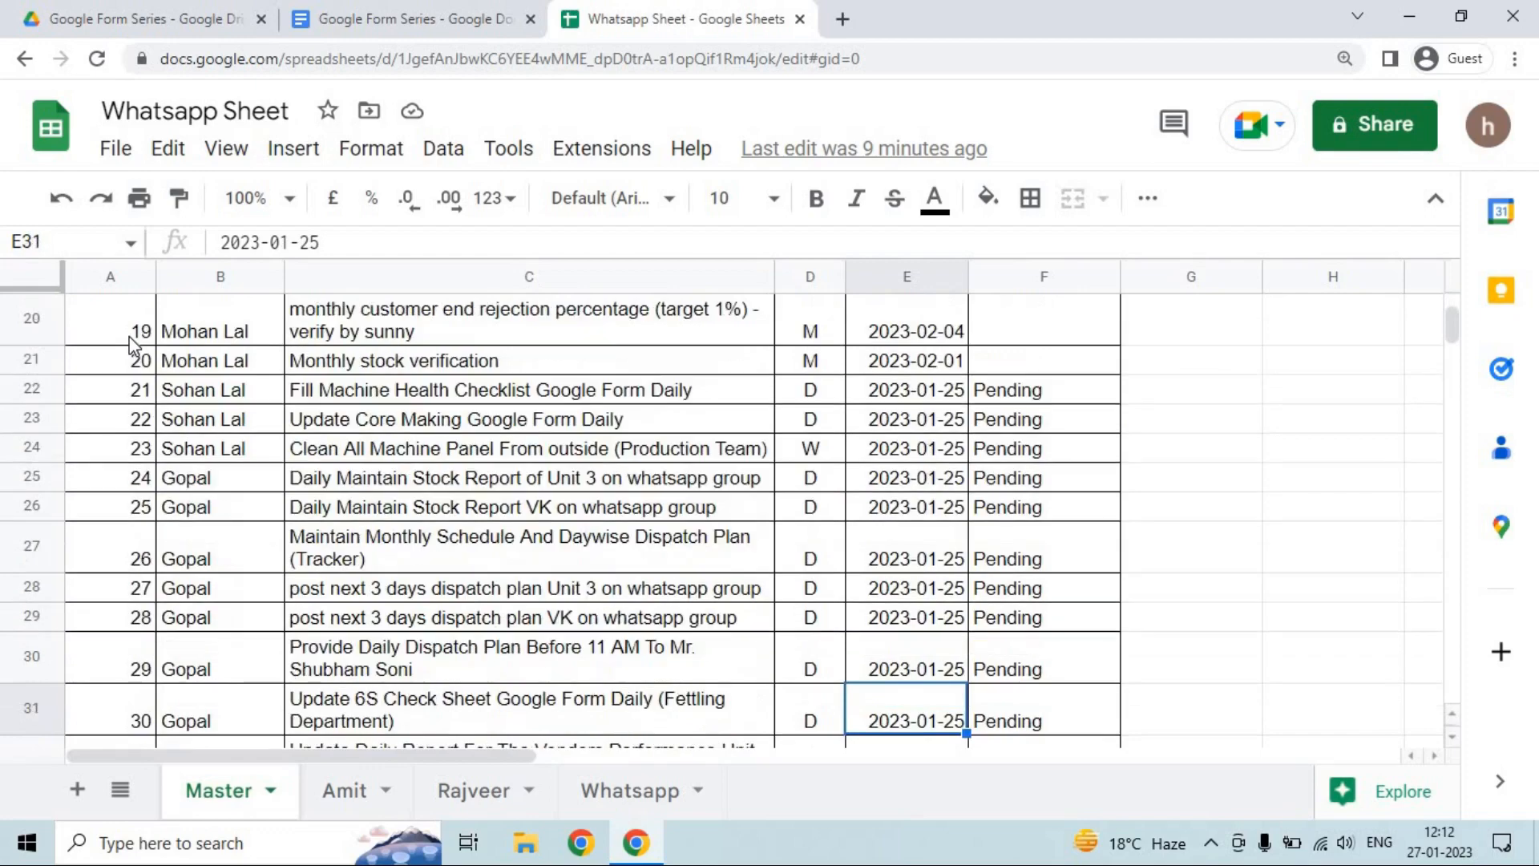
pyautogui.press('Down')
pyautogui.press('Down')
pyautogui.press('Down')
pyautogui.press('Down')
pyautogui.press('Down')
pyautogui.press('Down')
pyautogui.press('Down')
pyautogui.press('Down')
pyautogui.press('Down')
pyautogui.press('Down')
pyautogui.press('Down')
pyautogui.press('Down')
pyautogui.press('Down')
pyautogui.press('Down')
pyautogui.press('Down')
pyautogui.press('Down')
pyautogui.press('Down')
pyautogui.press('Down')
pyautogui.press('Down')
pyautogui.press('Down')
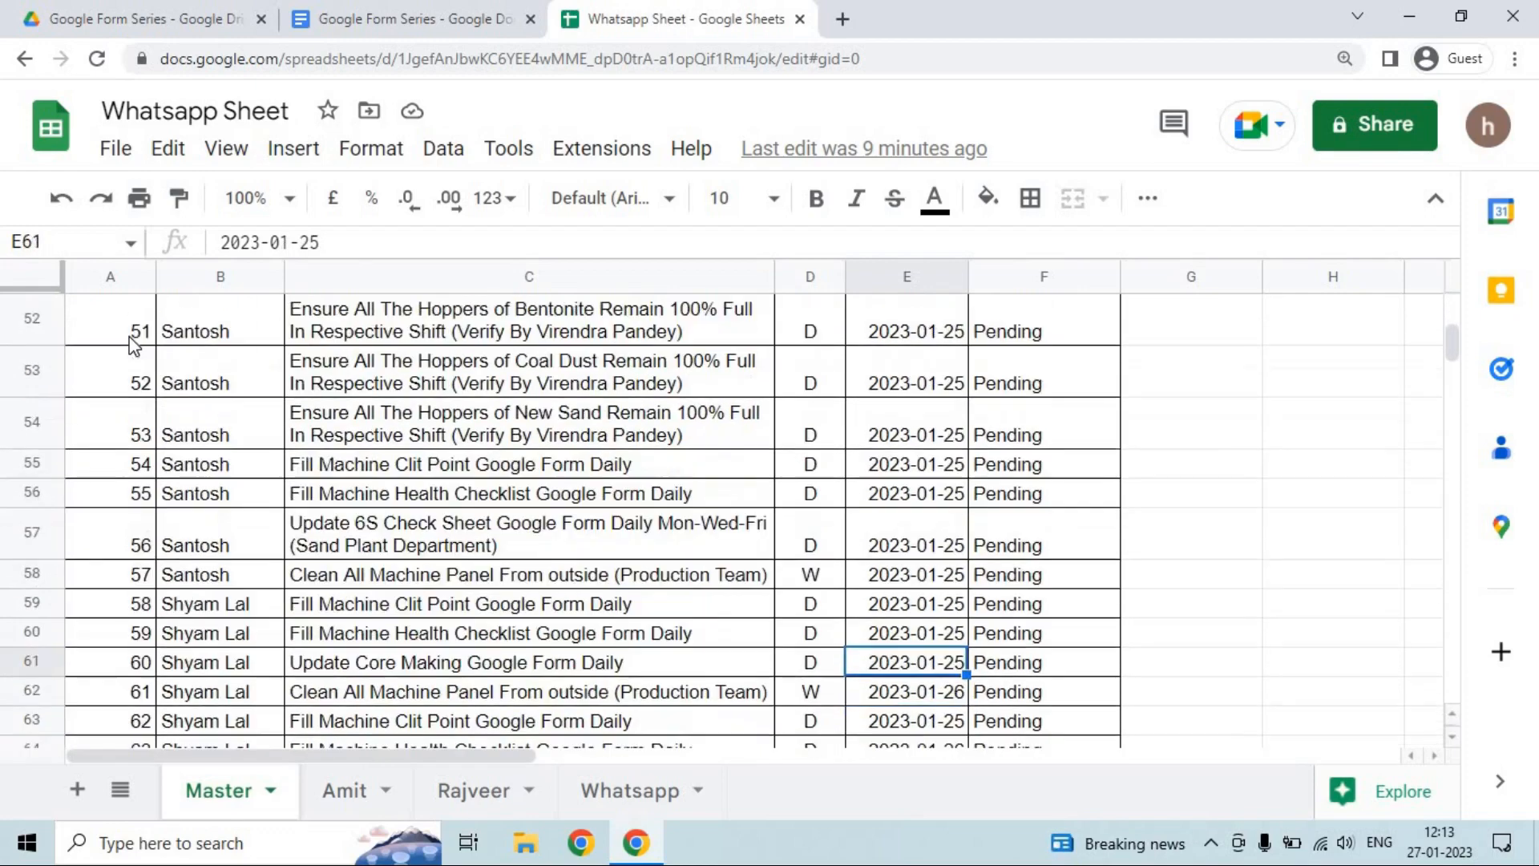
pyautogui.press('Down')
pyautogui.press('Down')
pyautogui.press('Down')
pyautogui.press('Down')
pyautogui.press('Down')
pyautogui.press('Down')
pyautogui.press('Down')
pyautogui.press('Down')
pyautogui.press('Down')
pyautogui.press('Down')
pyautogui.press('Down')
pyautogui.press('Down')
pyautogui.press('Up')
pyautogui.press('Up')
pyautogui.press('Up')
pyautogui.press('Up')
pyautogui.press('Up')
pyautogui.press('Up')
pyautogui.press('Up')
pyautogui.press('Up')
pyautogui.press('Up')
pyautogui.press('Up')
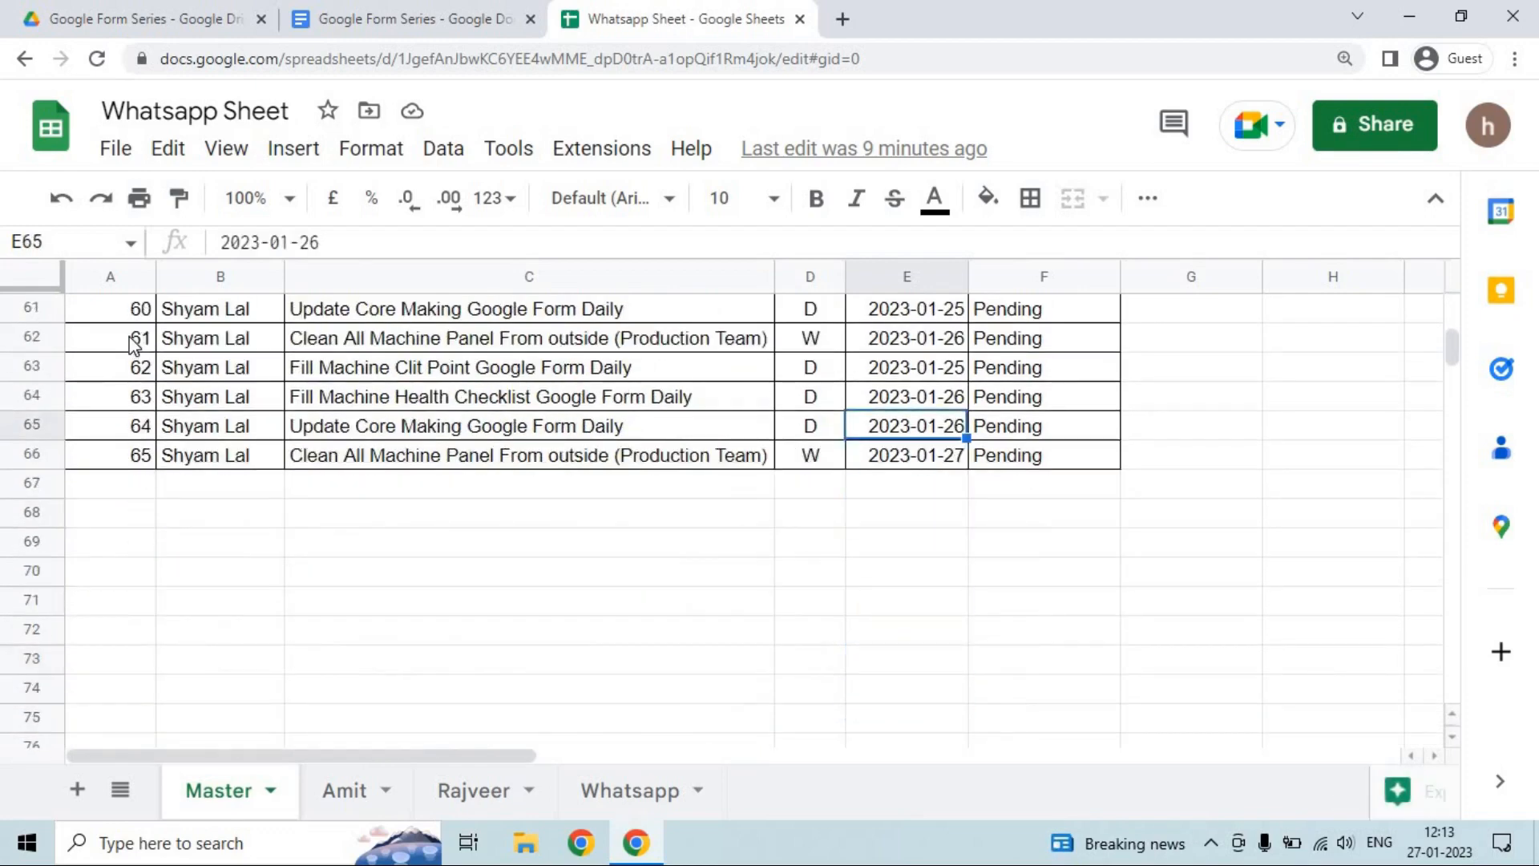
pyautogui.hotkey('ctrl', 'Up')
pyautogui.press('Down')
pyautogui.press('Up')
pyautogui.press('Left')
pyautogui.press('Left')
pyautogui.press('Left')
pyautogui.press('Left')
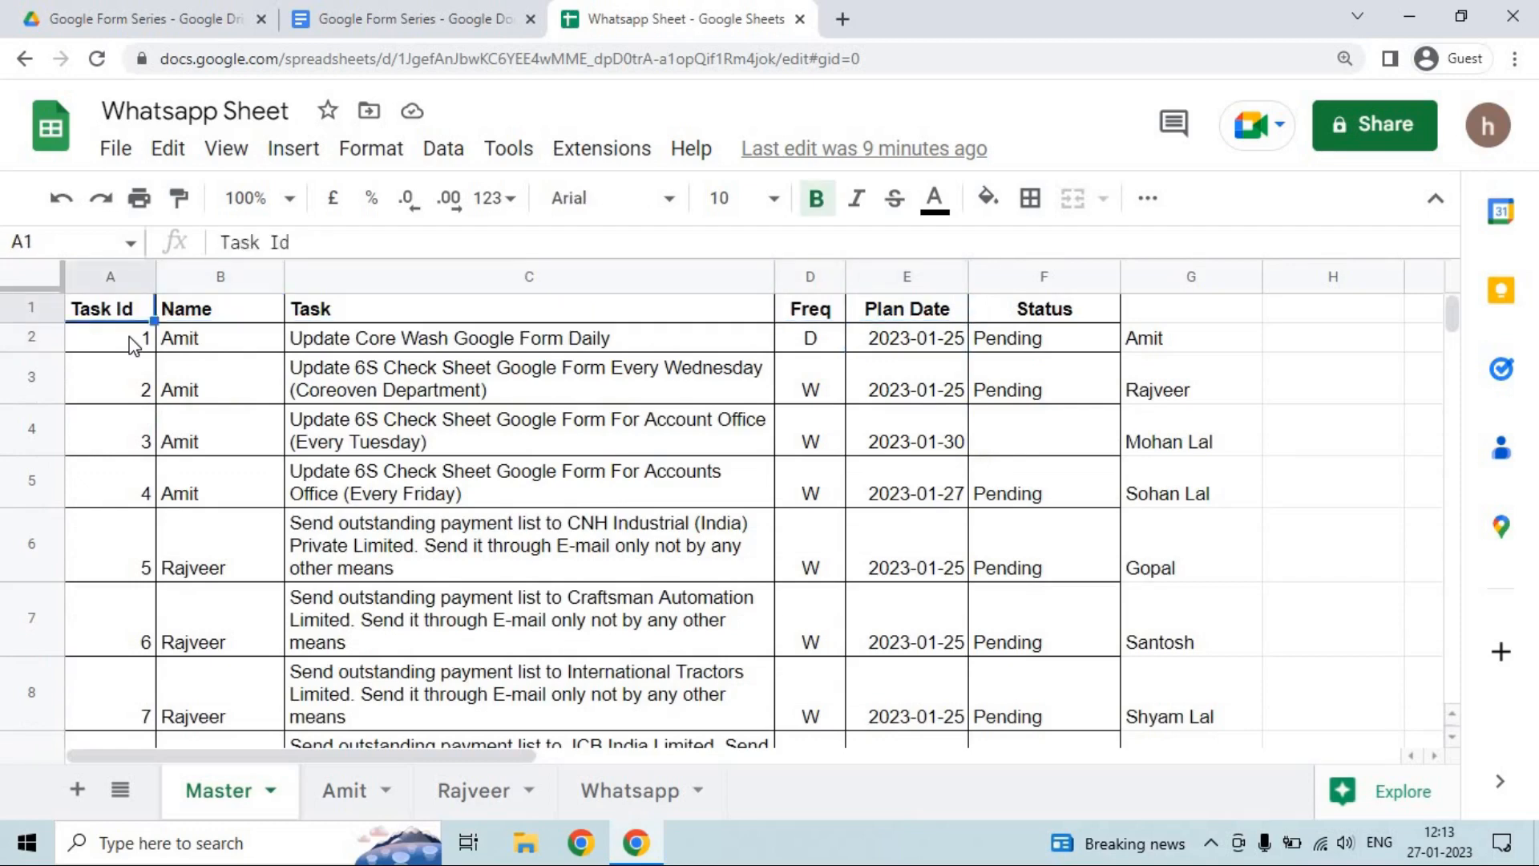
# Review the Name column for all tasks, selecting B2:B66, and inspect the Status formula in F2.
pyautogui.press('Down')
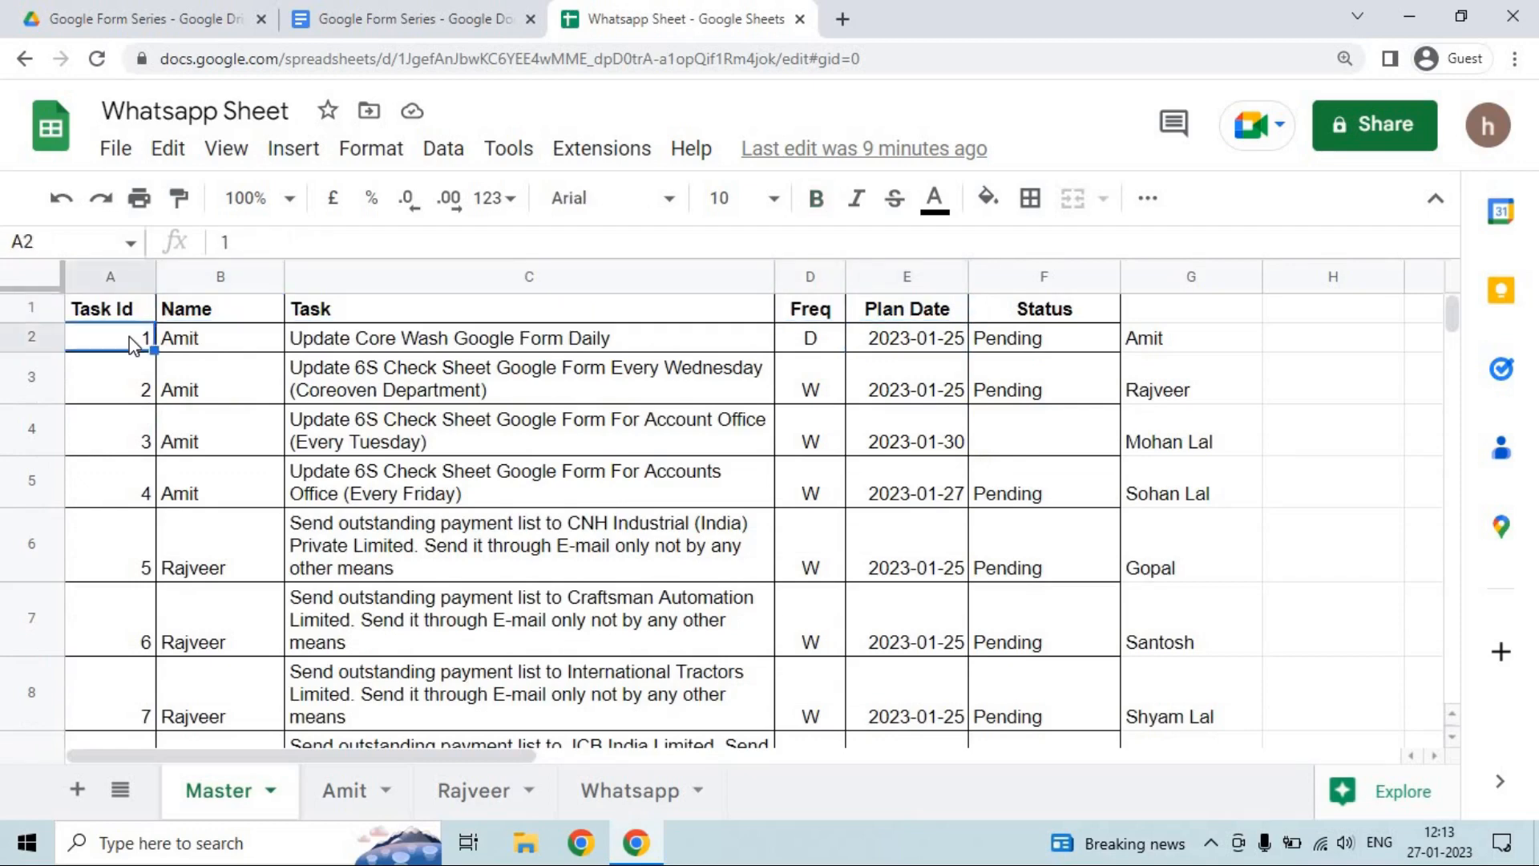
pyautogui.press('Right')
pyautogui.hotkey('ctrl', 'shift', 'Down')
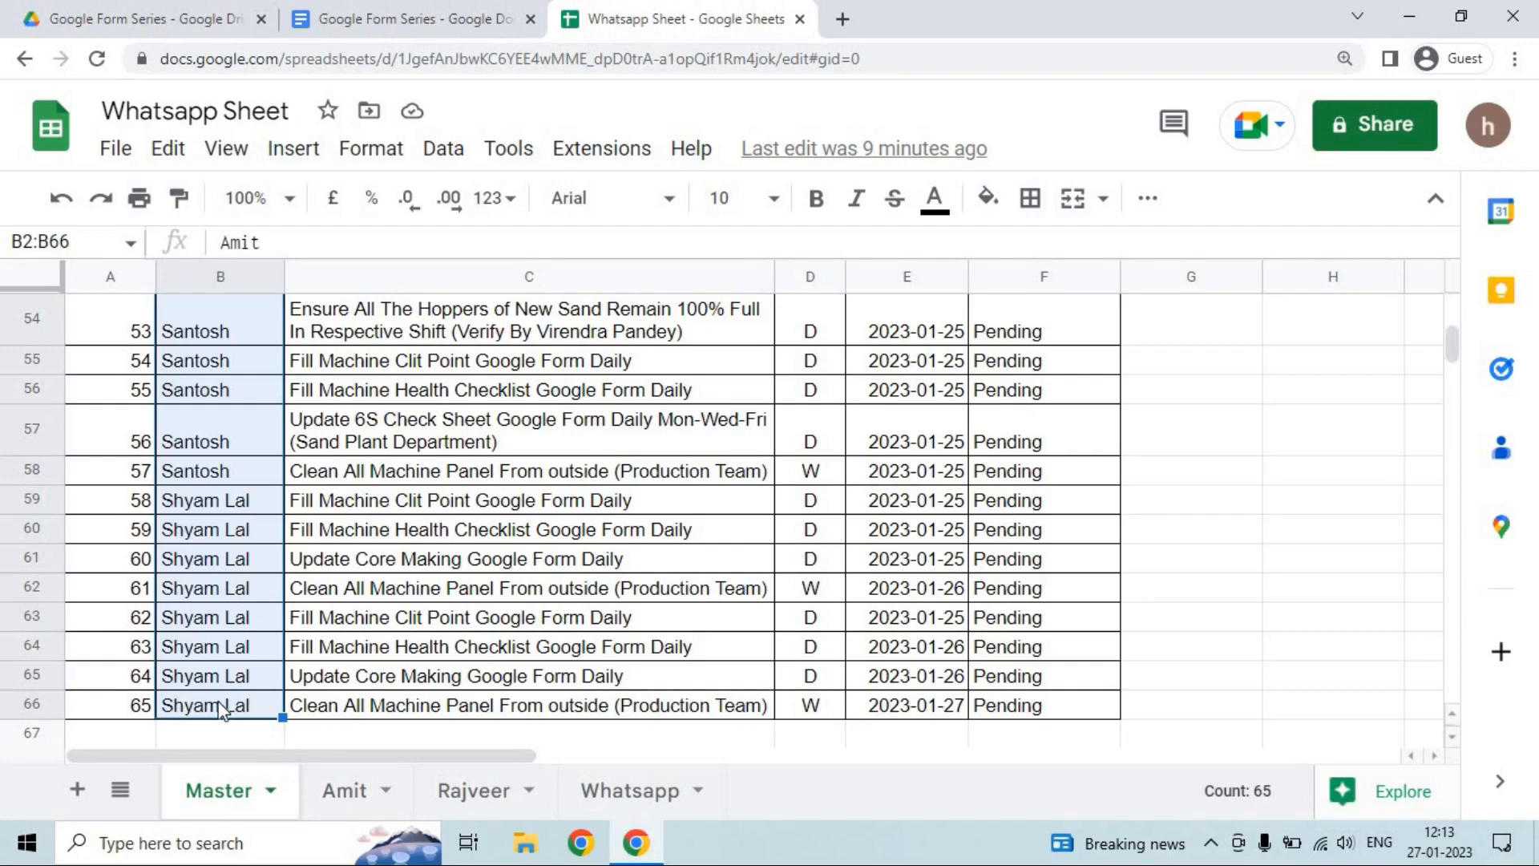
pyautogui.press('Up')
pyautogui.press('Down')
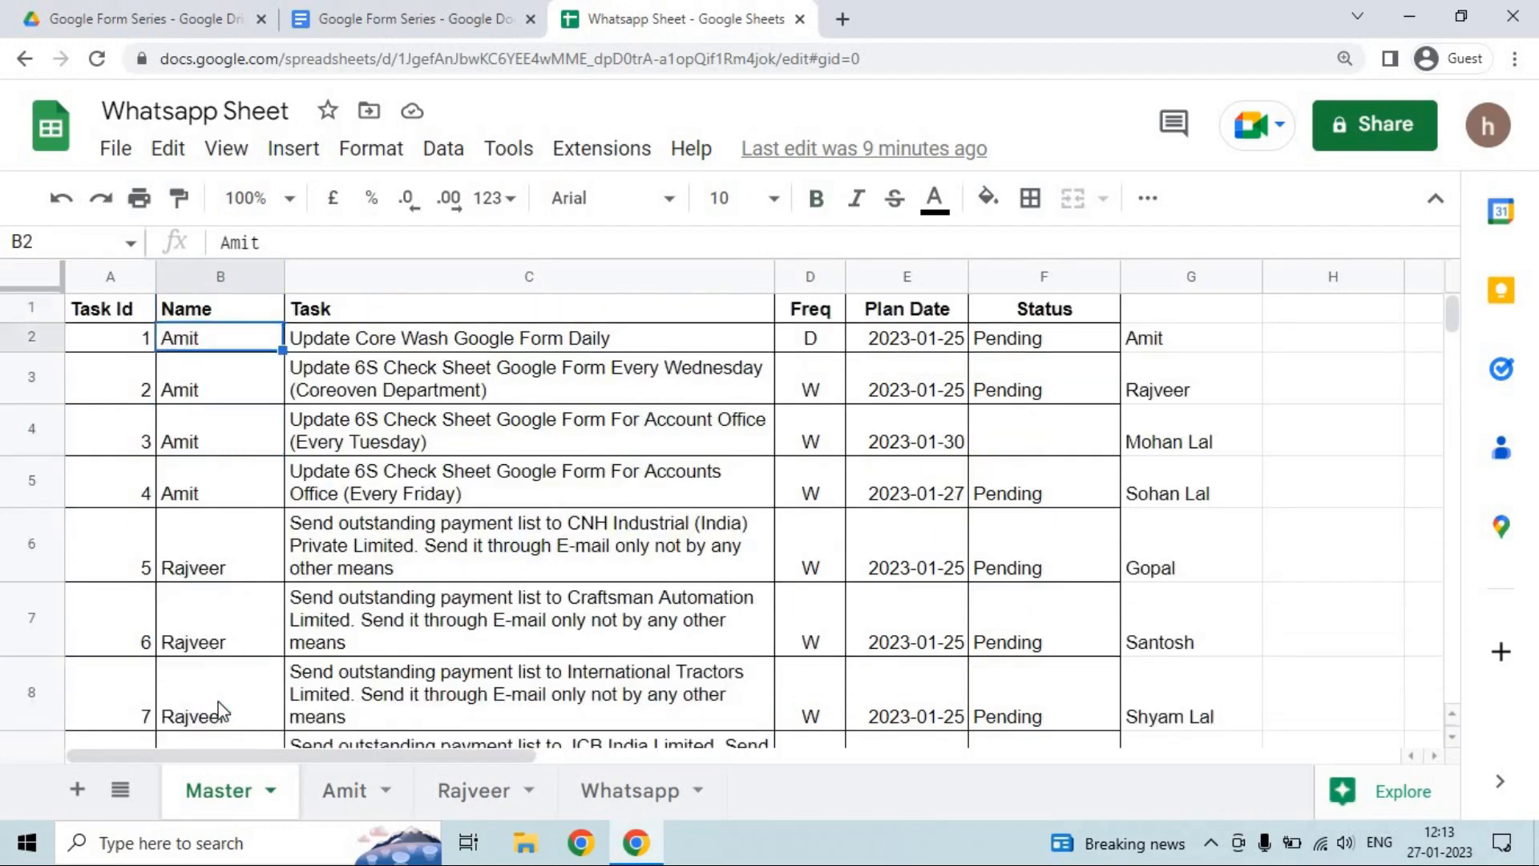
pyautogui.press('Right')
pyautogui.press('Right')
pyautogui.press('Right')
pyautogui.press('Right')
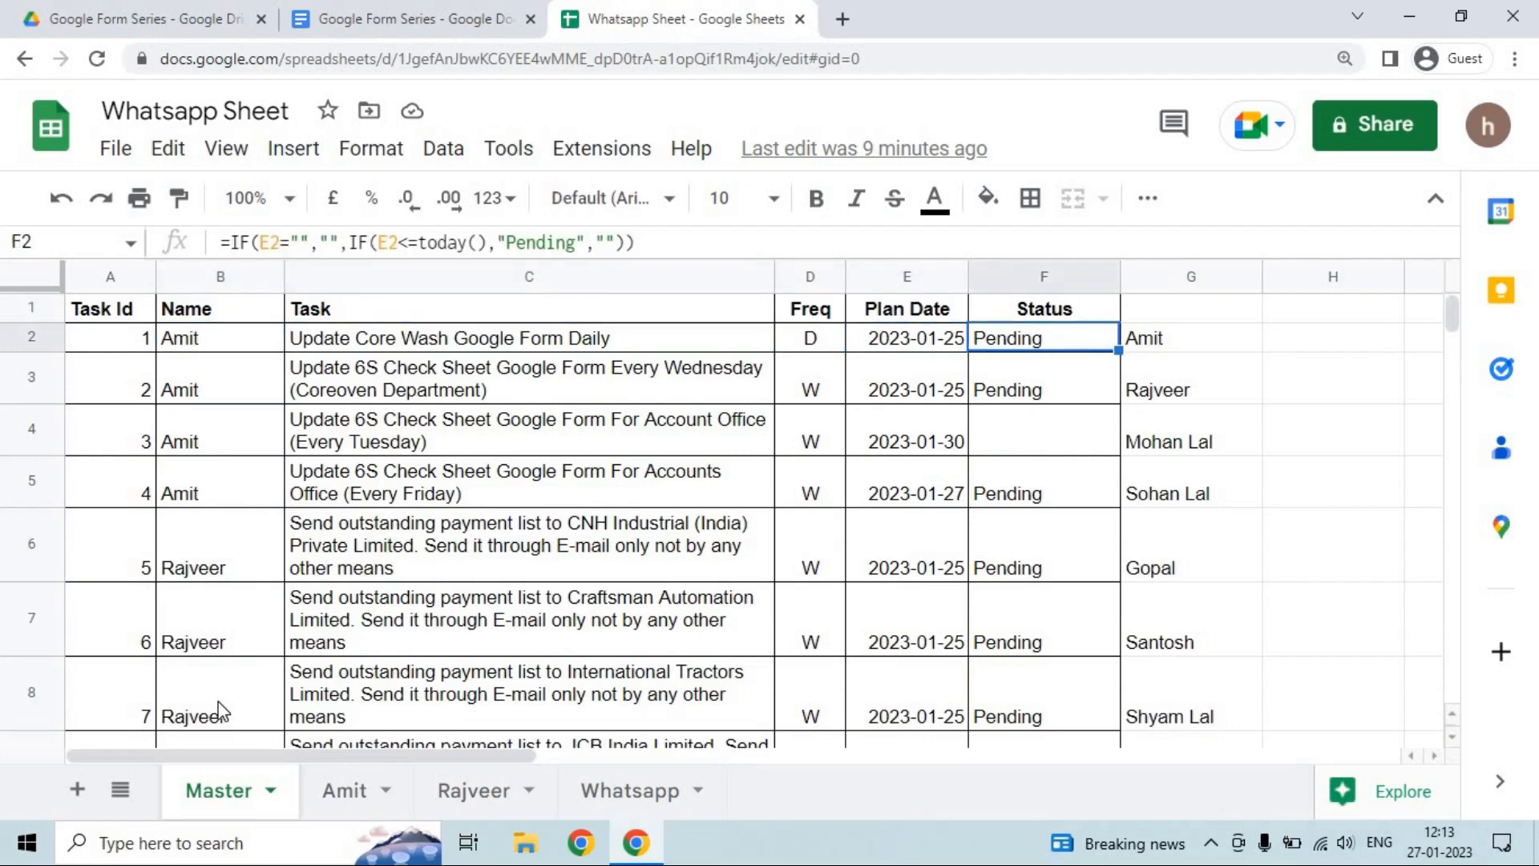
# Review the Freq column for all tasks and check the plan dates of tasks 1 and 4.
pyautogui.press('Left')
pyautogui.press('Left')
pyautogui.hotkey('ctrl', 'shift', 'Down')
pyautogui.hotkey('shift', 'Down')
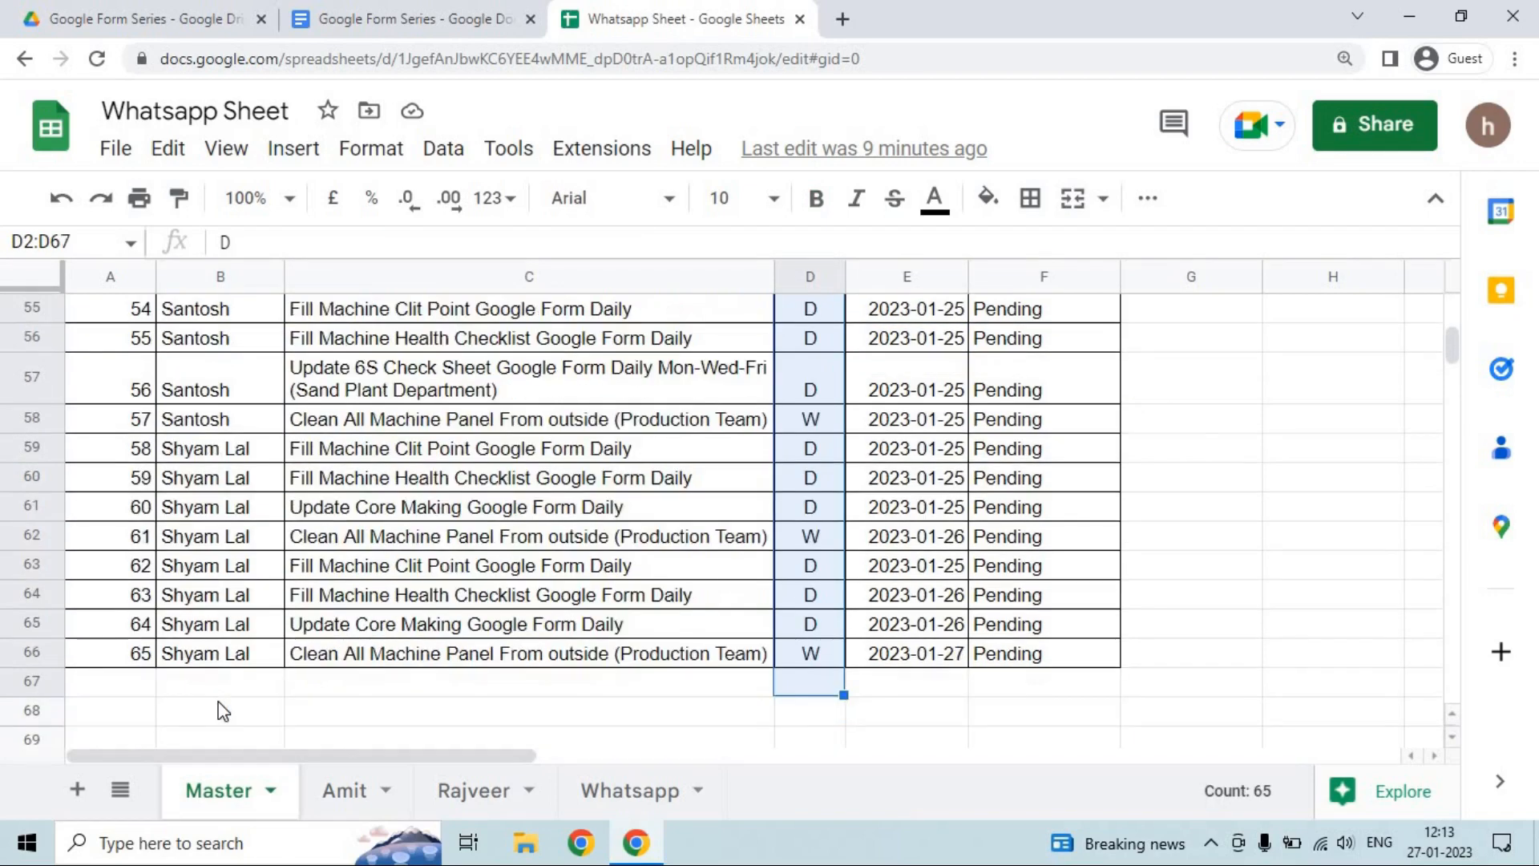
pyautogui.press('Up')
pyautogui.press('Down')
pyautogui.press('Right')
pyautogui.press('Right')
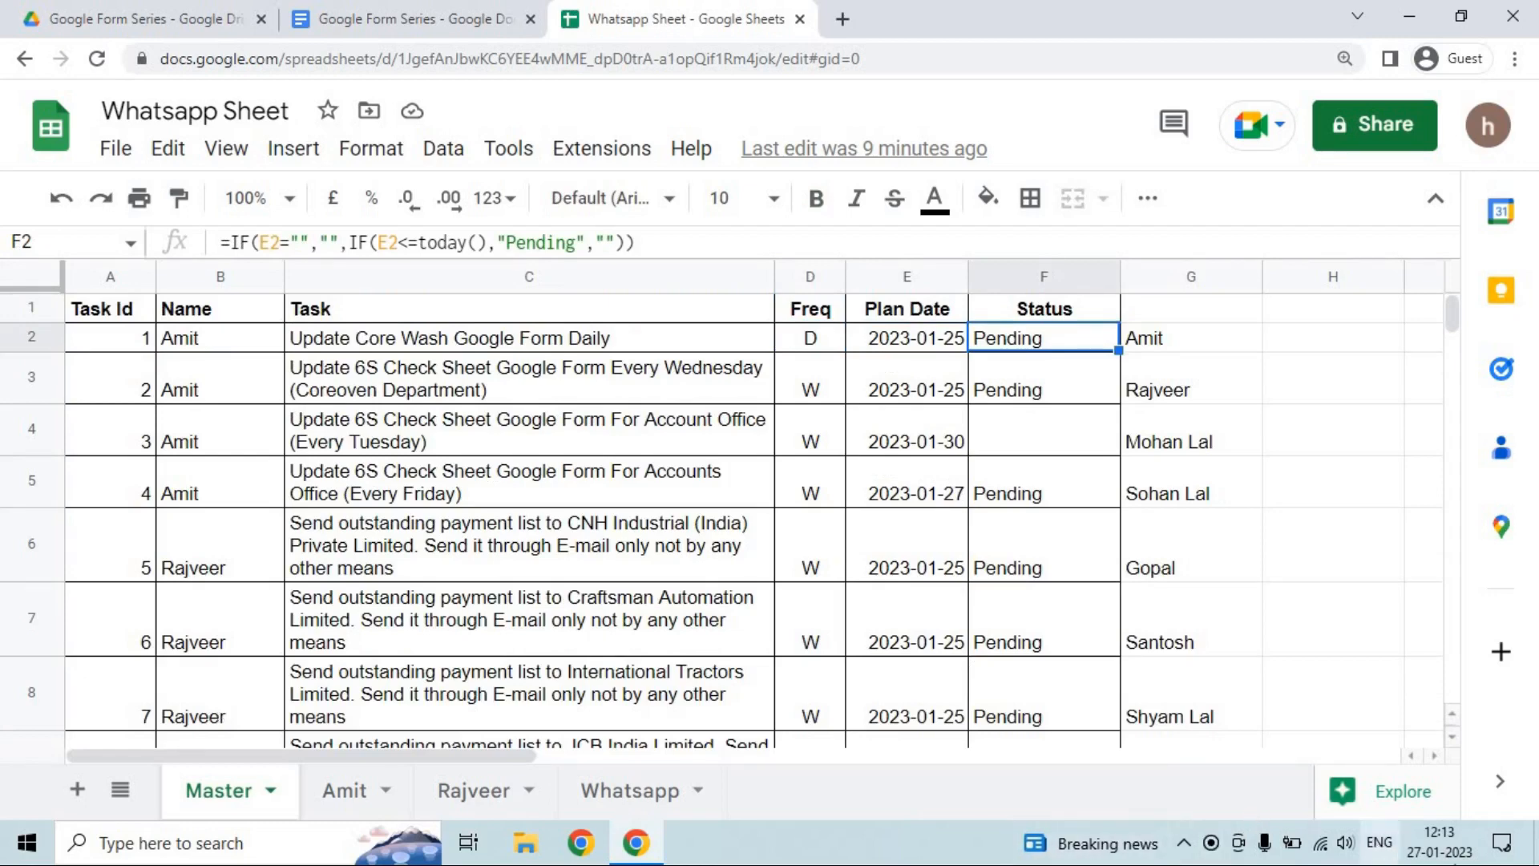
pyautogui.click(914, 347)
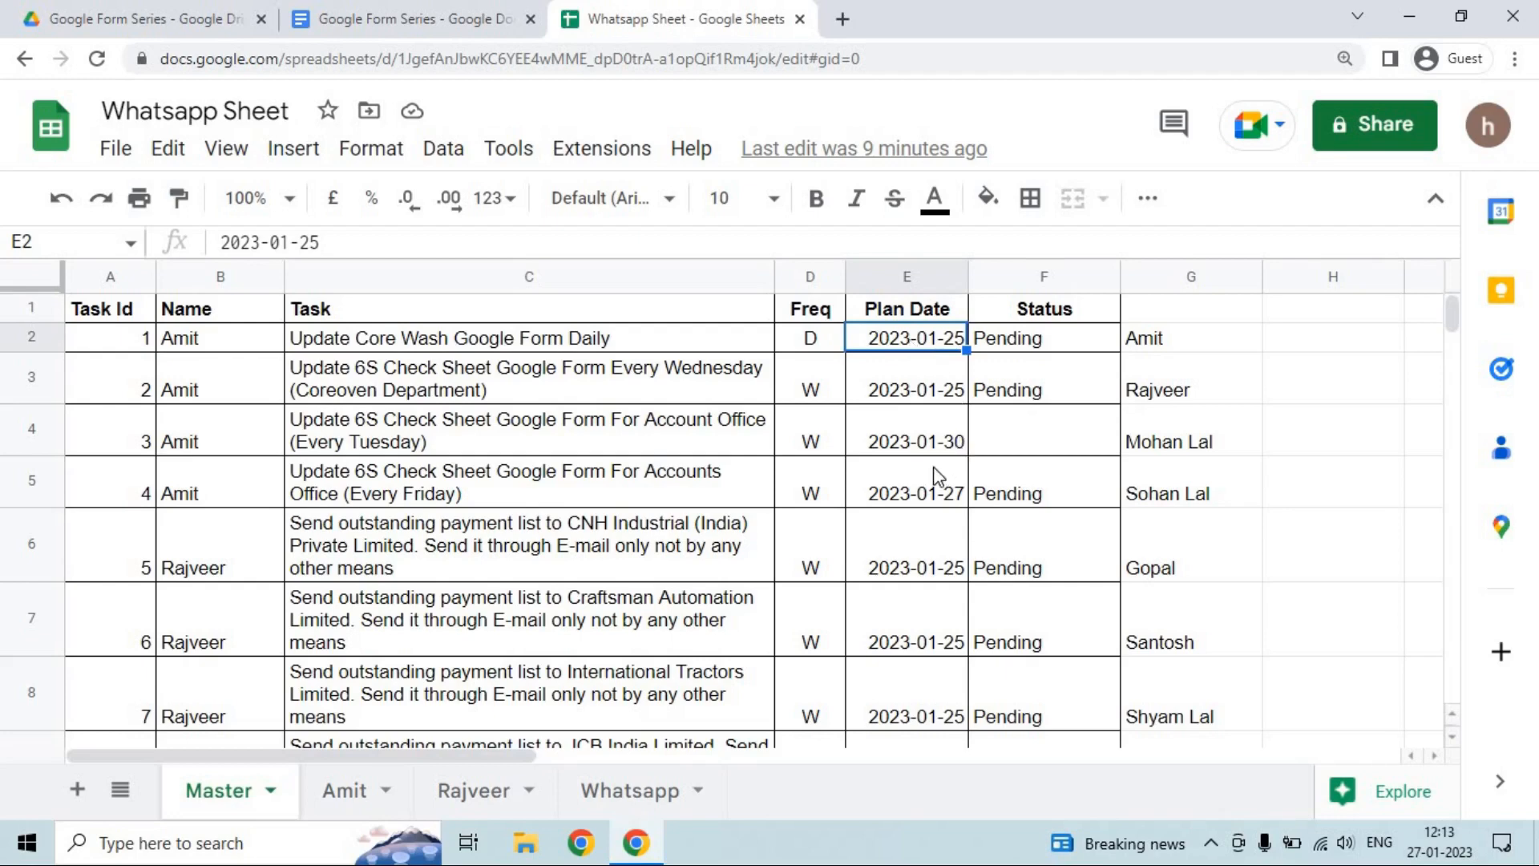
pyautogui.click(920, 495)
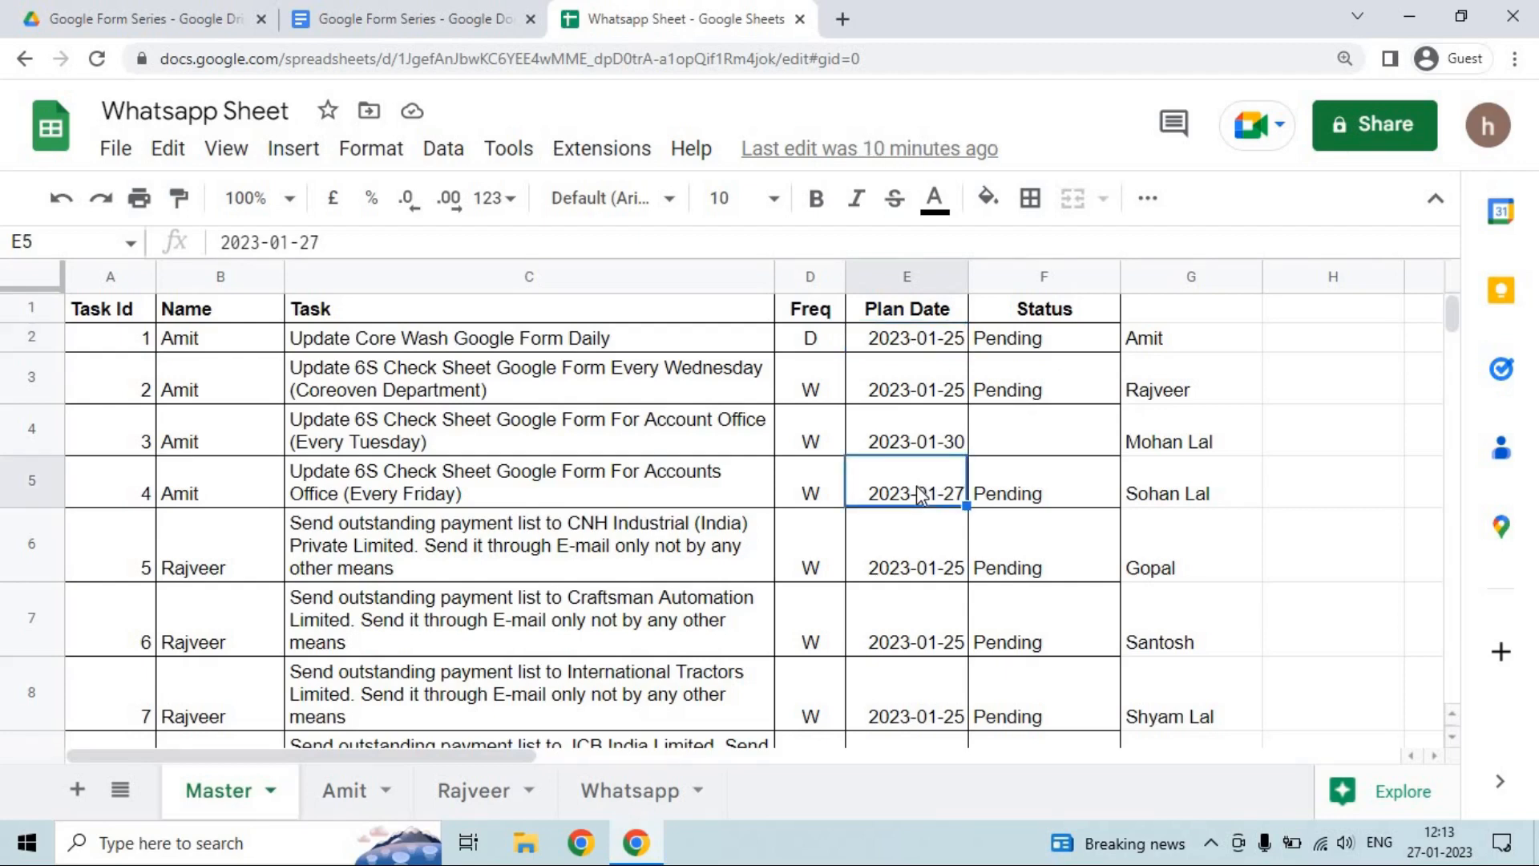
# Clear the Status formula in F2 of the Master sheet.
pyautogui.press('Up')
pyautogui.press('Up')
pyautogui.press('Up')
pyautogui.press('Right')
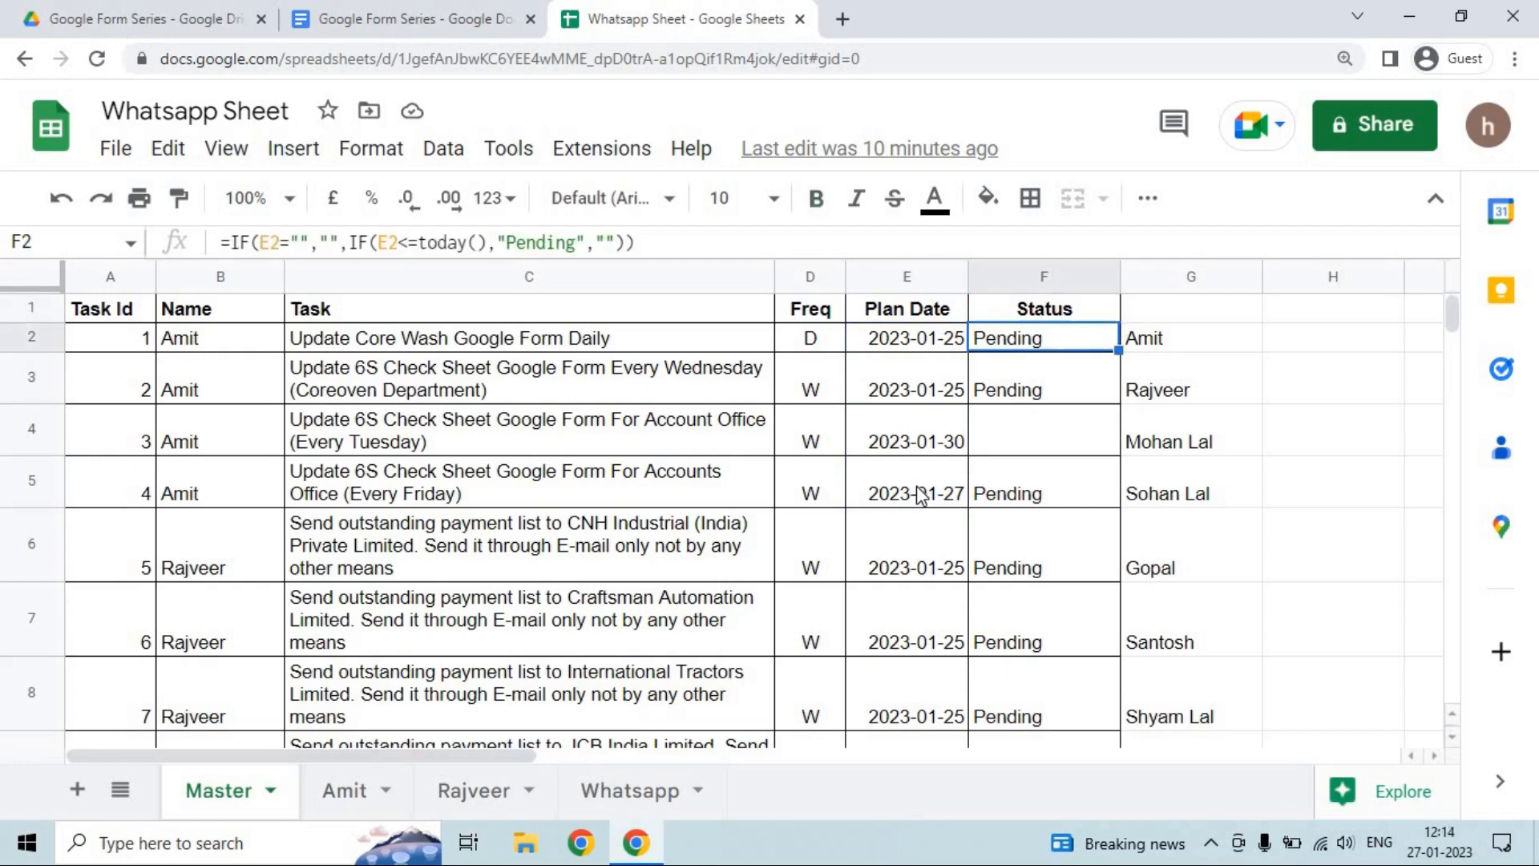
pyautogui.press('Delete')
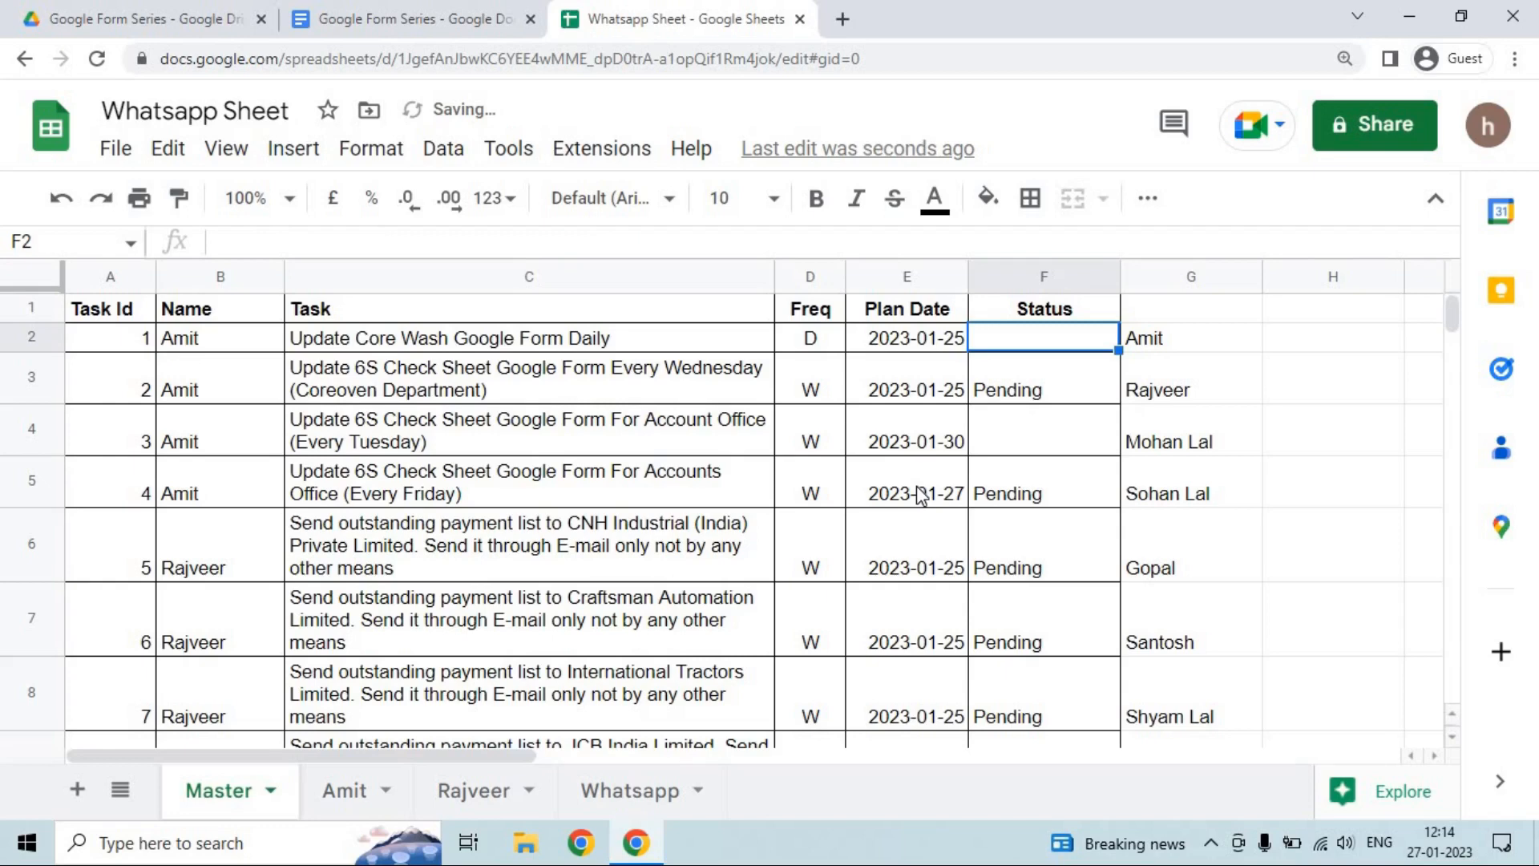
pyautogui.write('=i')
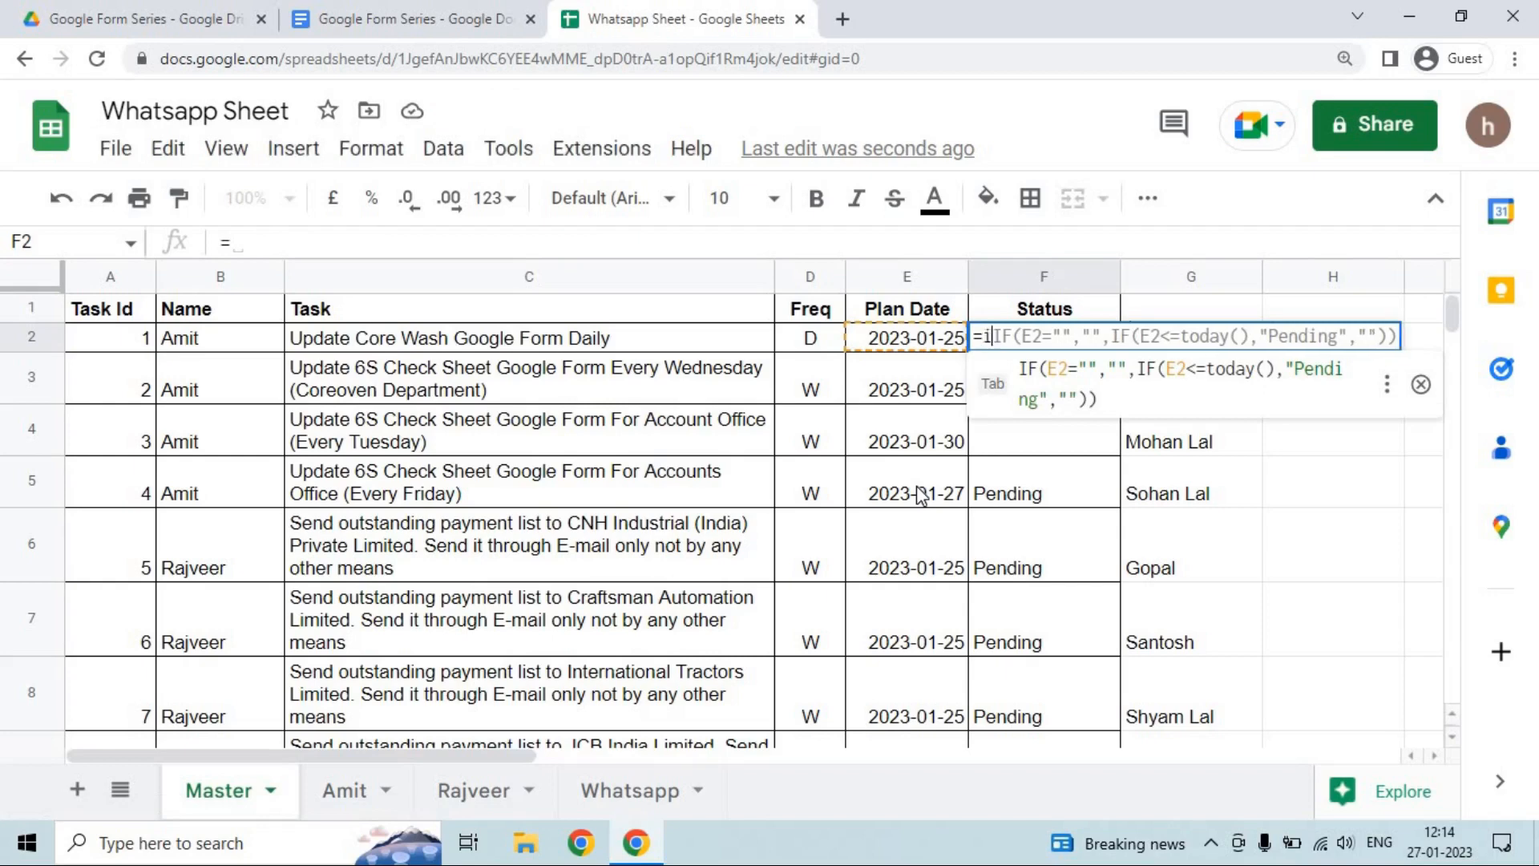
pyautogui.press('Tab')
pyautogui.press('Return')
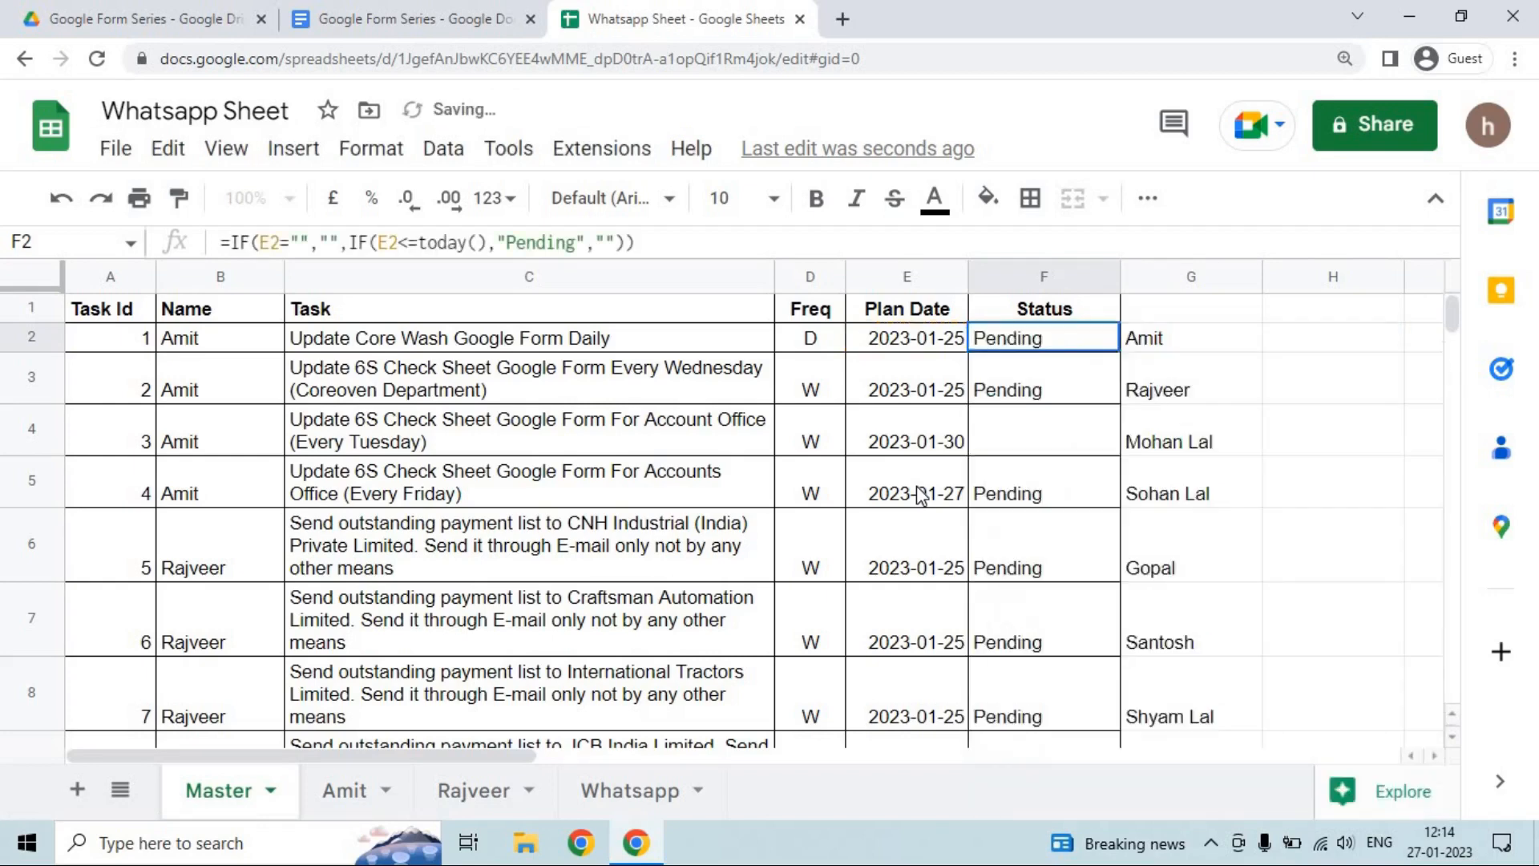
pyautogui.press('Delete')
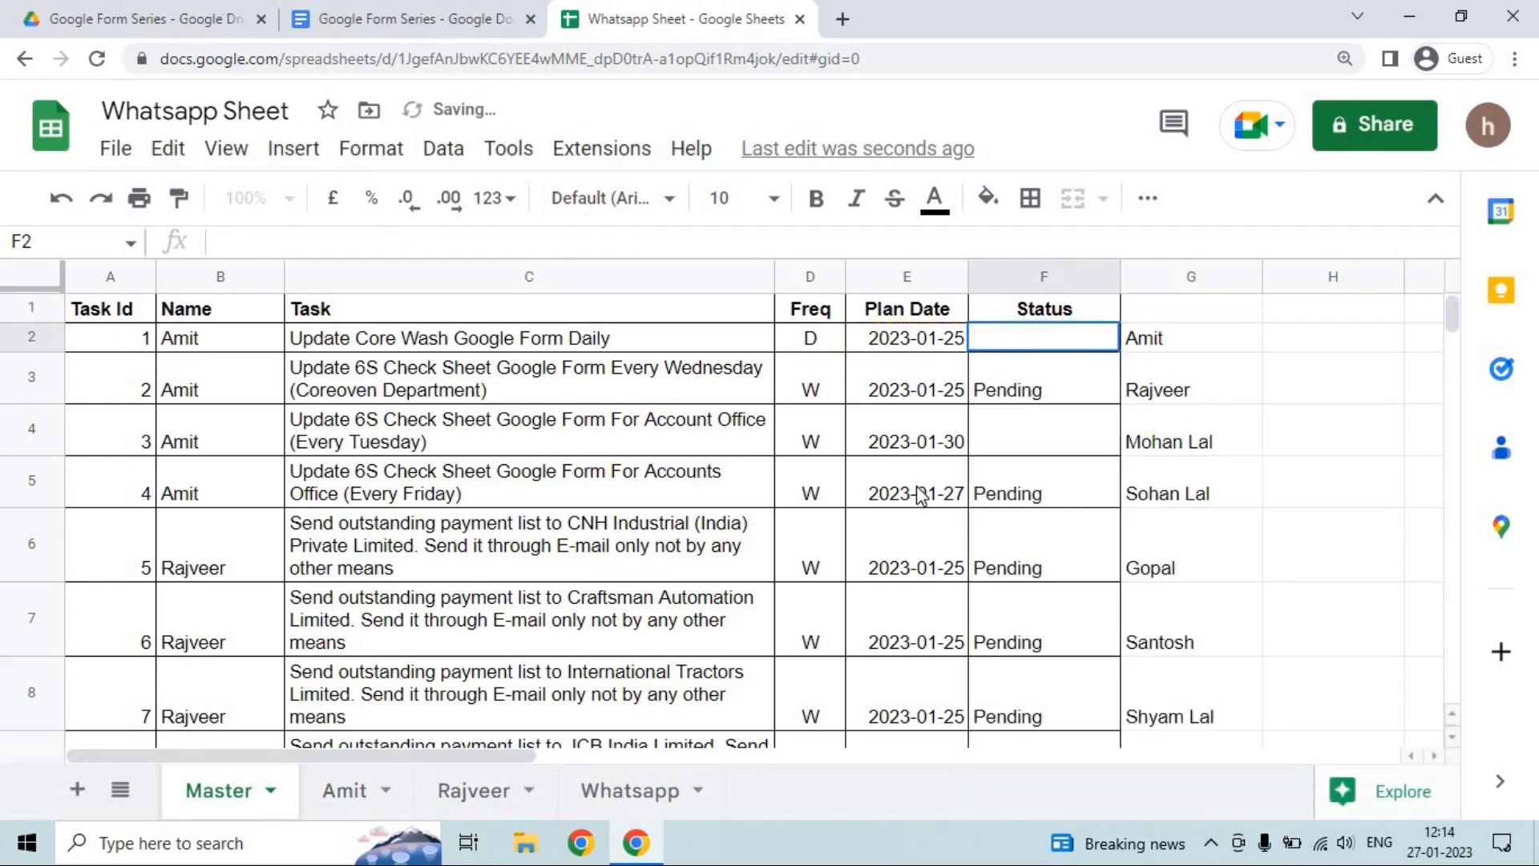
# Enter =if(E2<=today(),"Pending","") in F2 to flag tasks whose plan date has arrived or passed.
pyautogui.write('=if(')
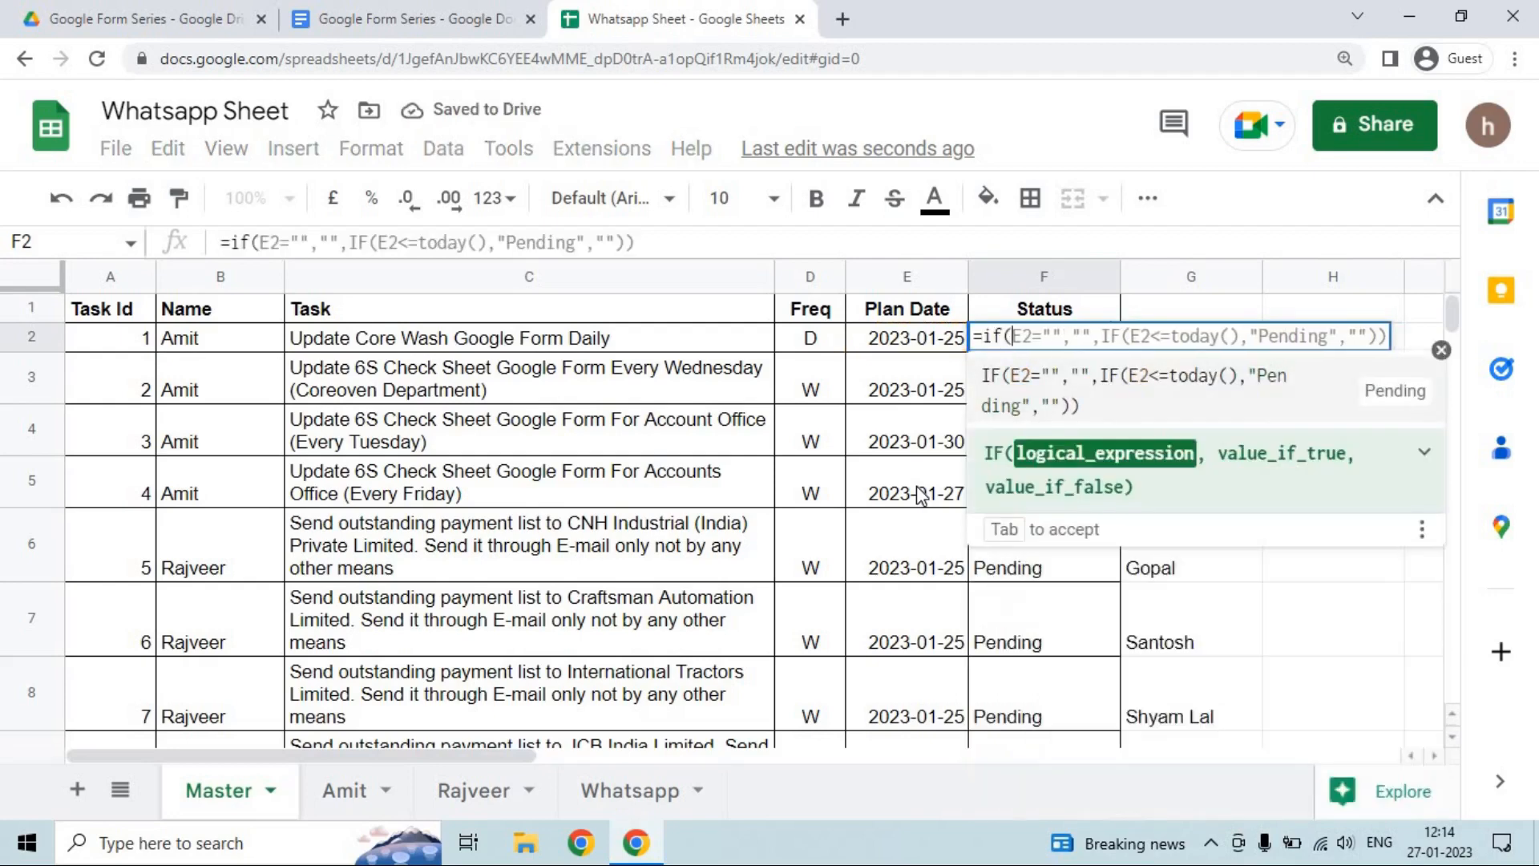
pyautogui.click(888, 348)
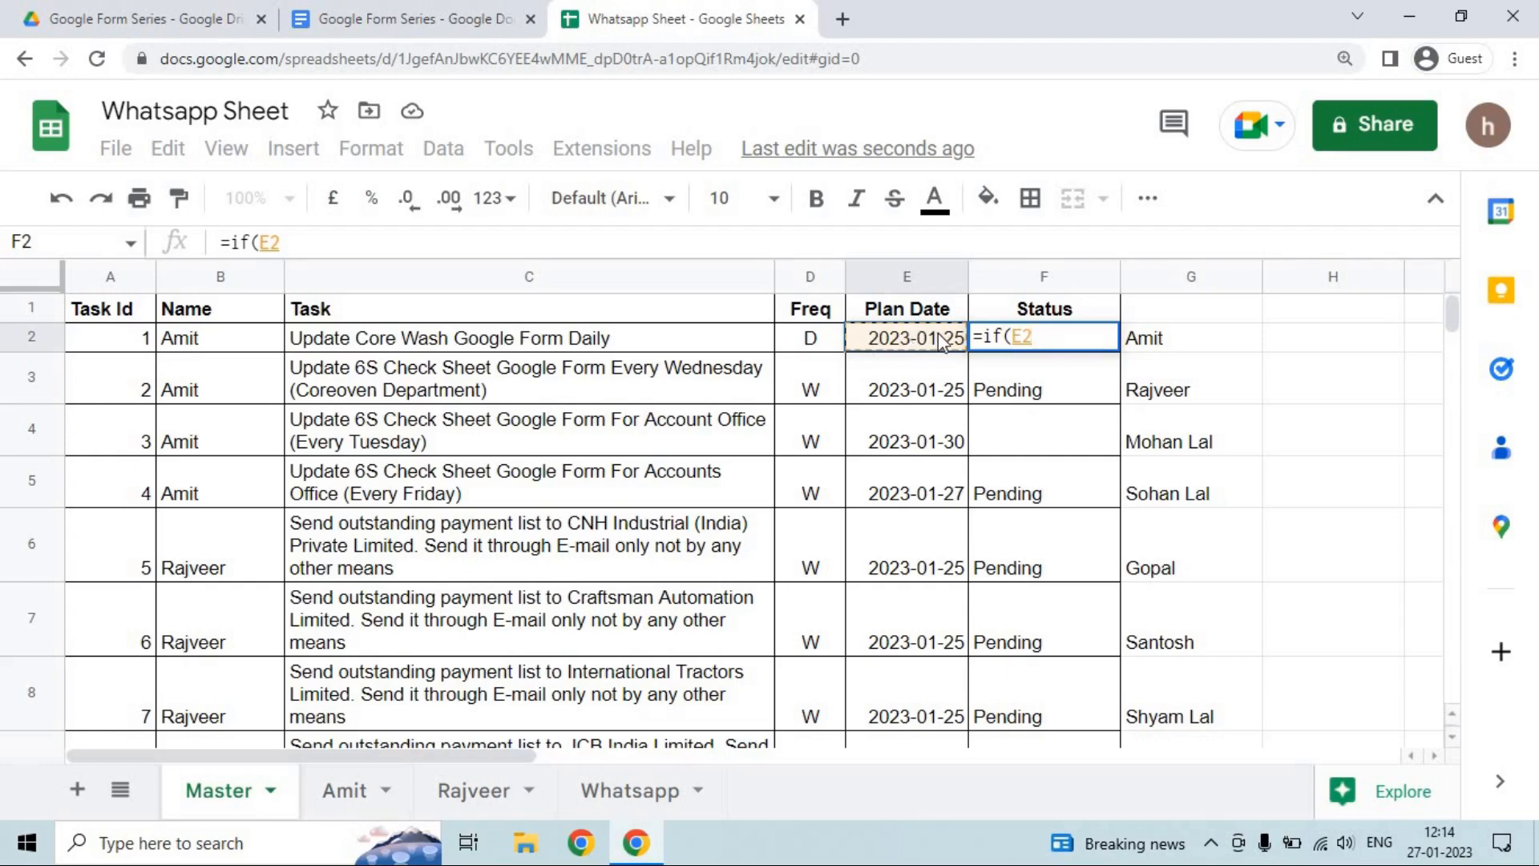
pyautogui.write('<')
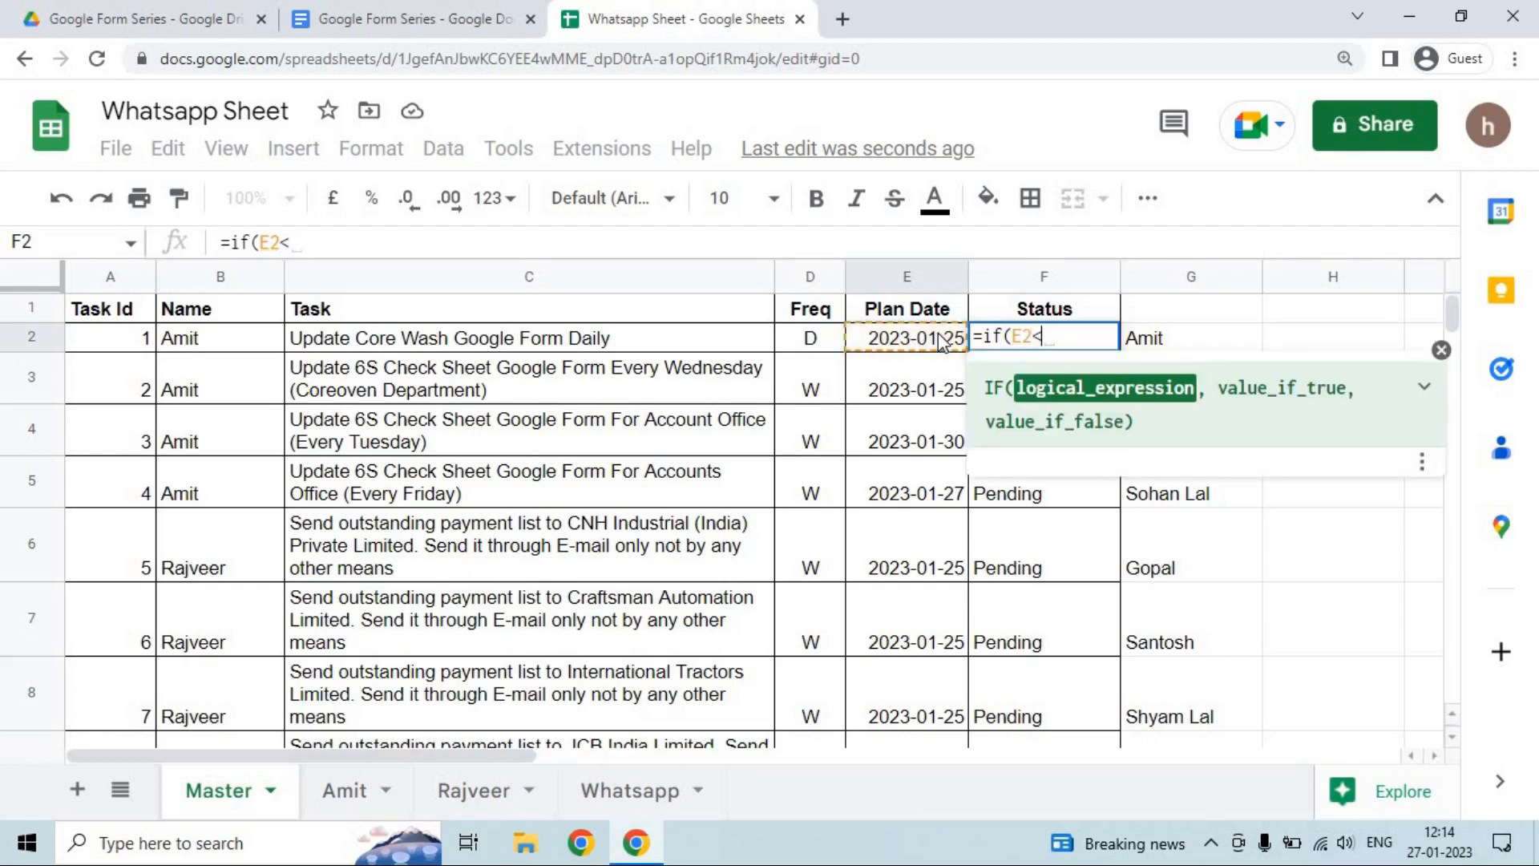
pyautogui.write('=today')
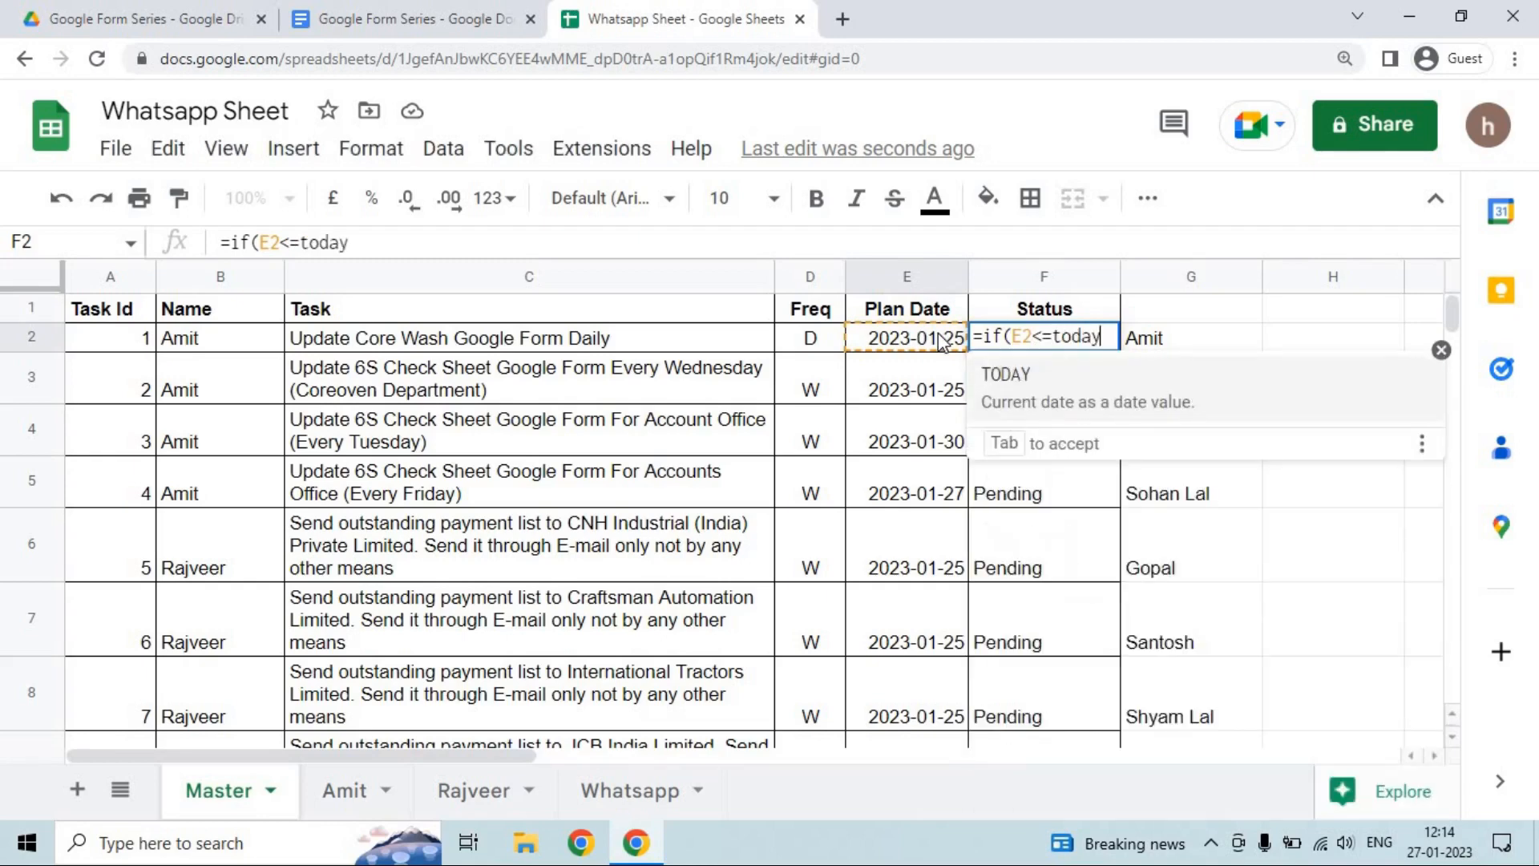
pyautogui.write('()')
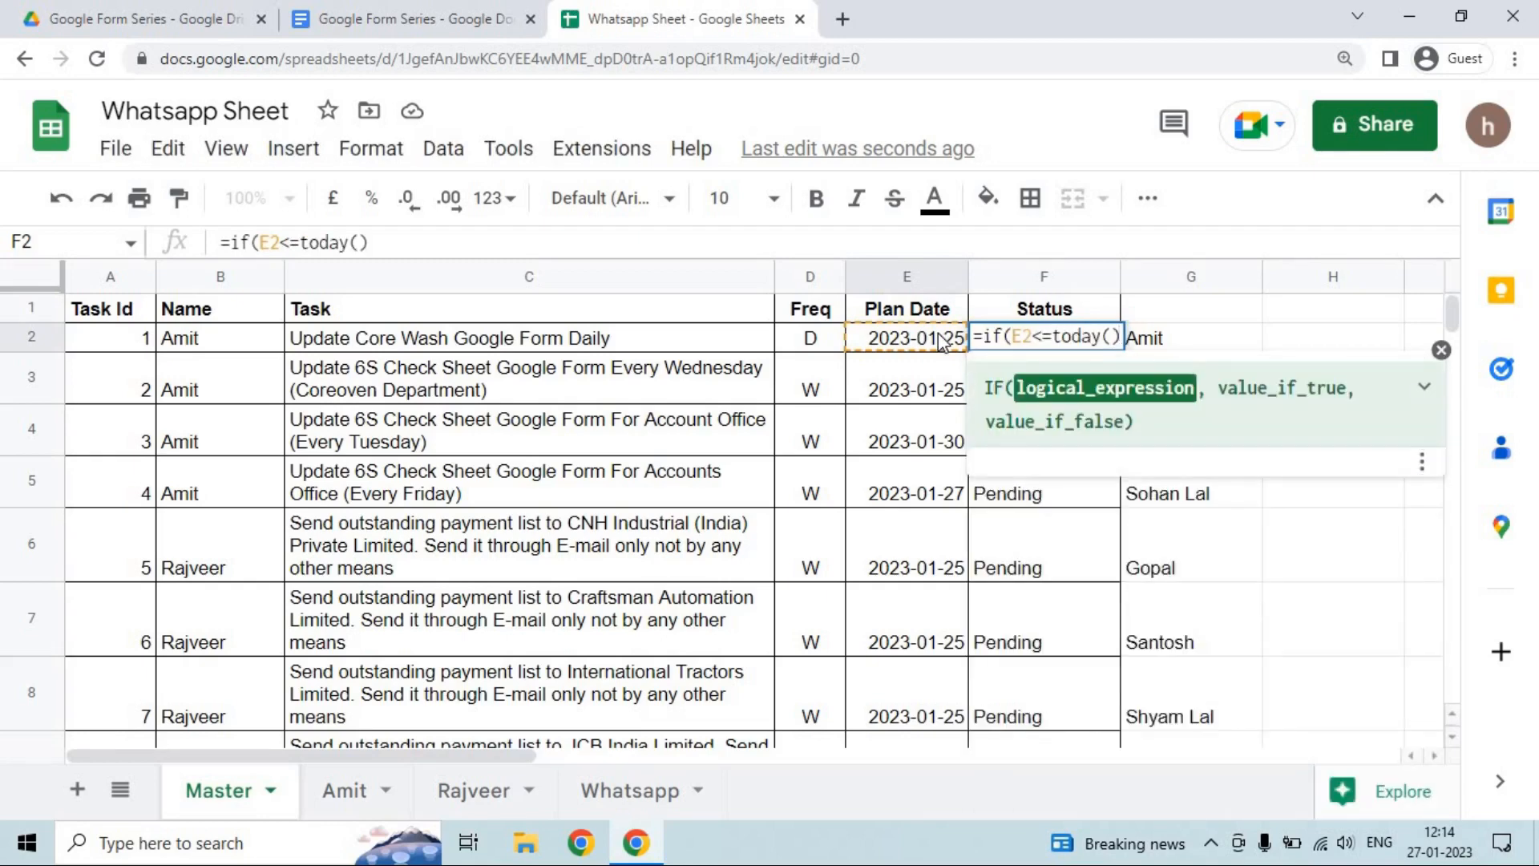
pyautogui.write(',"Pe')
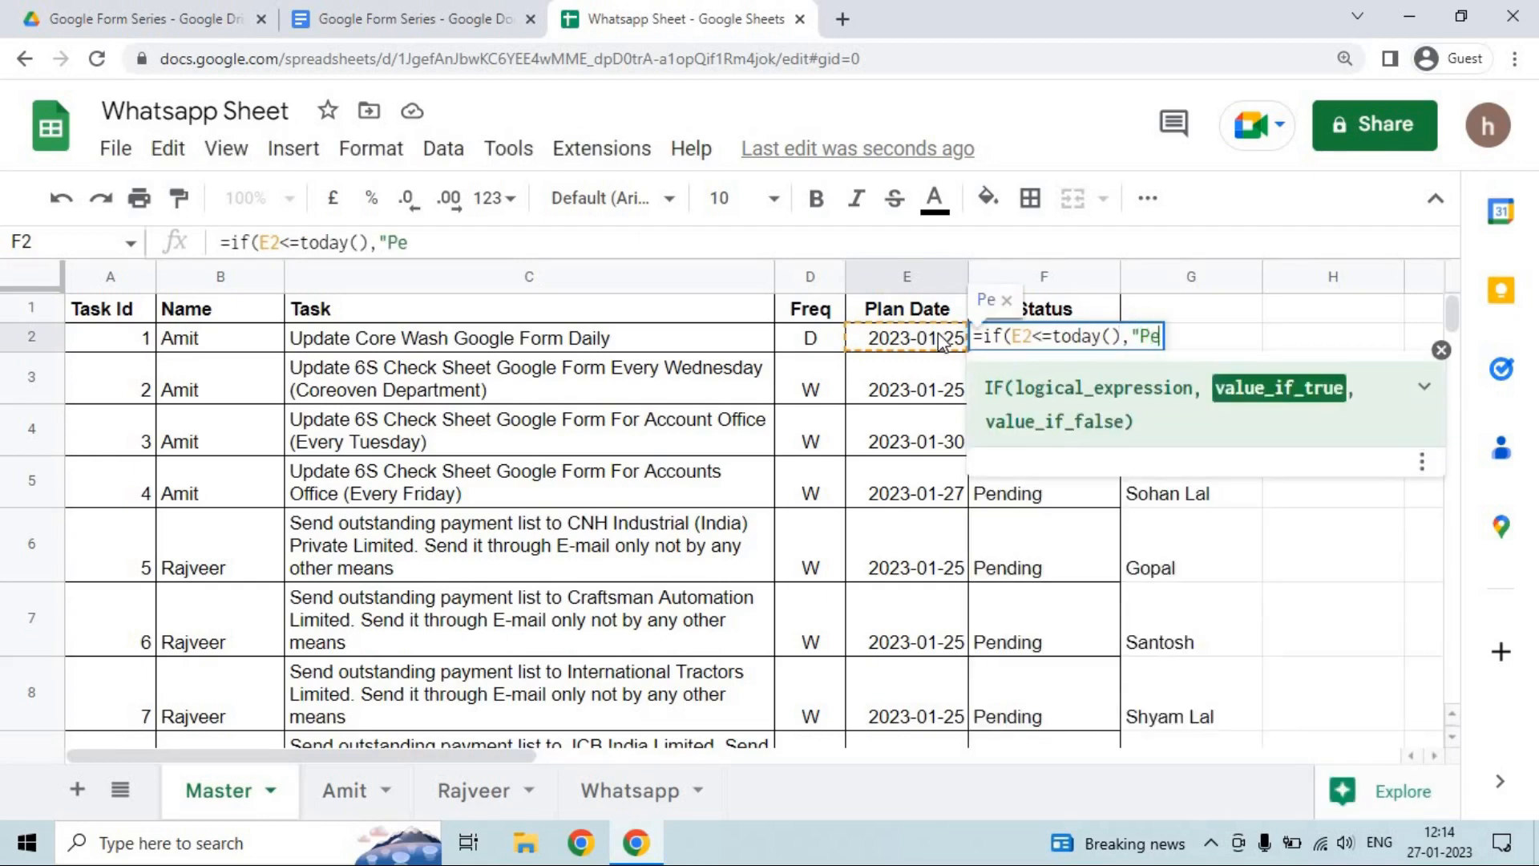
pyautogui.write('nding",""')
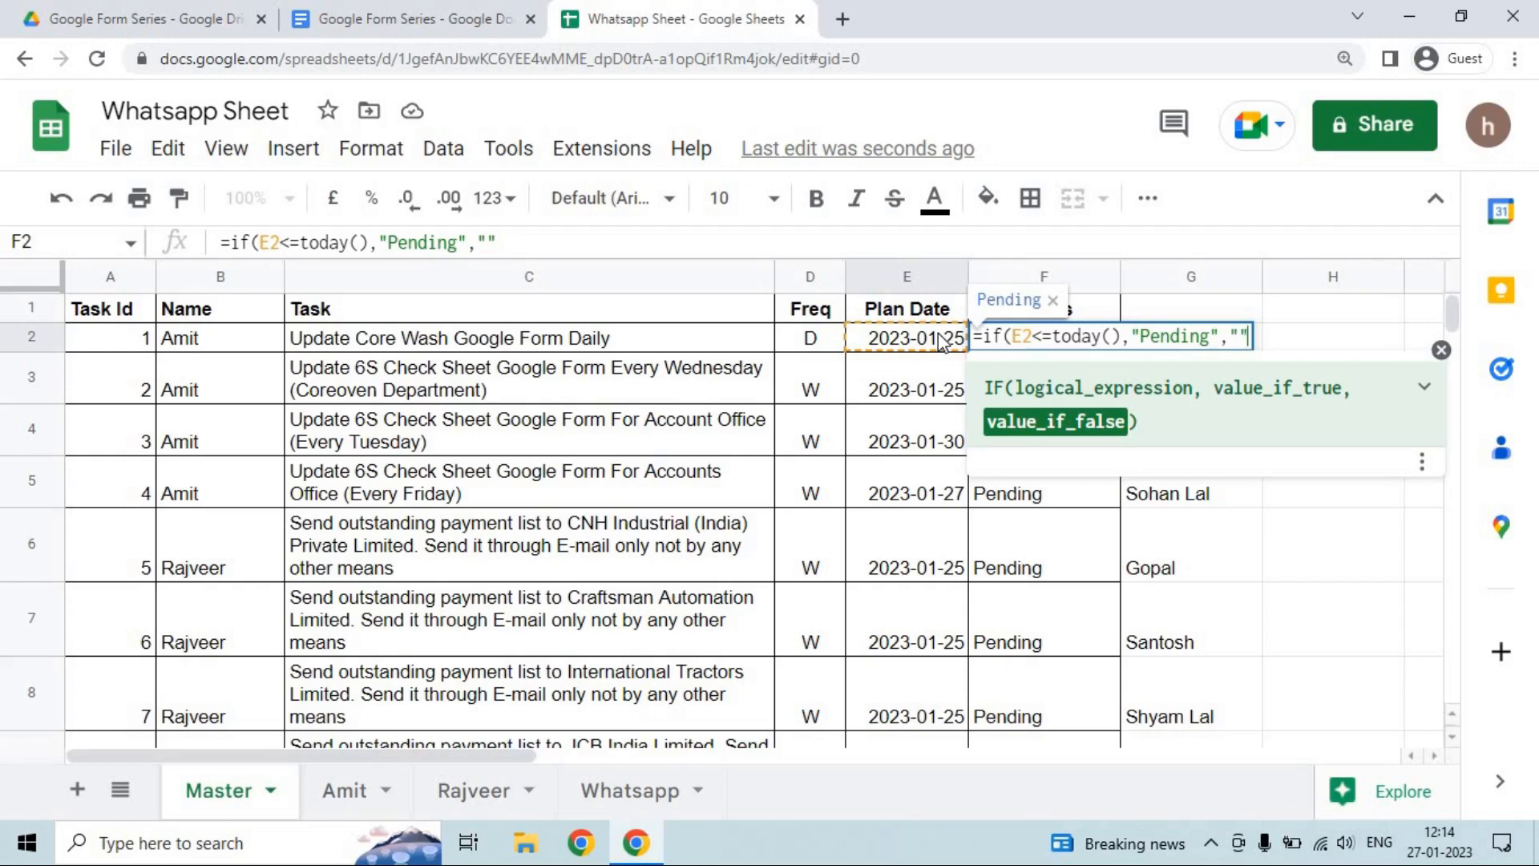
pyautogui.write(')')
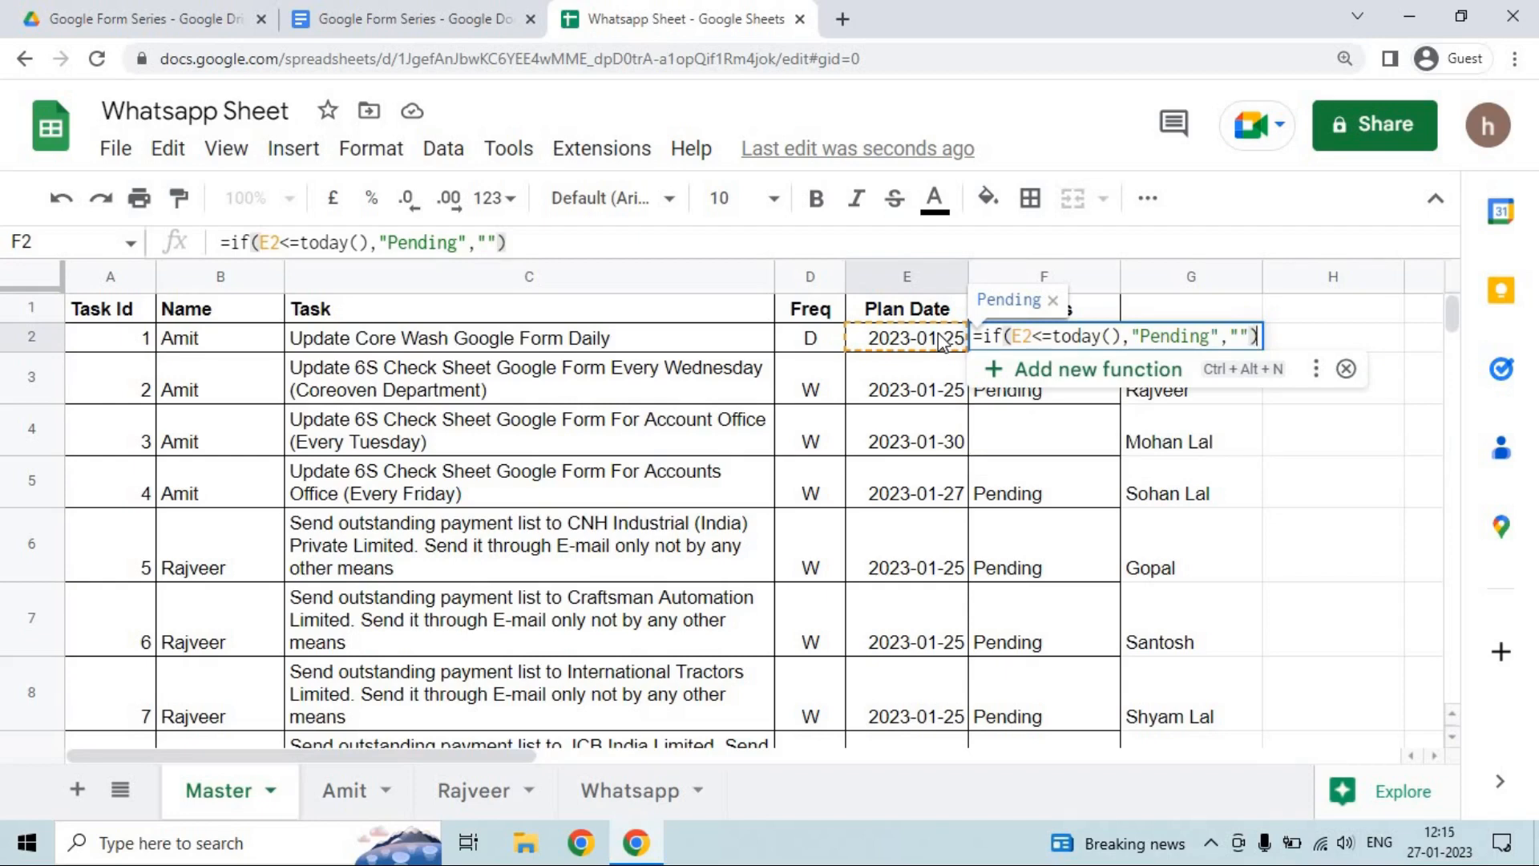
pyautogui.press('Return')
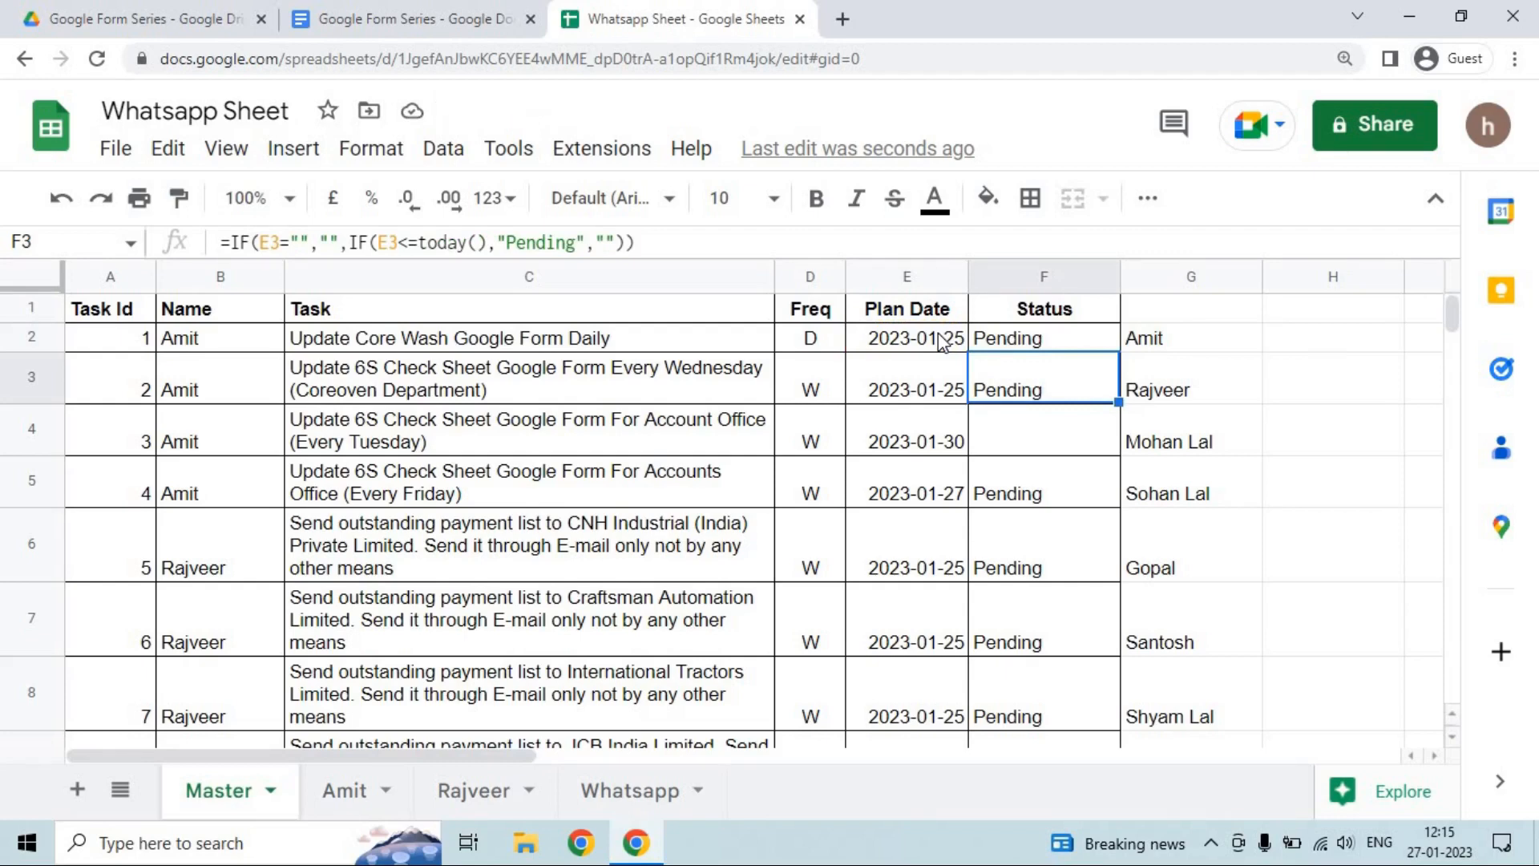
# Wrap the F2 formula in a blank-date check so it reads =if(E2="","", if(E2<=today(),"Pending","")).
pyautogui.press('Up')
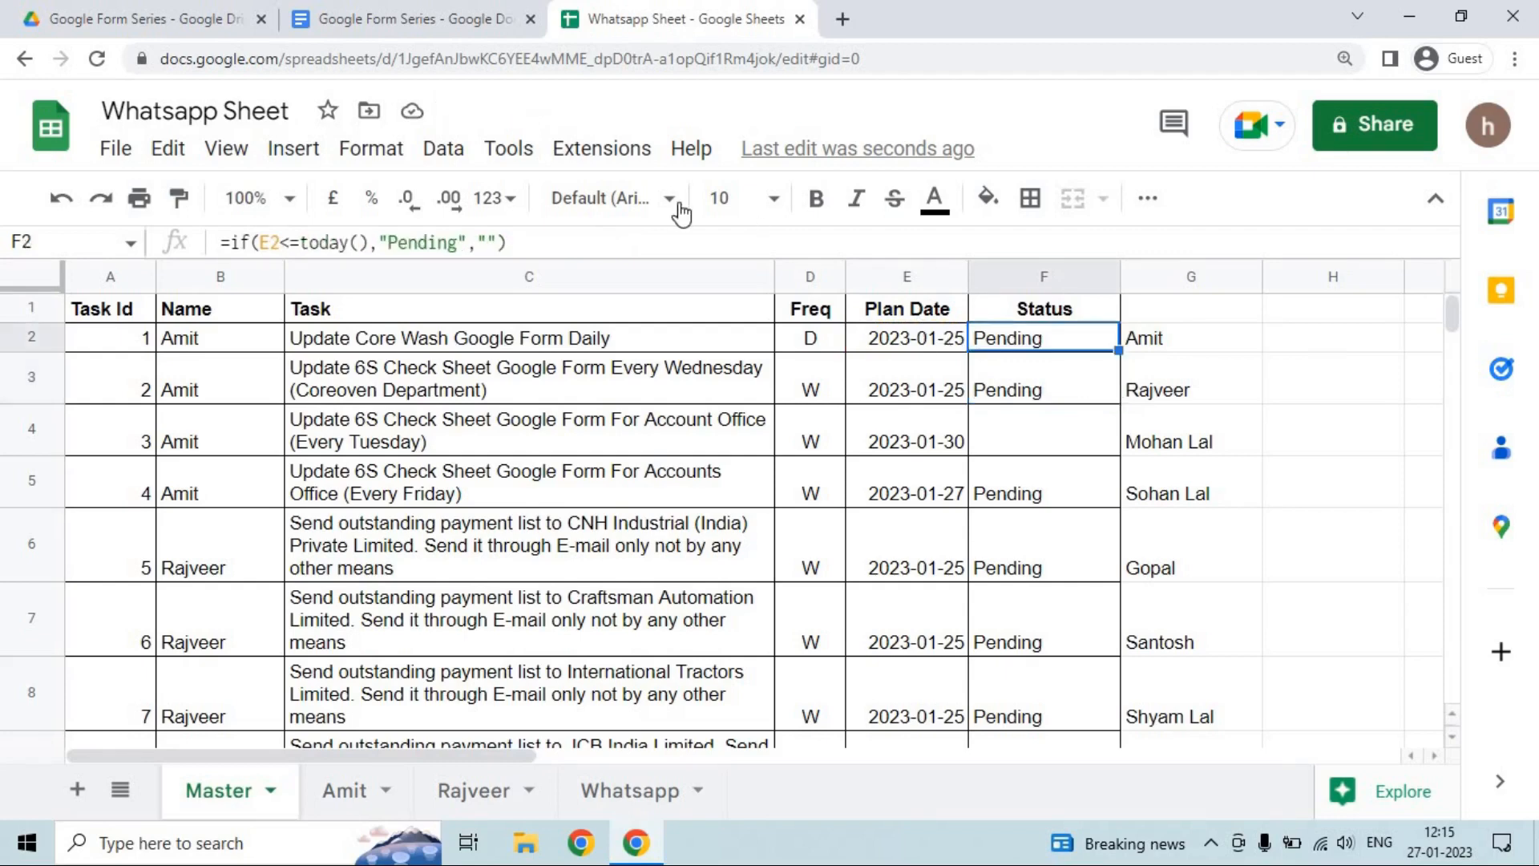
pyautogui.click(230, 242)
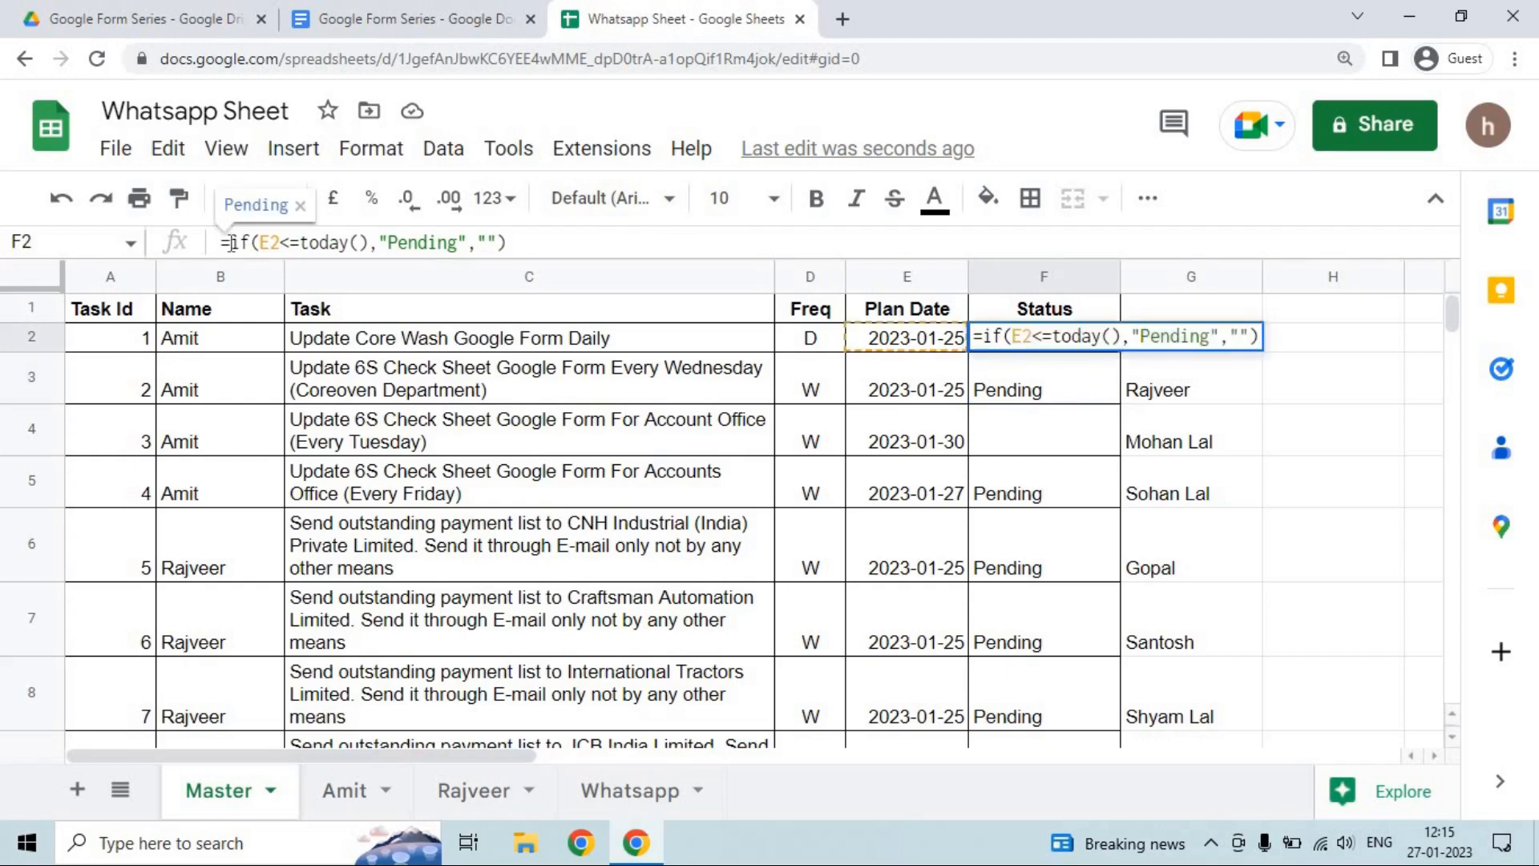
pyautogui.write('if(')
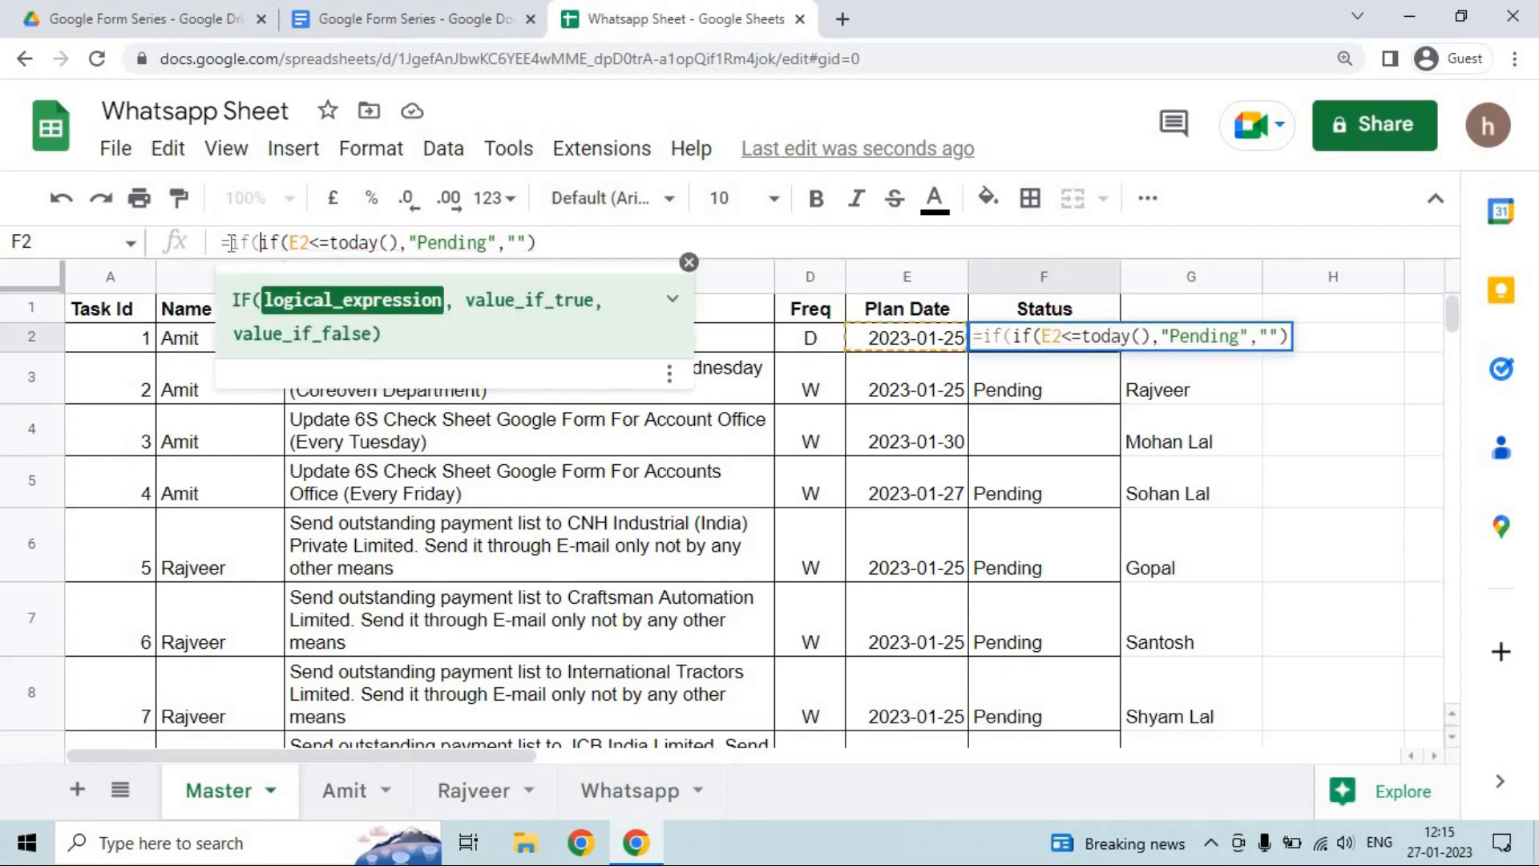
pyautogui.click(892, 350)
pyautogui.write('="",')
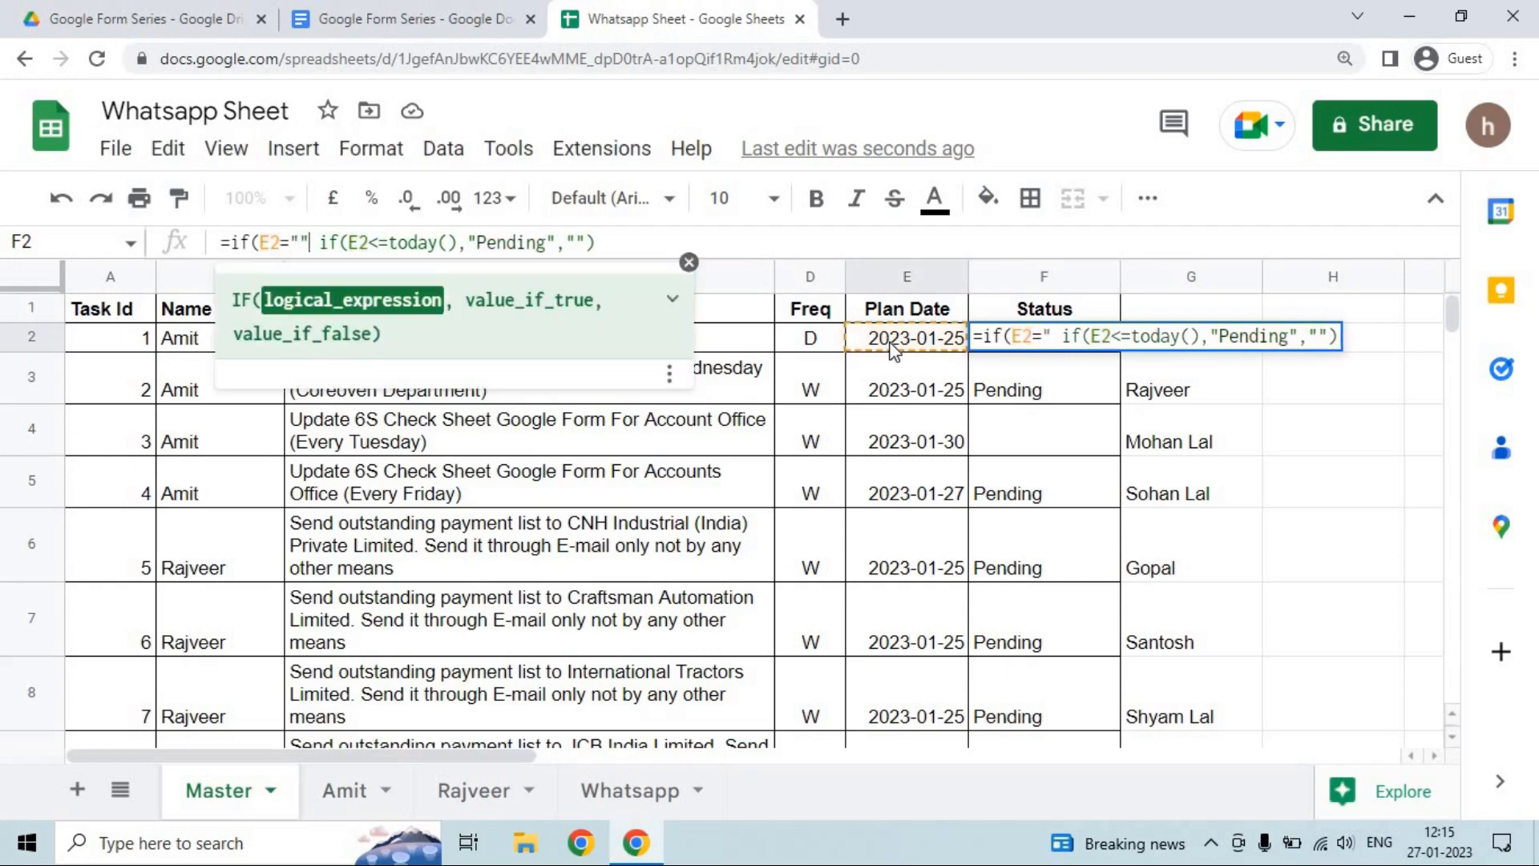
pyautogui.write('"",')
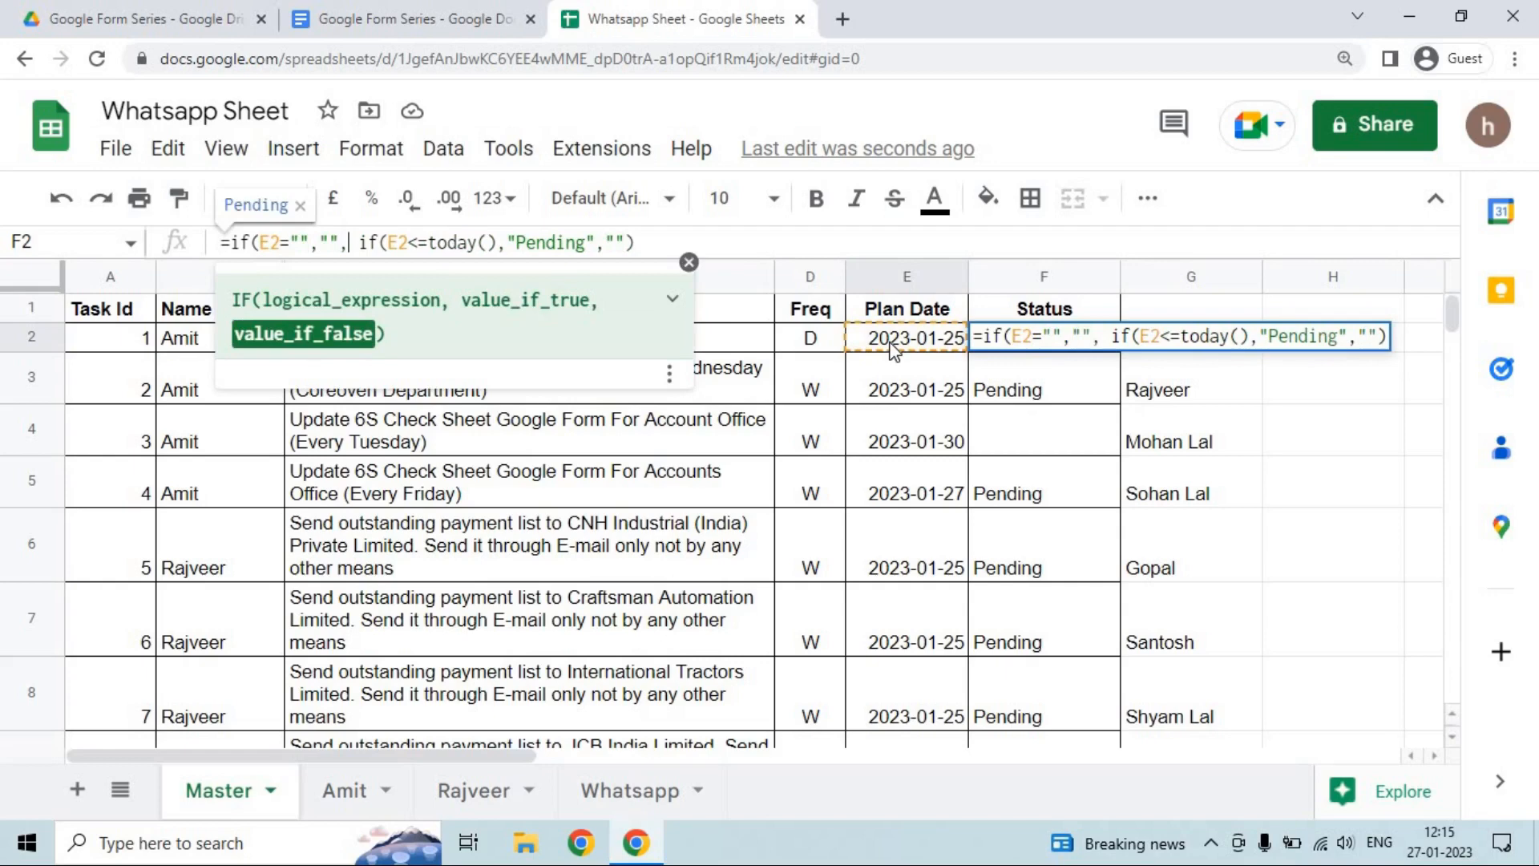
pyautogui.press('Return')
# Check the Status values of the first few tasks against their plan dates and return to F2.
pyautogui.press('Down')
pyautogui.press('Down')
pyautogui.press('Down')
pyautogui.press('Down')
pyautogui.press('Down')
pyautogui.press('Down')
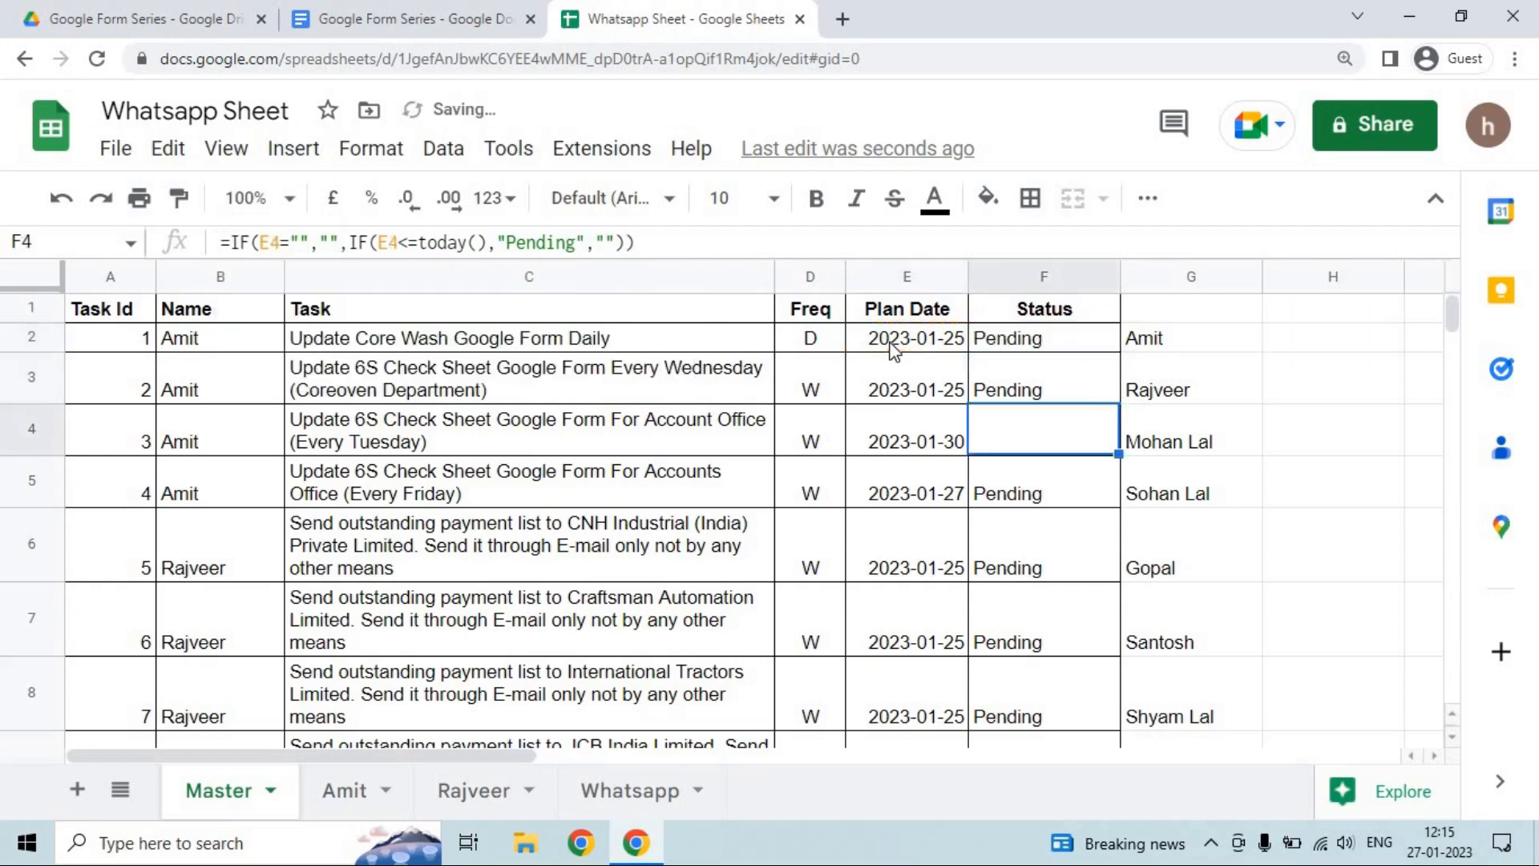
pyautogui.press('Up')
pyautogui.press('Up')
pyautogui.press('Up')
pyautogui.press('Up')
pyautogui.press('Up')
pyautogui.press('Up')
pyautogui.press('Up')
pyautogui.press('Up')
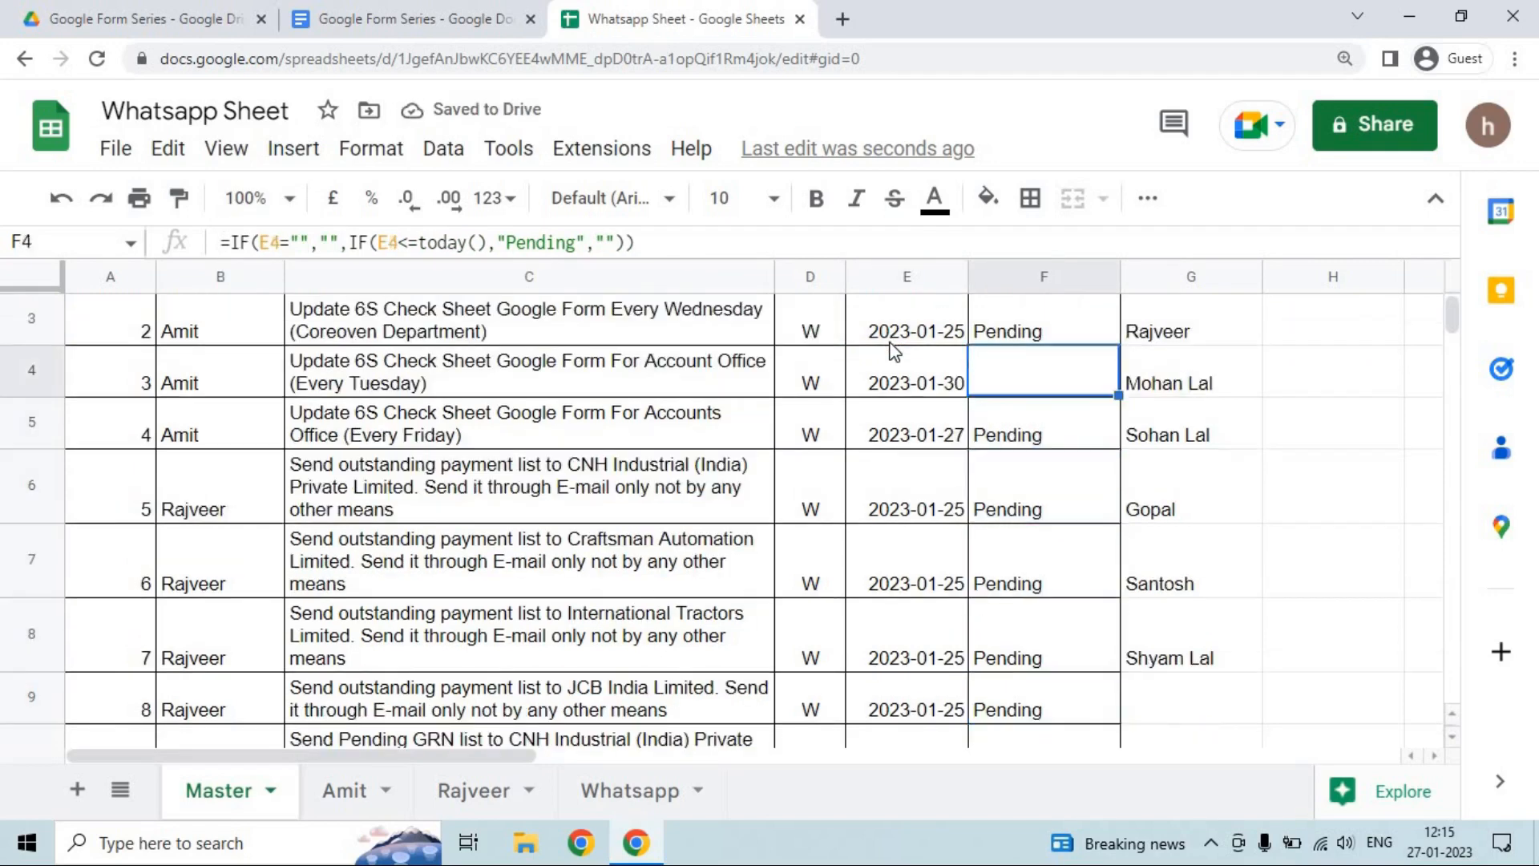
pyautogui.press('Down')
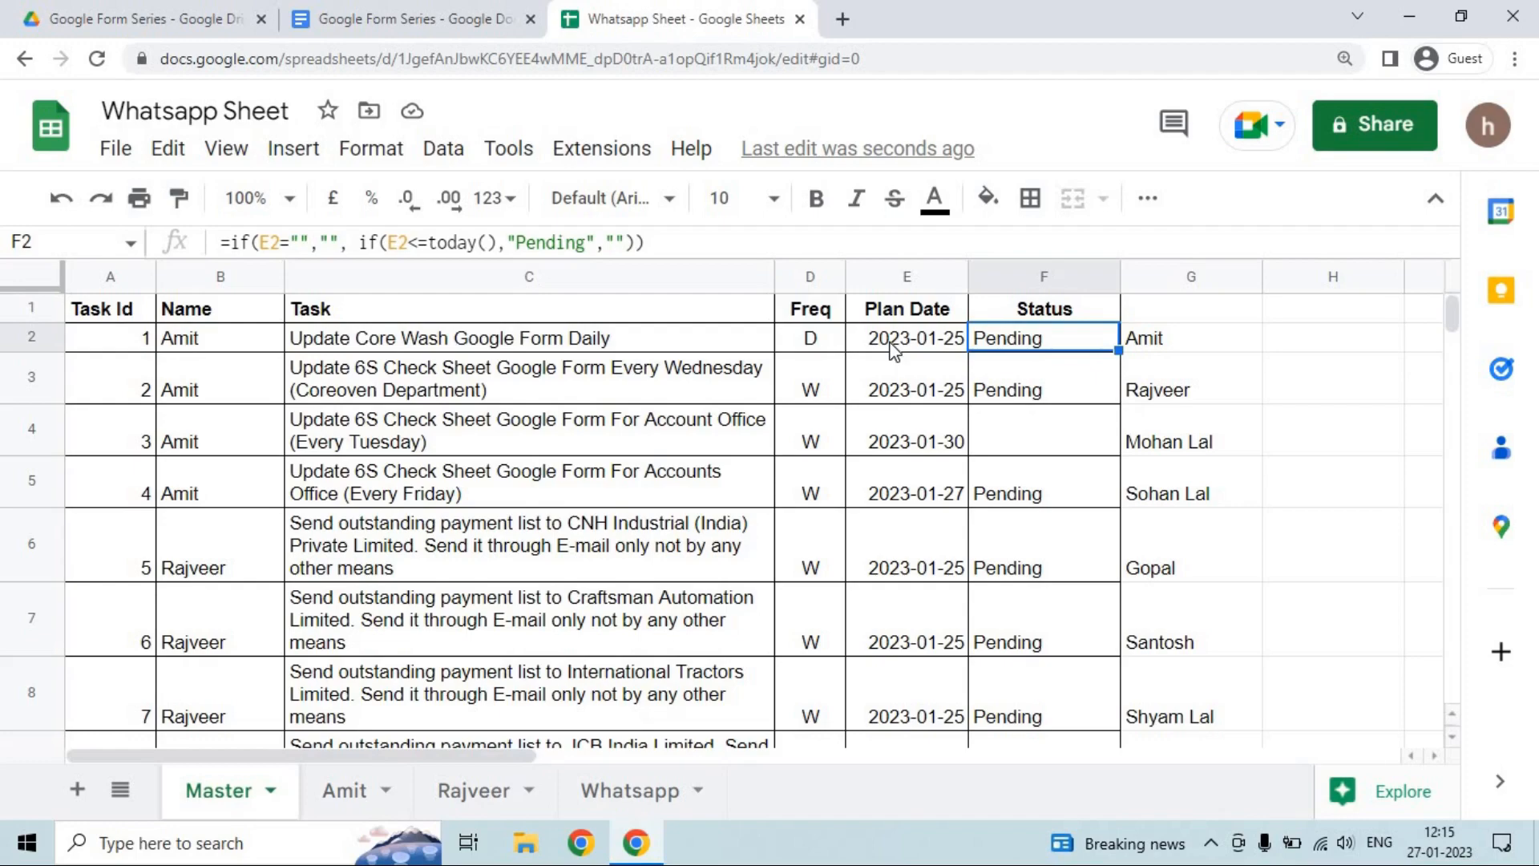
# Look through the Status column down to the end of the task list and return to F2.
pyautogui.press('Down')
pyautogui.press('Down')
pyautogui.press('Down')
pyautogui.press('Down')
pyautogui.press('Down')
pyautogui.press('Down')
pyautogui.press('Down')
pyautogui.press('Down')
pyautogui.press('Down')
pyautogui.press('Down')
pyautogui.press('Down')
pyautogui.press('Down')
pyautogui.press('Down')
pyautogui.press('Down')
pyautogui.press('Down')
pyautogui.press('Down')
pyautogui.press('Down')
pyautogui.press('Down')
pyautogui.press('Down')
pyautogui.press('Down')
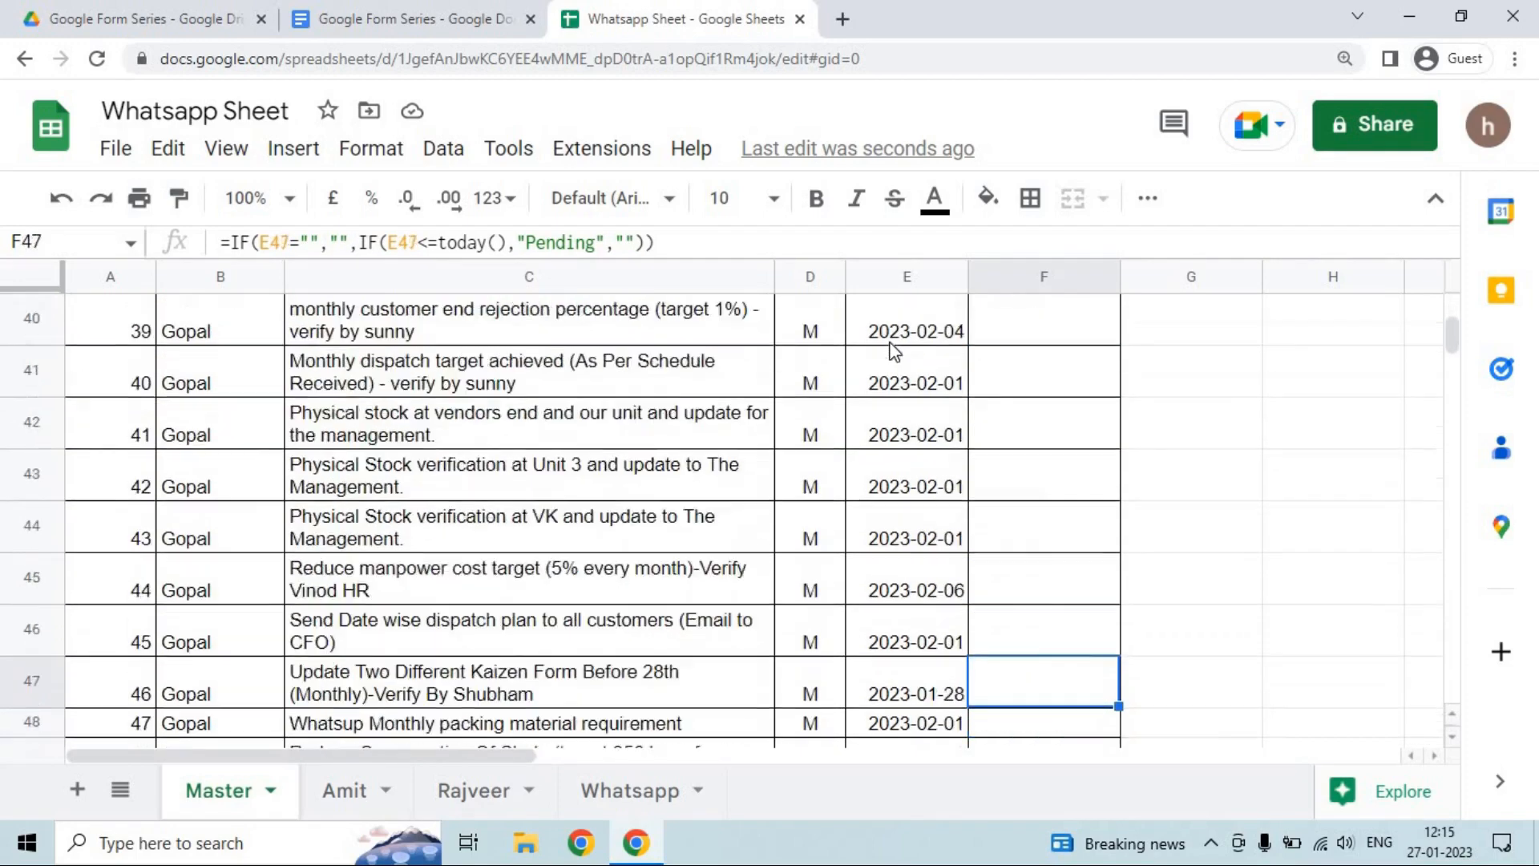
pyautogui.press('Down')
pyautogui.press('Down')
pyautogui.press('Down')
pyautogui.press('Down')
pyautogui.press('Down')
pyautogui.press('Down')
pyautogui.press('Down')
pyautogui.press('Down')
pyautogui.press('Down')
pyautogui.press('Down')
pyautogui.press('Down')
pyautogui.press('Down')
pyautogui.press('Down')
pyautogui.press('Down')
pyautogui.press('Down')
pyautogui.press('Down')
pyautogui.press('Down')
pyautogui.press('Down')
pyautogui.press('Down')
pyautogui.press('Down')
pyautogui.press('Up')
pyautogui.press('Up')
pyautogui.press('Up')
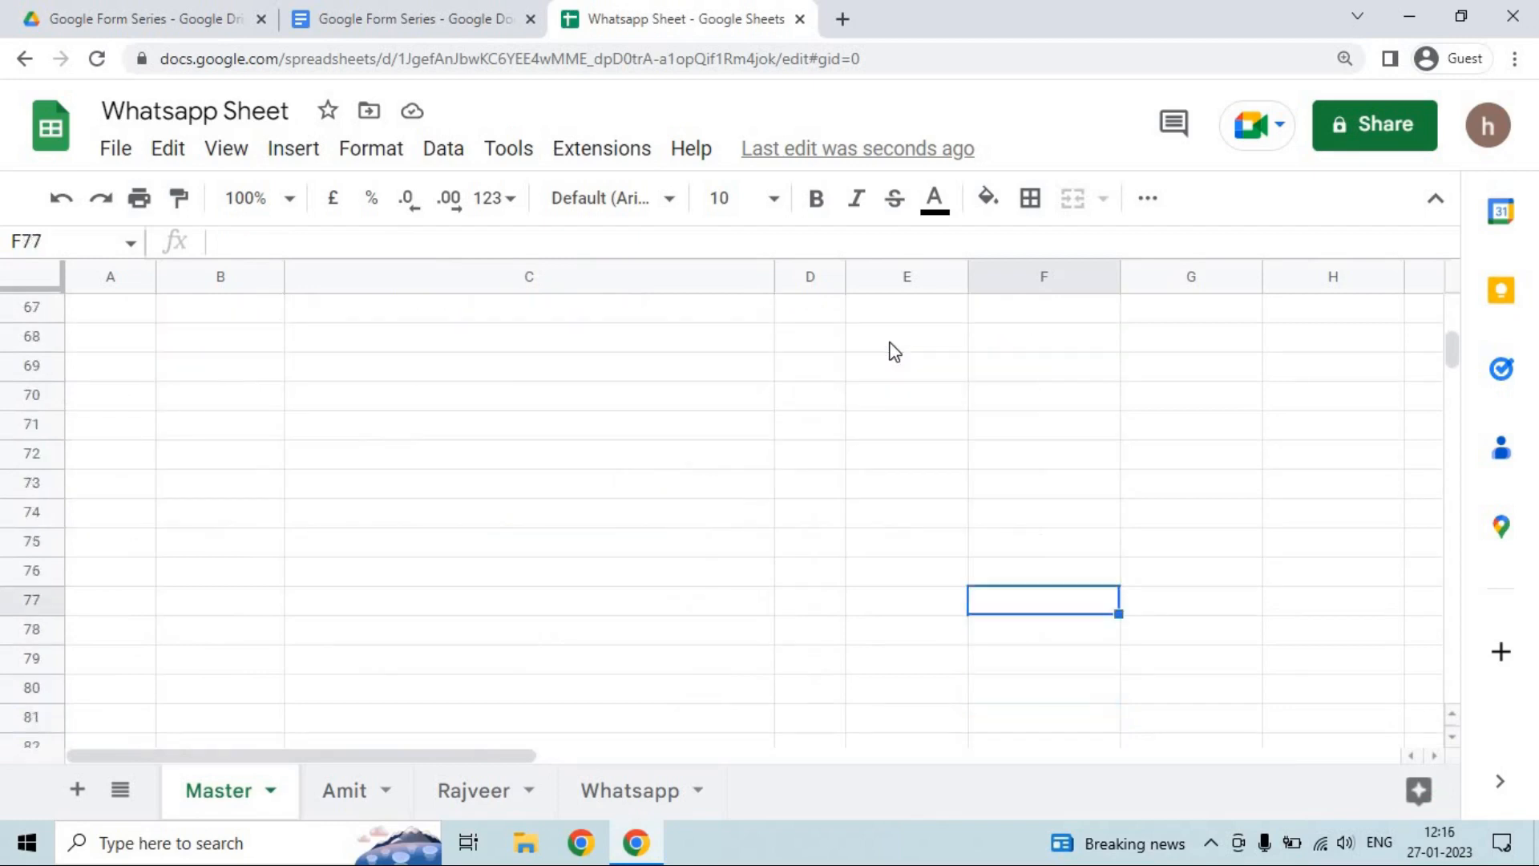
pyautogui.press('Up')
pyautogui.press('Up')
pyautogui.press('Up')
pyautogui.press('Up')
pyautogui.press('Up')
pyautogui.press('Up')
pyautogui.press('Up')
pyautogui.press('Up')
pyautogui.press('Up')
pyautogui.press('Up')
pyautogui.press('Up')
pyautogui.press('Up')
pyautogui.press('Down')
pyautogui.press('Up')
pyautogui.press('Up')
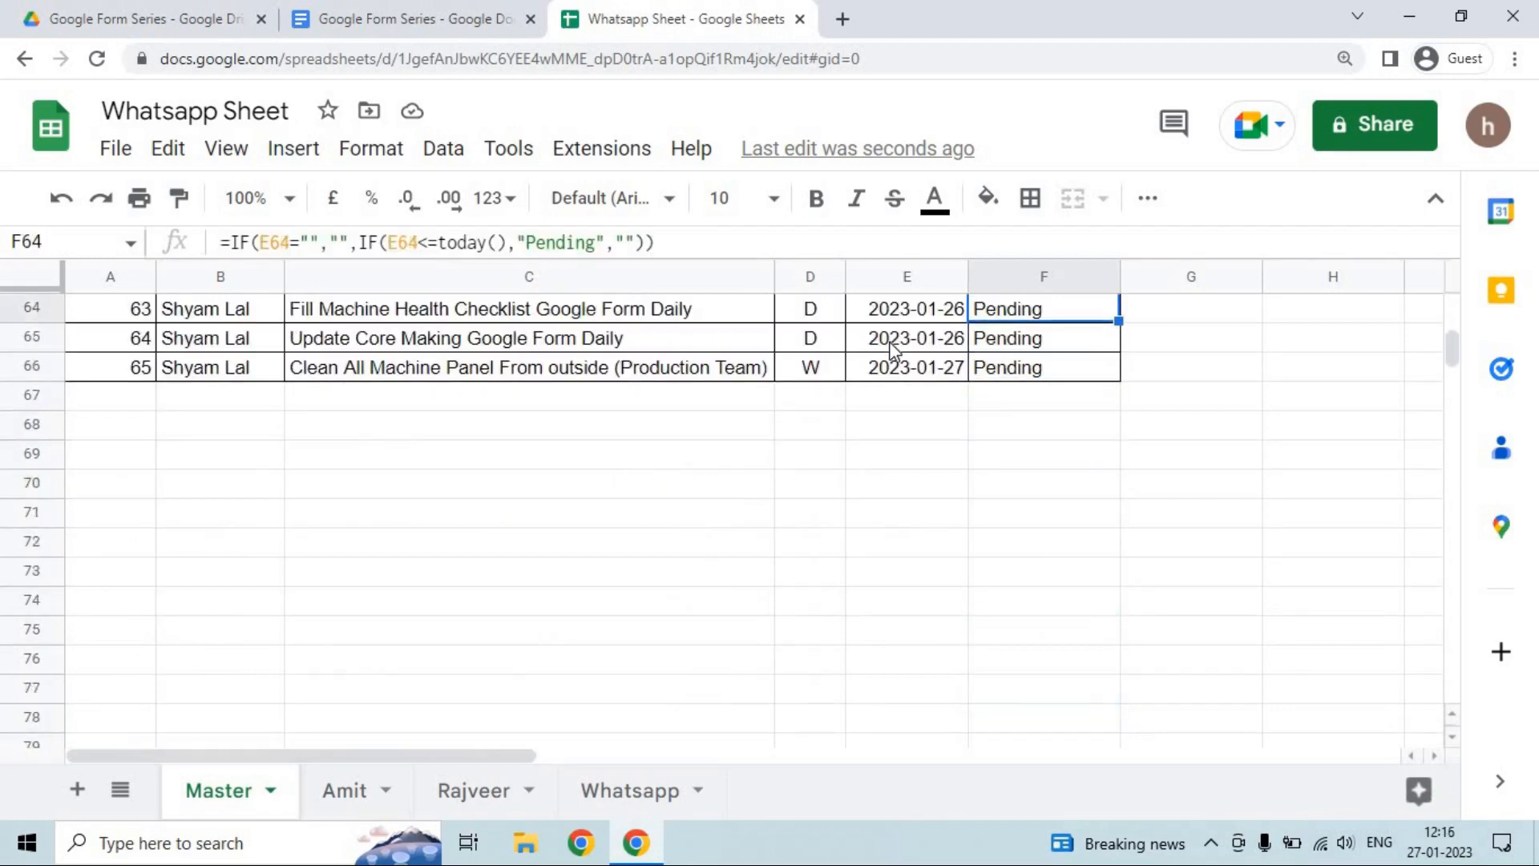
pyautogui.press('Up')
pyautogui.press('Up')
pyautogui.press('Up')
pyautogui.hotkey('ctrl', 'Up')
pyautogui.press('Down')
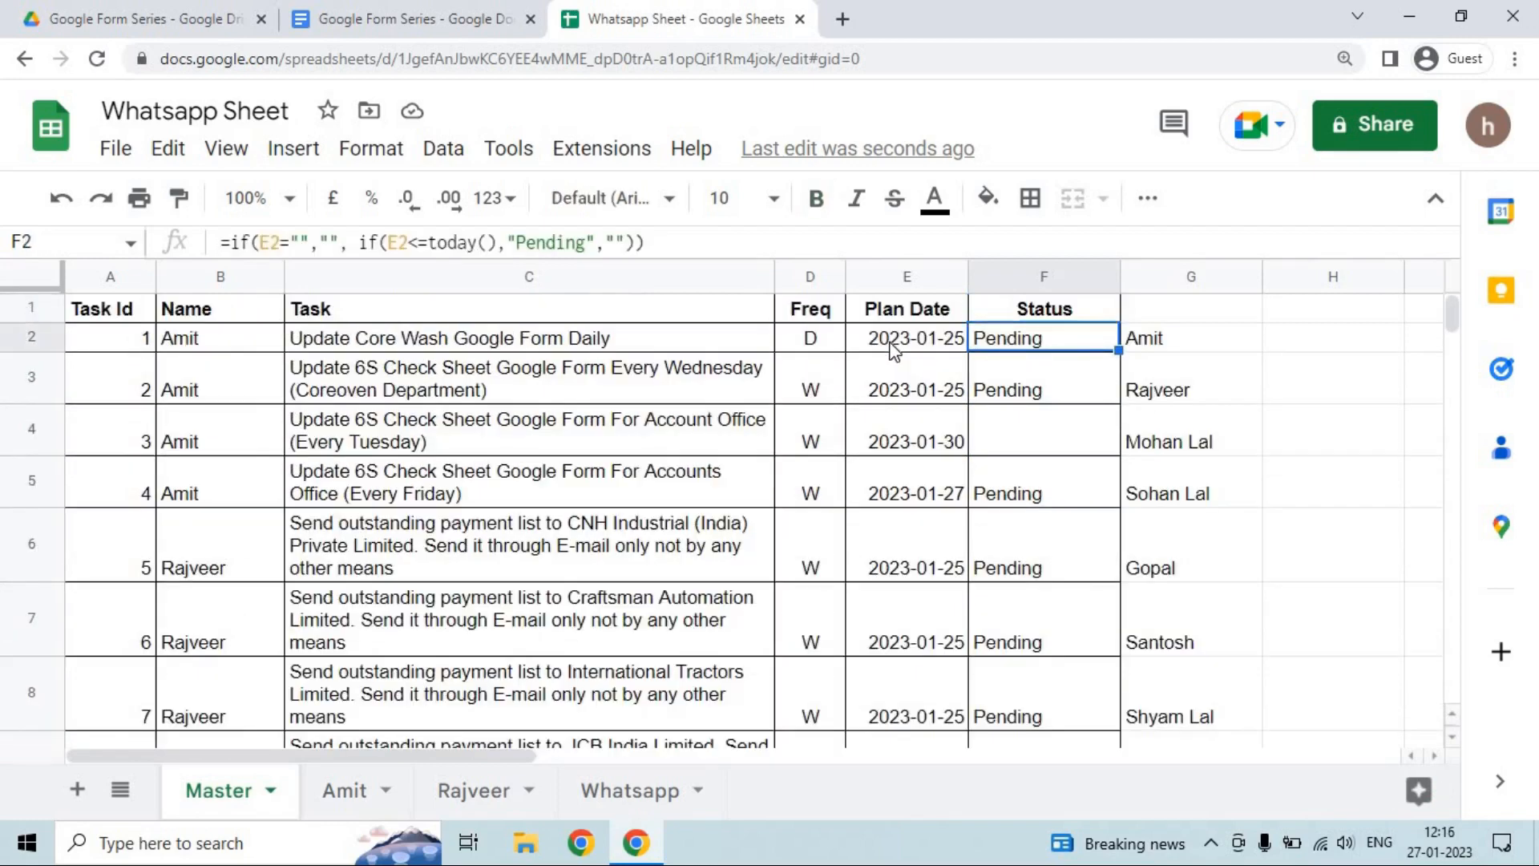
pyautogui.press('Up')
pyautogui.press('Down')
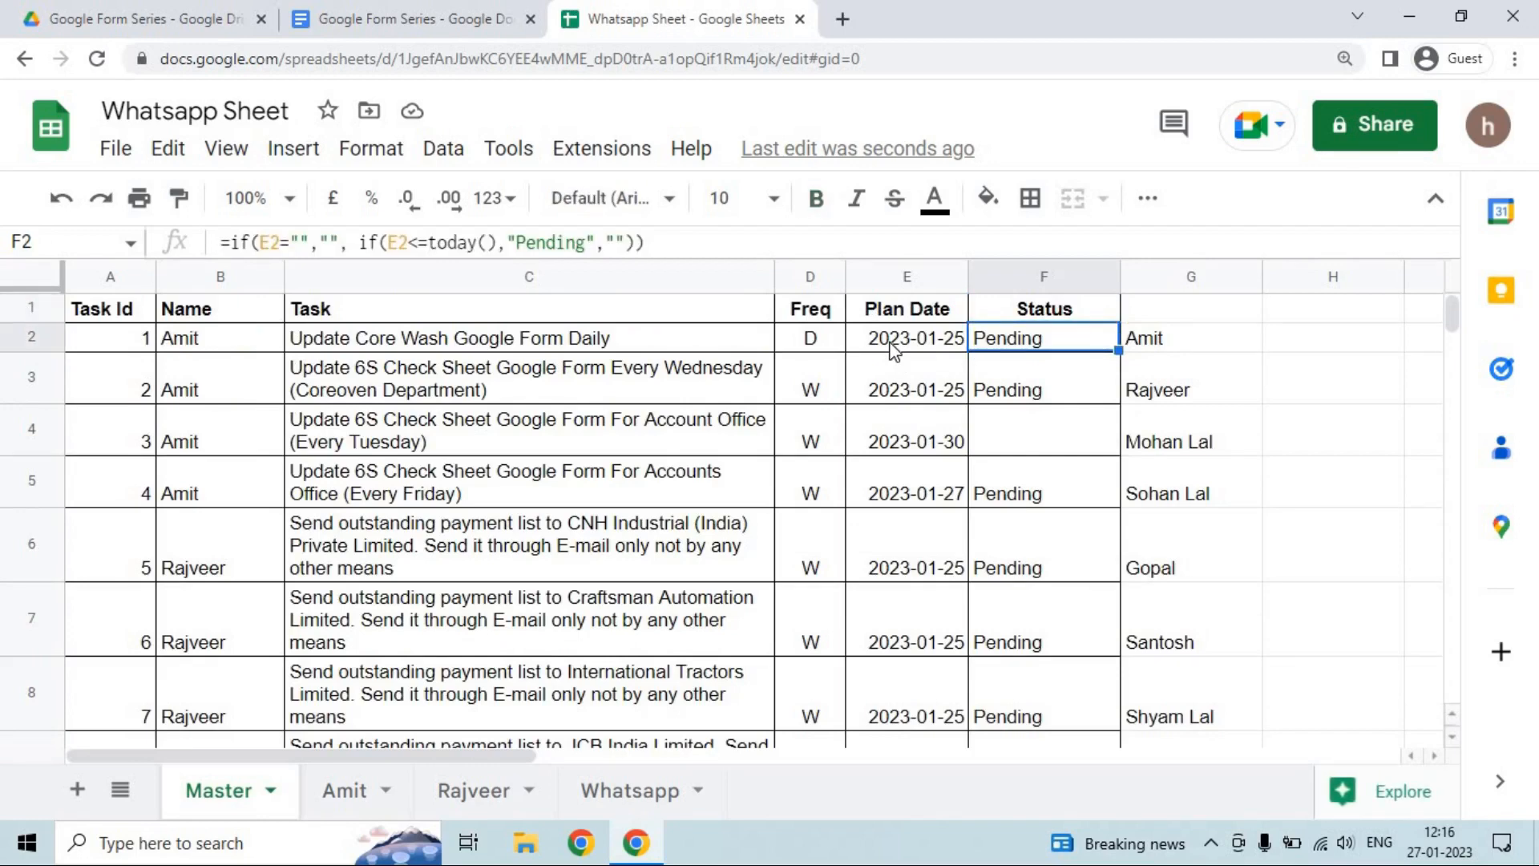
# Review the doers in the Name column by selecting B2:B67, and return to B2.
pyautogui.press('Left')
pyautogui.press('Left')
pyautogui.press('Left')
pyautogui.press('Left')
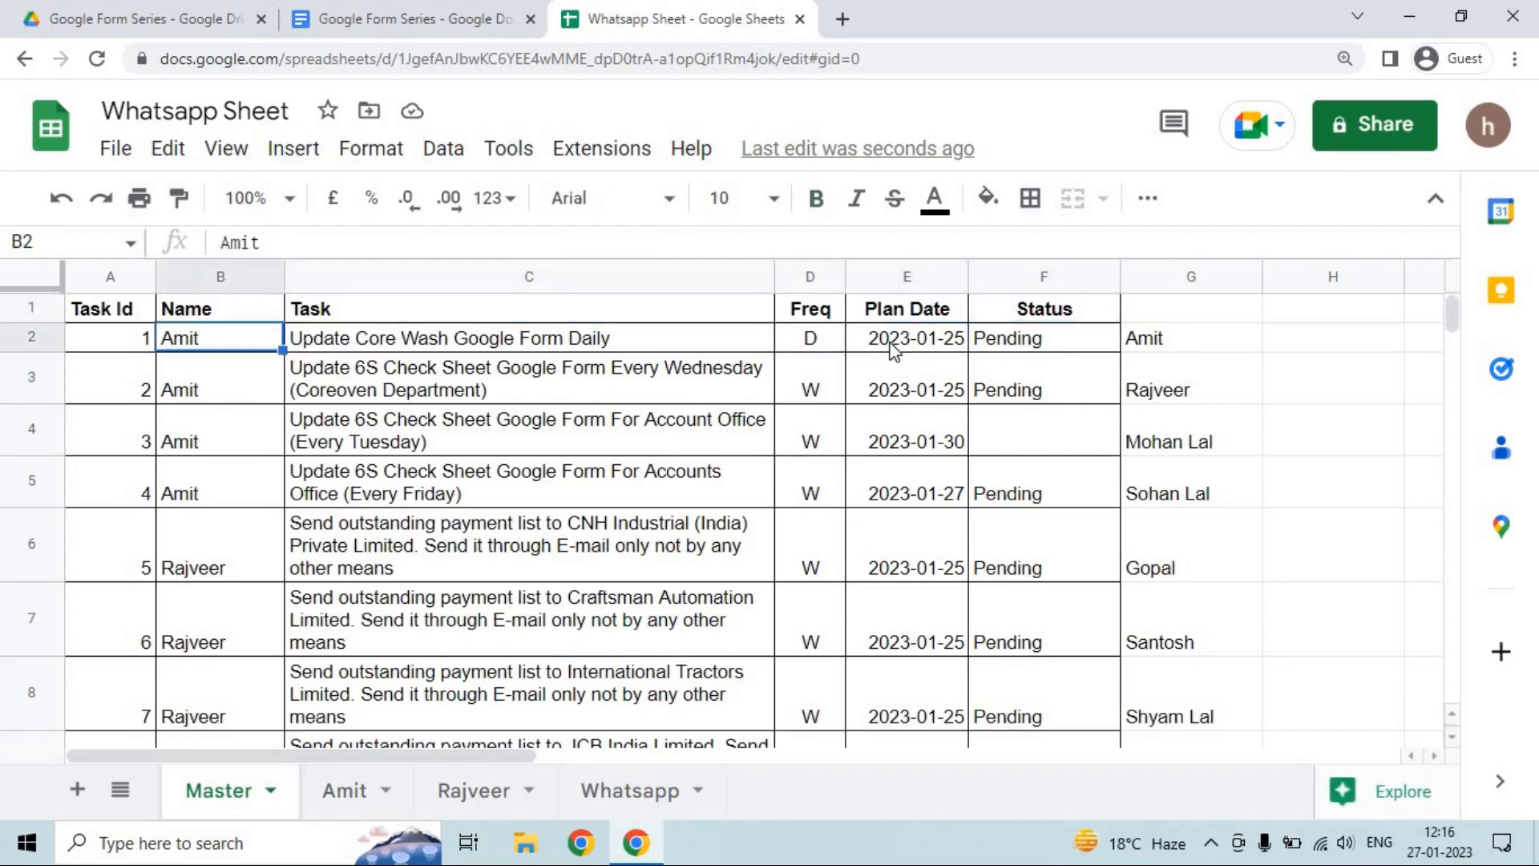
pyautogui.press('Down')
pyautogui.press('Up')
pyautogui.hotkey('ctrl', 'shift', 'Down')
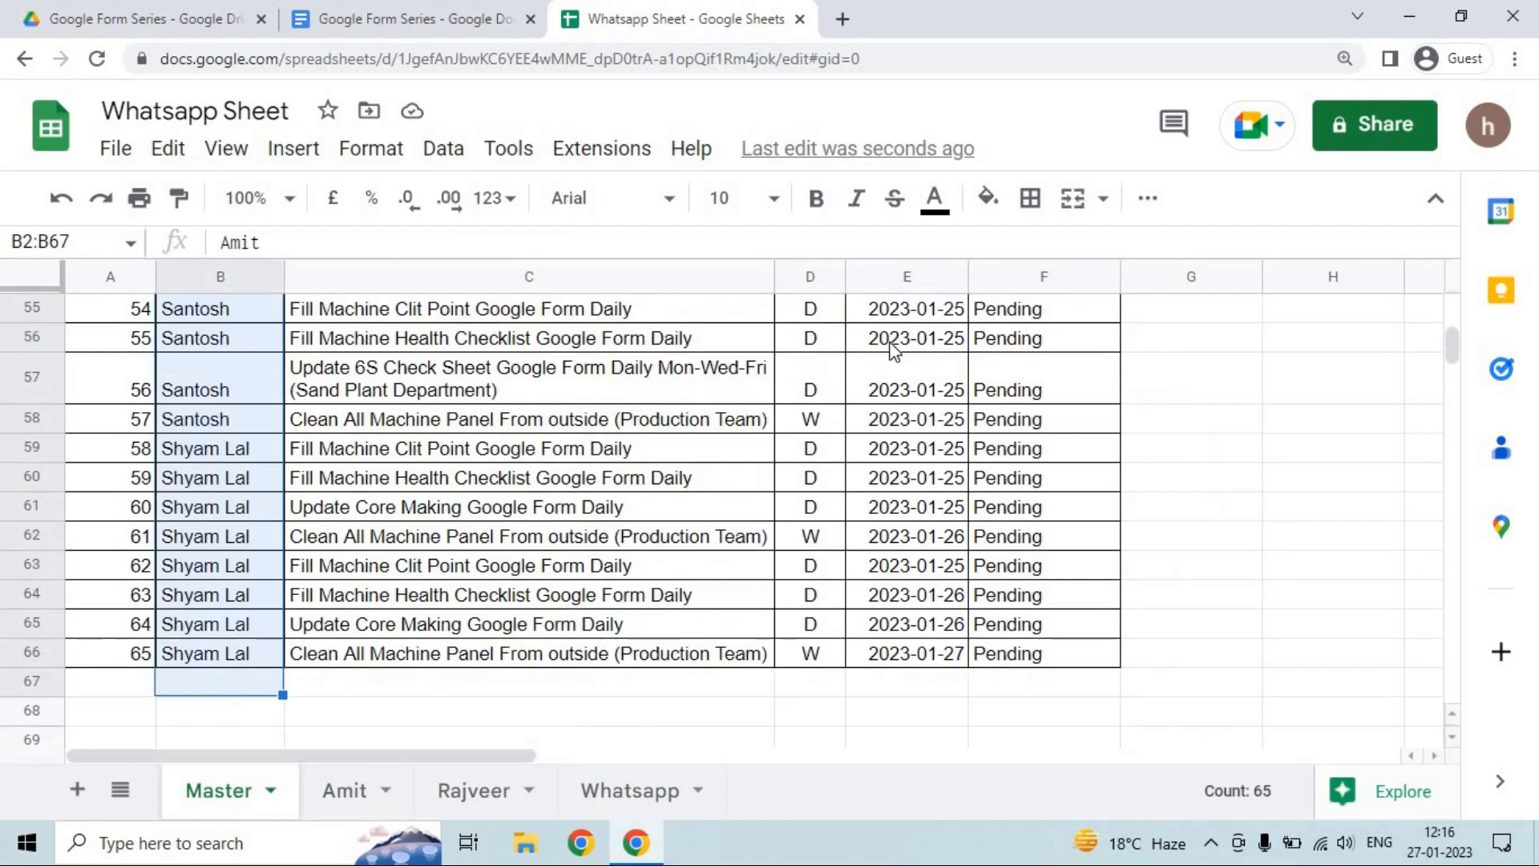
pyautogui.hotkey('ctrl', 'Up')
pyautogui.press('Down')
# Enter the heading "Doer List" in G1 above the names beside the Status column.
pyautogui.press('Right')
pyautogui.press('Right')
pyautogui.press('Right')
pyautogui.press('Right')
pyautogui.press('Right')
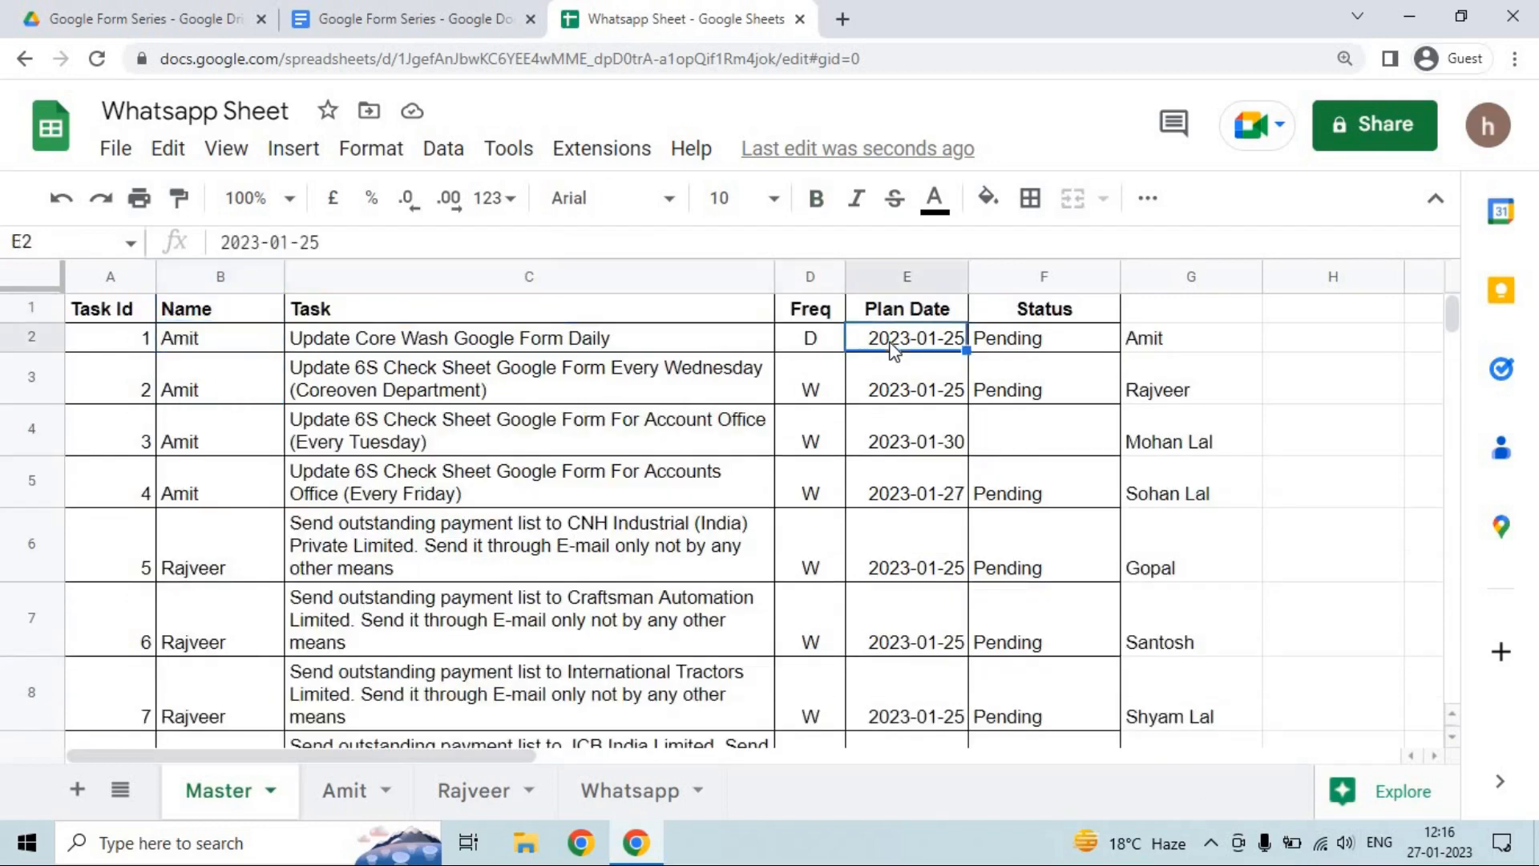
pyautogui.press('Up')
pyautogui.write('D')
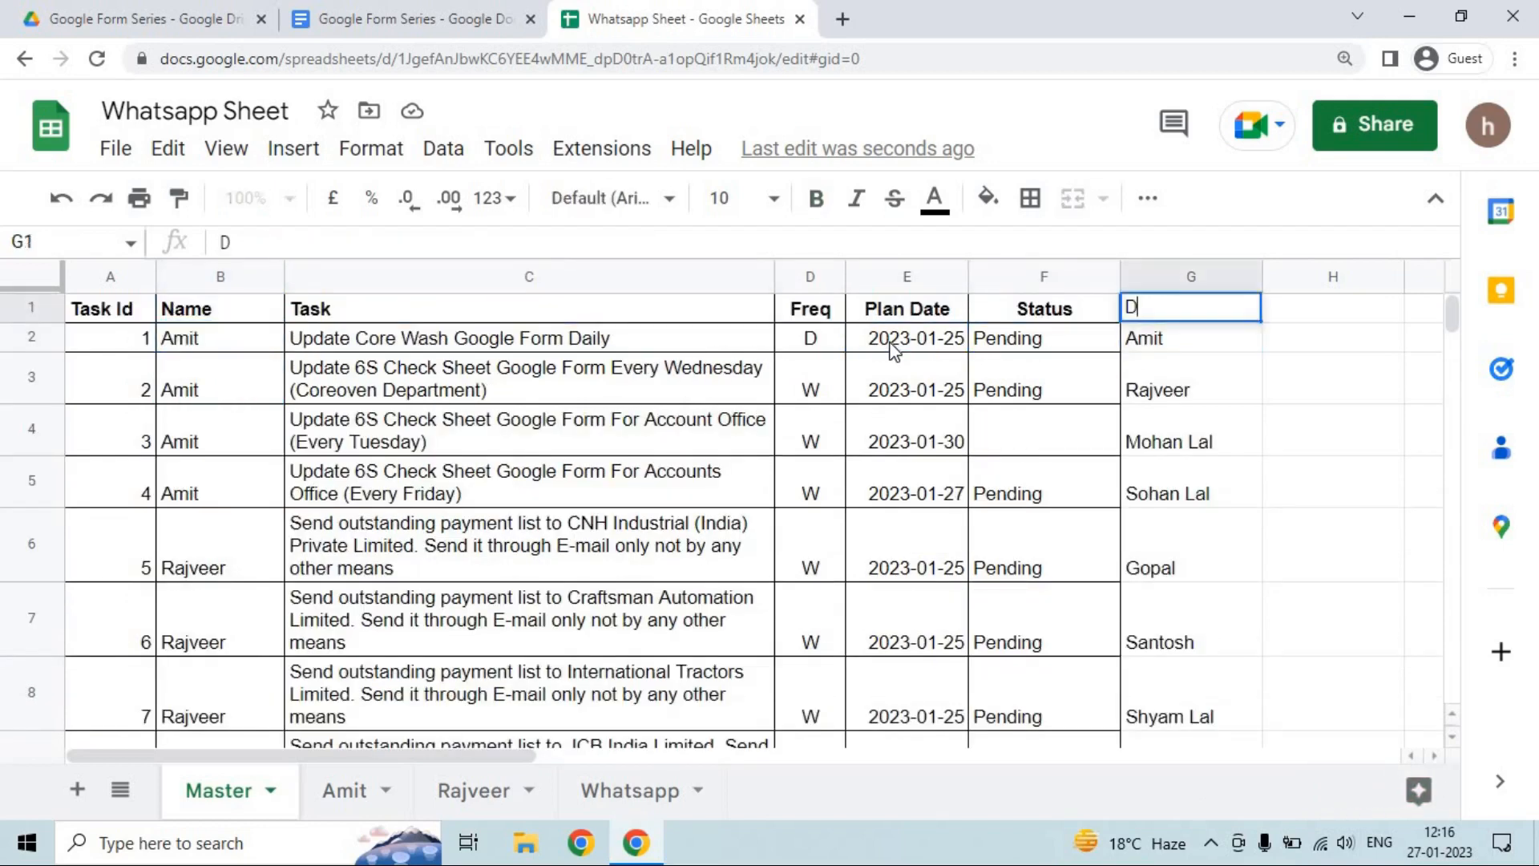
pyautogui.write('oer List')
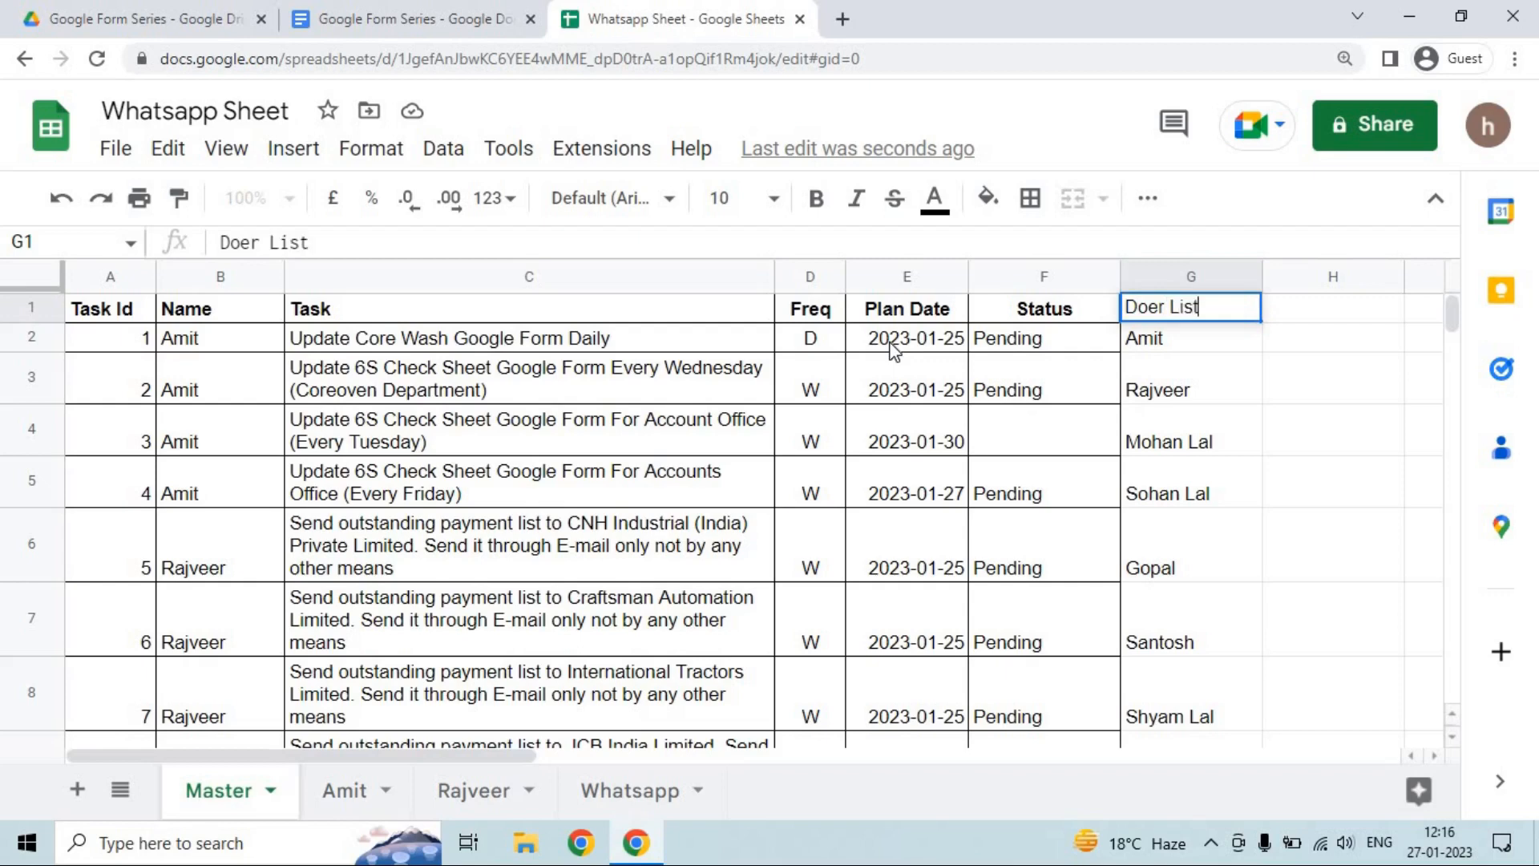
pyautogui.press('Return')
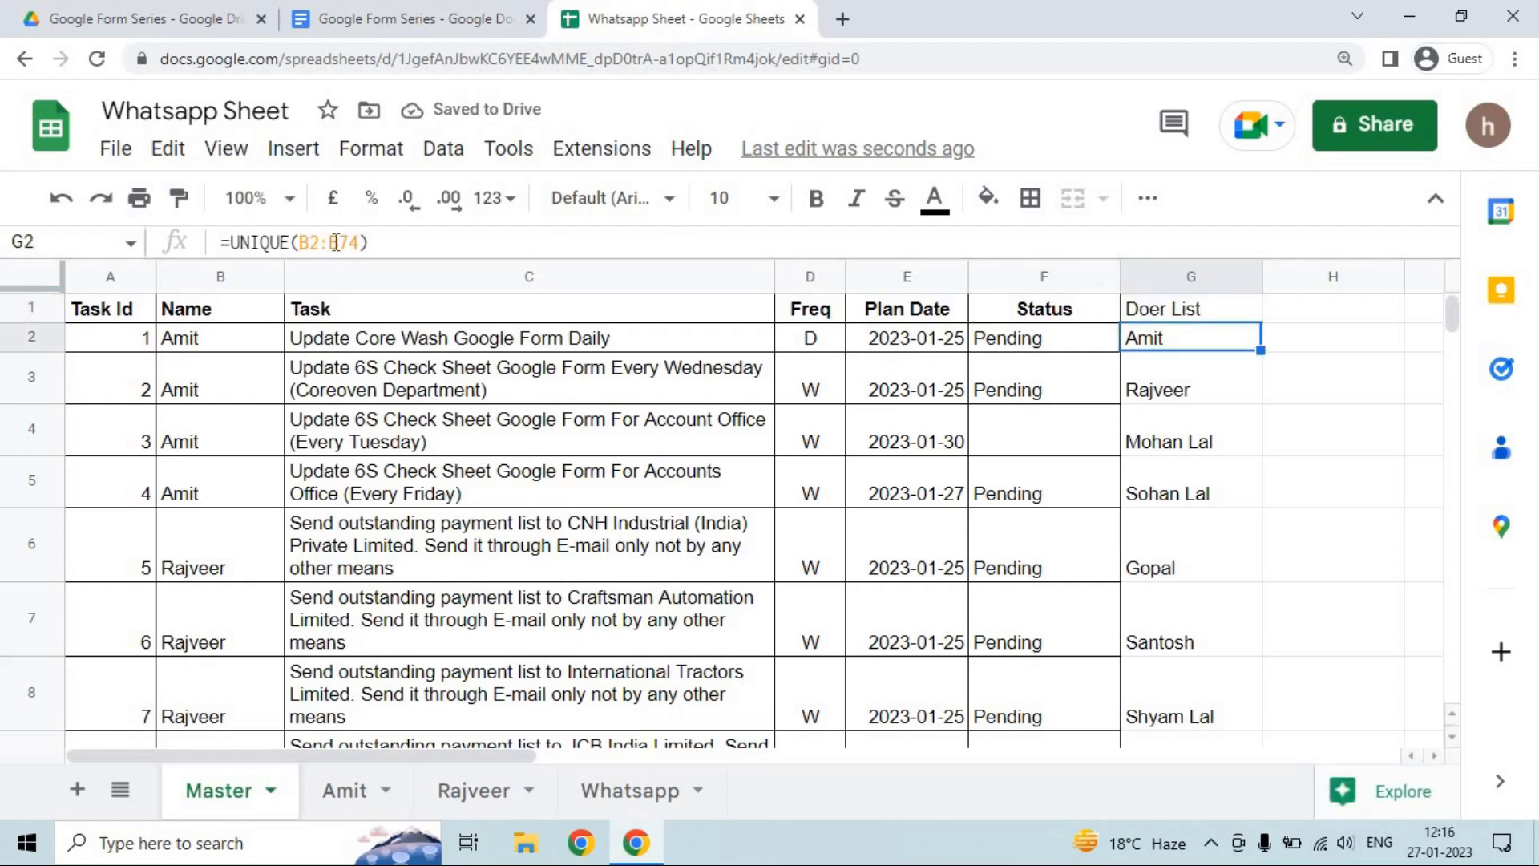
# Enter =UNIQUE(B2:B66) in H2, beside the Doer List, to extract the unique names from the Name column.
pyautogui.press('Right')
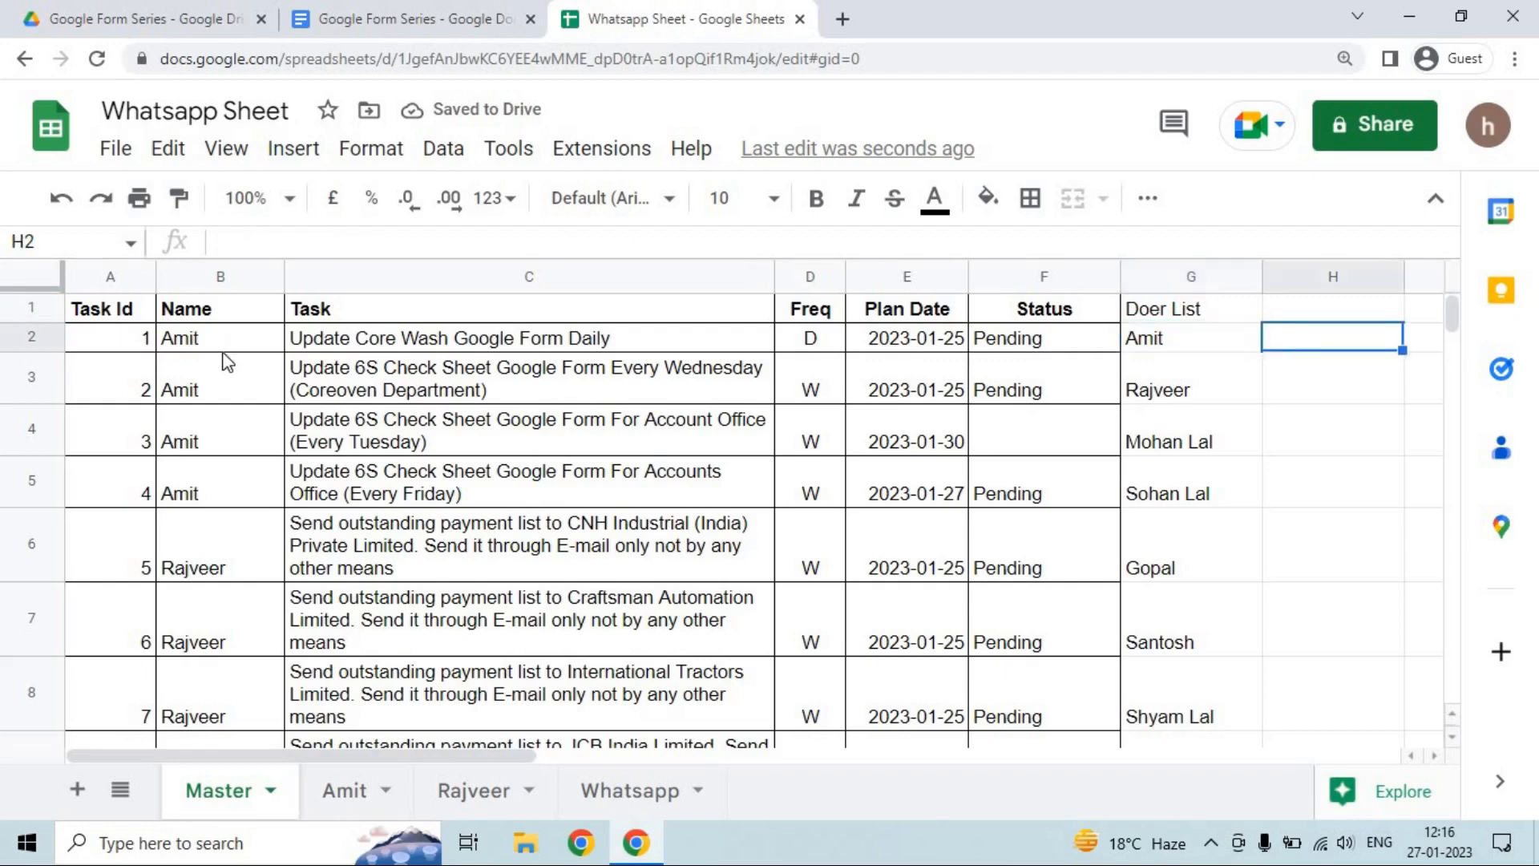
pyautogui.write('=unique')
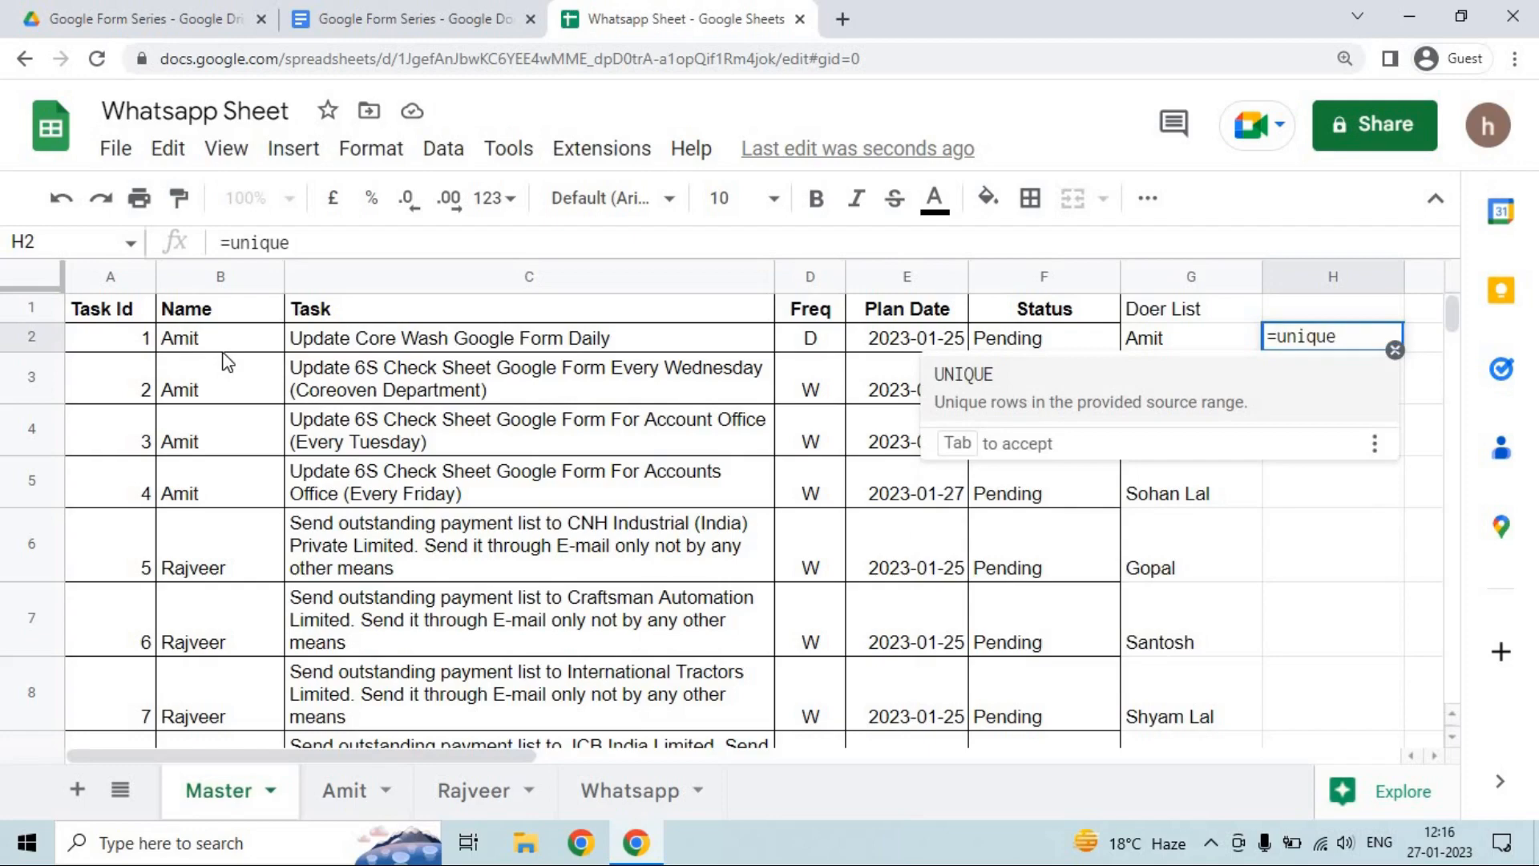
pyautogui.press('Tab')
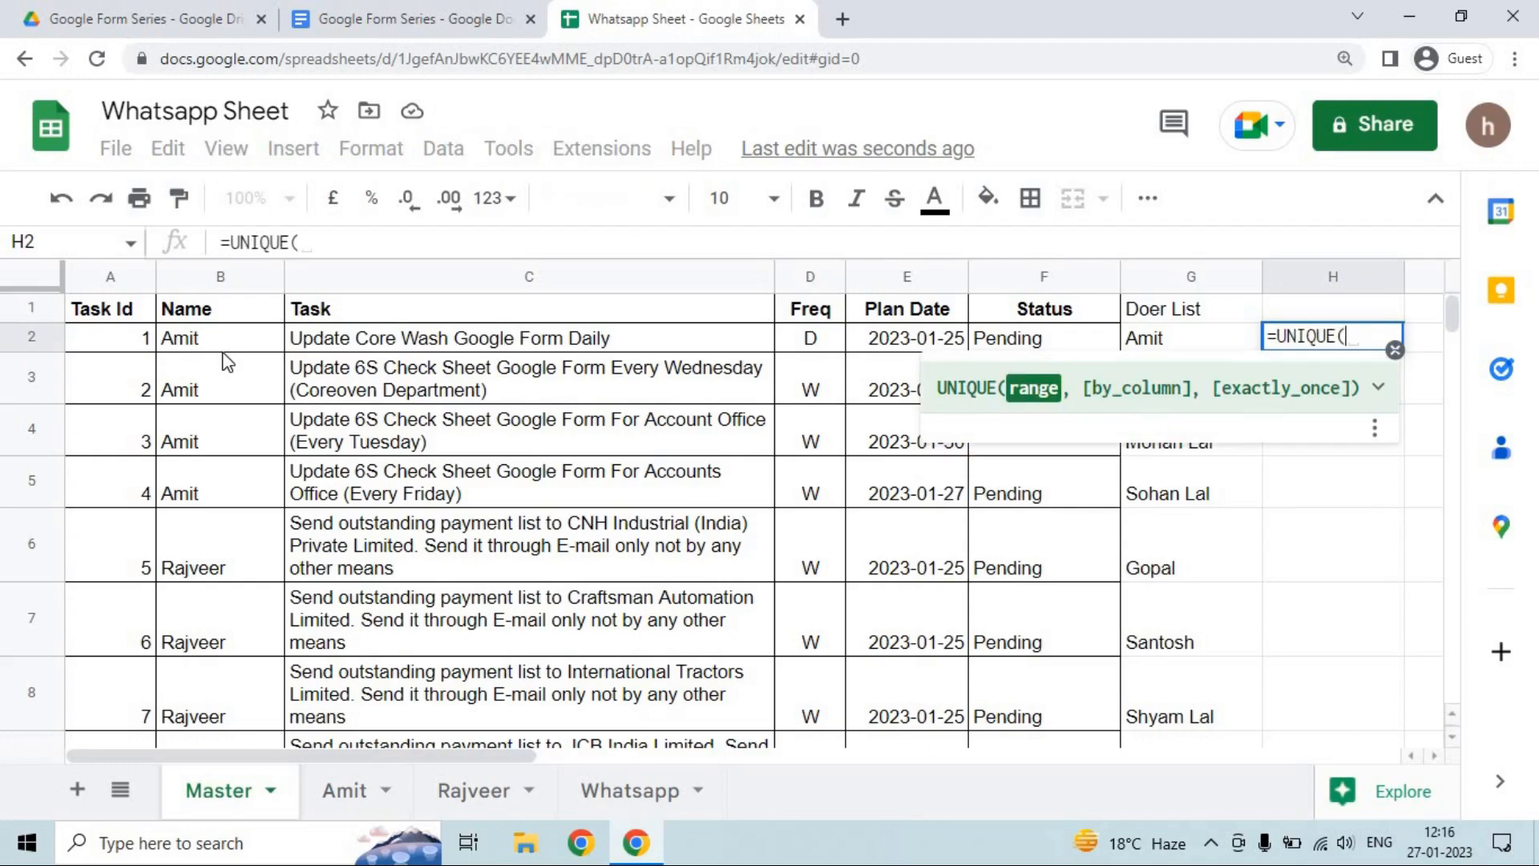
pyautogui.write('B2')
pyautogui.hotkey('ctrl', 'shift', 'Down')
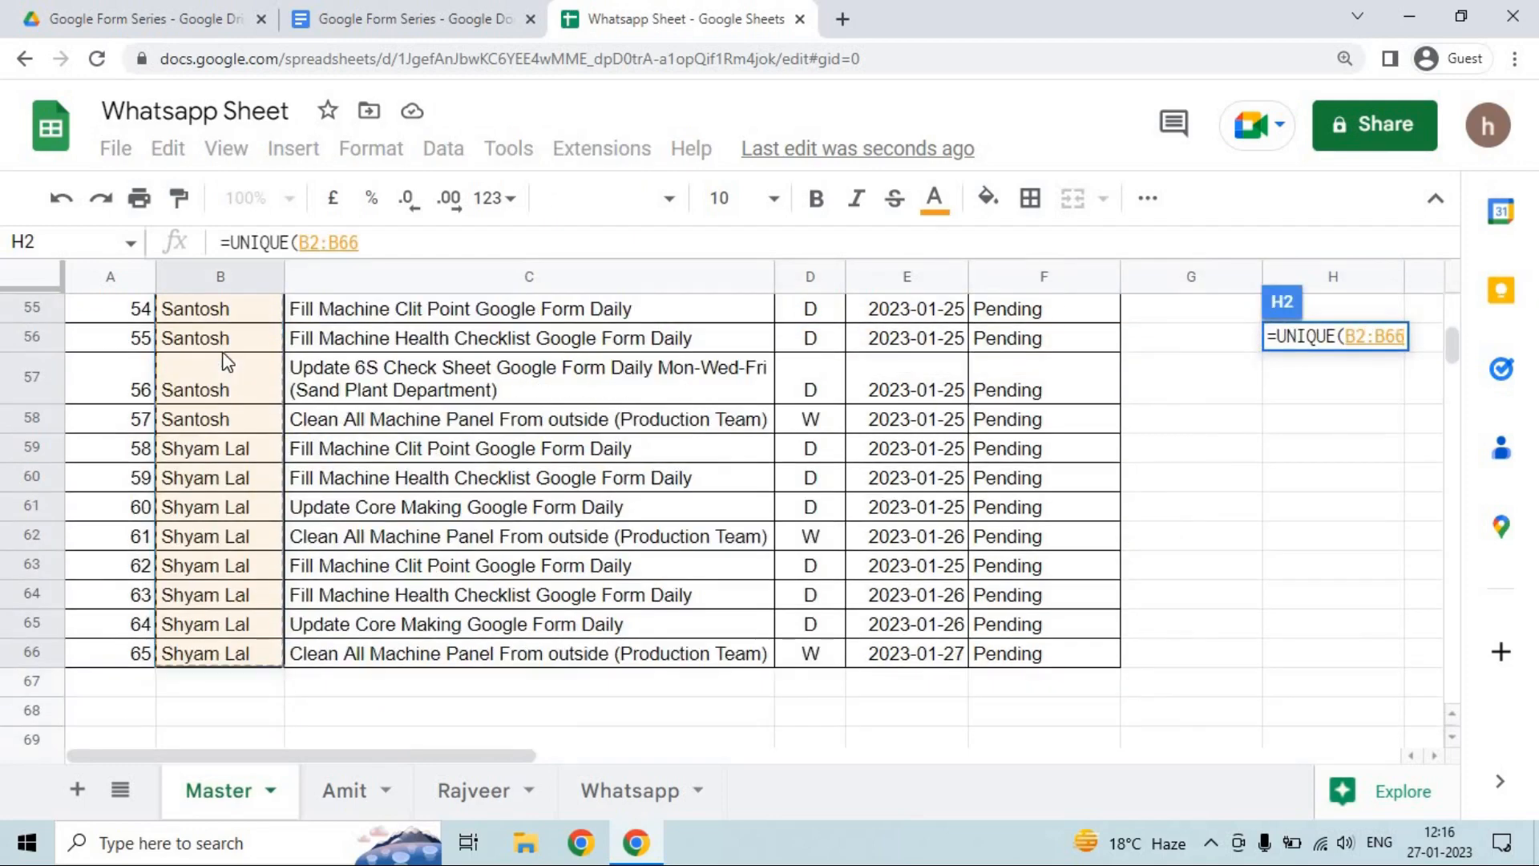
pyautogui.press('Return')
pyautogui.press('Up')
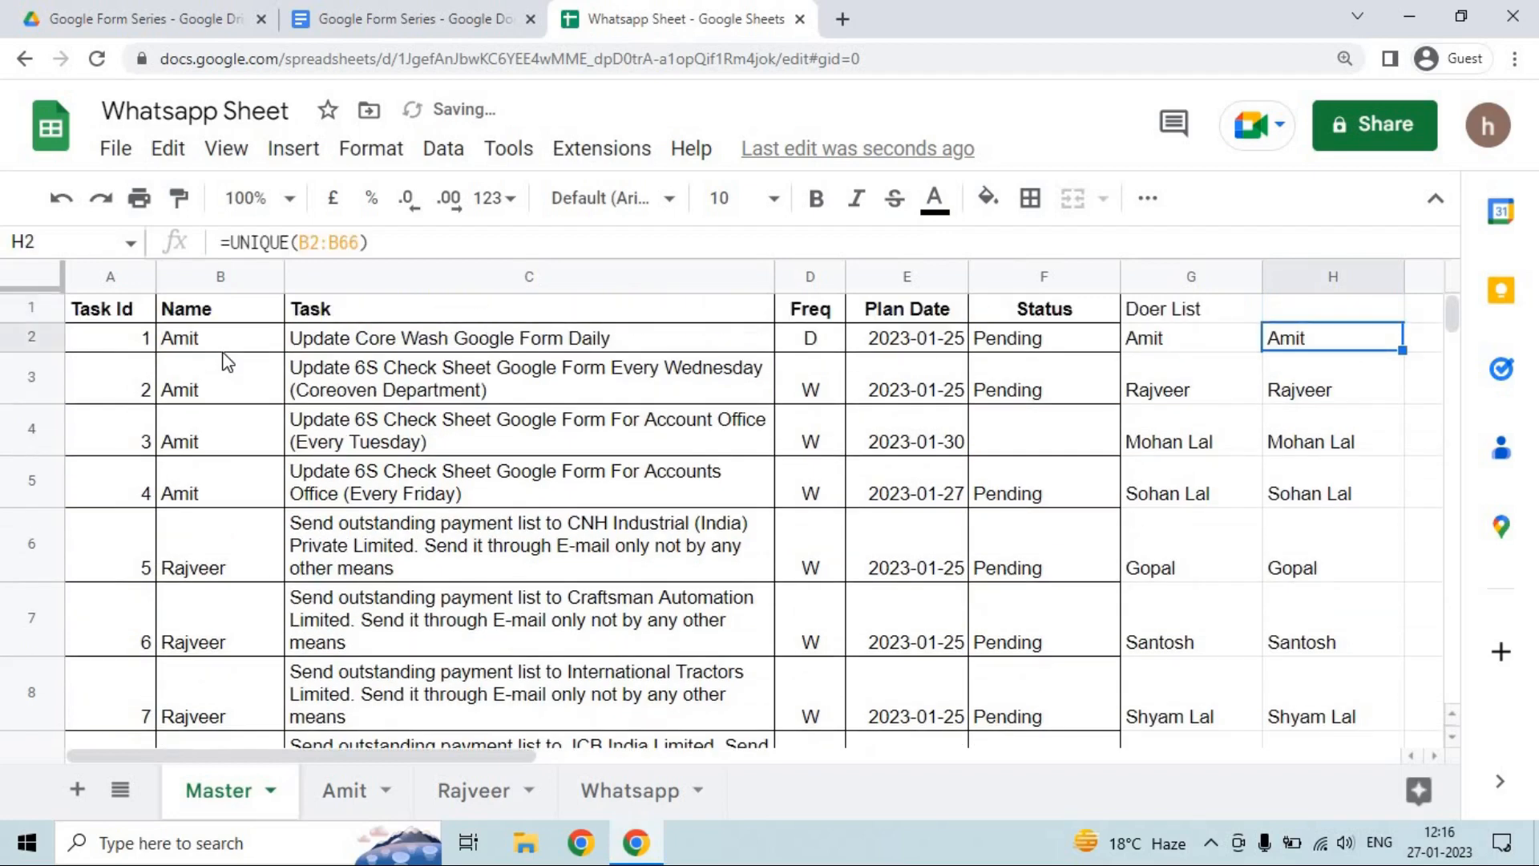
# Check the extracted names in column H and compare them with the existing Doer List formula in G2.
pyautogui.hotkey('ctrl', 'shift', 'Down')
pyautogui.press('Up')
pyautogui.press('Down')
pyautogui.press('Down')
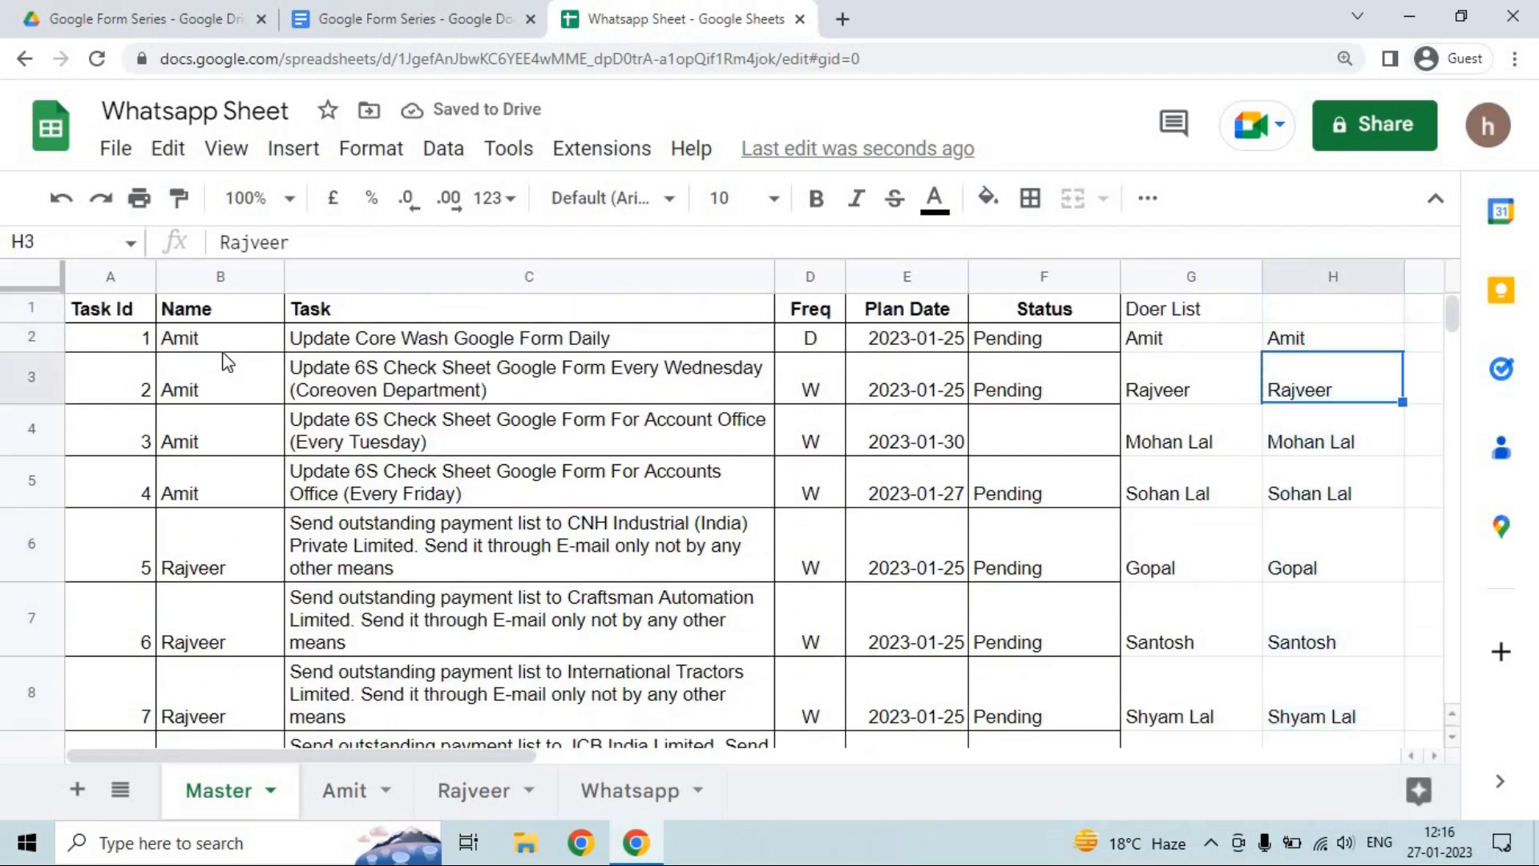
pyautogui.press('Up')
pyautogui.press('Left')
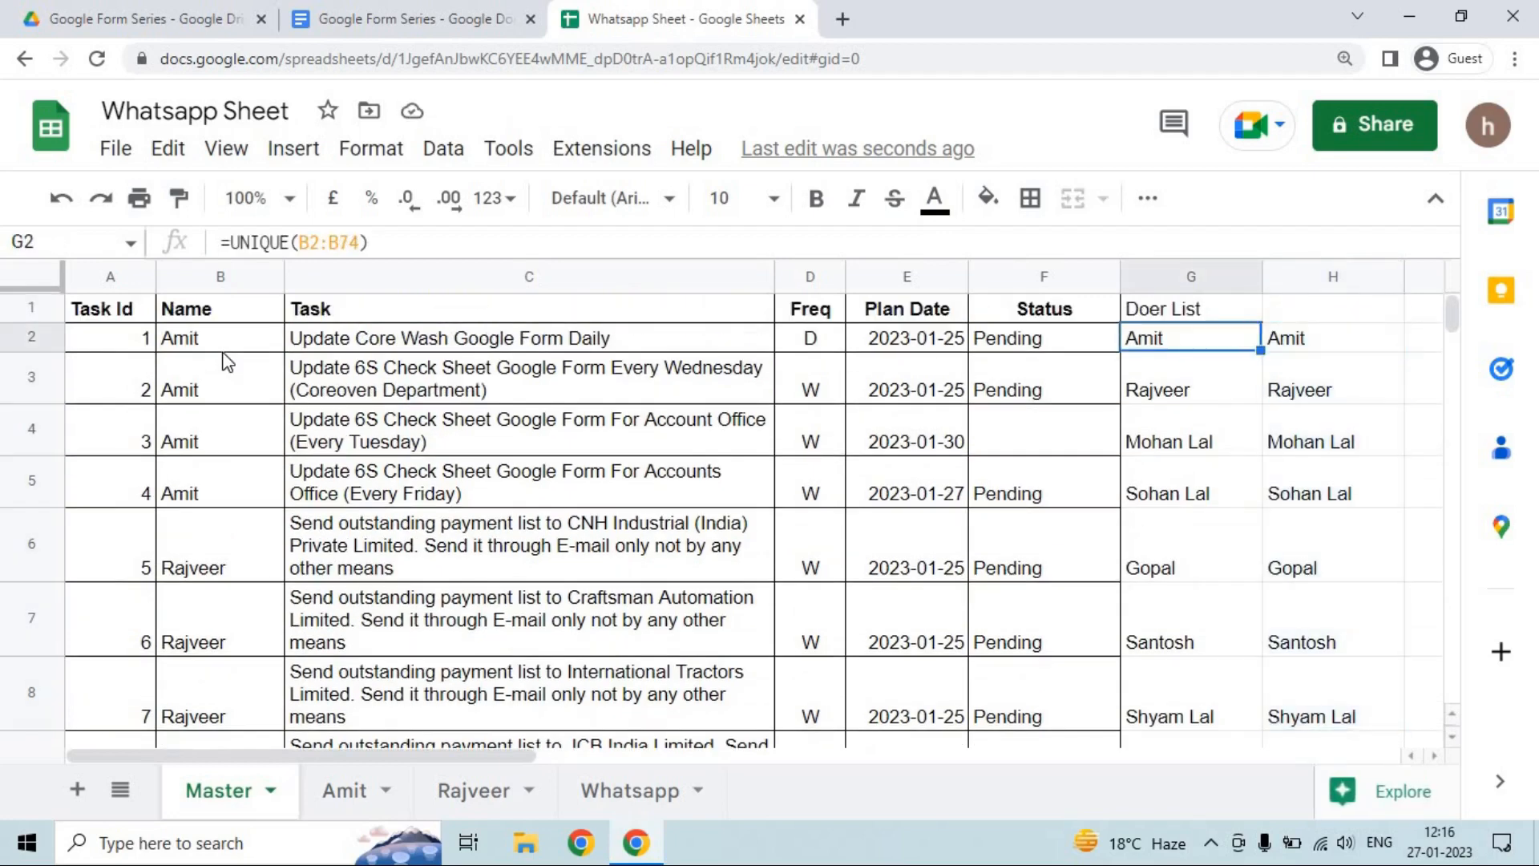
# Delete the duplicate unique-name list in H2:H8 and return to G2.
pyautogui.press('Right')
pyautogui.hotkey('ctrl', 'shift', 'Down')
pyautogui.press('Delete')
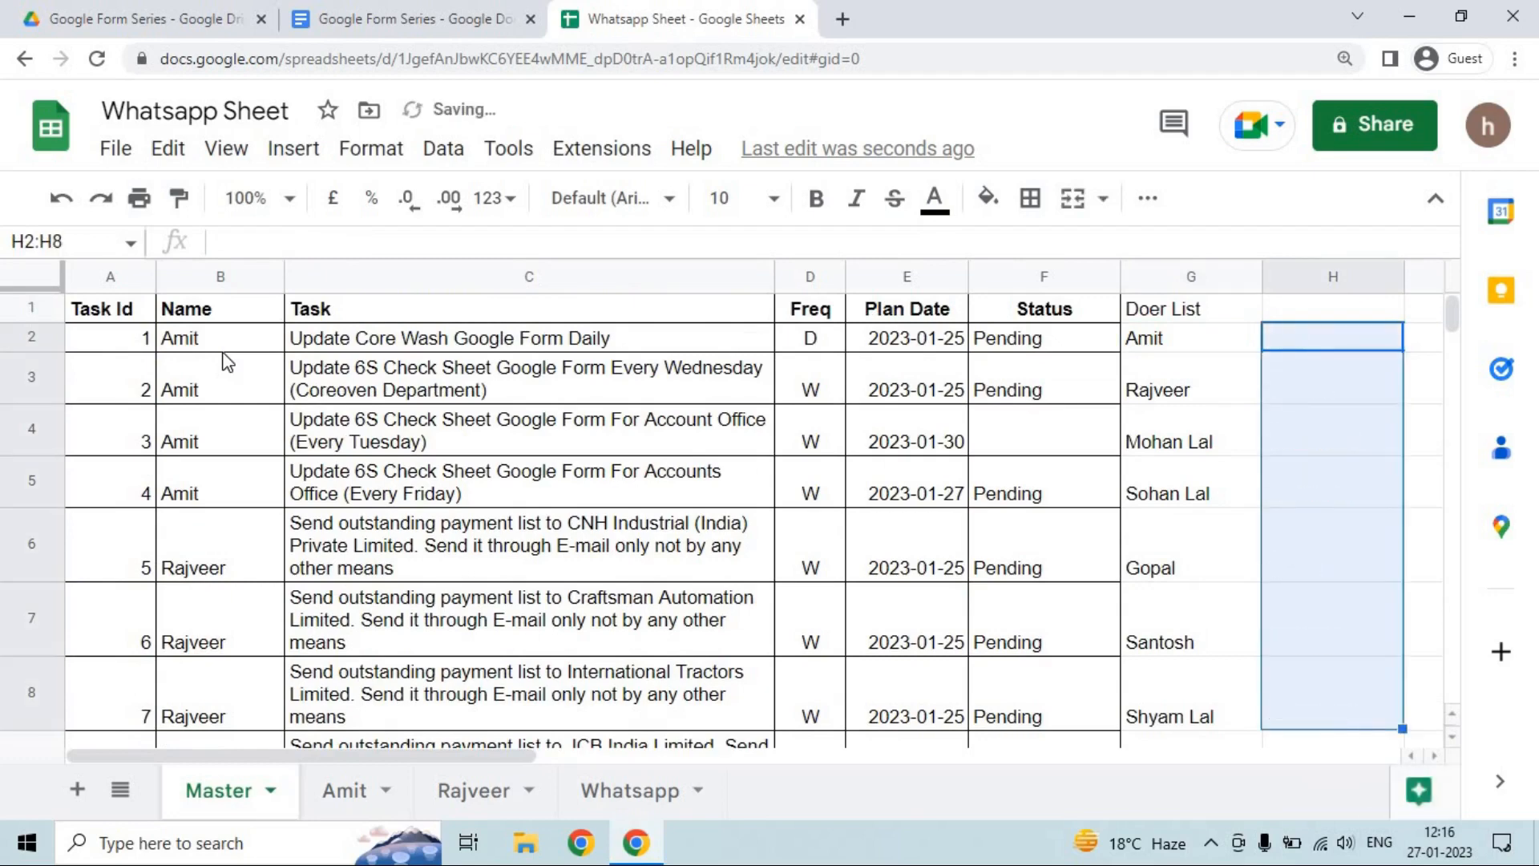
pyautogui.press('Up')
pyautogui.press('Left')
pyautogui.press('Down')
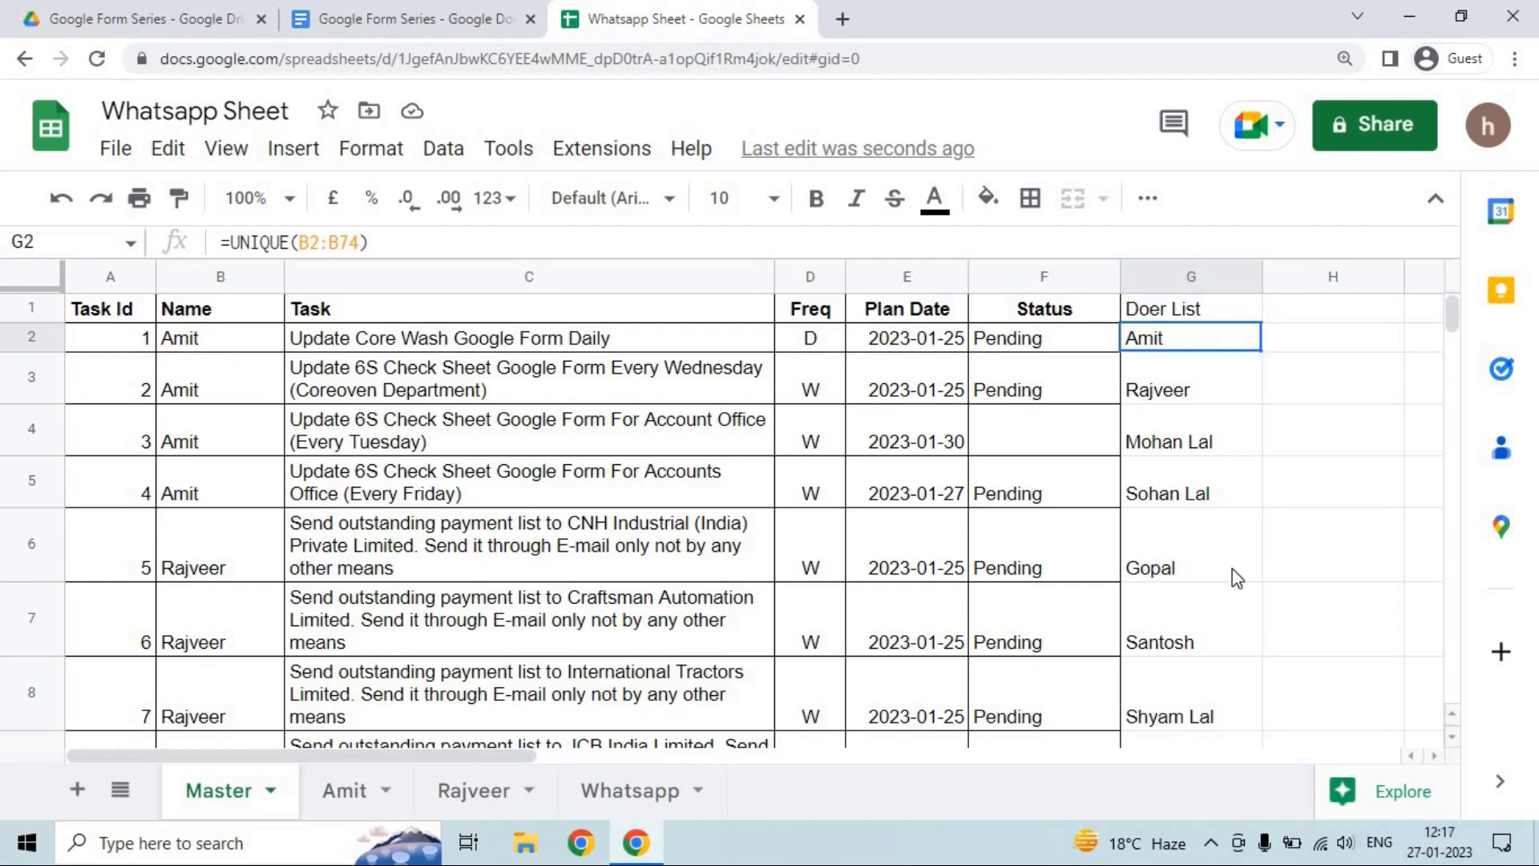
# Select the Doer List names in G2:G8, and review the matching Name dropdown choices in A2 of the first doer's sheet.
pyautogui.moveTo(1232, 569); pyautogui.dragTo(1219, 723)
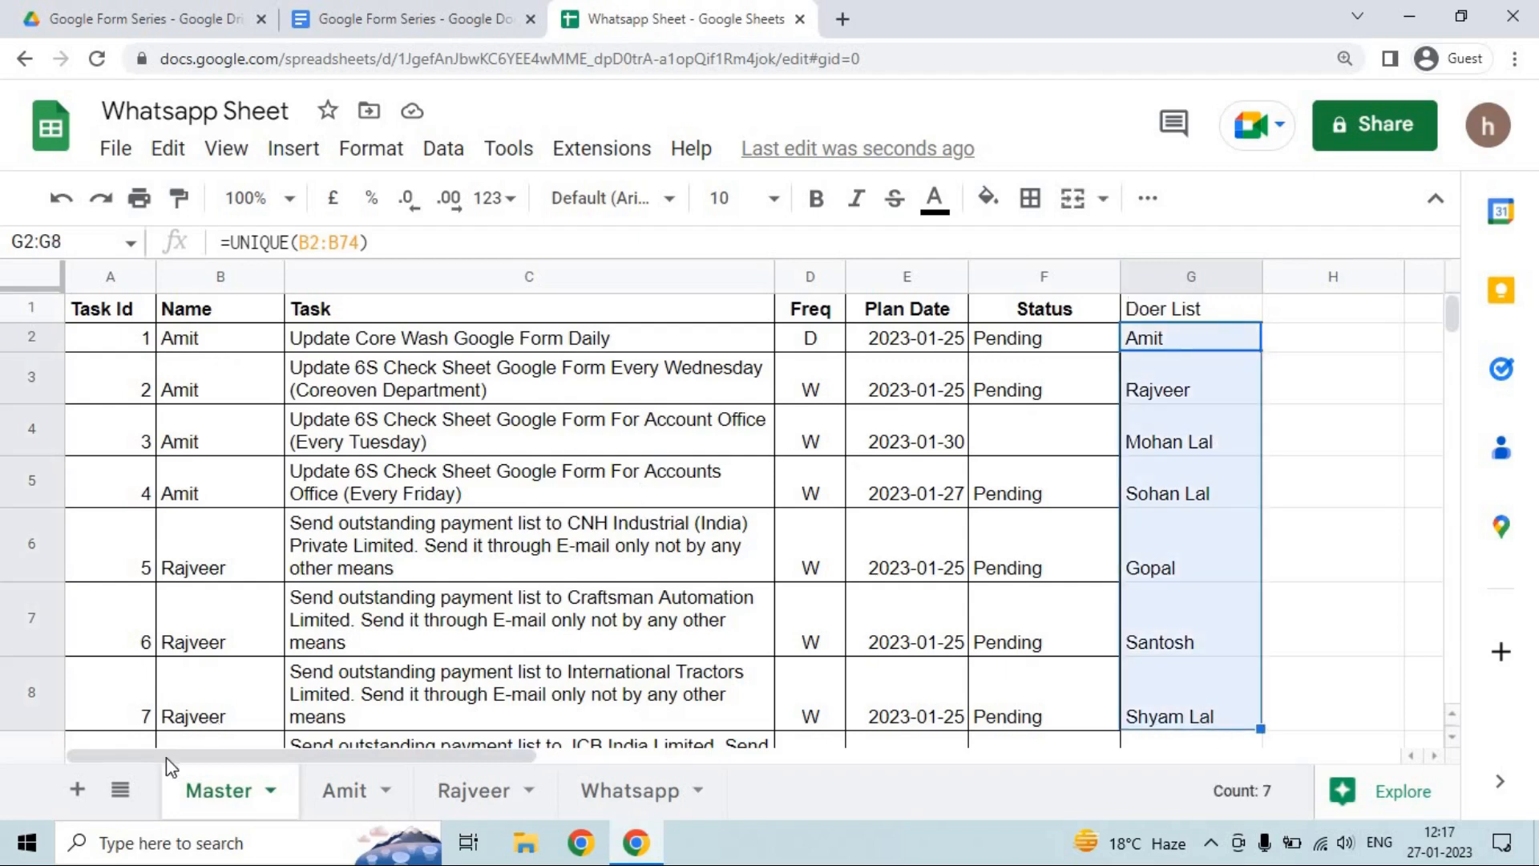
pyautogui.click(341, 790)
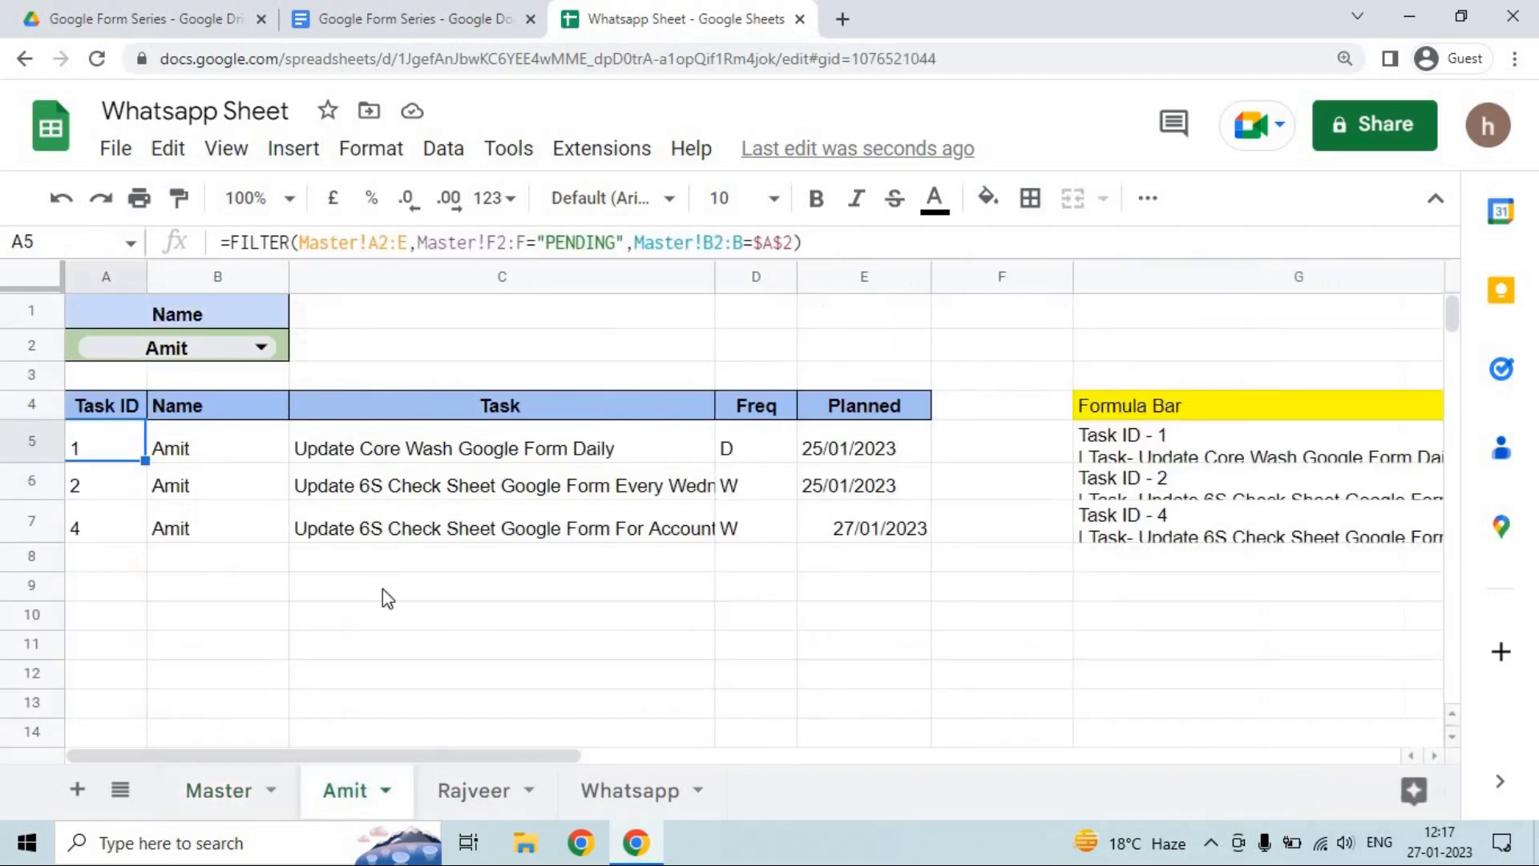
pyautogui.click(175, 315)
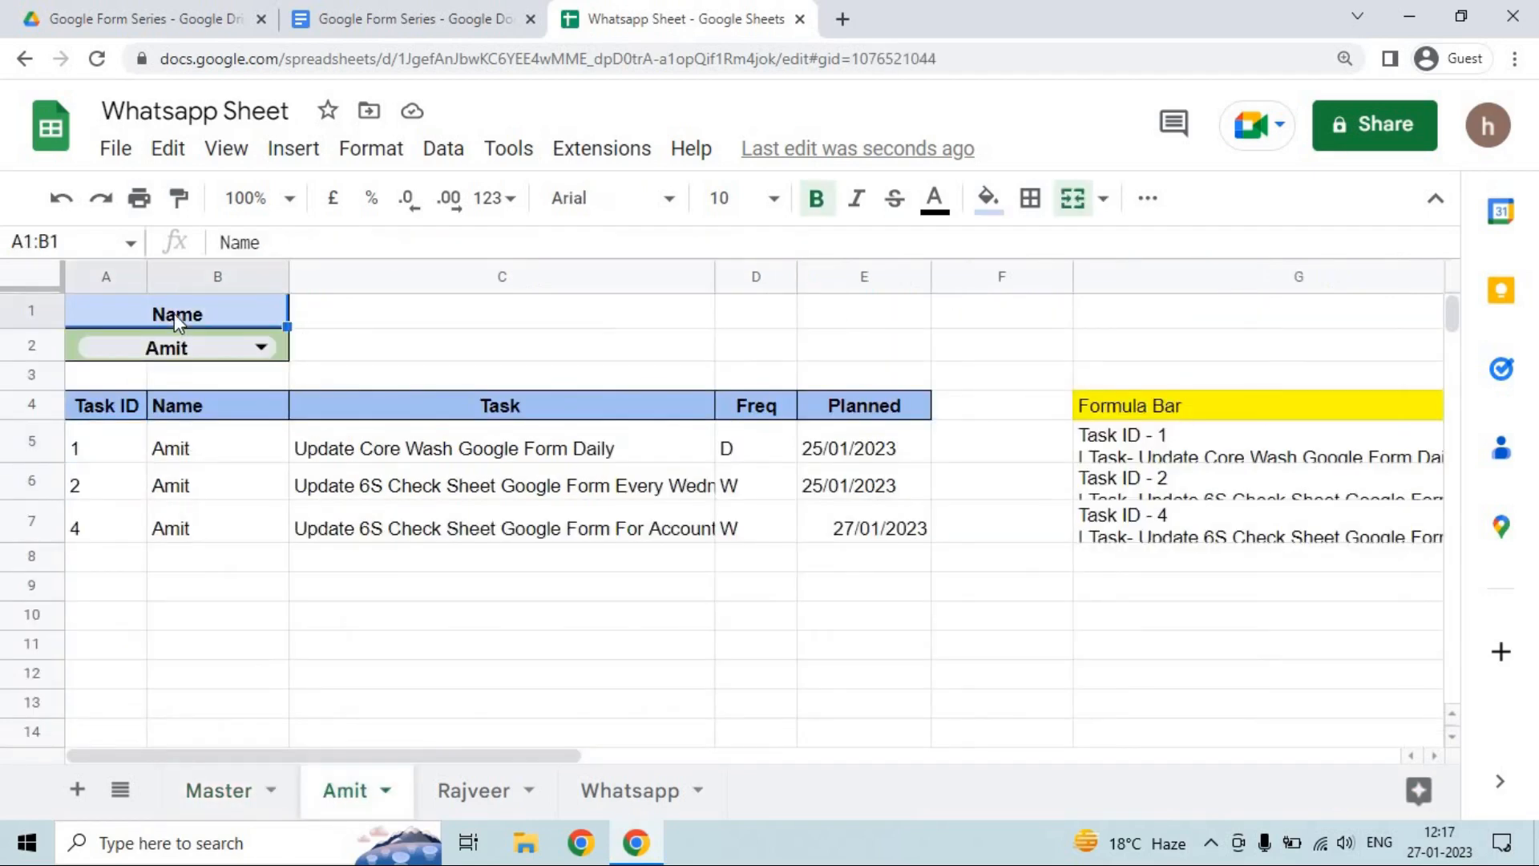
pyautogui.press('Down')
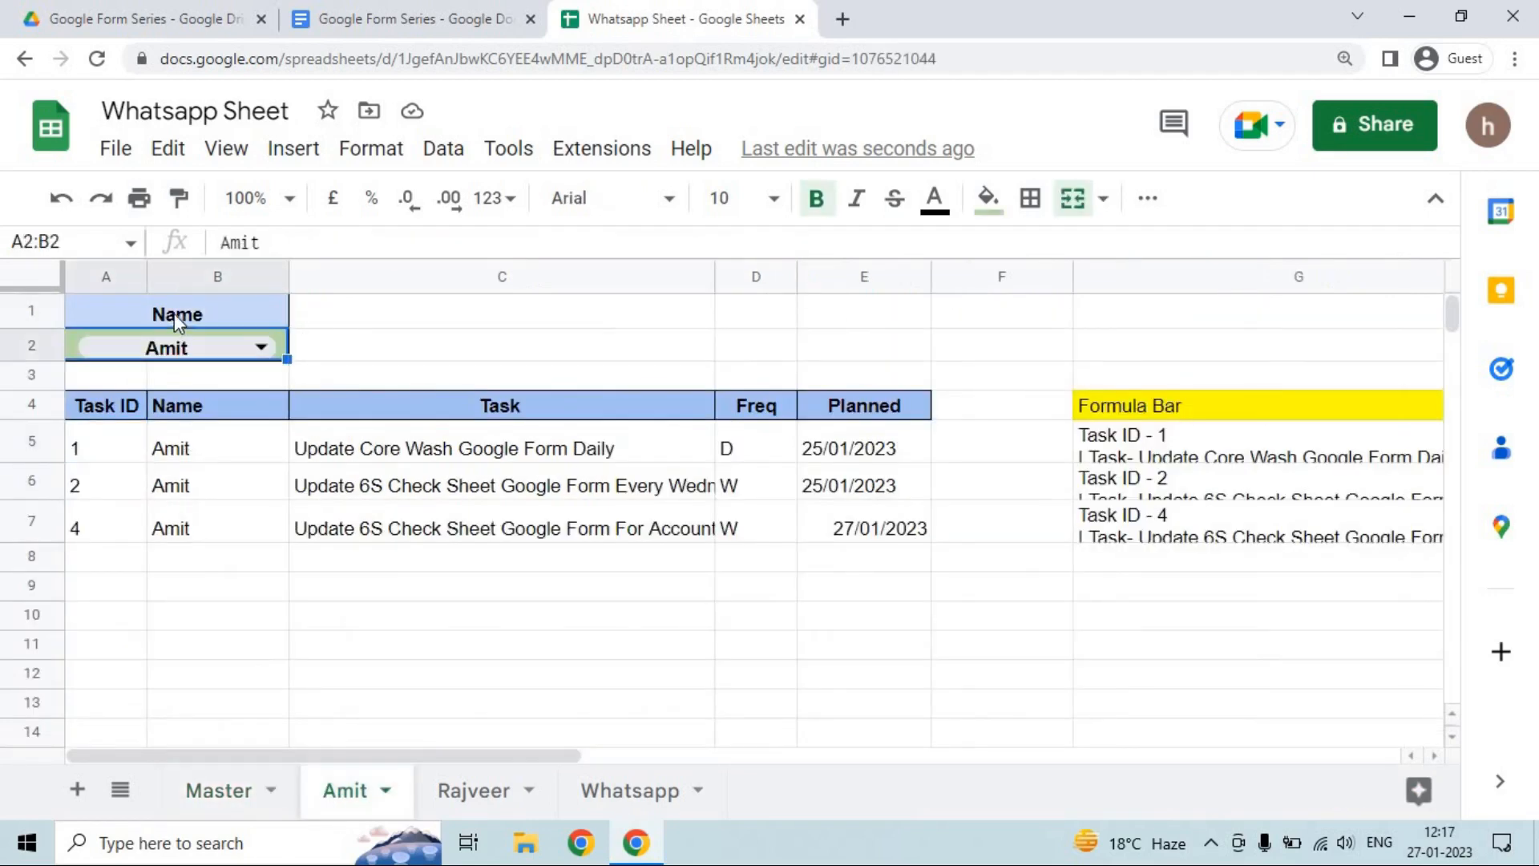
pyautogui.click(261, 347)
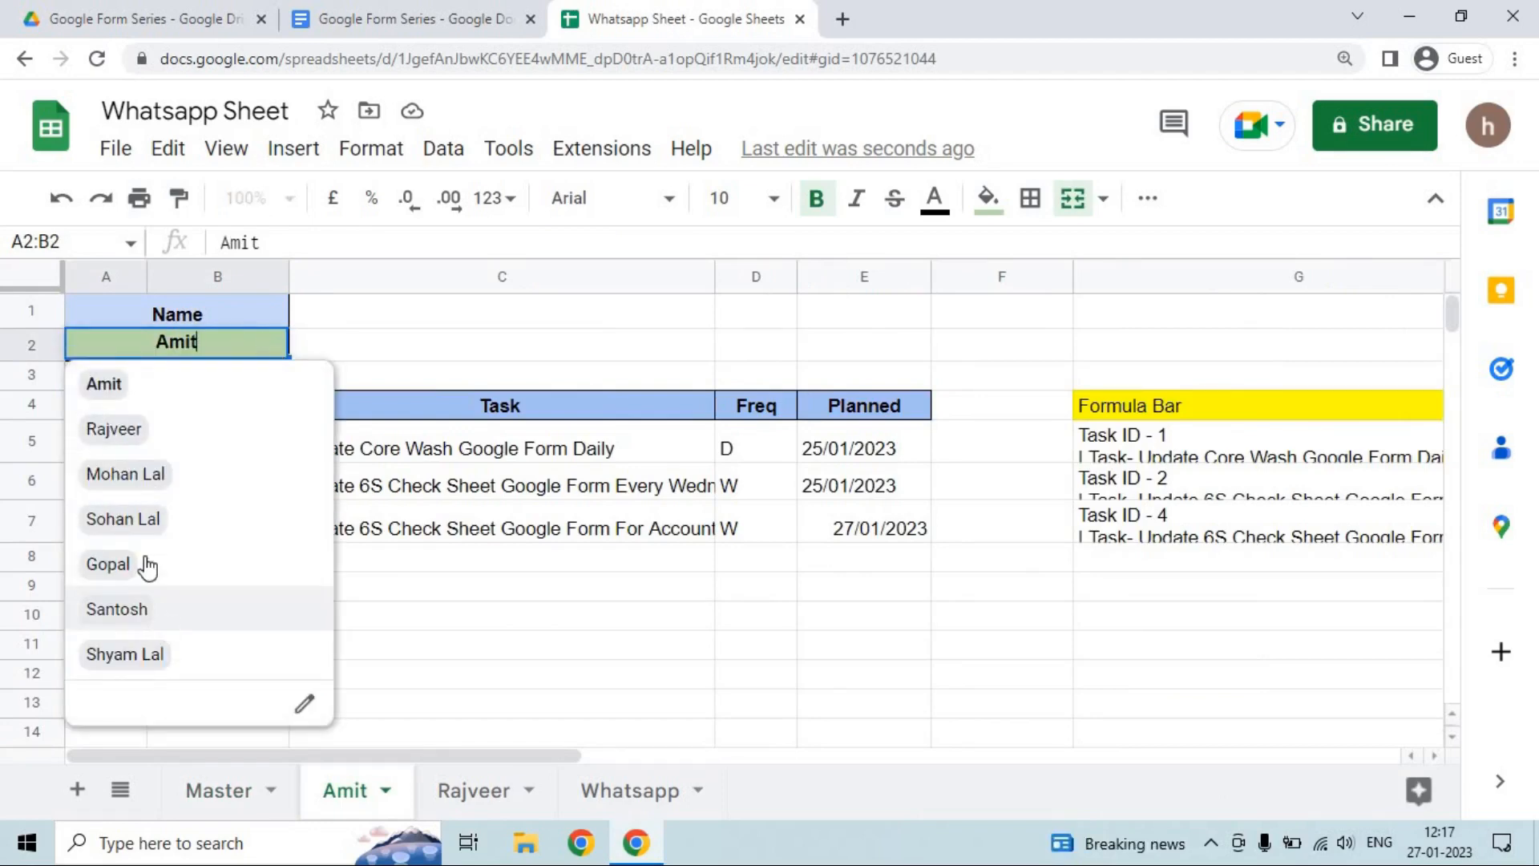
pyautogui.click(338, 338)
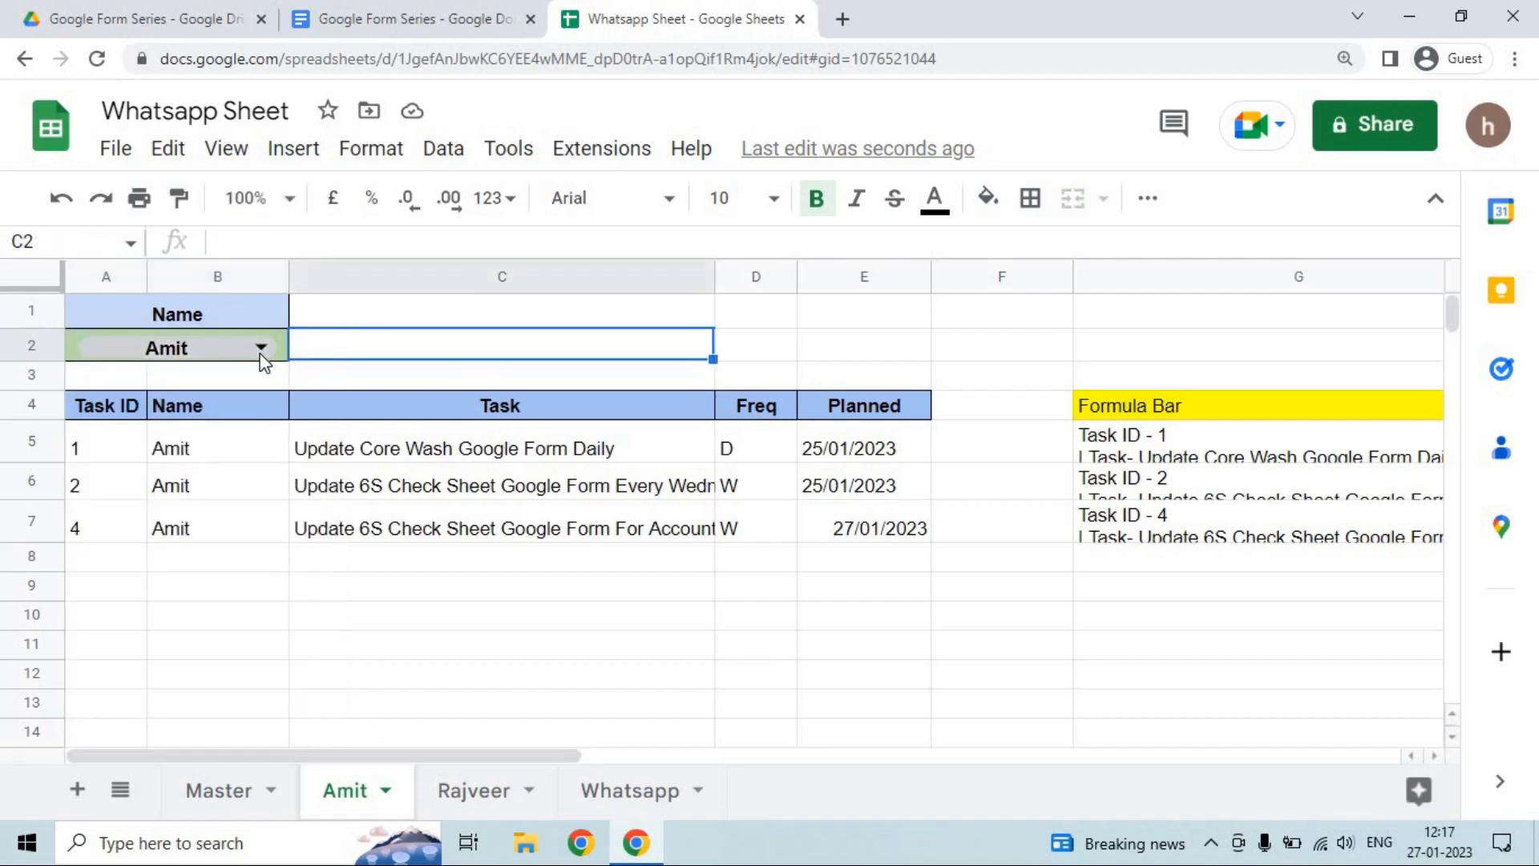
pyautogui.click(262, 349)
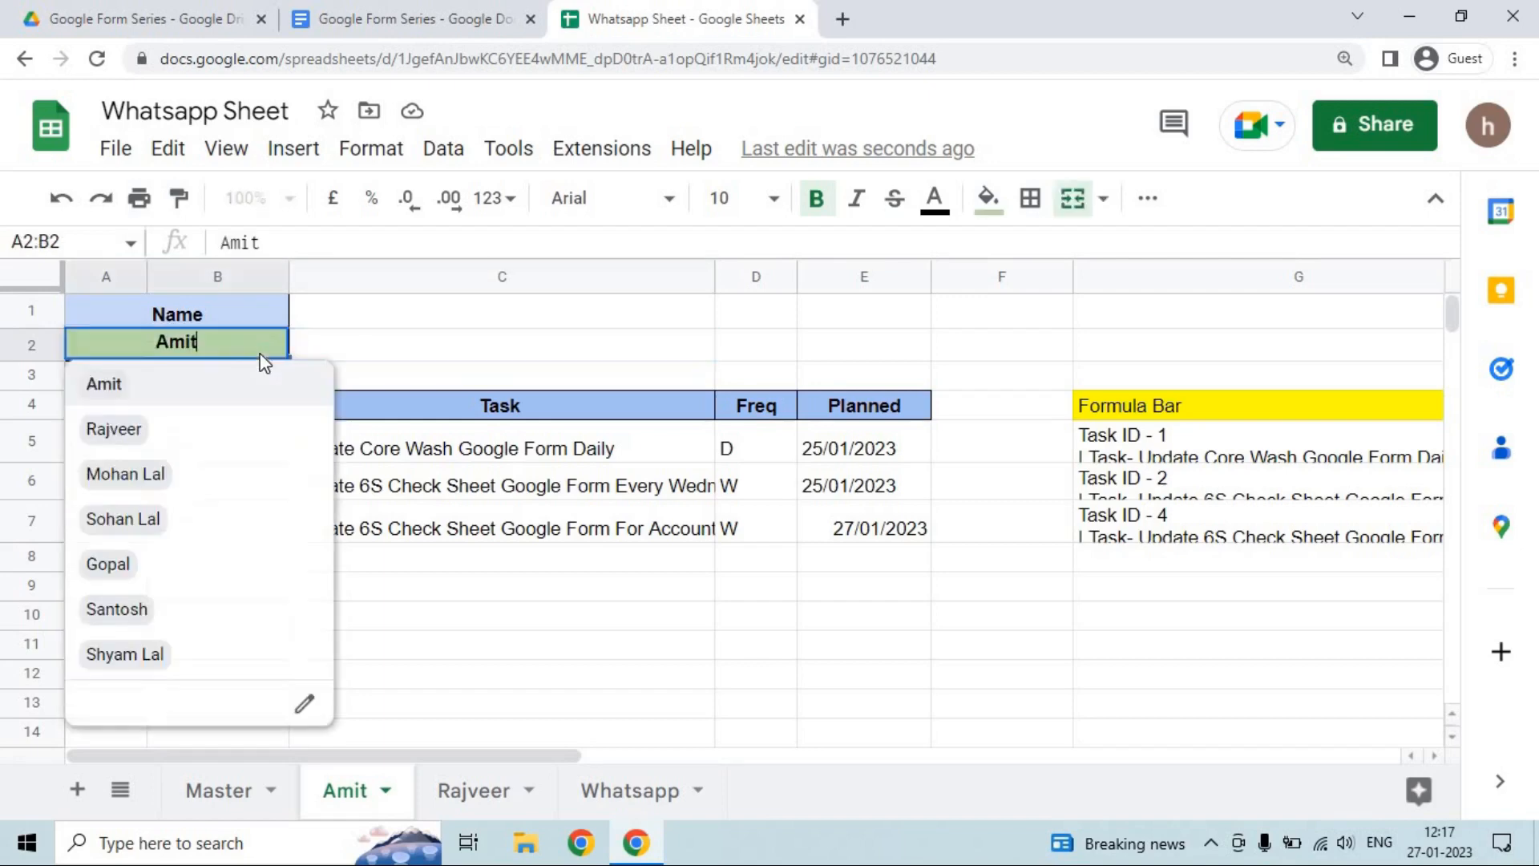
pyautogui.click(361, 353)
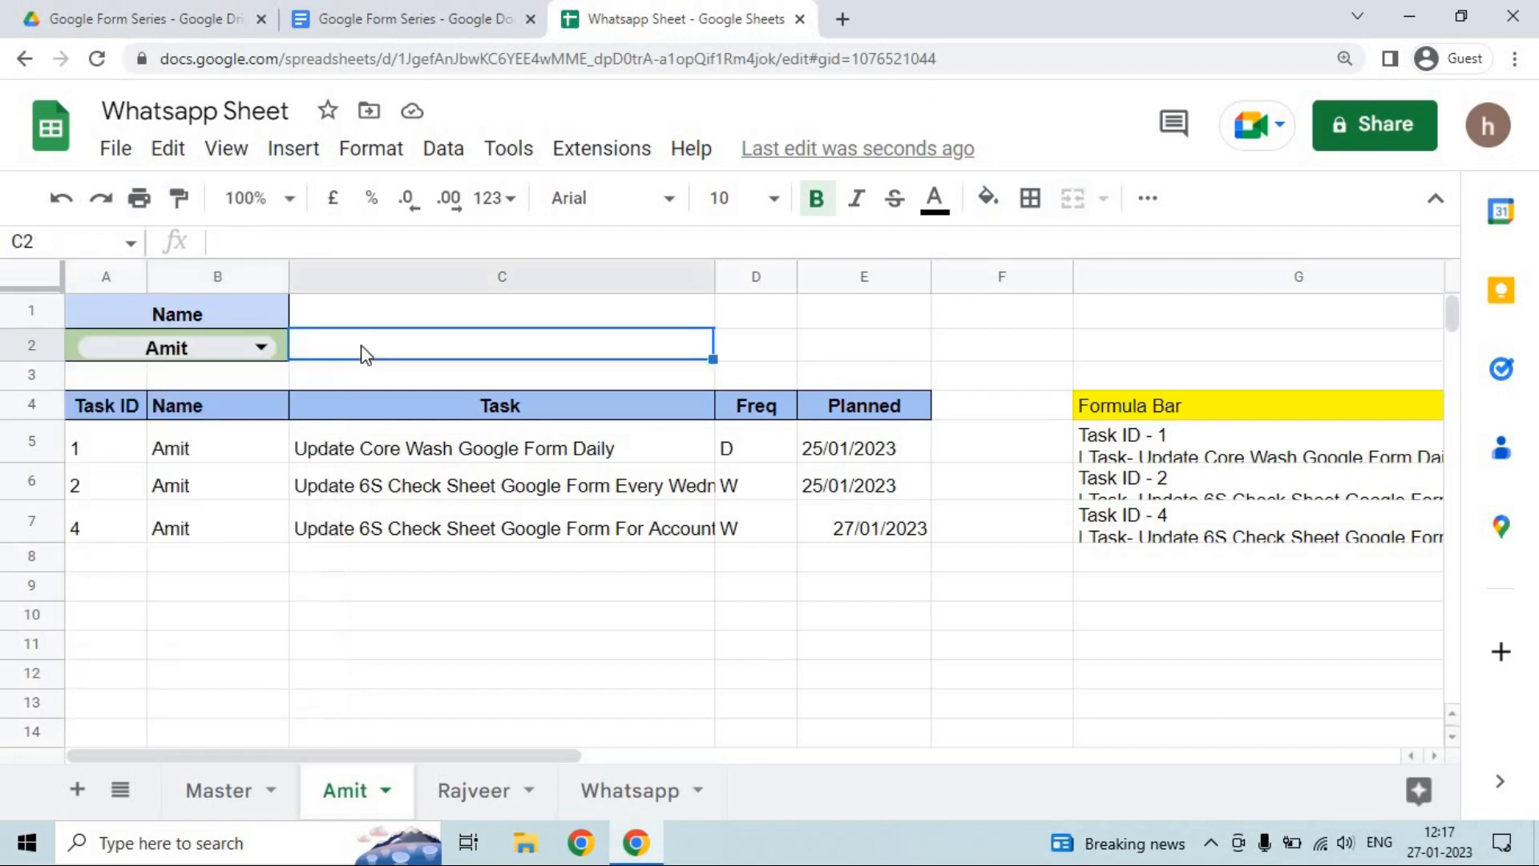
# Try replacing the formula in A5 with =FILTER(Master!A:F), and undo the changes to restore the original formula.
pyautogui.click(118, 461)
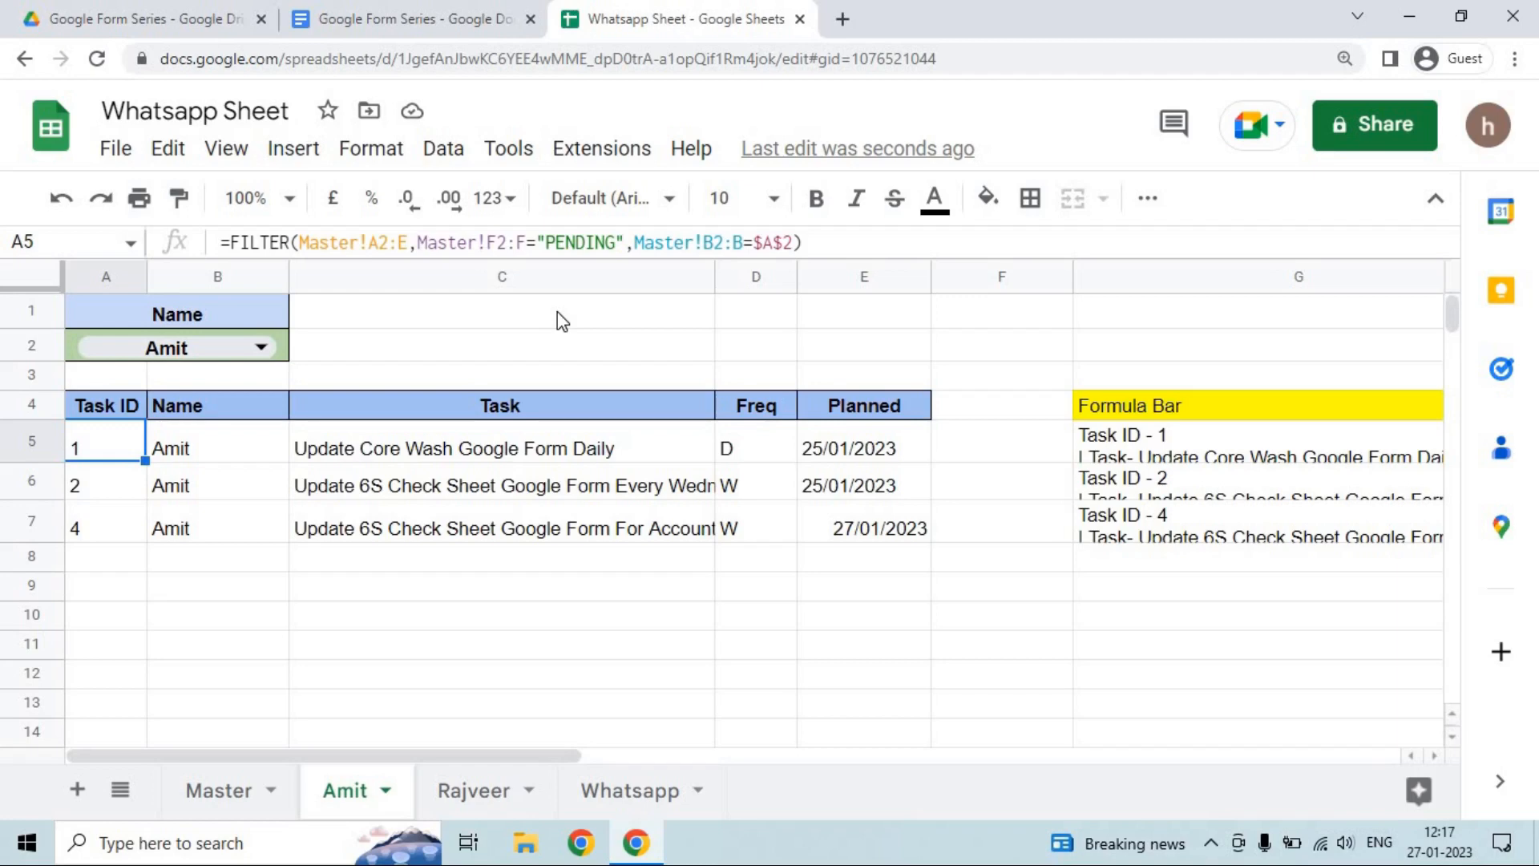
pyautogui.press('Delete')
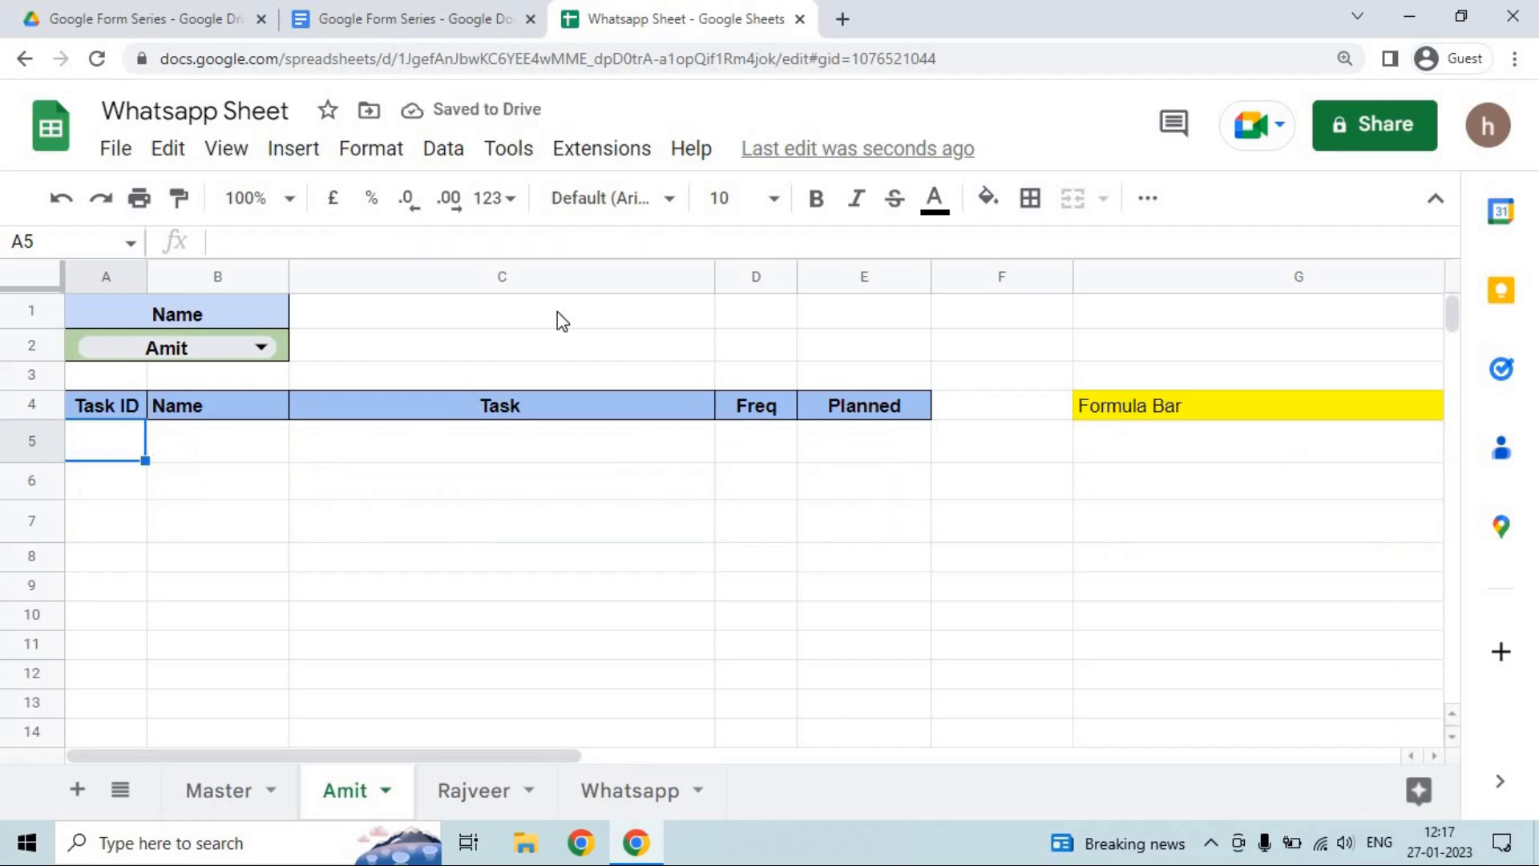
pyautogui.write('=filter')
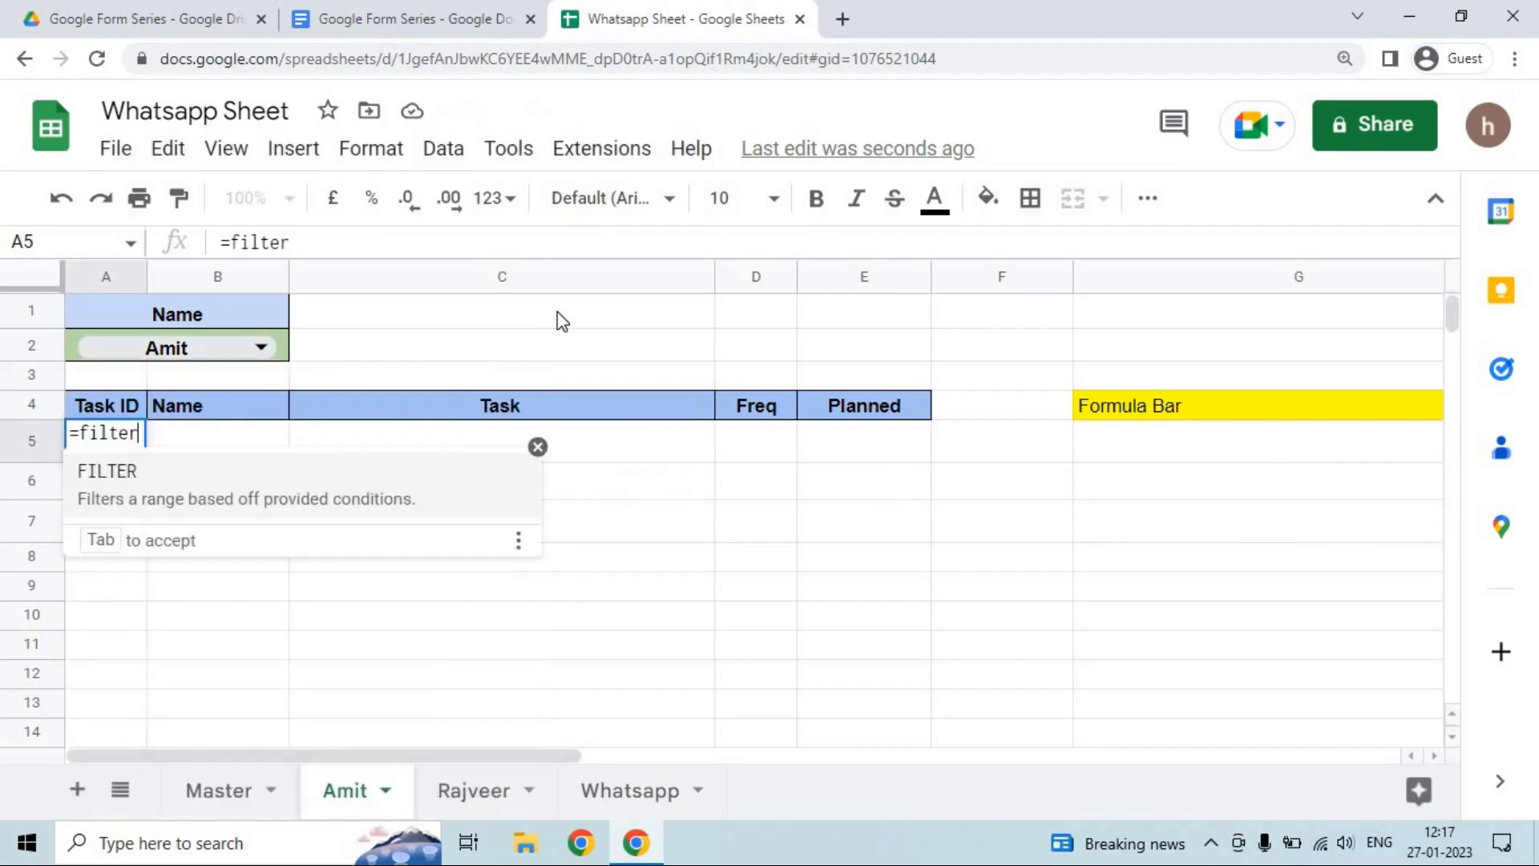
pyautogui.press('Tab')
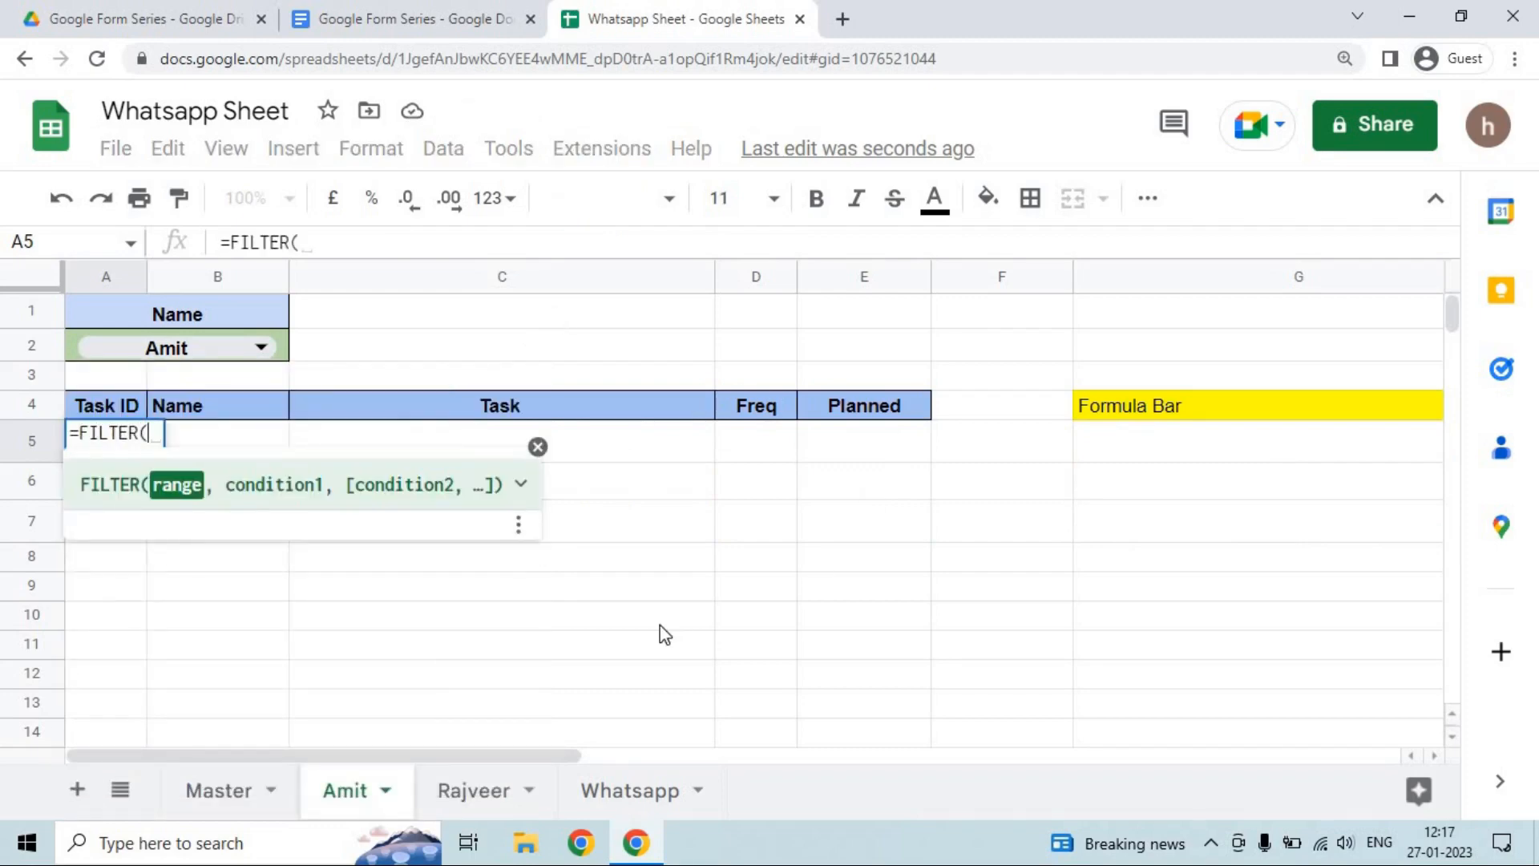
pyautogui.click(216, 789)
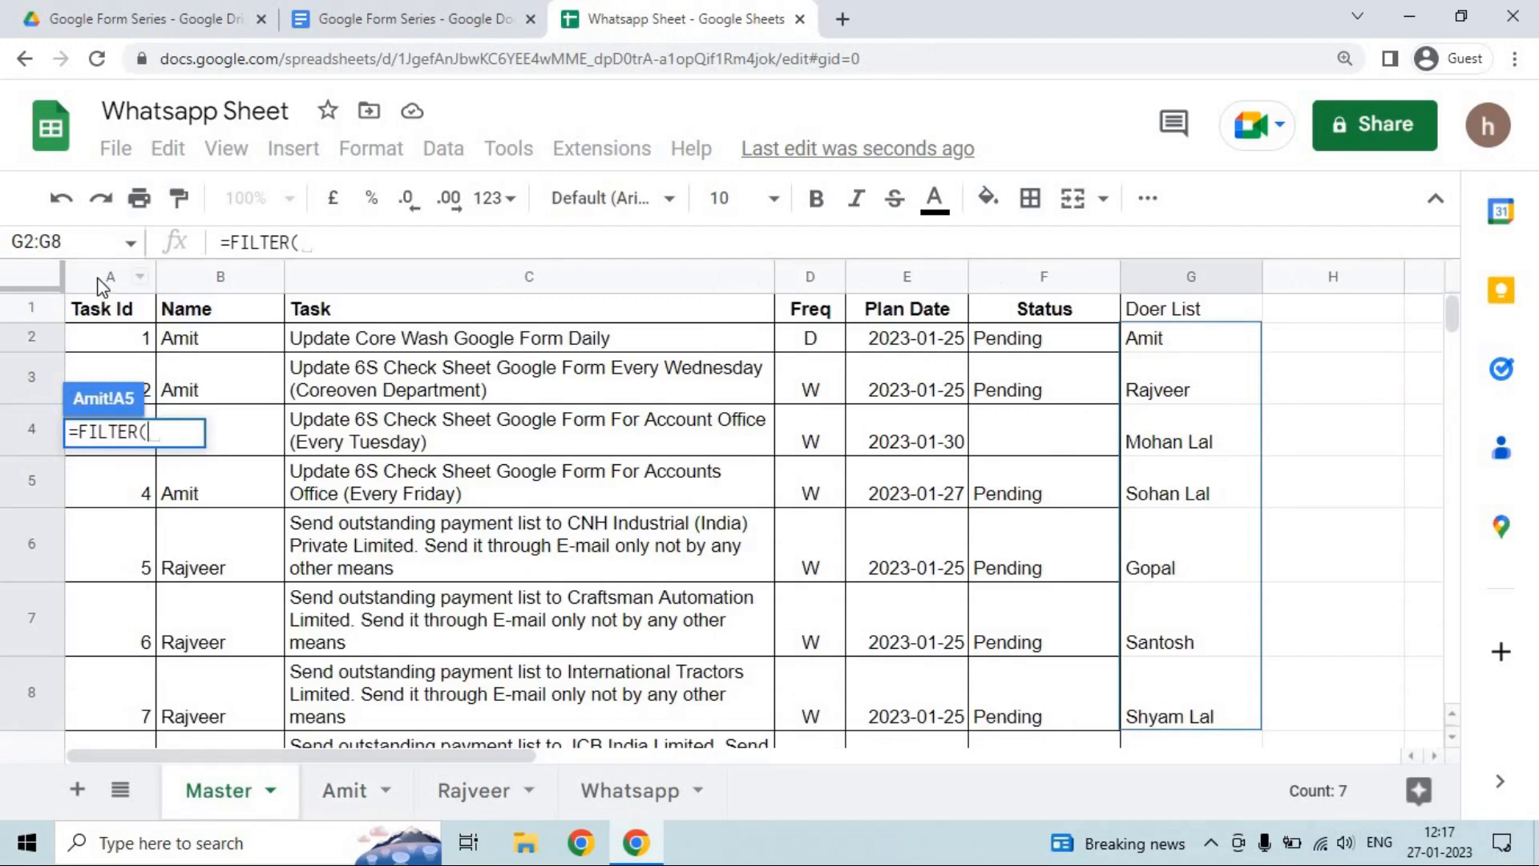
pyautogui.moveTo(103, 286); pyautogui.dragTo(906, 244)
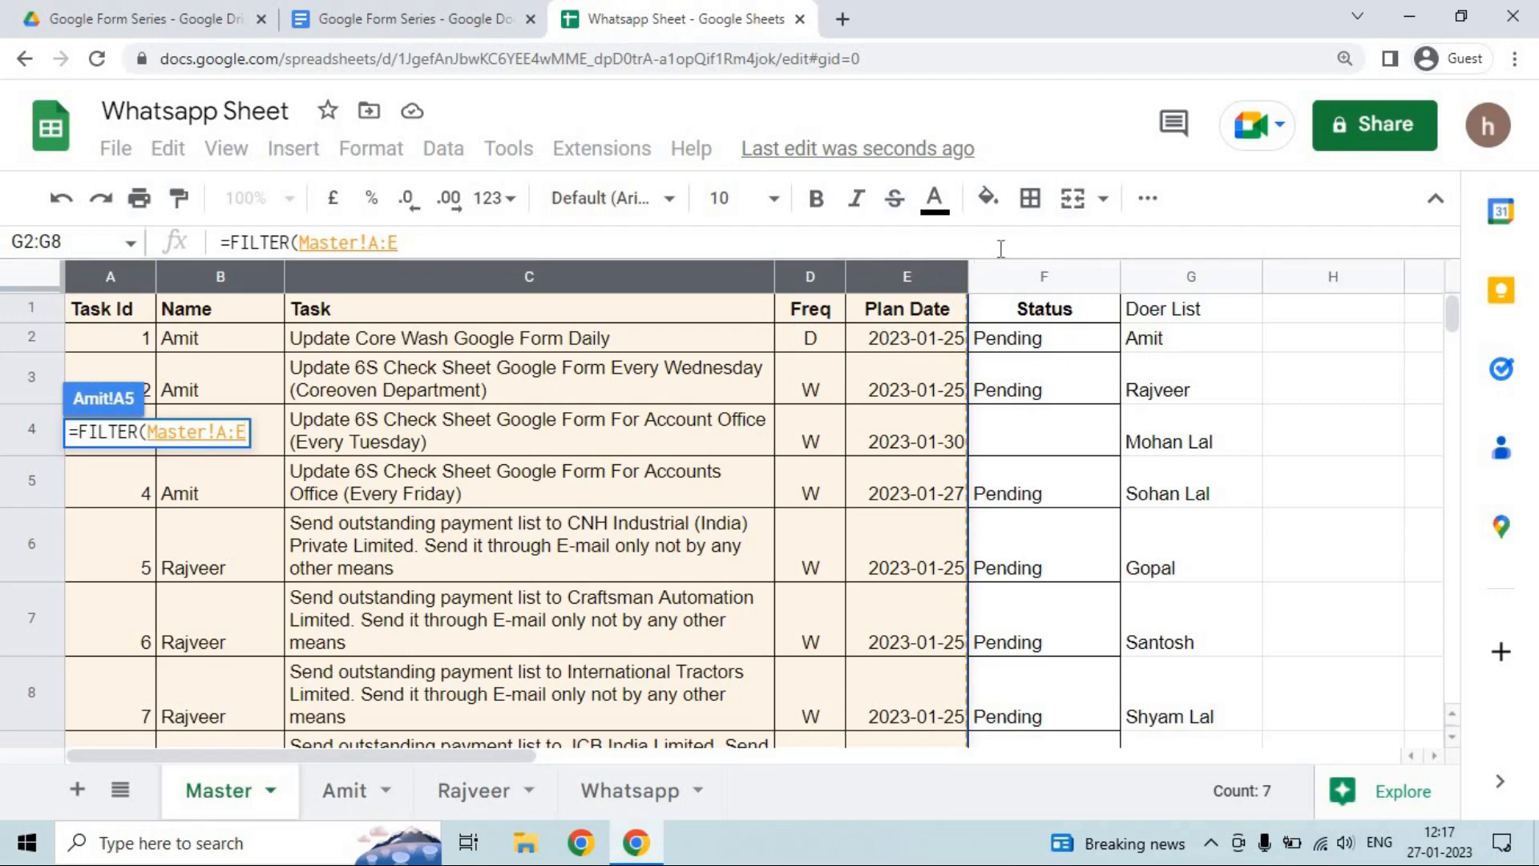
pyautogui.moveTo(1000, 249); pyautogui.dragTo(1006, 276)
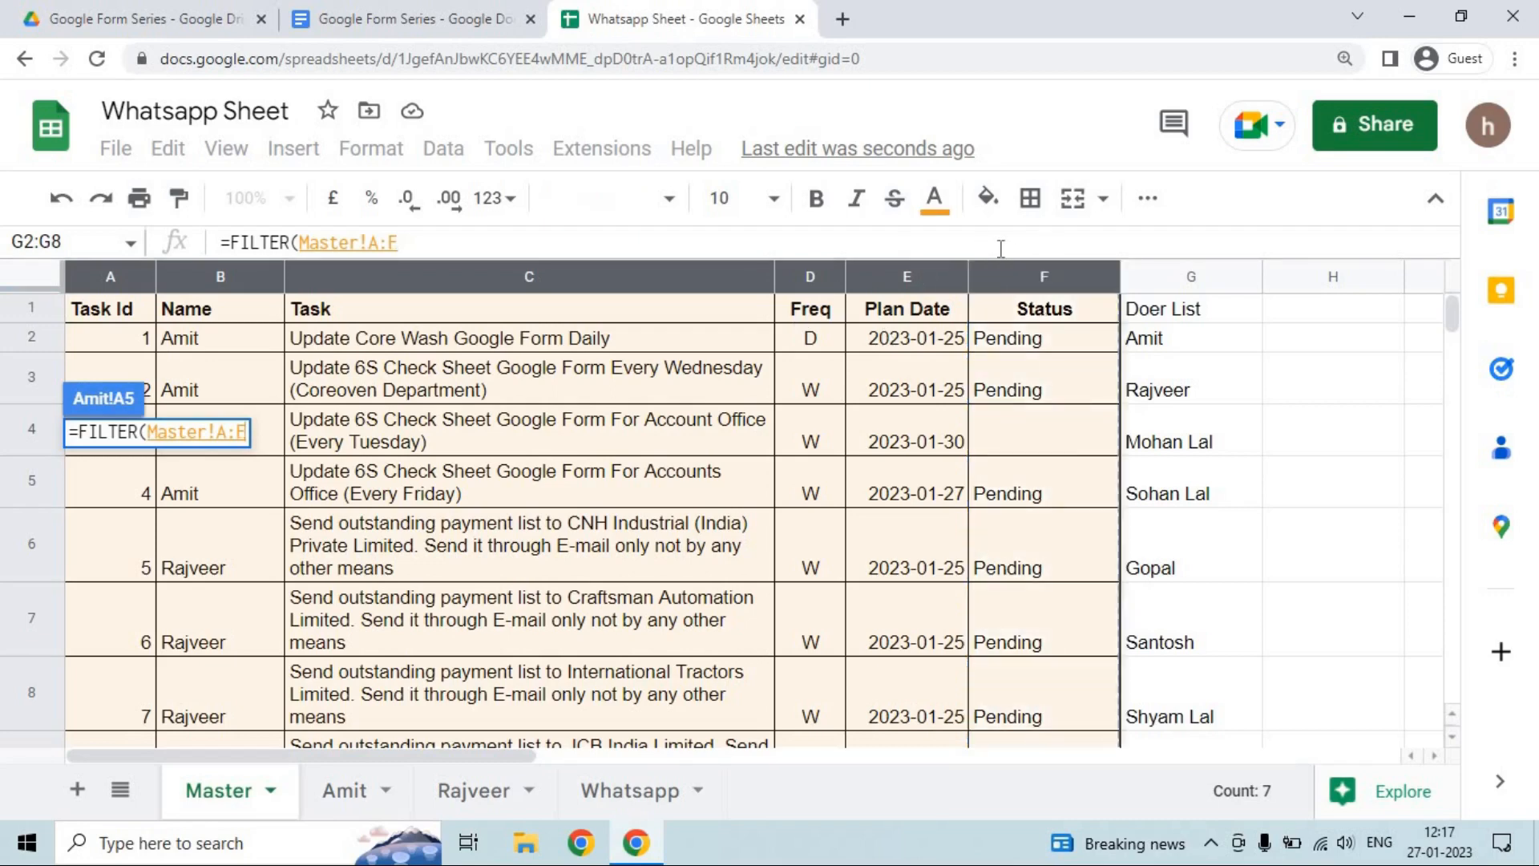
pyautogui.press('Return')
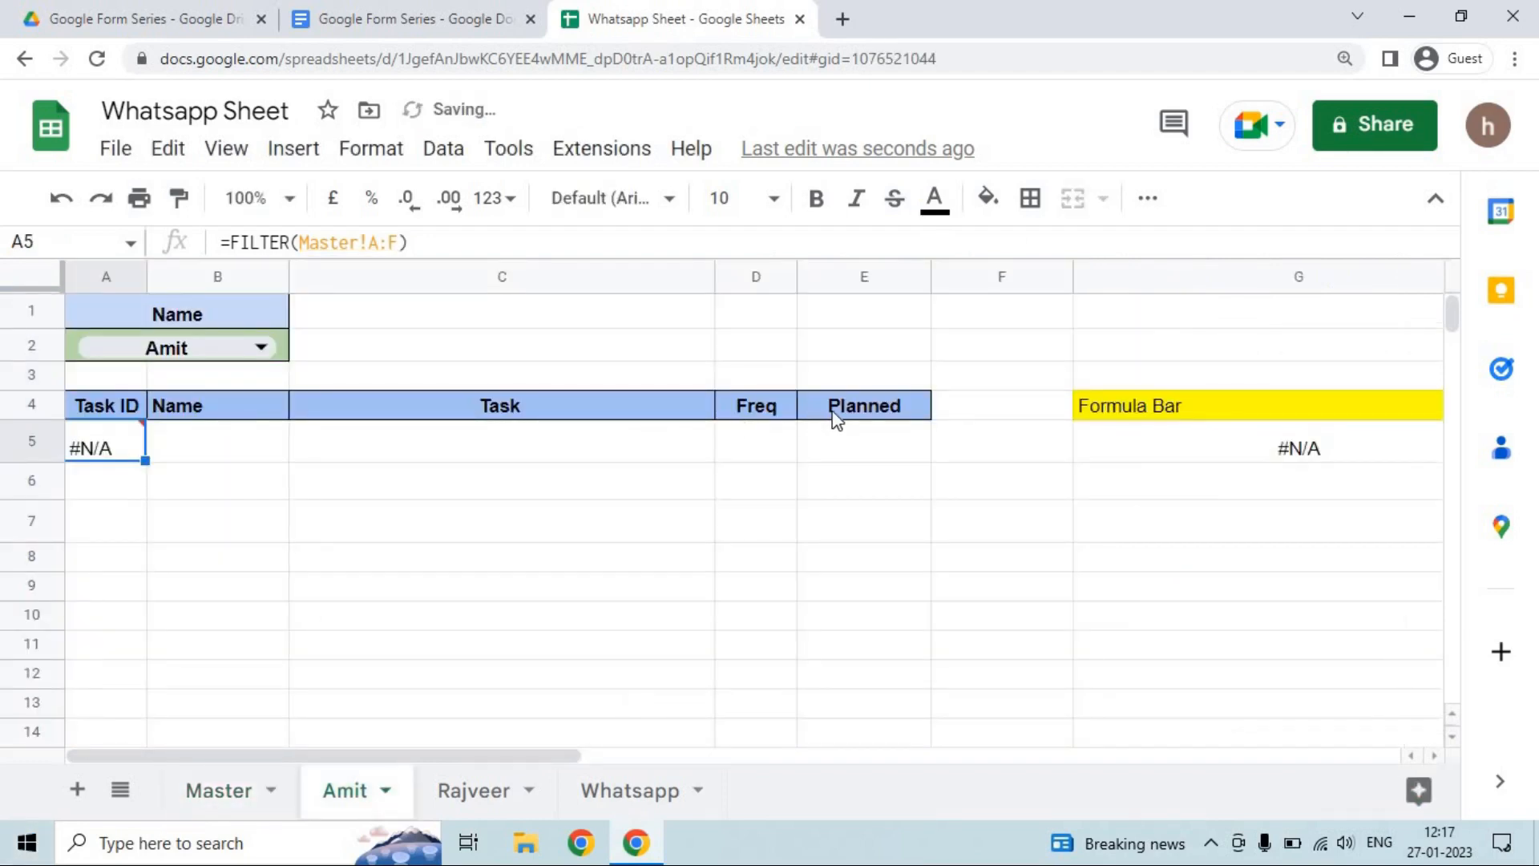
pyautogui.hotkey('ctrl', 'z')
pyautogui.hotkey('ctrl', 'z')
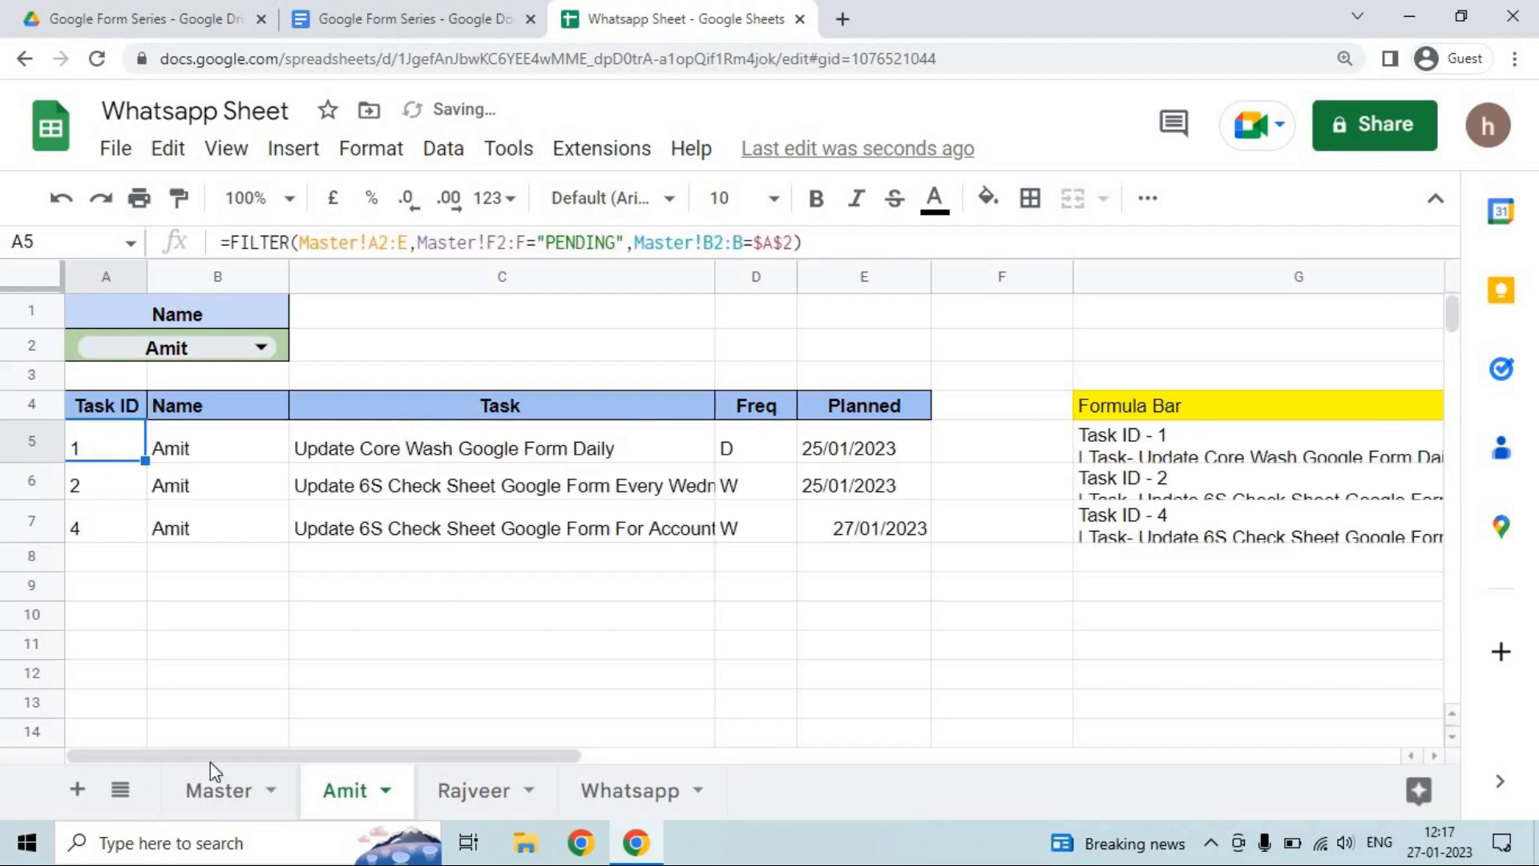
# Review the Master sheet, and replace the formula in A5 of the first doer's sheet with a FILTER over Master!A:E.
pyautogui.click(215, 789)
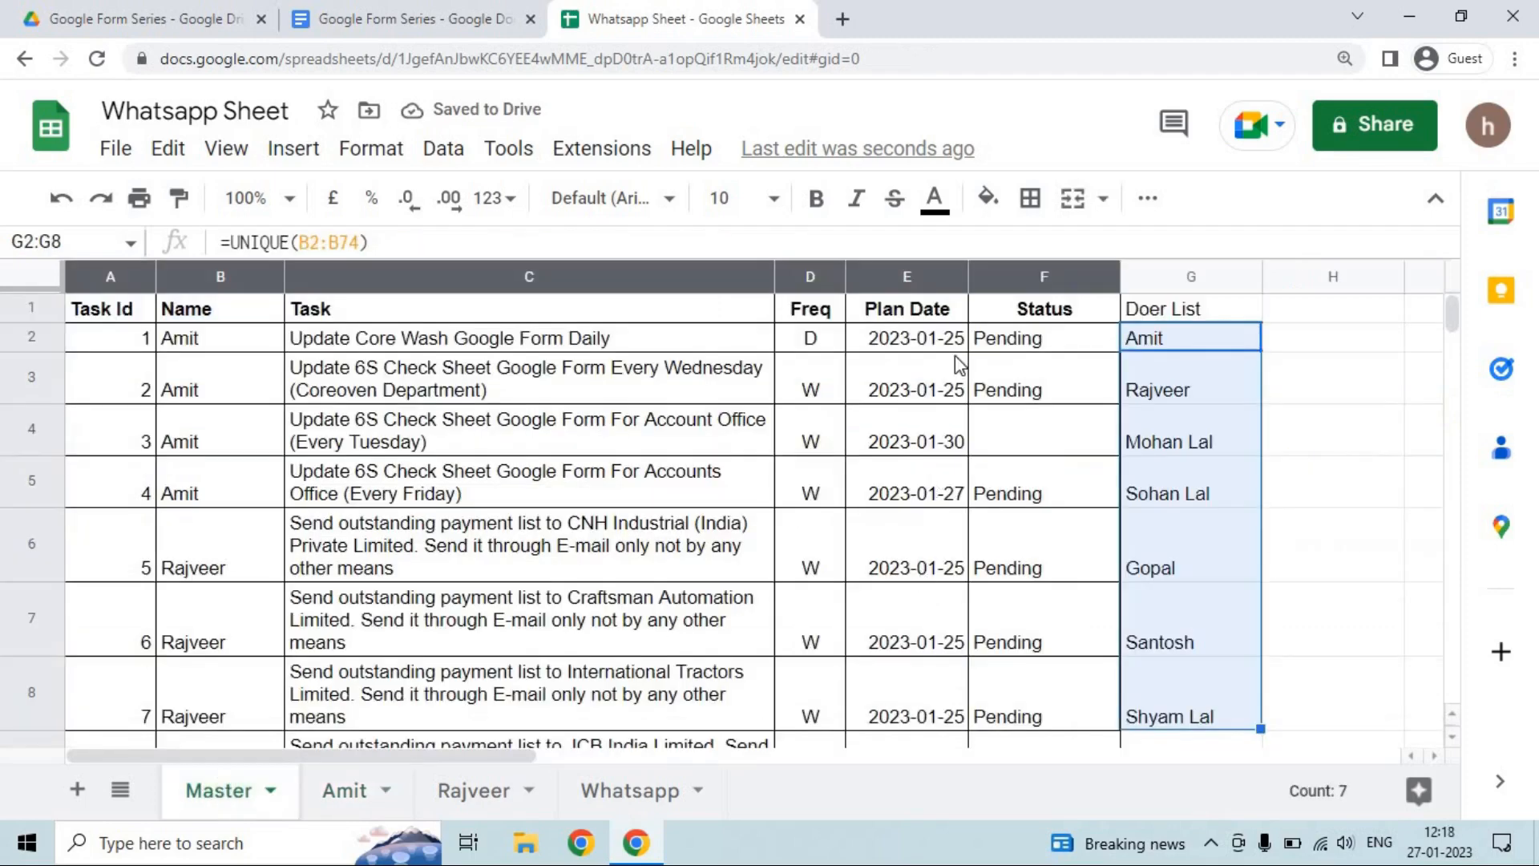
pyautogui.click(343, 789)
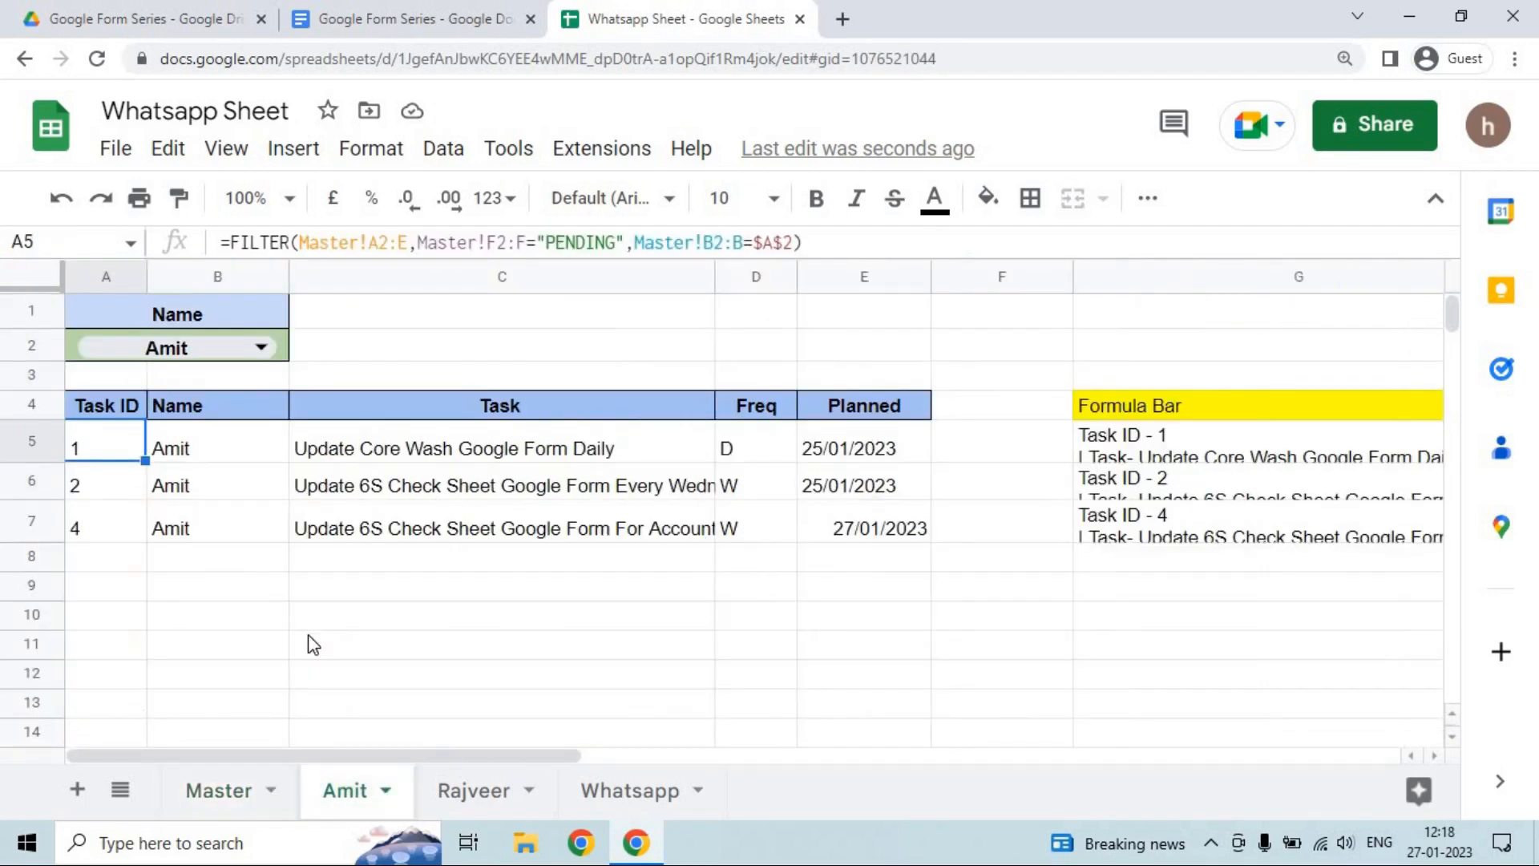
pyautogui.press('Delete')
pyautogui.write('=filter')
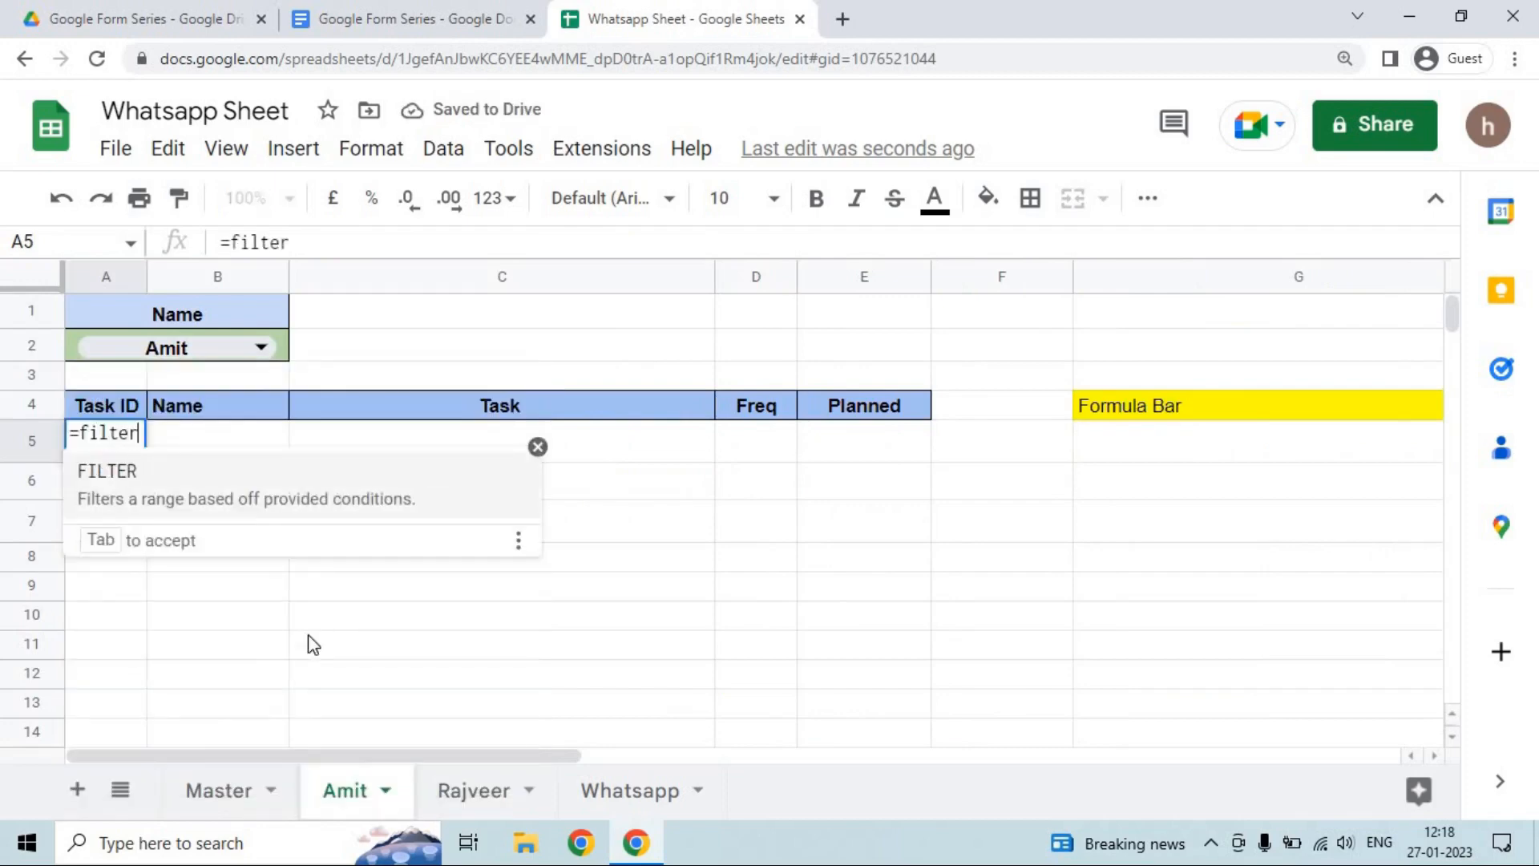
pyautogui.press('Tab')
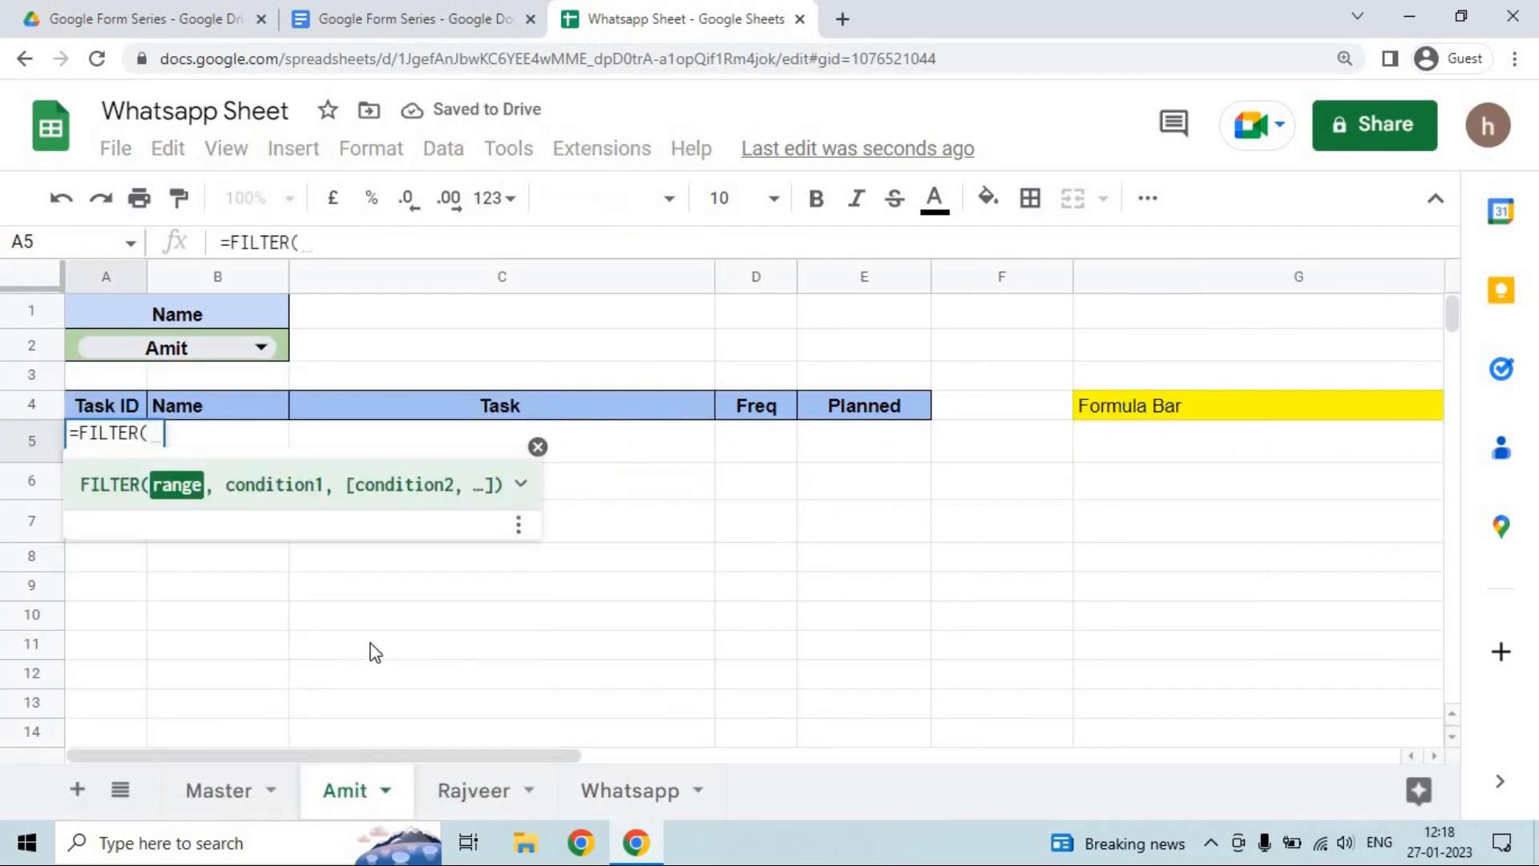
pyautogui.click(190, 796)
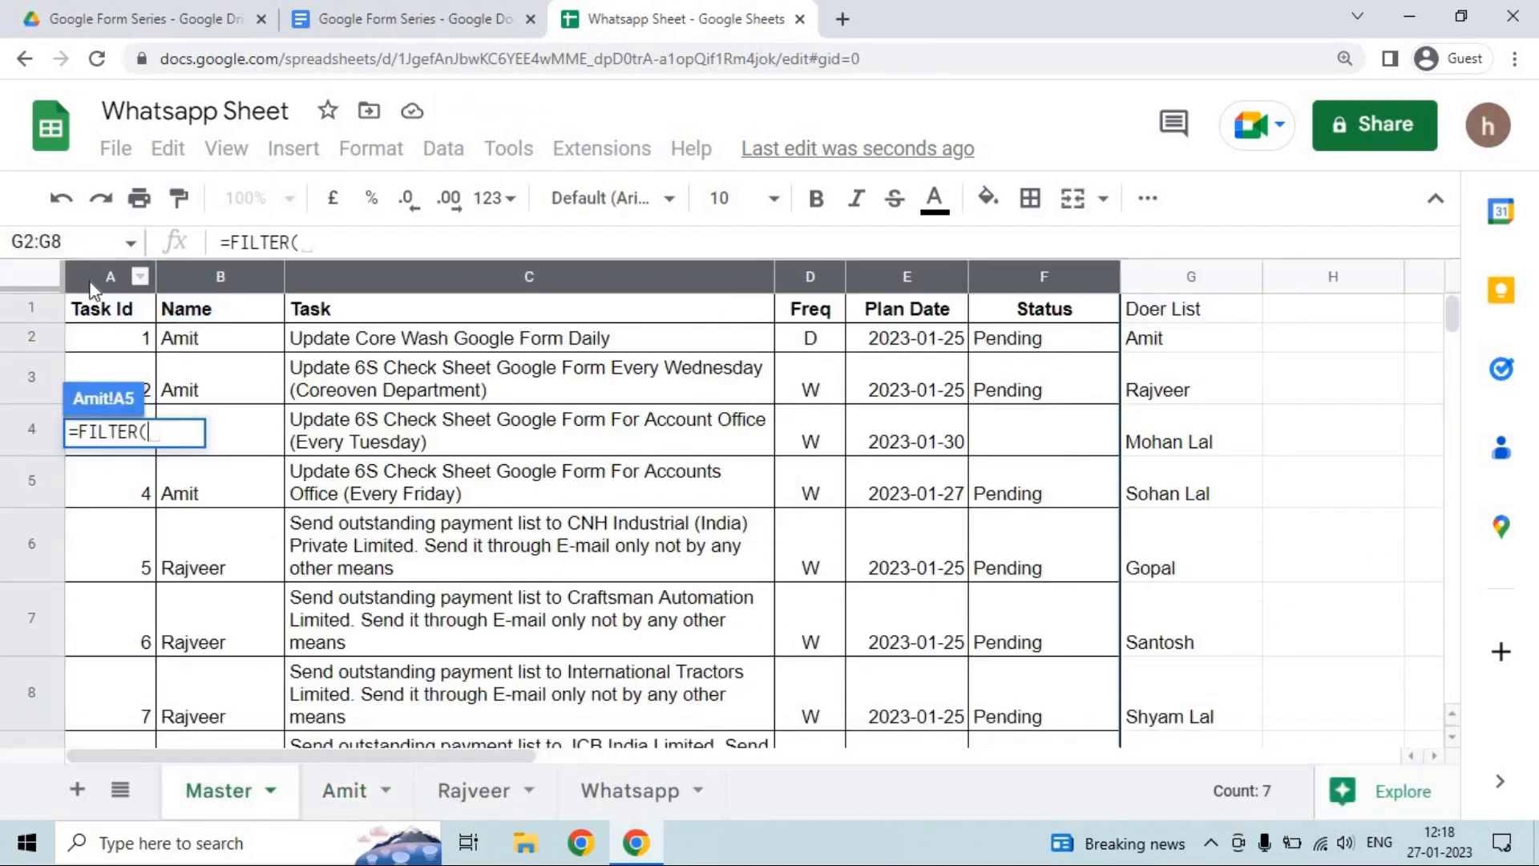
pyautogui.moveTo(92, 271); pyautogui.dragTo(858, 371)
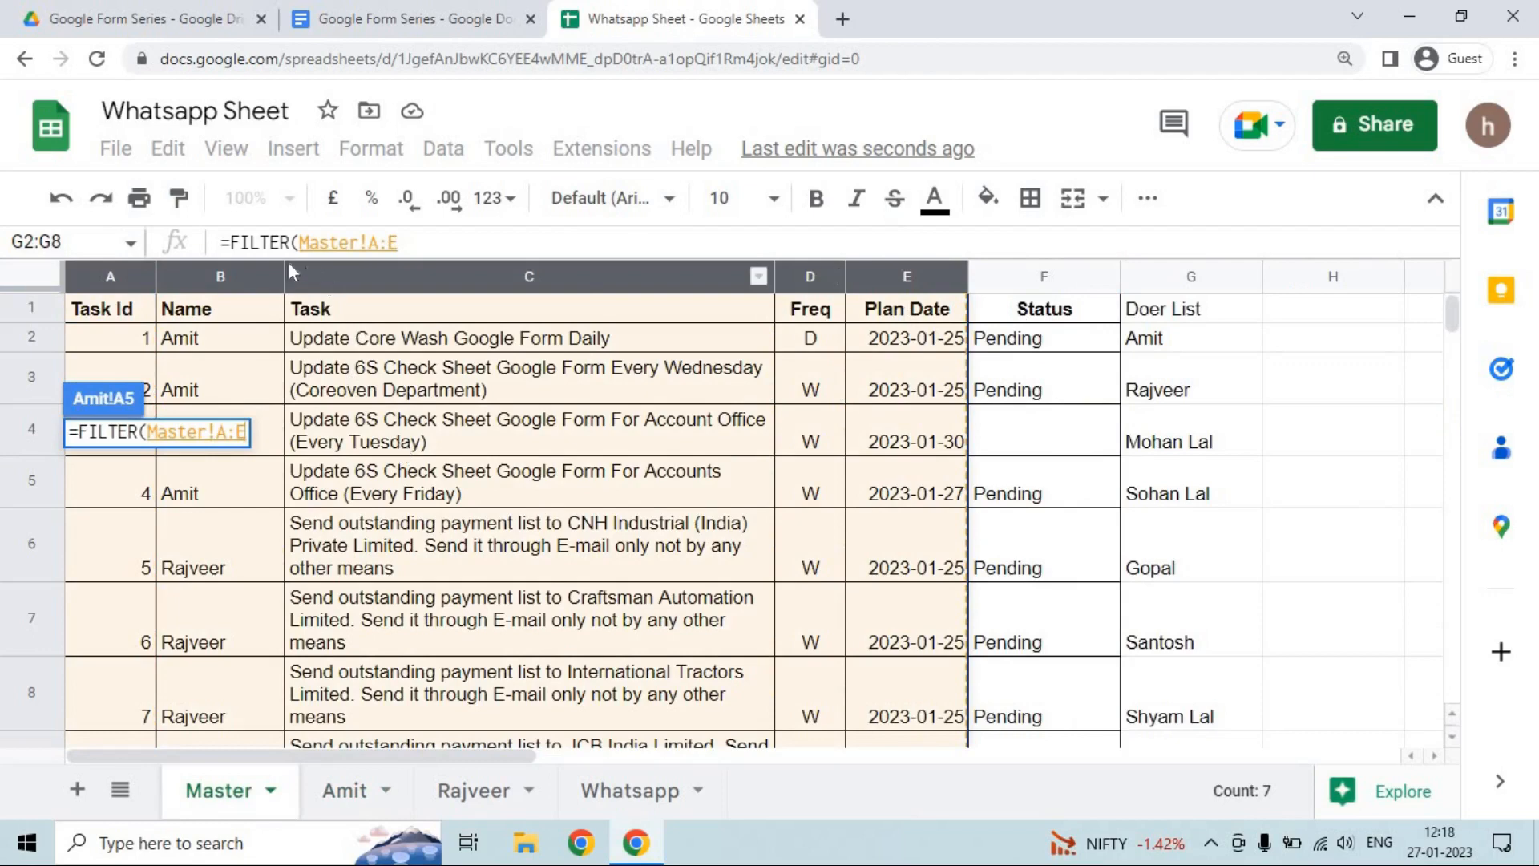
# Add the first condition Master!F:F="Pending" to the FILTER formula in A5 of the first doer's sheet.
pyautogui.click(407, 239)
pyautogui.write(',')
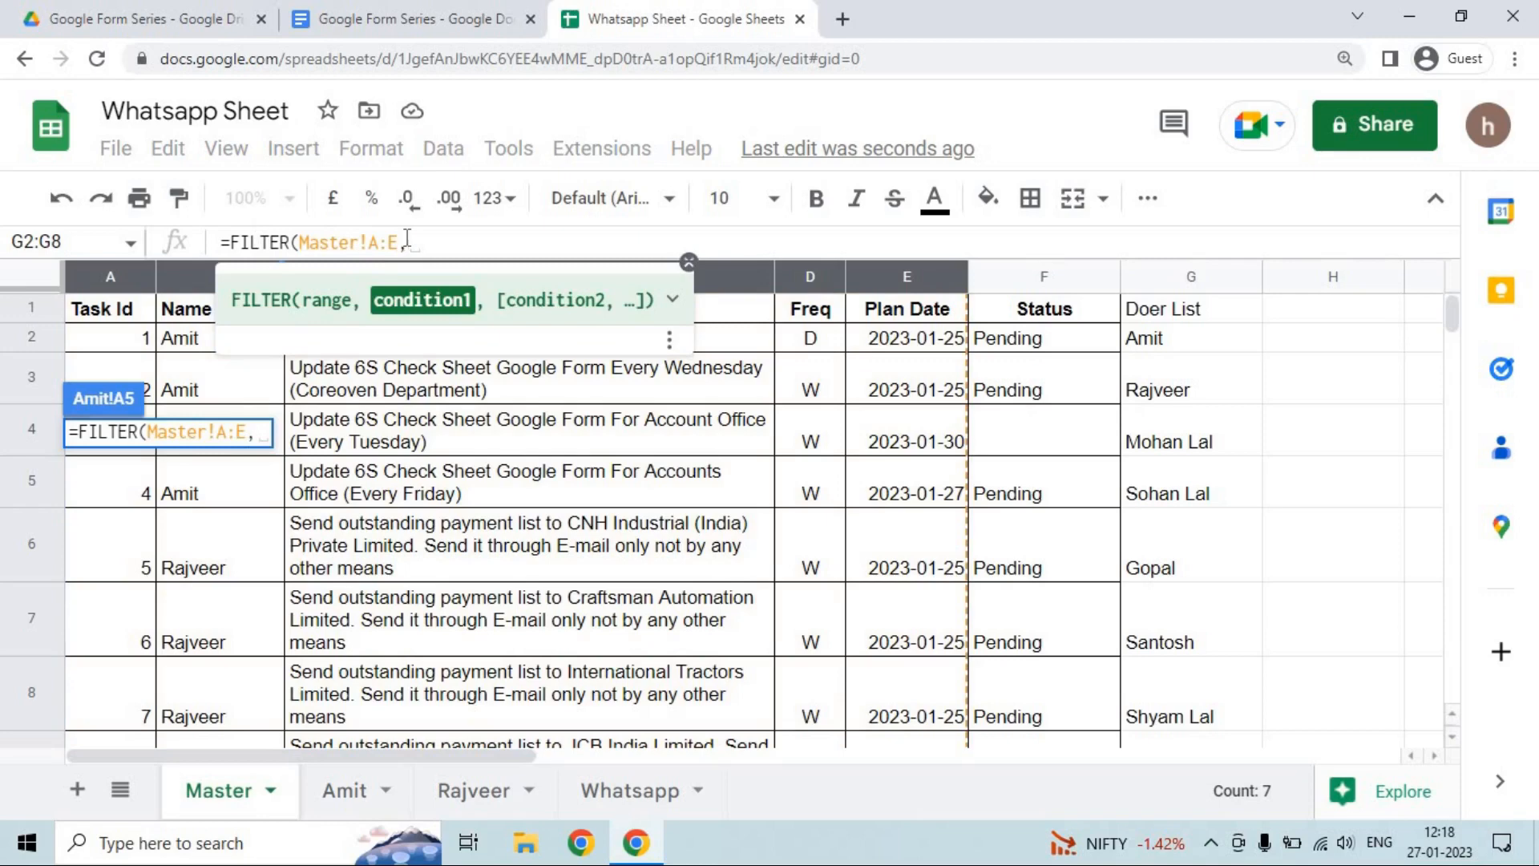
pyautogui.click(1029, 278)
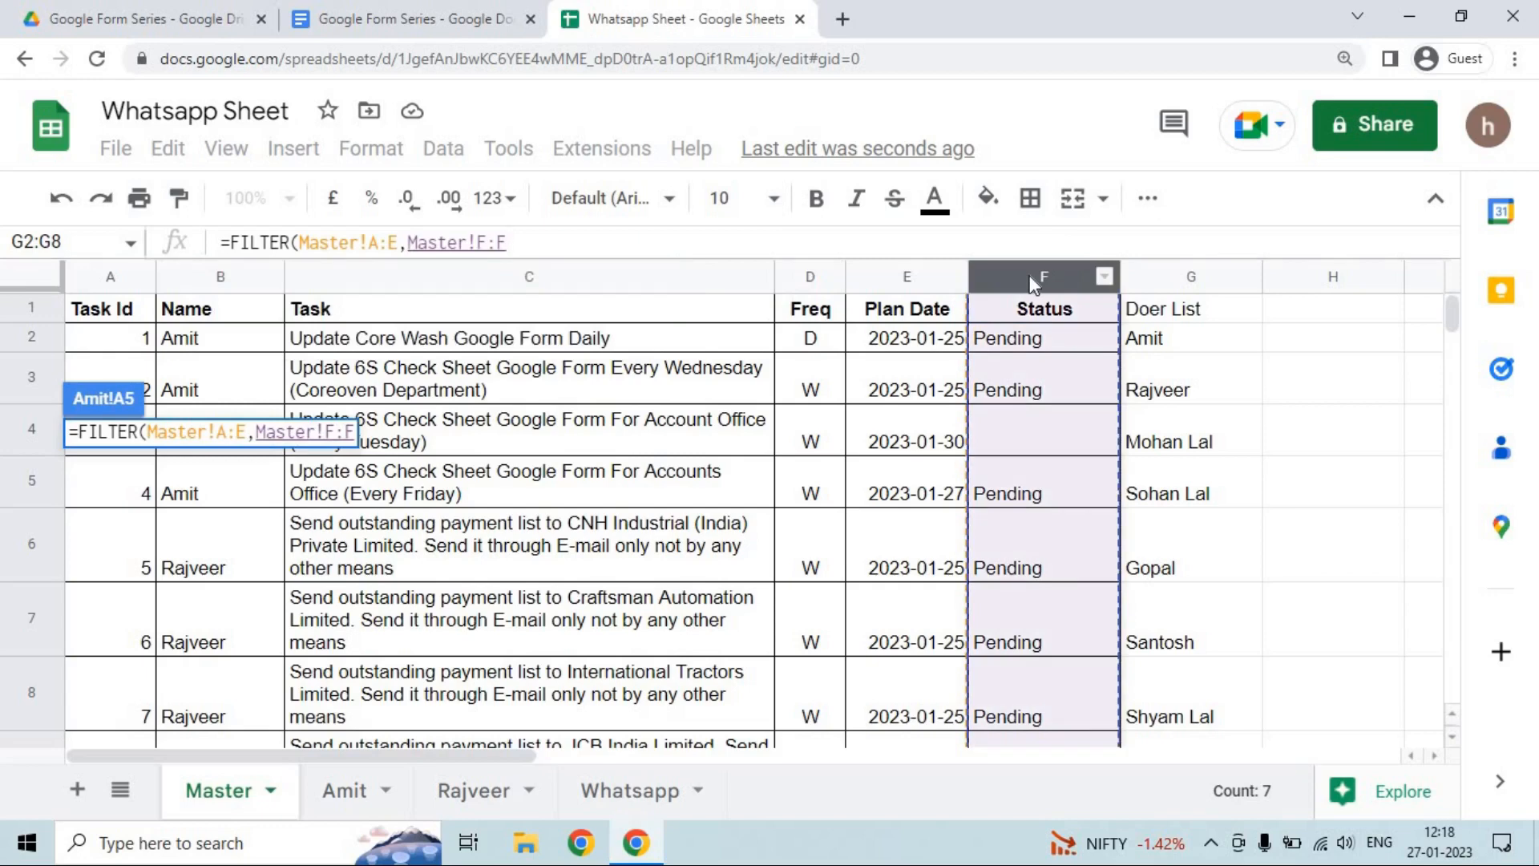
pyautogui.write('="')
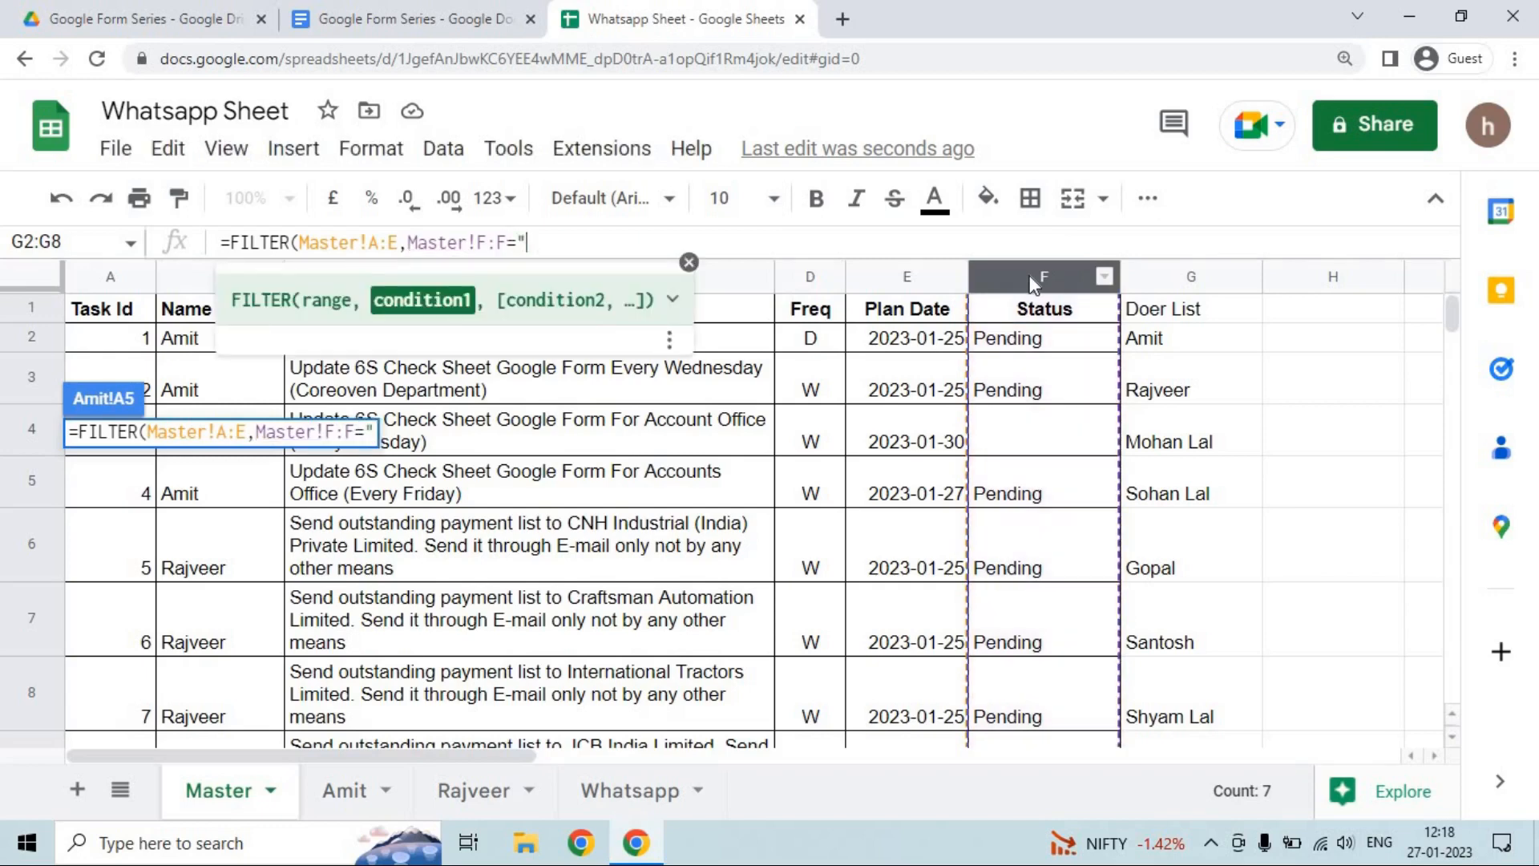
pyautogui.write('Pending"')
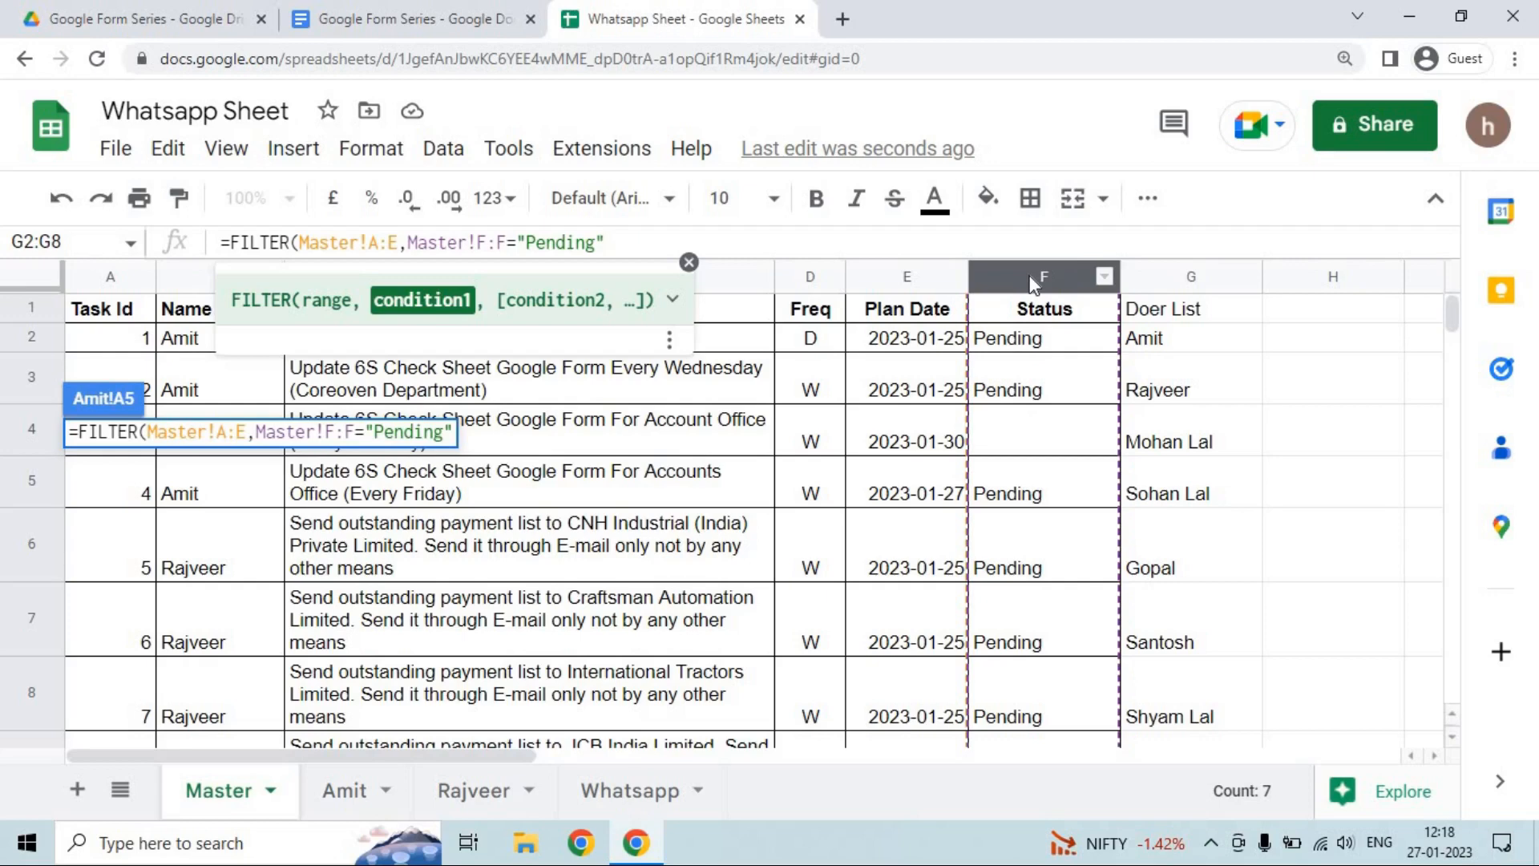
# Add the second condition Master!B:B=$A$2, with an absolute reference to the doer's Name cell, and complete the FILTER formula in A5.
pyautogui.write(',')
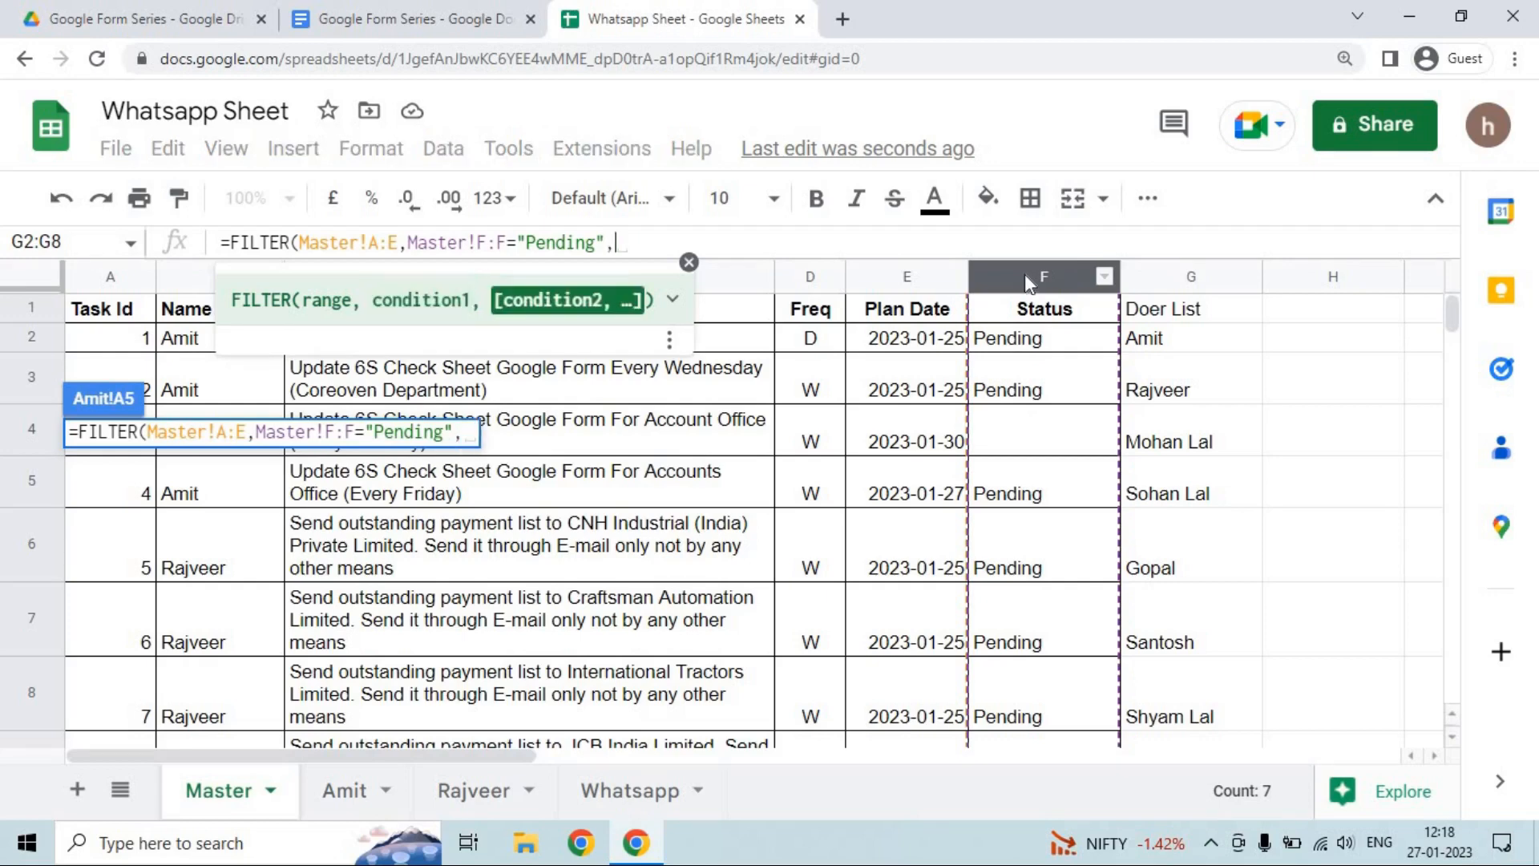
pyautogui.click(191, 276)
pyautogui.write('=')
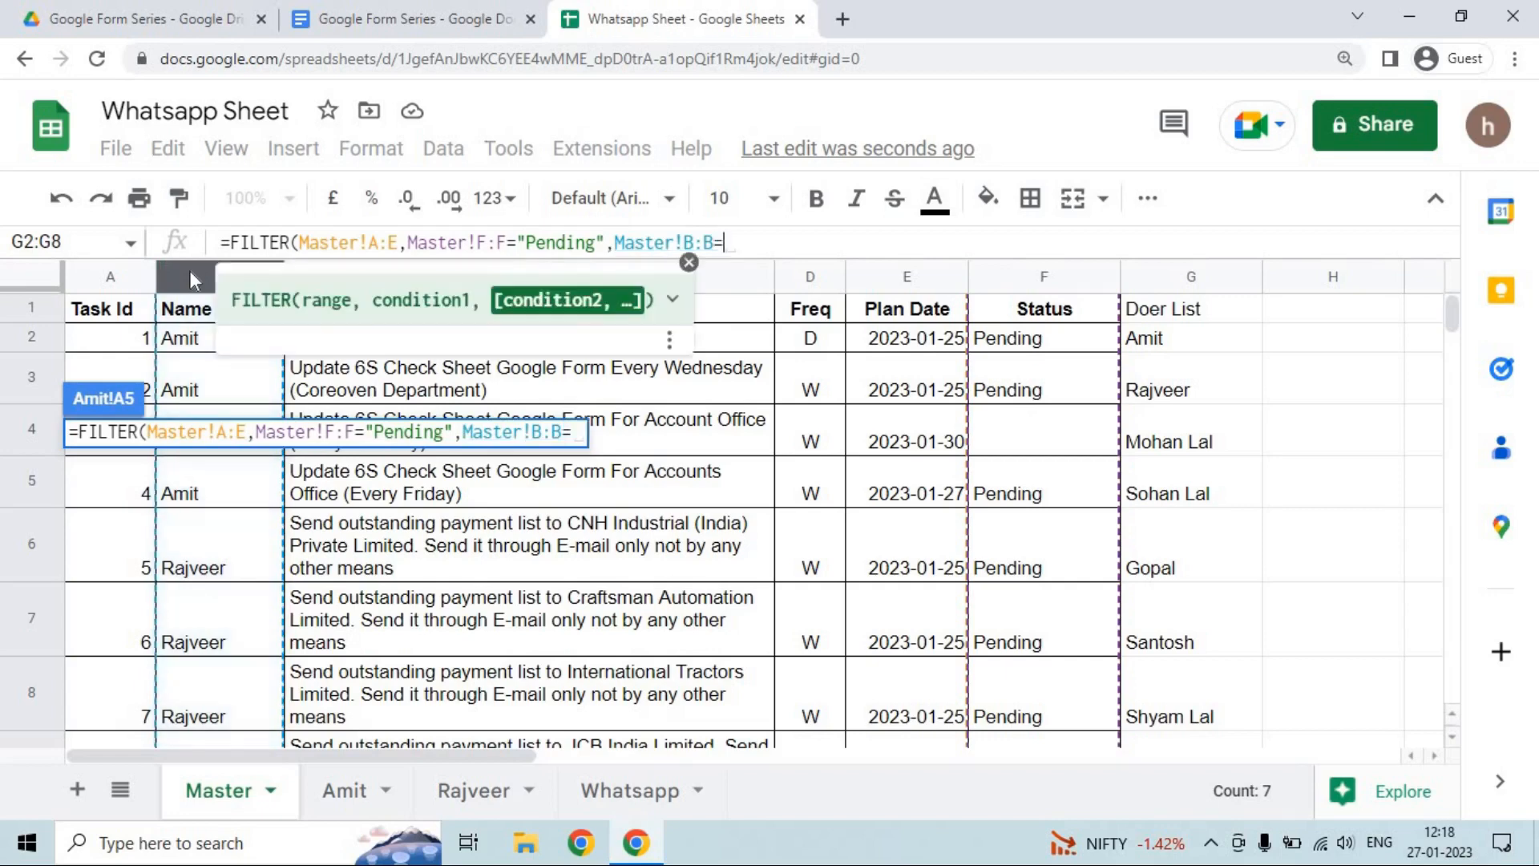
pyautogui.click(345, 789)
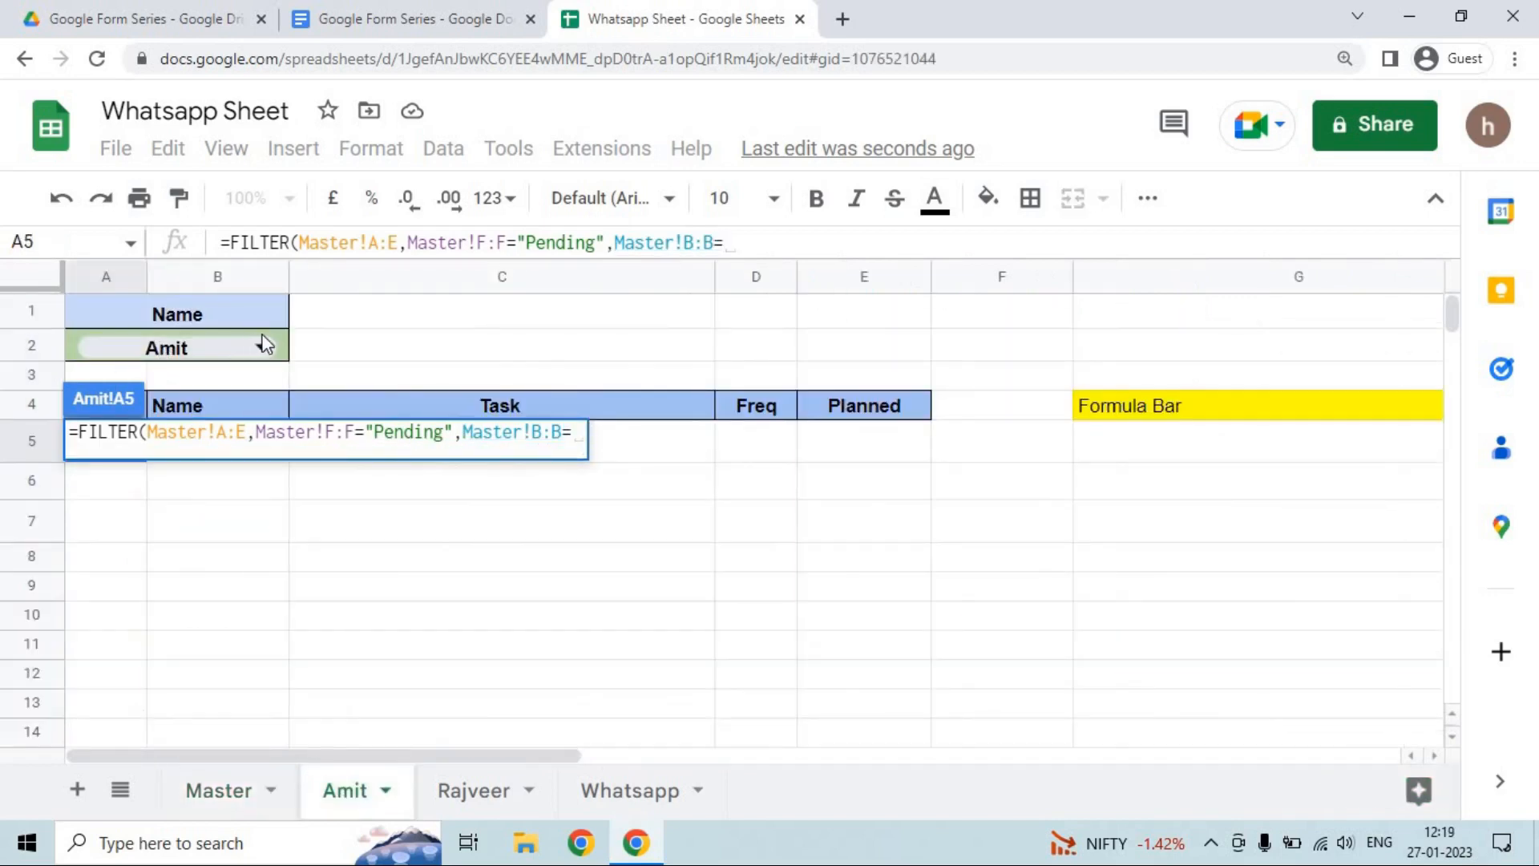
pyautogui.click(279, 341)
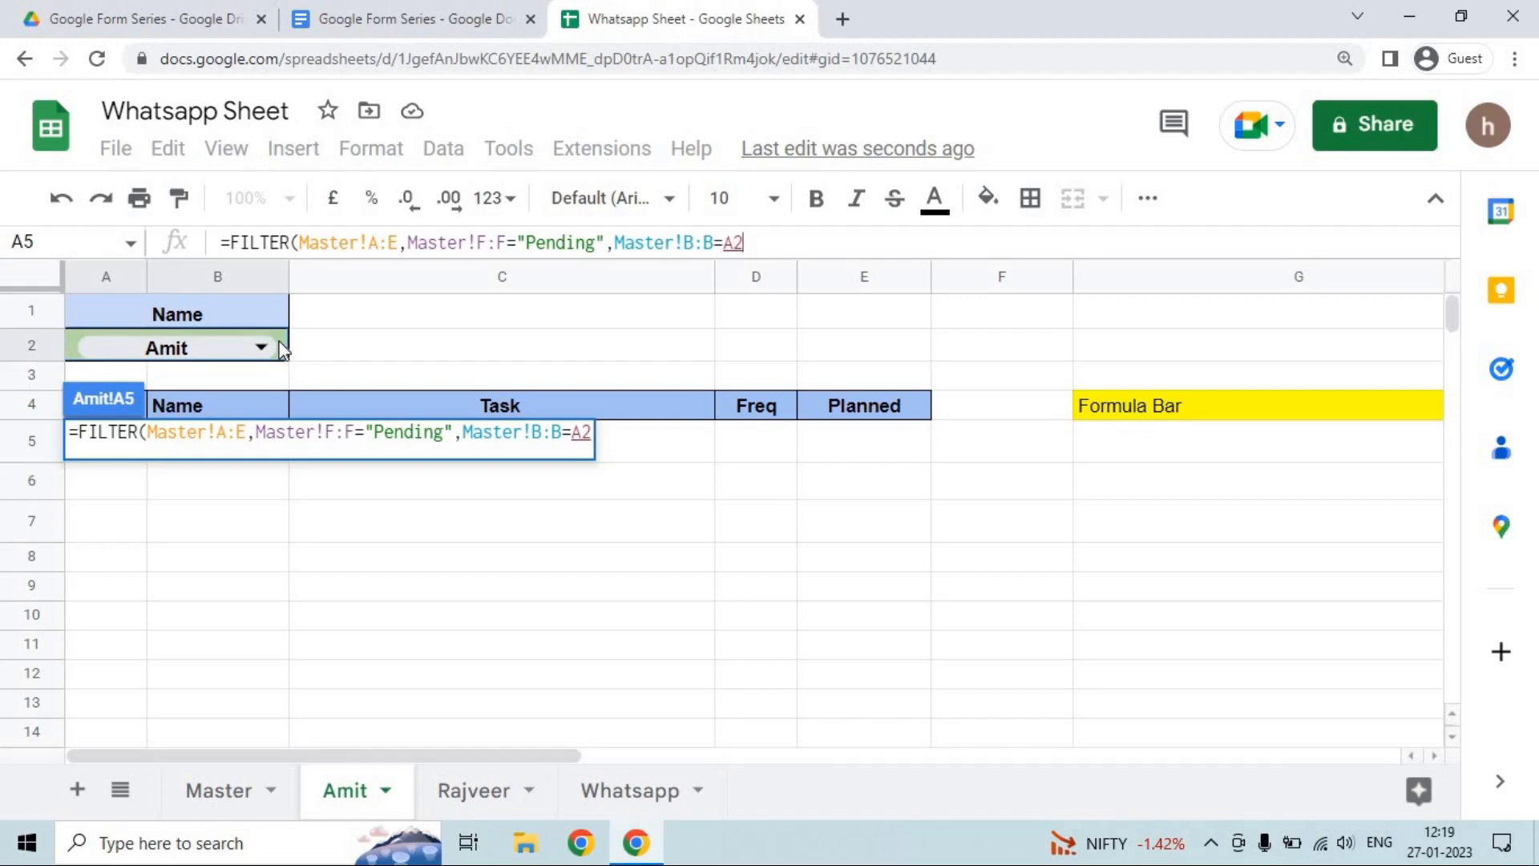
pyautogui.click(735, 242)
pyautogui.write('$A')
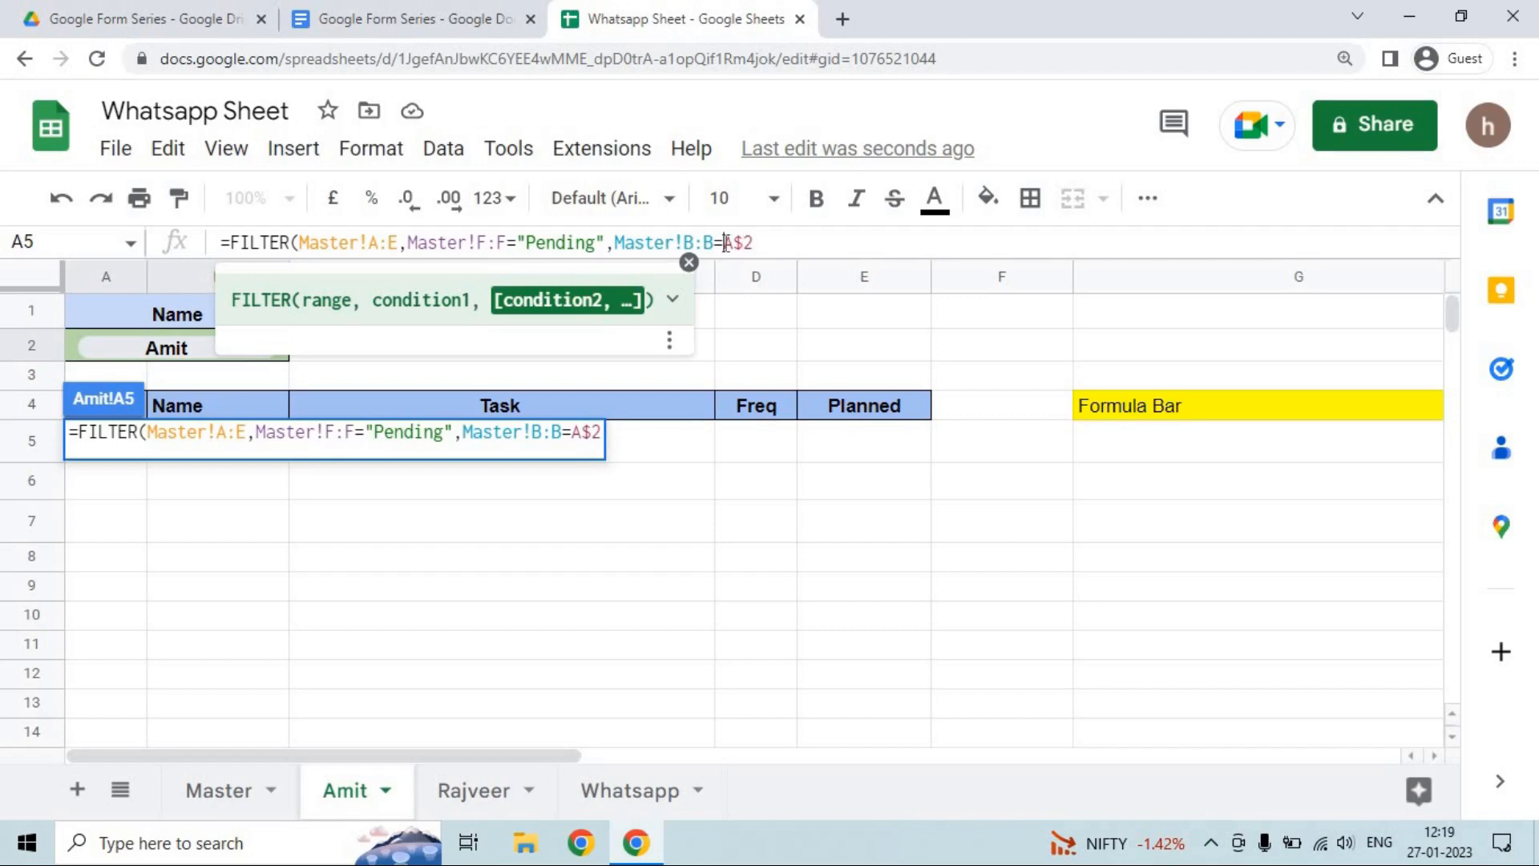
pyautogui.write('$')
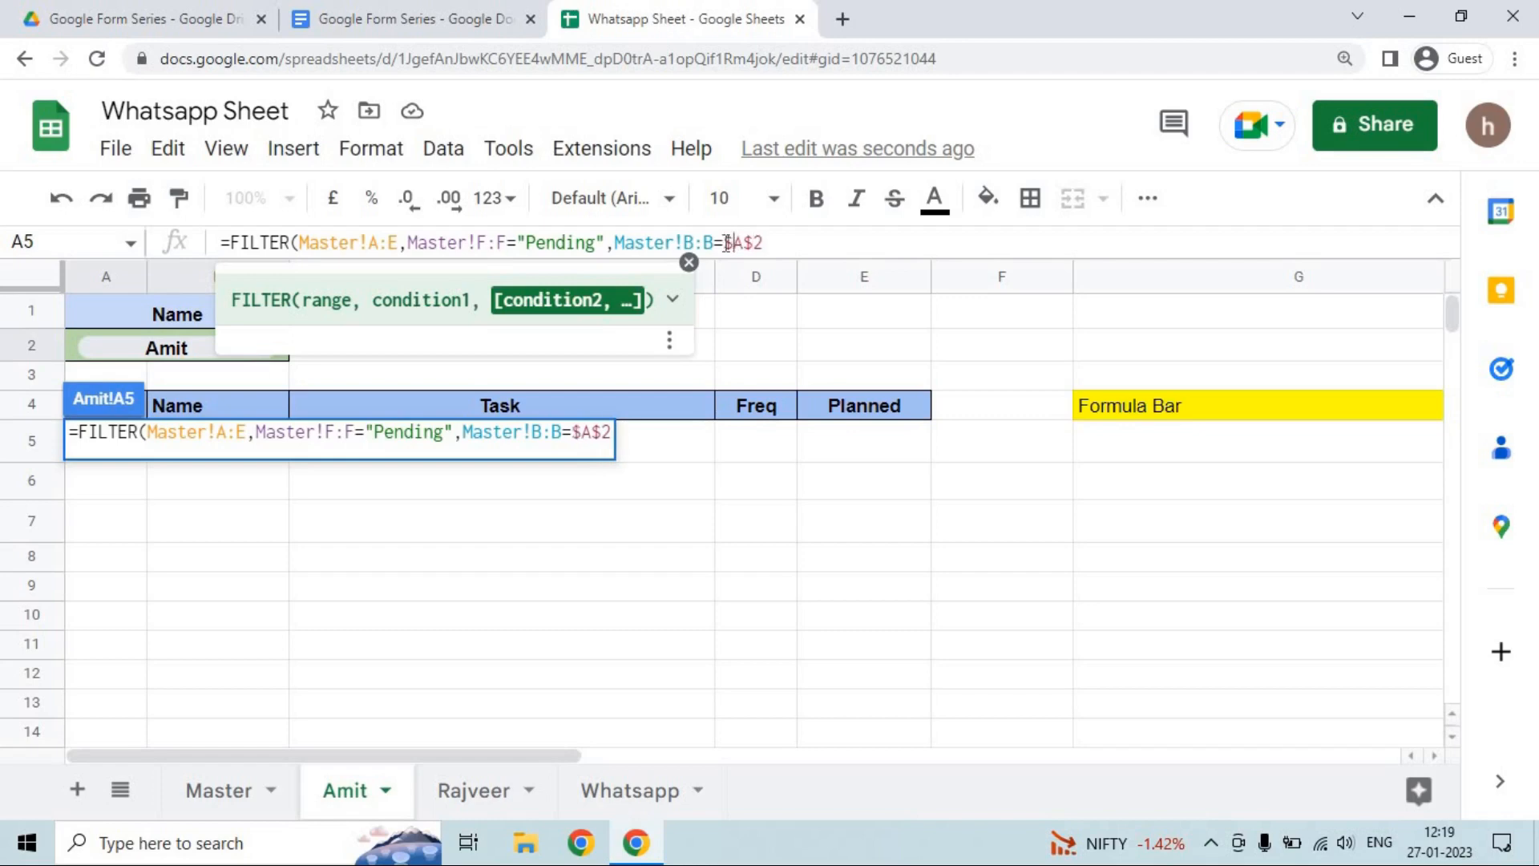
pyautogui.press('Return')
pyautogui.press('Up')
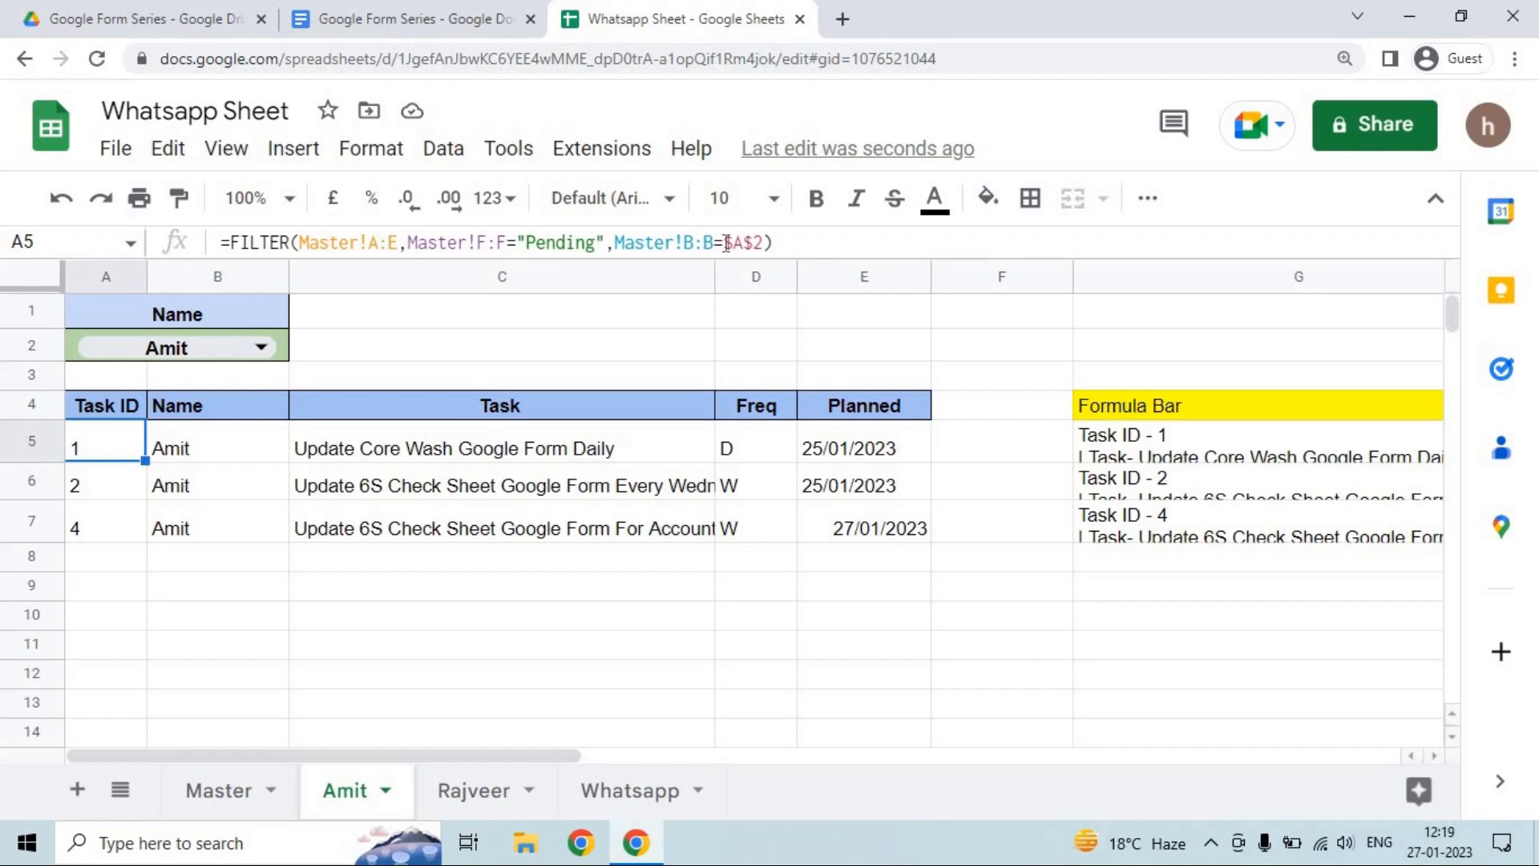
# Select the filtered pending tasks in A5:E7 of the first doer's sheet to review them.
pyautogui.press('Right')
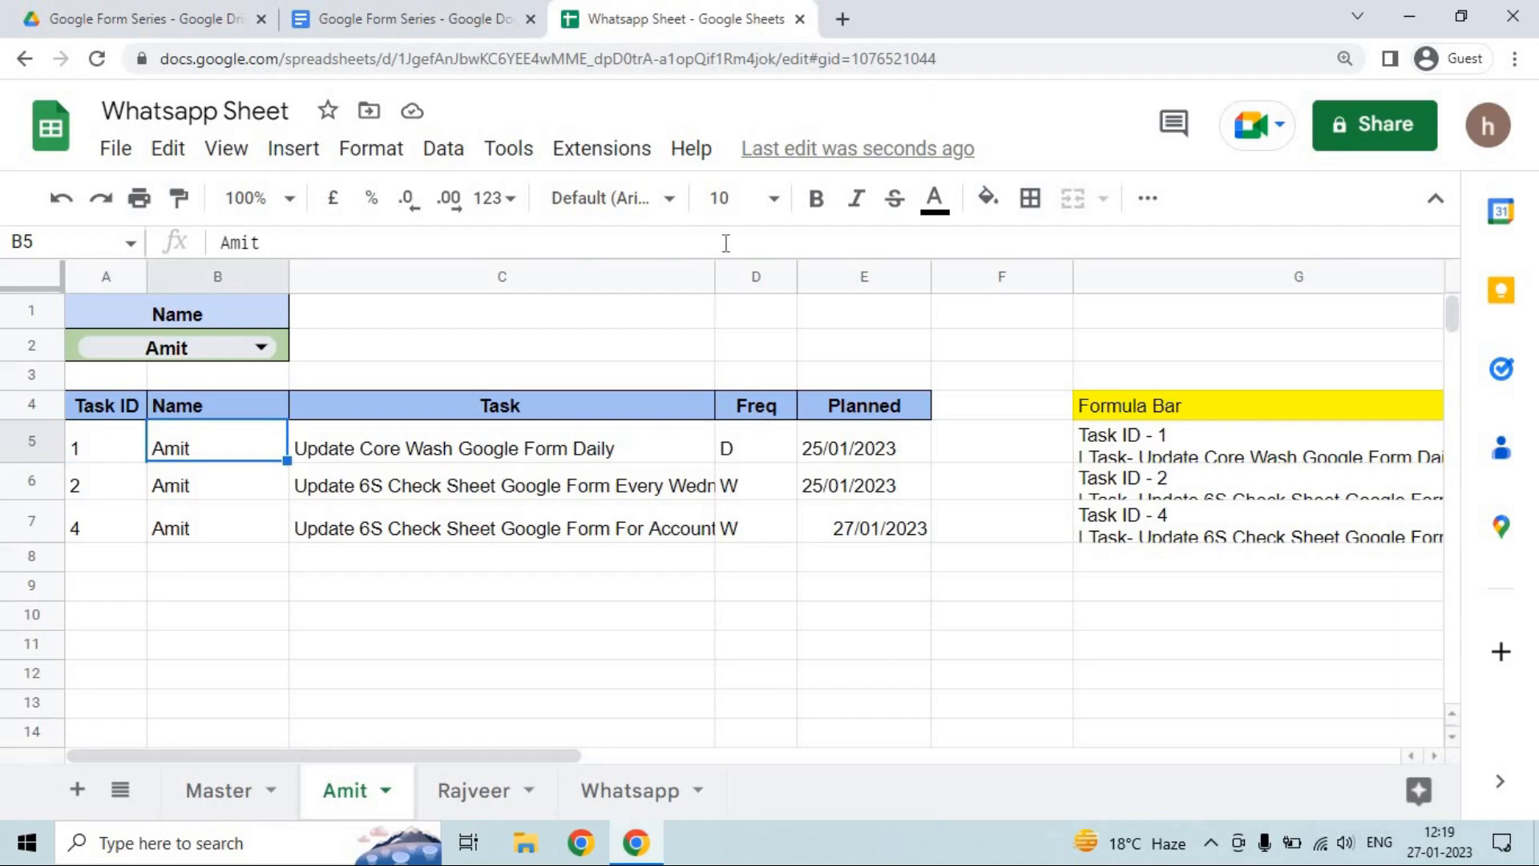
pyautogui.press('Left')
pyautogui.hotkey('shift', 'Down')
pyautogui.hotkey('shift', 'Down')
pyautogui.hotkey('shift', 'Right')
pyautogui.hotkey('shift', 'Right')
pyautogui.hotkey('shift', 'Right')
pyautogui.hotkey('shift', 'Right')
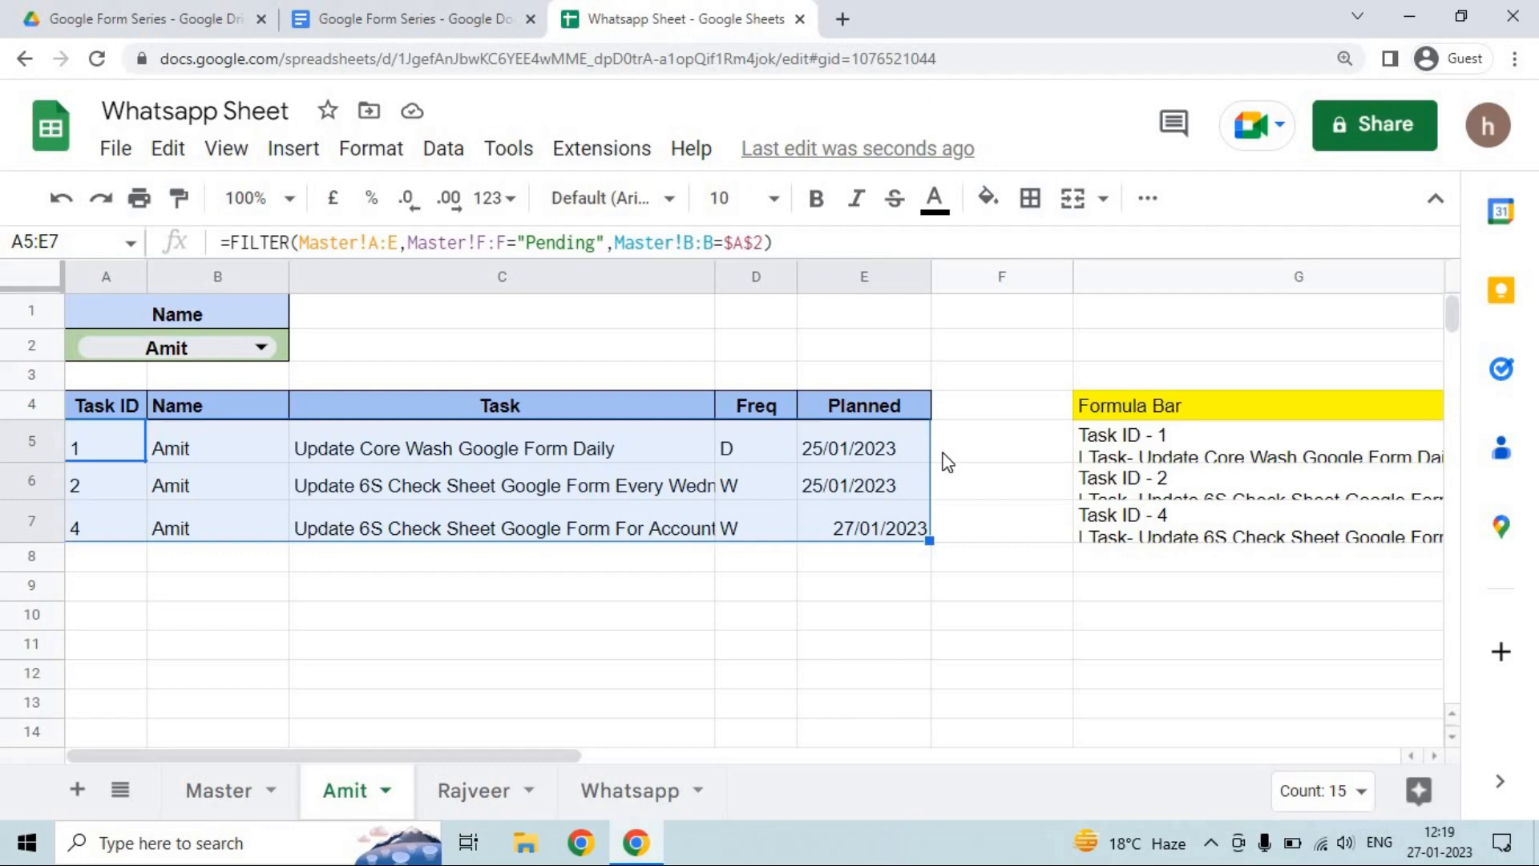
# Select the message formula in G5, enlarge the formula display to read all its lines, and increase the height of row 5.
pyautogui.press('Right')
pyautogui.press('Right')
pyautogui.press('Right')
pyautogui.press('Right')
pyautogui.press('Right')
pyautogui.press('Right')
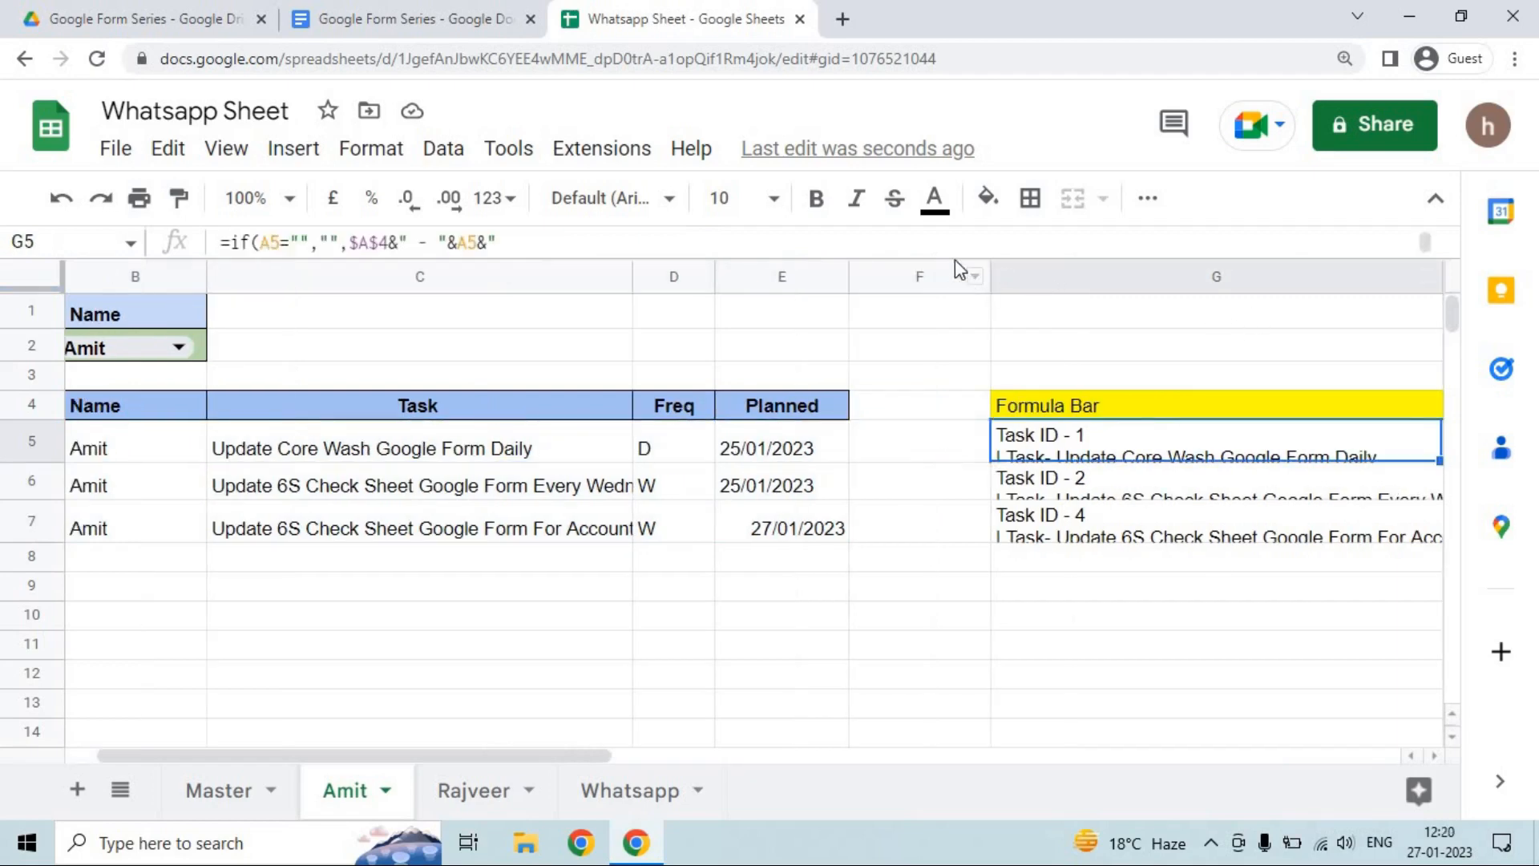
pyautogui.moveTo(950, 258); pyautogui.dragTo(964, 372)
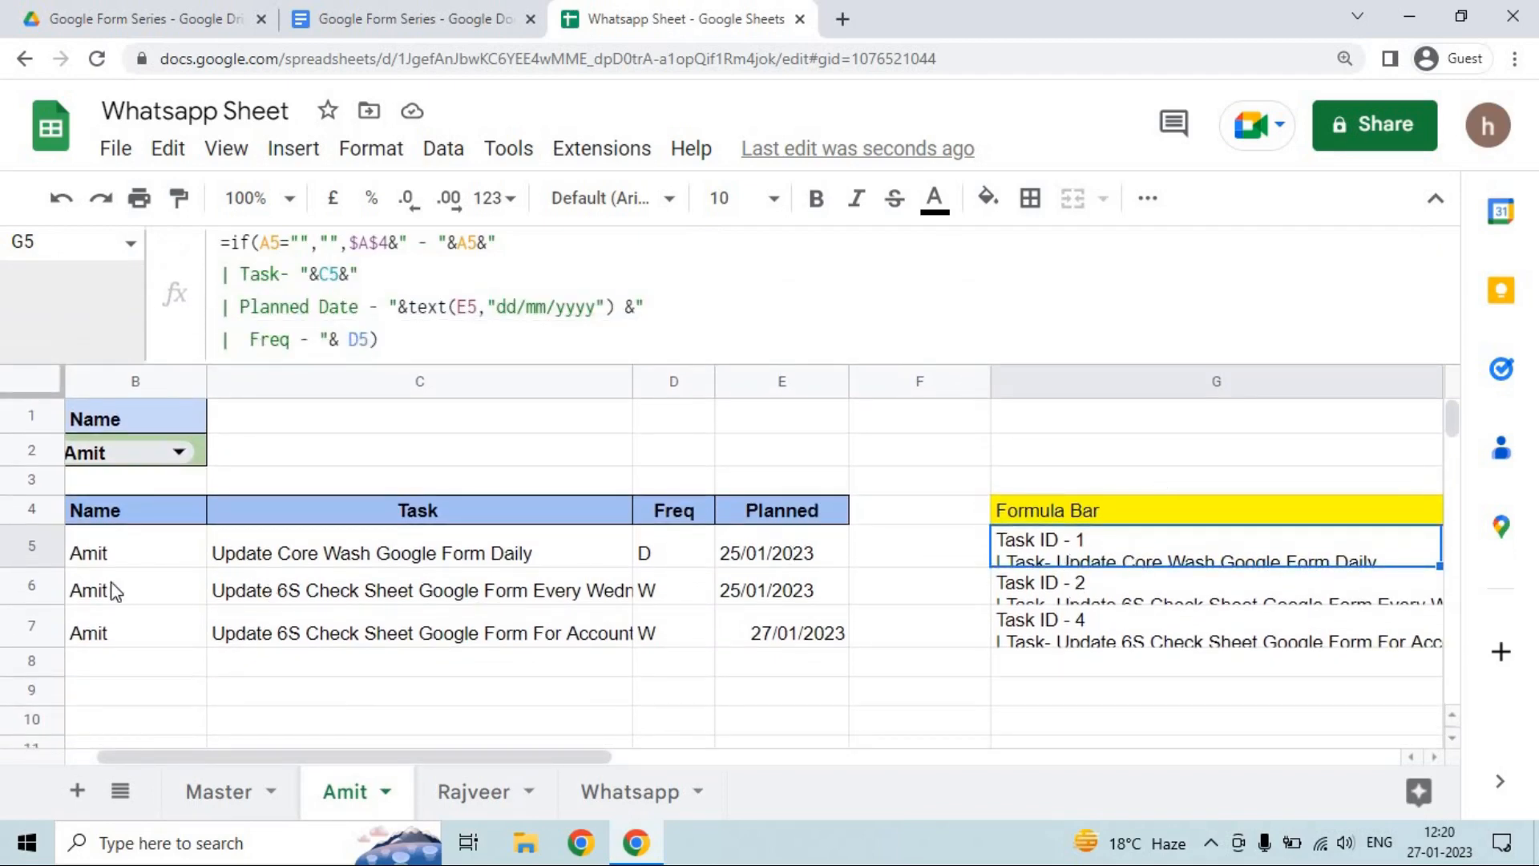
pyautogui.moveTo(53, 561); pyautogui.dragTo(71, 643)
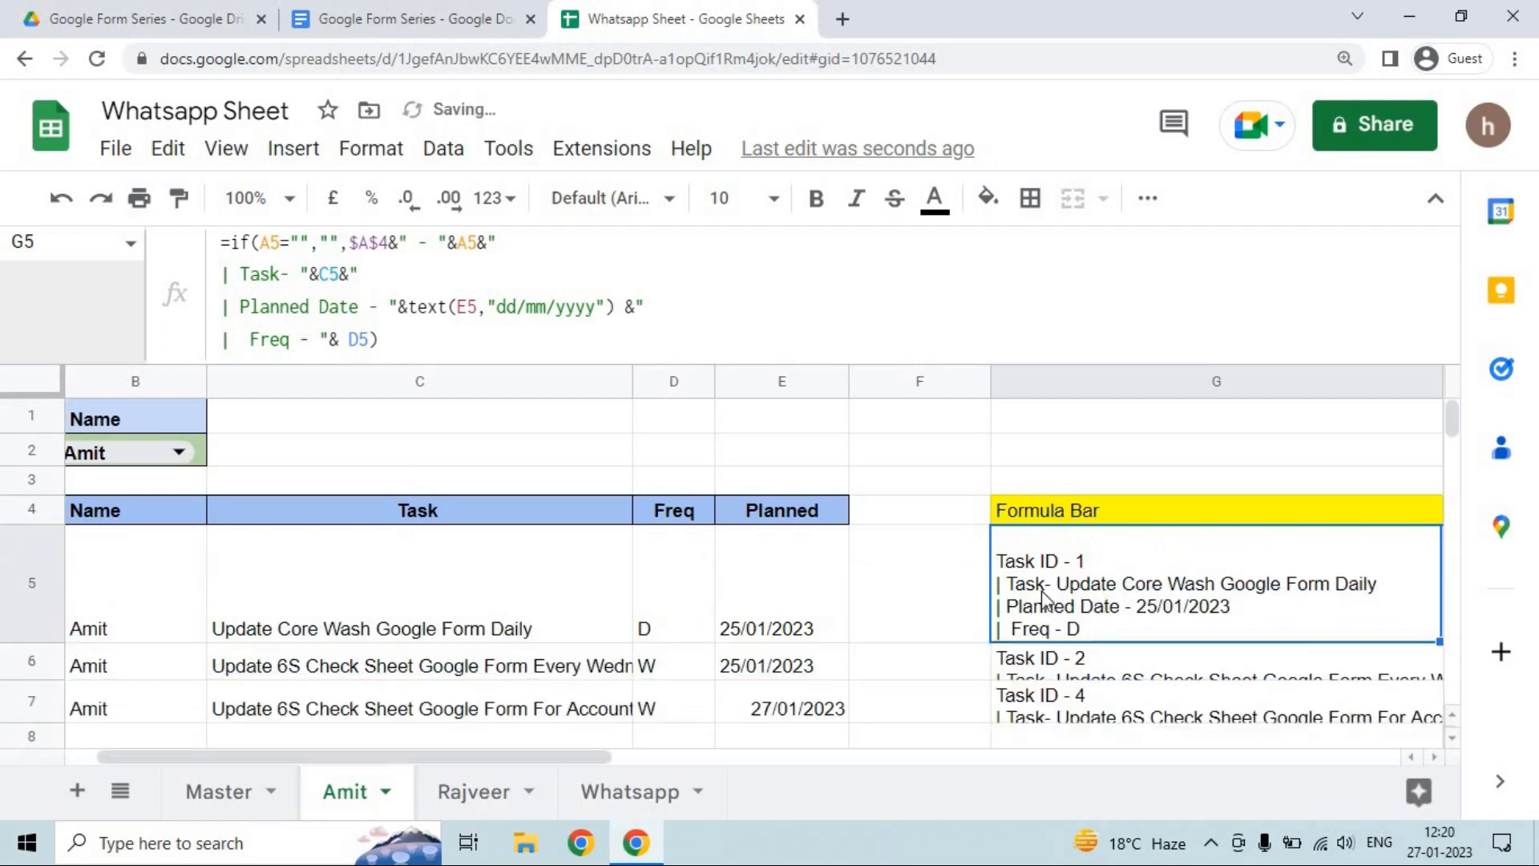
# Delete the message formula in G5 and enter ="Task ID" in its place.
pyautogui.moveTo(567, 756); pyautogui.dragTo(700, 757)
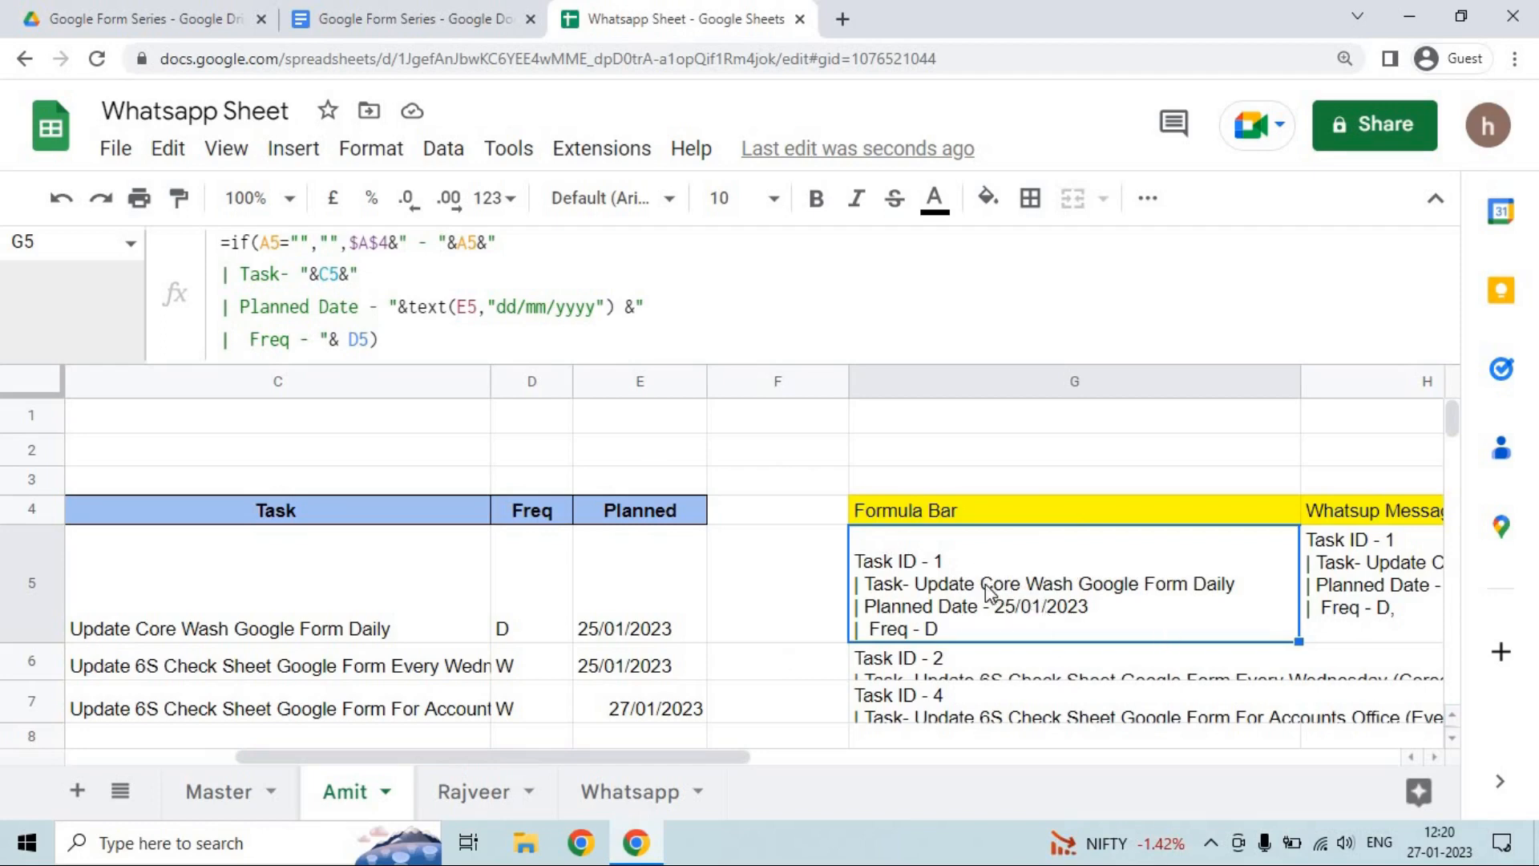
pyautogui.press('Delete')
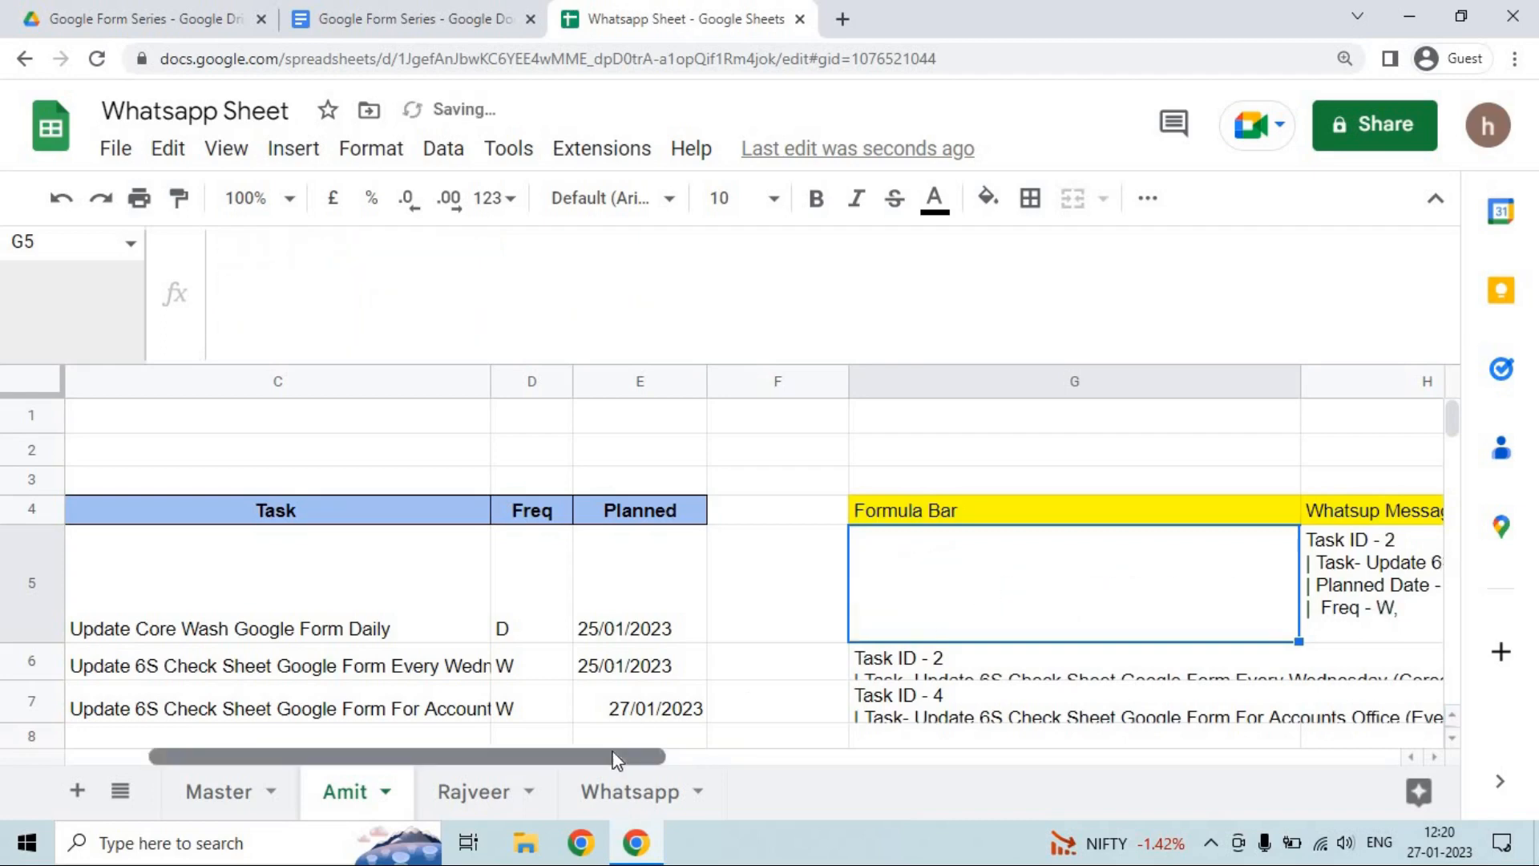
pyautogui.moveTo(617, 759); pyautogui.dragTo(481, 768)
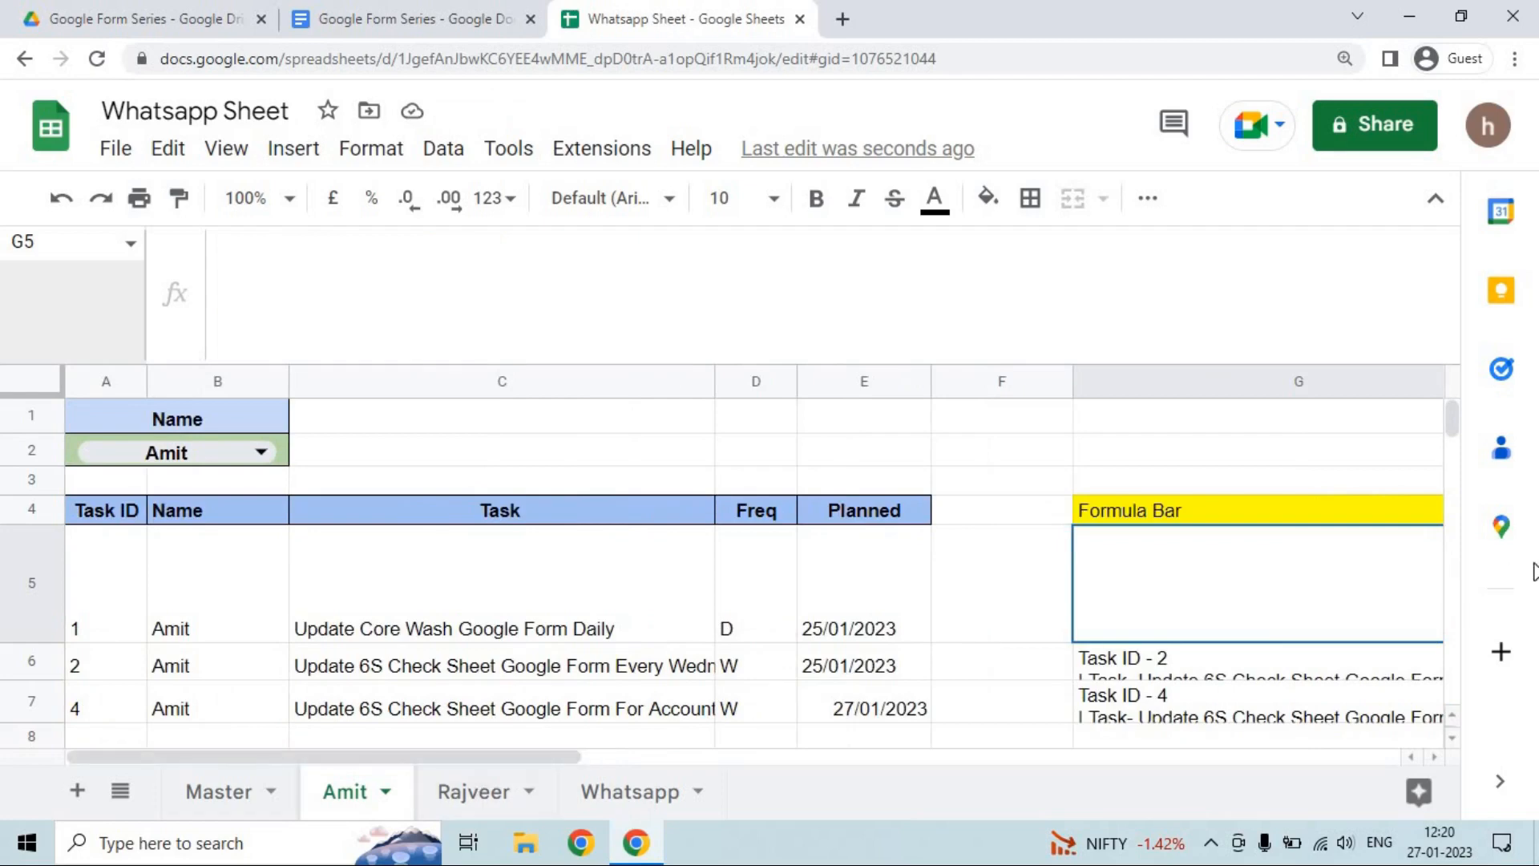
pyautogui.doubleClick(1337, 579)
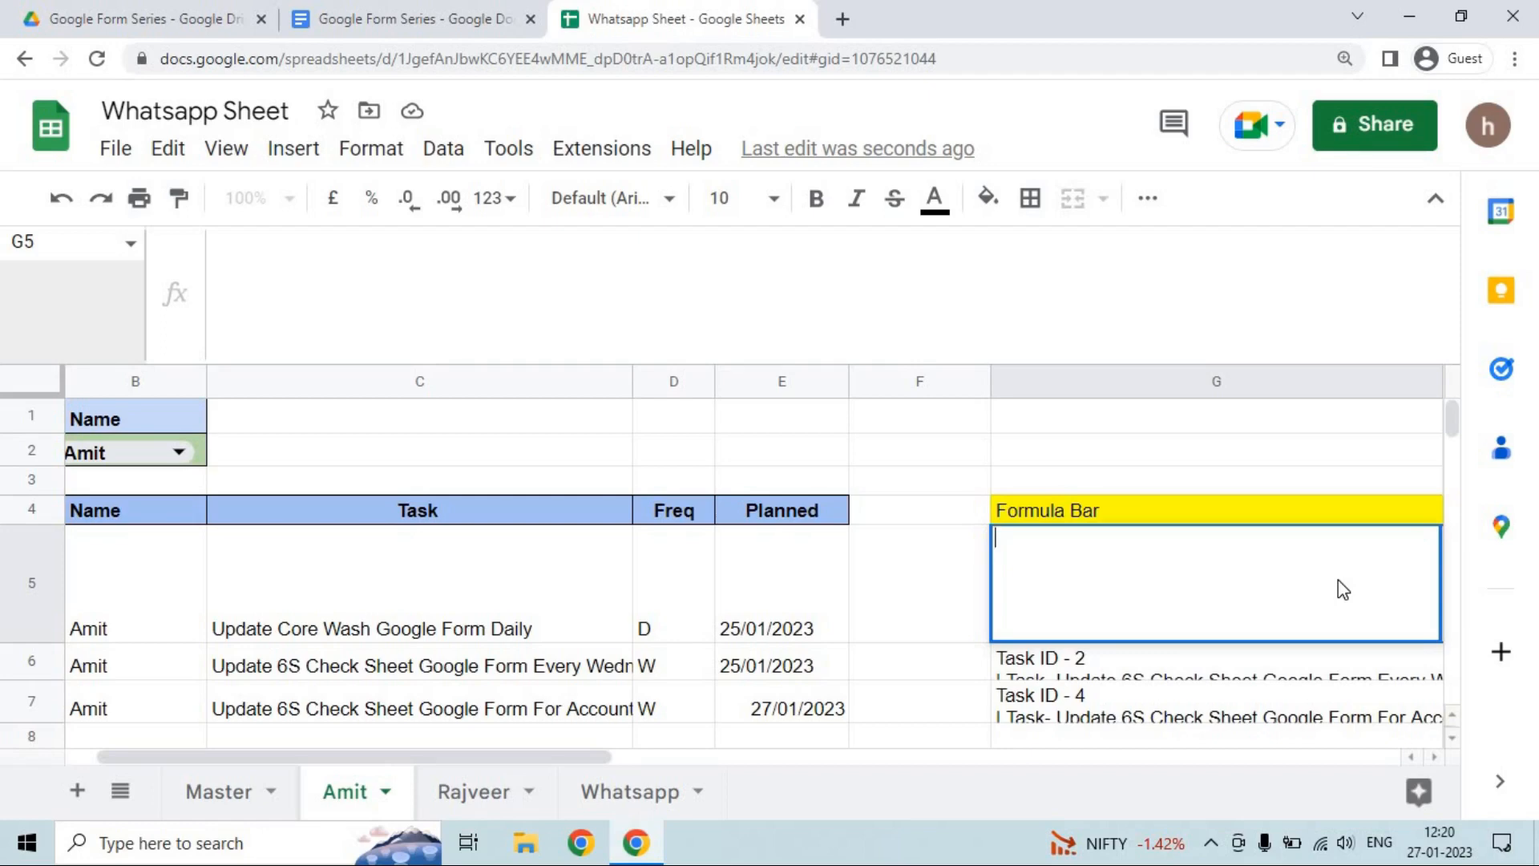
pyautogui.write('=')
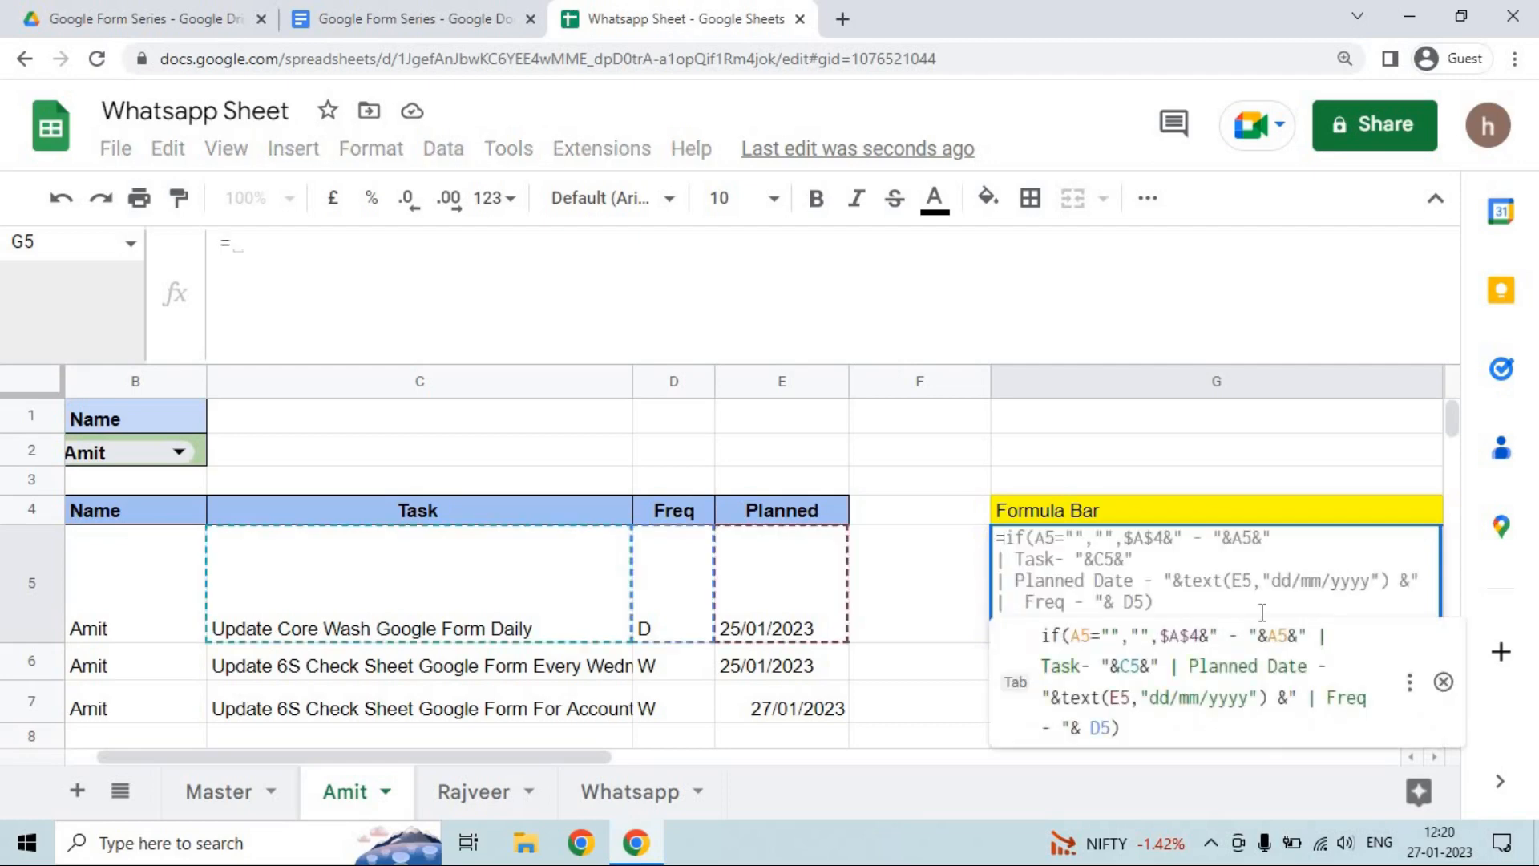
pyautogui.moveTo(601, 756); pyautogui.dragTo(435, 775)
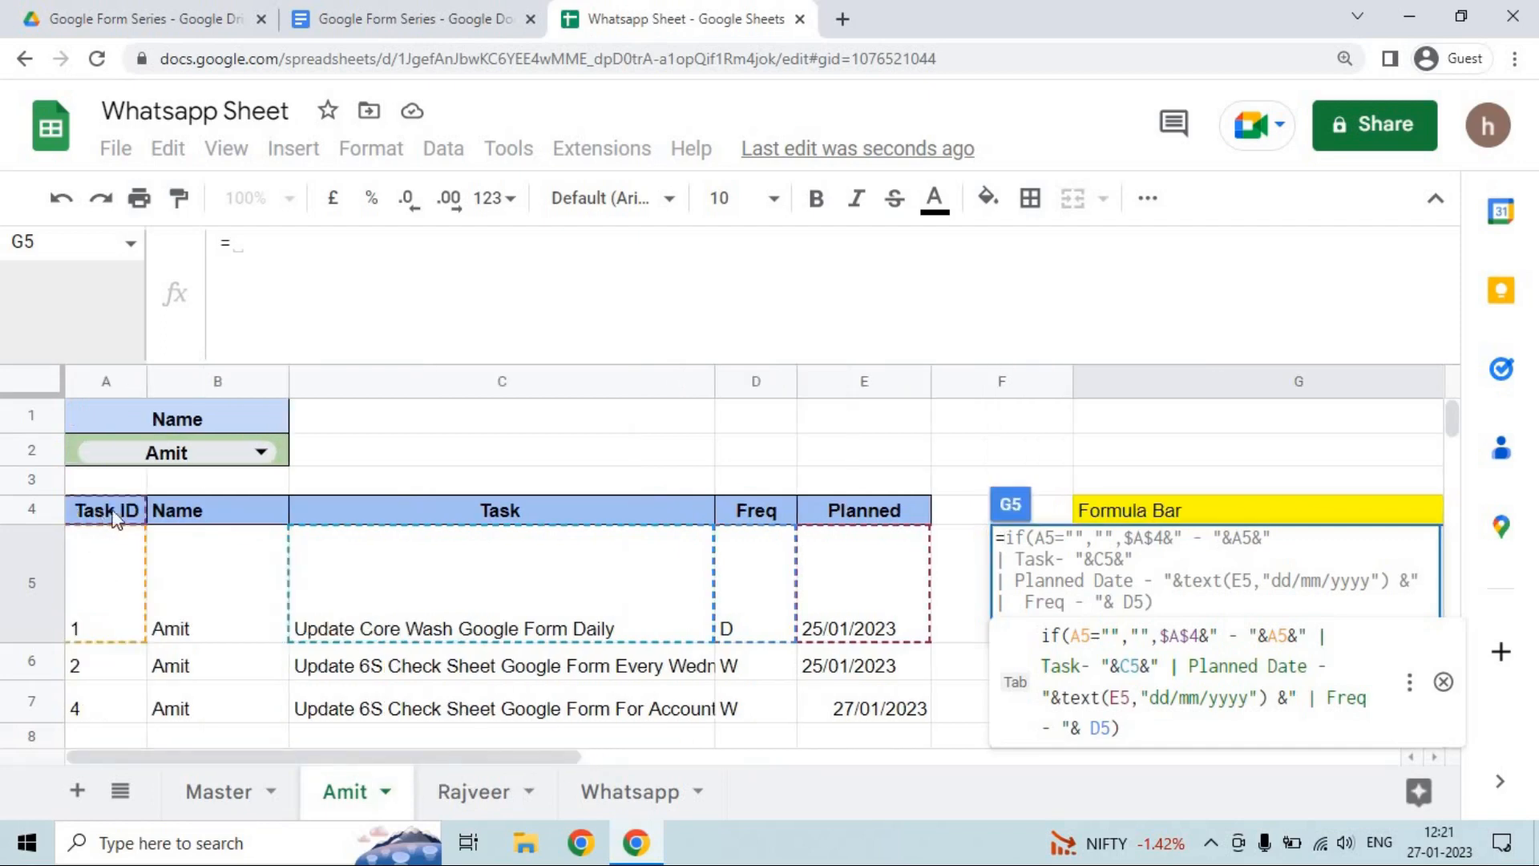
pyautogui.write('"Tas')
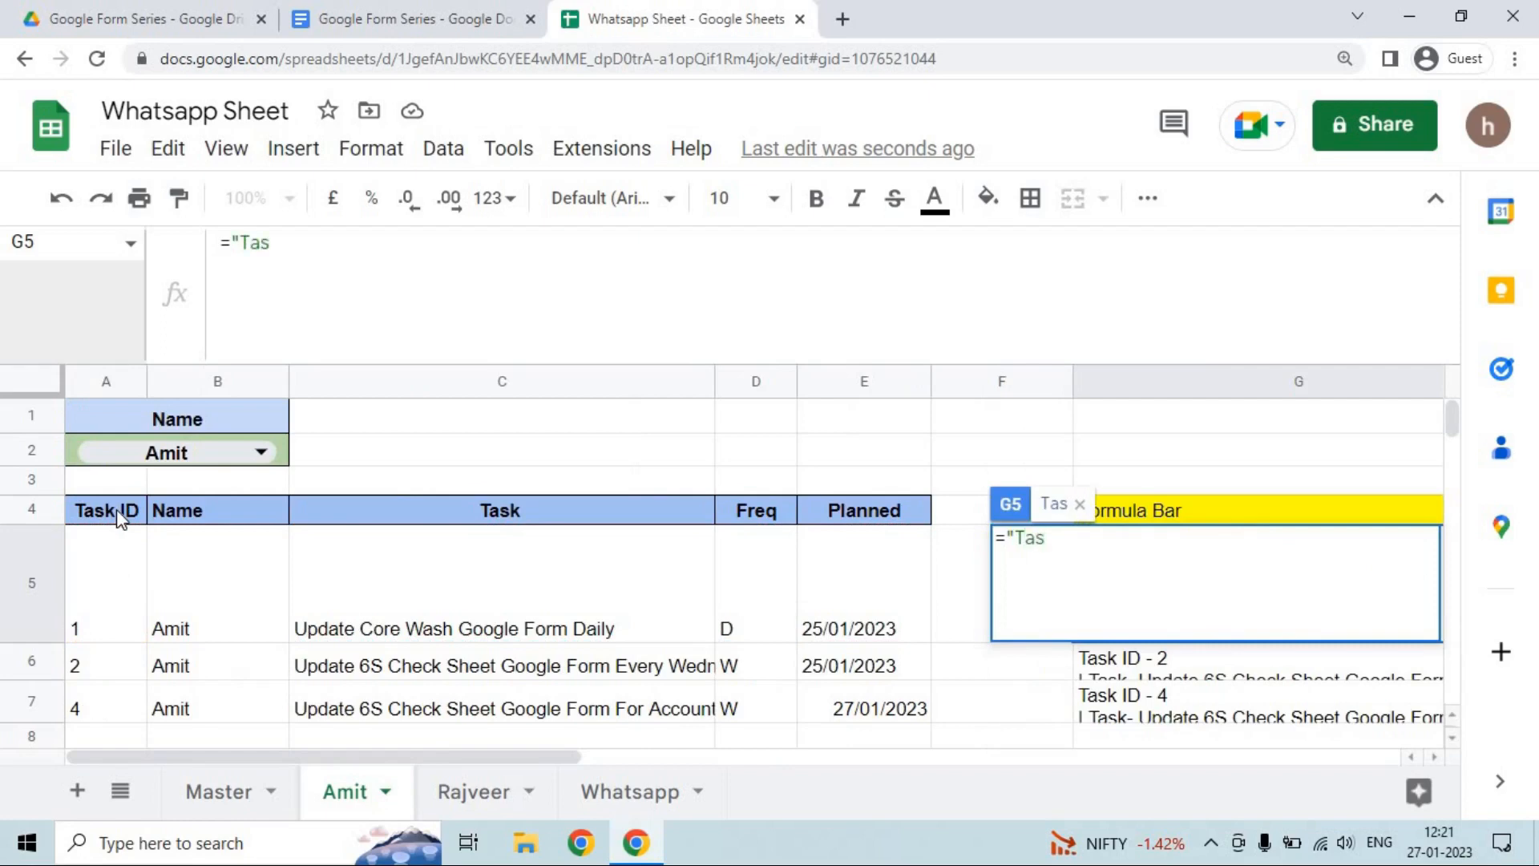
pyautogui.write('k ID')
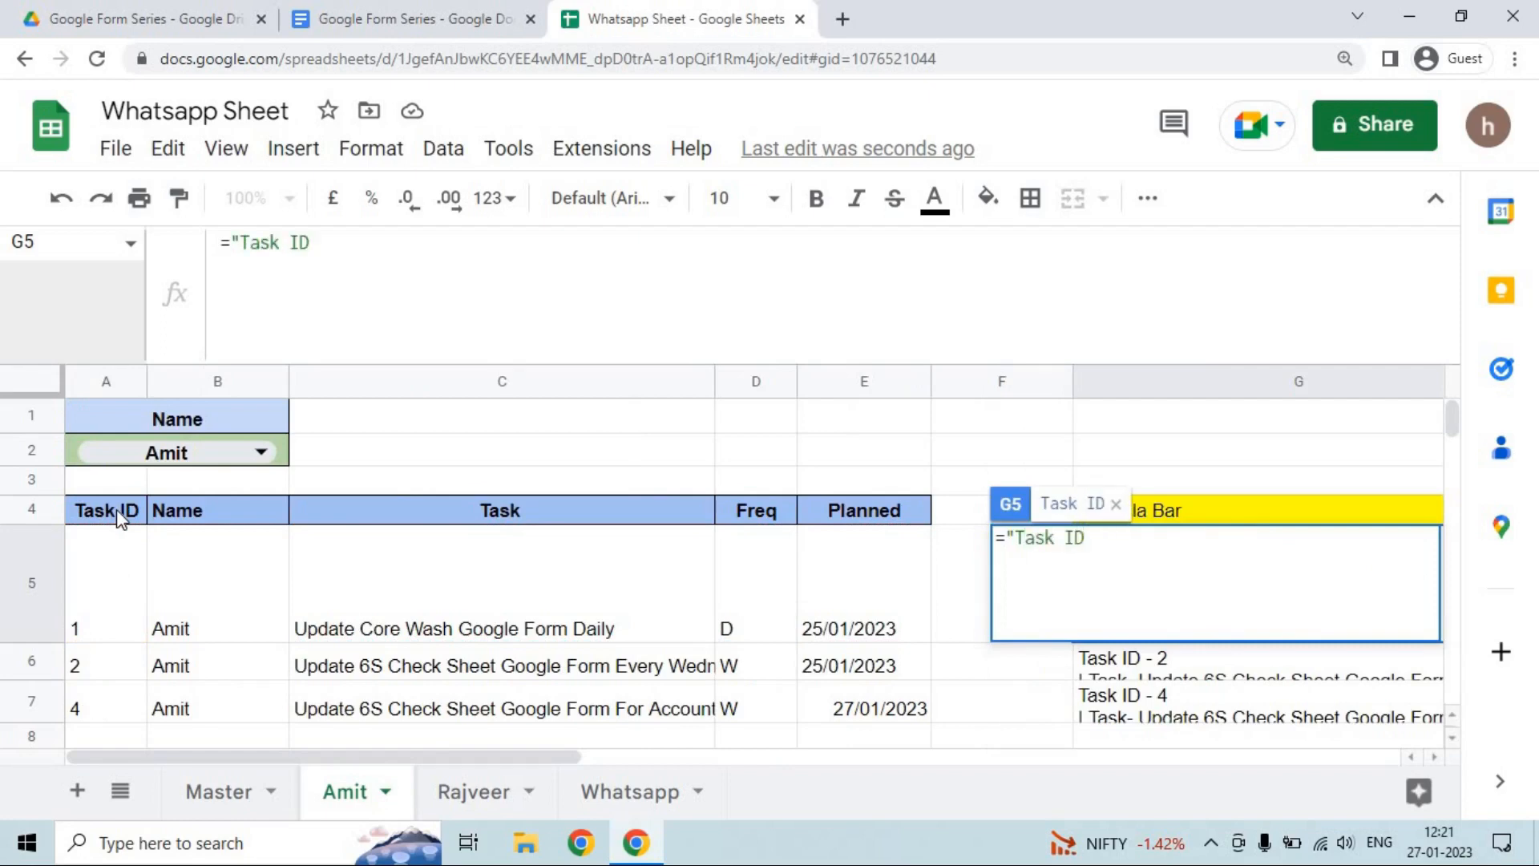
pyautogui.write('"')
pyautogui.press('Return')
pyautogui.press('Up')
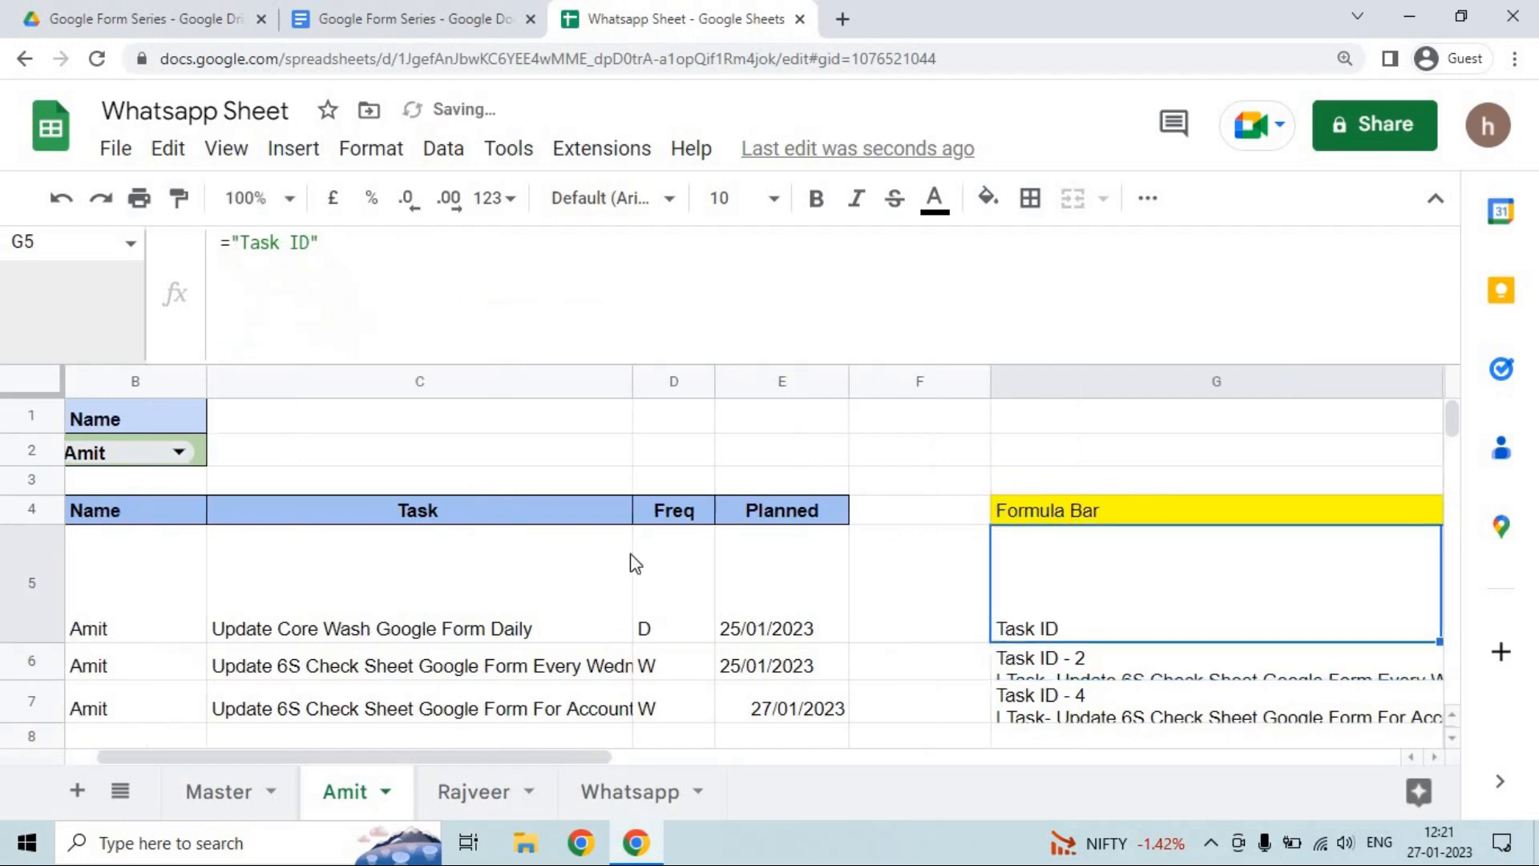
# Extend the formula in G5 to ="Task ID- "&A5, joining the label with the first task's ID.
pyautogui.doubleClick(1114, 615)
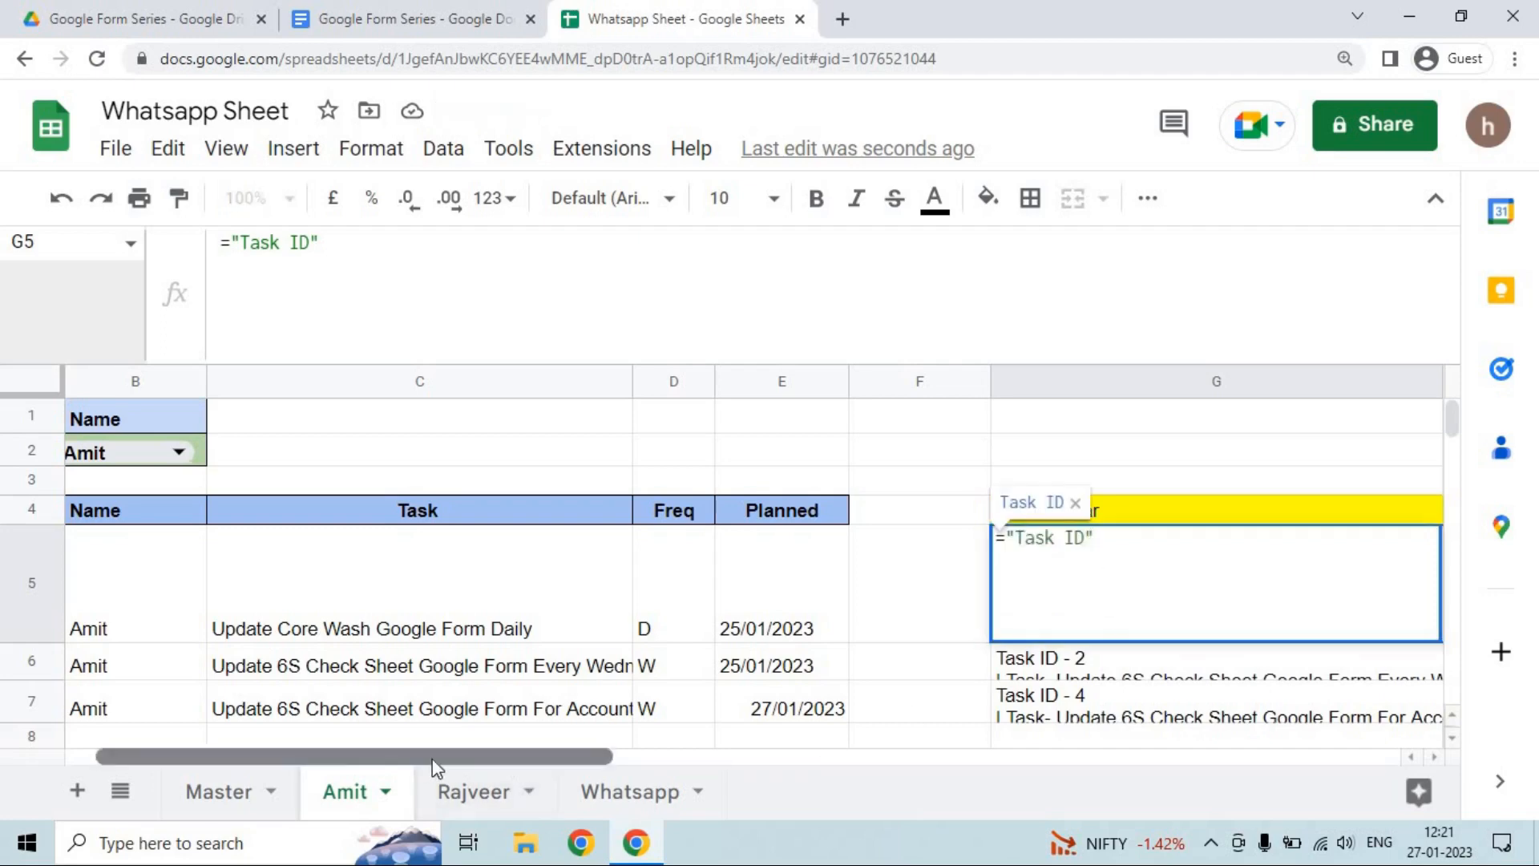
pyautogui.moveTo(432, 766); pyautogui.dragTo(350, 764)
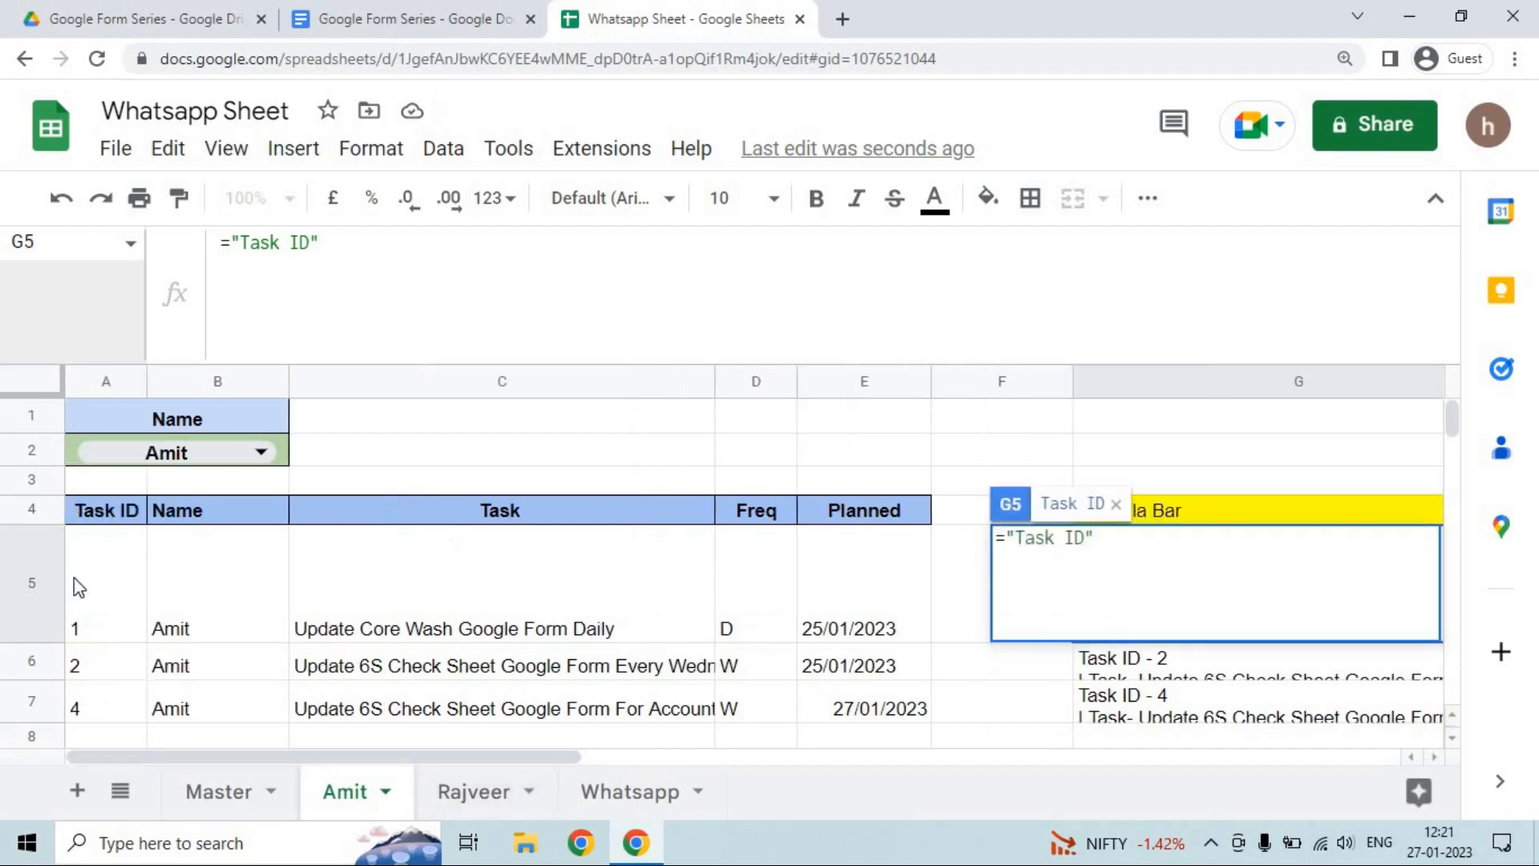
pyautogui.click(336, 244)
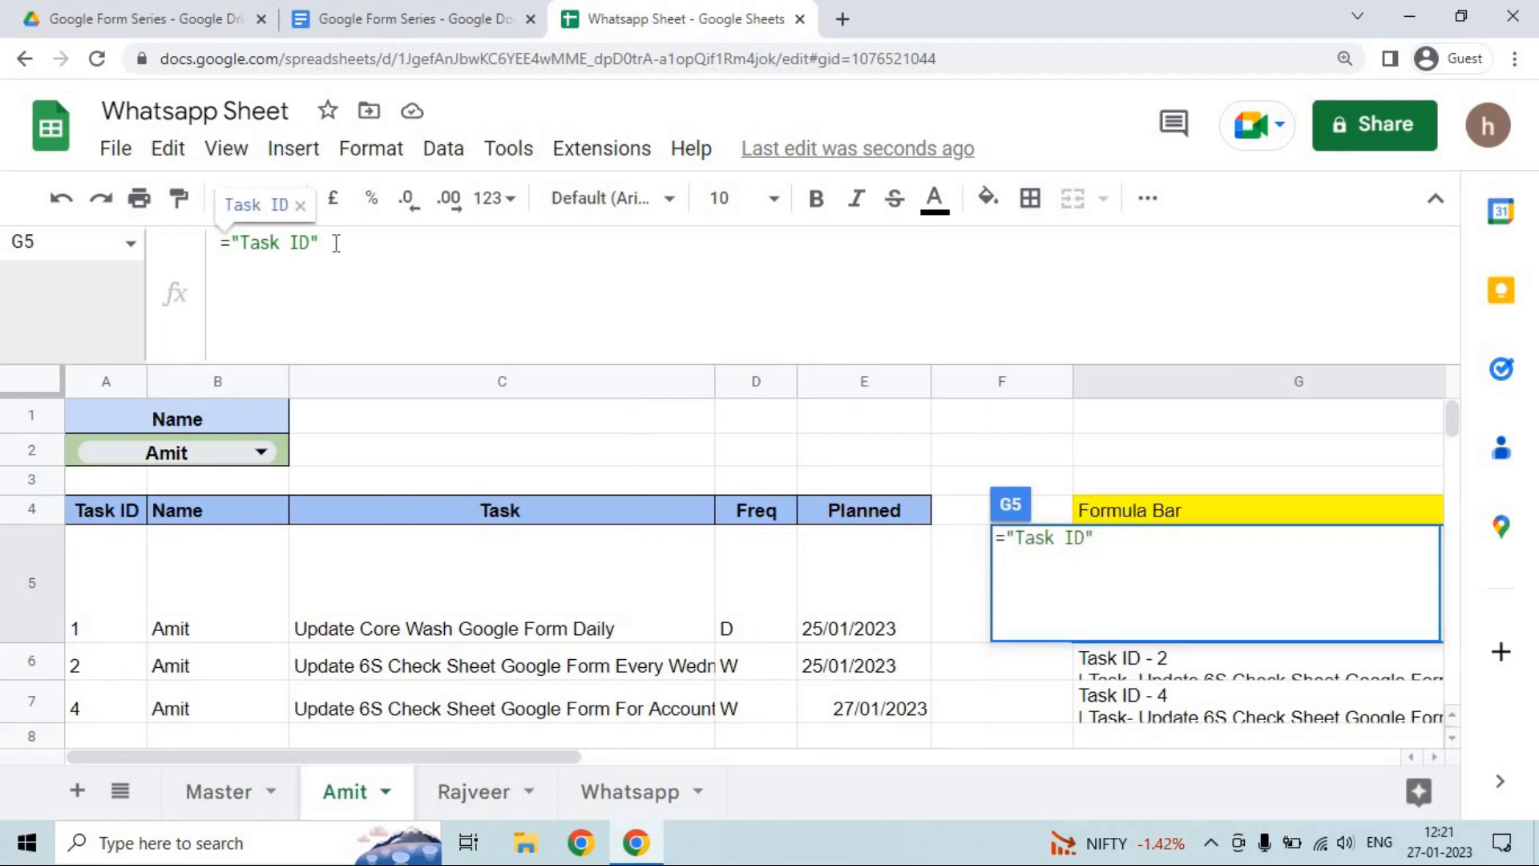
pyautogui.write('&')
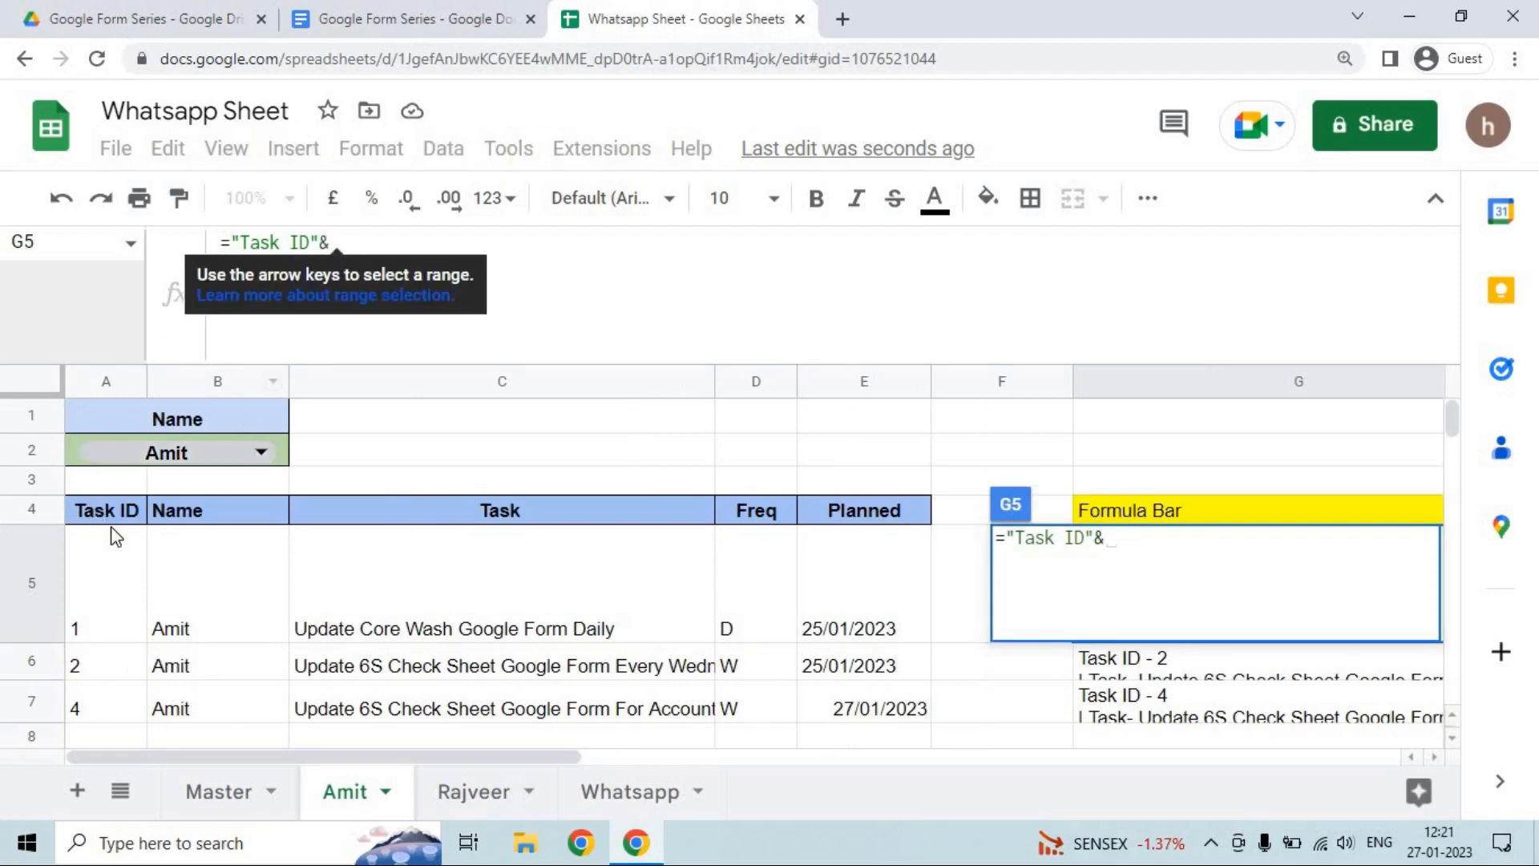
pyautogui.click(116, 573)
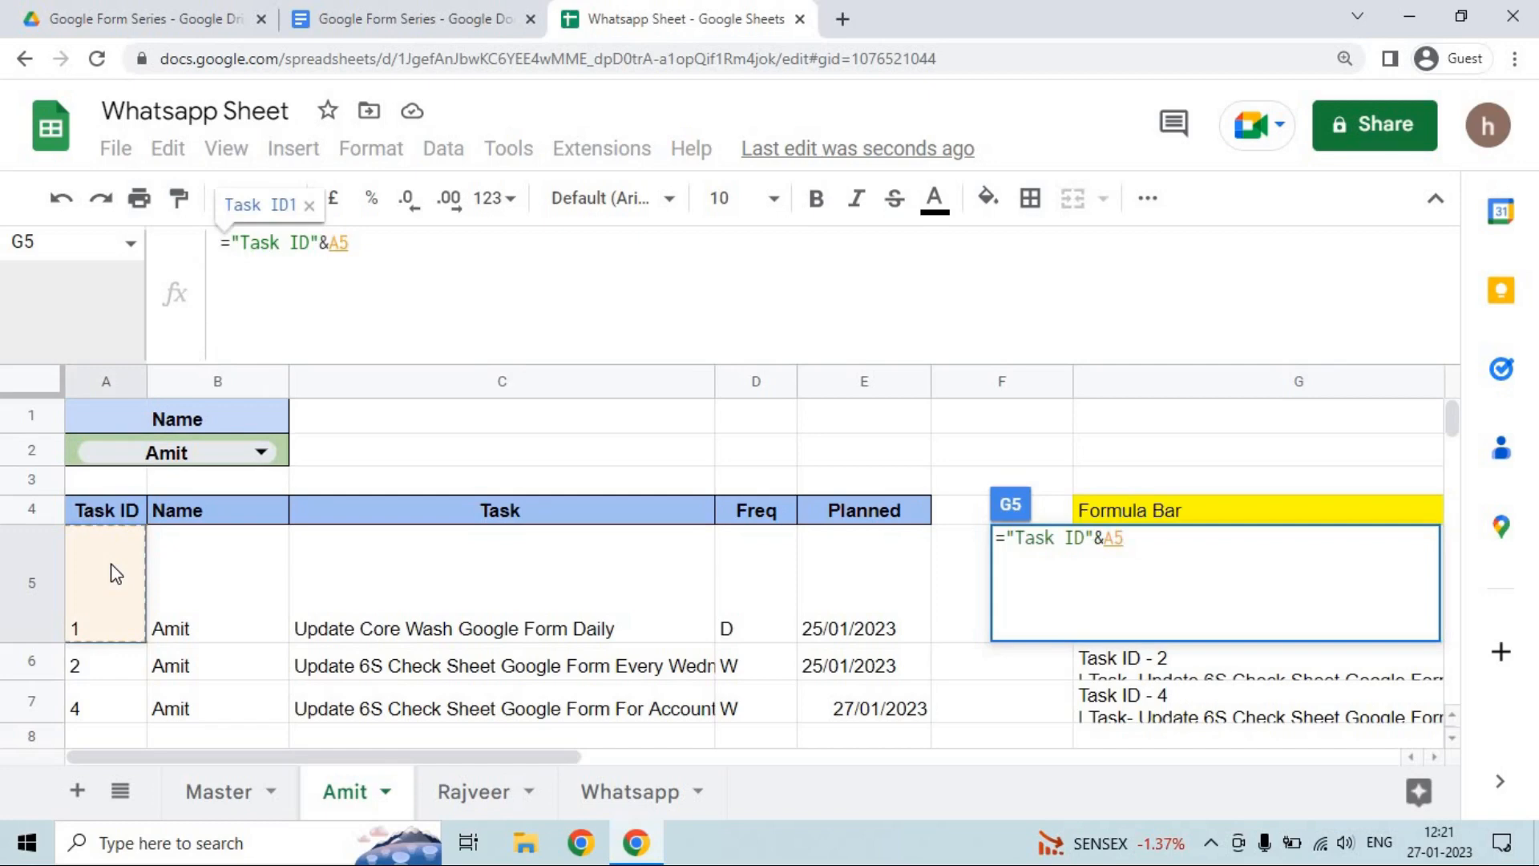
pyautogui.click(1084, 537)
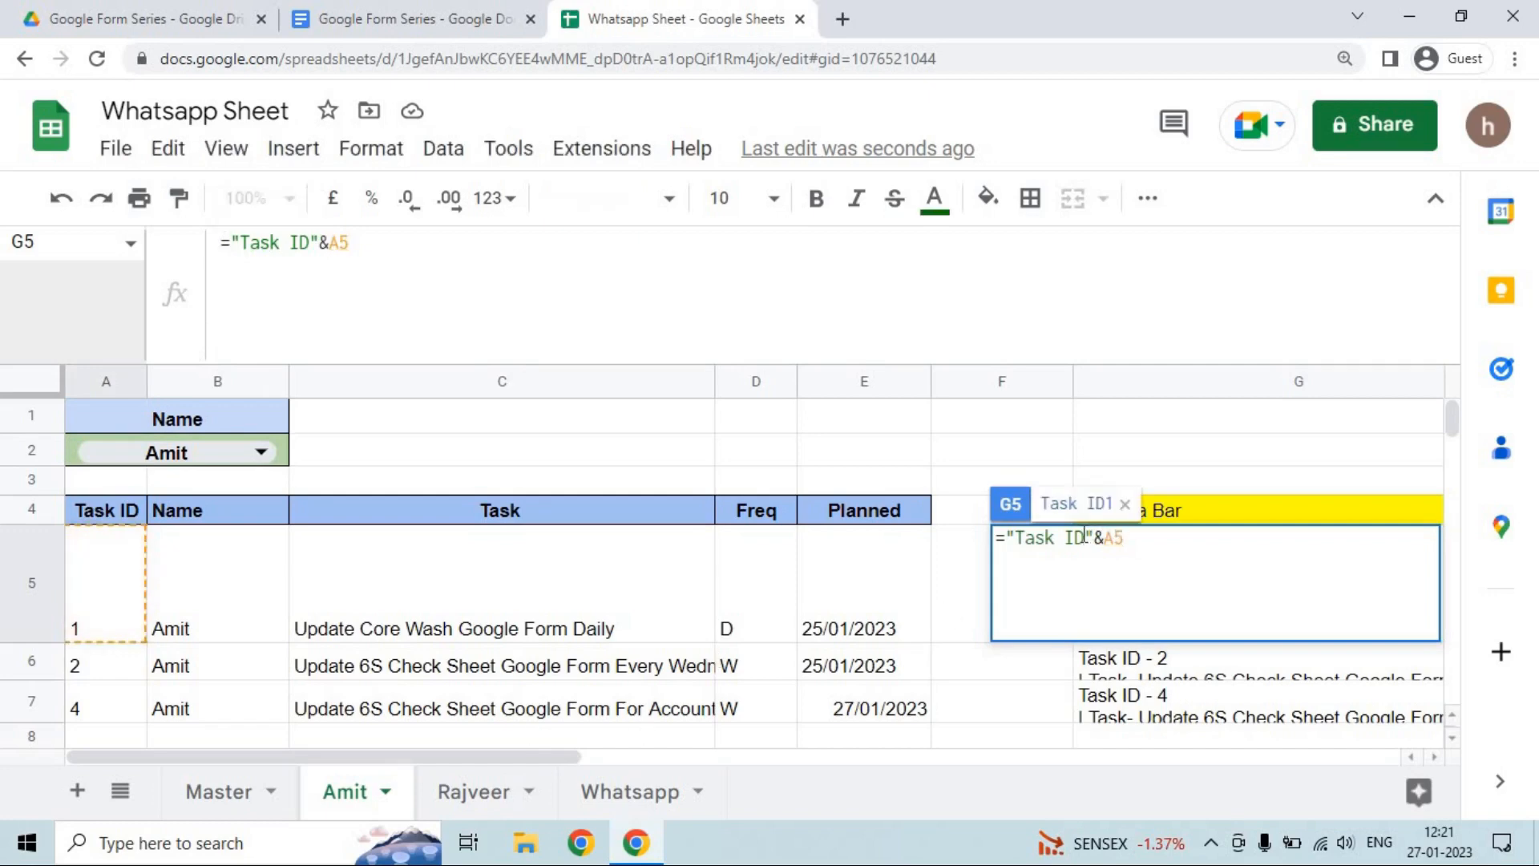
pyautogui.write('-')
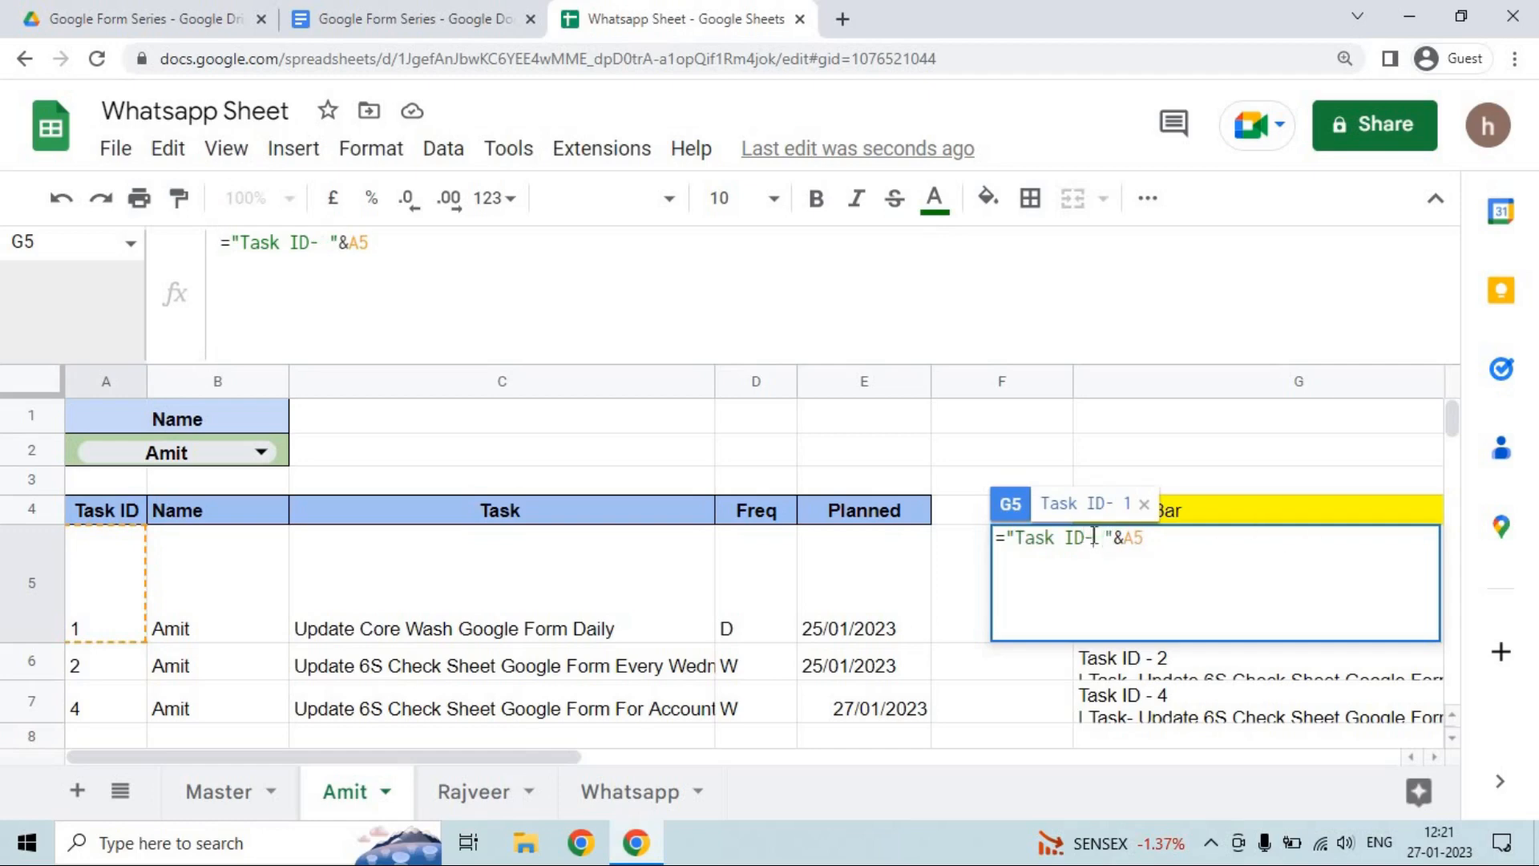
pyautogui.press('BackSpace')
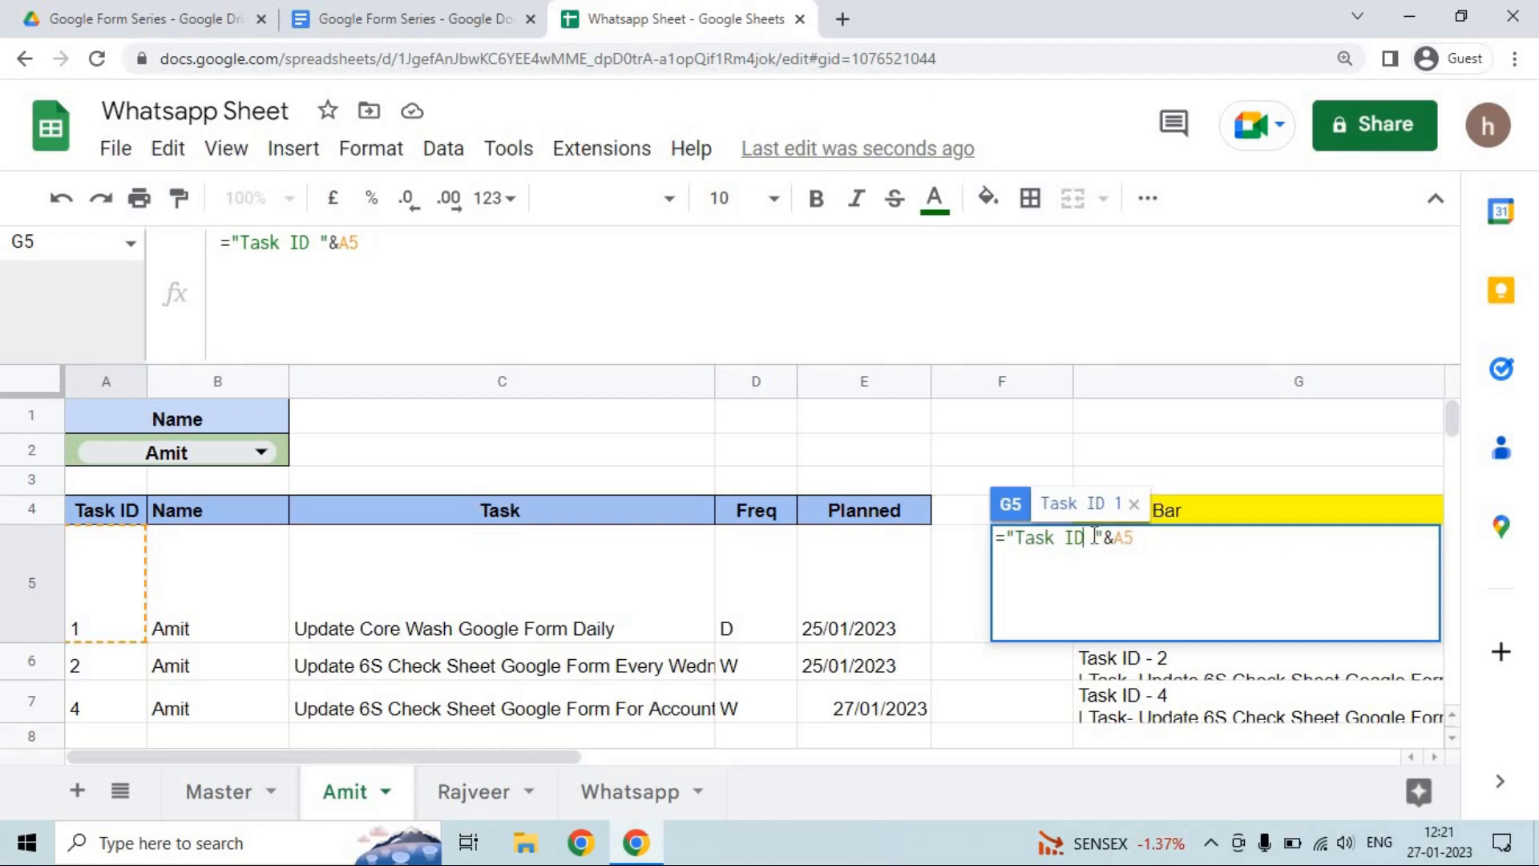
pyautogui.write('-')
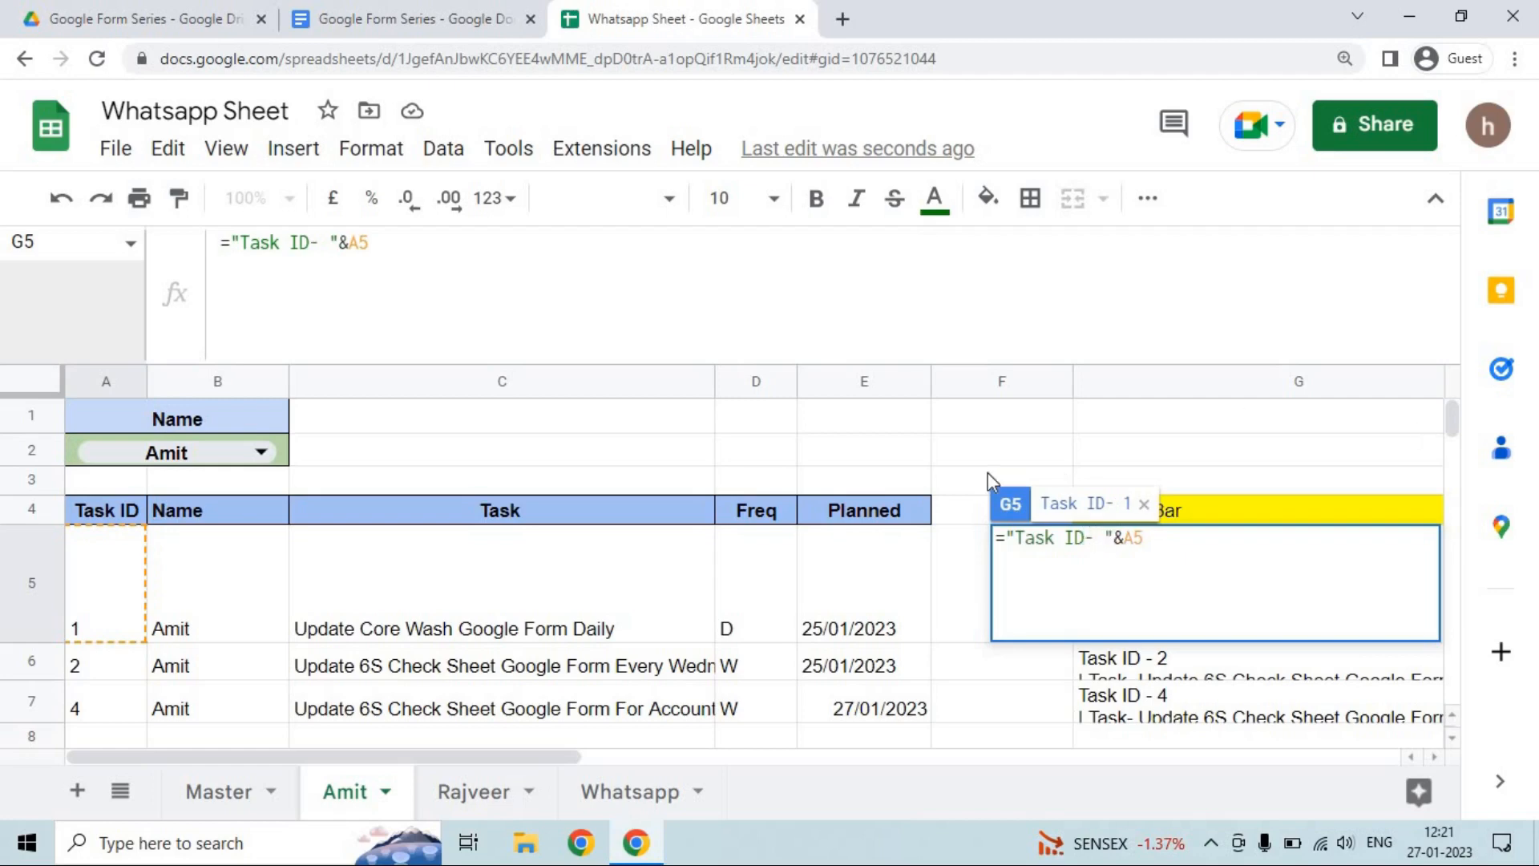
pyautogui.press('Return')
pyautogui.press('Up')
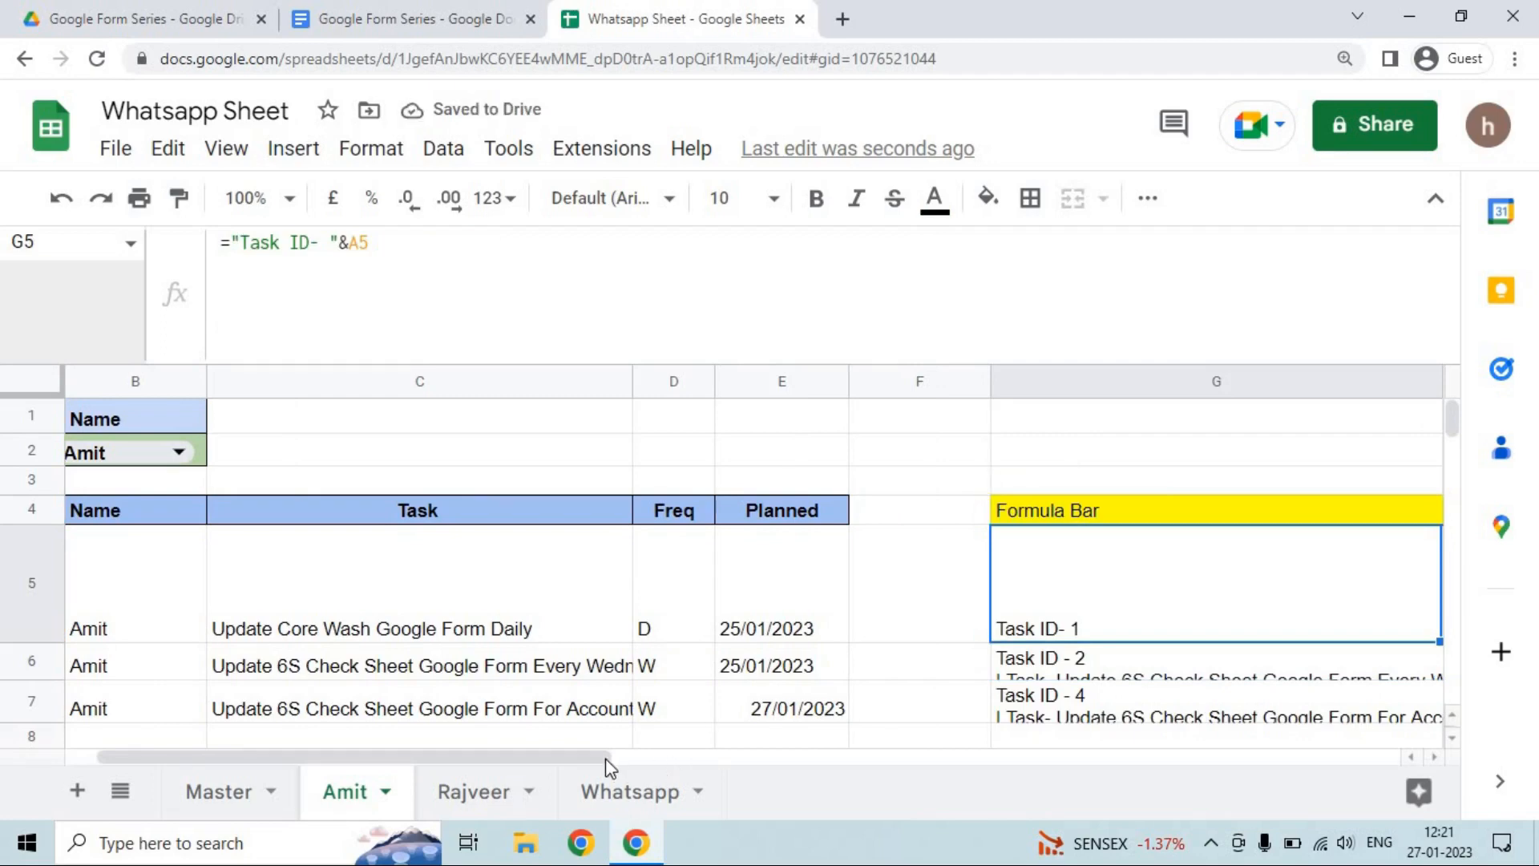
# Extend the message formula in G5 with &"Name"&B5 so it joins the doer's name after the task ID.
pyautogui.moveTo(588, 758); pyautogui.dragTo(544, 775)
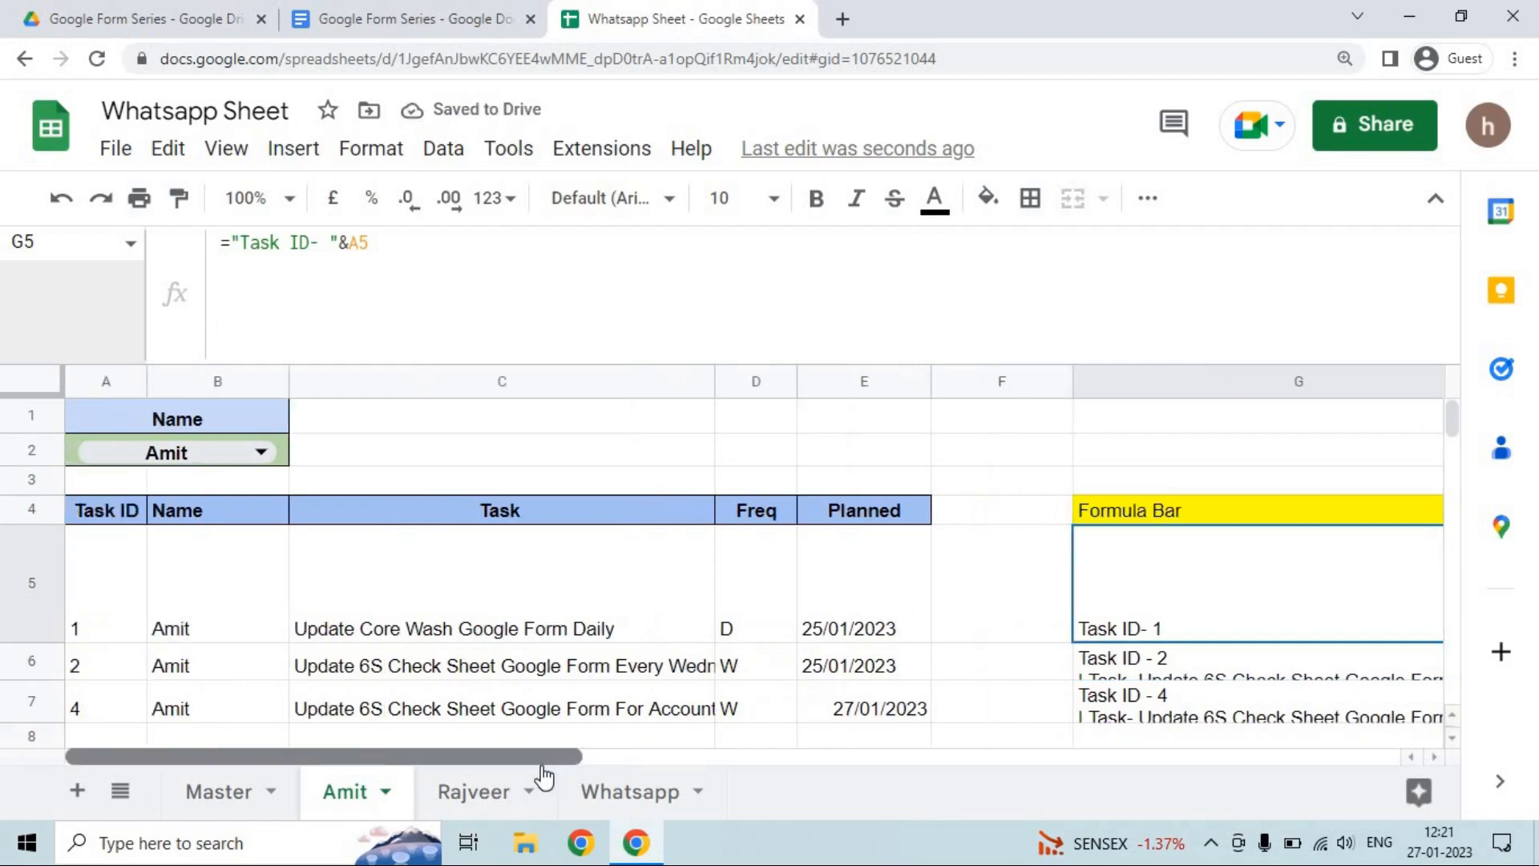
pyautogui.doubleClick(1200, 613)
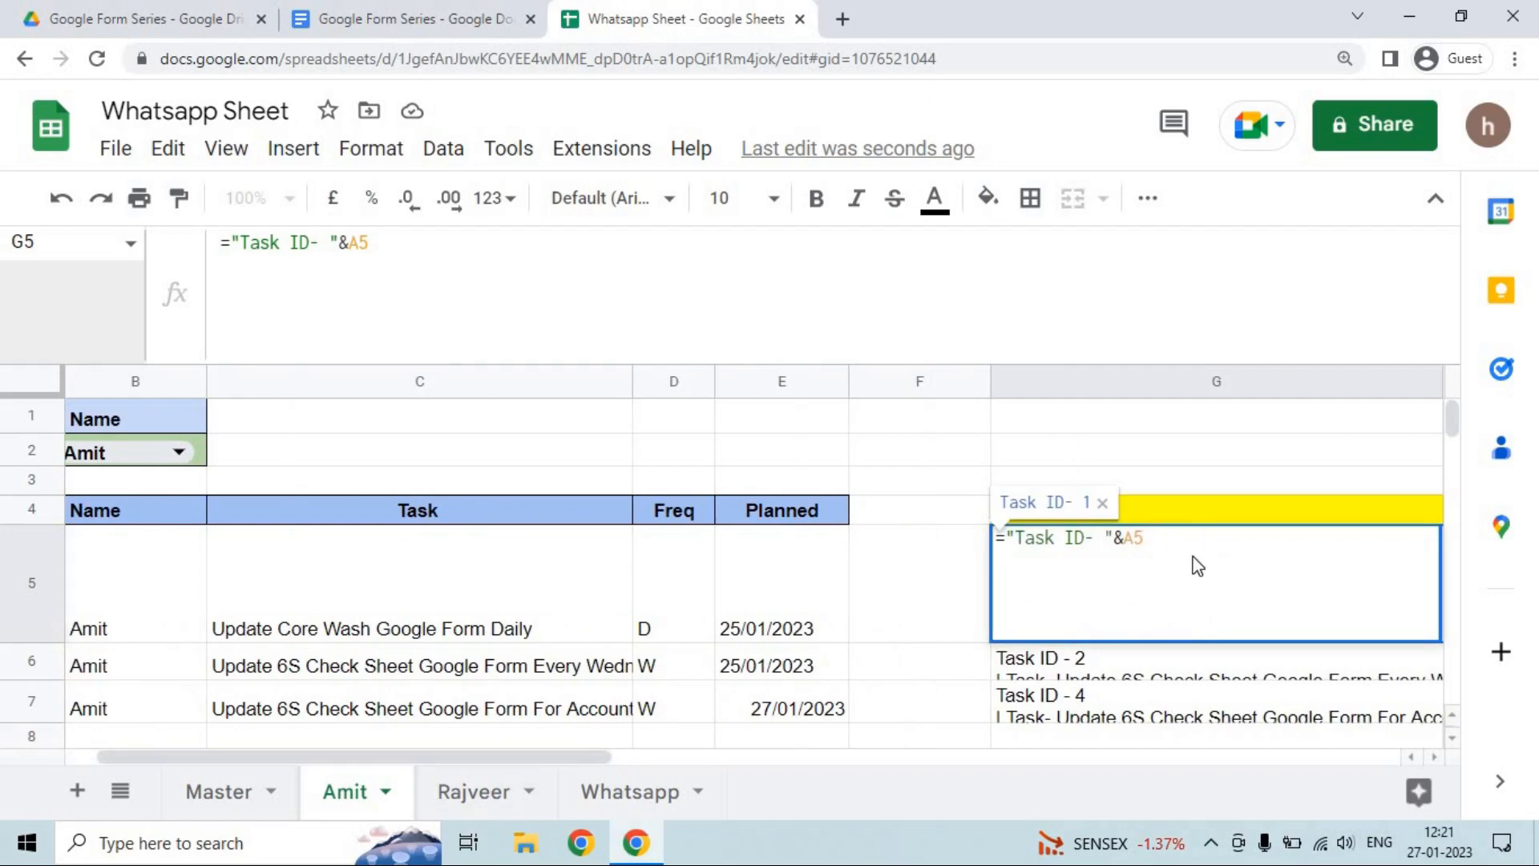
pyautogui.write('&')
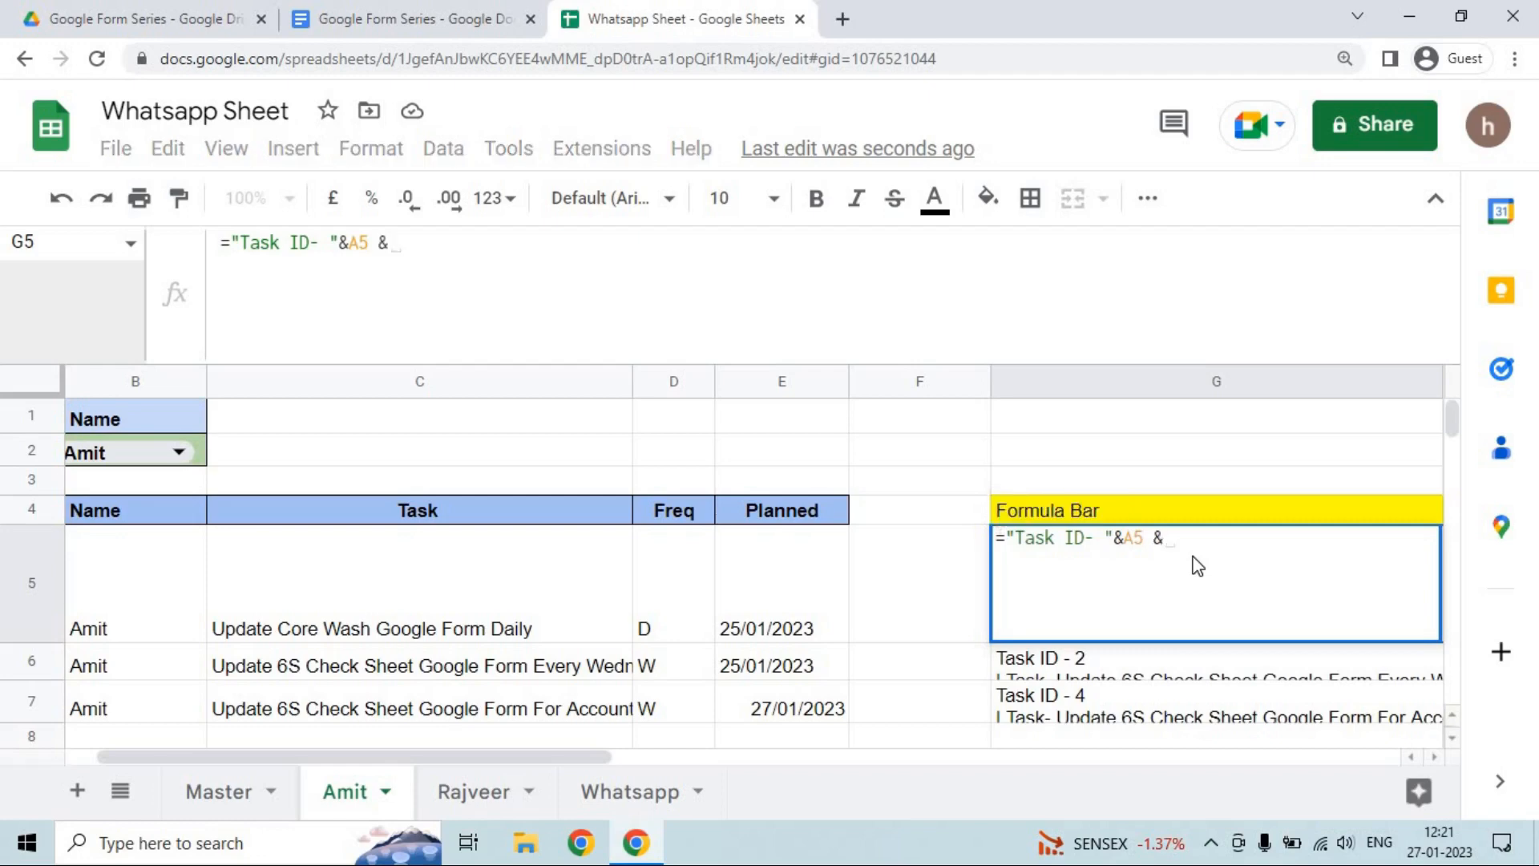
pyautogui.press('BackSpace')
pyautogui.press('BackSpace')
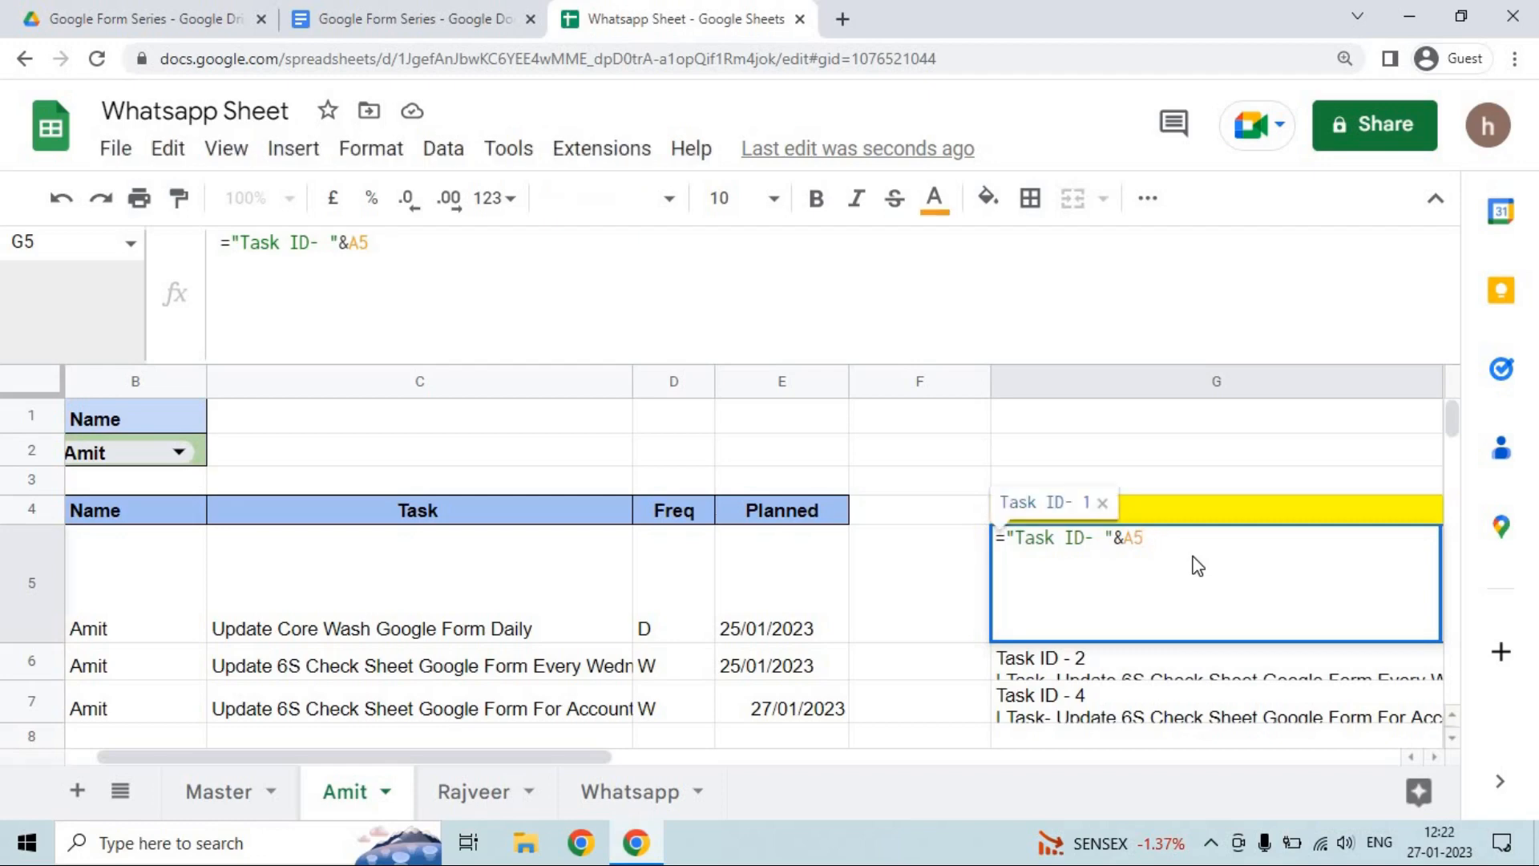
pyautogui.write('&')
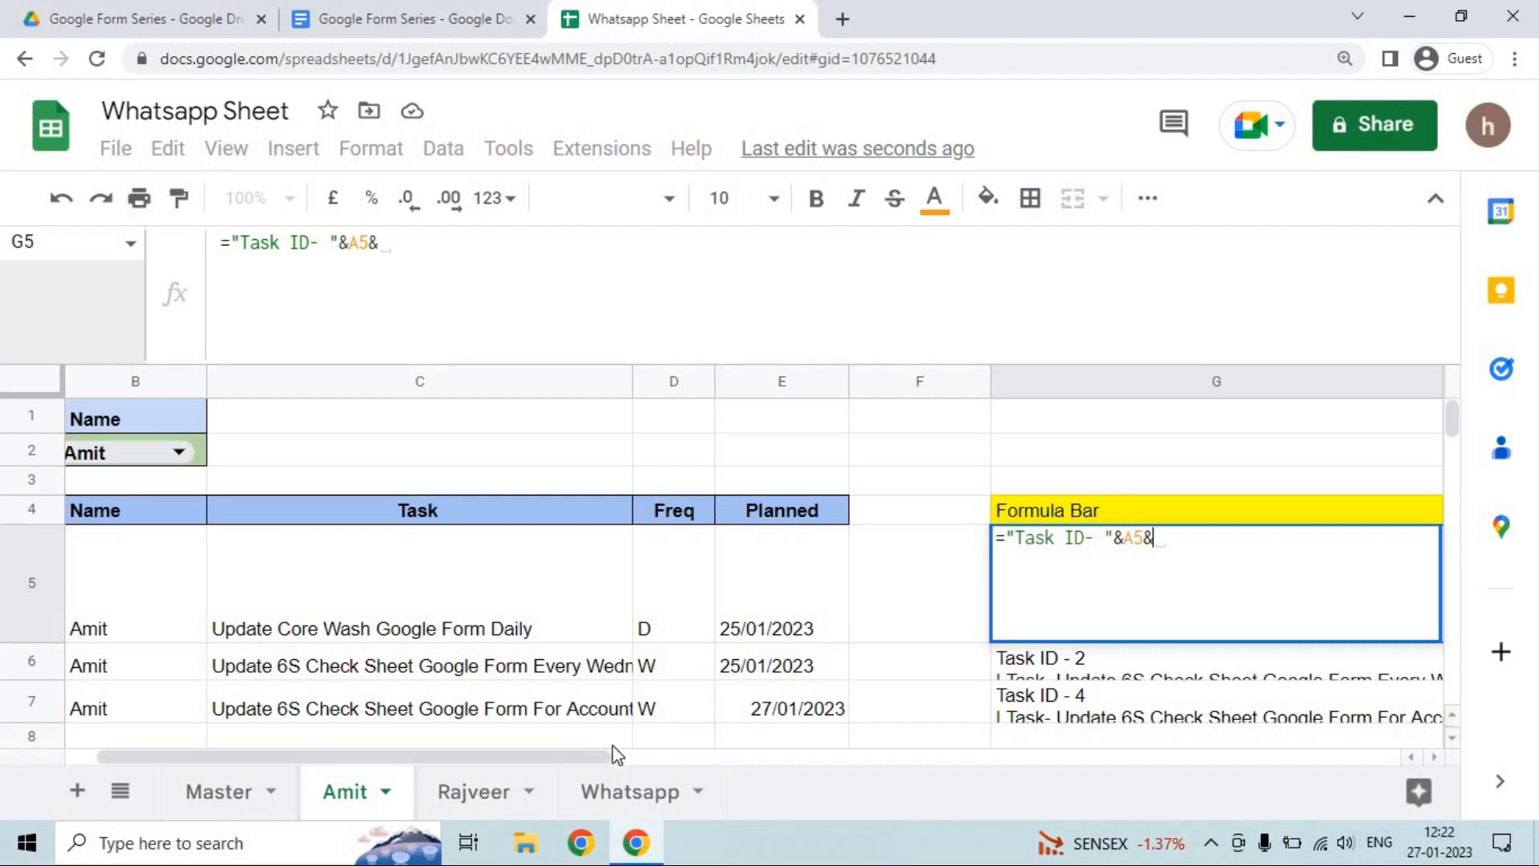
pyautogui.moveTo(601, 758); pyautogui.dragTo(521, 777)
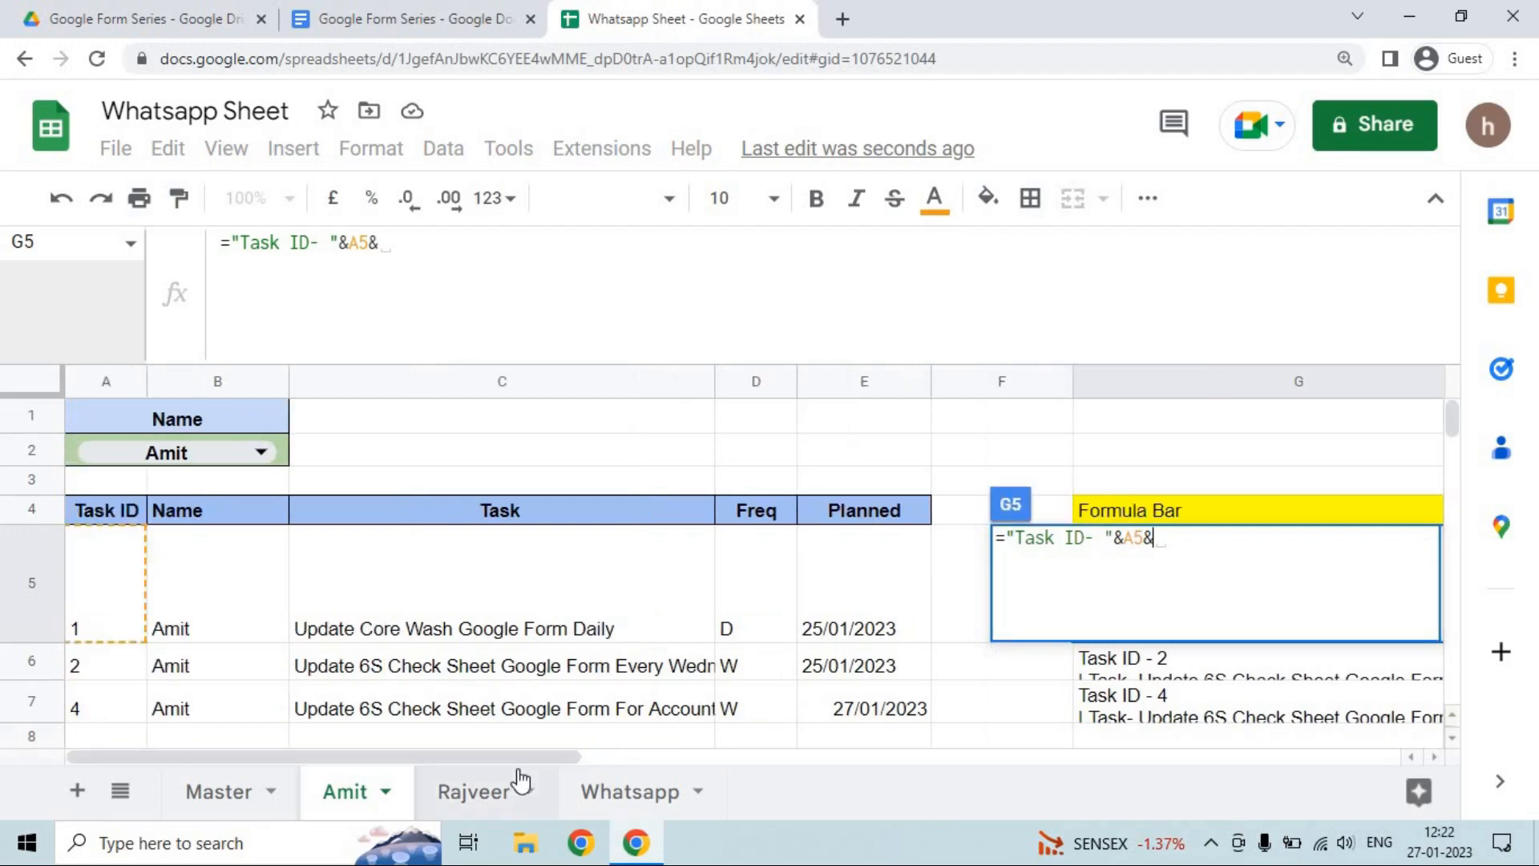
pyautogui.write('"')
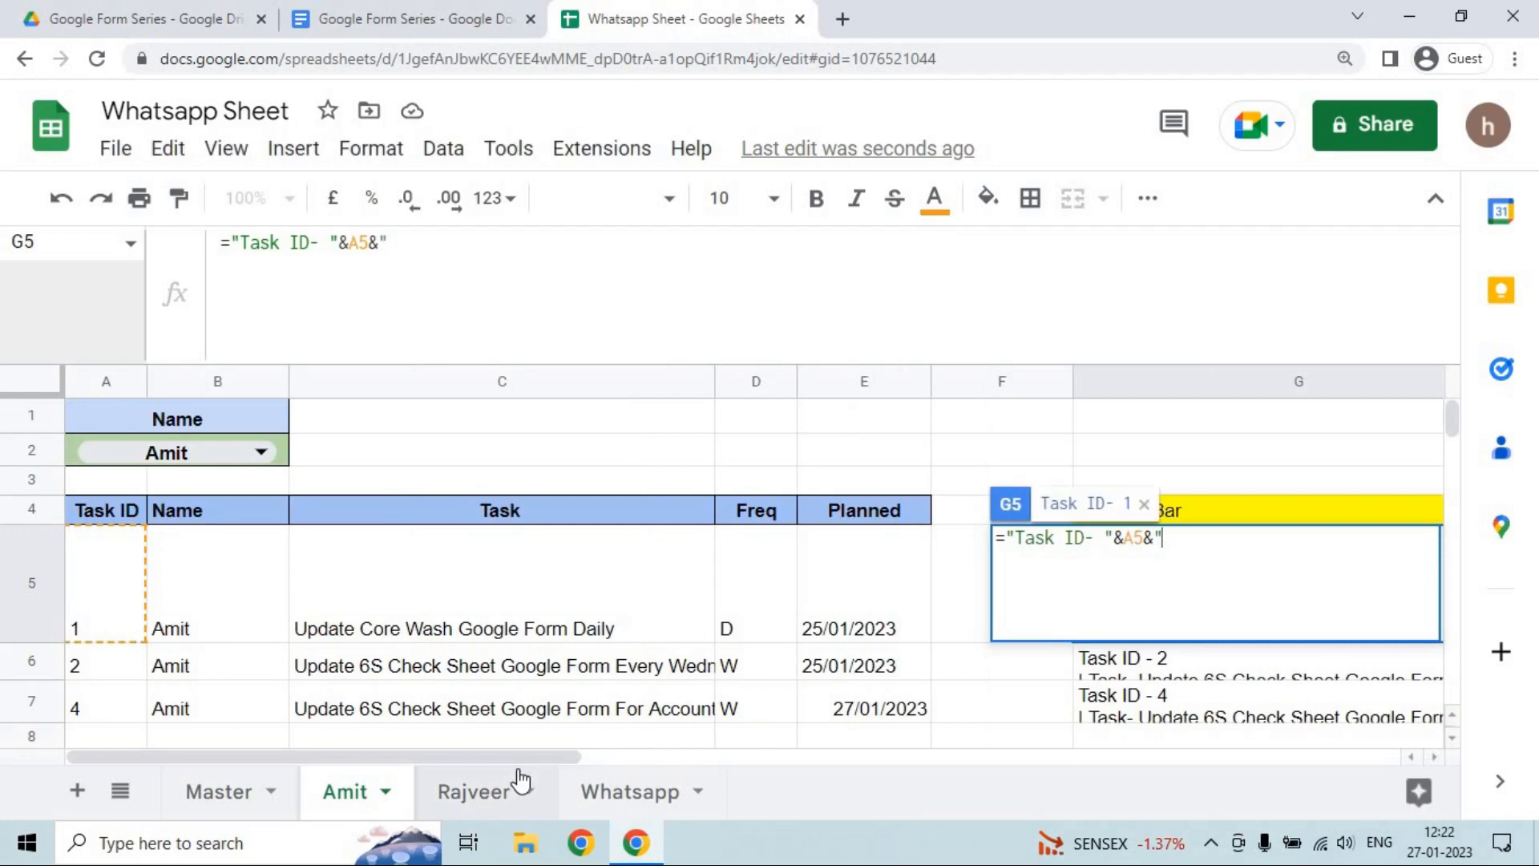
pyautogui.write('nAME')
pyautogui.press('BackSpace')
pyautogui.press('BackSpace')
pyautogui.press('BackSpace')
pyautogui.press('BackSpace')
pyautogui.write('Name')
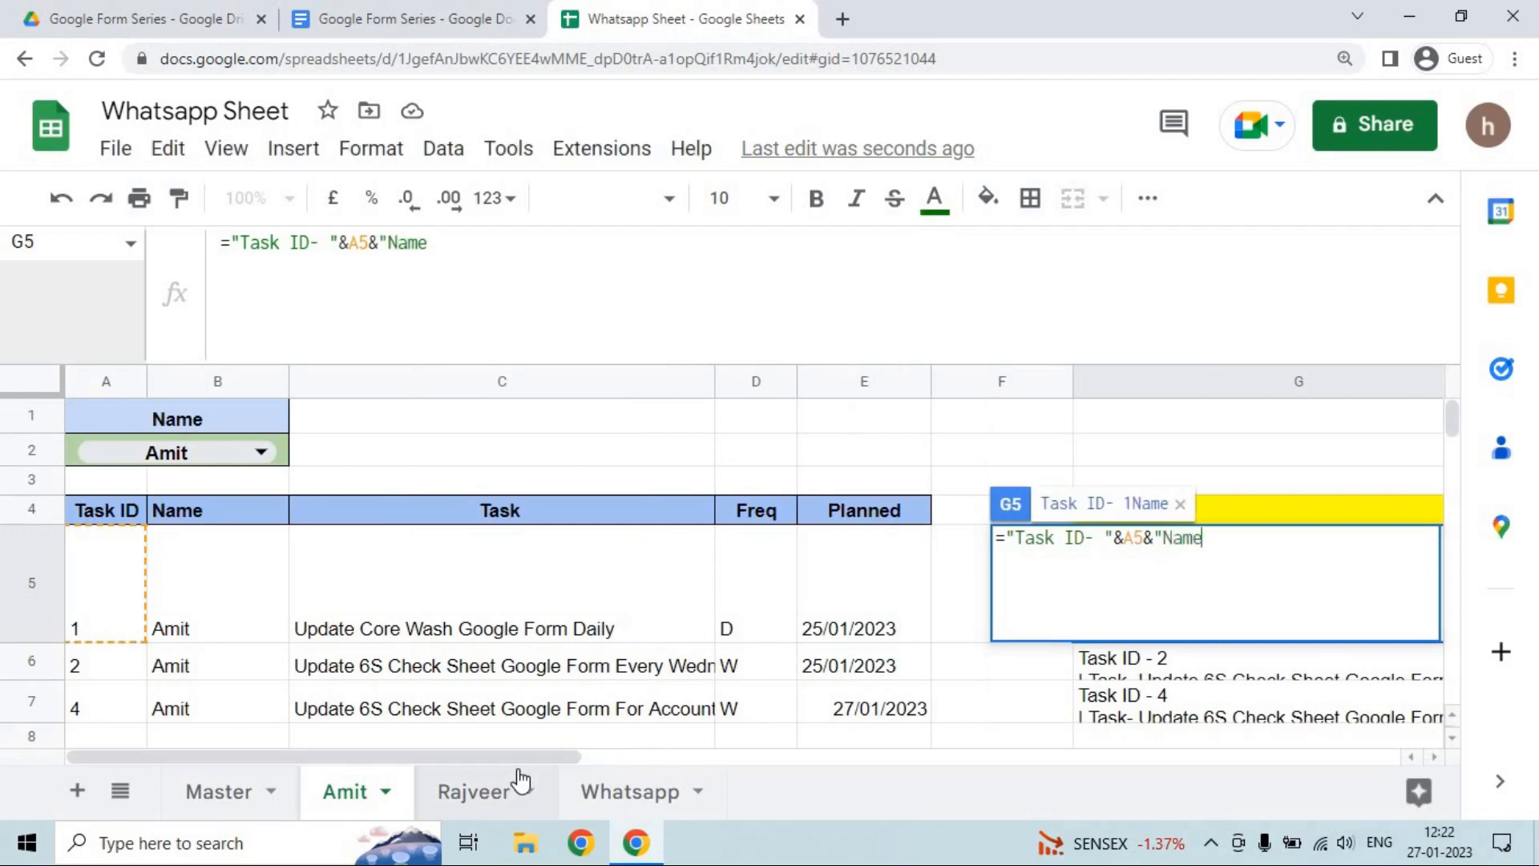
pyautogui.write('"&')
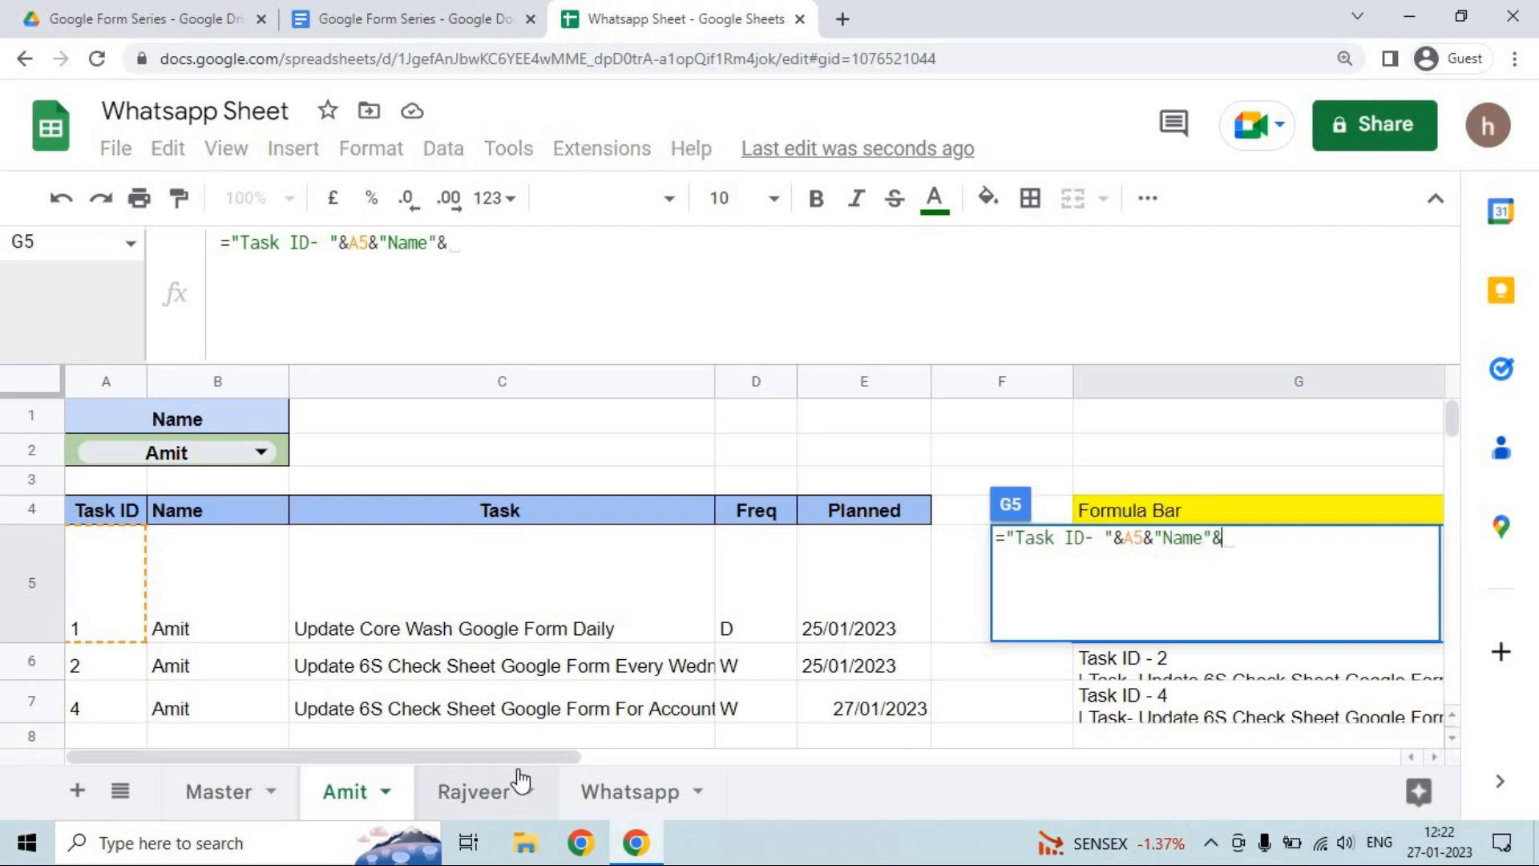
pyautogui.click(229, 589)
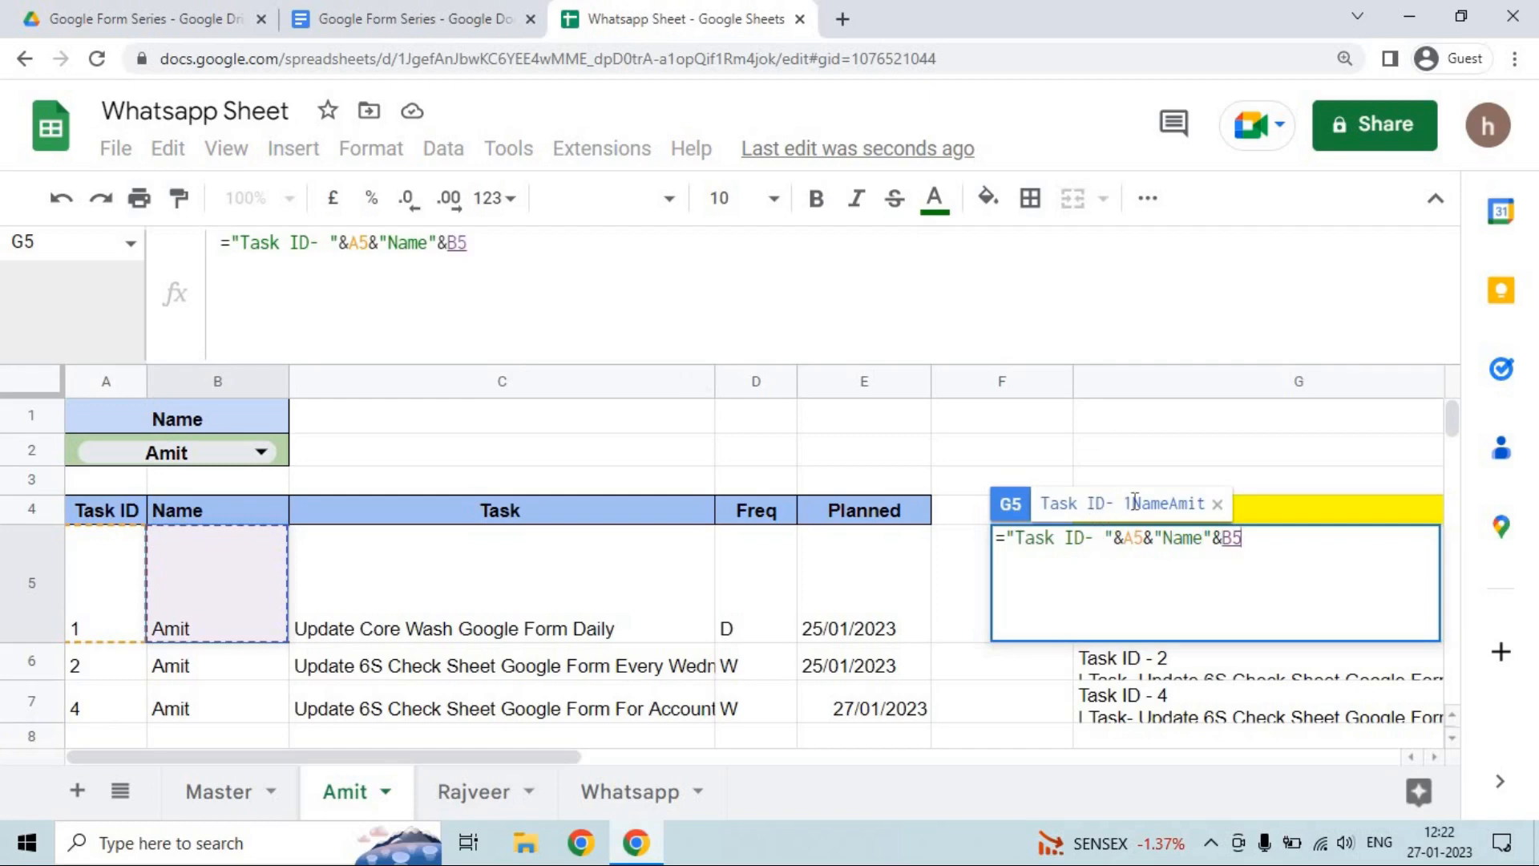
# Change the "Name" label in the G5 formula to " Name- ", adding a leading space, a hyphen and a trailing space.
pyautogui.click(1166, 537)
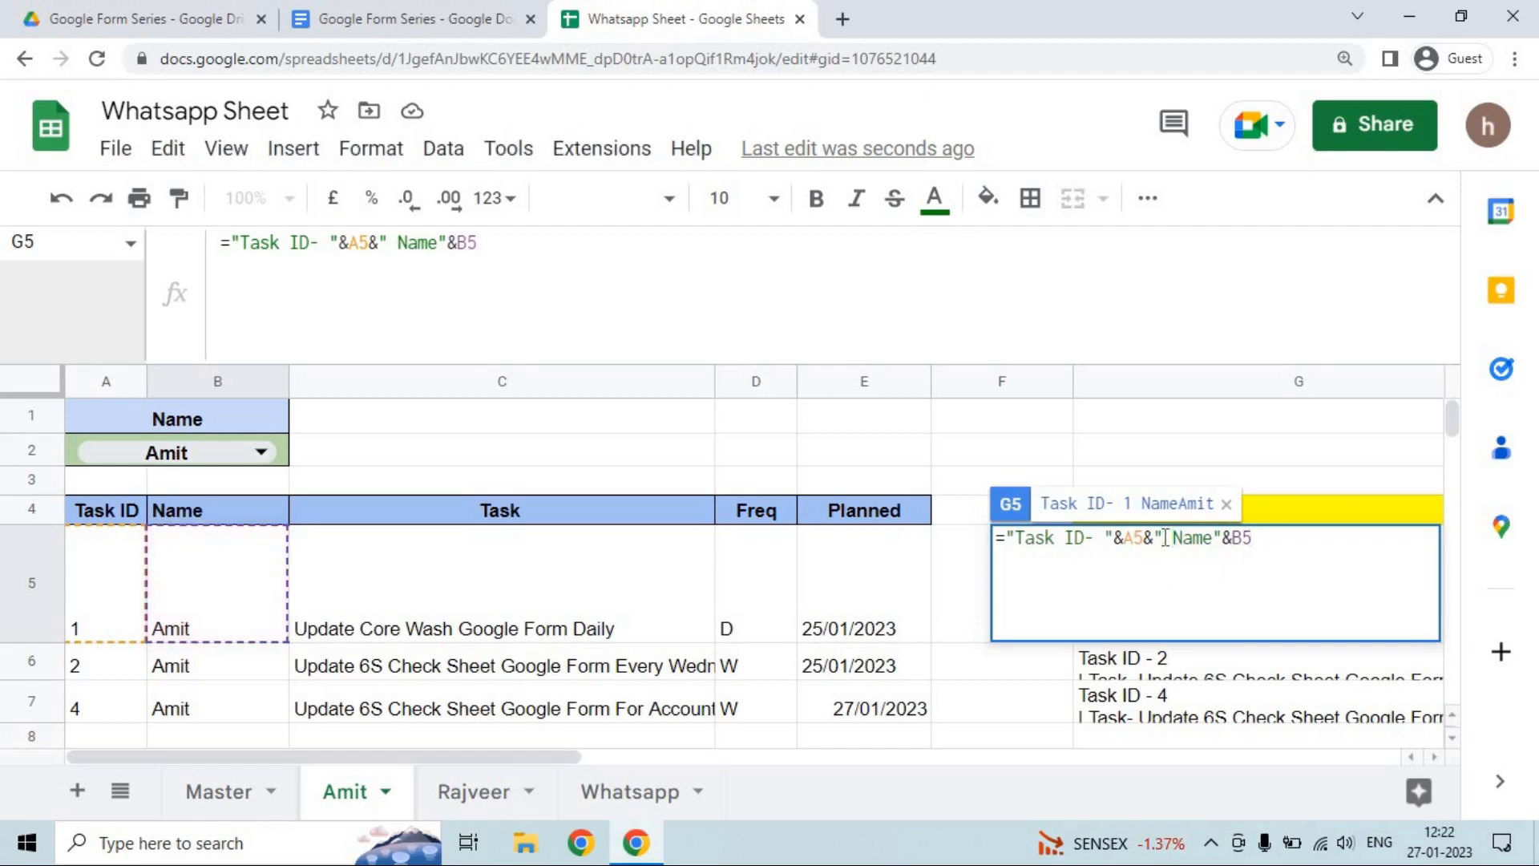
pyautogui.click(1213, 538)
pyautogui.write('-')
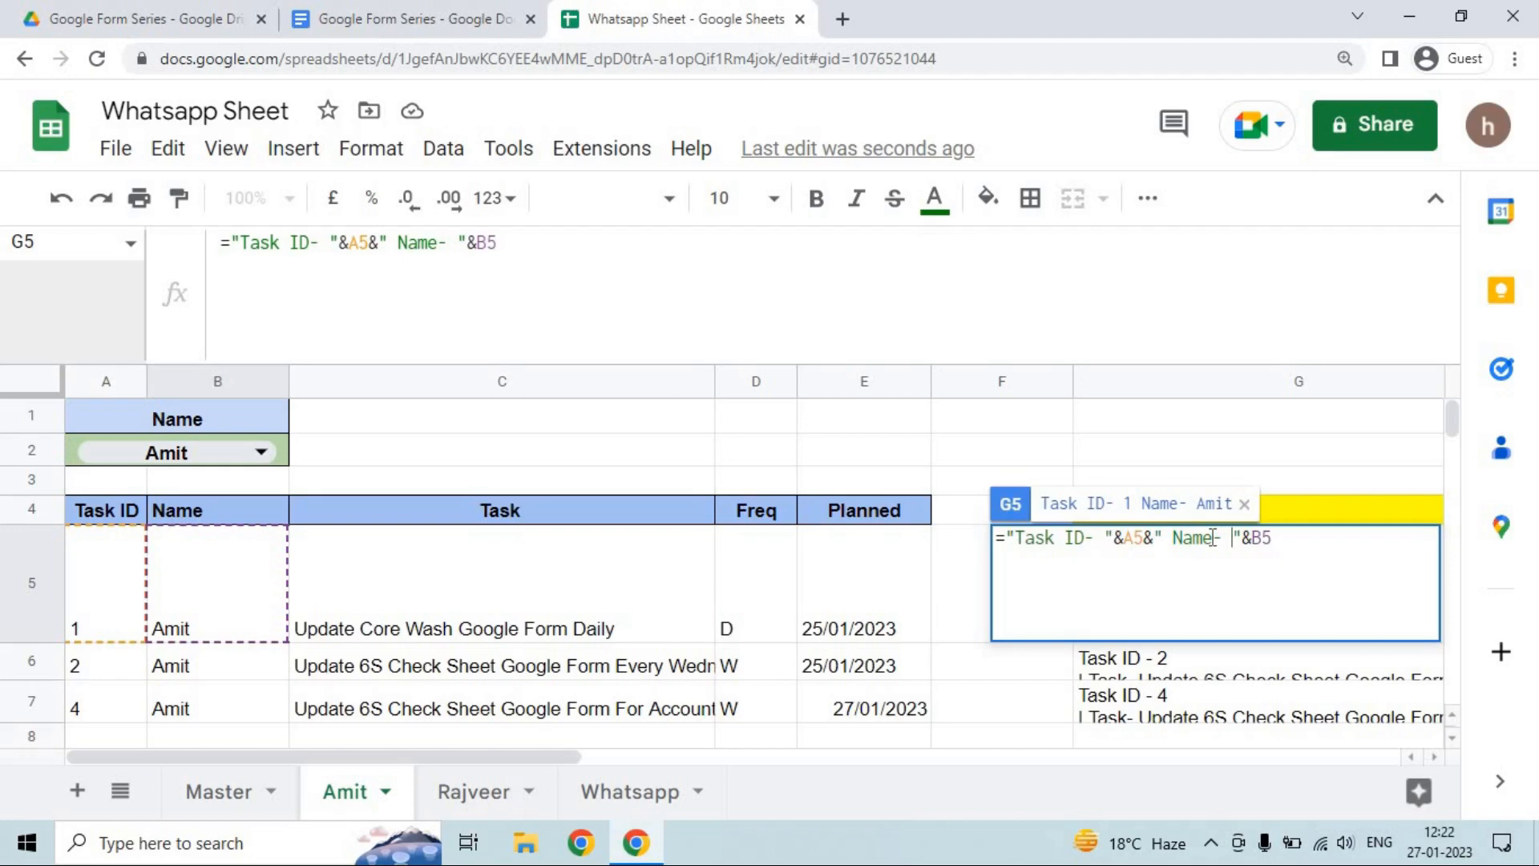
# Append &" Task- "&C5 to the G5 formula to join the spaced task label with the task description.
pyautogui.press('End')
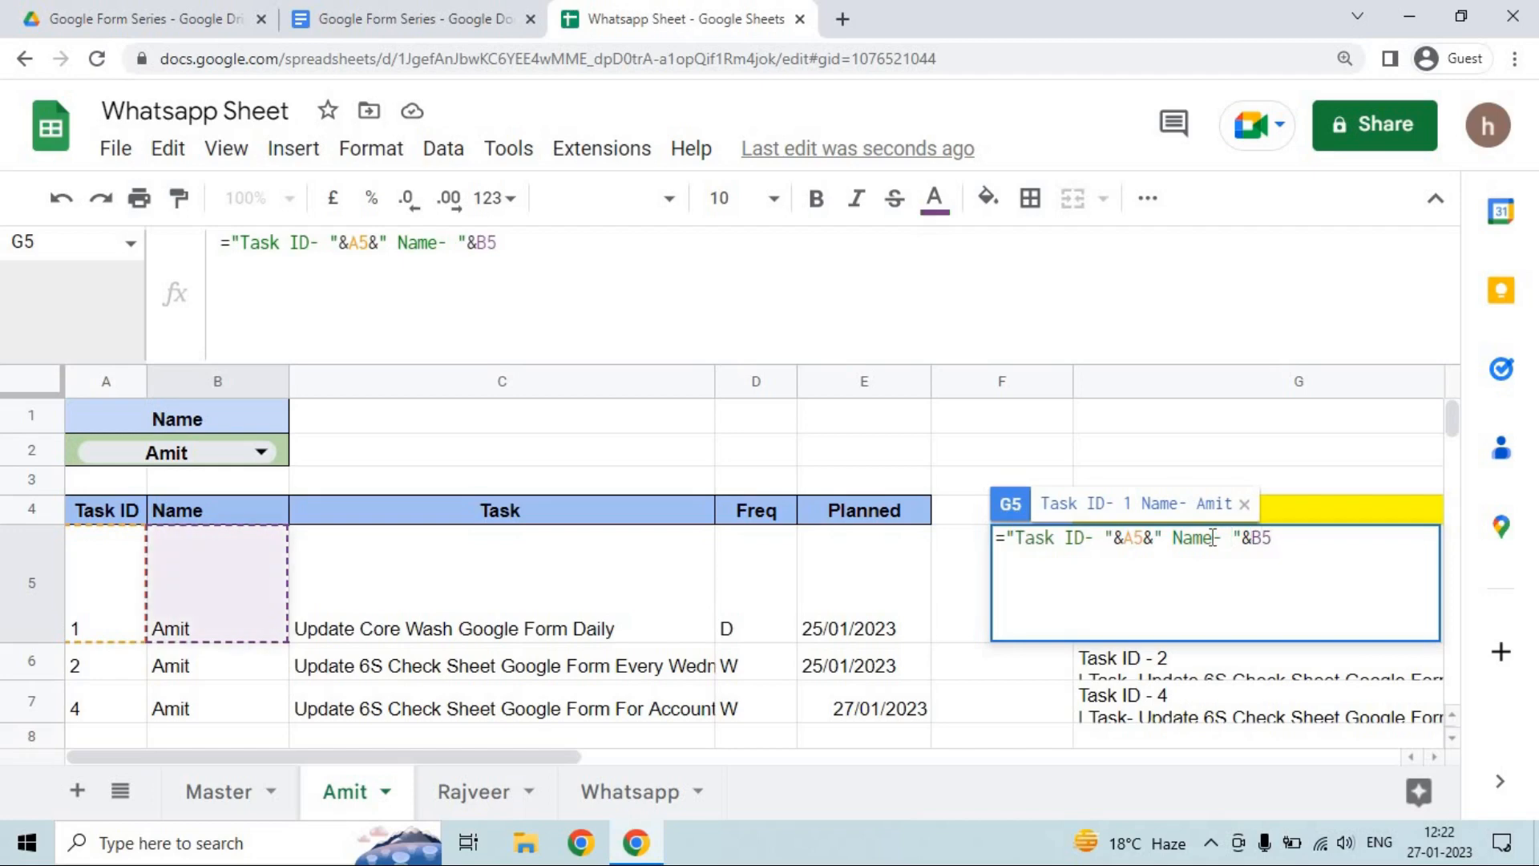
pyautogui.write('&')
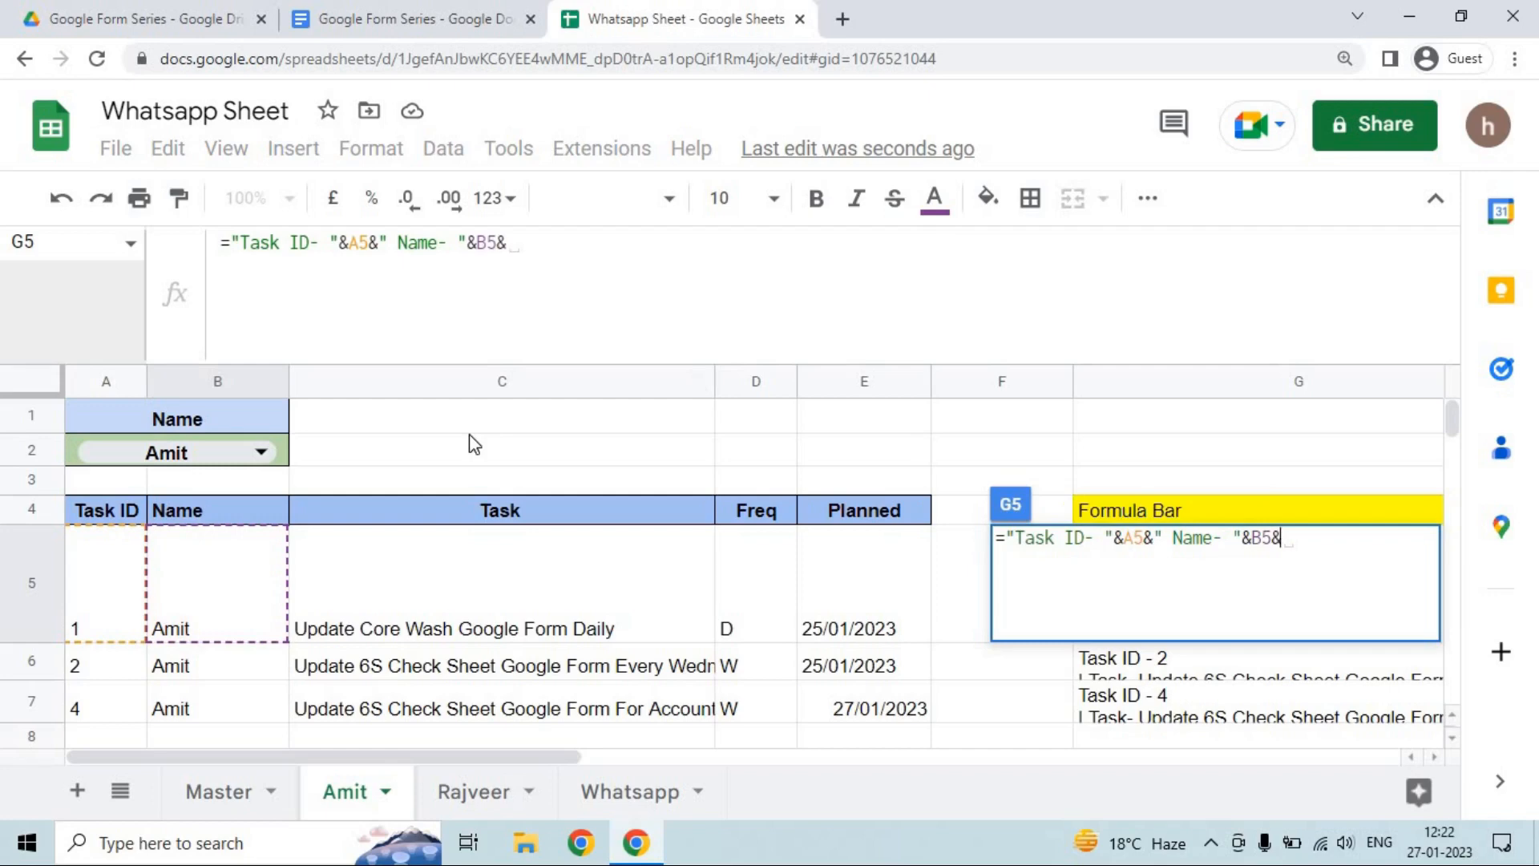
pyautogui.write('"Tas')
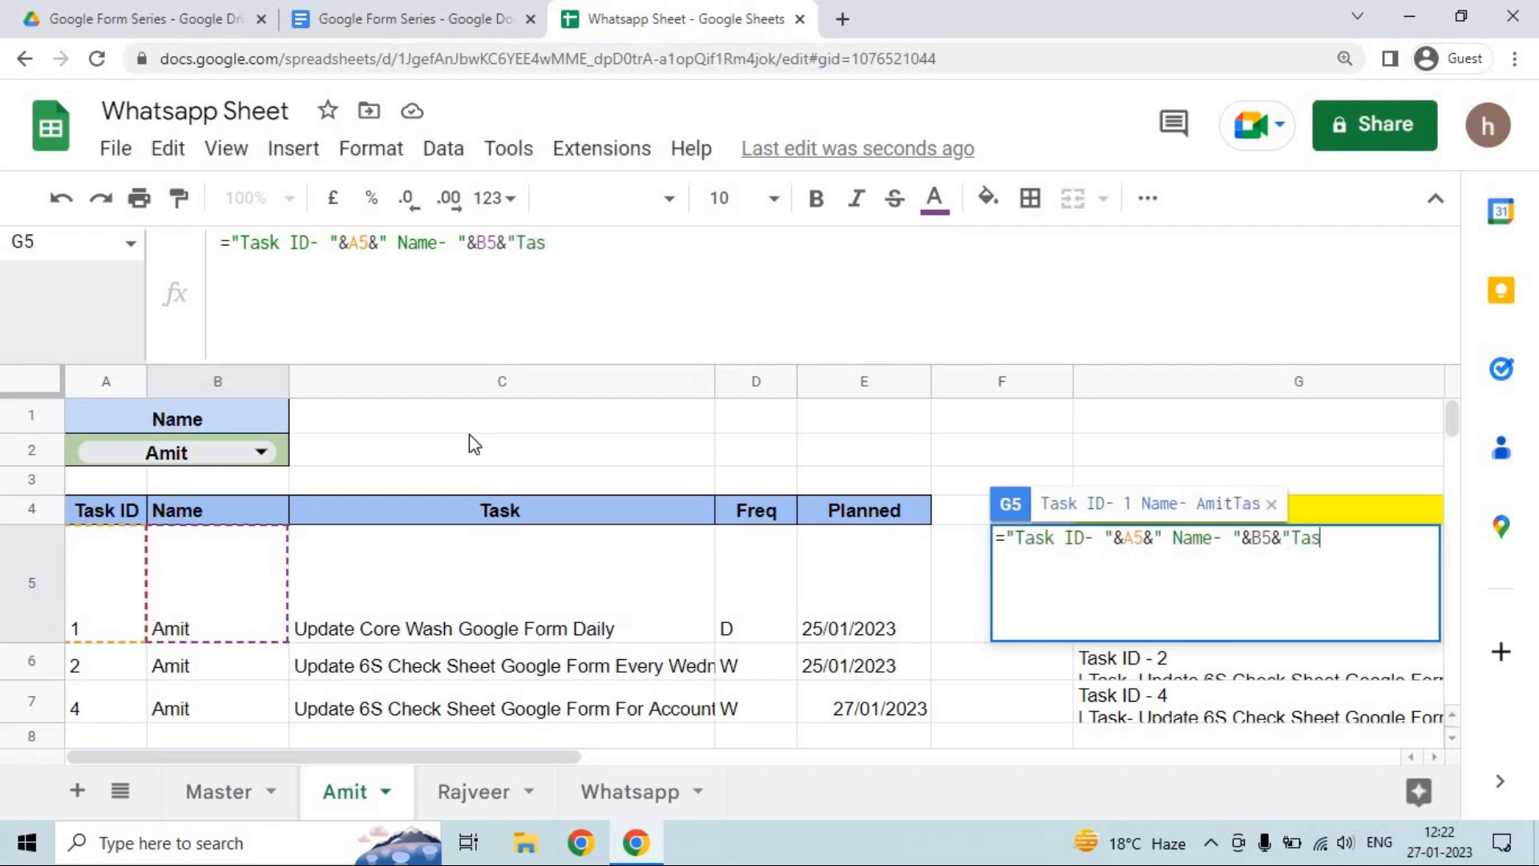
pyautogui.write('k"&')
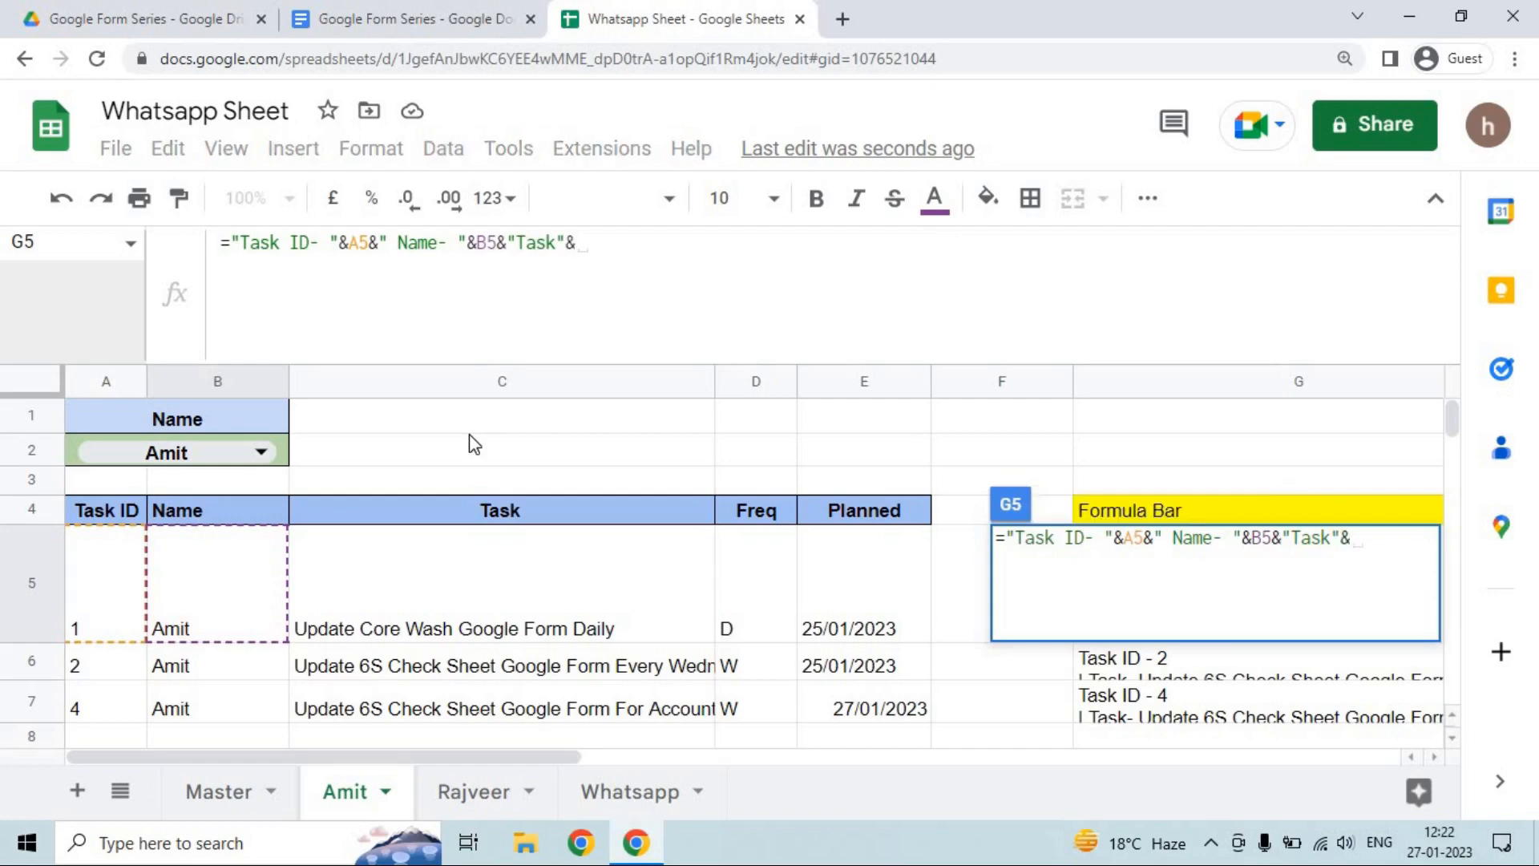
pyautogui.click(461, 583)
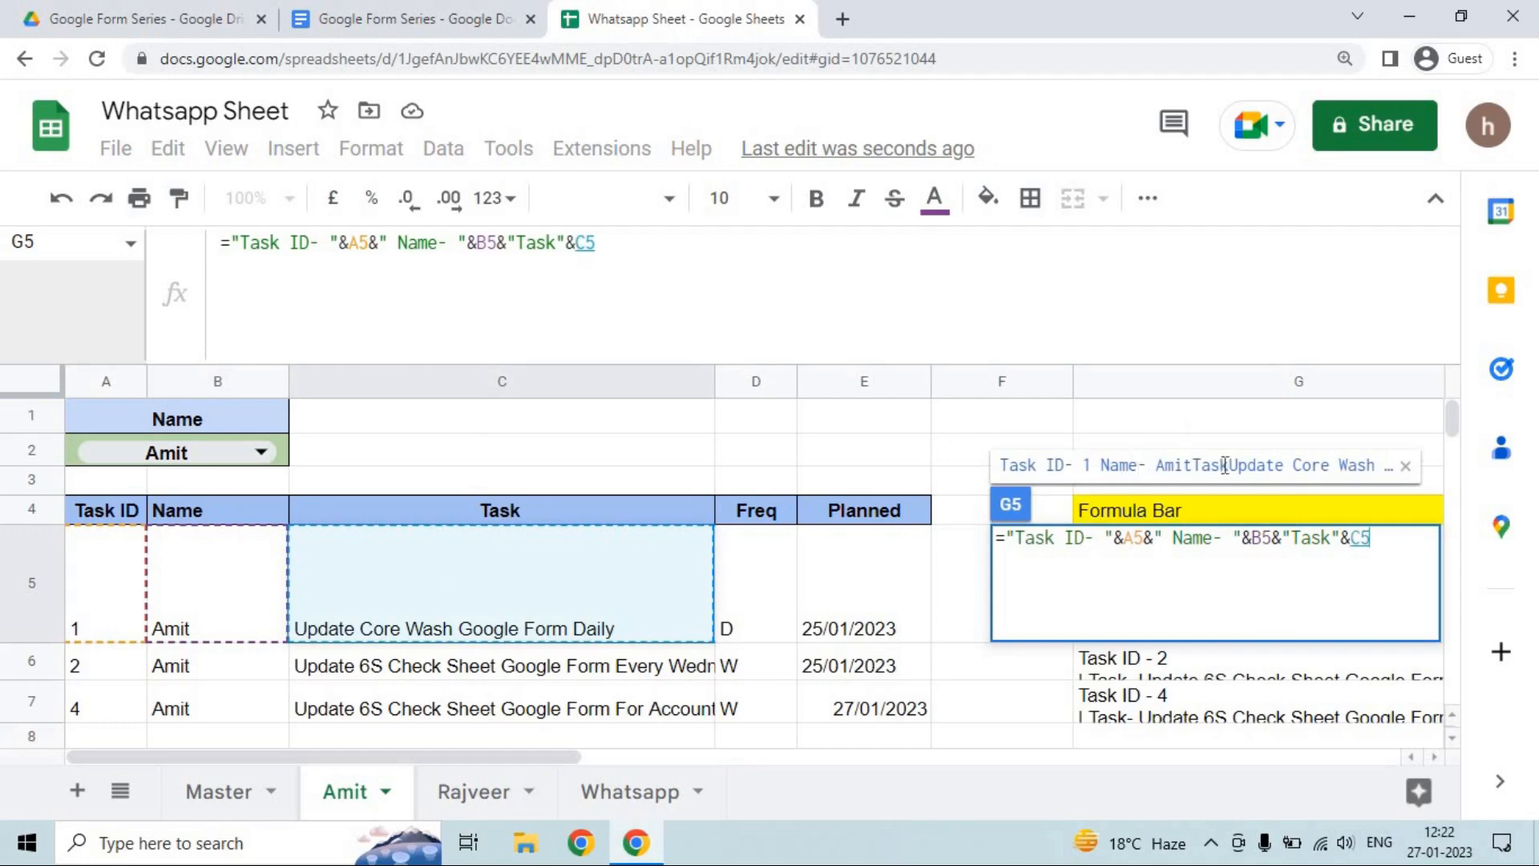
pyautogui.click(1295, 540)
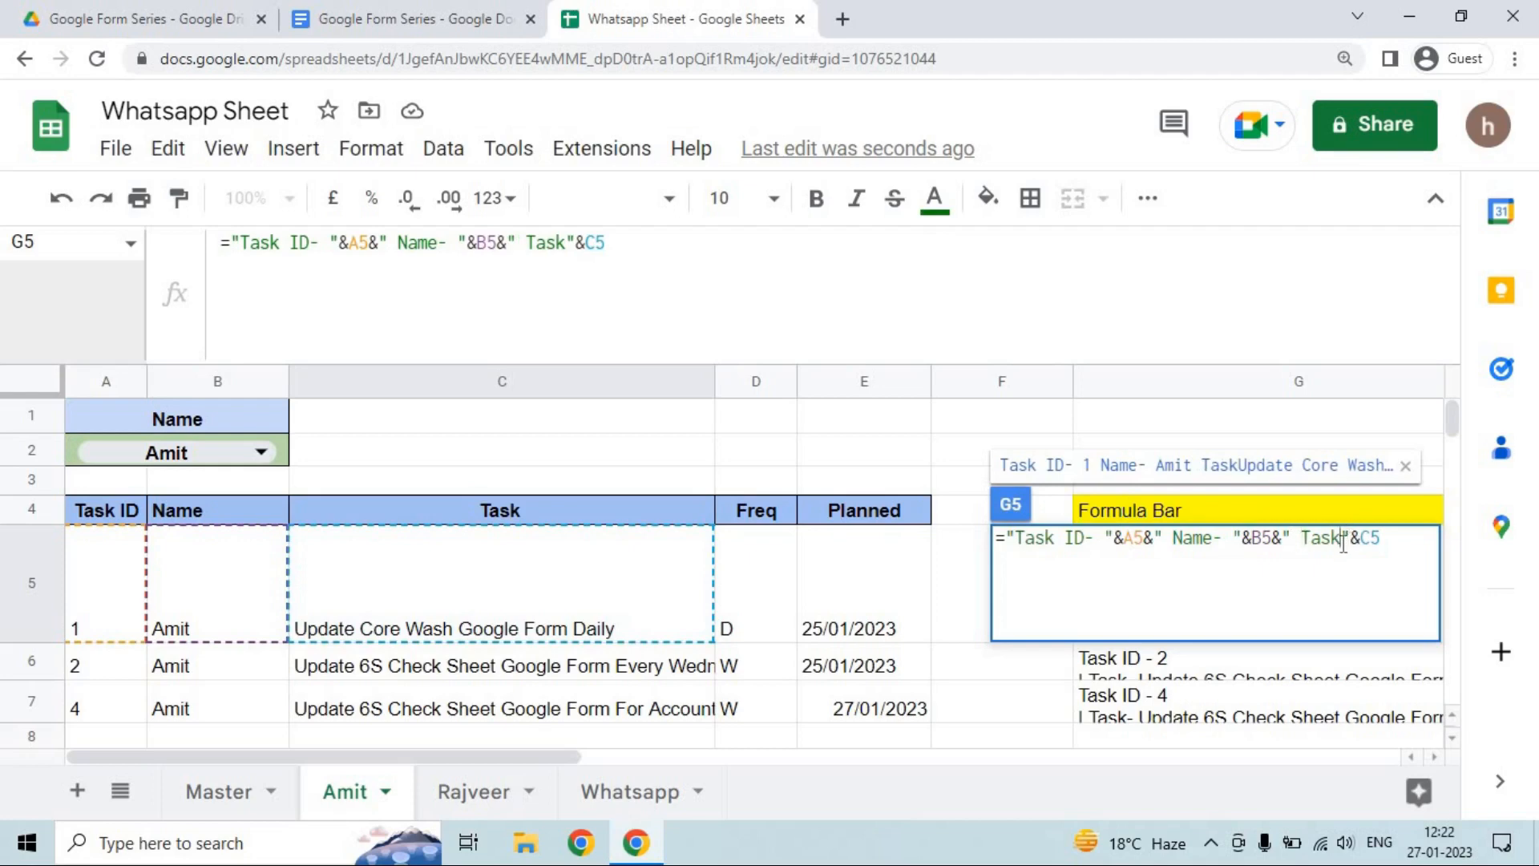
pyautogui.write('-')
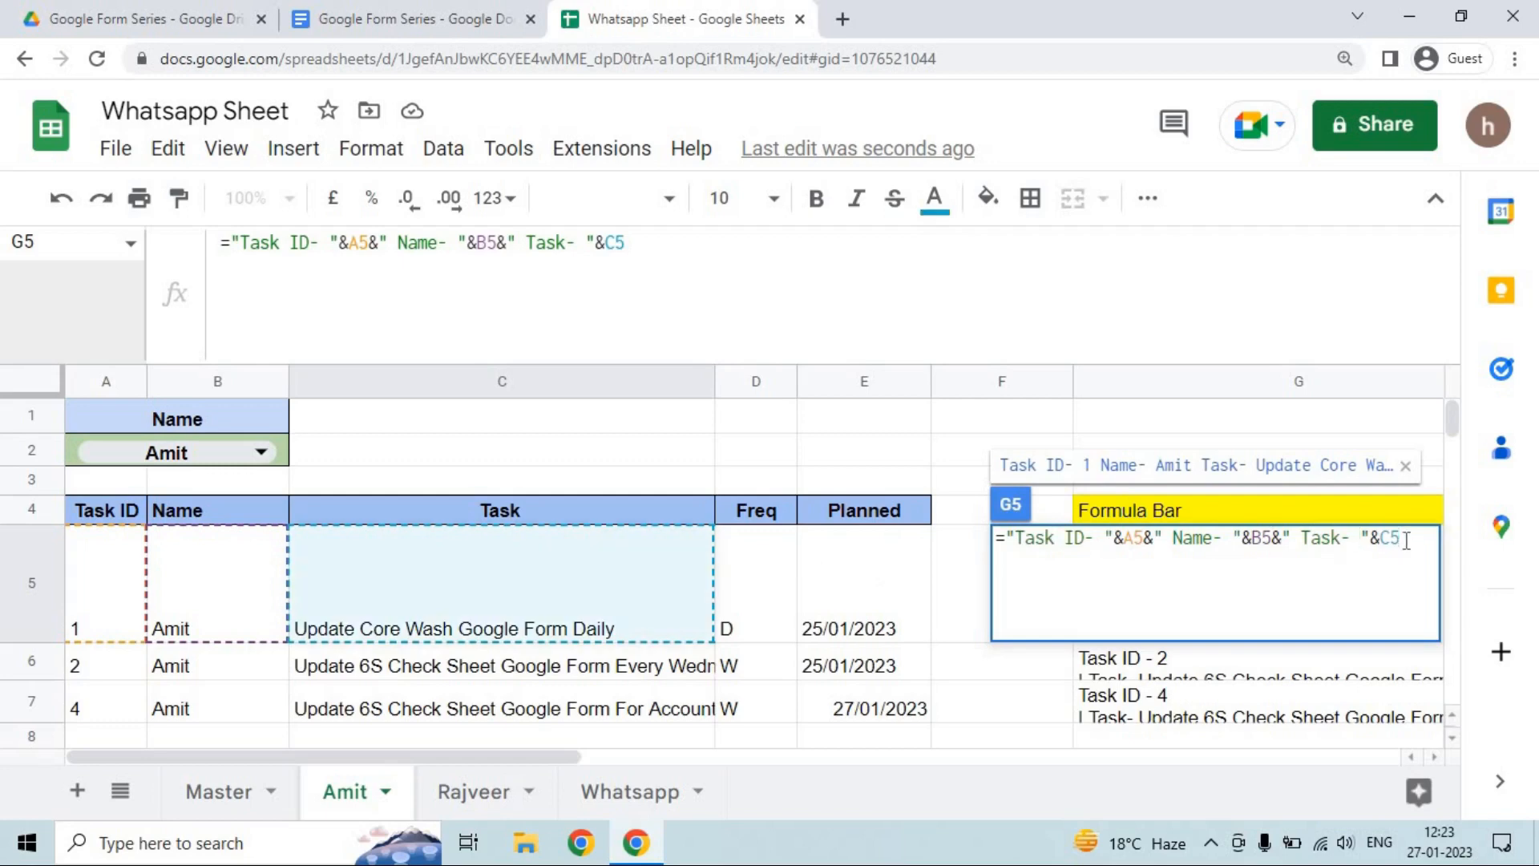
# Append &" Freq- "&D5 to the G5 formula to join the spaced frequency label with the task's frequency.
pyautogui.write('&')
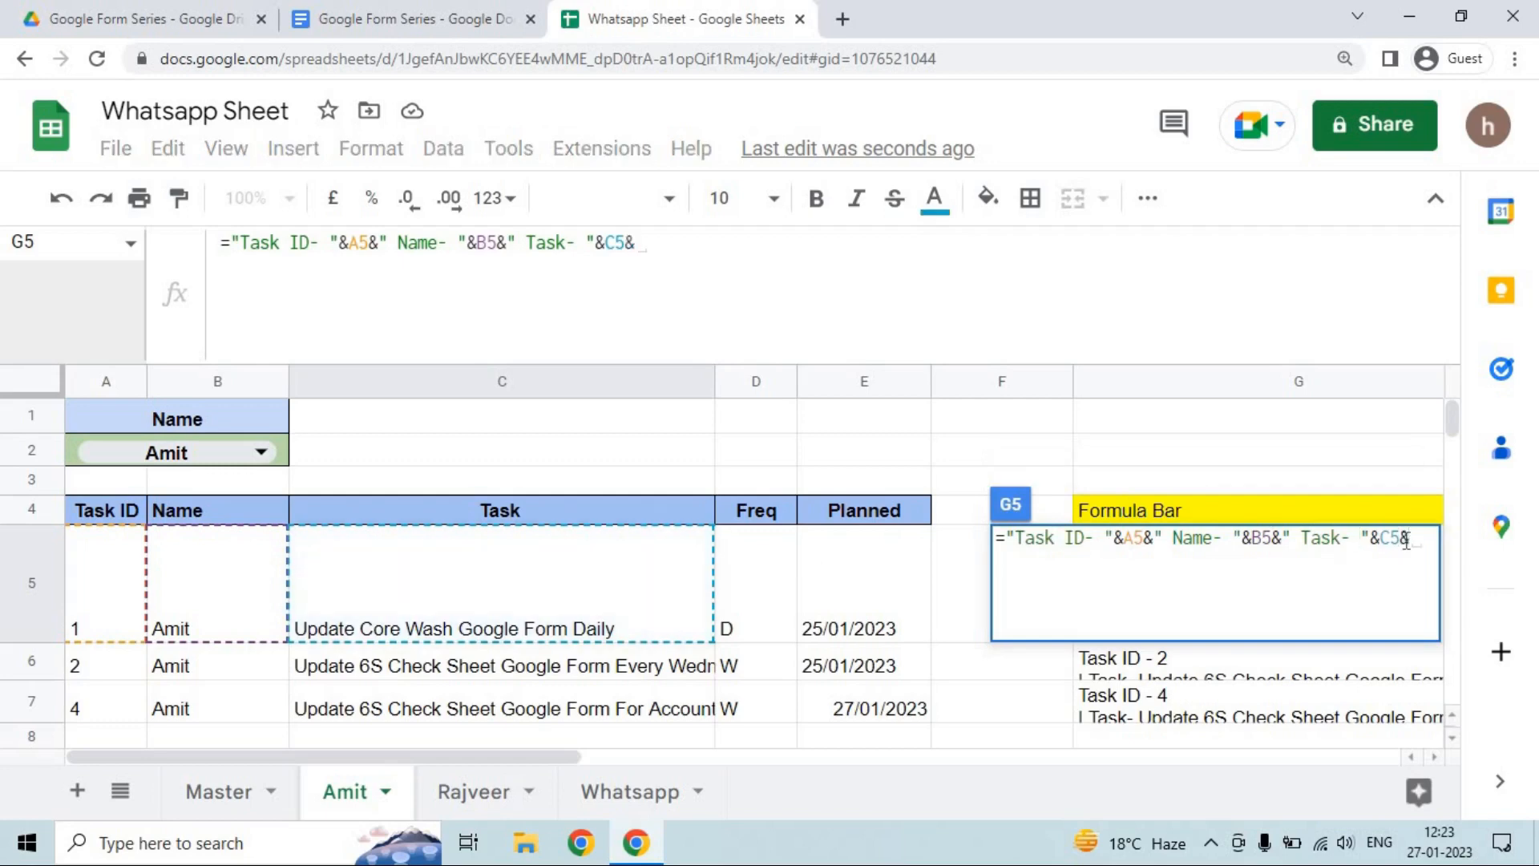
pyautogui.write('"Fr')
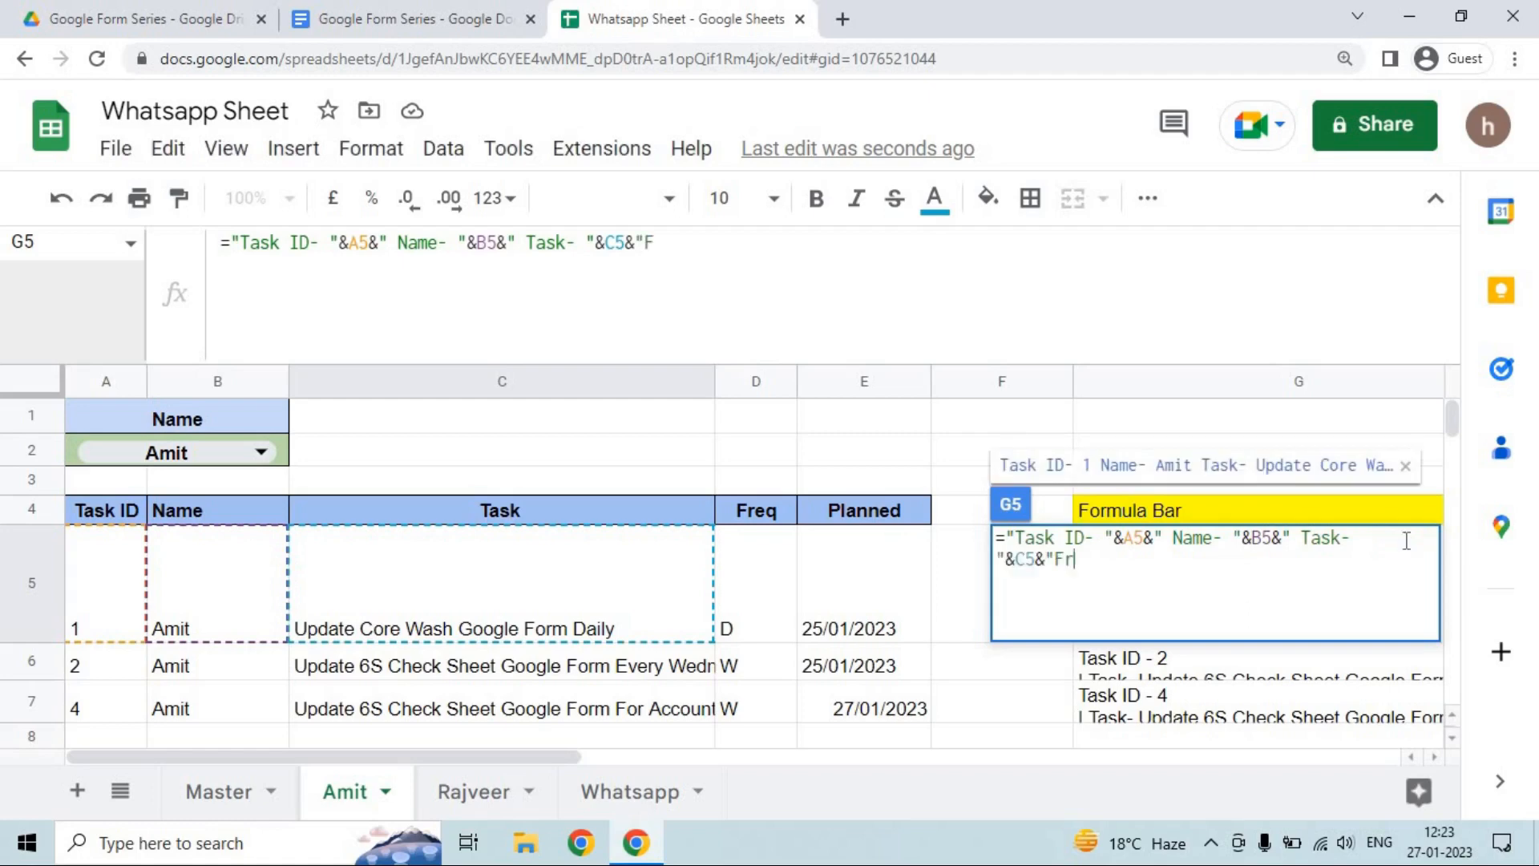
pyautogui.write('eq"')
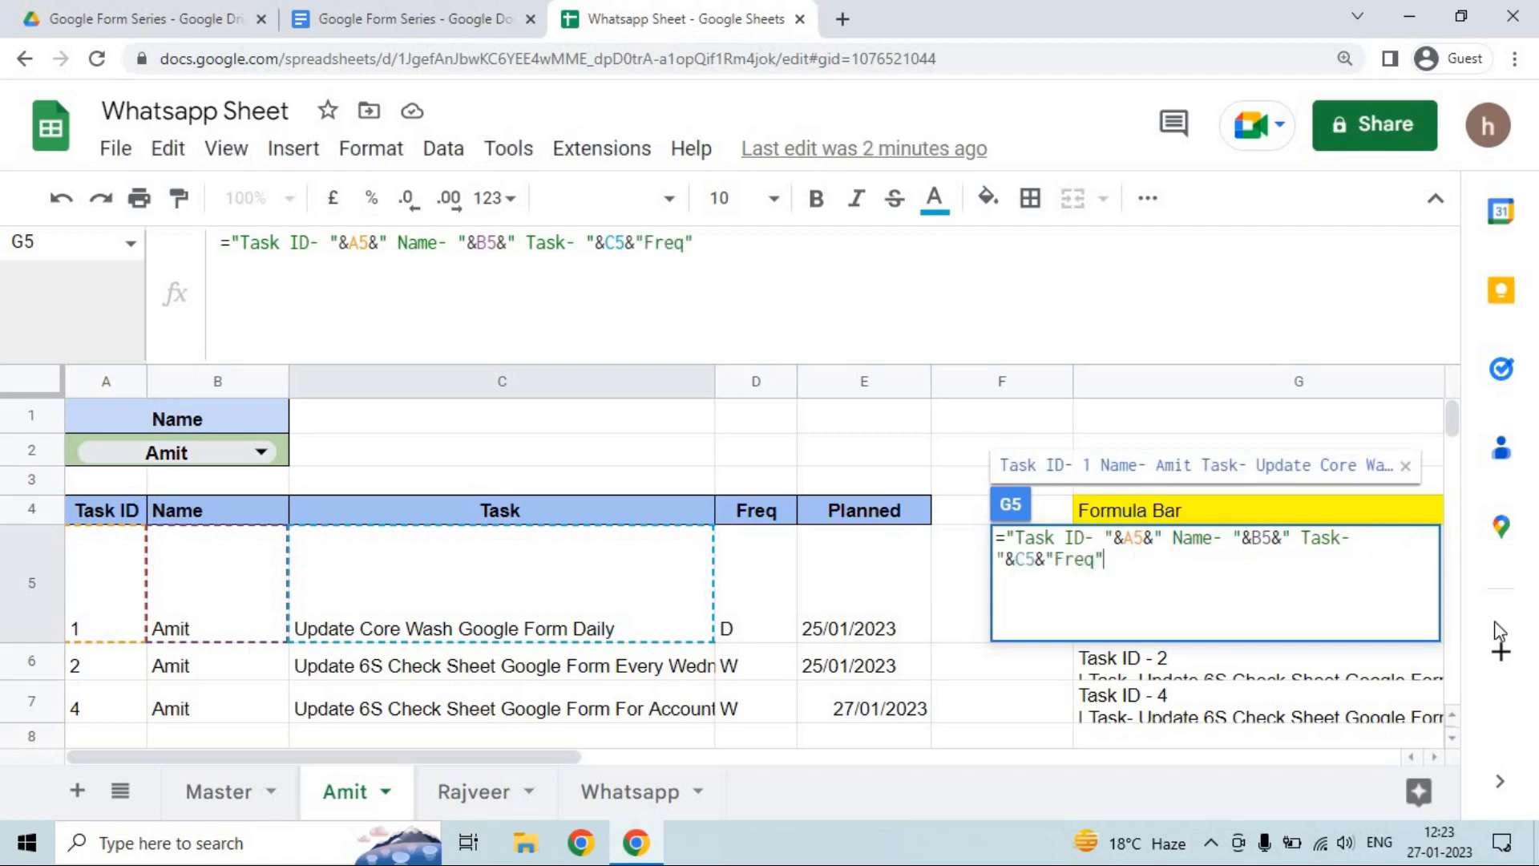
pyautogui.click(1057, 557)
pyautogui.write('ID')
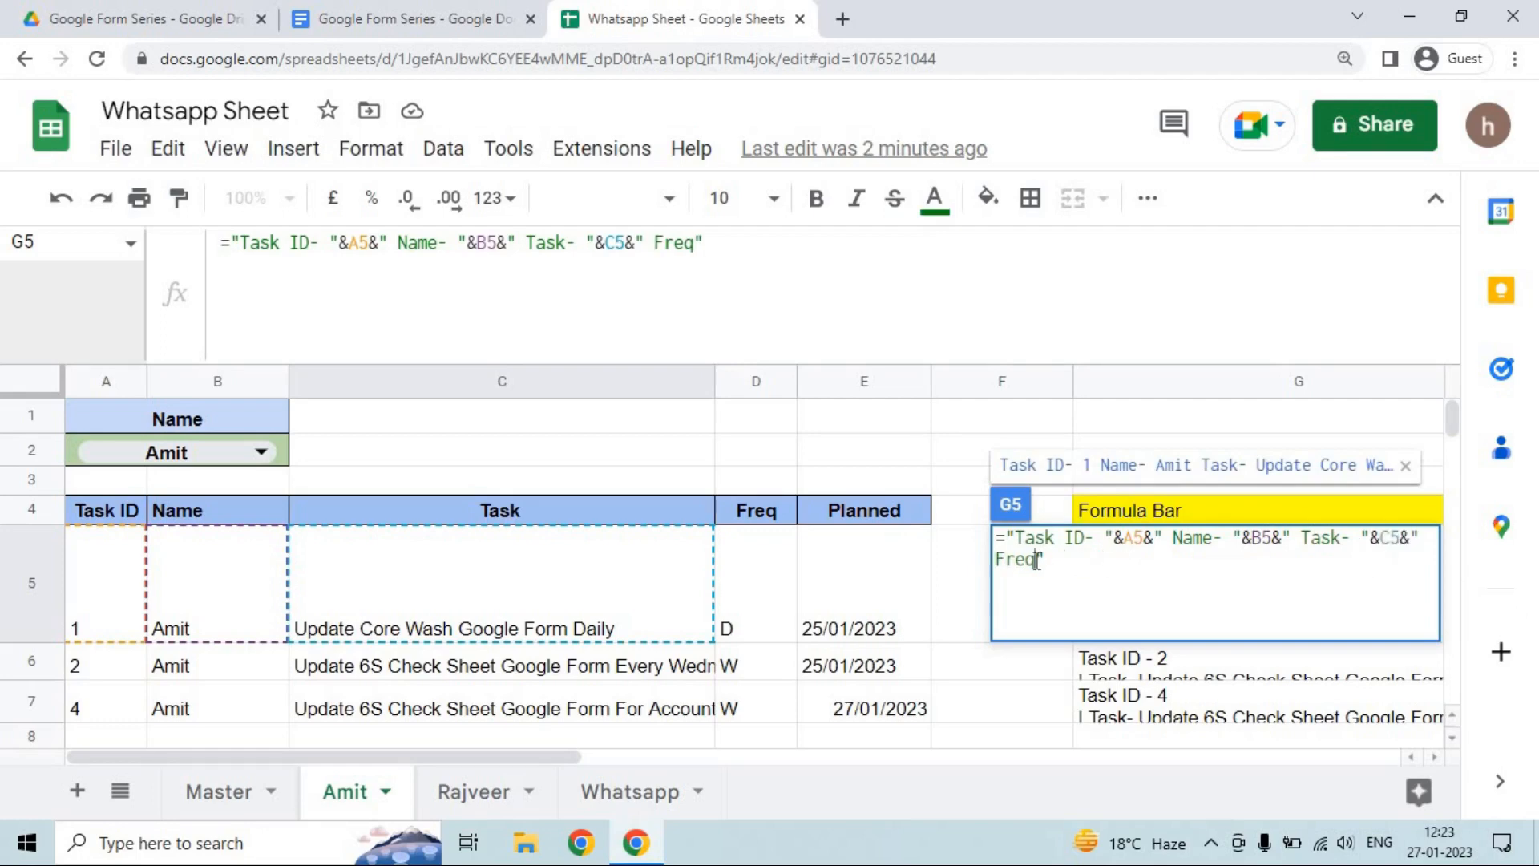
pyautogui.write('- "&')
pyautogui.click(738, 569)
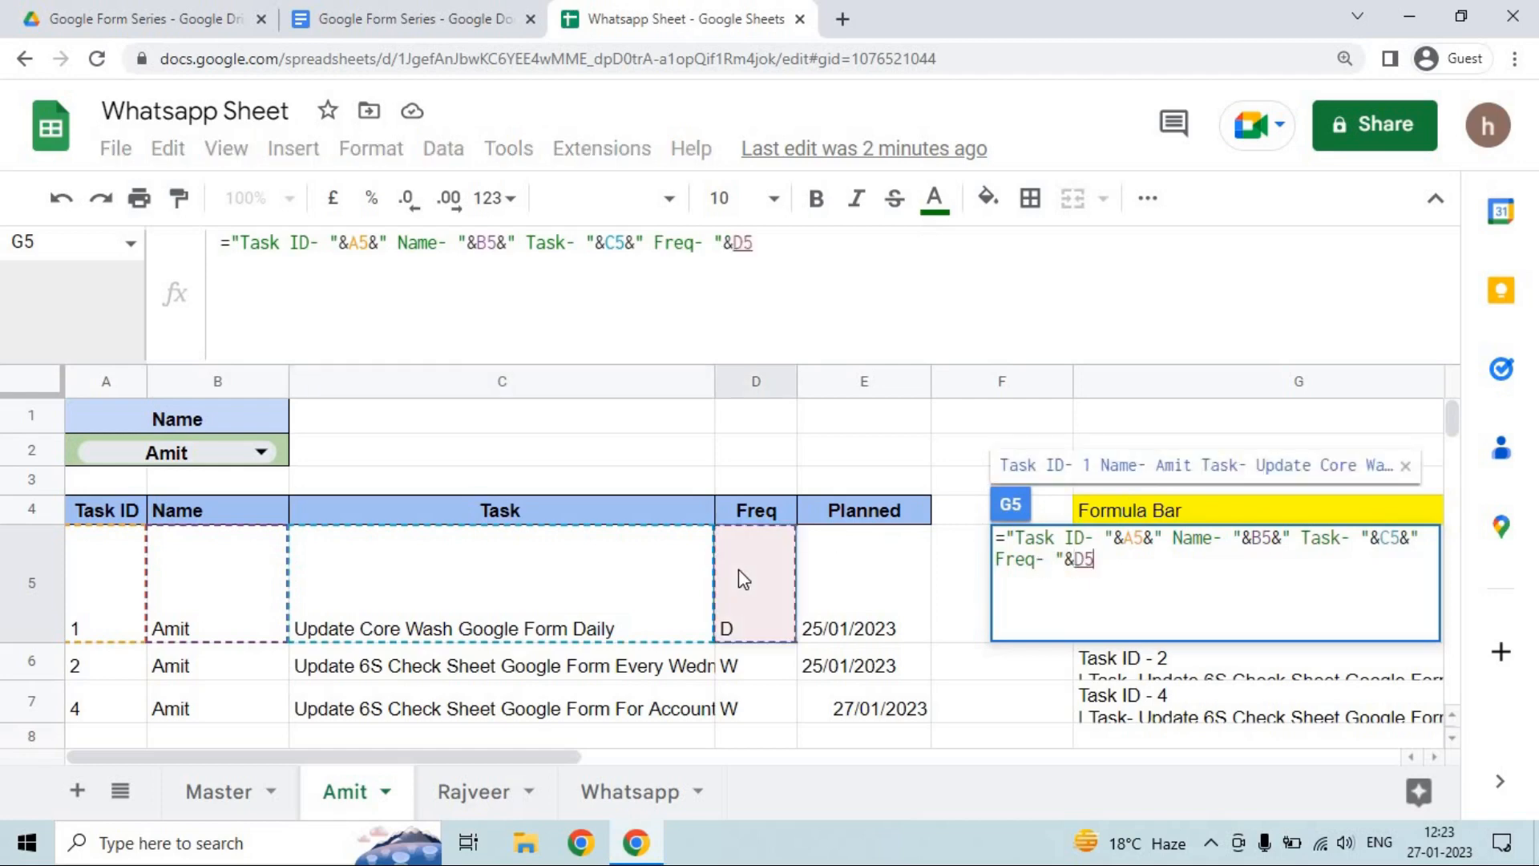
# Append &" Planned- "&E5 to the G5 formula to join the planned date, and enter the completed formula.
pyautogui.write('&')
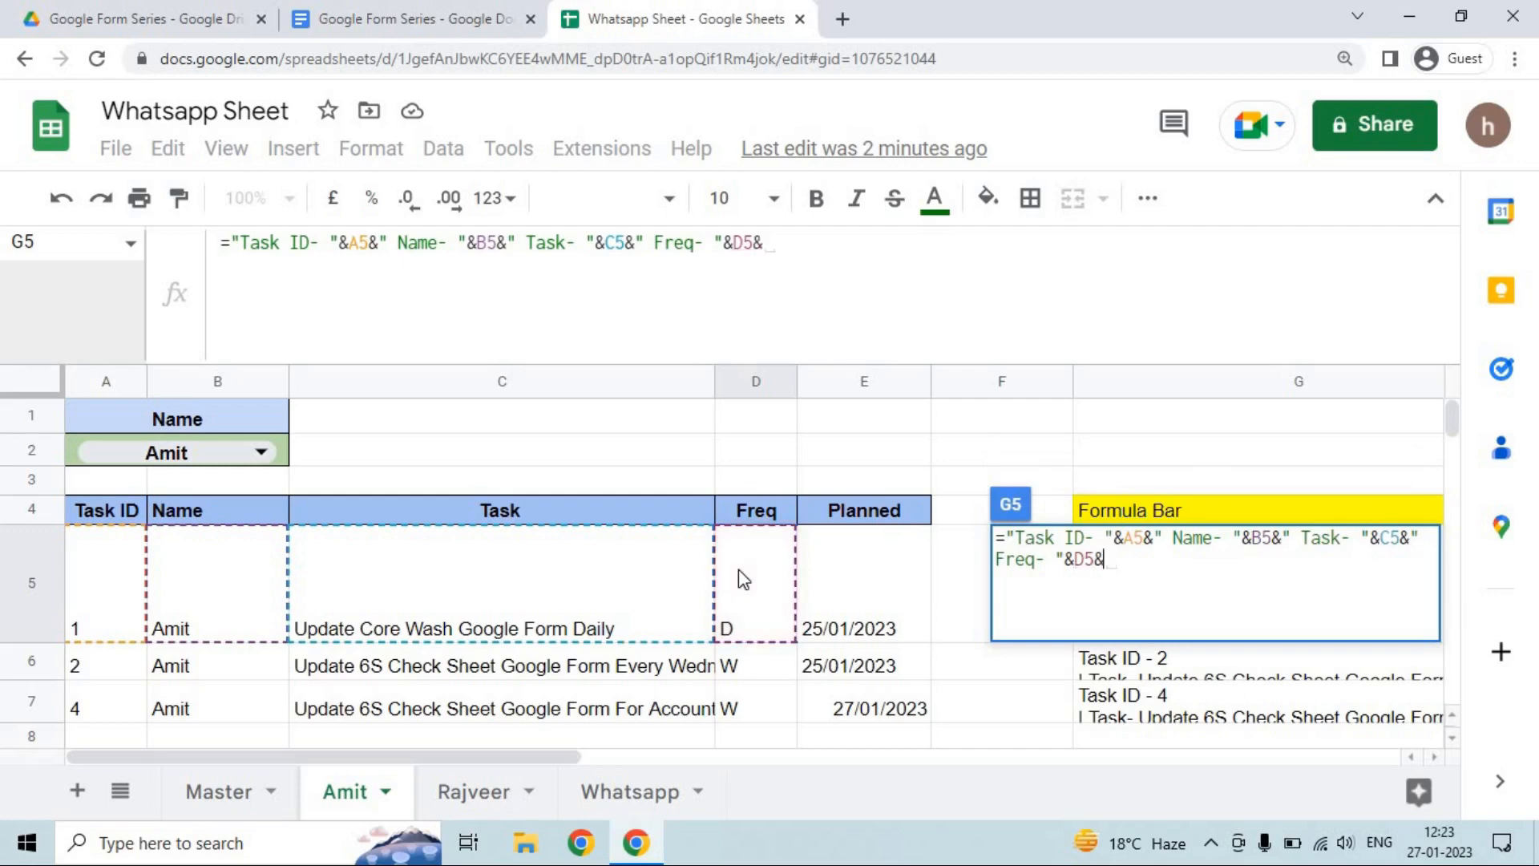
pyautogui.write('"')
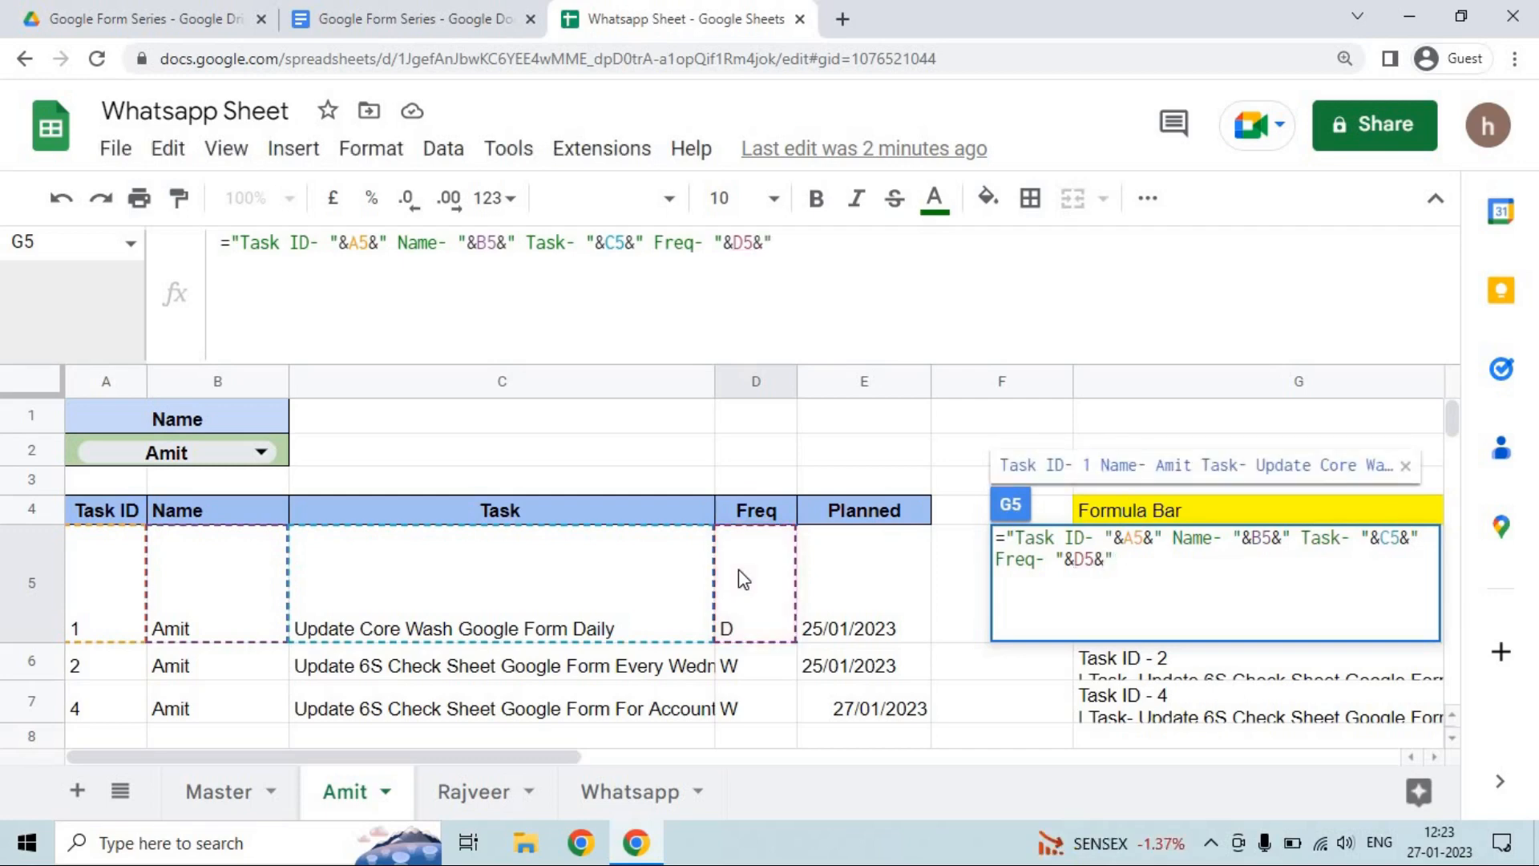
pyautogui.write('Planned')
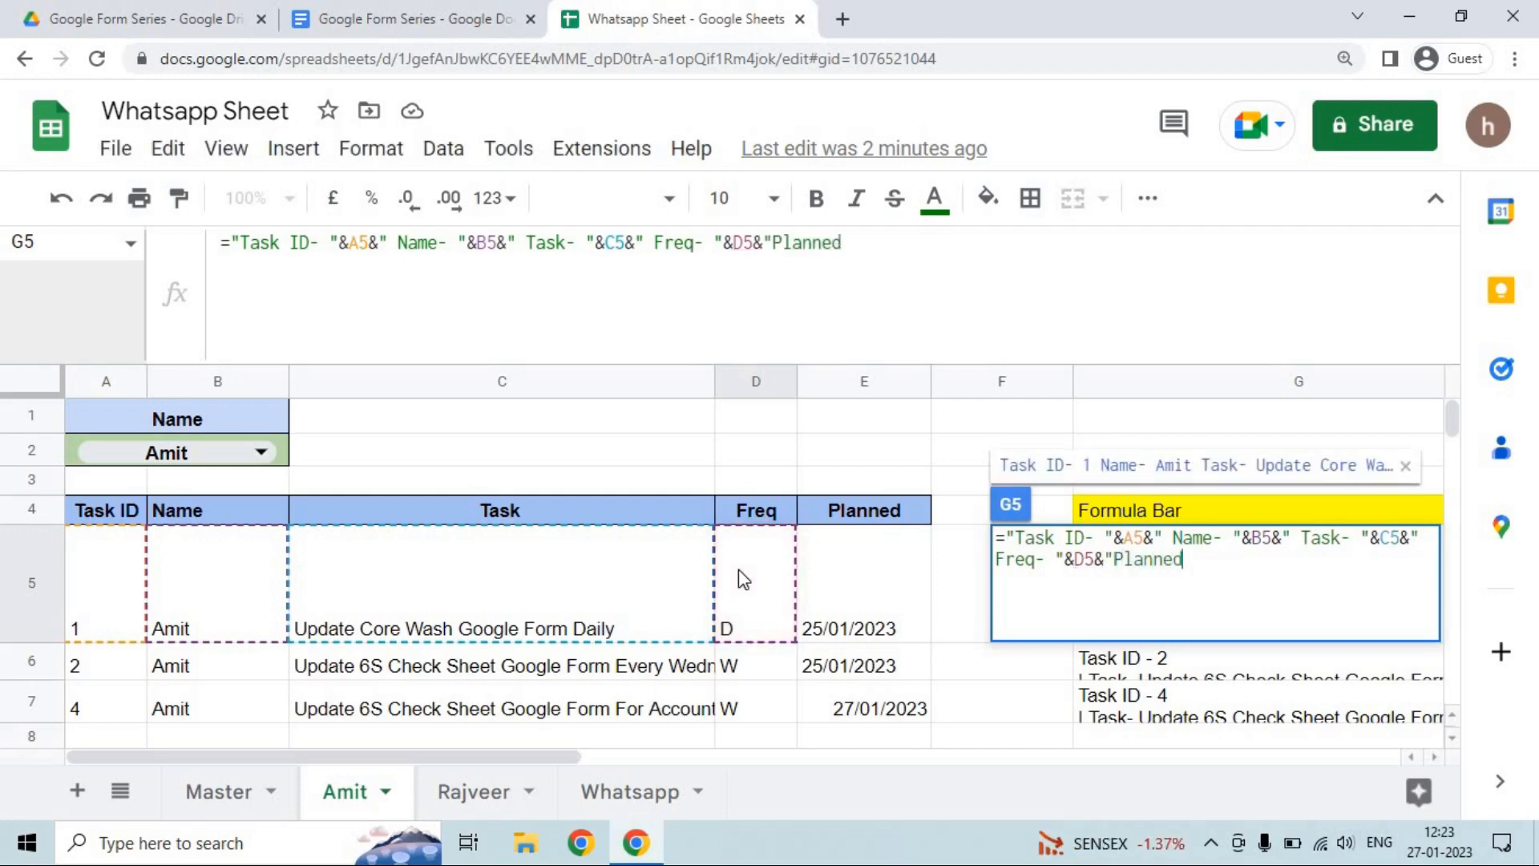
pyautogui.write(' "')
pyautogui.click(1119, 561)
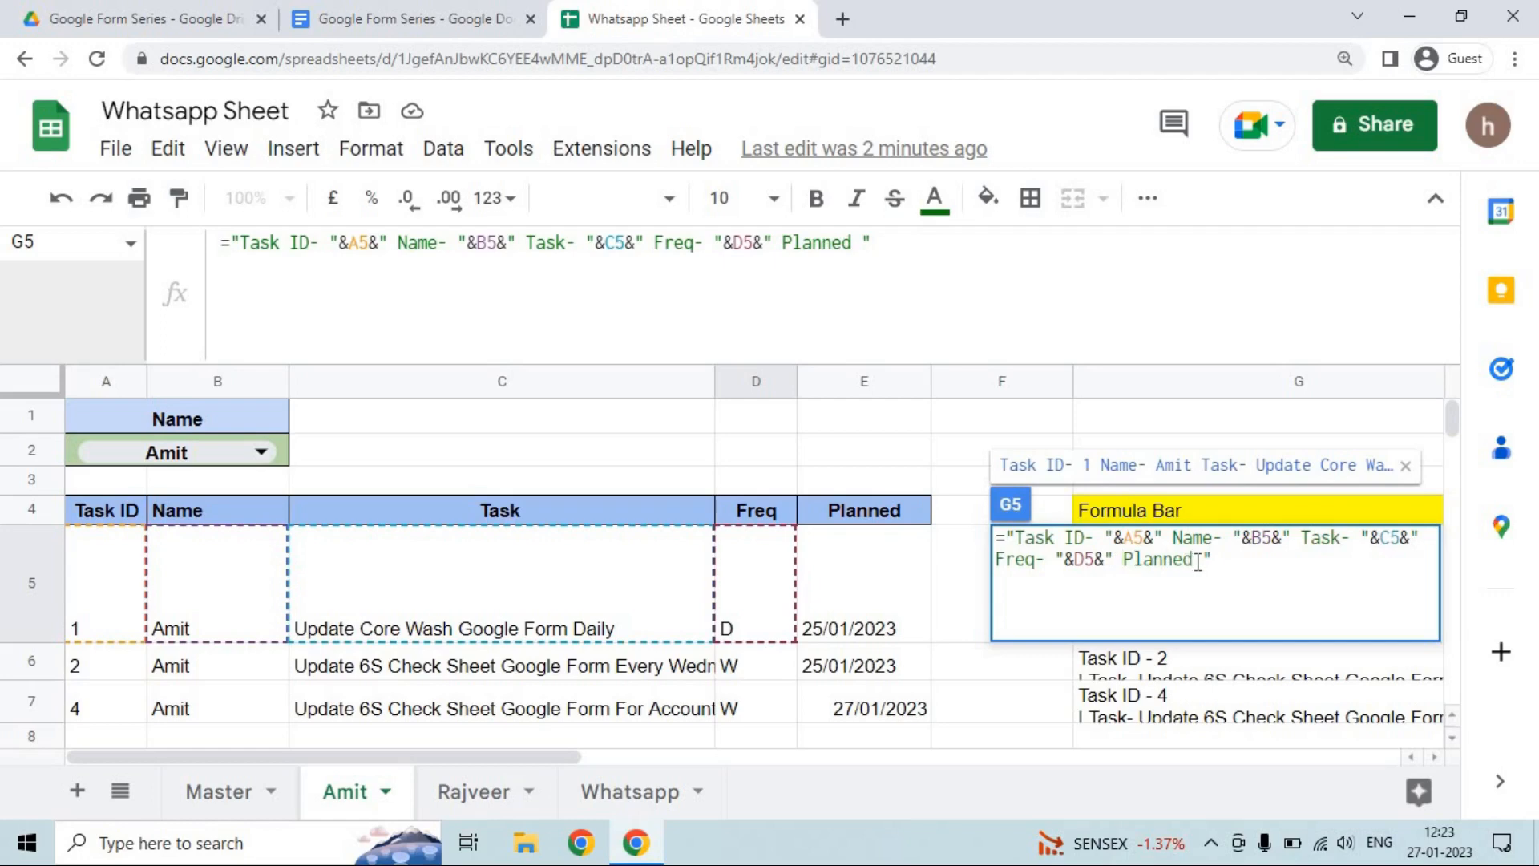
pyautogui.click(1195, 561)
pyautogui.write('-')
pyautogui.click(1235, 566)
pyautogui.write('&')
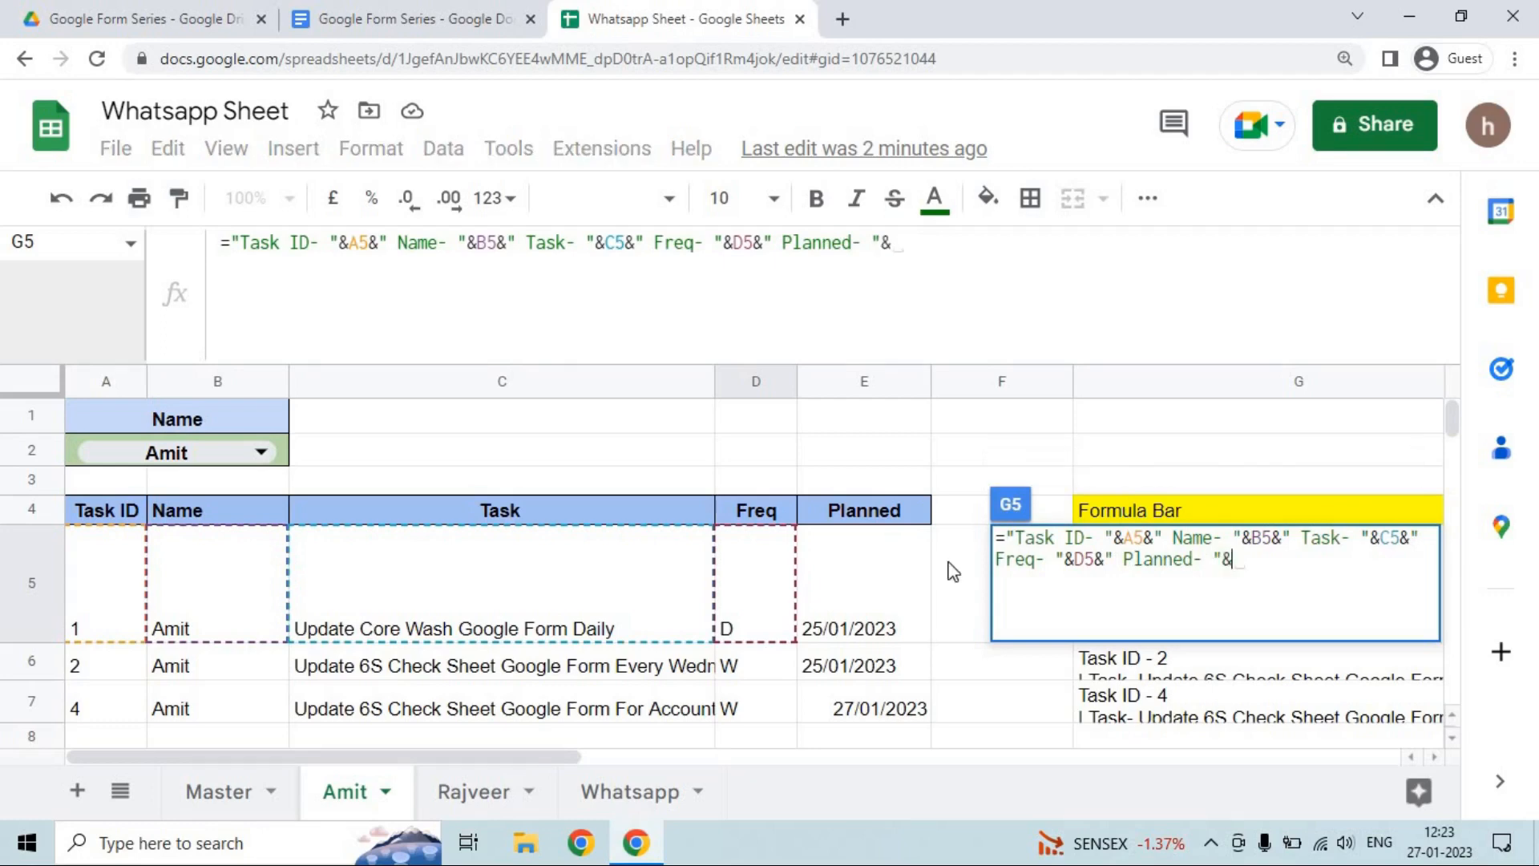
pyautogui.click(867, 586)
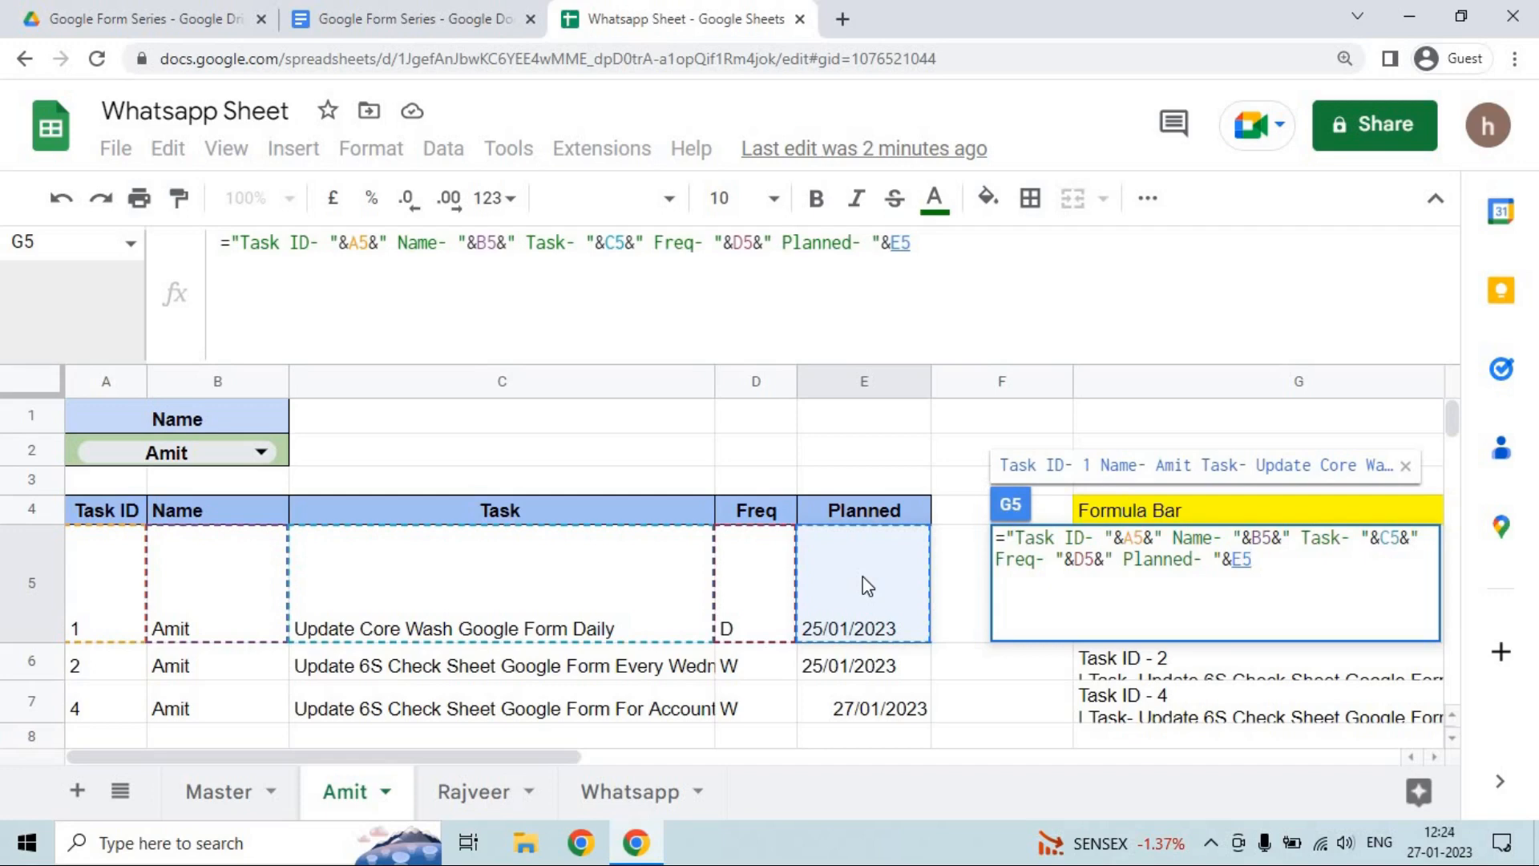
pyautogui.press('Return')
pyautogui.press('Up')
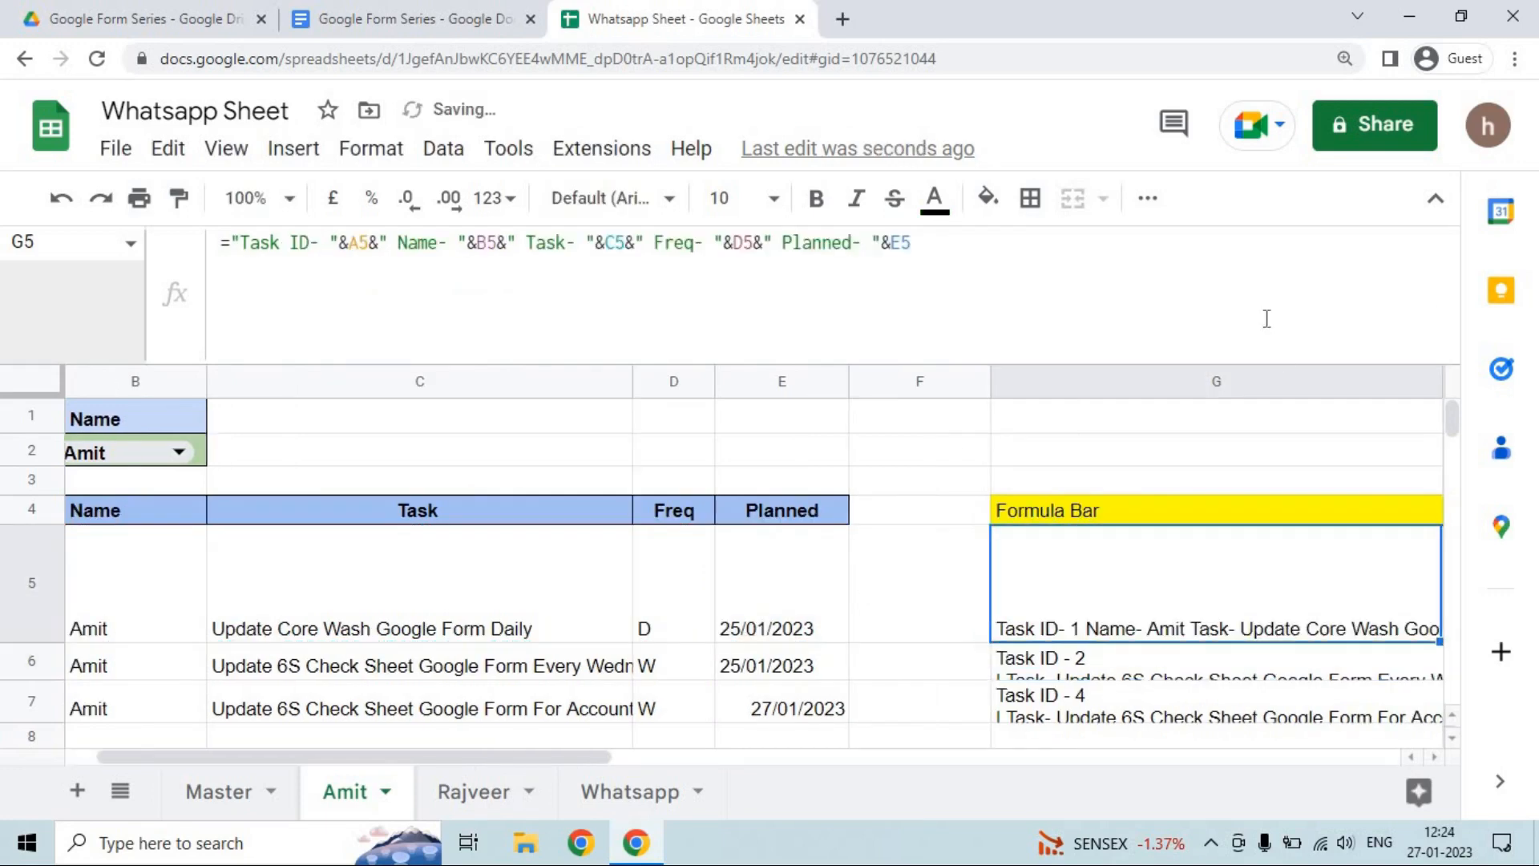
# Set the text wrapping of the message cell G5 to Wrap.
pyautogui.click(1148, 199)
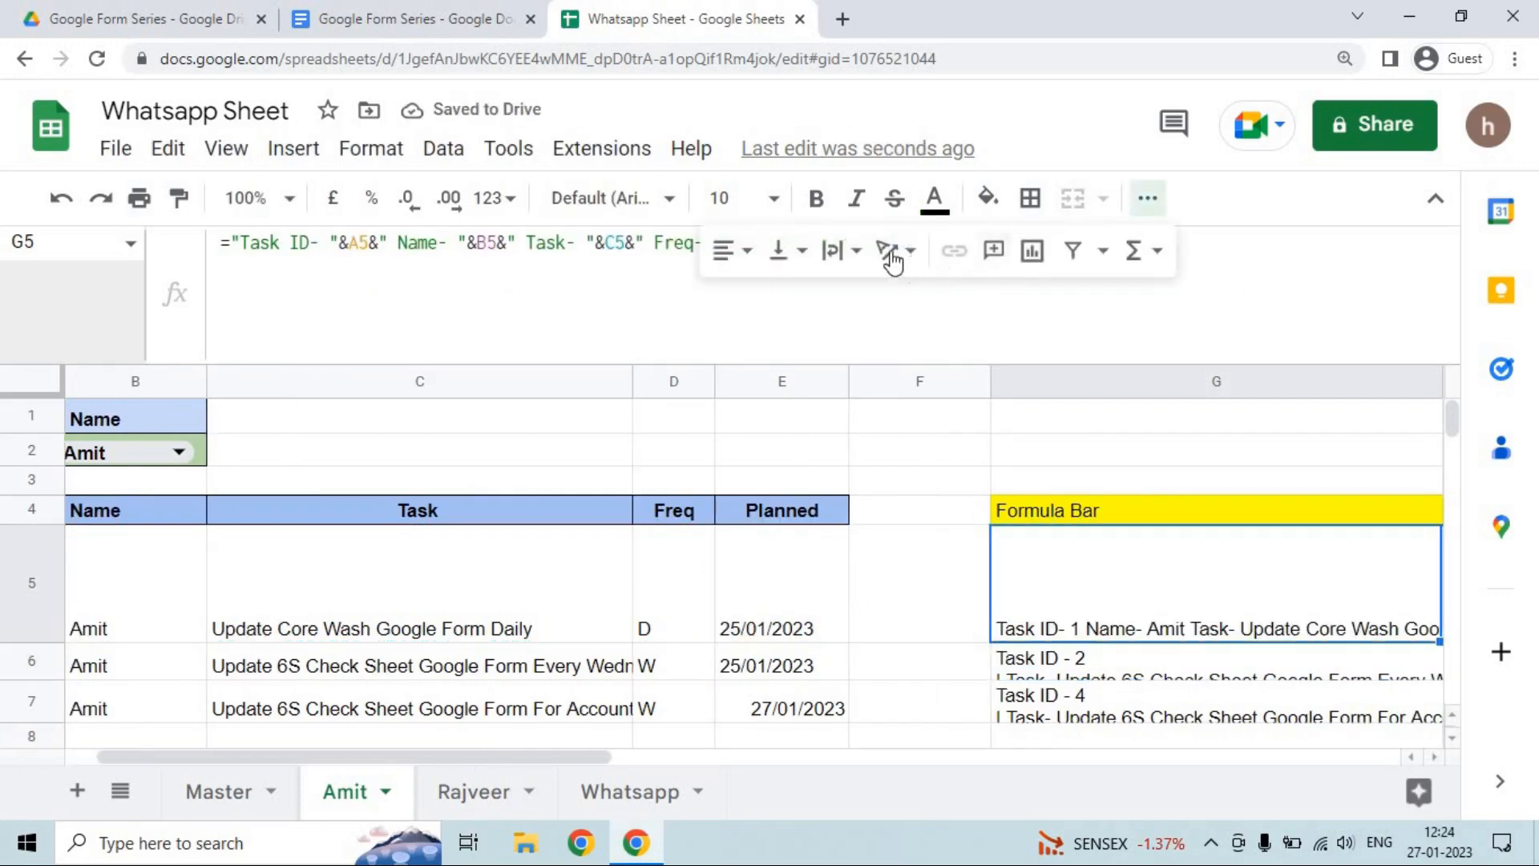
pyautogui.click(834, 251)
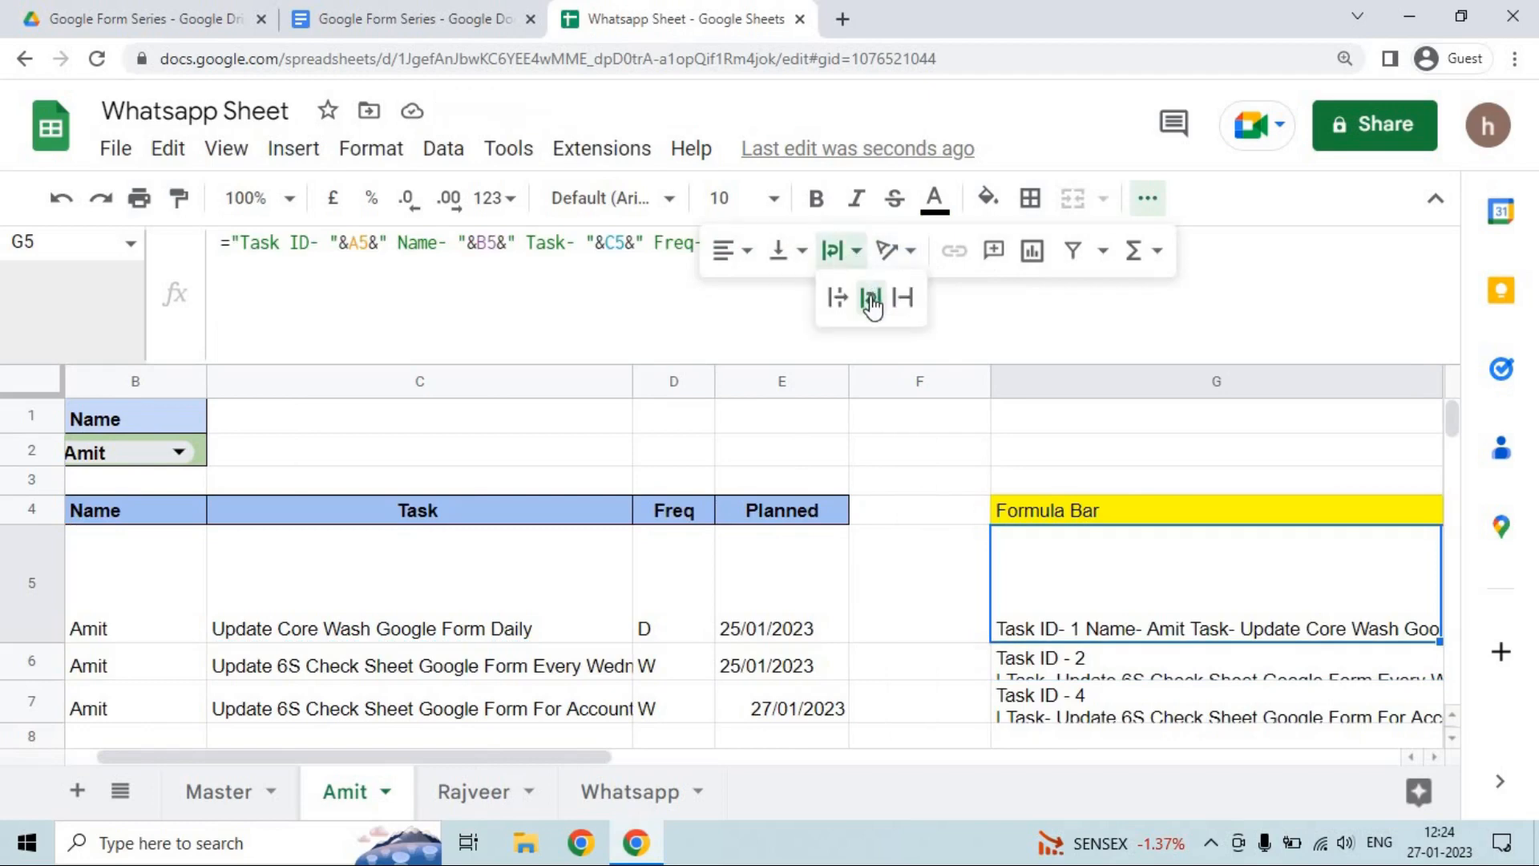
pyautogui.click(871, 300)
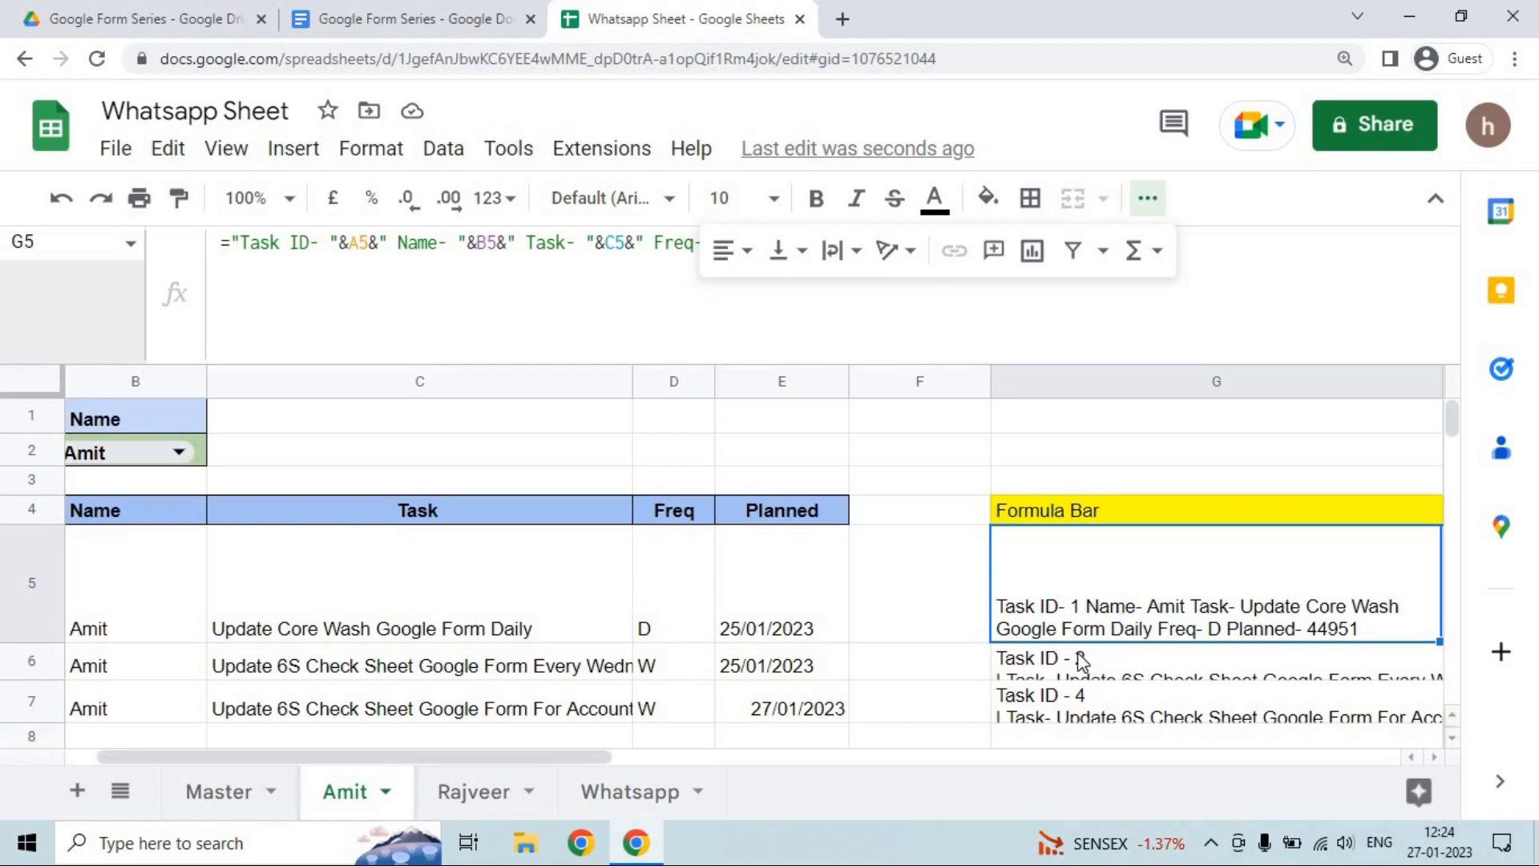
# In the G5 message formula, replace the space before the Name label with a line break inside the quotes.
pyautogui.doubleClick(1086, 605)
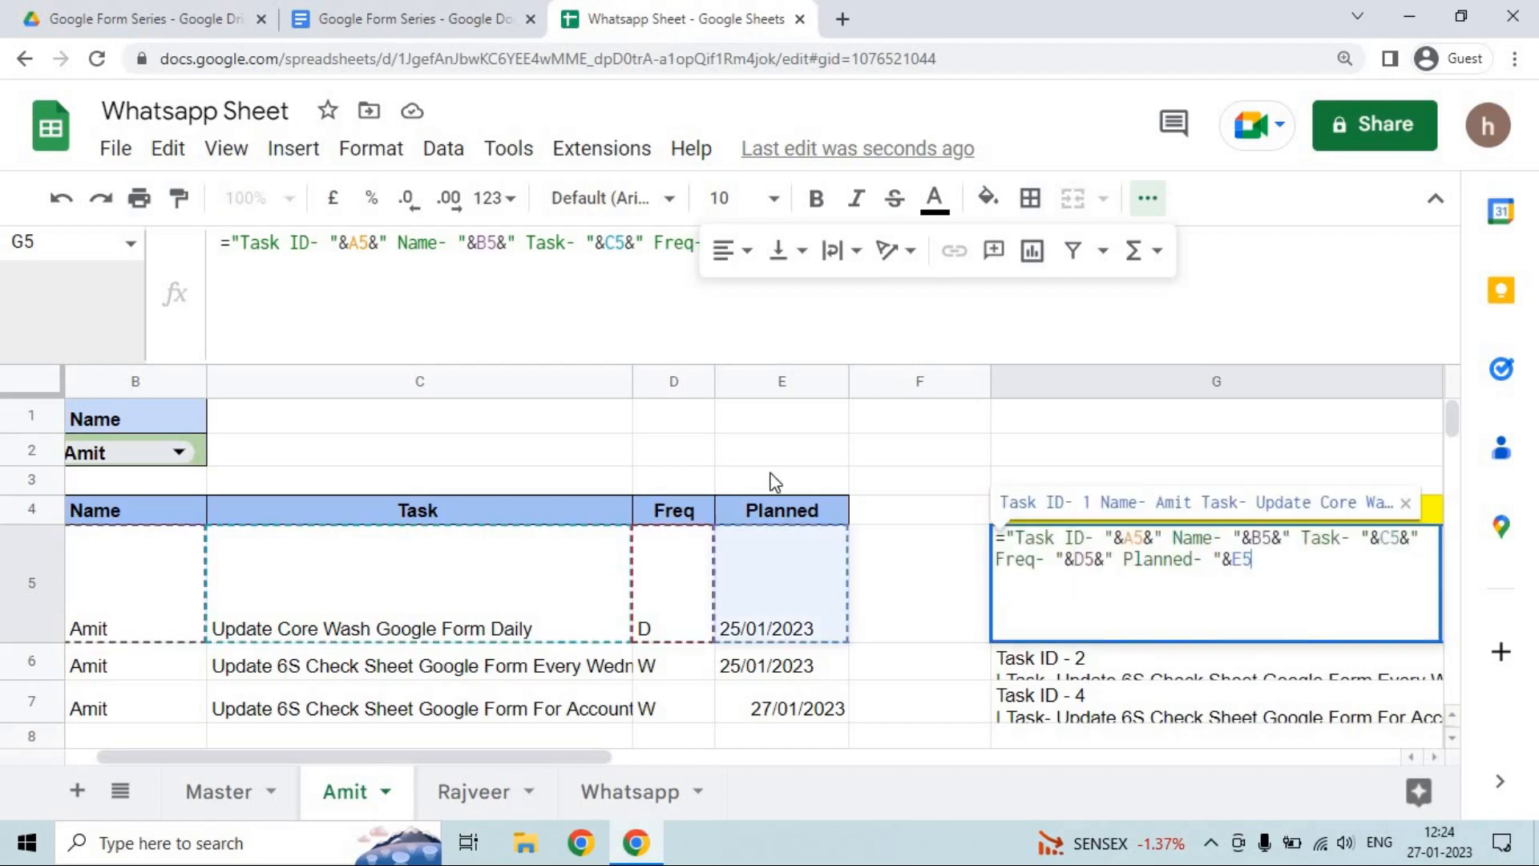
pyautogui.click(1150, 204)
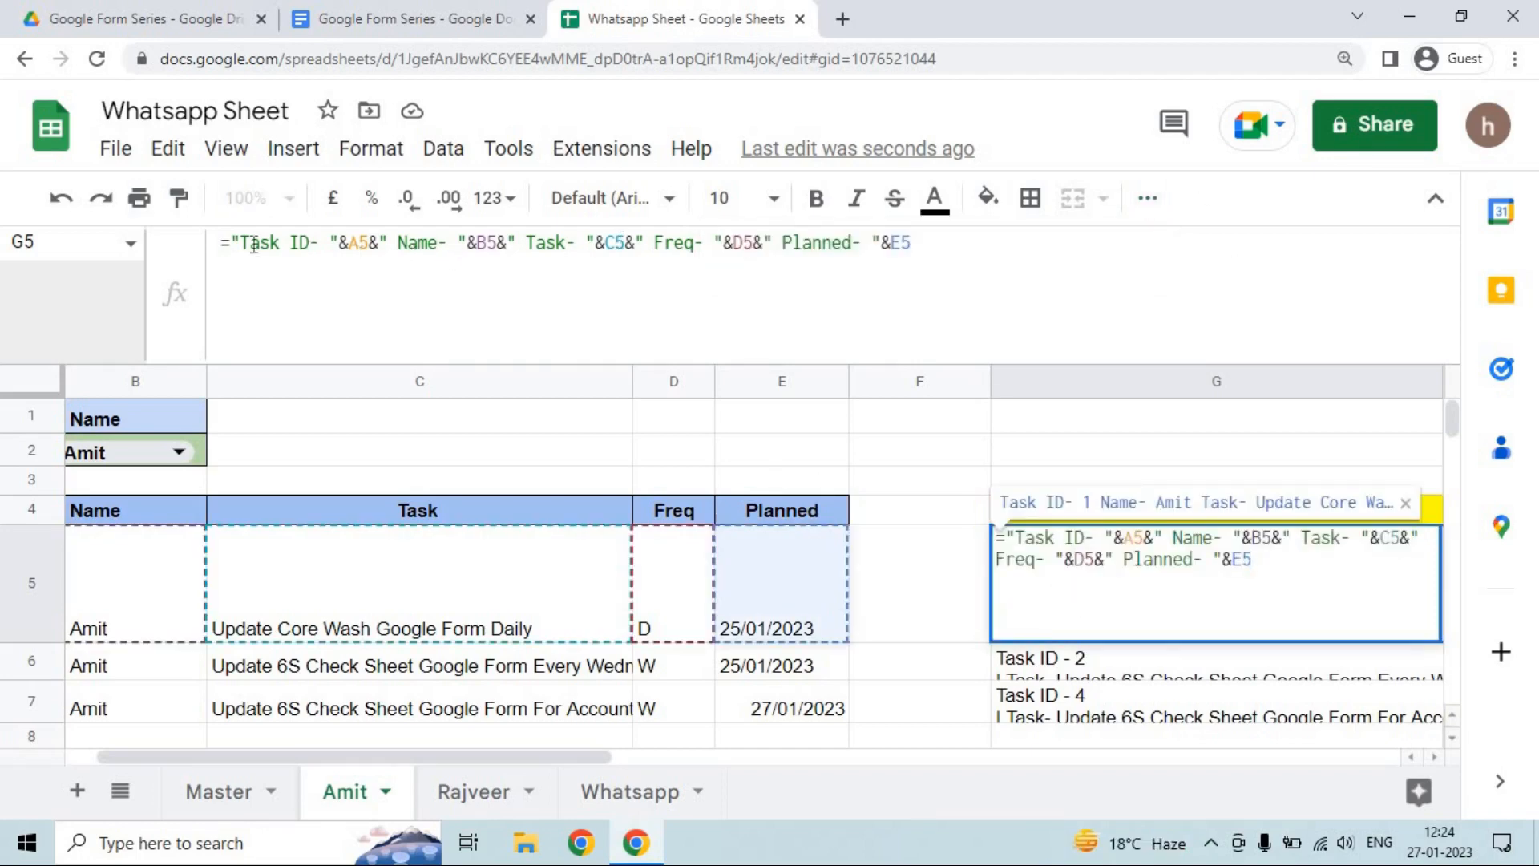
pyautogui.click(401, 240)
pyautogui.press('BackSpace')
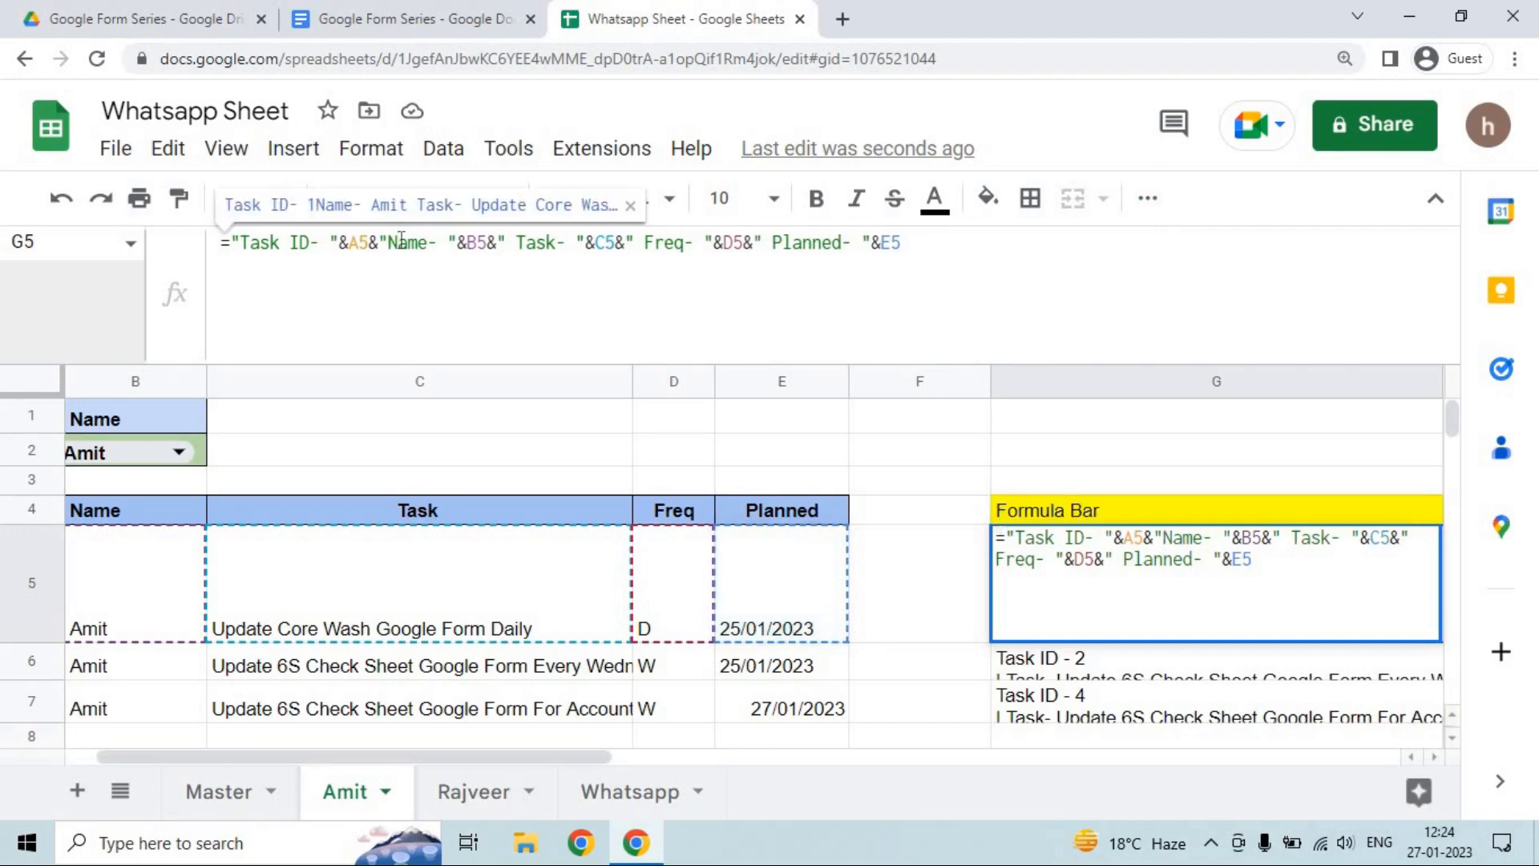
pyautogui.hotkey('ctrl', 'Return')
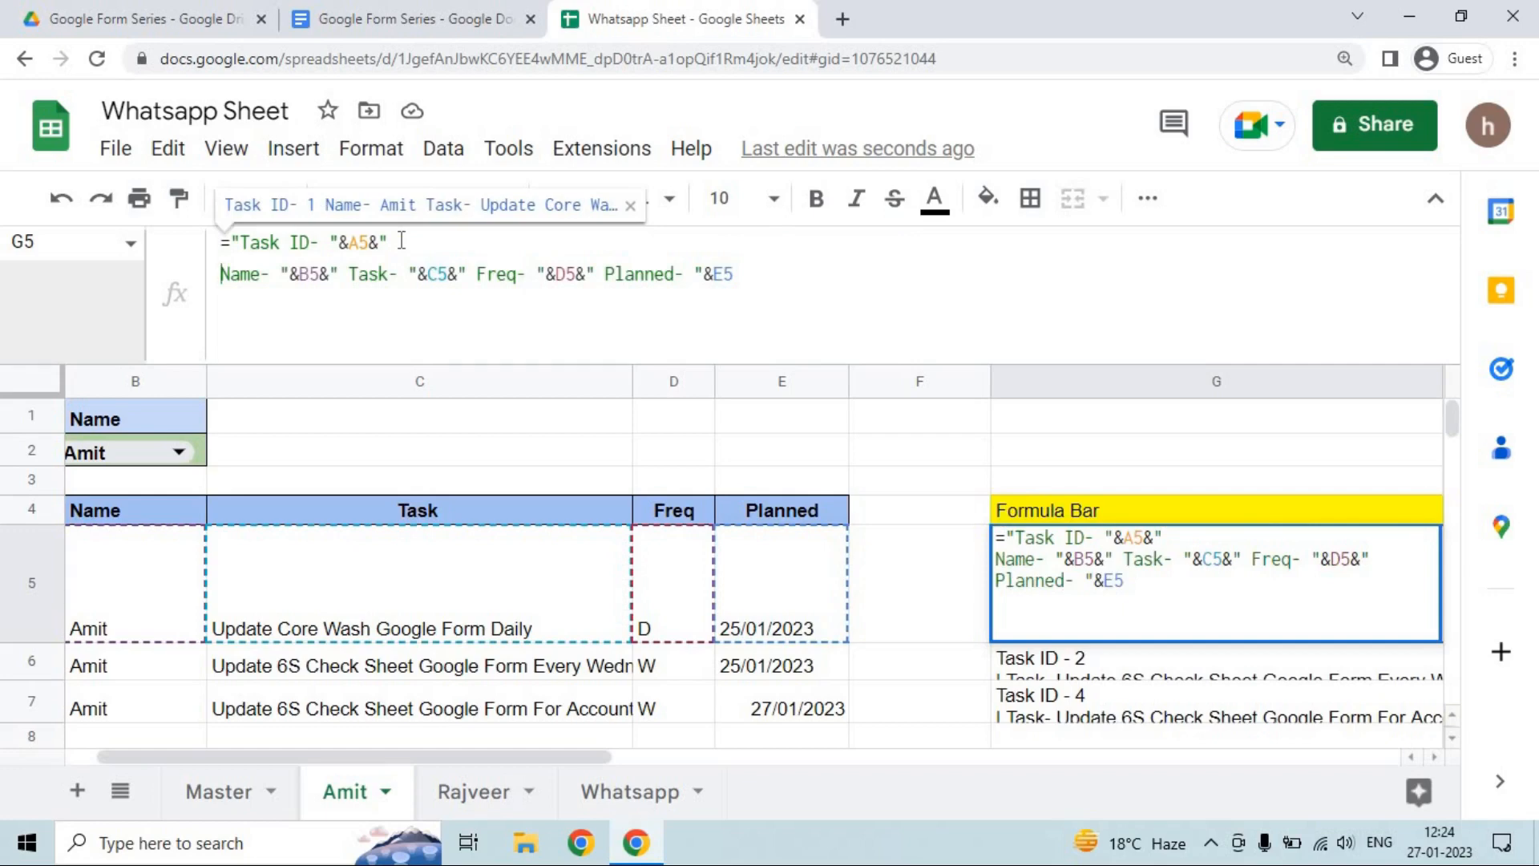
# Replace the space before the Task label in the G5 formula with a line break.
pyautogui.press('Right')
pyautogui.press('Right')
pyautogui.press('Right')
pyautogui.press('Right')
pyautogui.press('Right')
pyautogui.press('Right')
pyautogui.press('Right')
pyautogui.press('Right')
pyautogui.press('Right')
pyautogui.press('Right')
pyautogui.press('Right')
pyautogui.press('Right')
pyautogui.press('Right')
pyautogui.press('BackSpace')
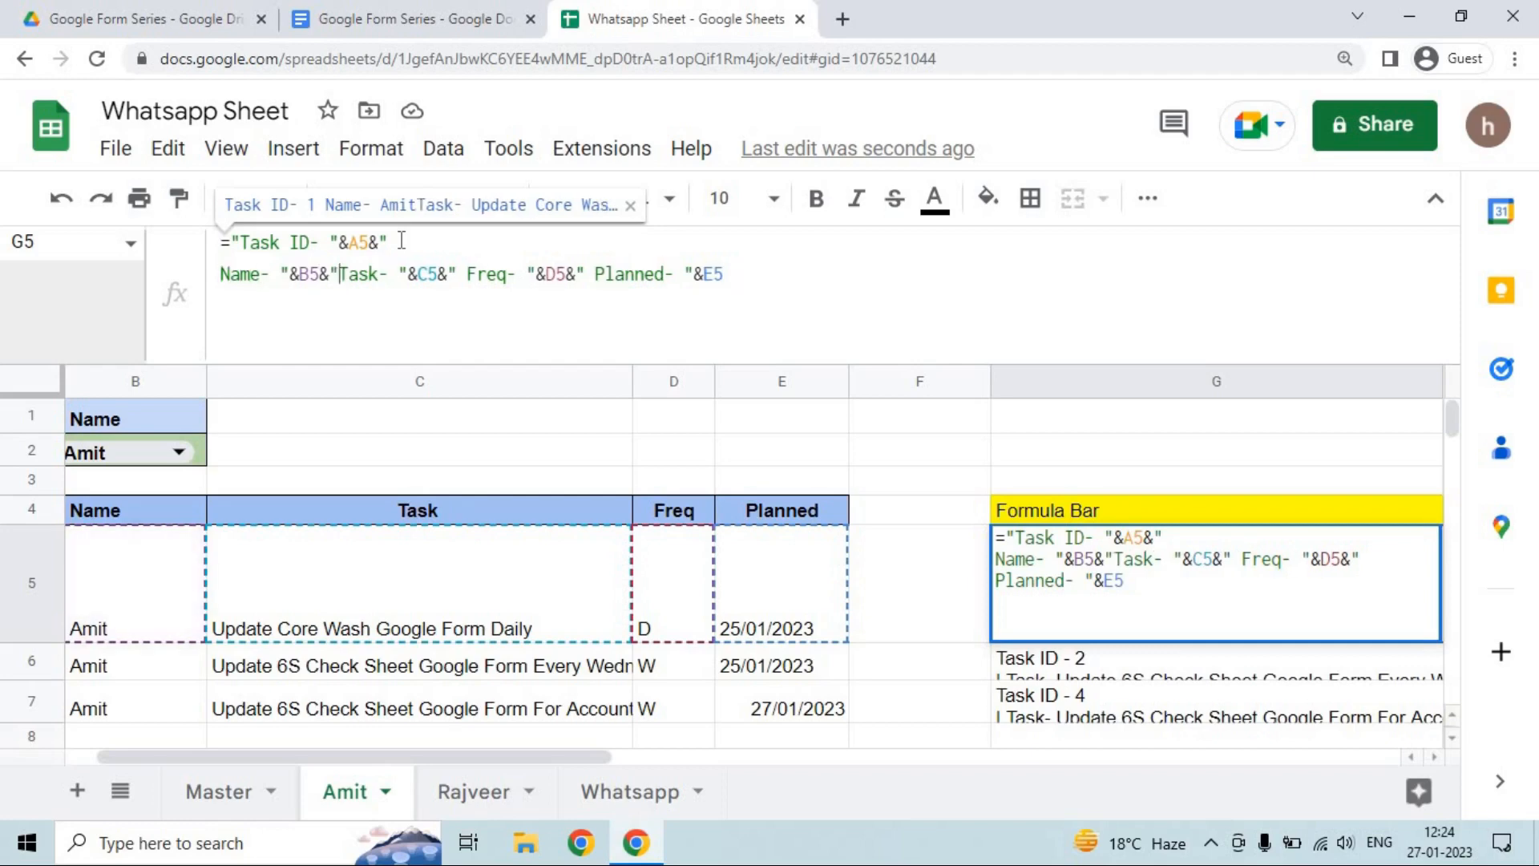
pyautogui.hotkey('ctrl', 'Return')
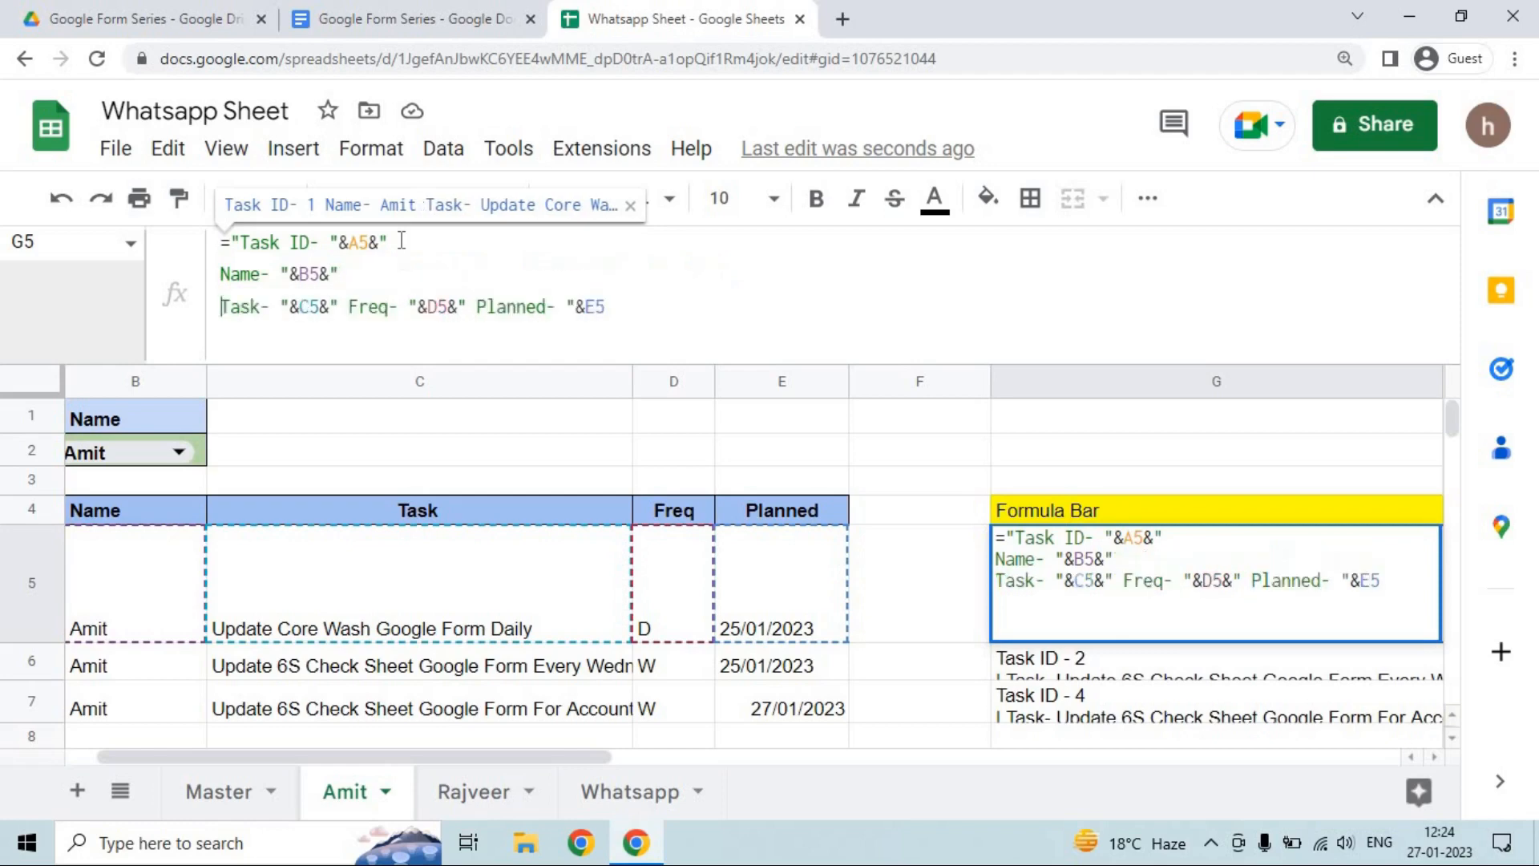
# Replace the space before the Freq label in the G5 formula with a line break.
pyautogui.press('Right')
pyautogui.press('Right')
pyautogui.press('Right')
pyautogui.press('Right')
pyautogui.press('Right')
pyautogui.press('Right')
pyautogui.press('Right')
pyautogui.press('Right')
pyautogui.press('Right')
pyautogui.press('Right')
pyautogui.press('Right')
pyautogui.press('Right')
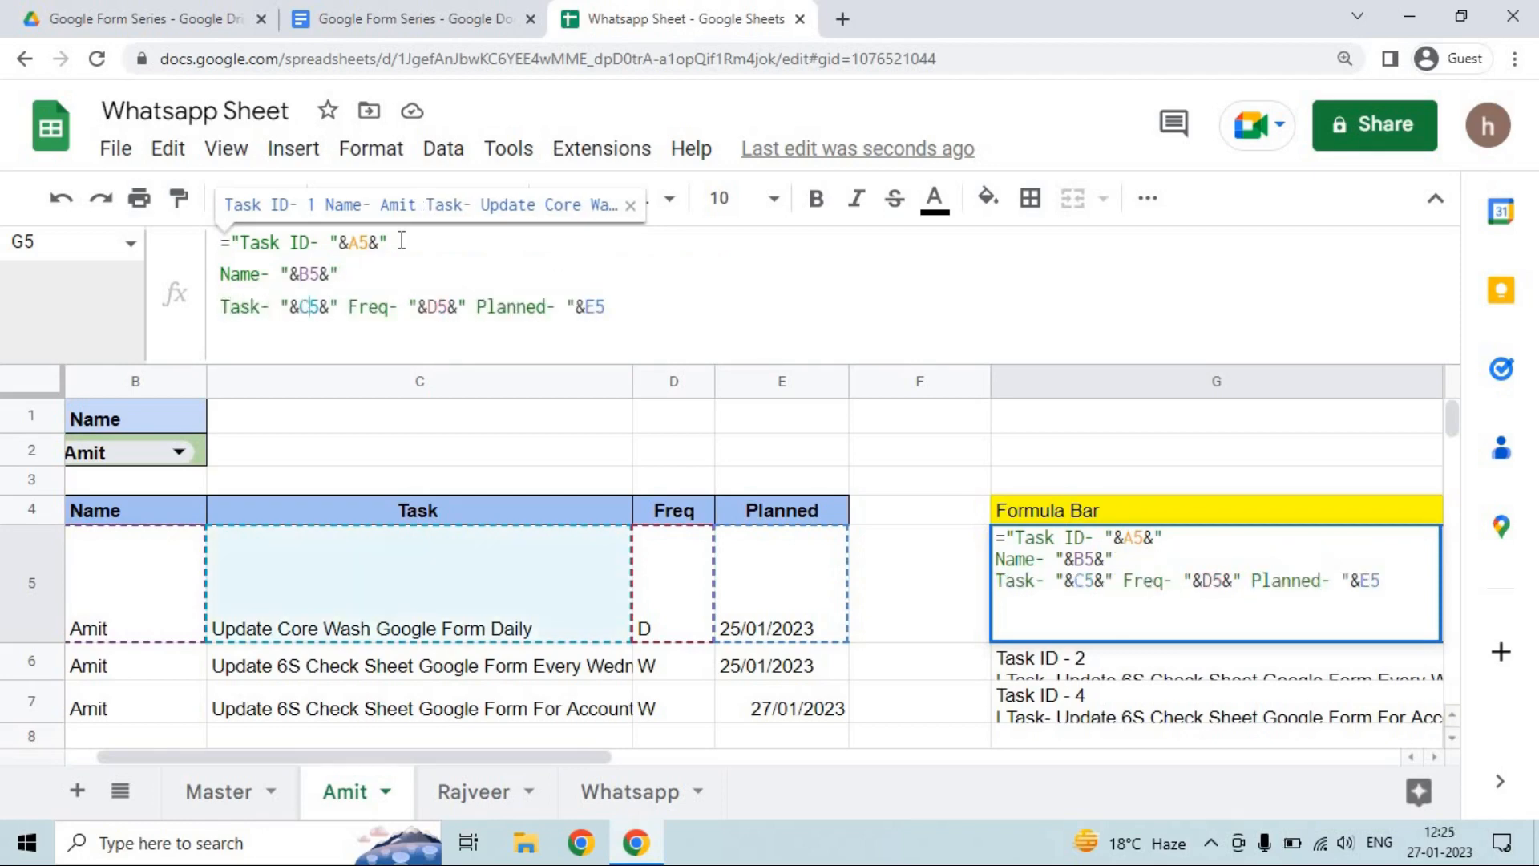
pyautogui.press('BackSpace')
pyautogui.hotkey('ctrl', 'Return')
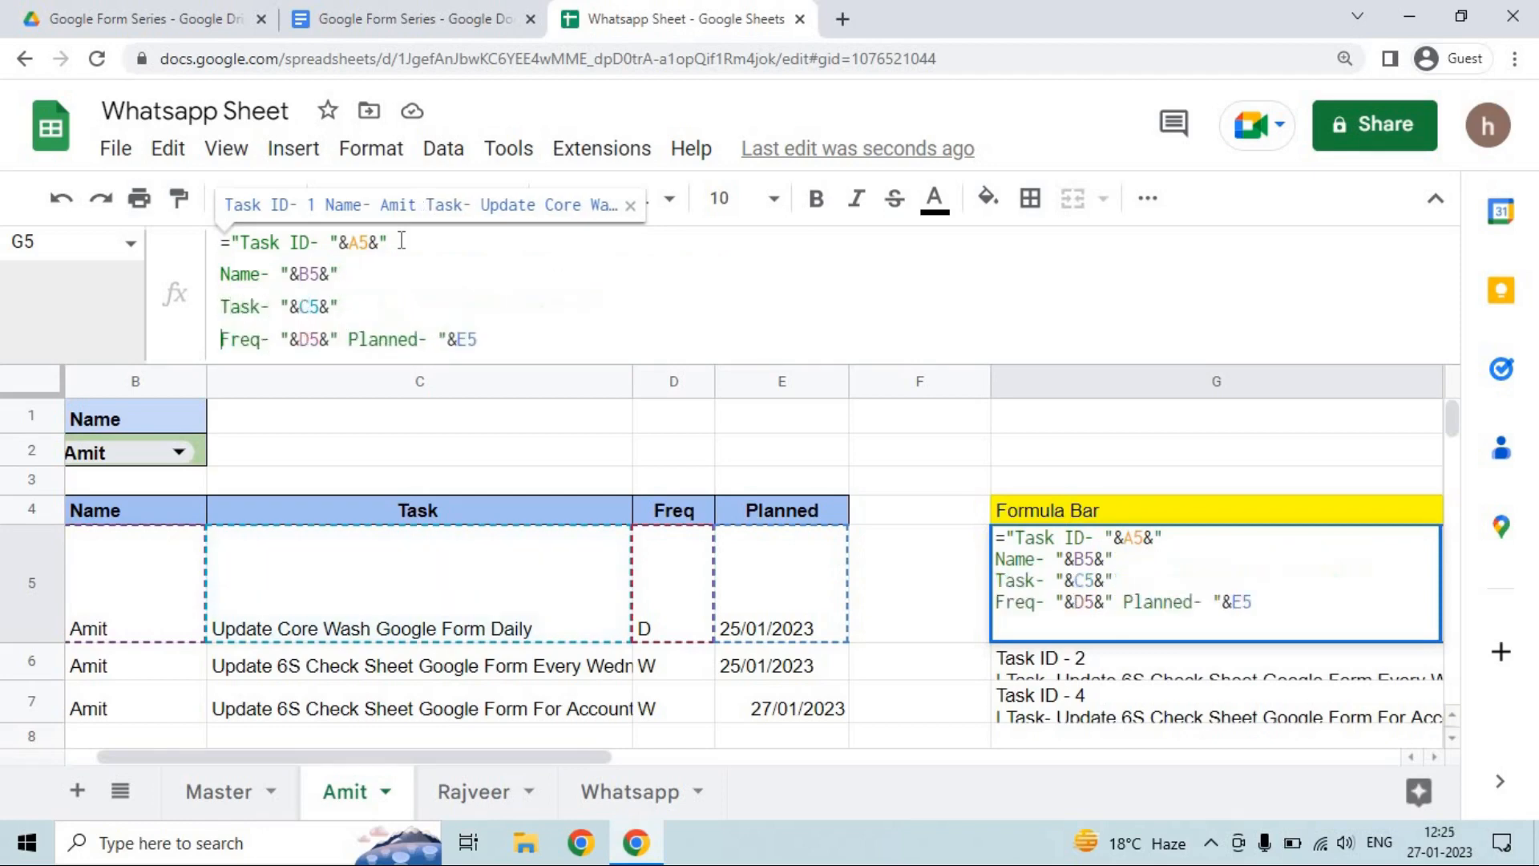
# Replace the space before the Planned label in the G5 formula with a line break, and enter the formula.
pyautogui.press('Right')
pyautogui.press('Right')
pyautogui.press('Right')
pyautogui.press('Right')
pyautogui.press('Right')
pyautogui.press('Right')
pyautogui.press('Right')
pyautogui.press('Right')
pyautogui.press('Right')
pyautogui.press('Right')
pyautogui.press('Right')
pyautogui.press('Right')
pyautogui.press('Right')
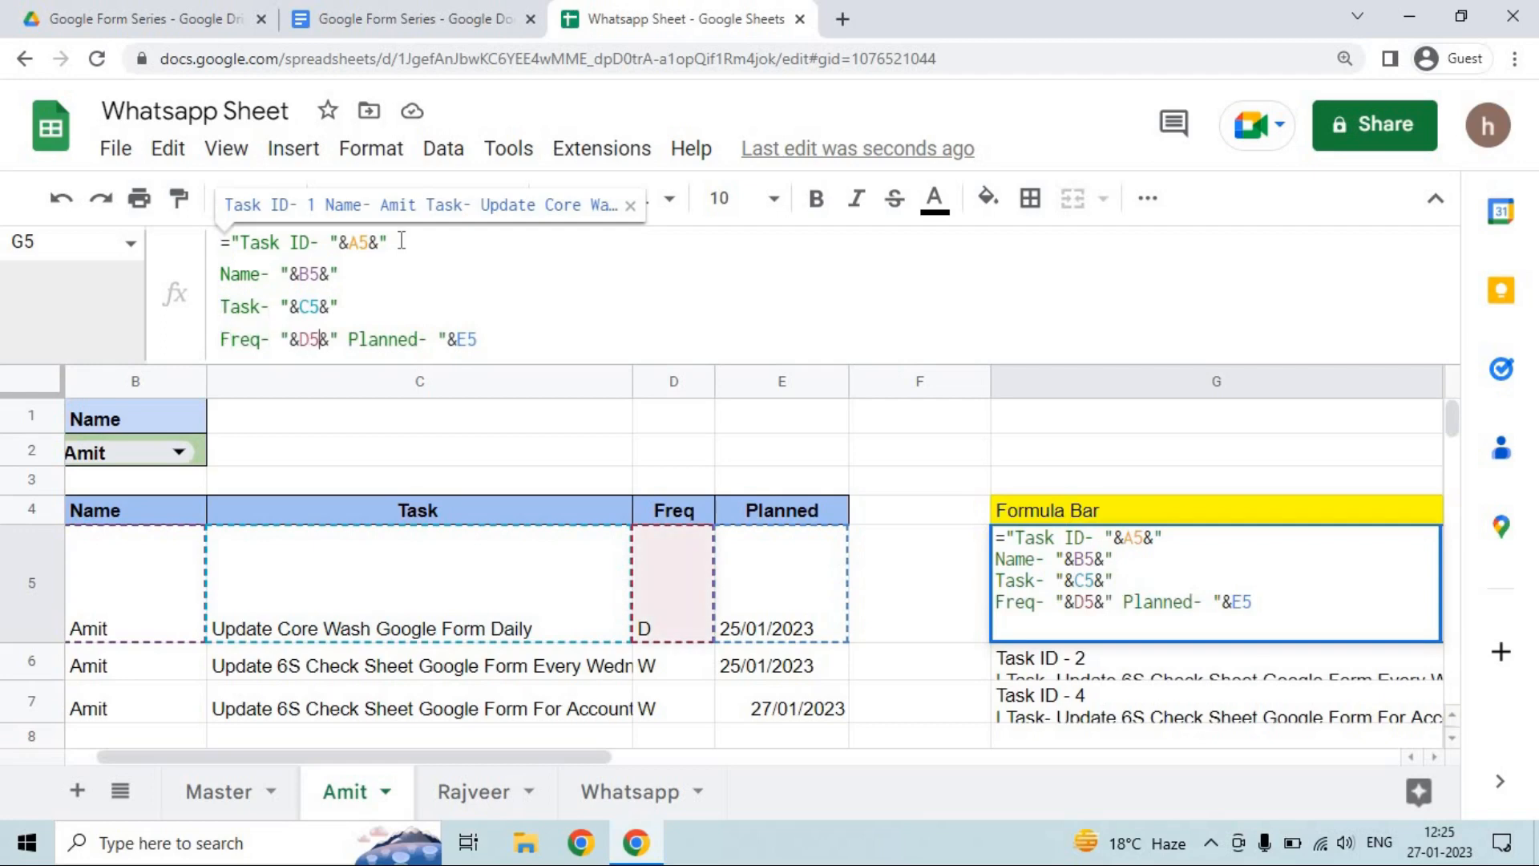
pyautogui.press('BackSpace')
pyautogui.hotkey('ctrl', 'Return')
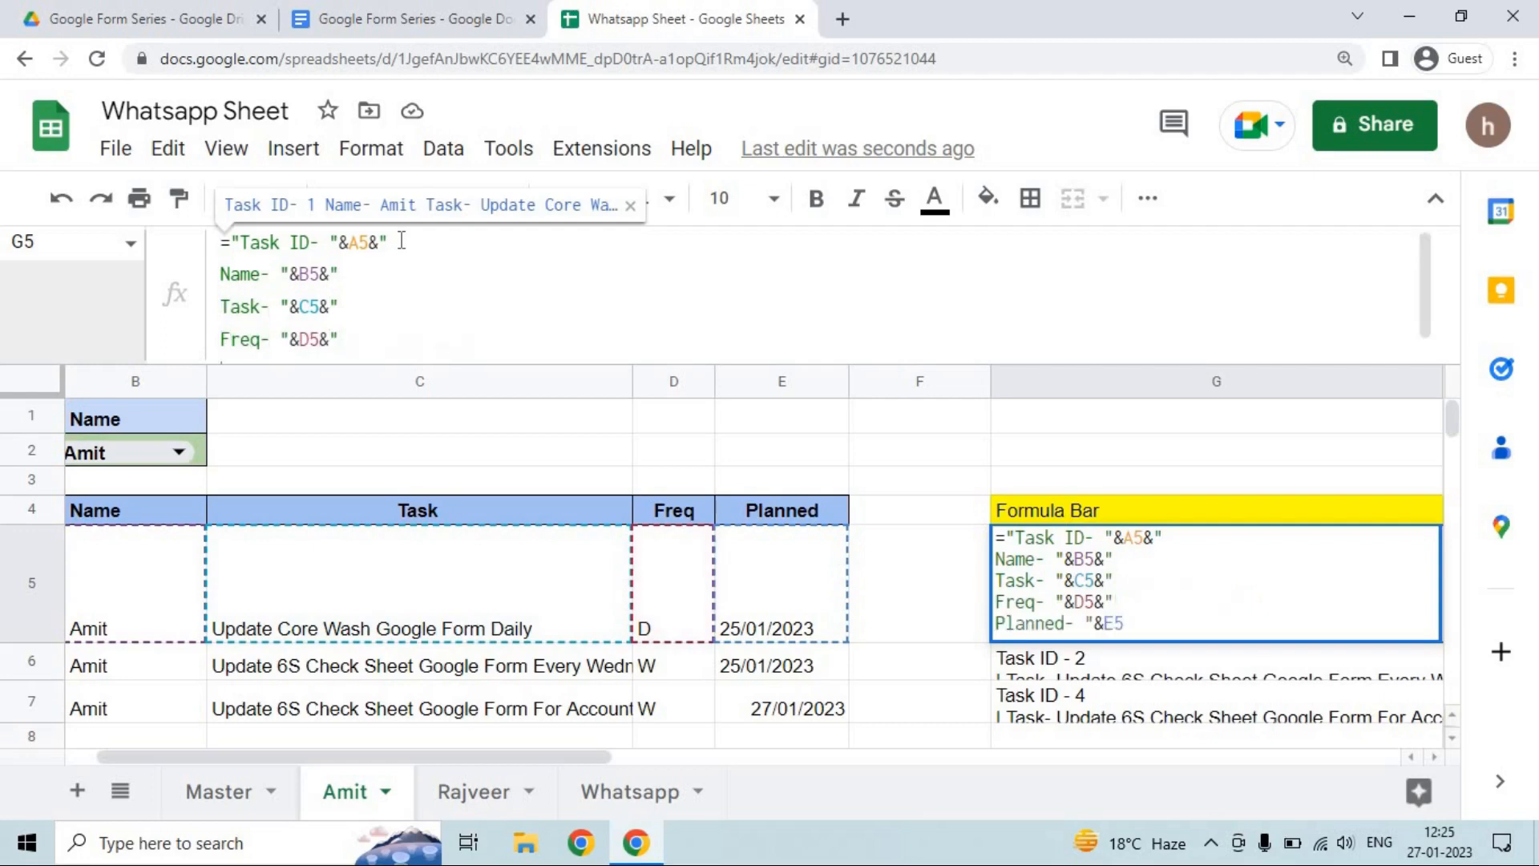
pyautogui.moveTo(532, 360); pyautogui.dragTo(534, 401)
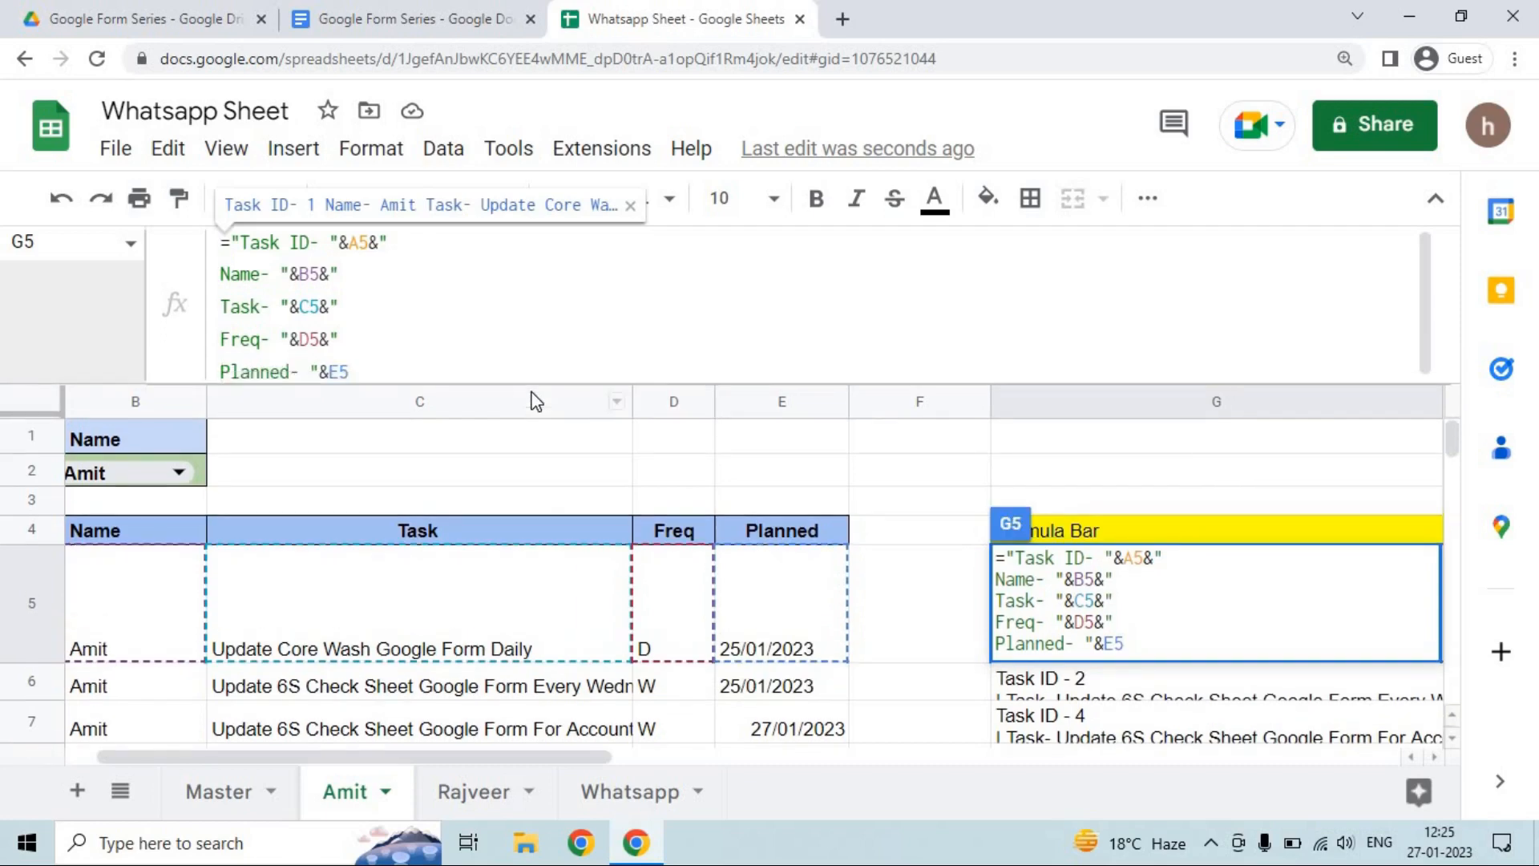
pyautogui.press('Return')
pyautogui.press('Up')
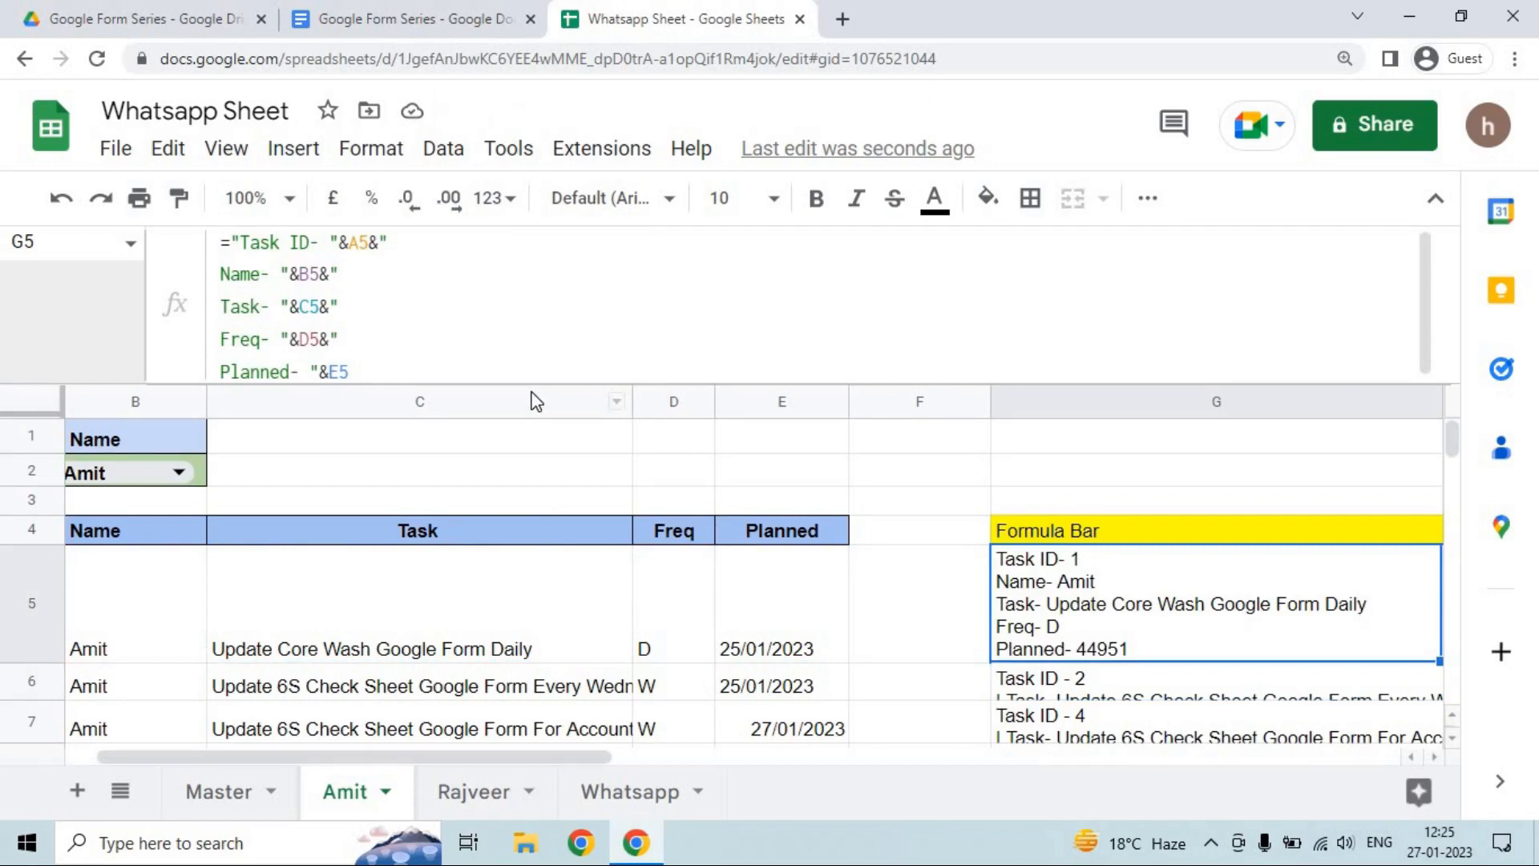
# Insert "| " in front of the Name and Task labels in the G5 formula.
pyautogui.click(221, 277)
pyautogui.write('|')
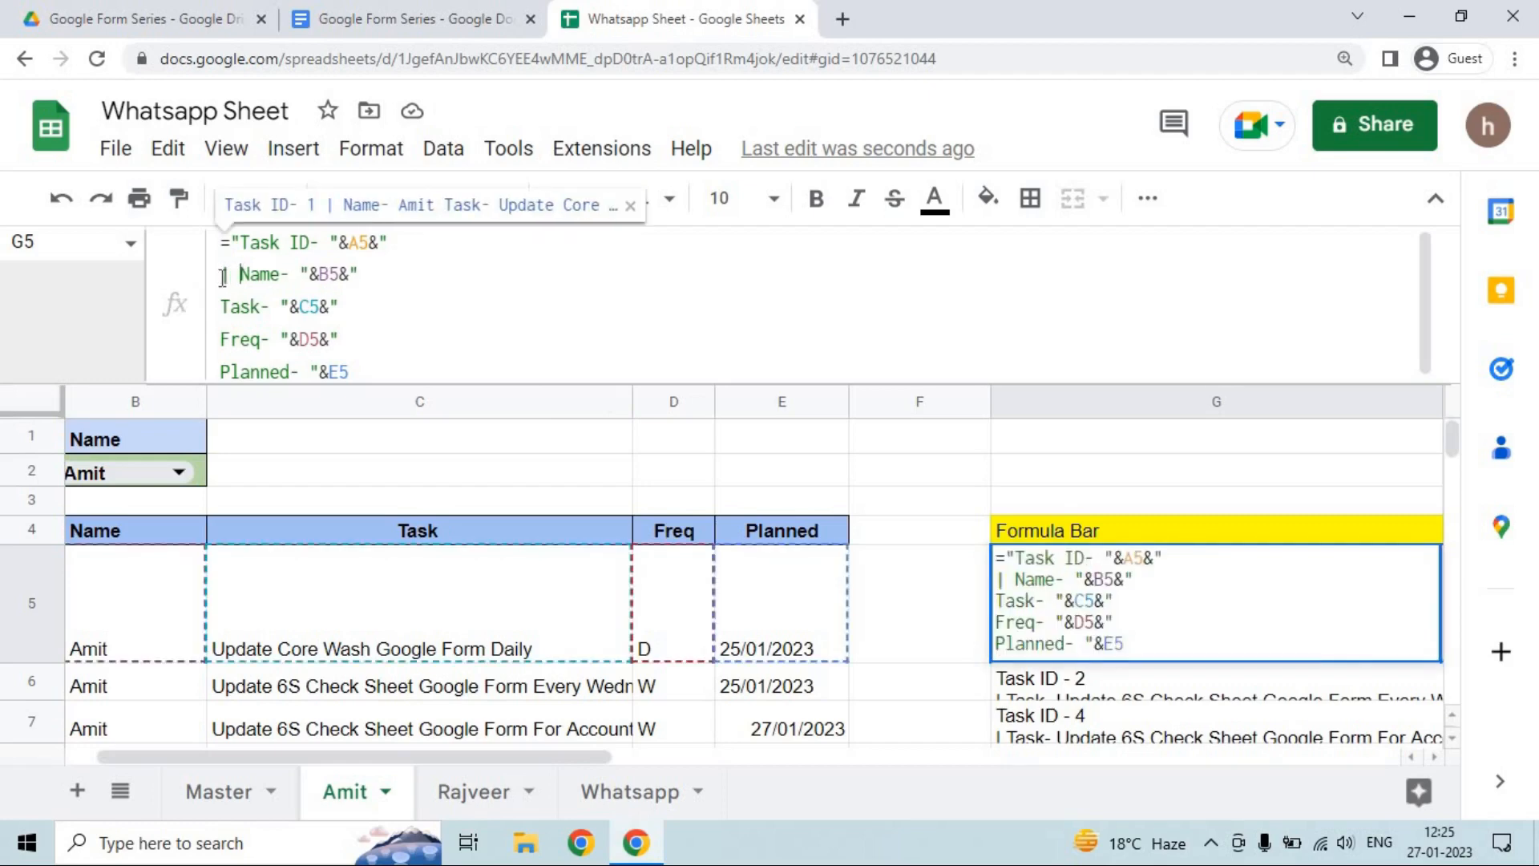
pyautogui.click(226, 308)
pyautogui.write('|')
# Insert "| " in front of the Freq and Planned labels in the G5 formula, and enter it.
pyautogui.press('Down')
pyautogui.press('Left')
pyautogui.press('Left')
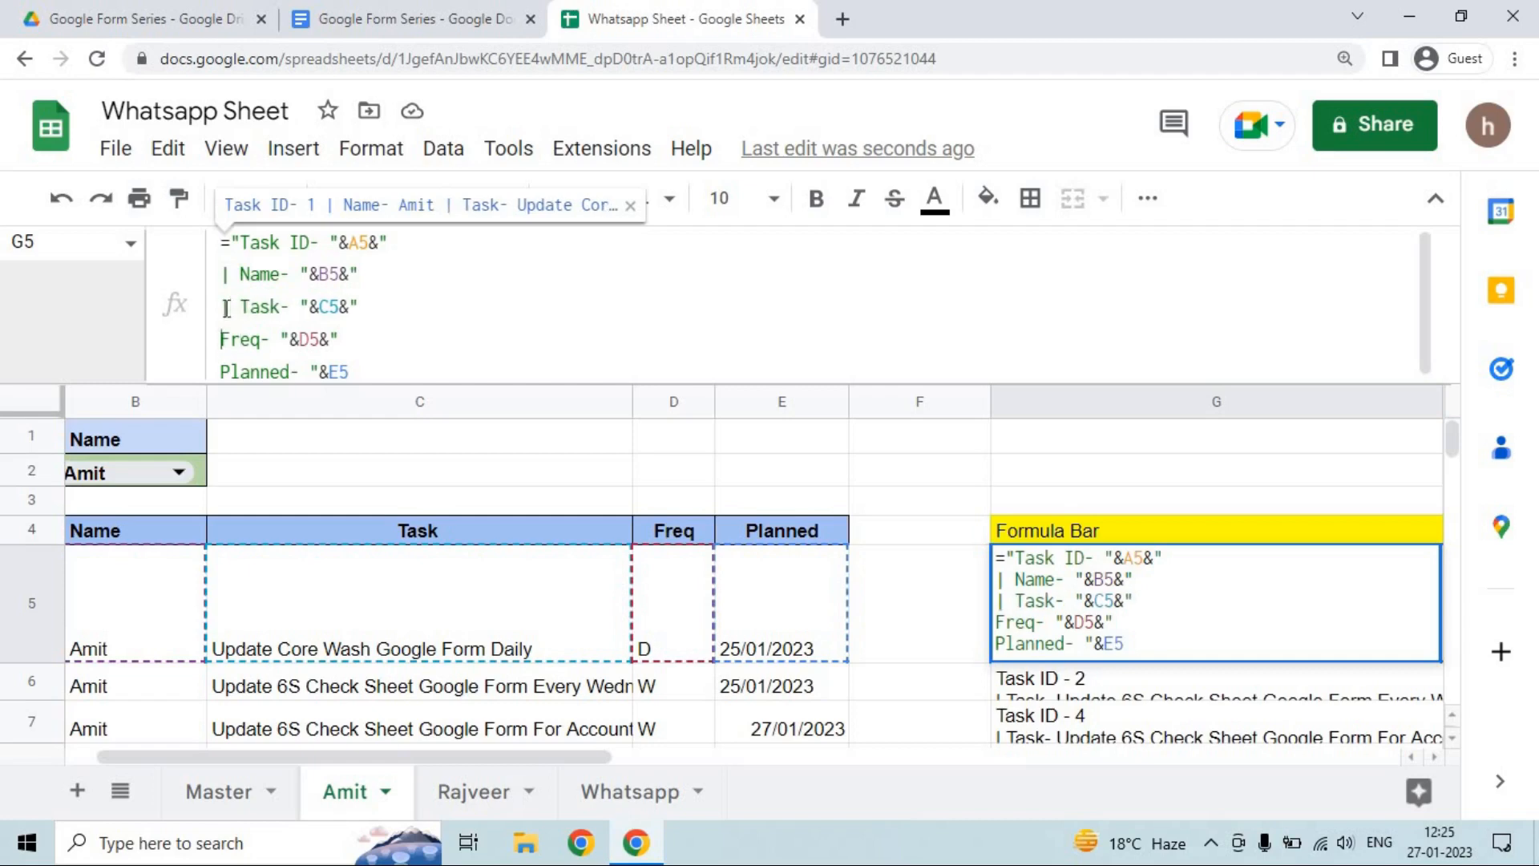
pyautogui.write('|')
pyautogui.press('Down')
pyautogui.press('Left')
pyautogui.press('Left')
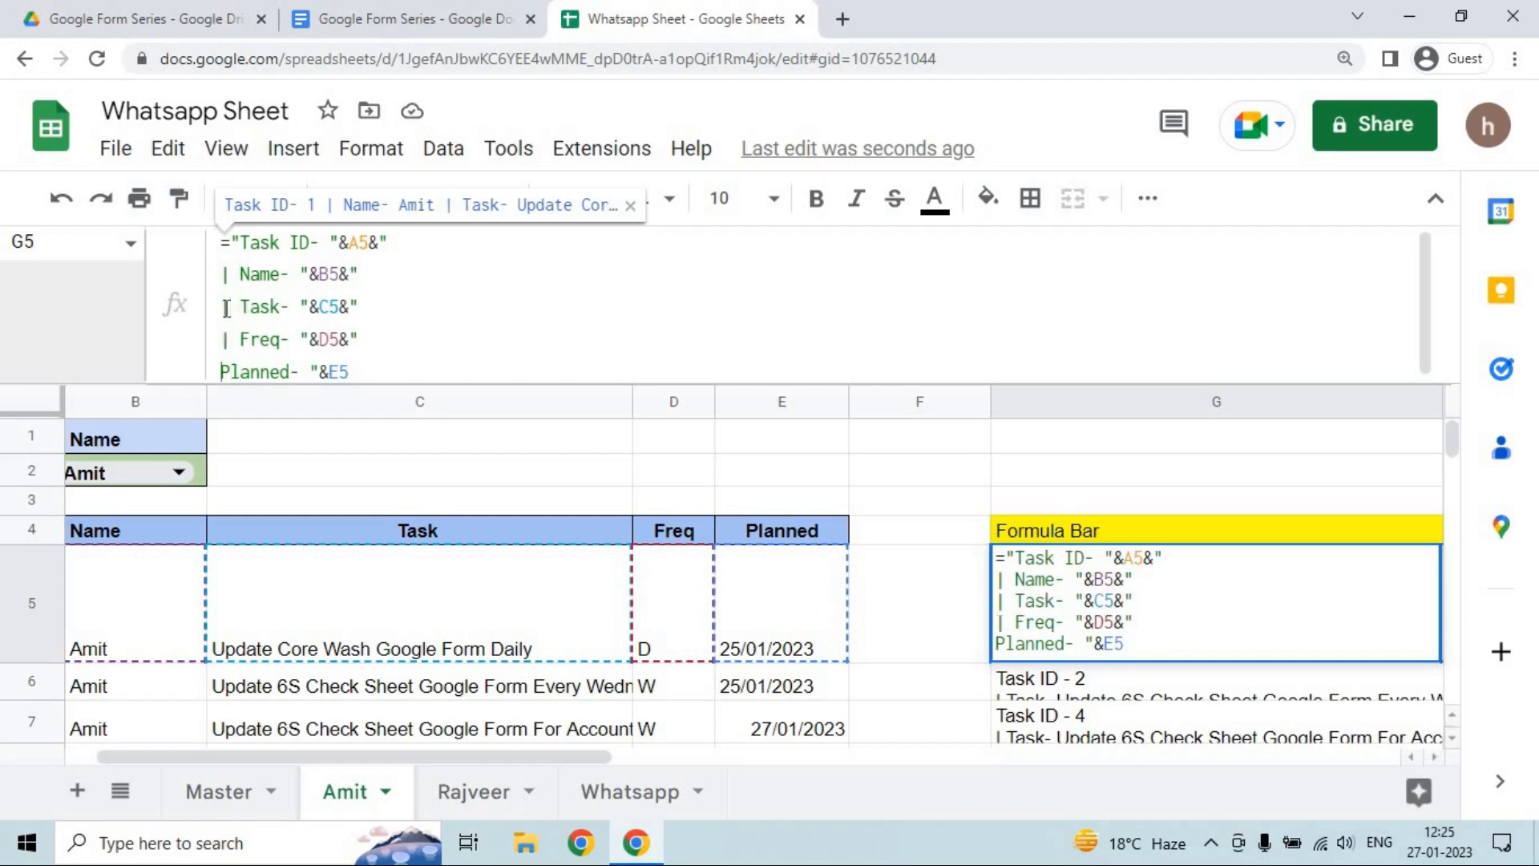
pyautogui.write('|')
pyautogui.press('Up')
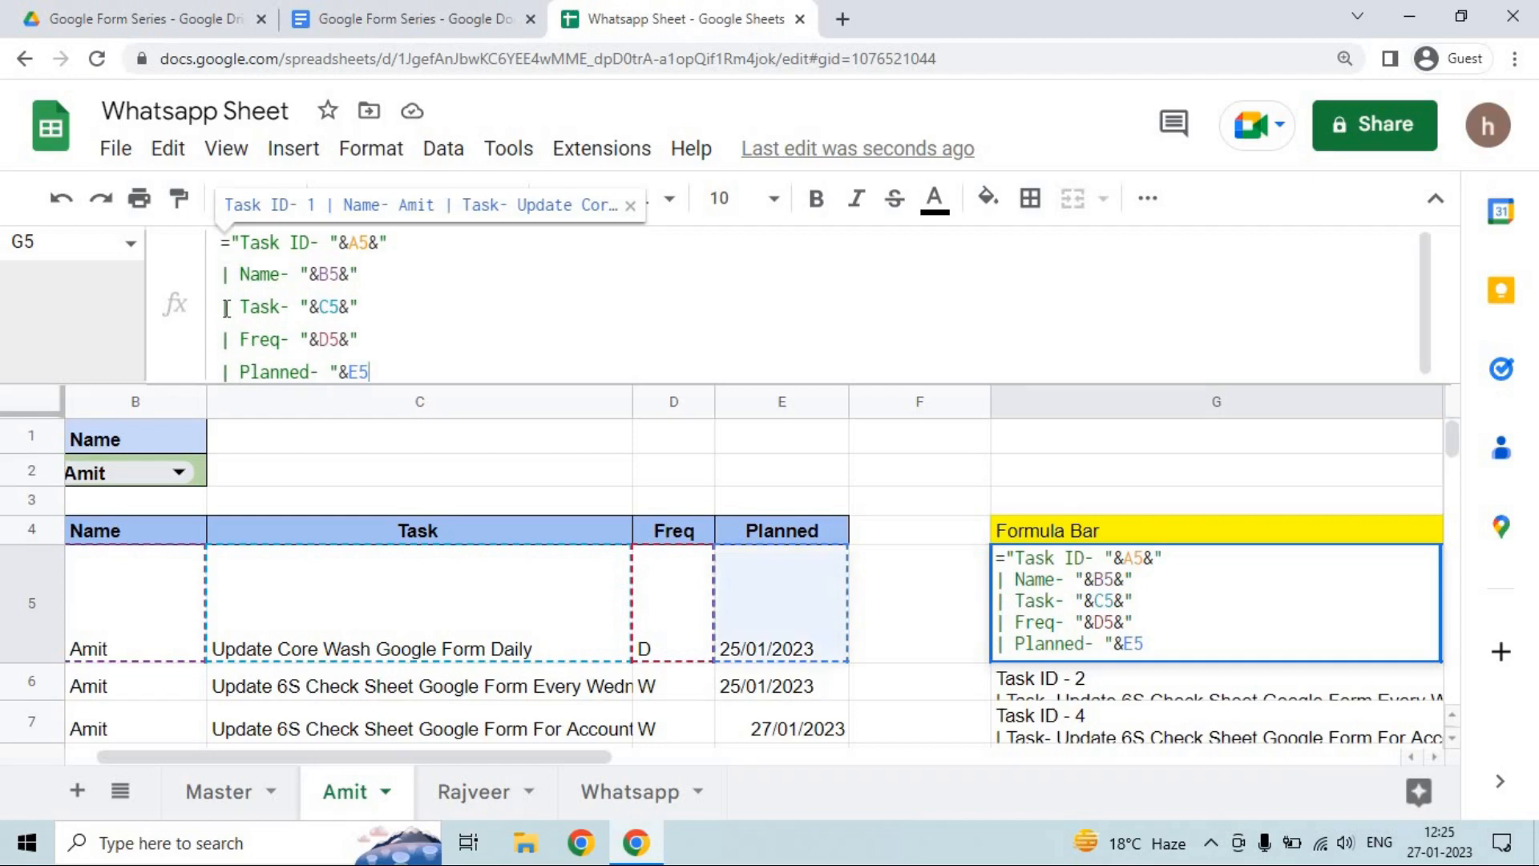
pyautogui.press('End')
pyautogui.press('Return')
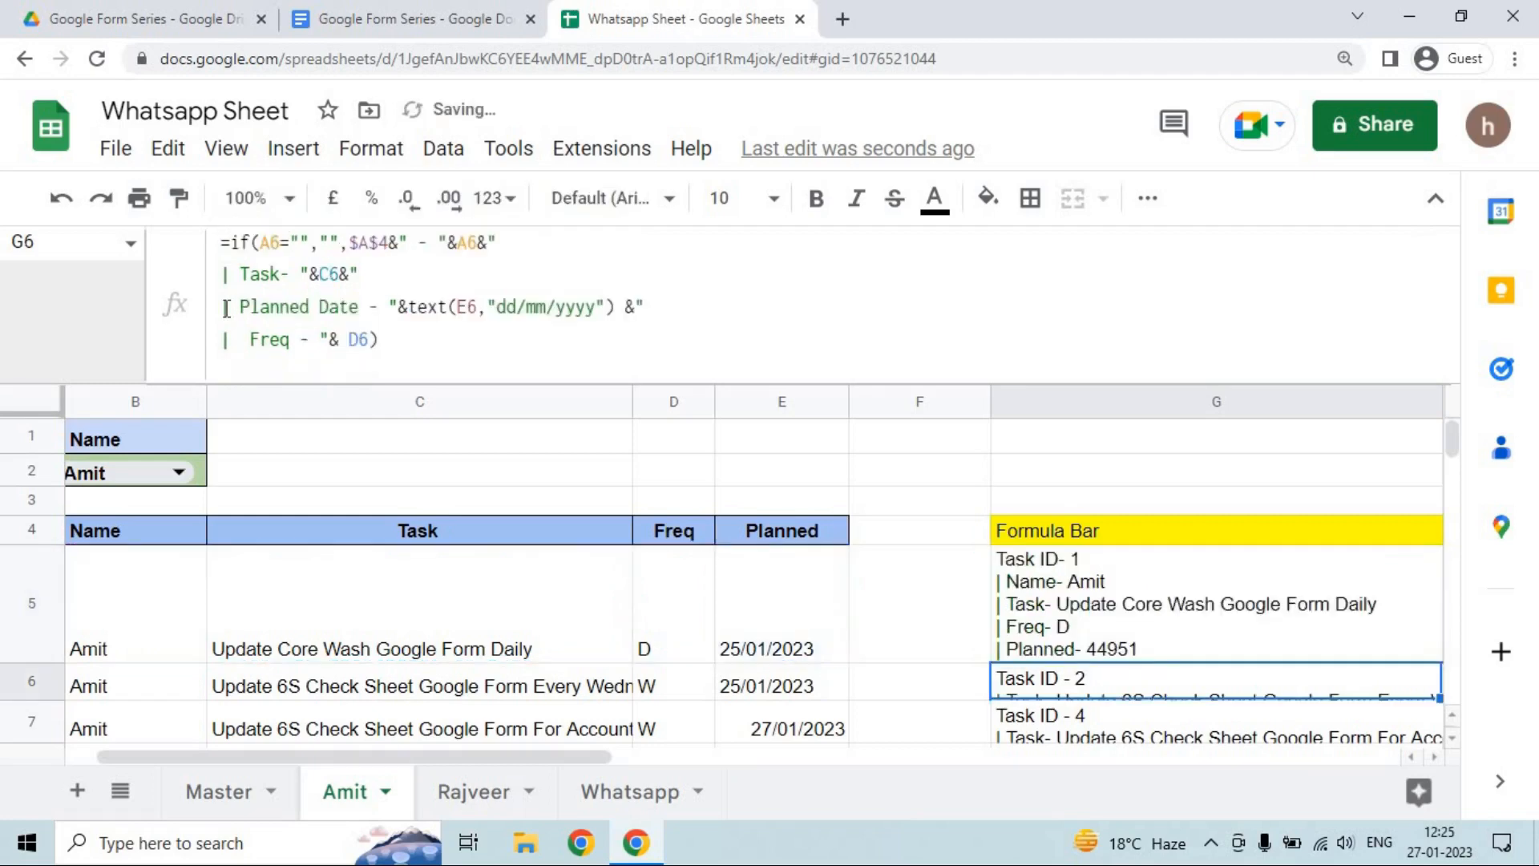
pyautogui.press('Up')
pyautogui.press('Down')
pyautogui.press('Up')
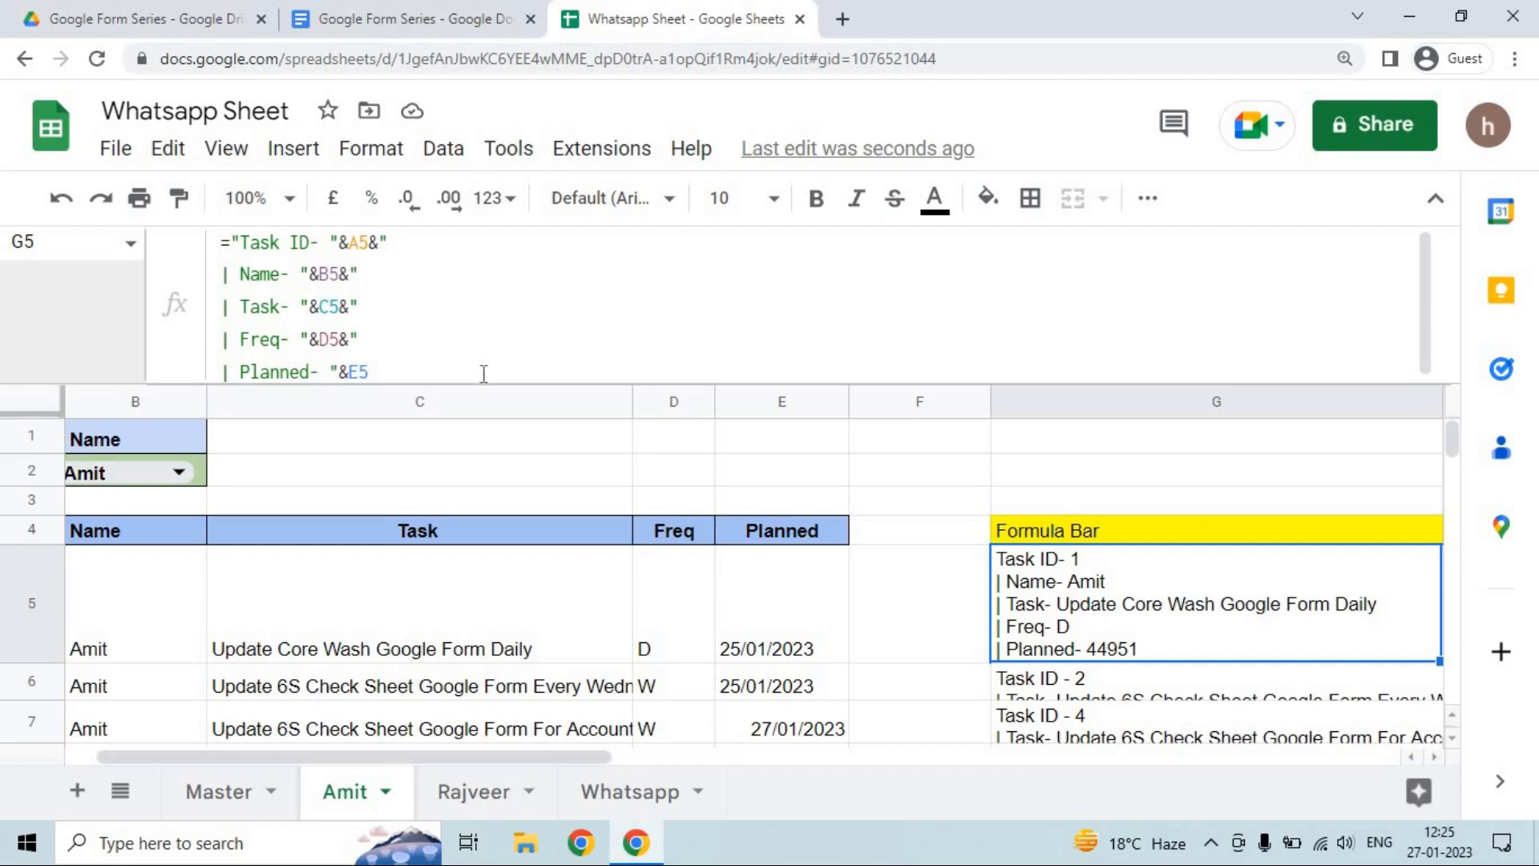
# Wrap the planned date reference in the G5 formula as text(E5,"dd-mmm-yyyy"), and enter the formula.
pyautogui.moveTo(479, 383); pyautogui.dragTo(476, 430)
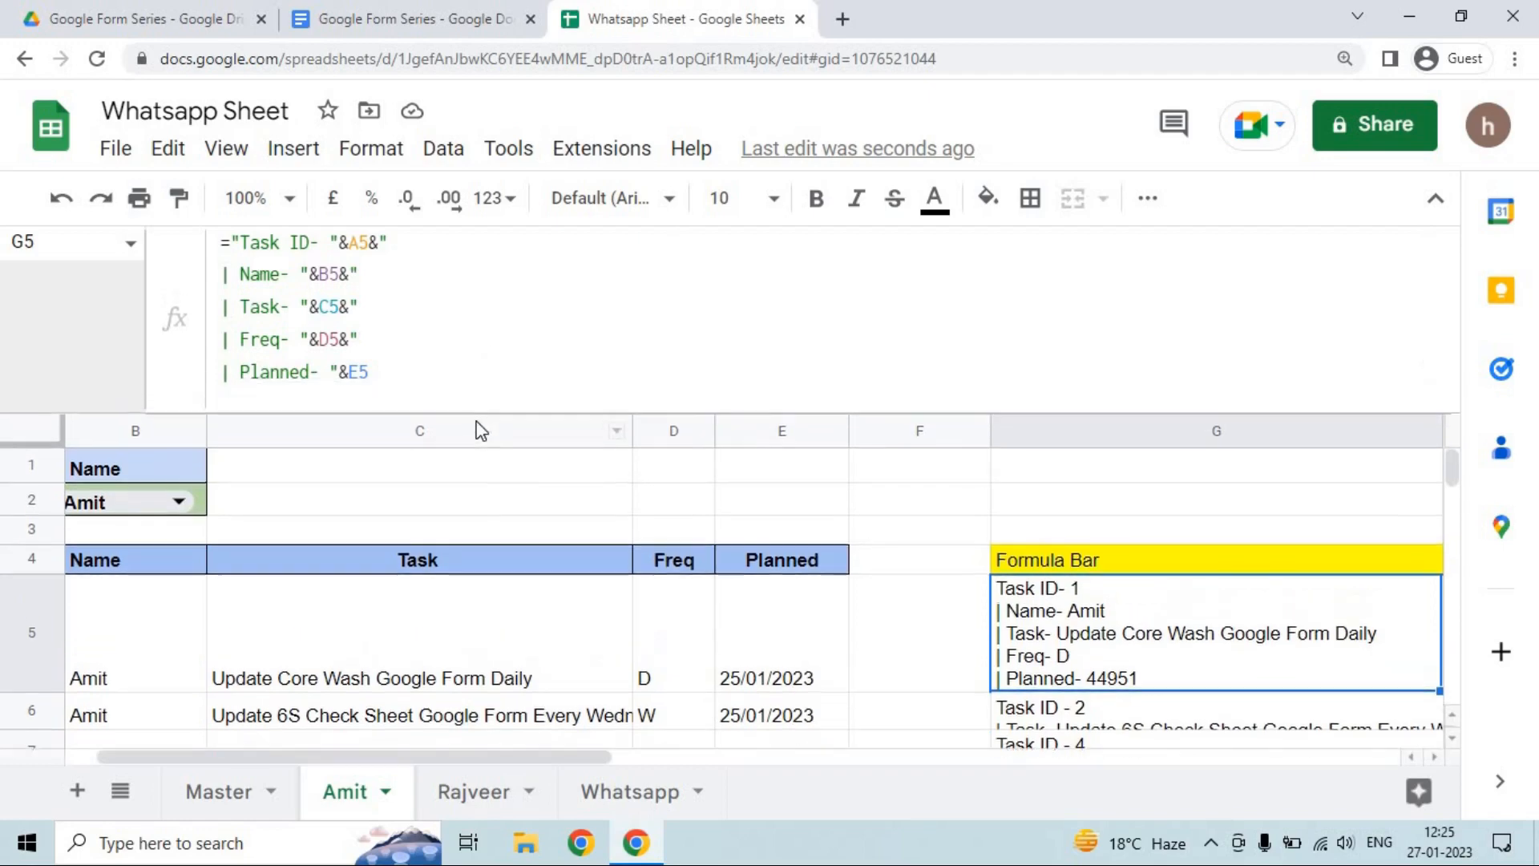
pyautogui.click(350, 376)
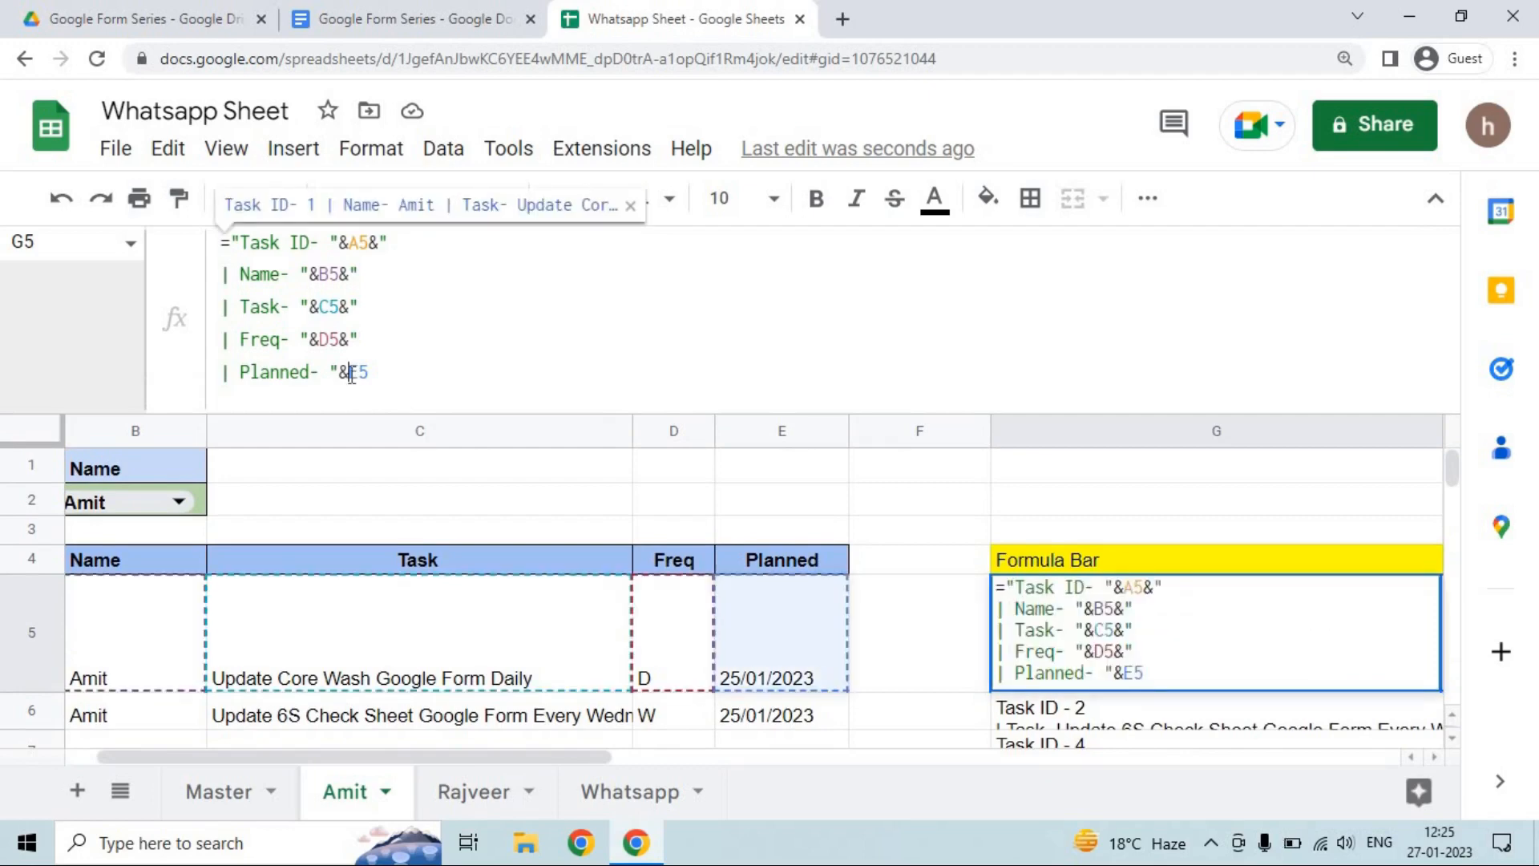
pyautogui.write('text')
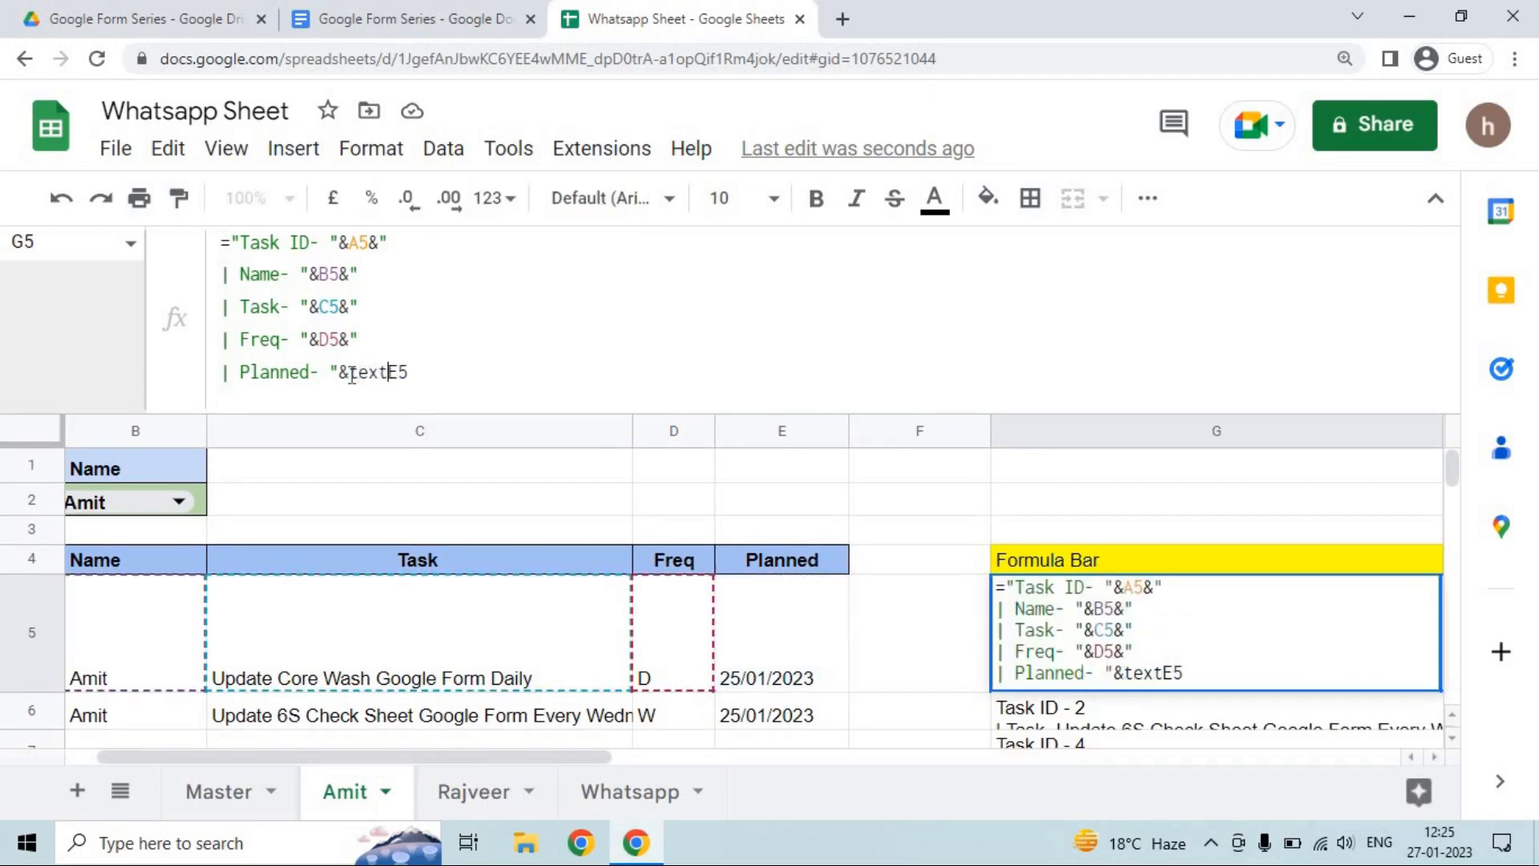
pyautogui.write('(')
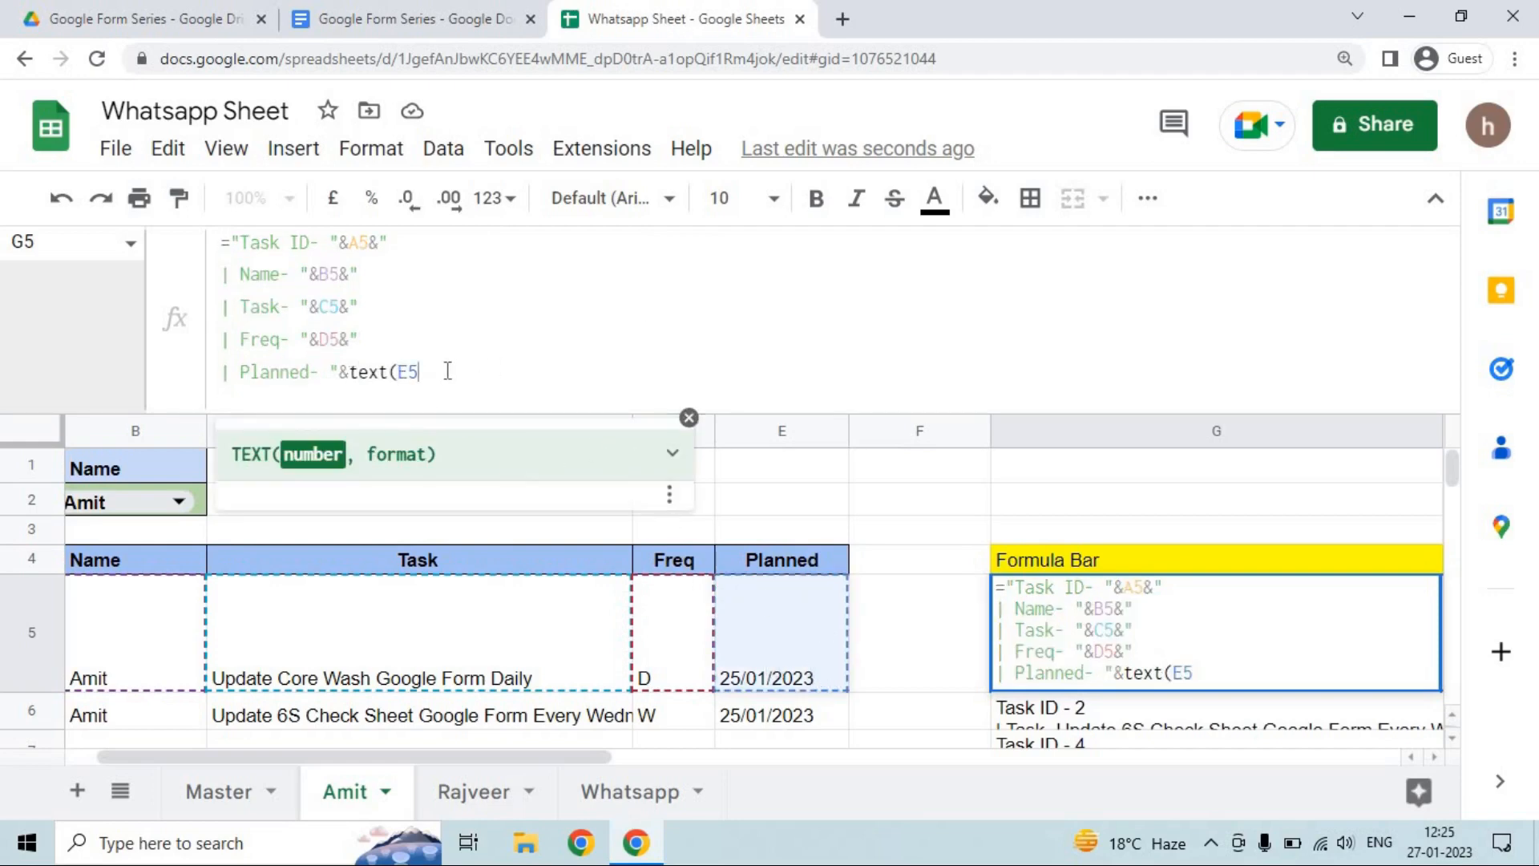
pyautogui.write(',"')
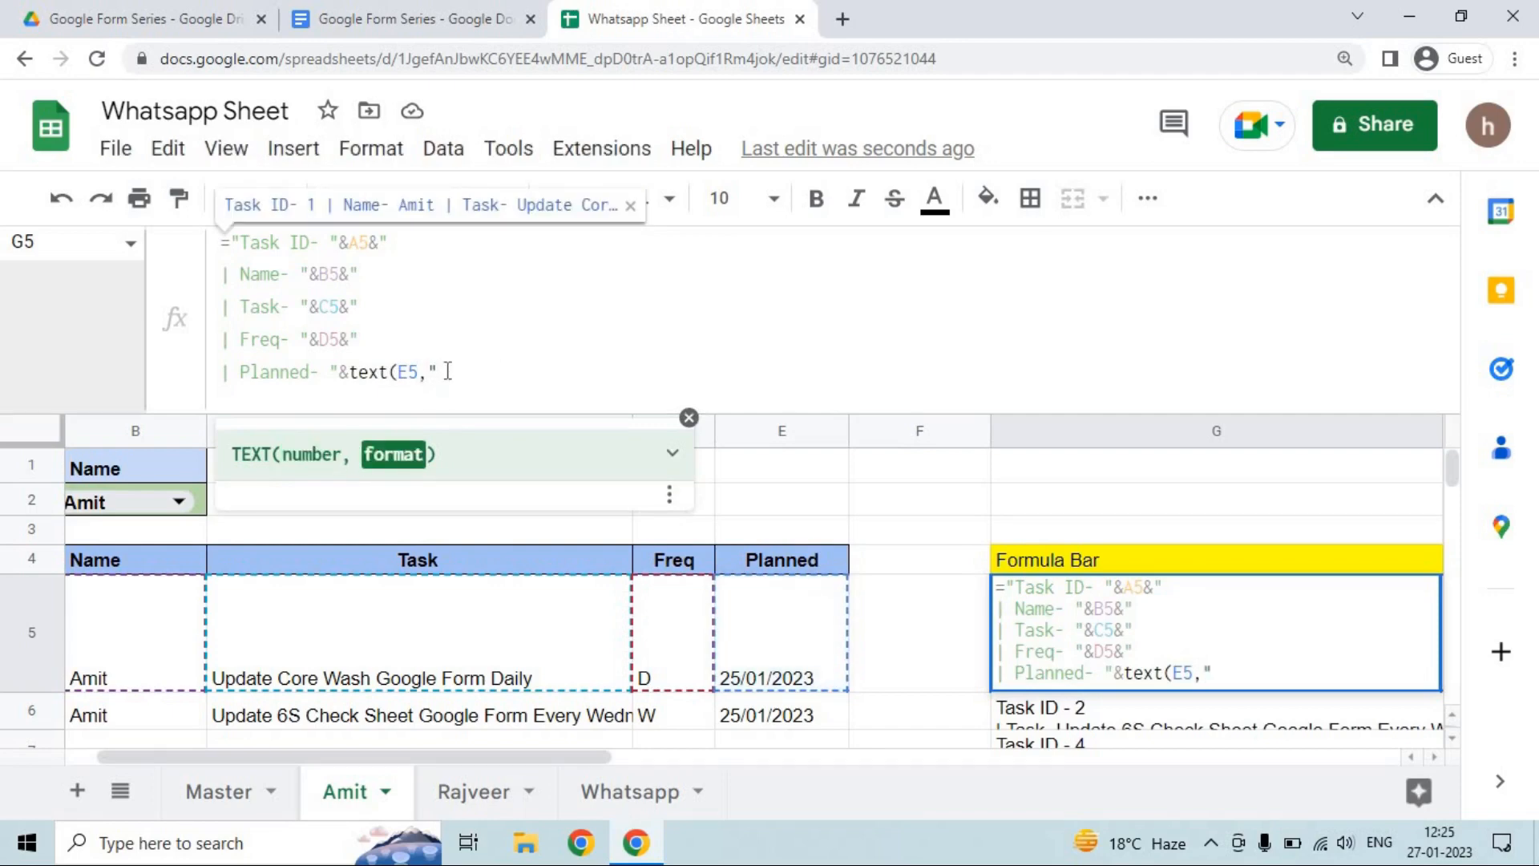
pyautogui.write('dd-mmm-yyyy"')
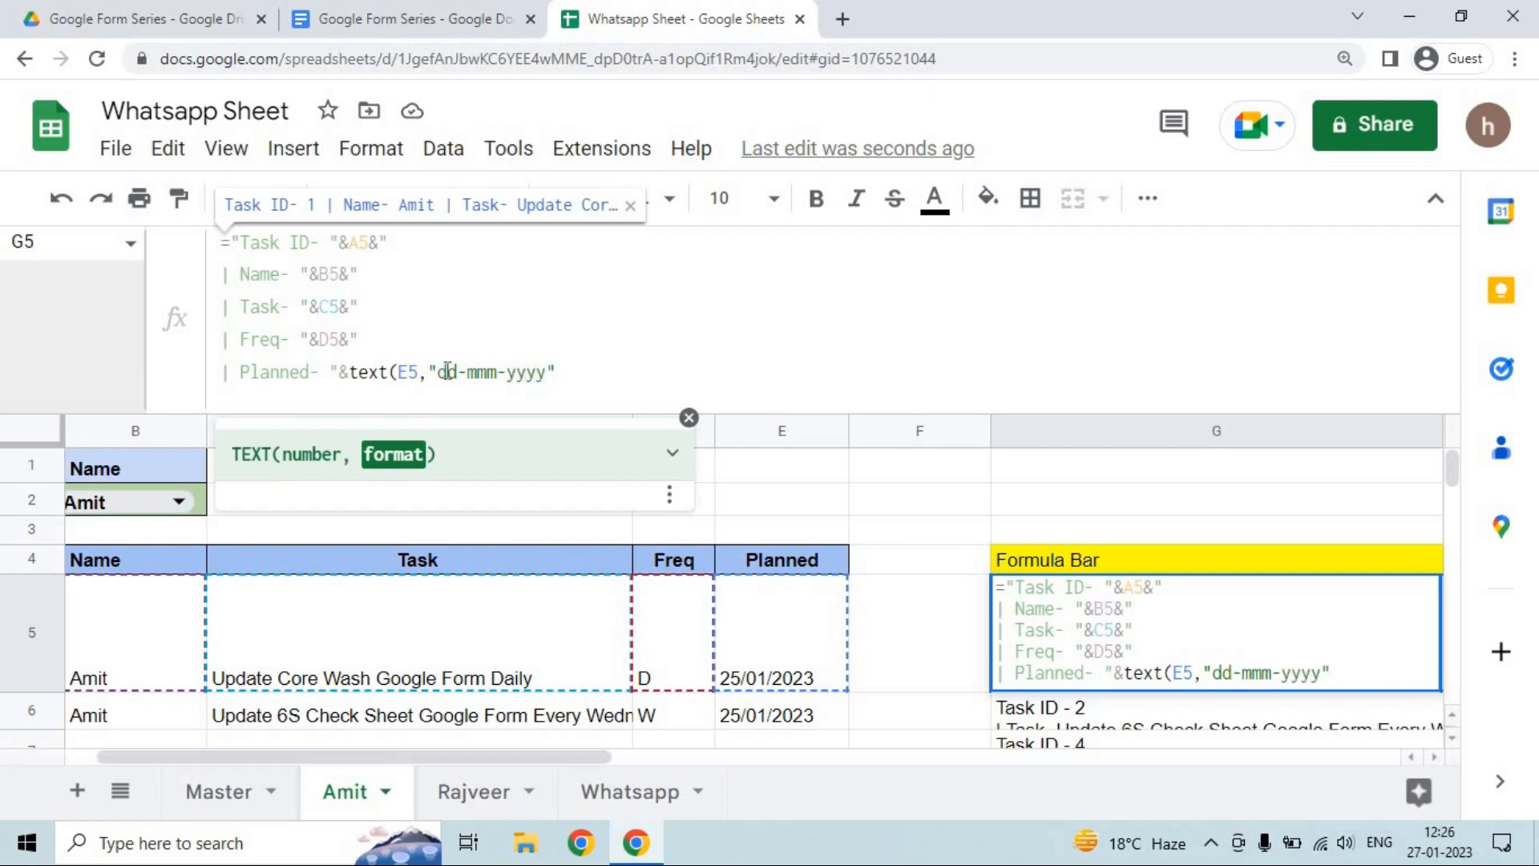
pyautogui.write(')')
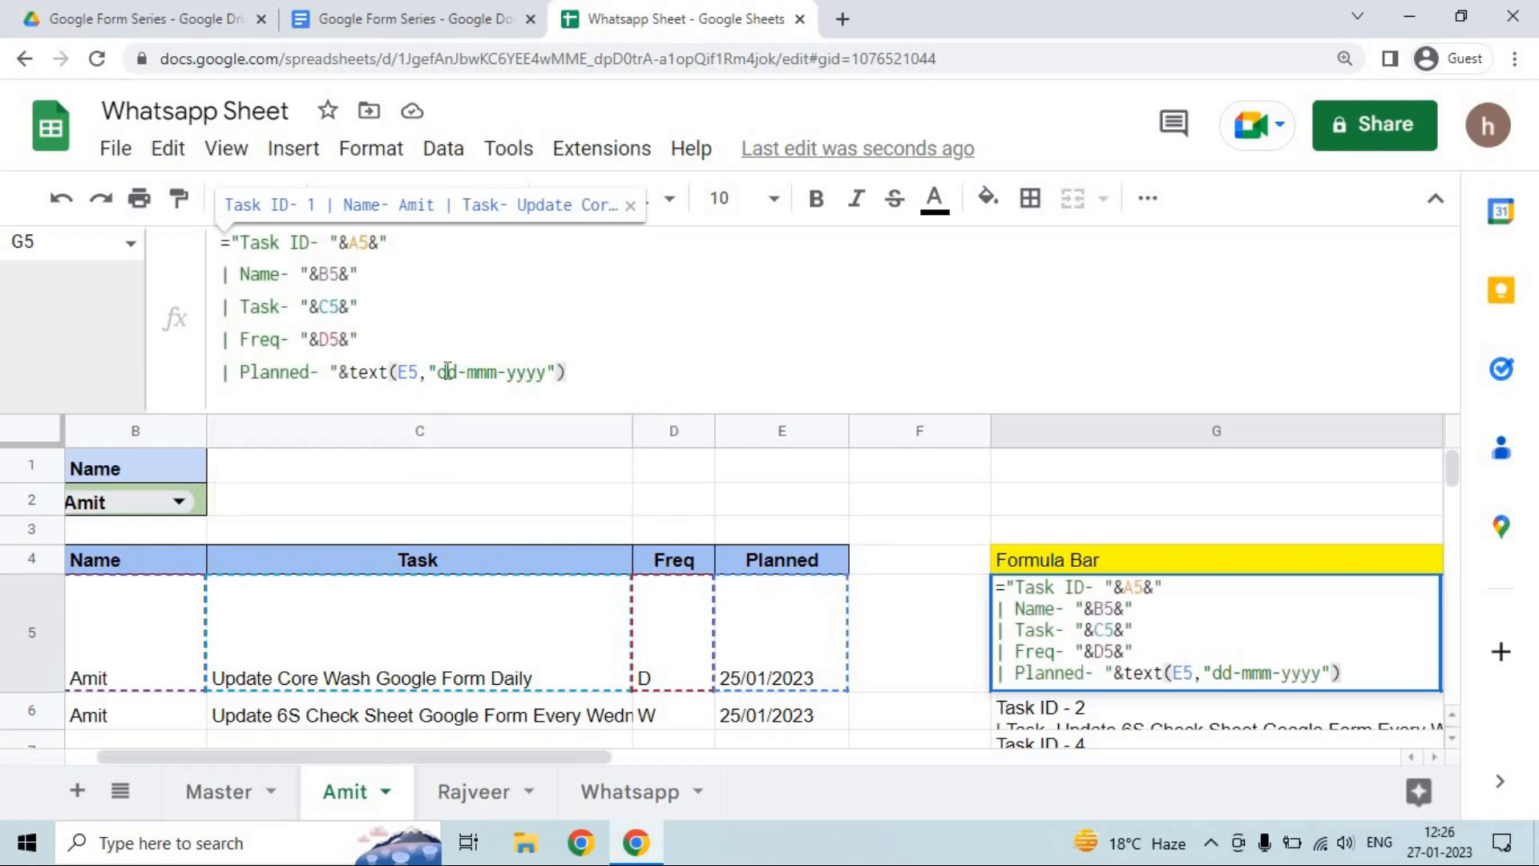
pyautogui.press('Return')
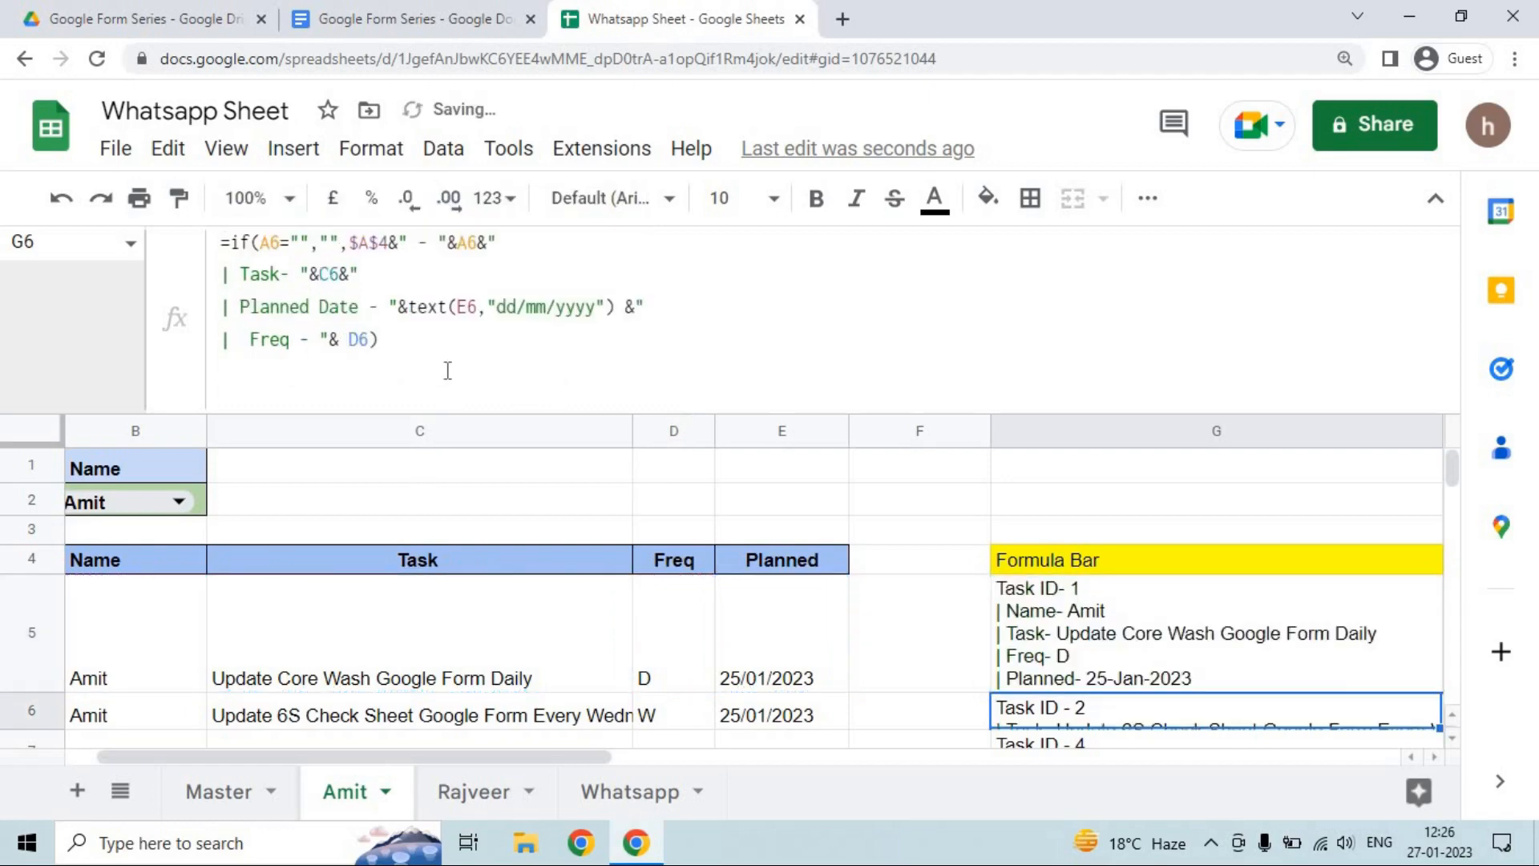
# Change the date format in the G5 formula's TEXT function to "dd-mm-yyyy".
pyautogui.press('Up')
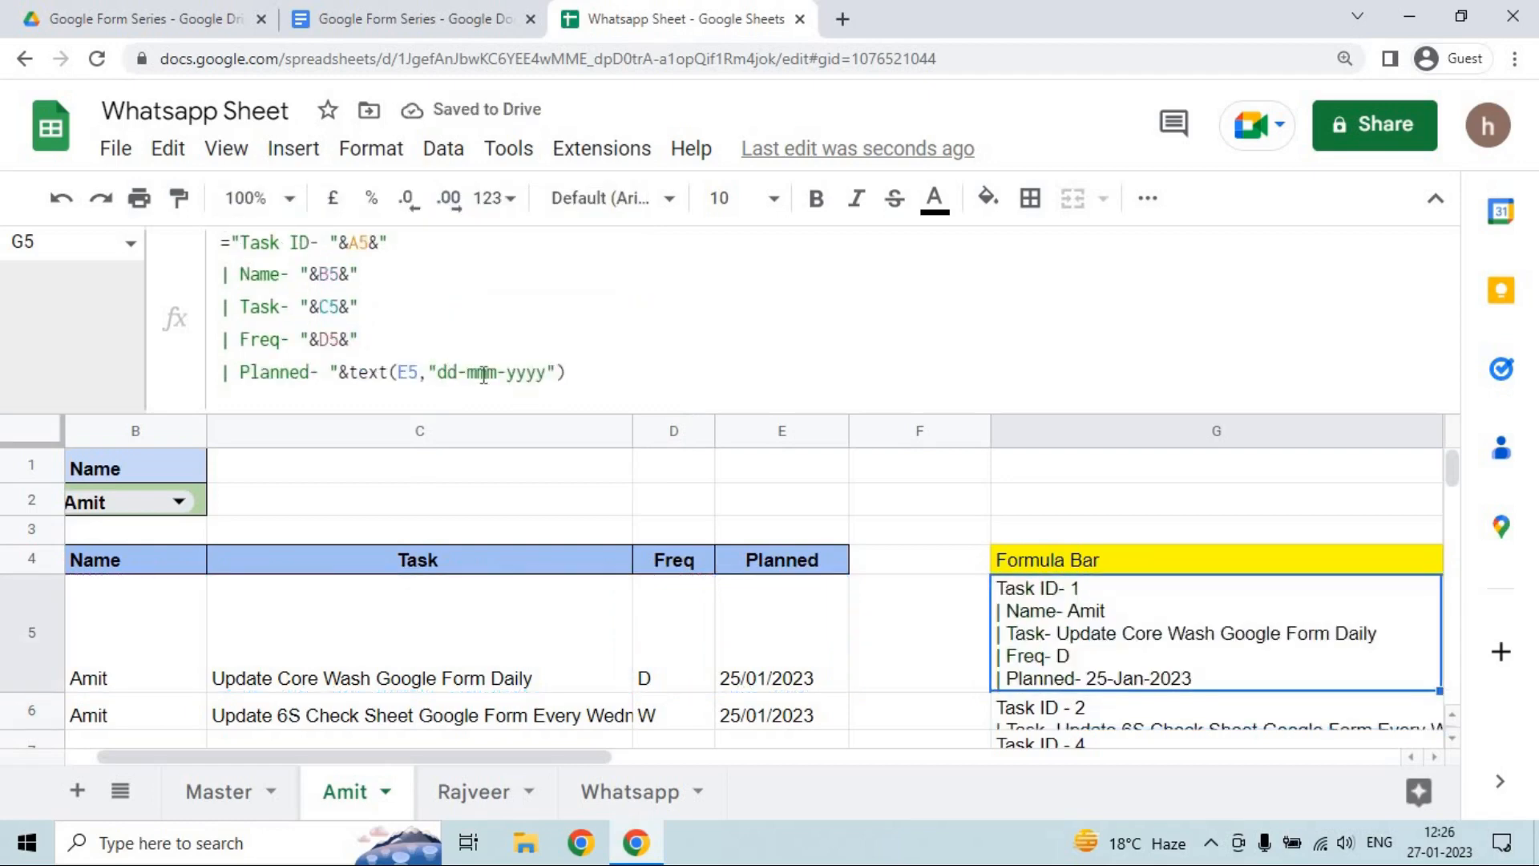
pyautogui.click(483, 376)
pyautogui.press('BackSpace')
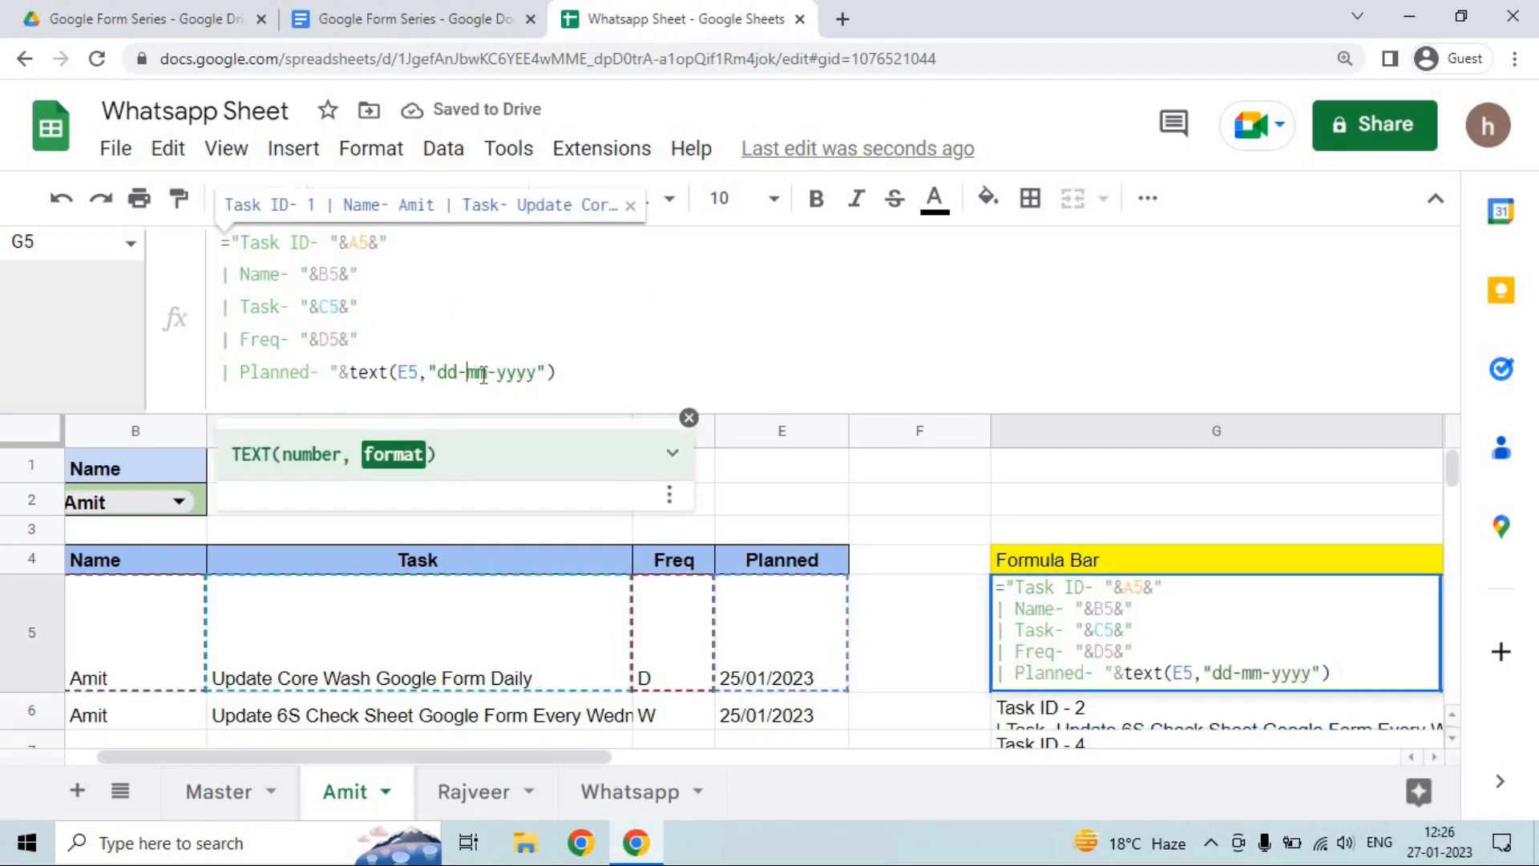
pyautogui.press('Return')
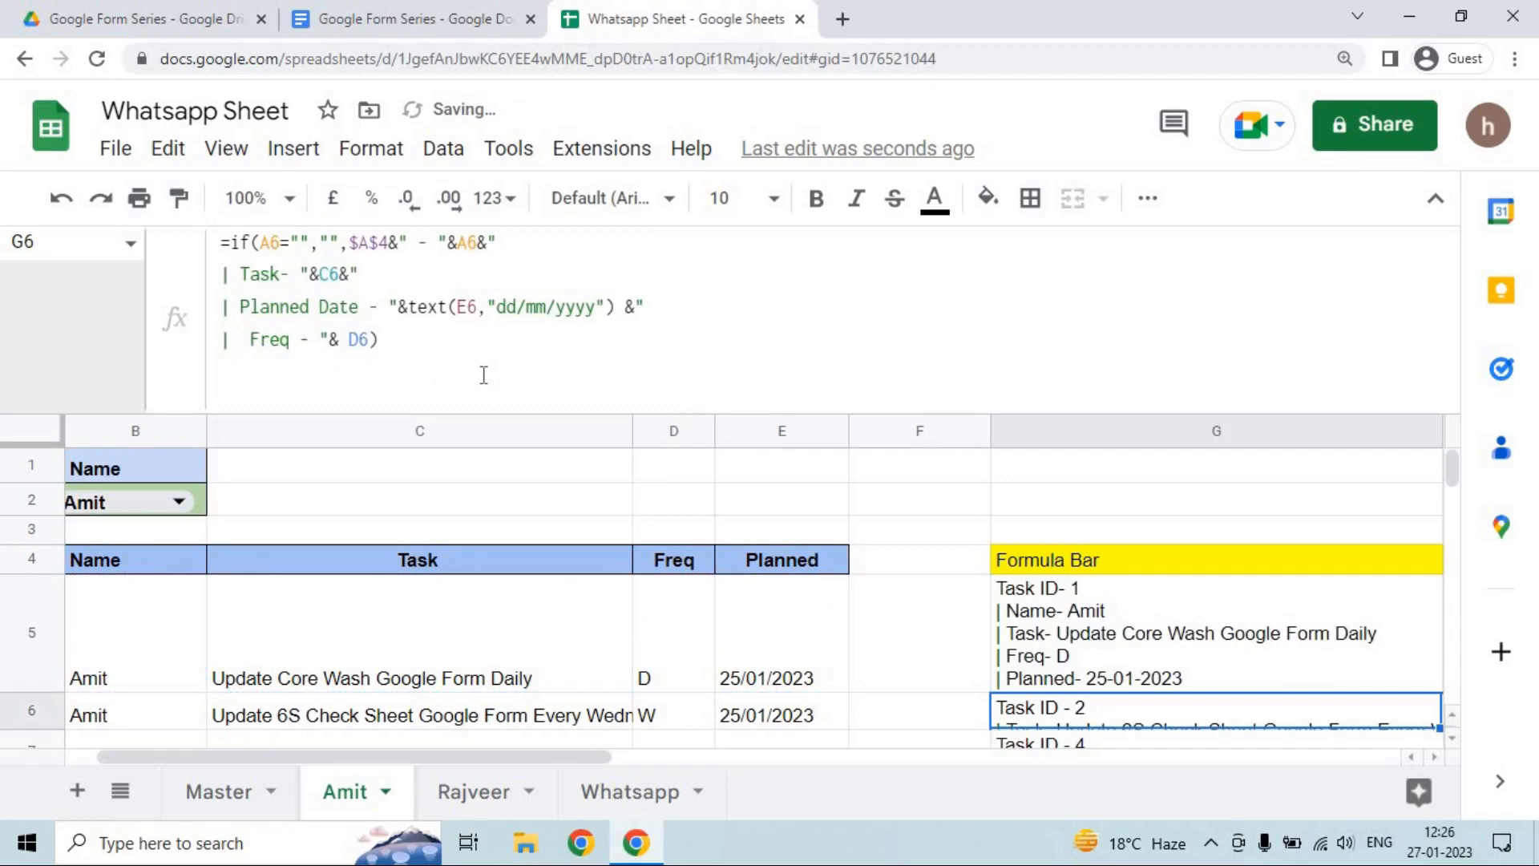
# Try copying the G5 message formula down the column over G5:G26.
pyautogui.press('Down')
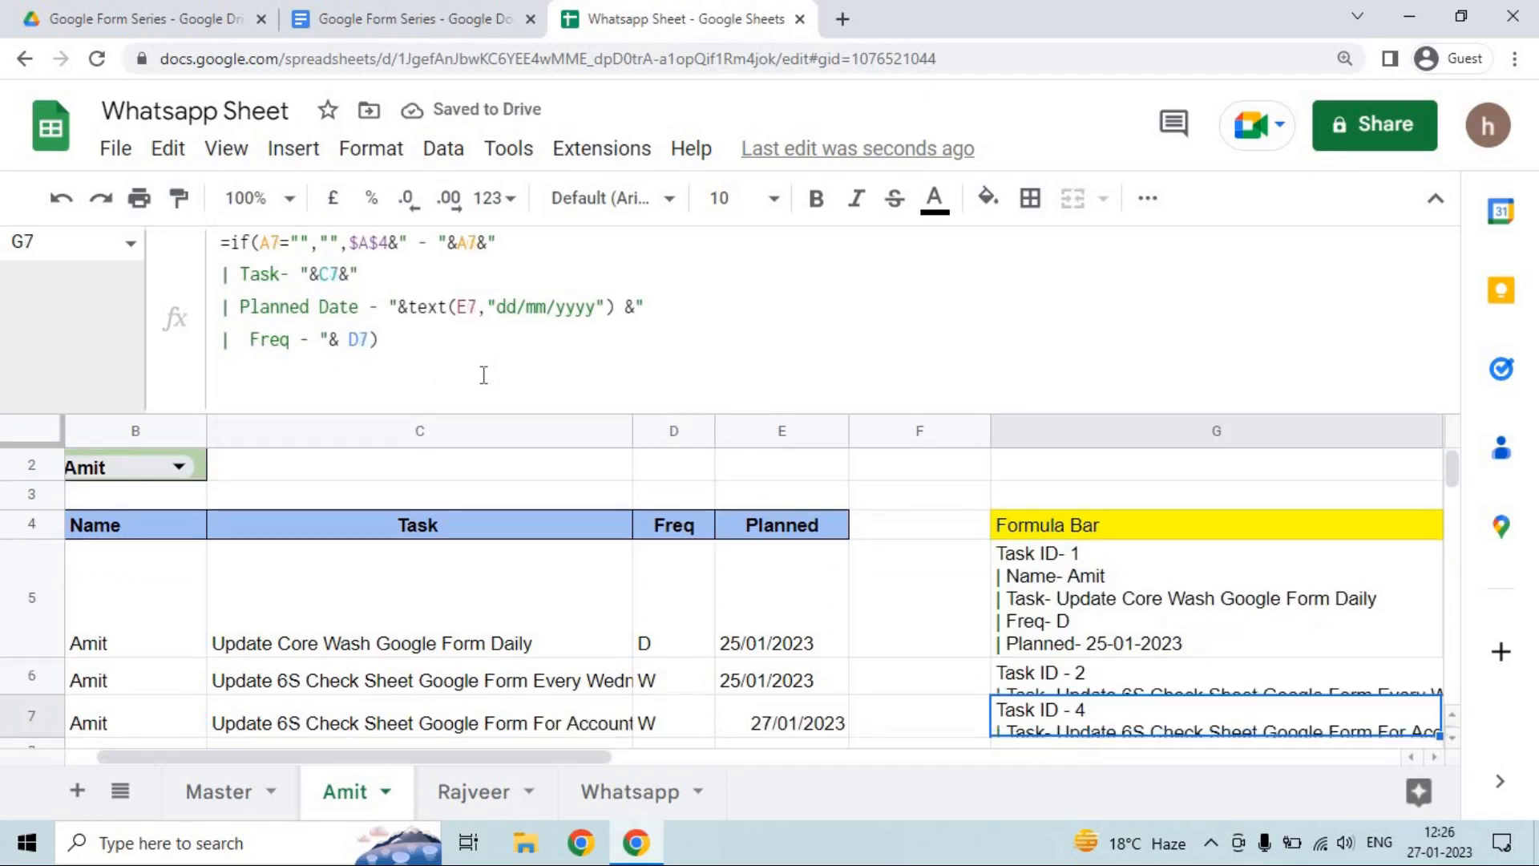
pyautogui.press('Up')
pyautogui.press('Up')
pyautogui.press('Down')
pyautogui.press('Down')
pyautogui.press('Up')
pyautogui.press('Up')
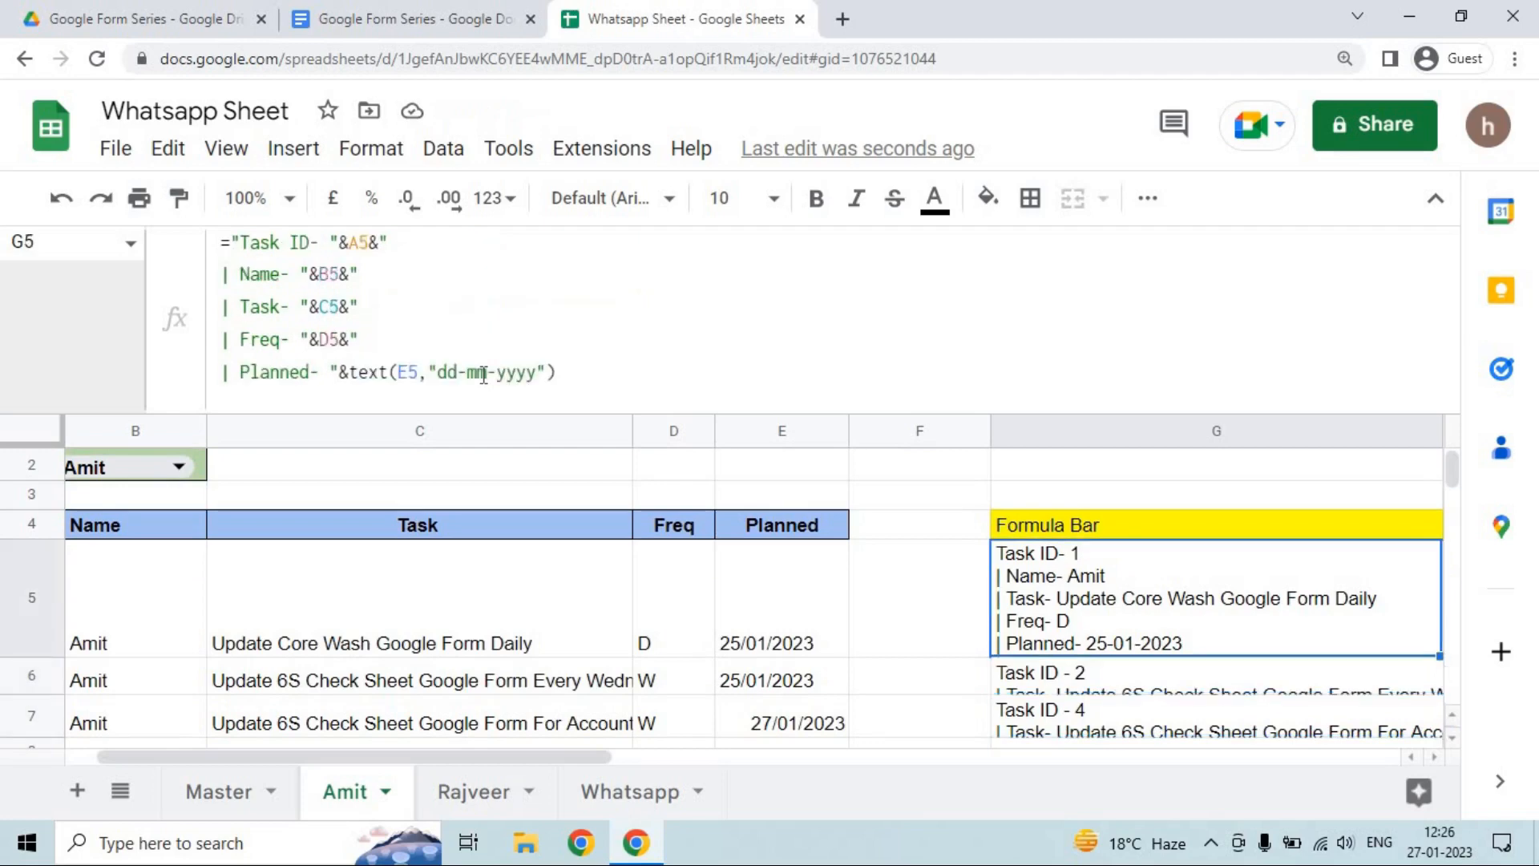
pyautogui.hotkey('shift', 'Down')
pyautogui.hotkey('shift', 'Down')
pyautogui.hotkey('shift', 'Down')
pyautogui.hotkey('shift', 'Down')
pyautogui.hotkey('shift', 'Down')
pyautogui.hotkey('shift', 'Down')
pyautogui.hotkey('shift', 'Down')
pyautogui.hotkey('shift', 'Down')
pyautogui.hotkey('shift', 'Down')
pyautogui.hotkey('shift', 'Down')
pyautogui.hotkey('shift', 'Down')
pyautogui.hotkey('shift', 'Down')
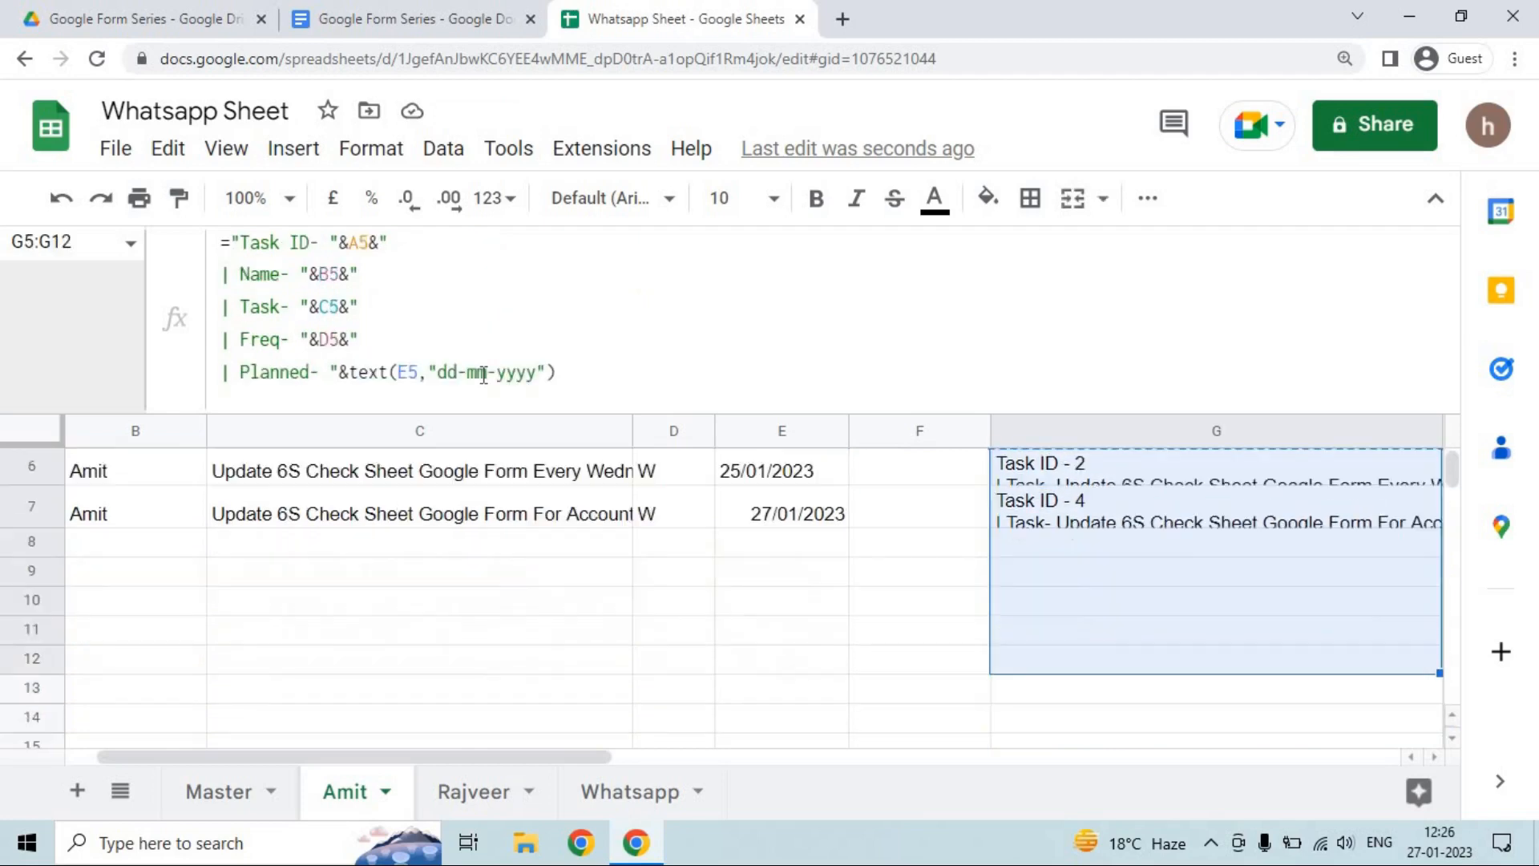
pyautogui.hotkey('shift', 'Down')
pyautogui.hotkey('shift', 'Down')
pyautogui.hotkey('shift', 'Down')
pyautogui.hotkey('shift', 'Down')
pyautogui.hotkey('shift', 'Down')
pyautogui.hotkey('shift', 'Down')
pyautogui.hotkey('shift', 'Down')
pyautogui.hotkey('shift', 'Down')
pyautogui.hotkey('shift', 'Down')
pyautogui.hotkey('ctrl', 'v')
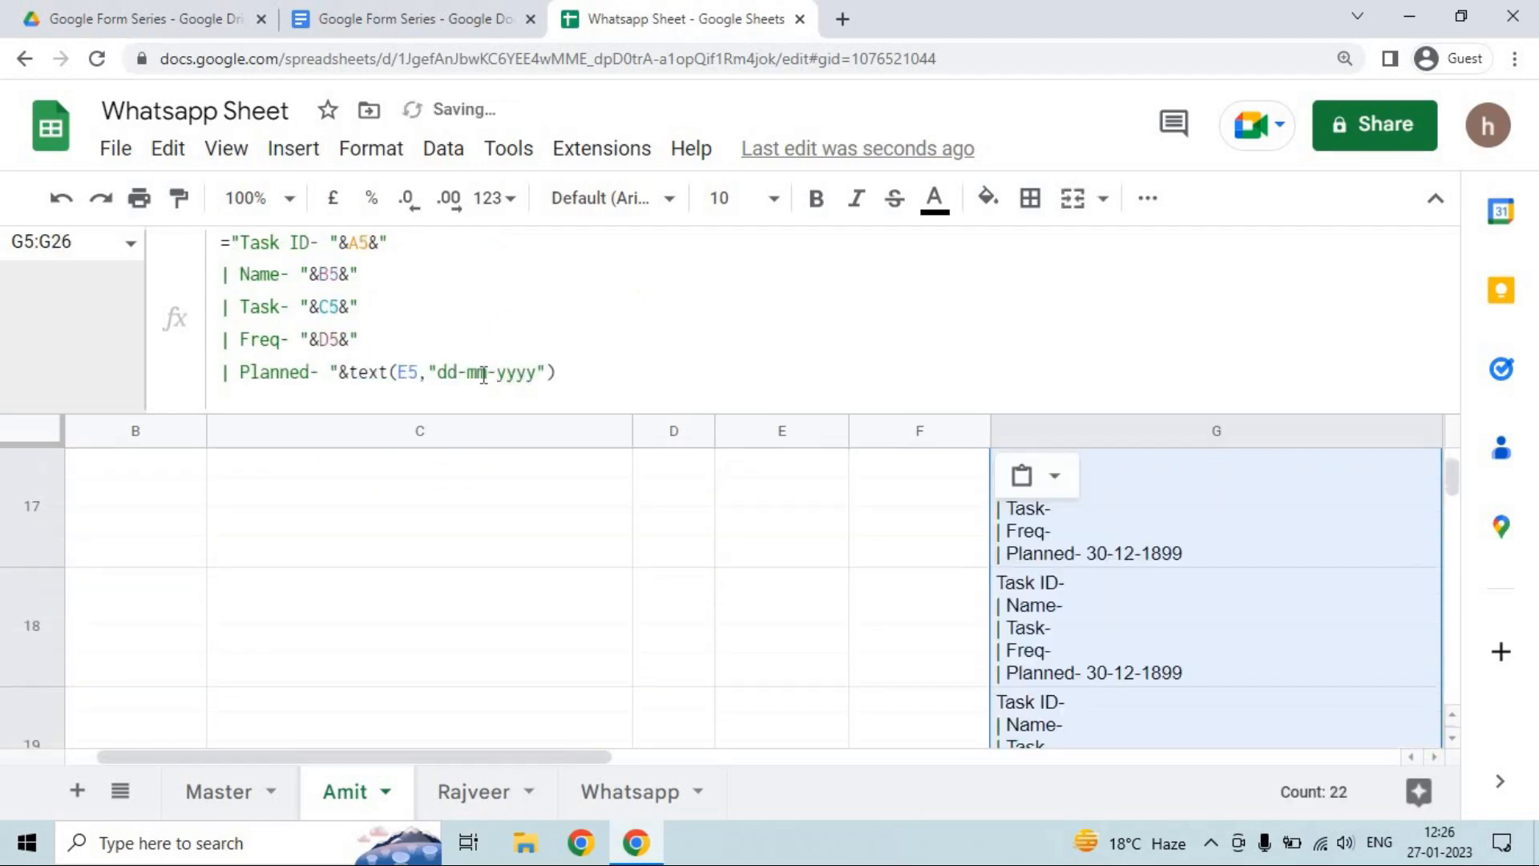
# Undo the paste of the message formula over G5:G26.
pyautogui.press('Up')
pyautogui.press('Up')
pyautogui.press('Down')
pyautogui.press('Down')
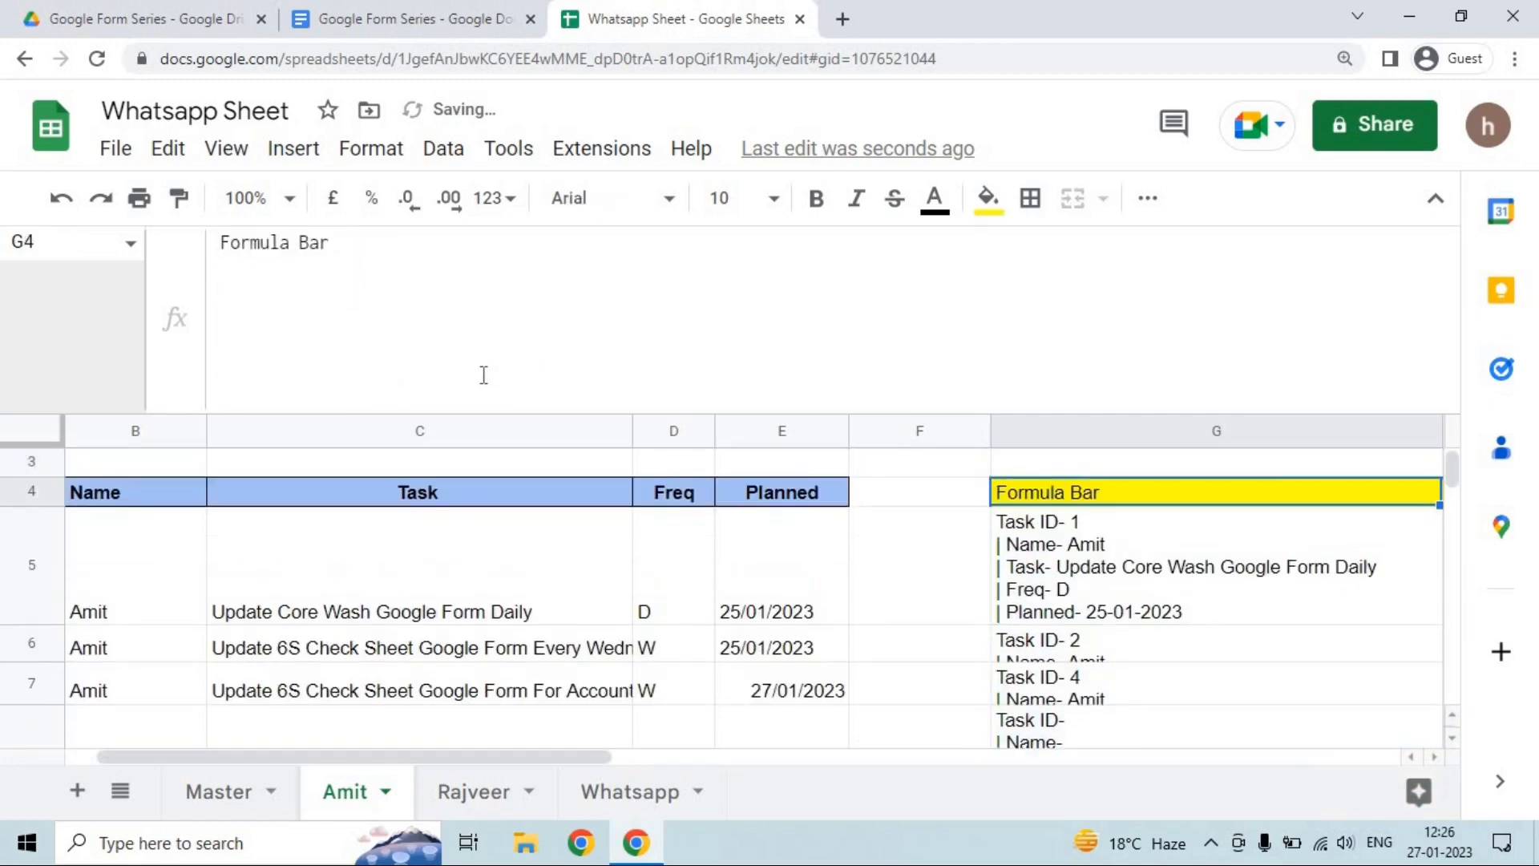
pyautogui.hotkey('ctrl', 'shift', 'Down')
pyautogui.hotkey('ctrl', 'z')
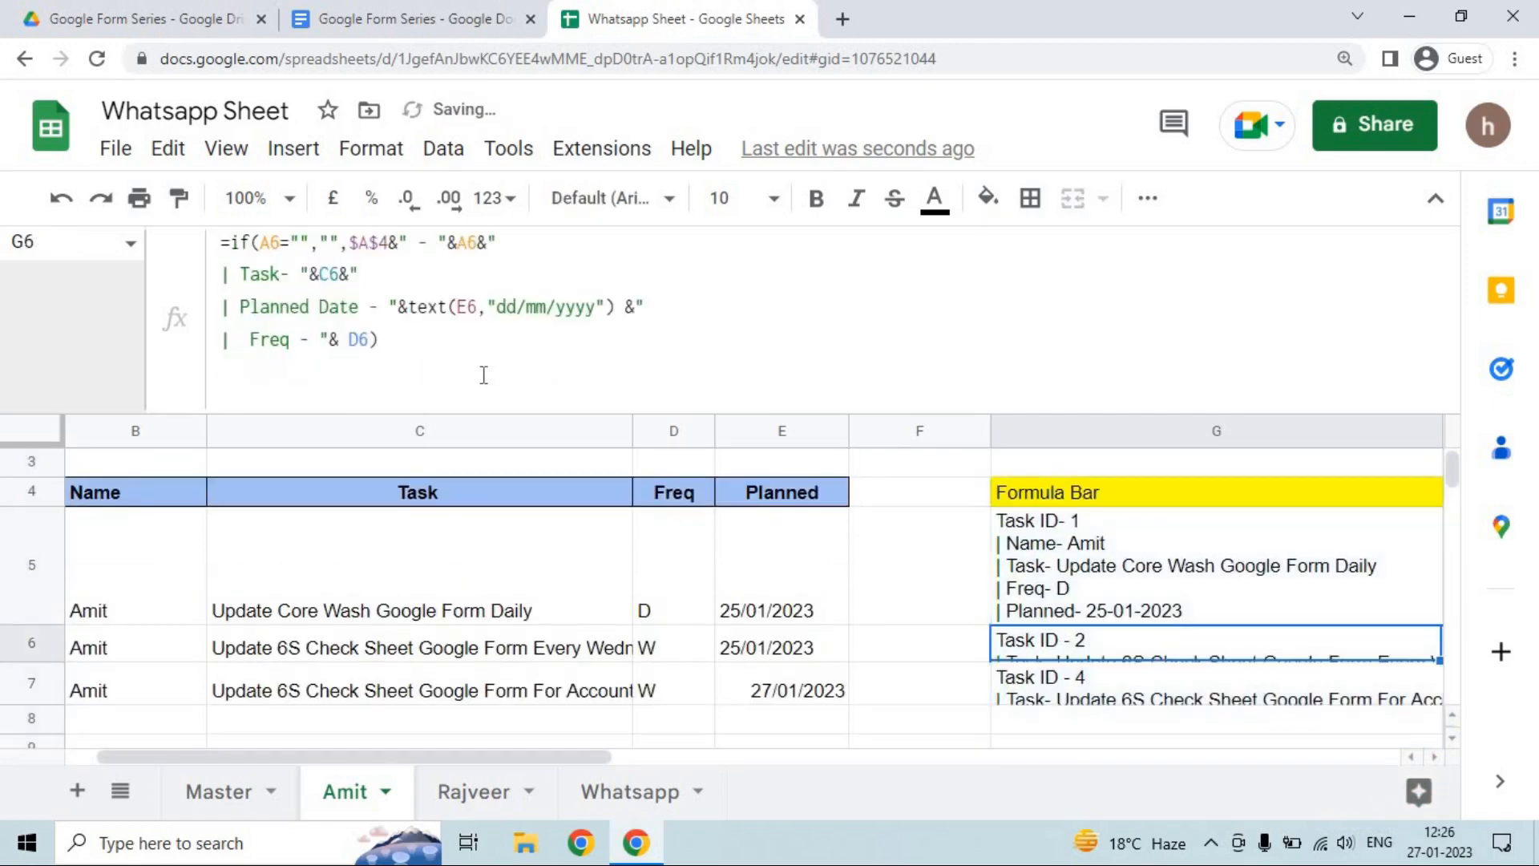
# Wrap the G5 message formula in if(A5="","",…) so a blank task ID returns an empty message.
pyautogui.press('Up')
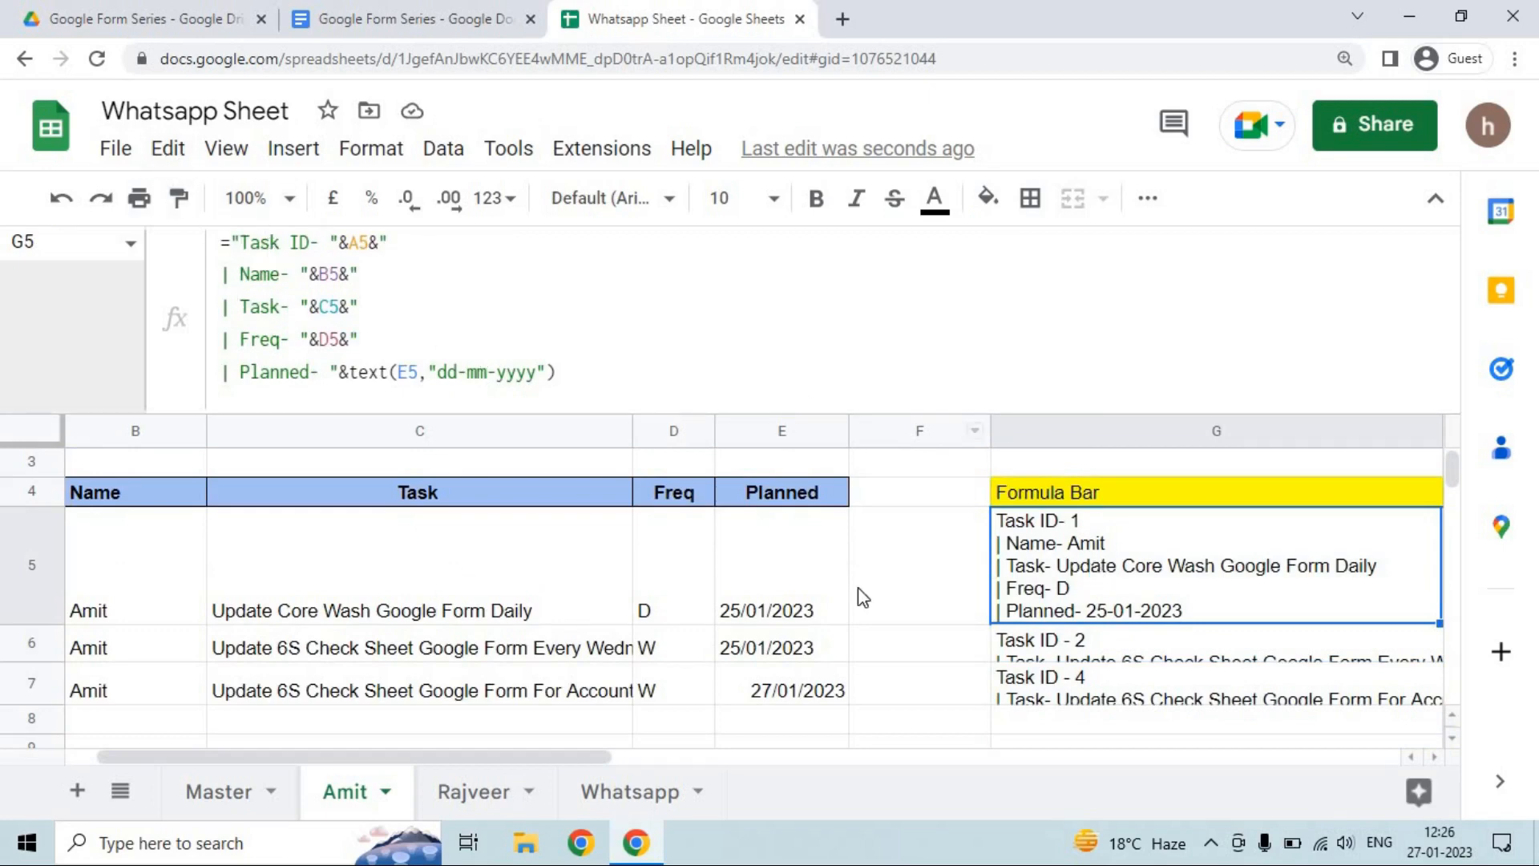
pyautogui.press('Down')
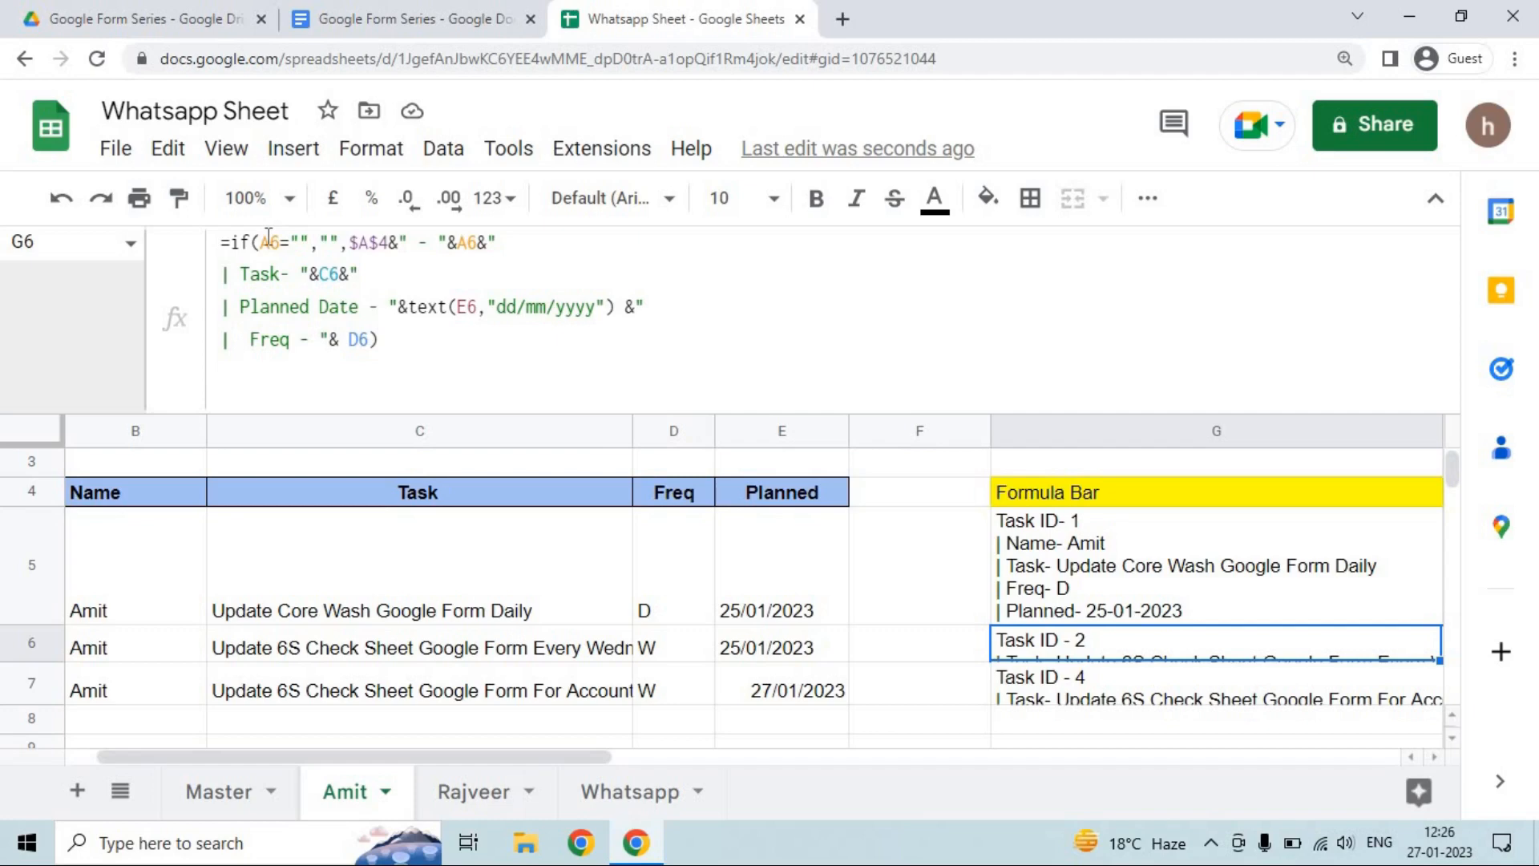
pyautogui.press('Up')
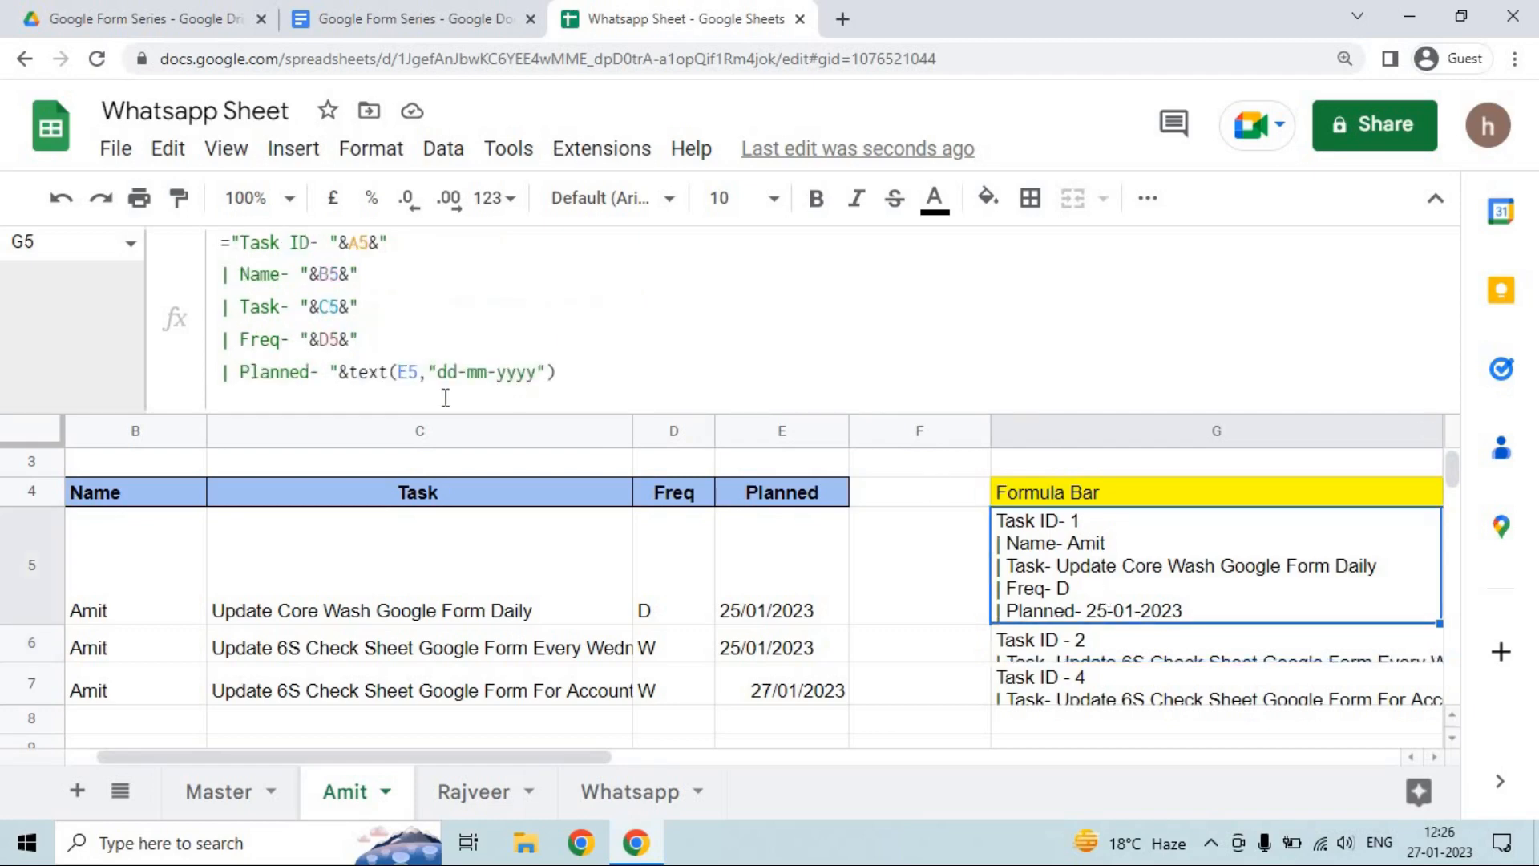
pyautogui.click(233, 242)
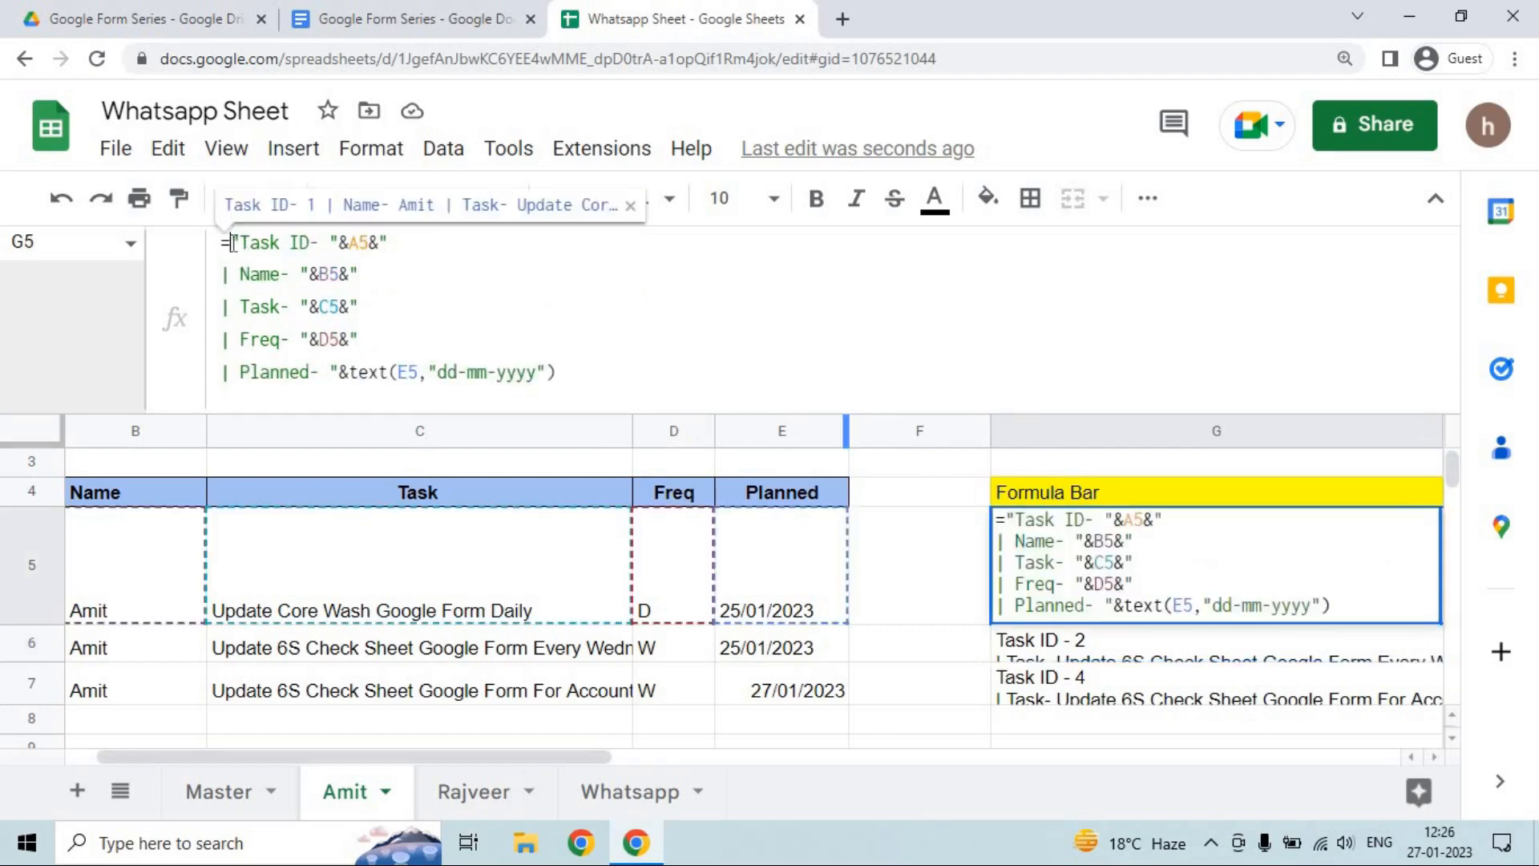
pyautogui.write('if')
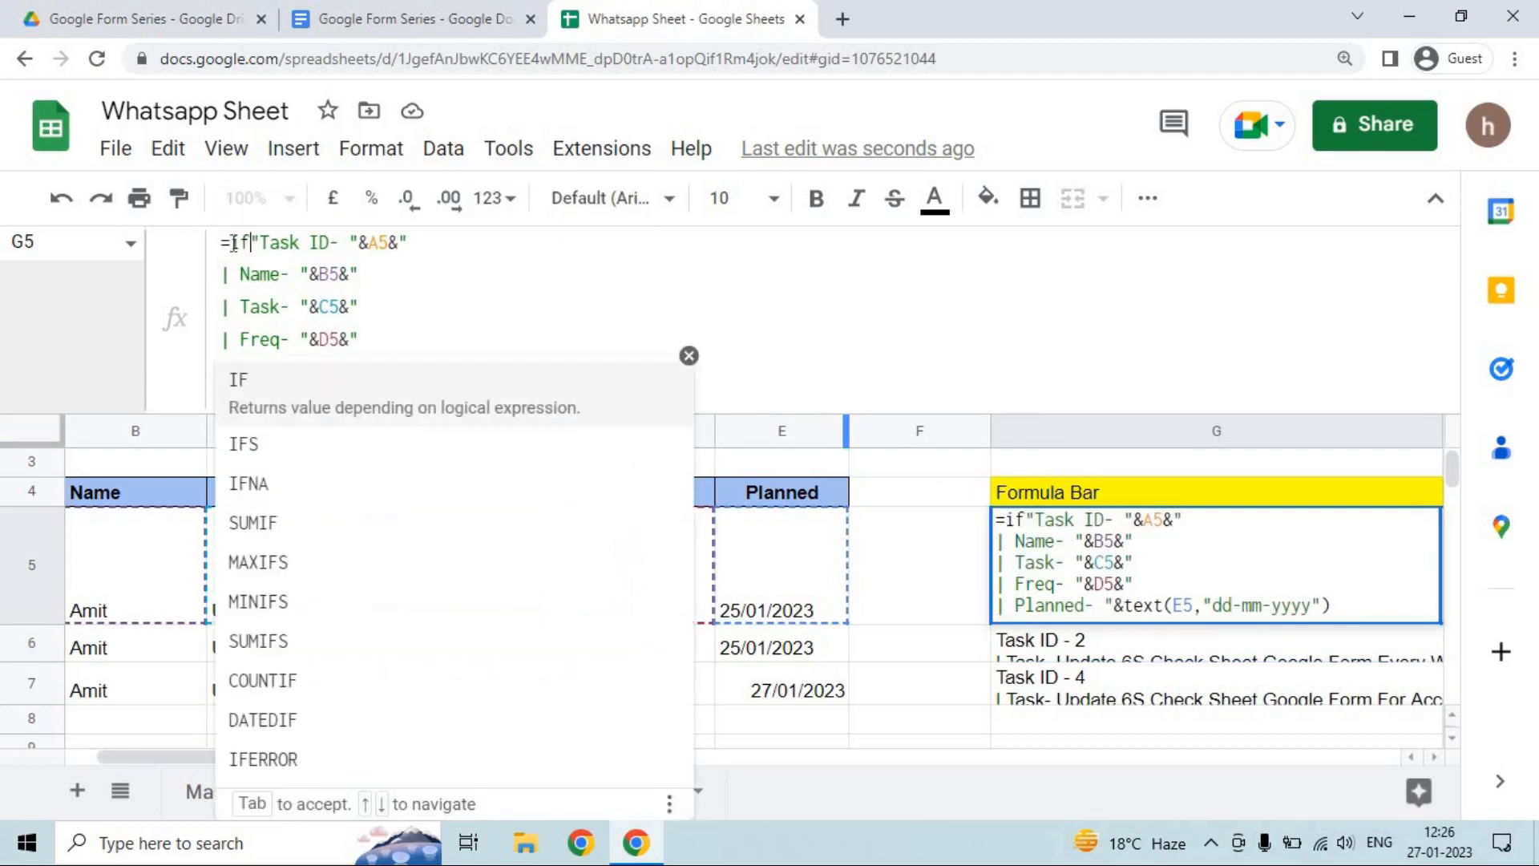
pyautogui.write('(')
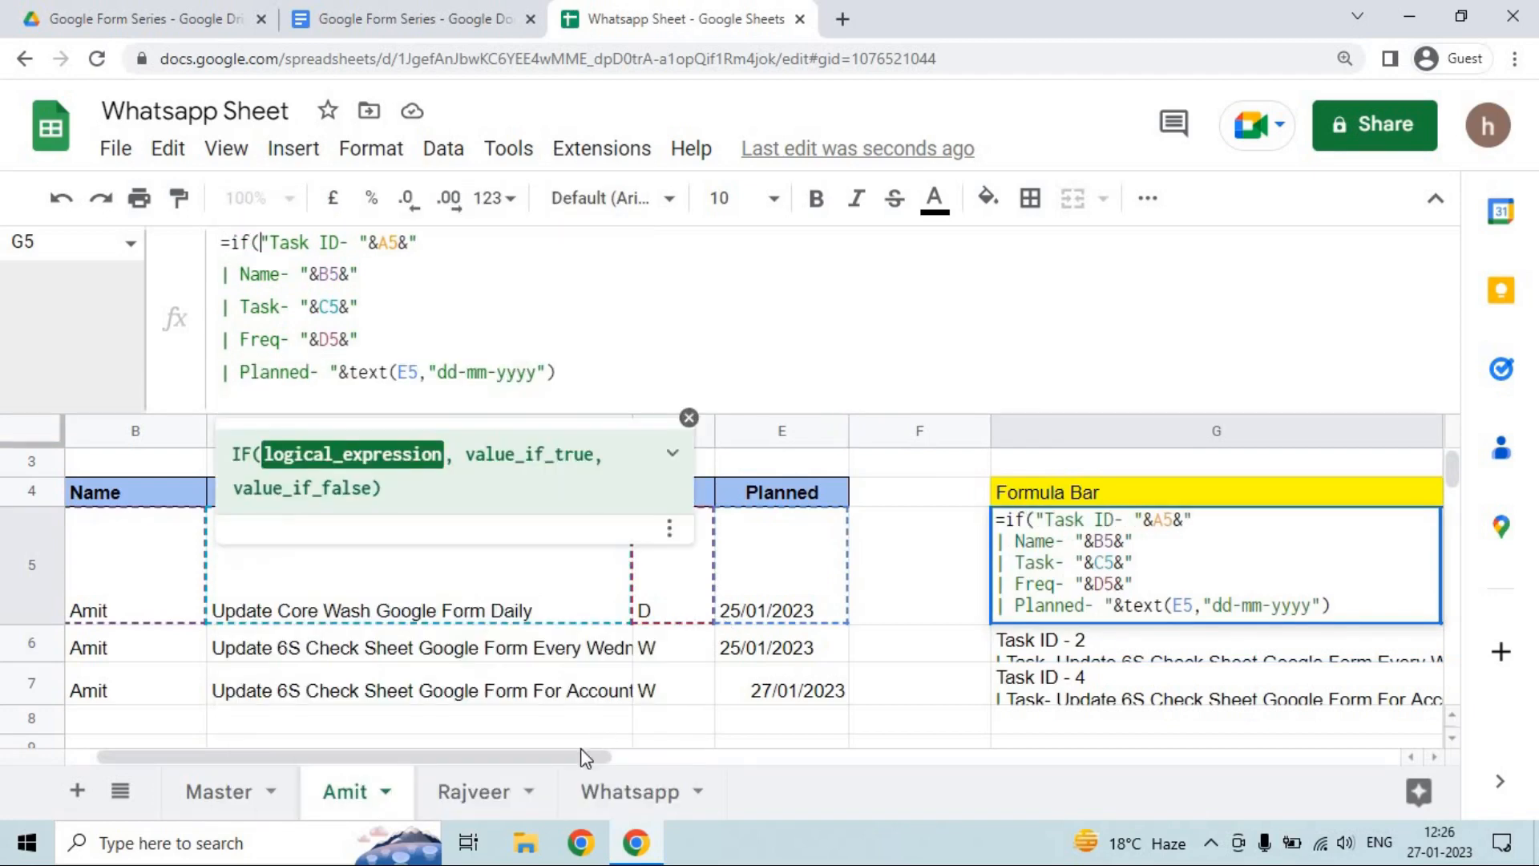
pyautogui.moveTo(575, 754); pyautogui.dragTo(546, 753)
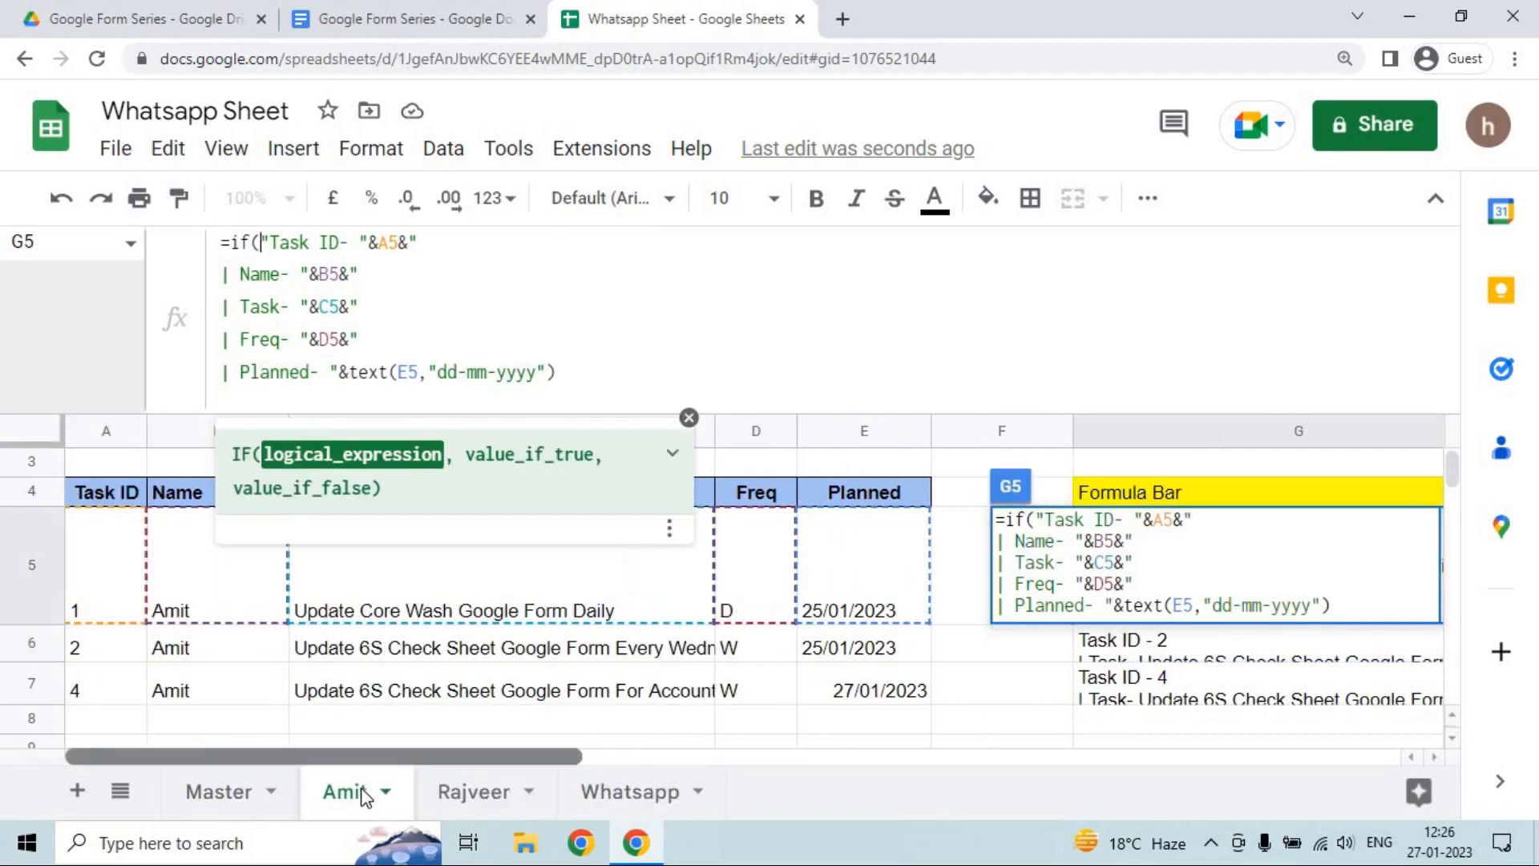
pyautogui.click(100, 584)
pyautogui.write('="",')
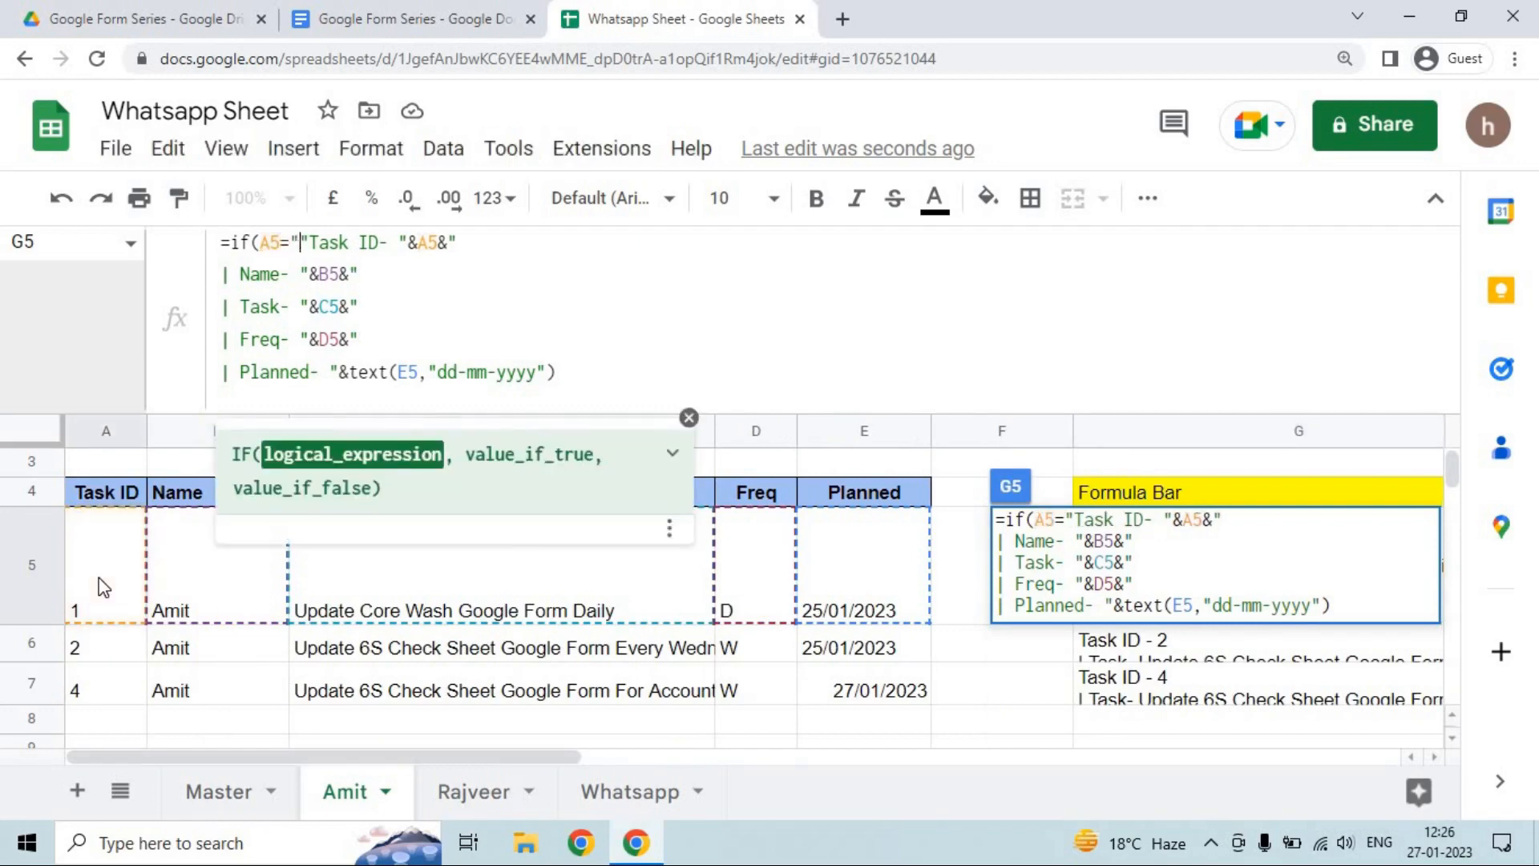
pyautogui.write('"",')
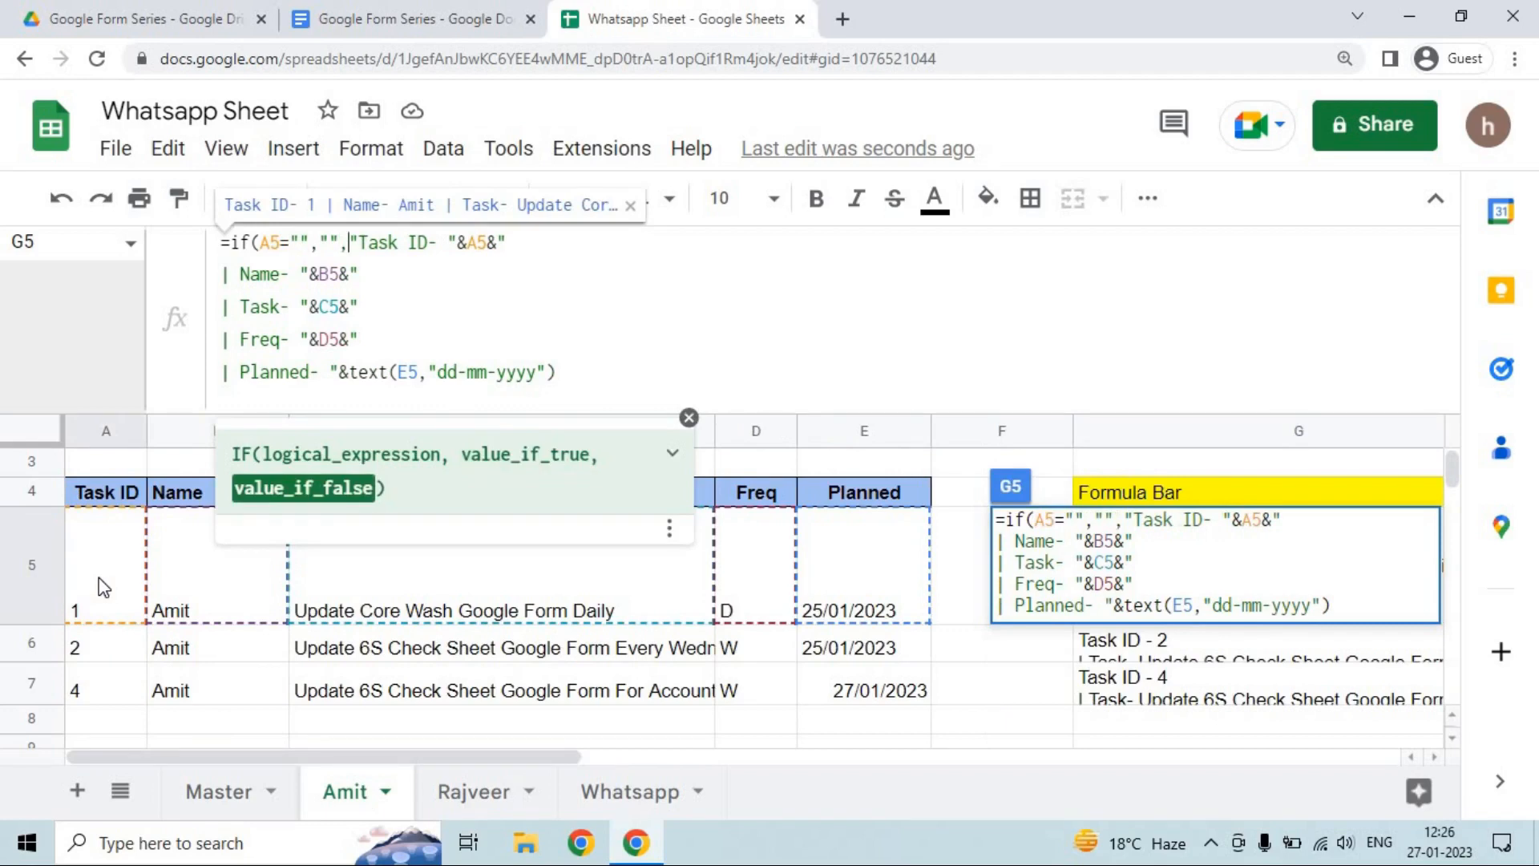
pyautogui.press('Return')
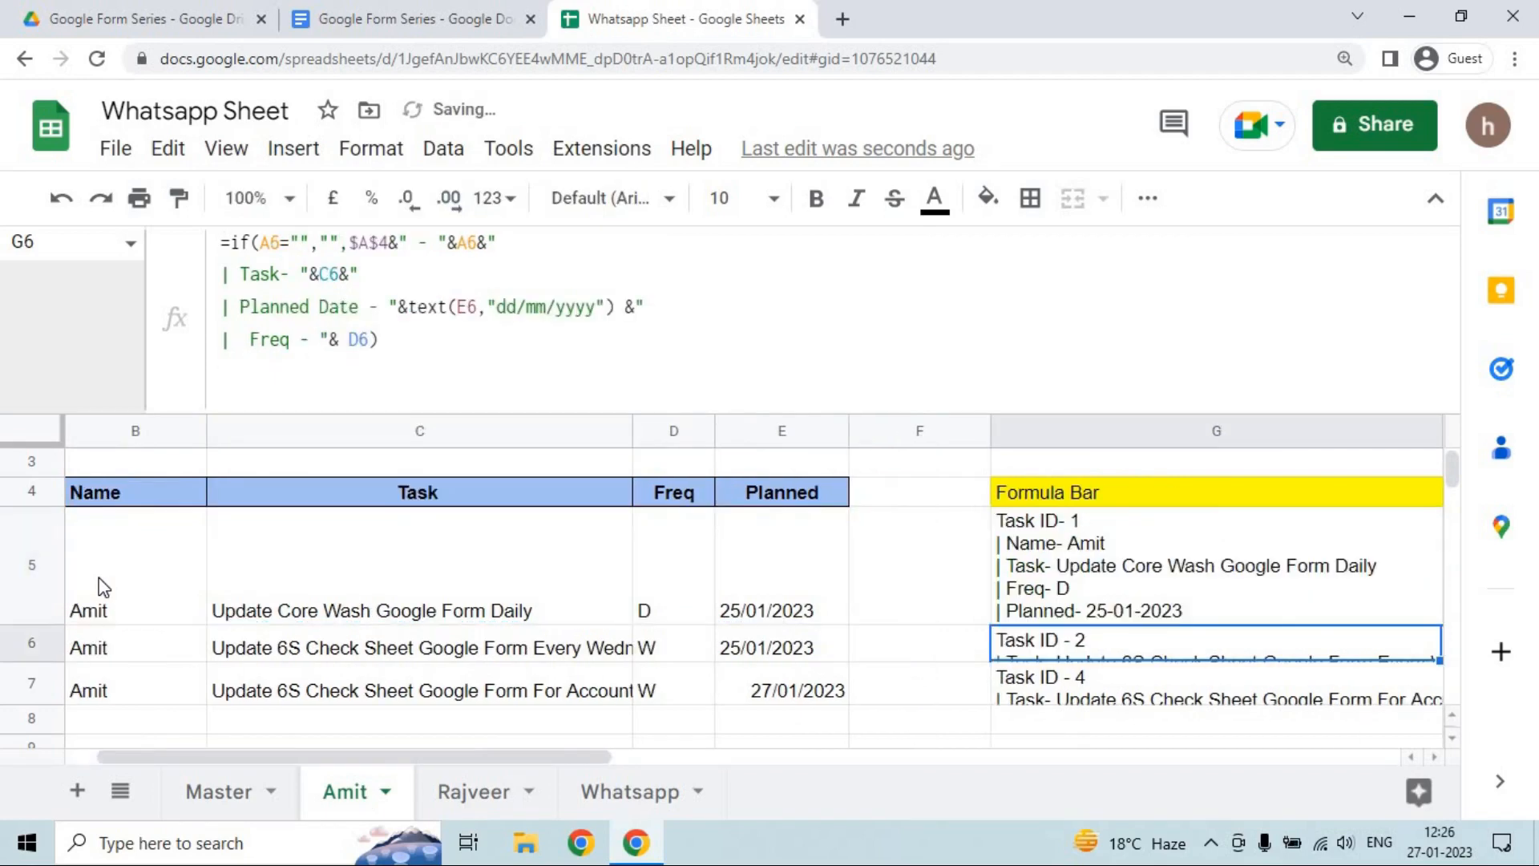
# Examine the message formulas down column G, including the blank rows below the tasks, and compare them with G5.
pyautogui.press('Up')
pyautogui.press('Down')
pyautogui.press('Down')
pyautogui.press('Up')
pyautogui.press('Down')
pyautogui.press('Down')
pyautogui.press('Down')
pyautogui.press('Down')
pyautogui.press('Down')
pyautogui.press('Down')
pyautogui.press('Down')
pyautogui.press('Down')
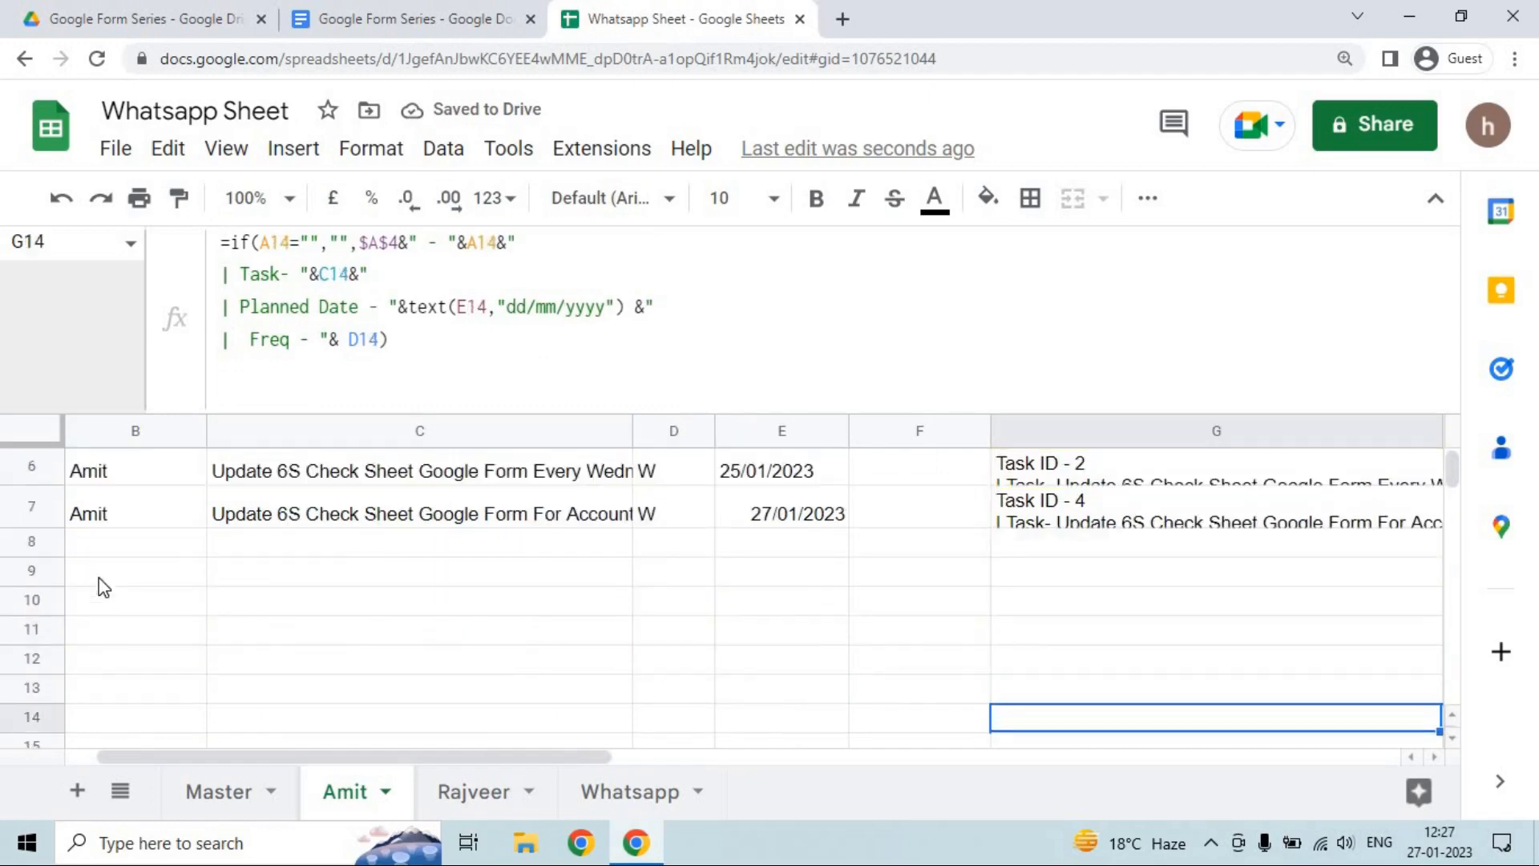
pyautogui.press('Down')
pyautogui.press('Down')
pyautogui.press('Down')
pyautogui.press('Down')
pyautogui.press('Down')
pyautogui.press('Down')
pyautogui.press('Down')
pyautogui.press('Down')
pyautogui.press('Down')
pyautogui.press('Down')
pyautogui.press('Down')
pyautogui.press('Down')
pyautogui.press('Down')
pyautogui.press('Down')
pyautogui.press('Down')
pyautogui.press('Down')
pyautogui.press('Down')
pyautogui.press('Down')
pyautogui.press('Down')
pyautogui.press('Down')
pyautogui.press('Up')
pyautogui.press('Up')
pyautogui.press('Up')
pyautogui.press('Up')
pyautogui.press('Up')
pyautogui.press('Up')
pyautogui.press('Up')
pyautogui.press('Up')
pyautogui.press('Up')
pyautogui.press('Up')
pyautogui.press('Up')
pyautogui.press('Up')
pyautogui.press('Up')
pyautogui.press('Up')
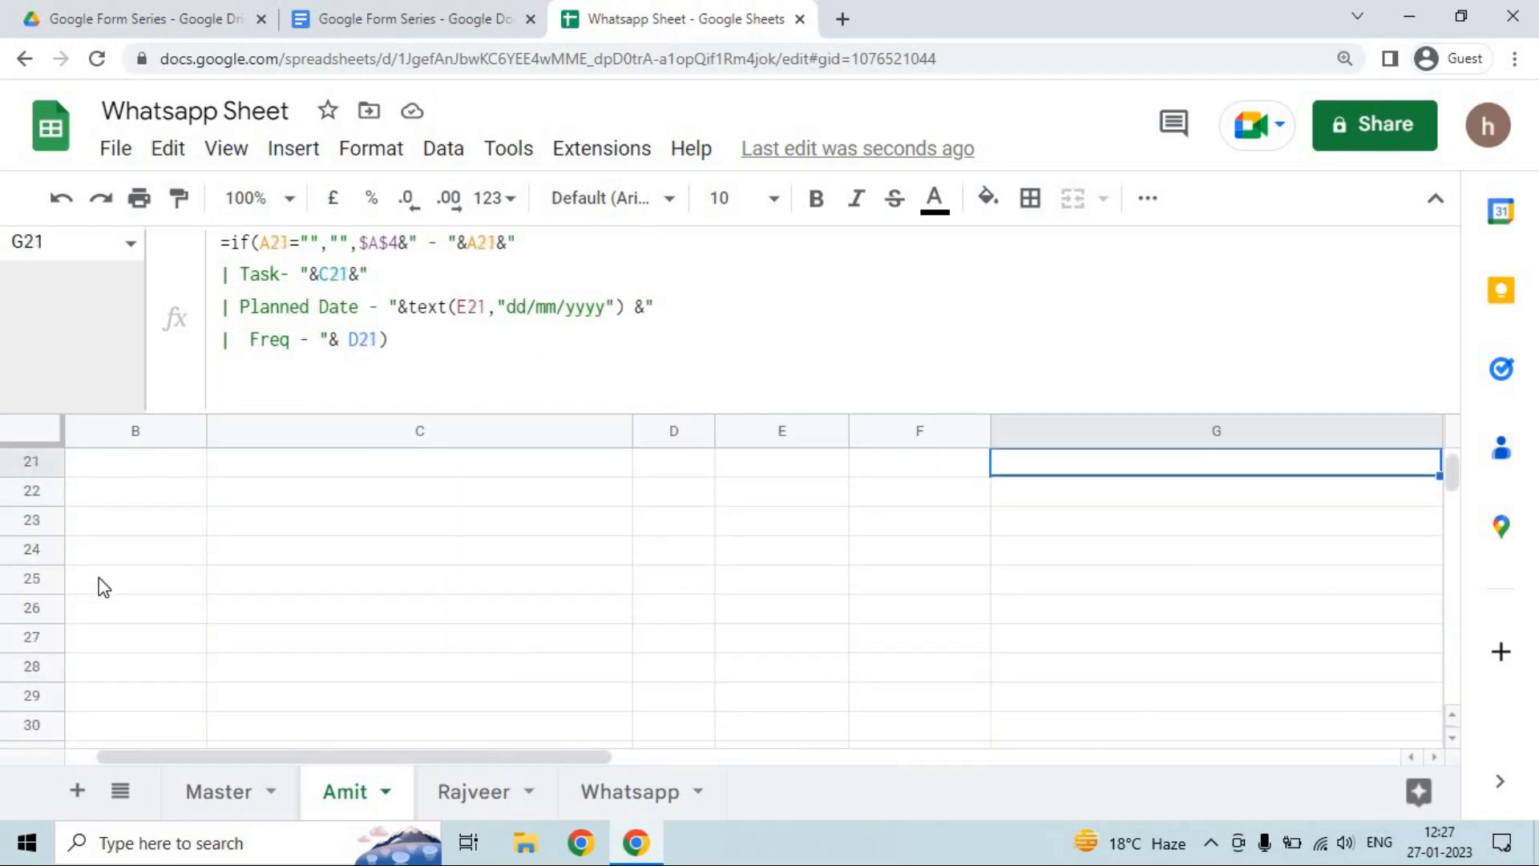
pyautogui.press('Up')
pyautogui.press('Up')
pyautogui.press('Up')
pyautogui.press('Up')
pyautogui.press('Up')
pyautogui.press('Up')
pyautogui.press('Up')
pyautogui.press('Up')
pyautogui.press('Up')
pyautogui.press('Up')
pyautogui.press('Up')
pyautogui.press('Up')
pyautogui.press('Up')
pyautogui.press('Up')
pyautogui.press('Up')
pyautogui.press('Up')
pyautogui.press('Up')
pyautogui.press('Up')
pyautogui.press('Up')
pyautogui.press('Up')
pyautogui.press('Down')
pyautogui.press('Down')
pyautogui.press('Down')
pyautogui.press('Down')
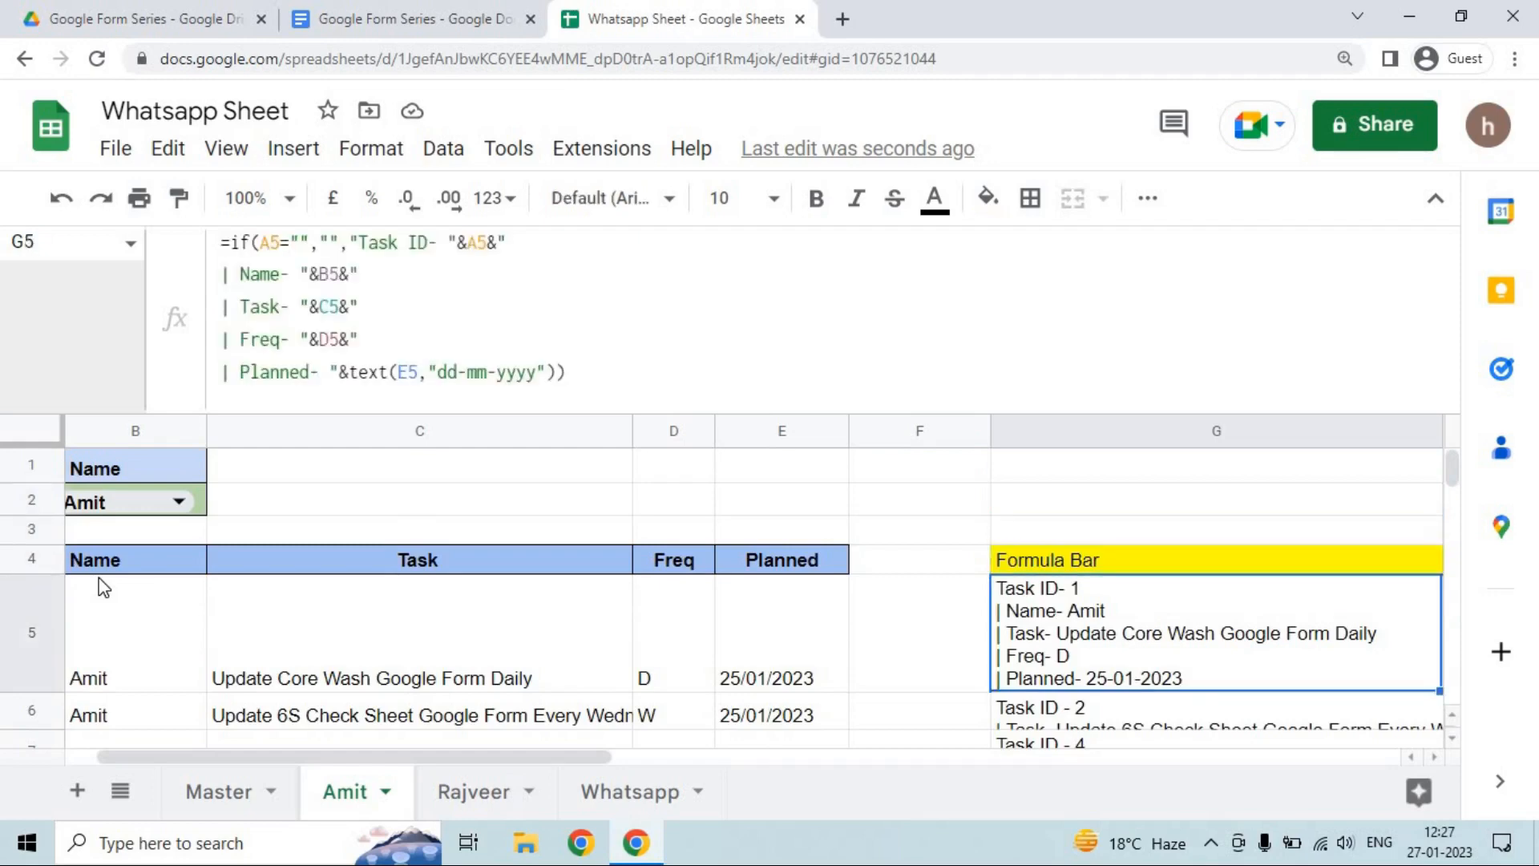
pyautogui.press('Right')
pyautogui.press('Left')
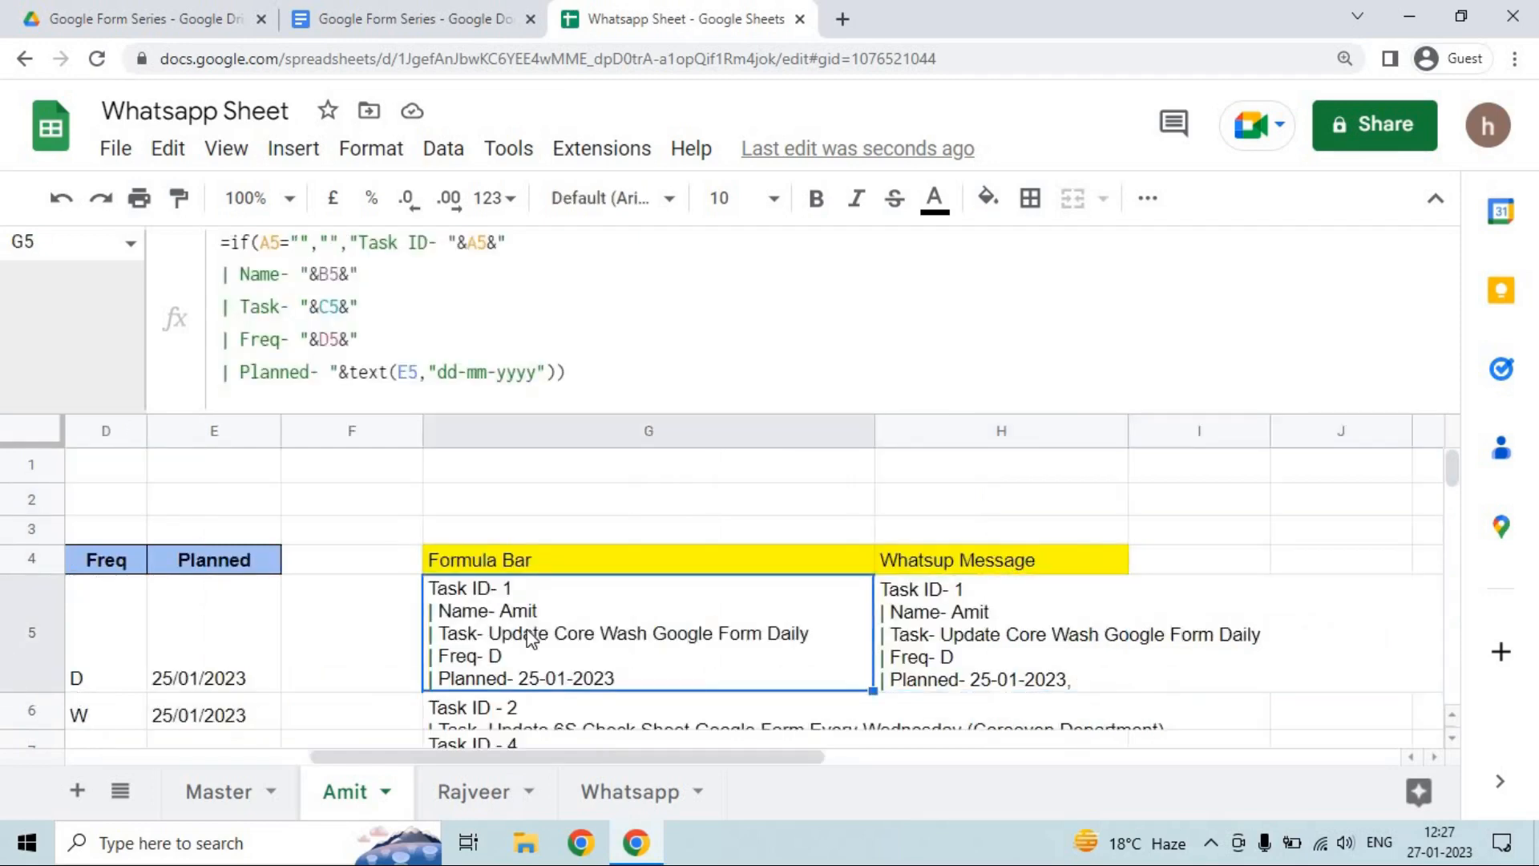
pyautogui.press('Down')
pyautogui.press('Down')
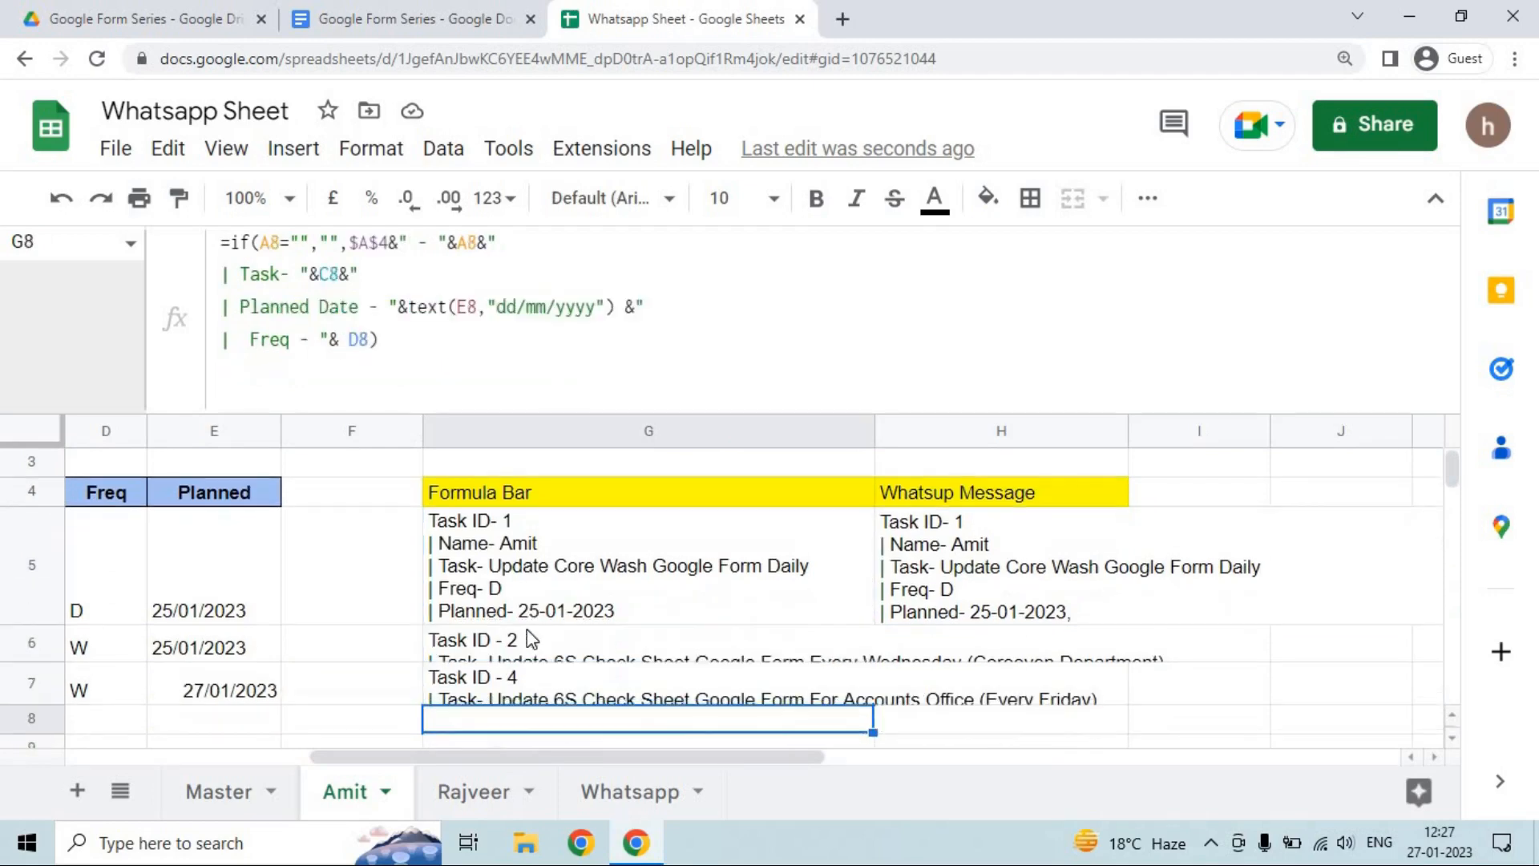
pyautogui.press('Up')
pyautogui.press('Up')
pyautogui.press('Down')
pyautogui.press('Down')
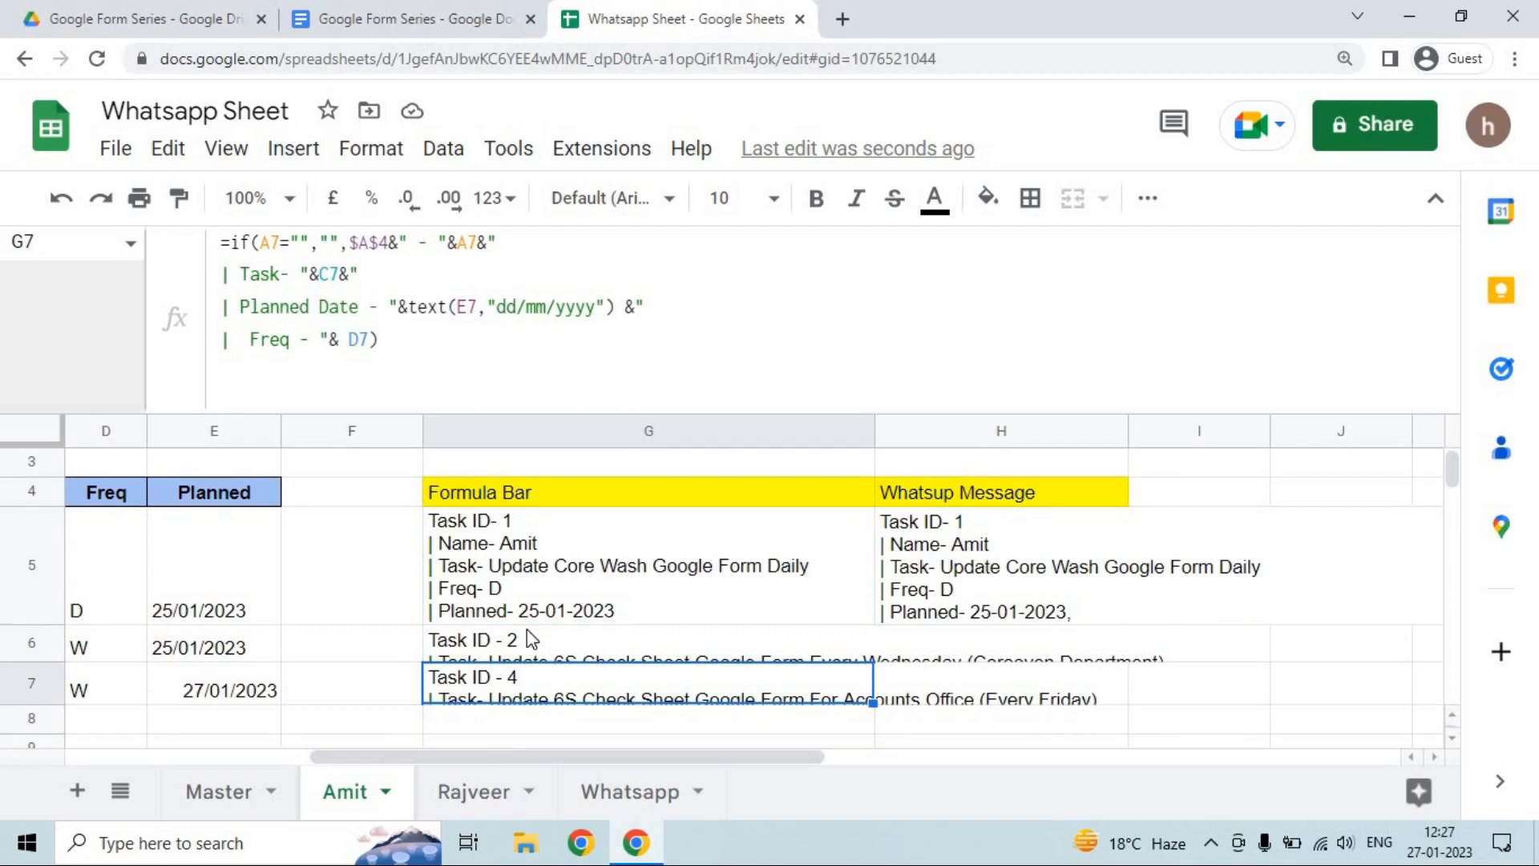
# Increase the height of row 5 to fit the full combined message in H5, and shrink the formula bar.
pyautogui.click(1019, 579)
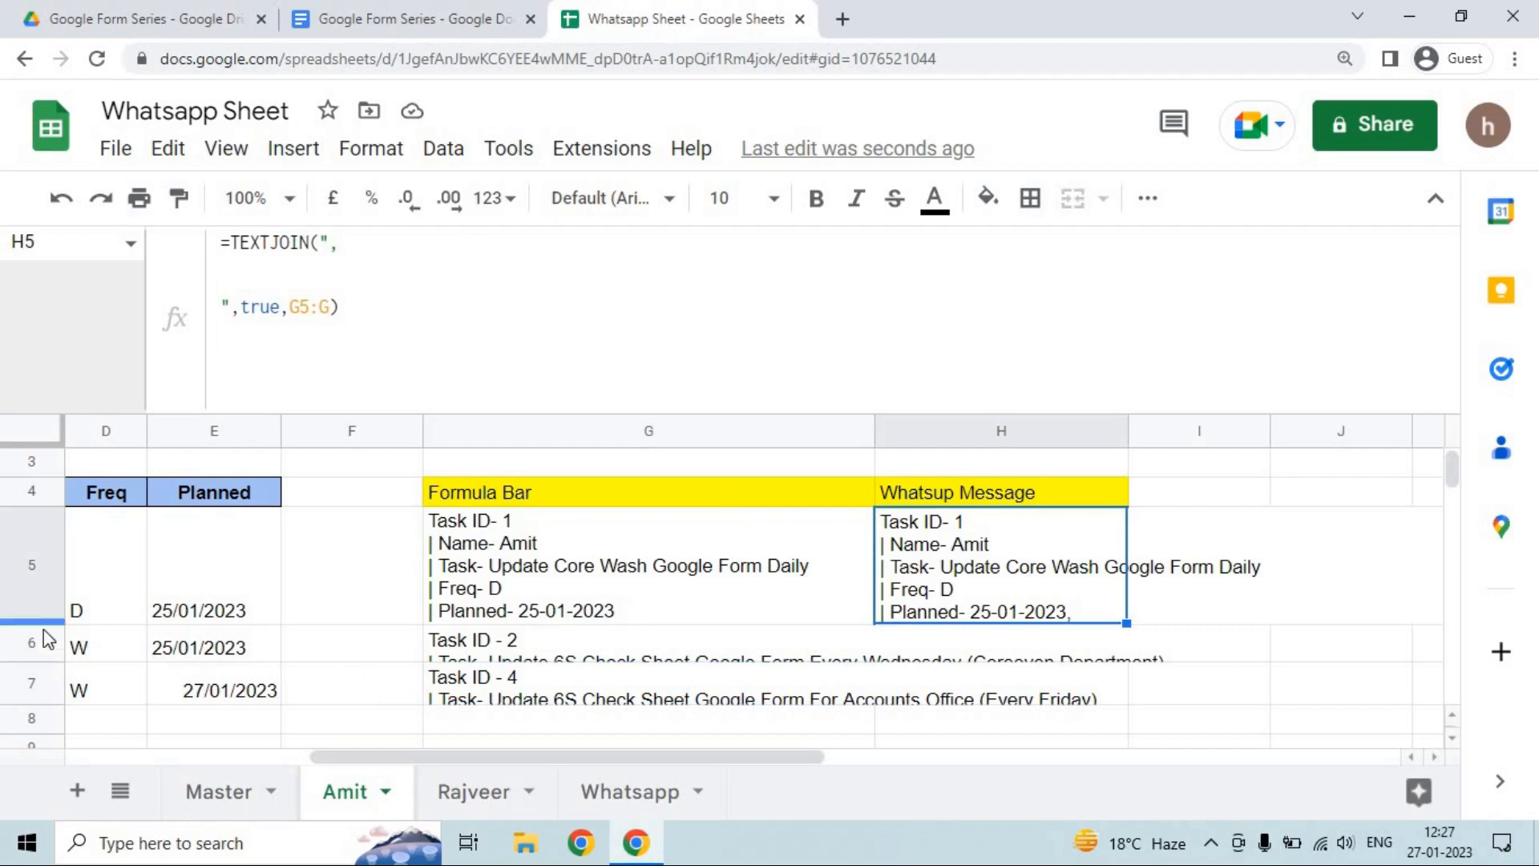
pyautogui.moveTo(41, 623); pyautogui.dragTo(45, 746)
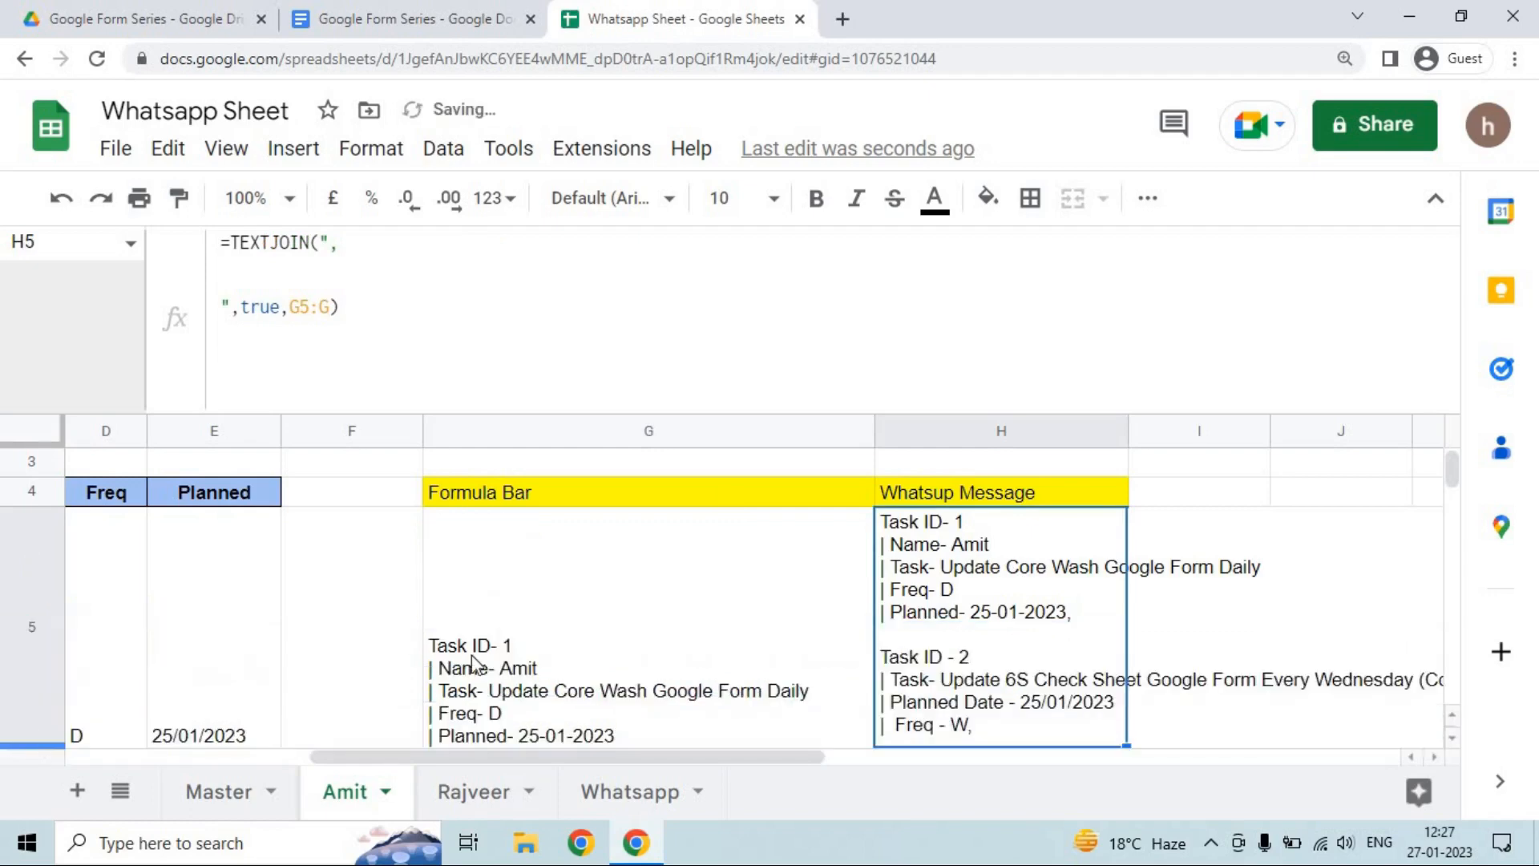
pyautogui.moveTo(1336, 411); pyautogui.dragTo(1326, 353)
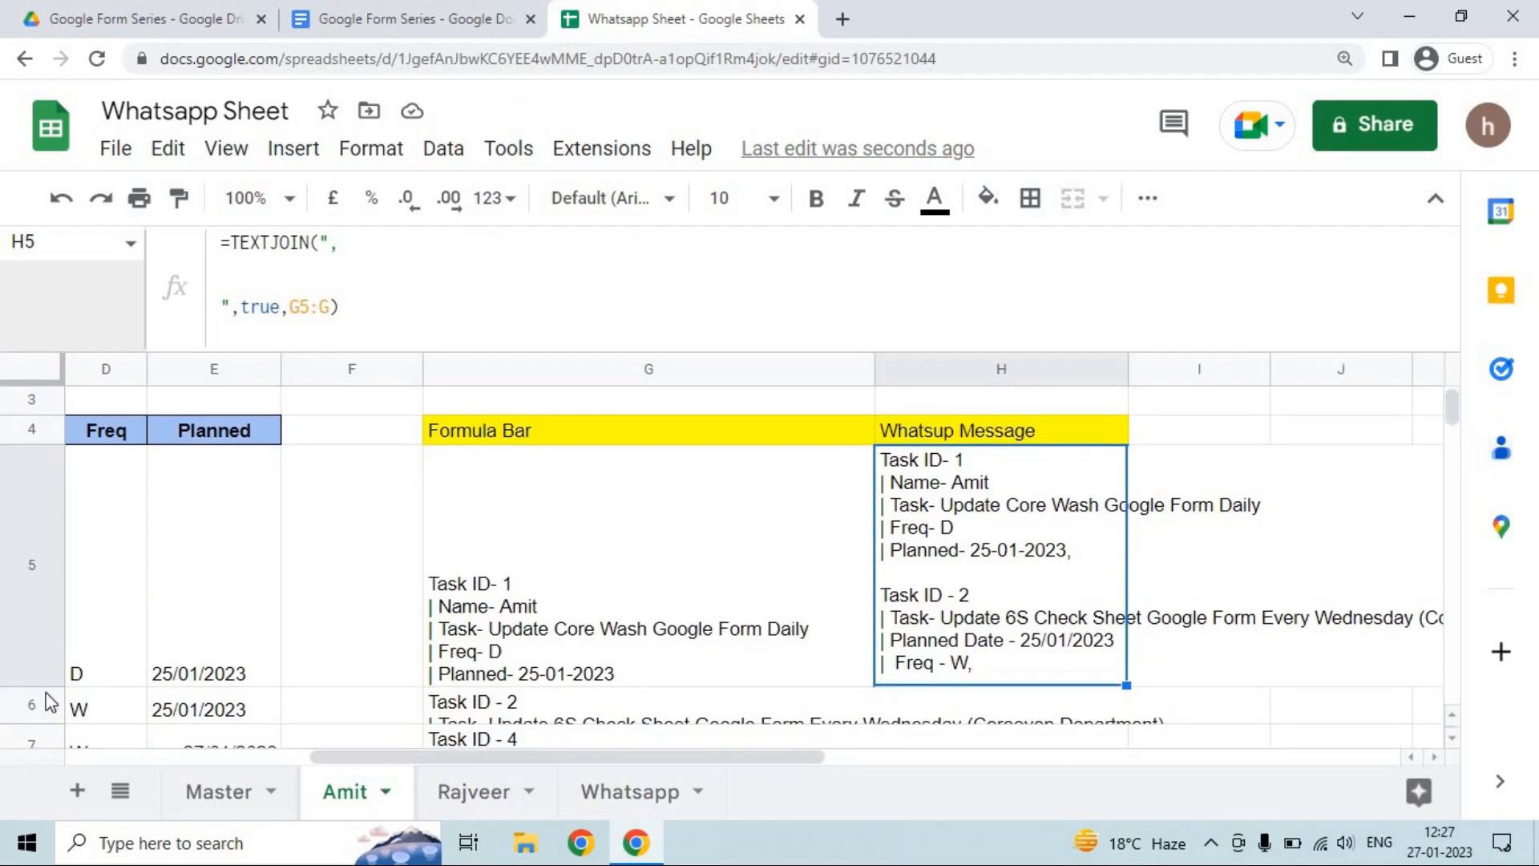
pyautogui.moveTo(41, 686); pyautogui.dragTo(56, 805)
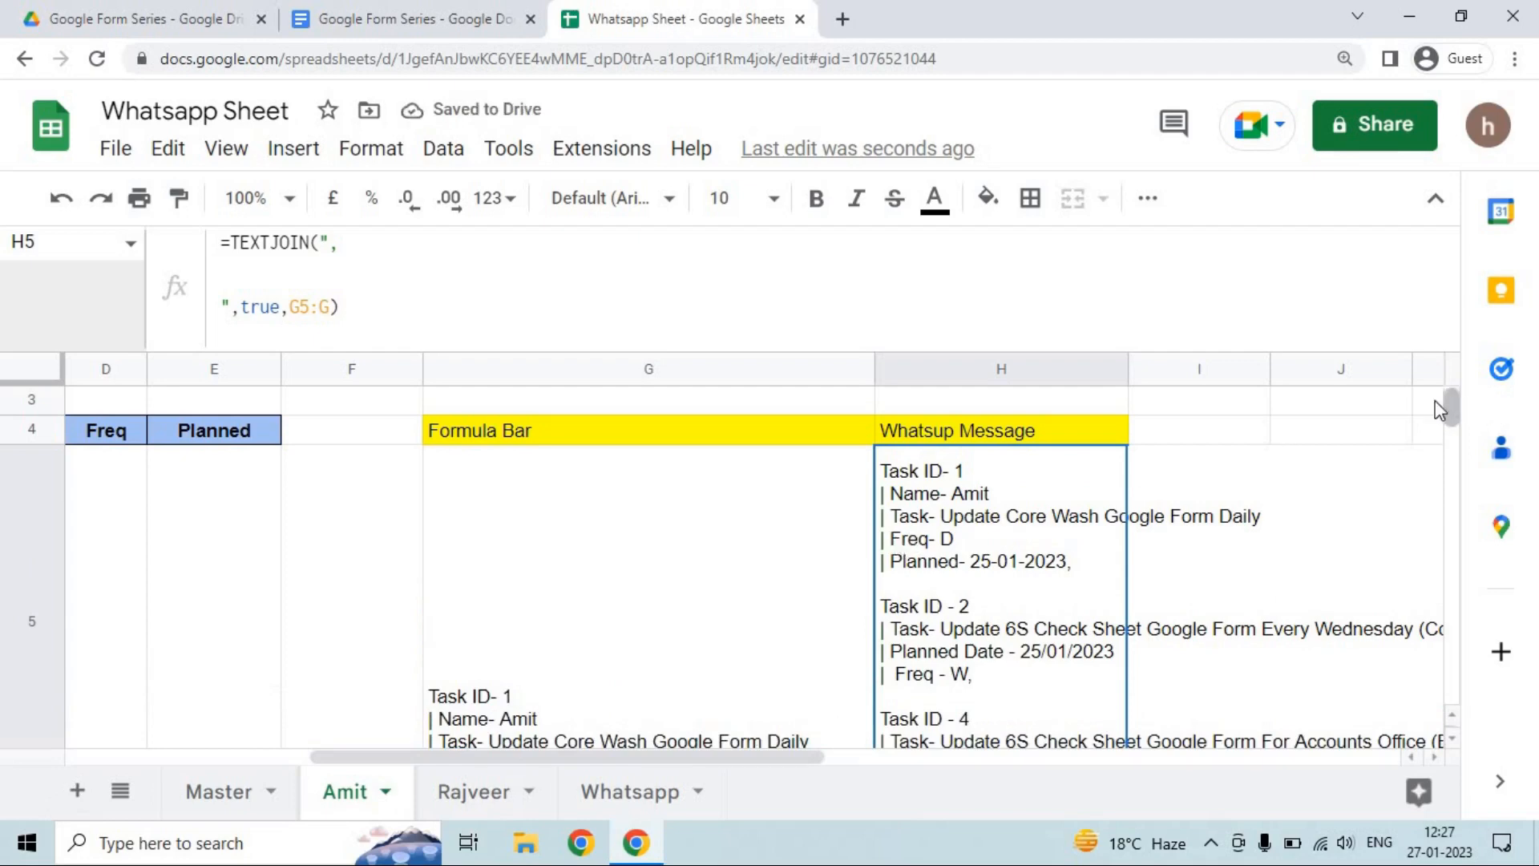
# Examine the TEXTJOIN formula in H5 over G5:G and compare its combined message with G5, reducing the formula bar to one line.
pyautogui.doubleClick(1042, 513)
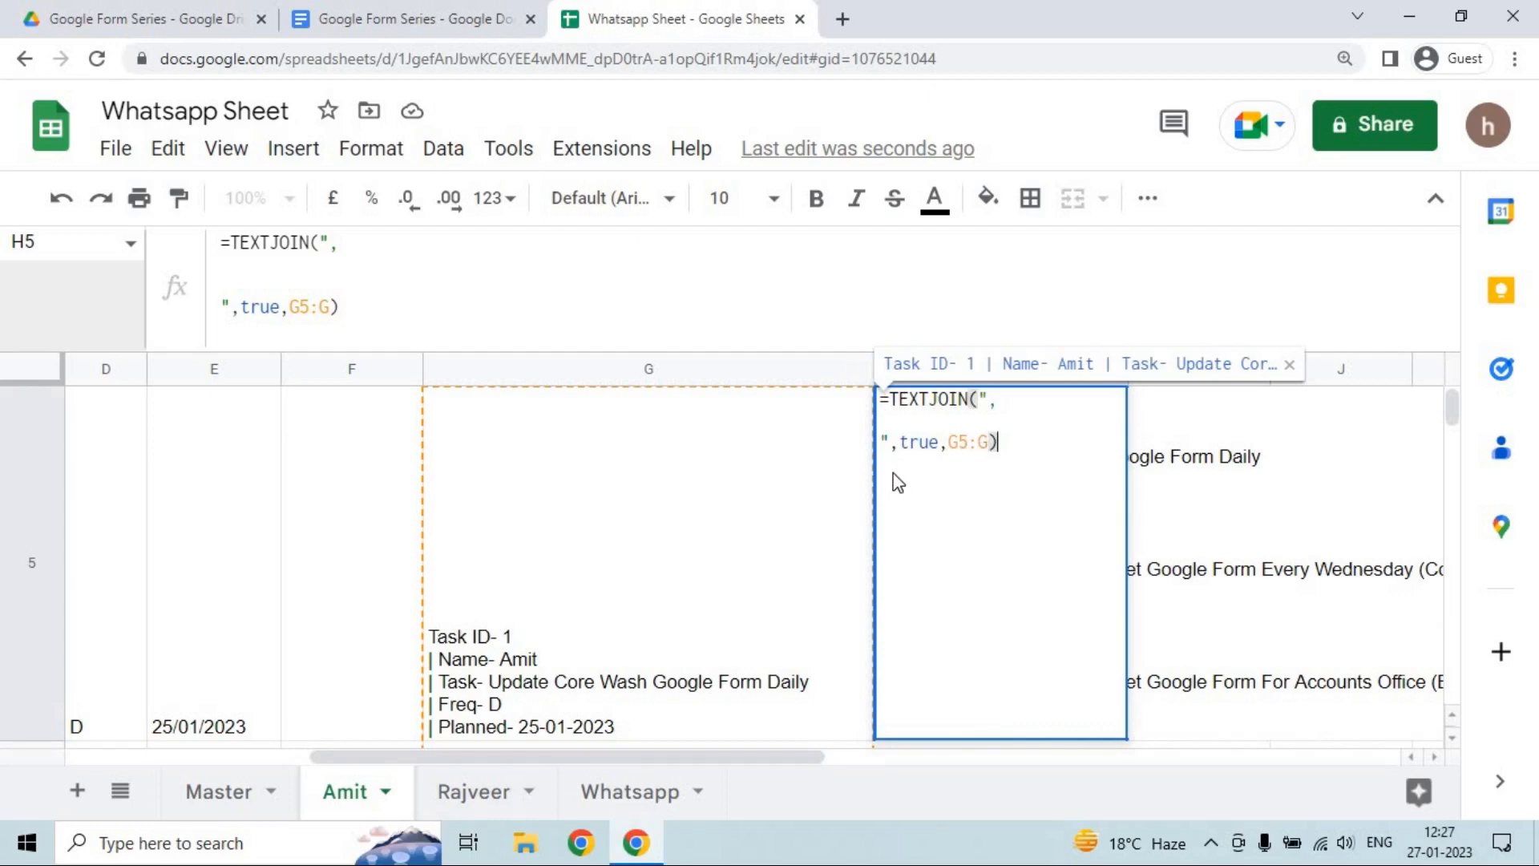
pyautogui.press('Return')
pyautogui.press('Up')
pyautogui.press('Up')
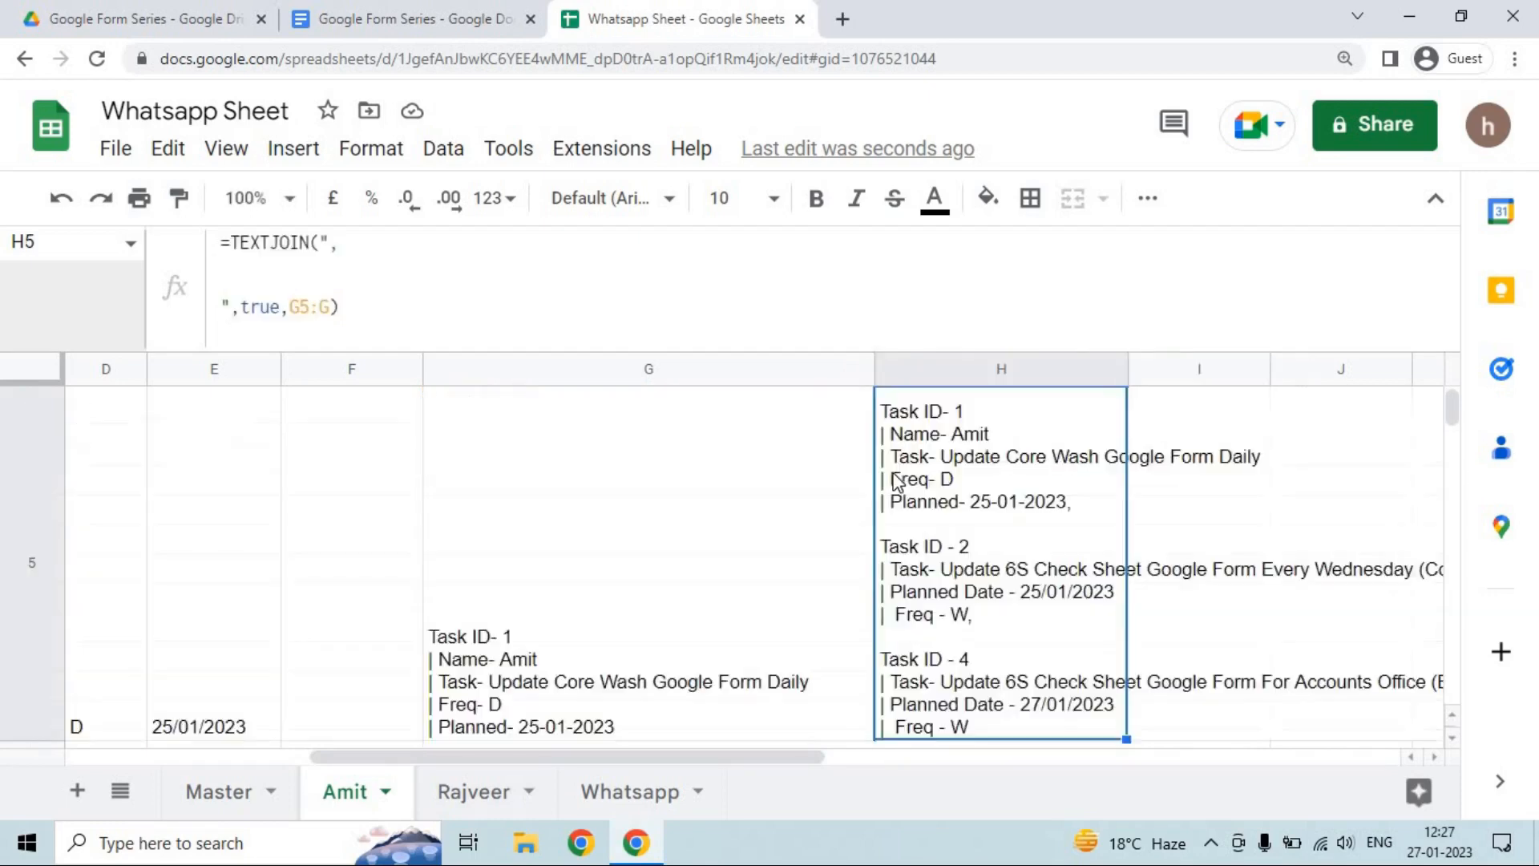
pyautogui.press('Down')
pyautogui.moveTo(563, 346); pyautogui.dragTo(548, 227)
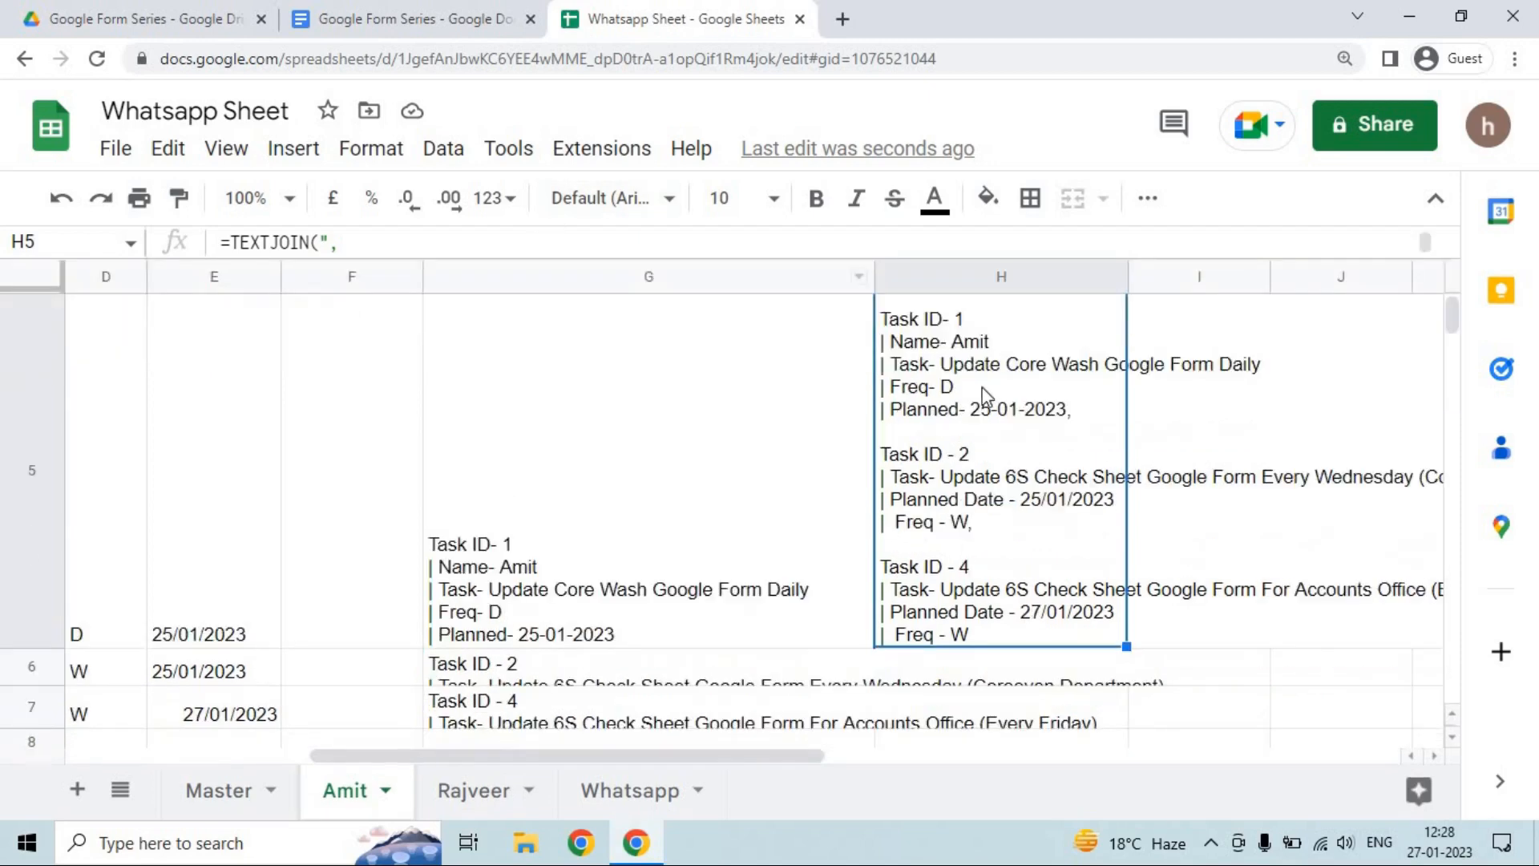
pyautogui.press('Up')
pyautogui.press('Up')
pyautogui.press('Down')
pyautogui.press('Down')
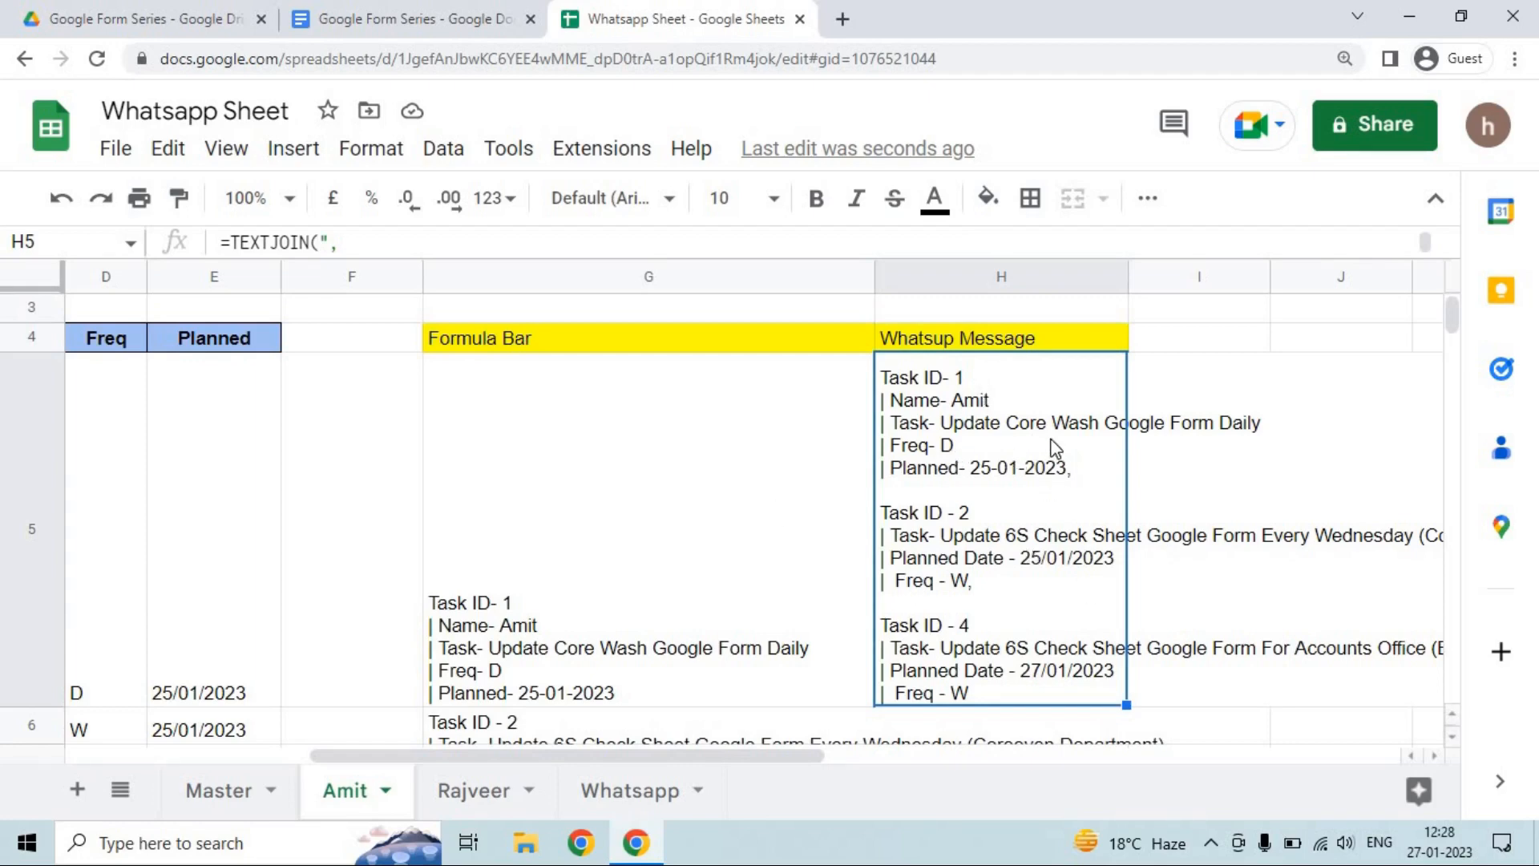
pyautogui.click(774, 452)
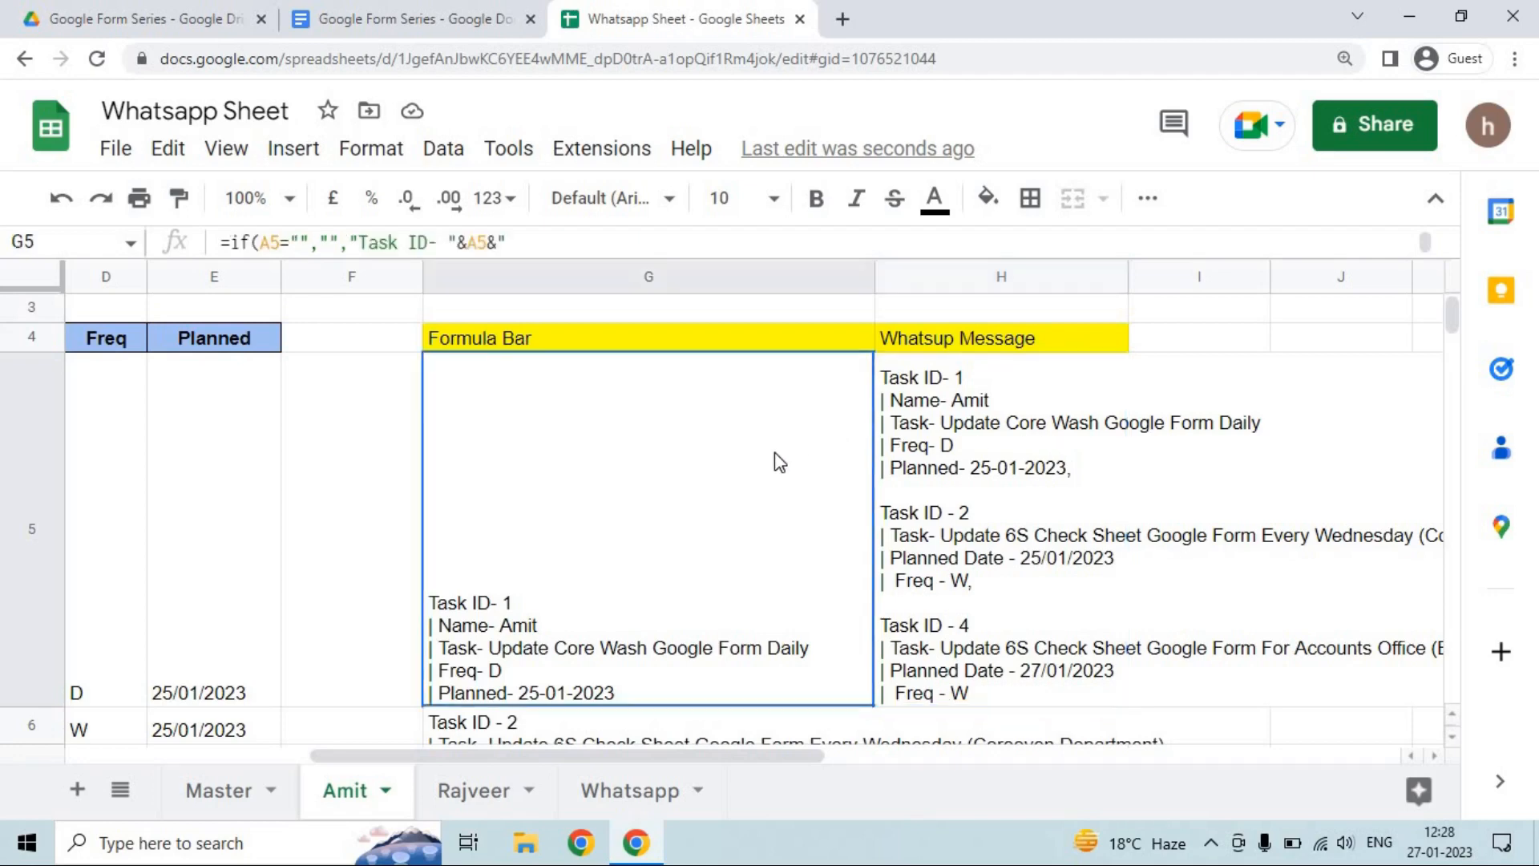
pyautogui.click(1002, 490)
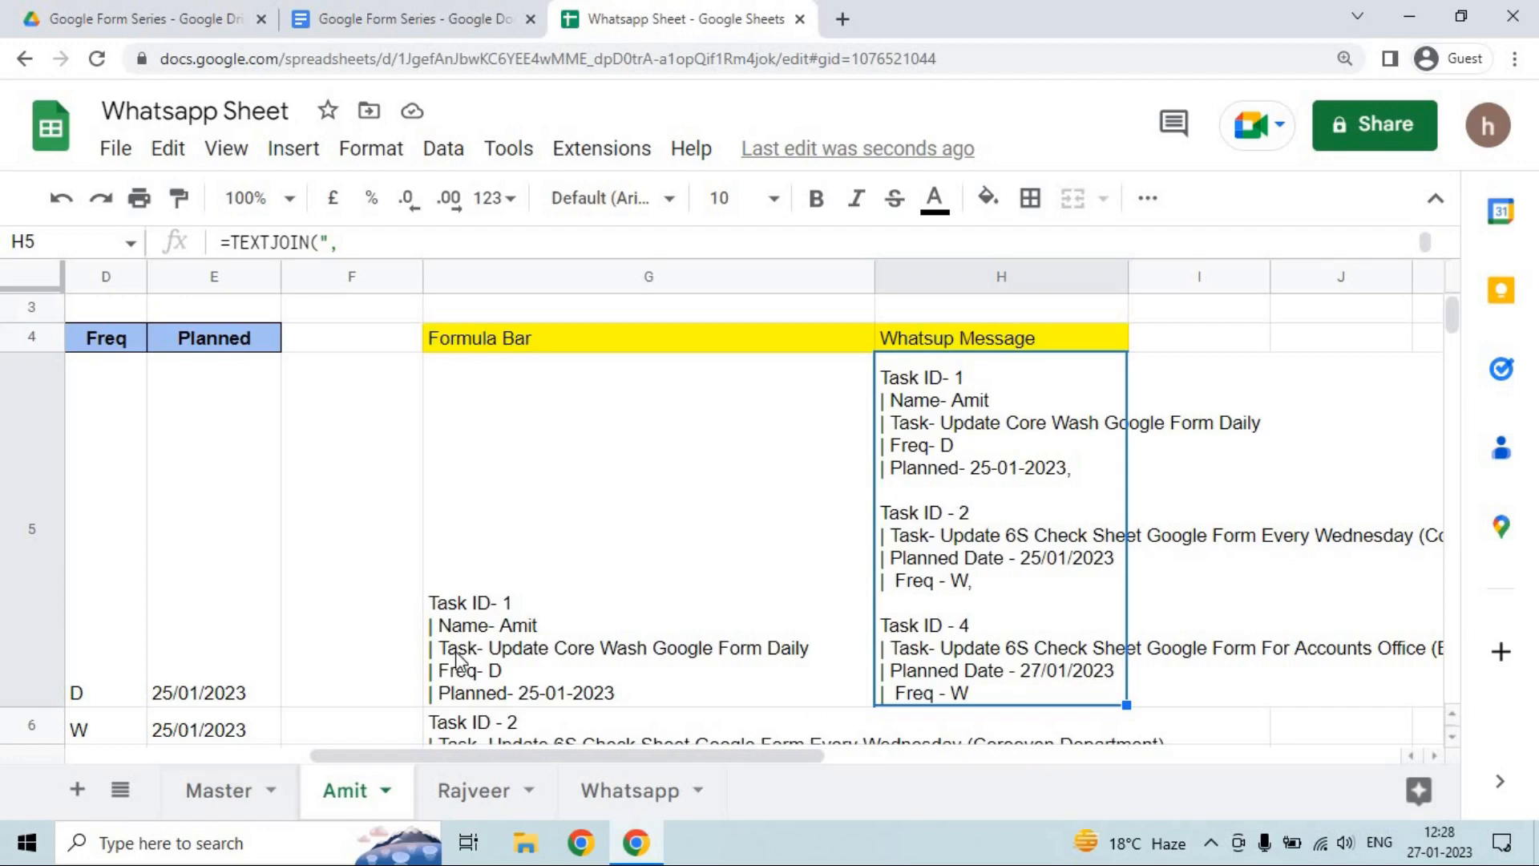
# Duplicate the current doer's sheet and rename the copy after the third doer in the Master sheet's Doer List, in lowercase without a space.
pyautogui.rightClick(342, 800)
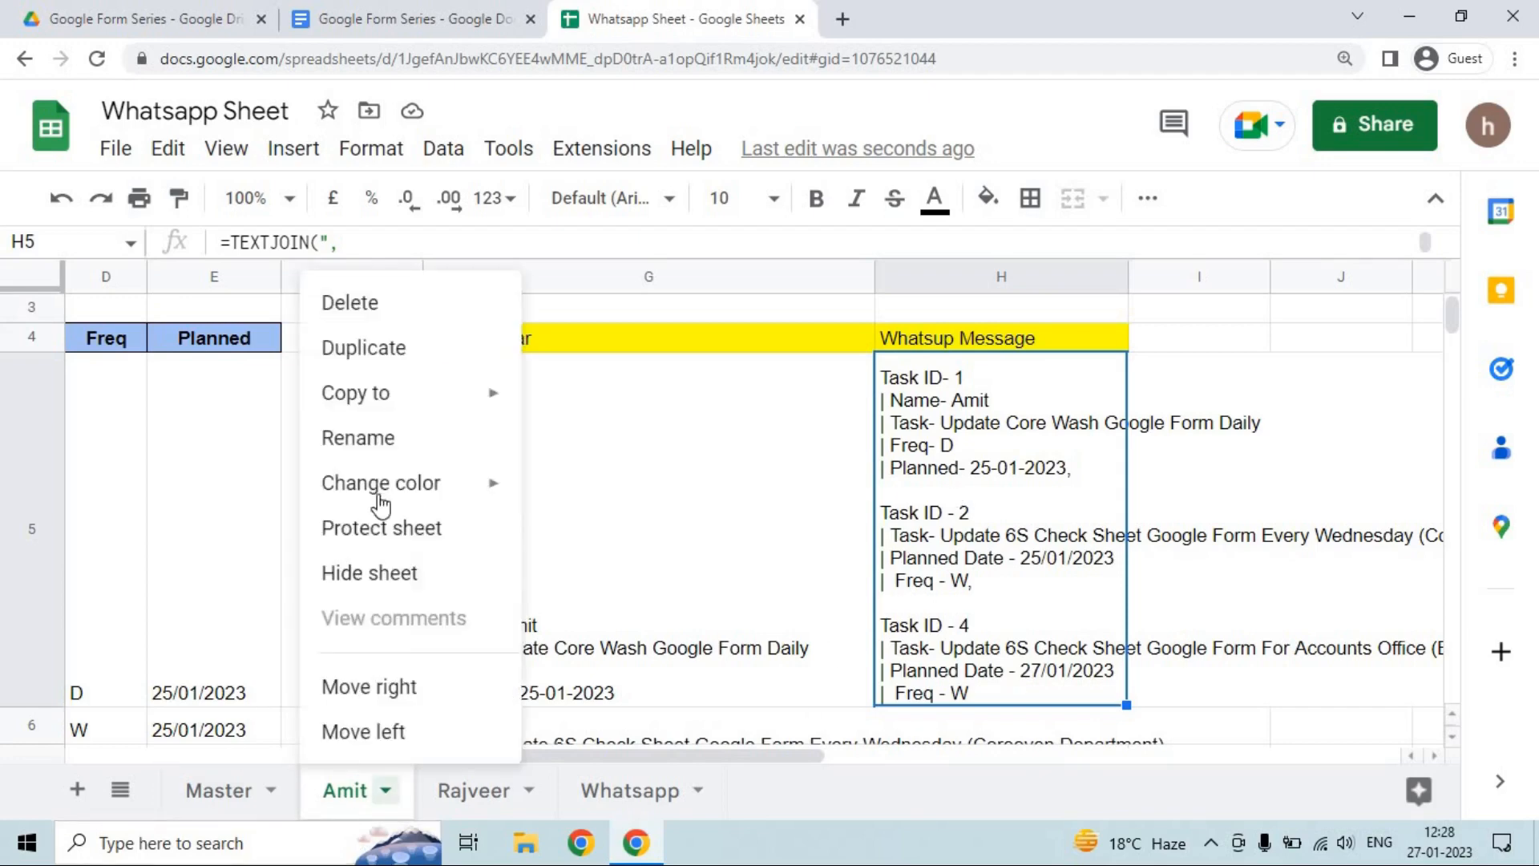
pyautogui.click(387, 347)
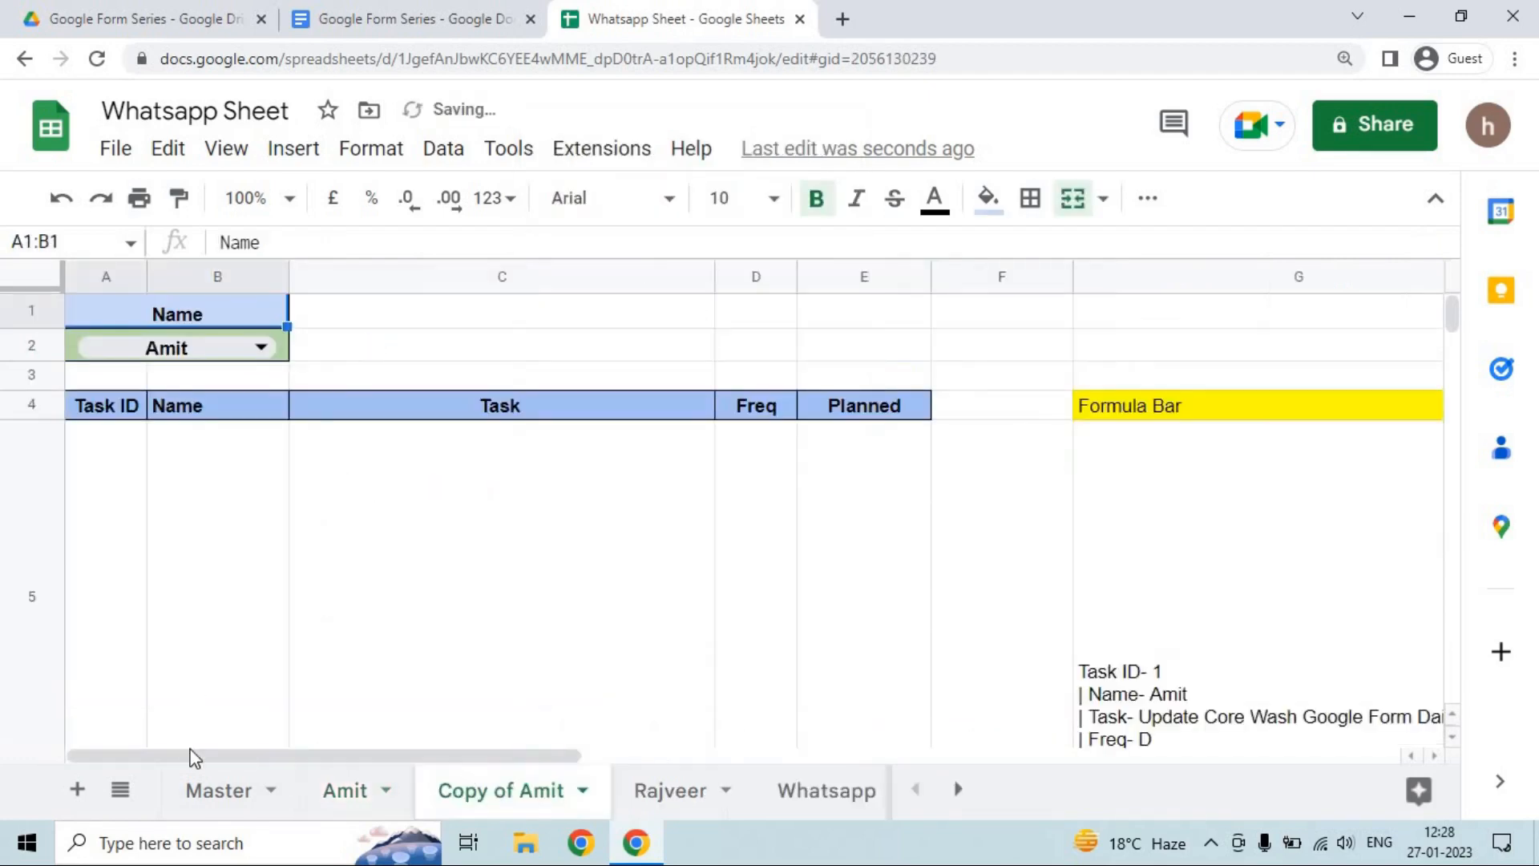
pyautogui.click(221, 793)
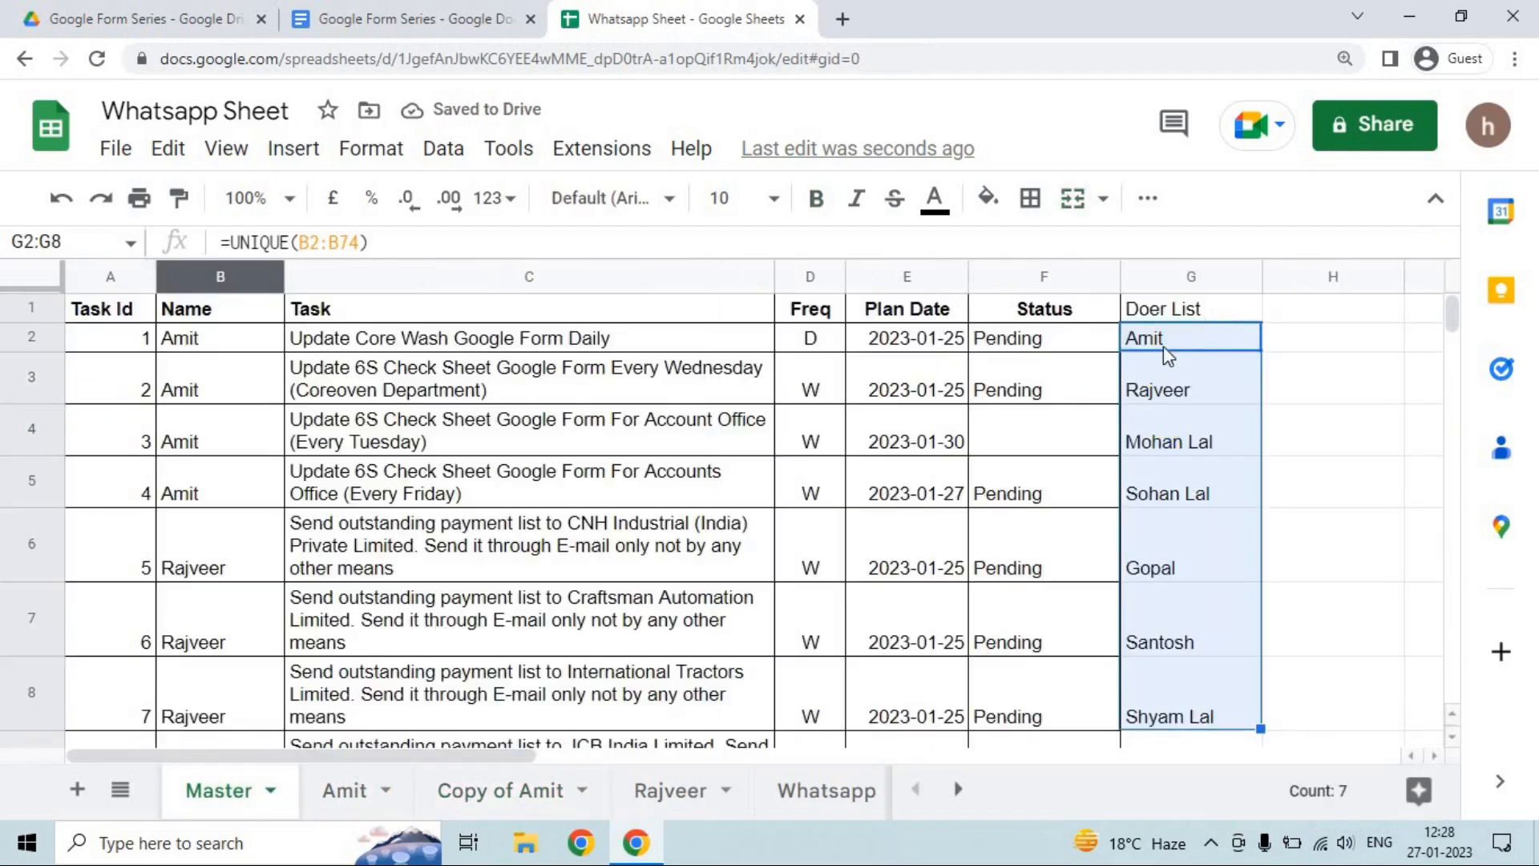
pyautogui.click(1194, 437)
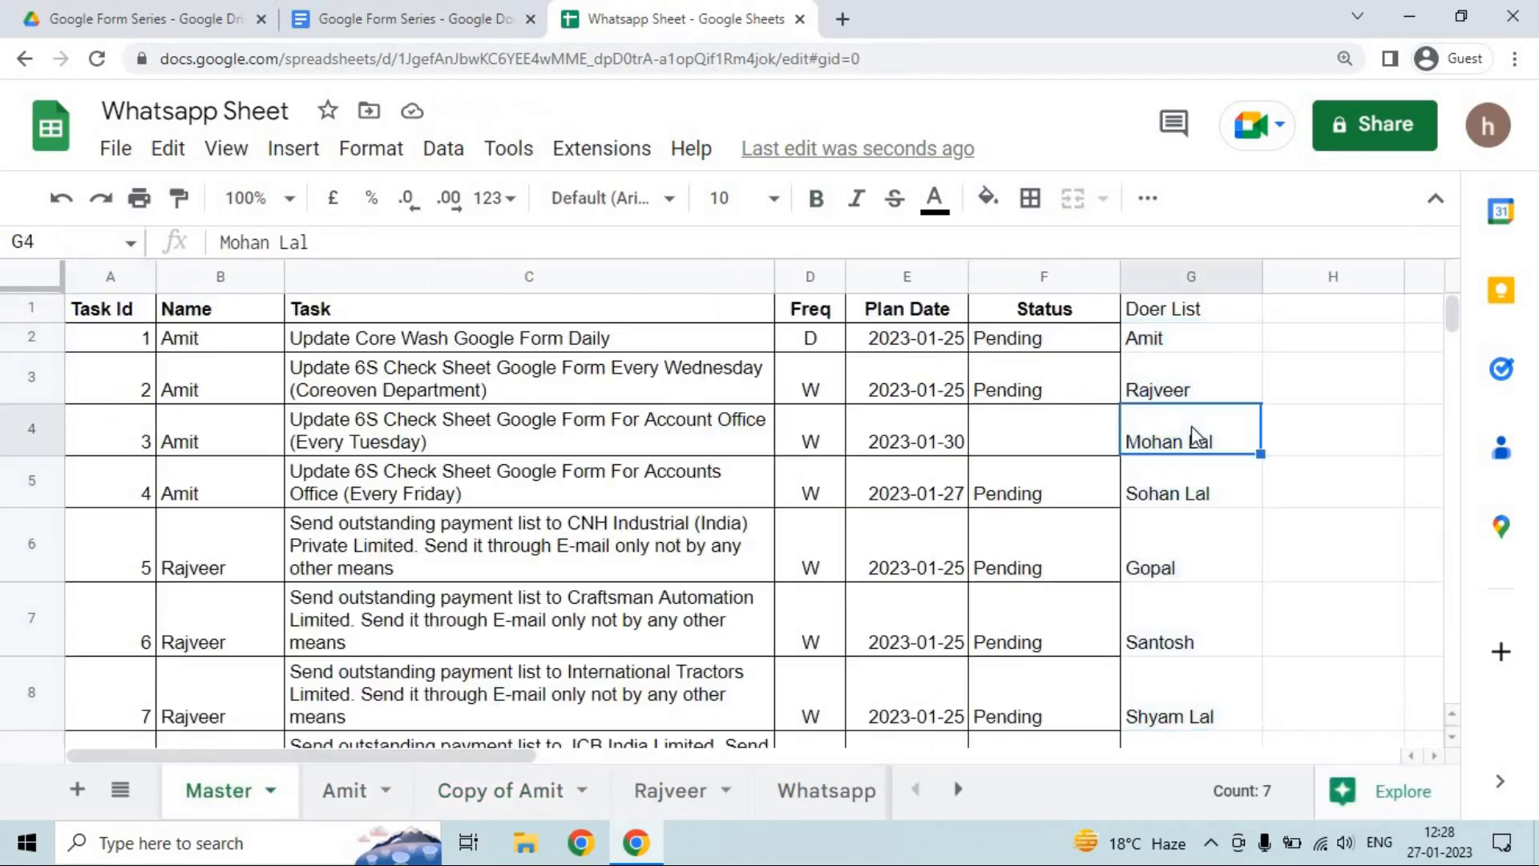
pyautogui.click(499, 795)
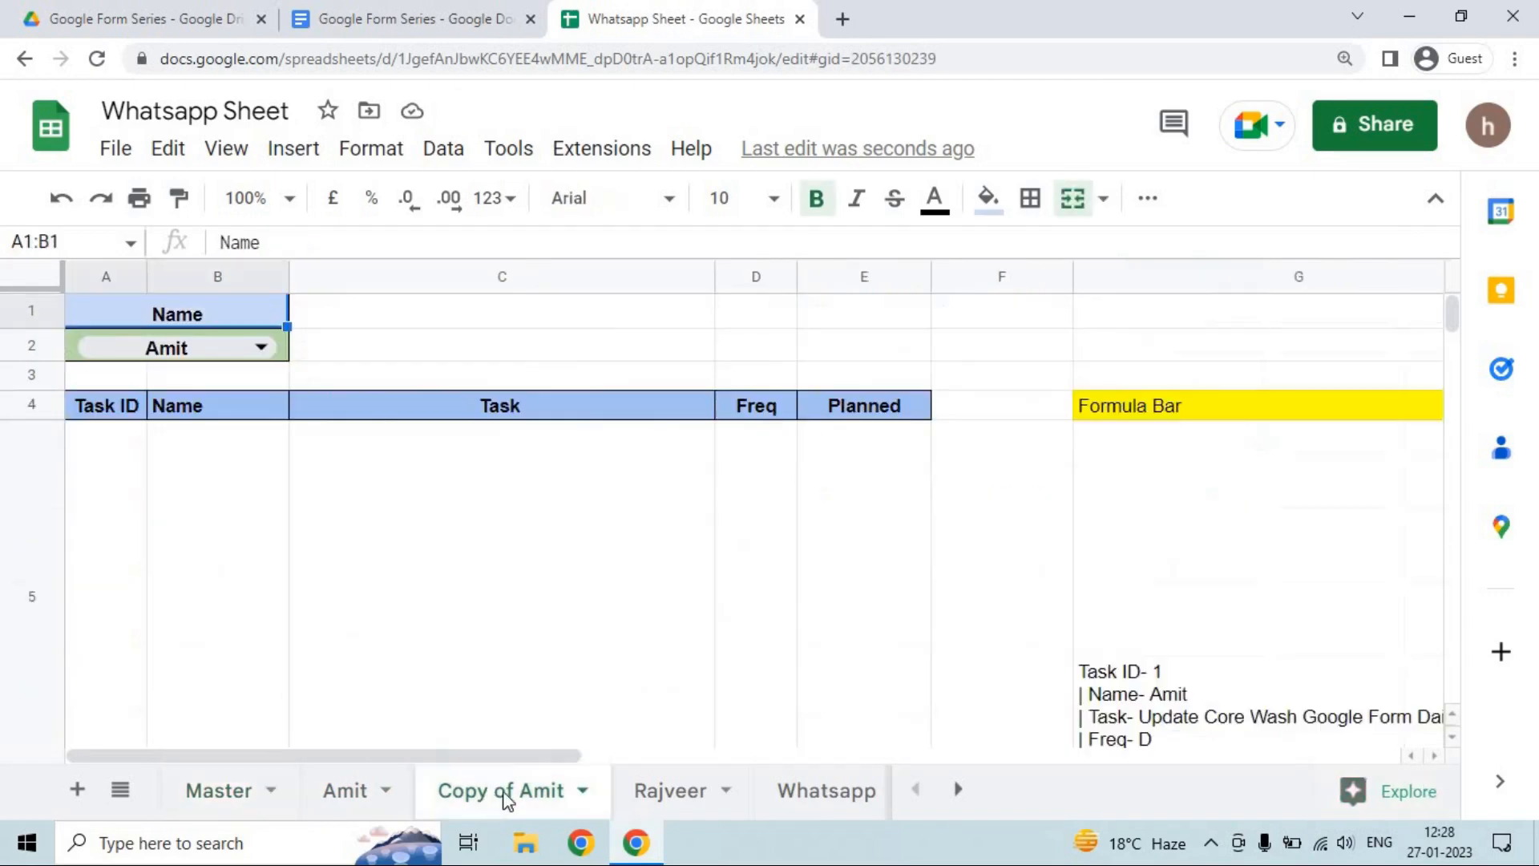
pyautogui.doubleClick(506, 799)
pyautogui.write('mohanlal')
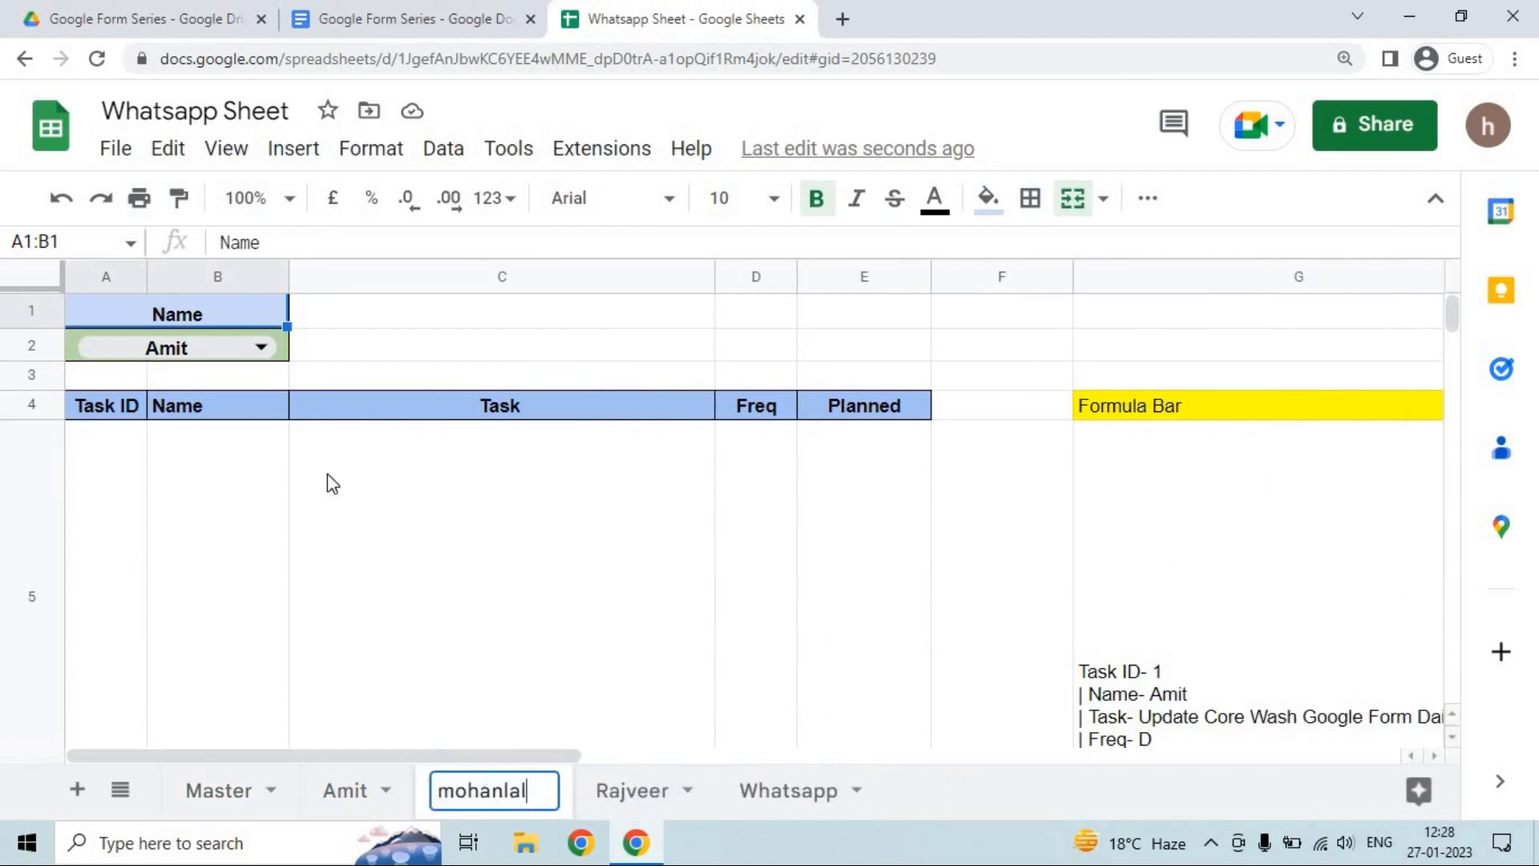
# Set the name selection in A2 of the copied sheet to the doer it is named after, and check the filtered tasks.
pyautogui.click(262, 338)
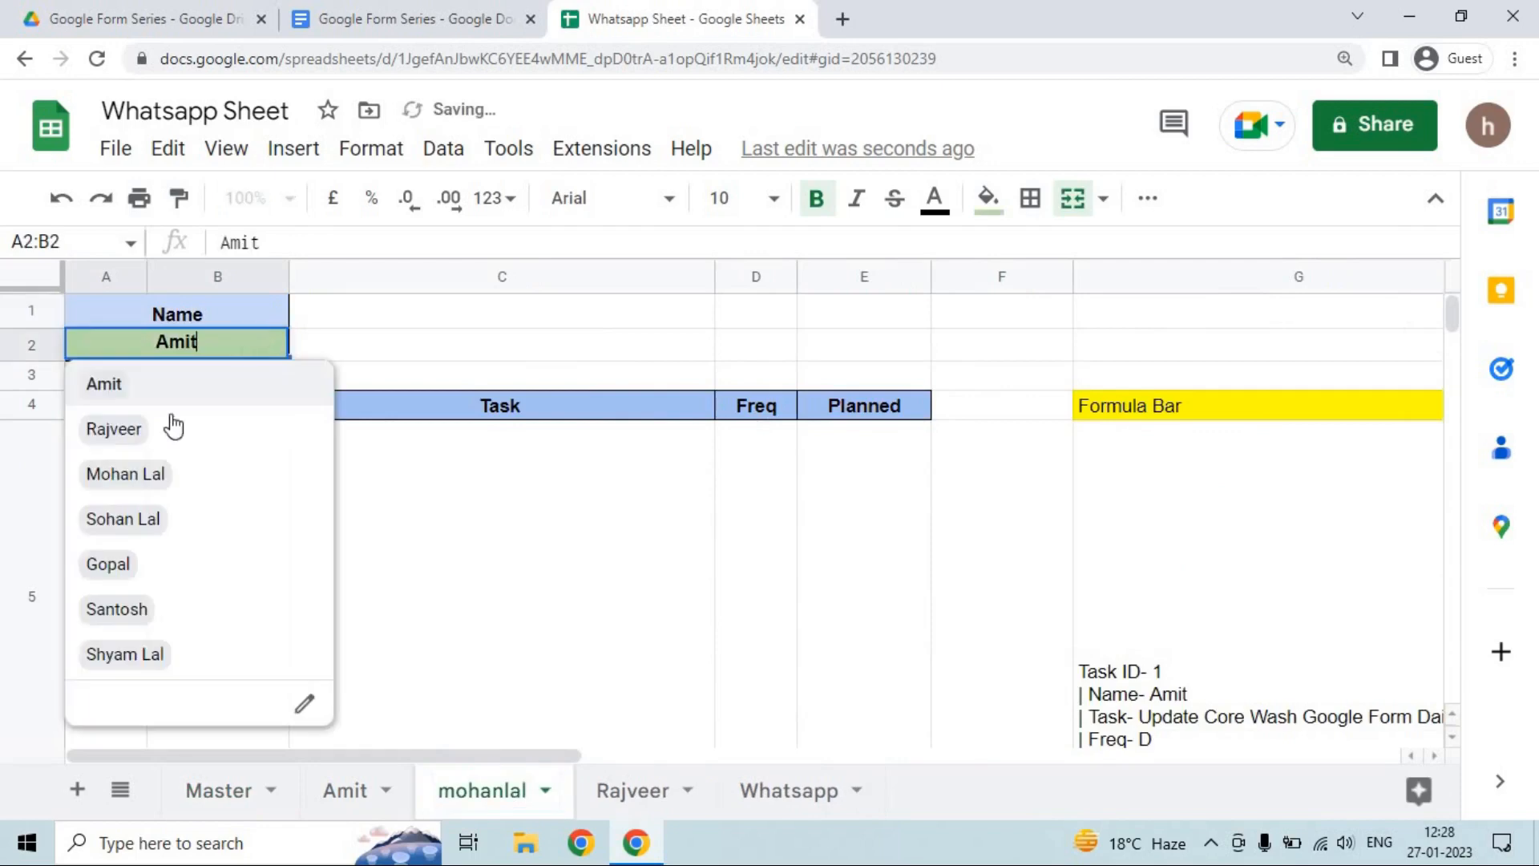
pyautogui.click(110, 477)
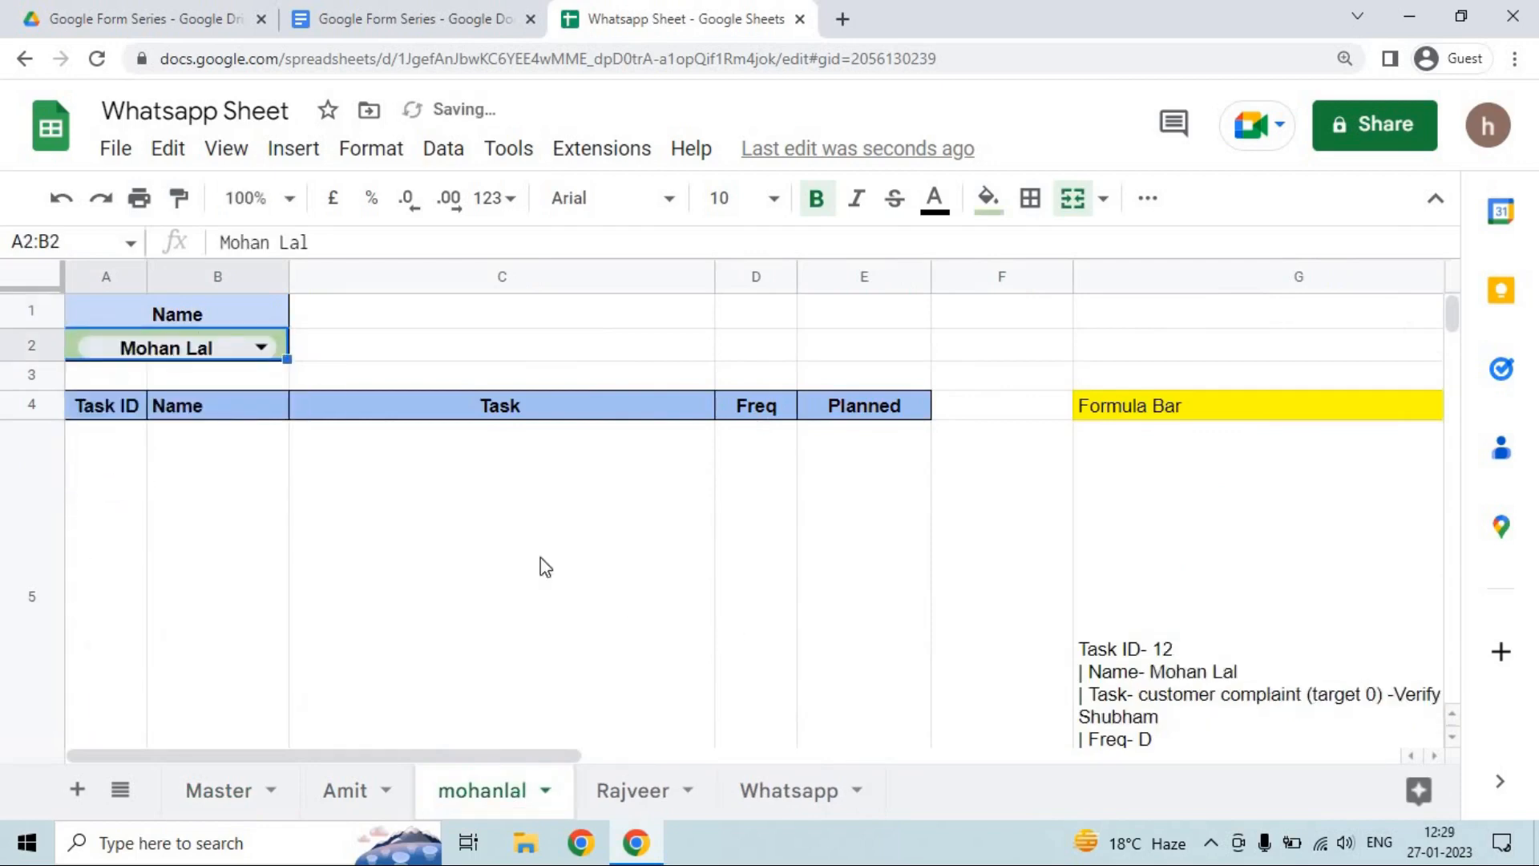
pyautogui.click(468, 540)
pyautogui.press('Down')
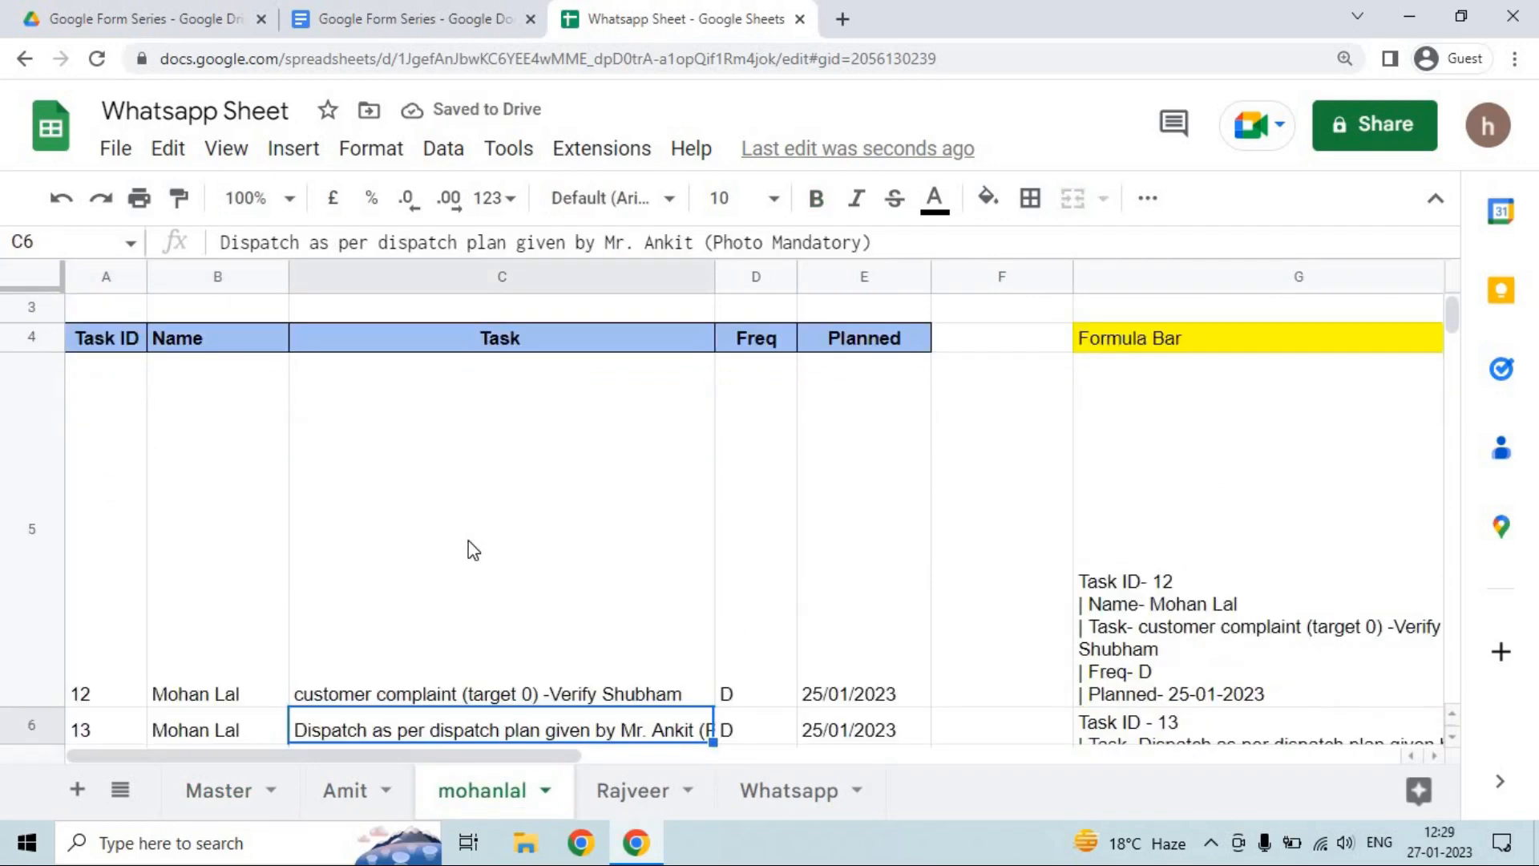
# Reduce the heights of rows 5, 8 and 9 in the copied doer sheet to compact single-line rows.
pyautogui.moveTo(32, 707); pyautogui.dragTo(20, 351)
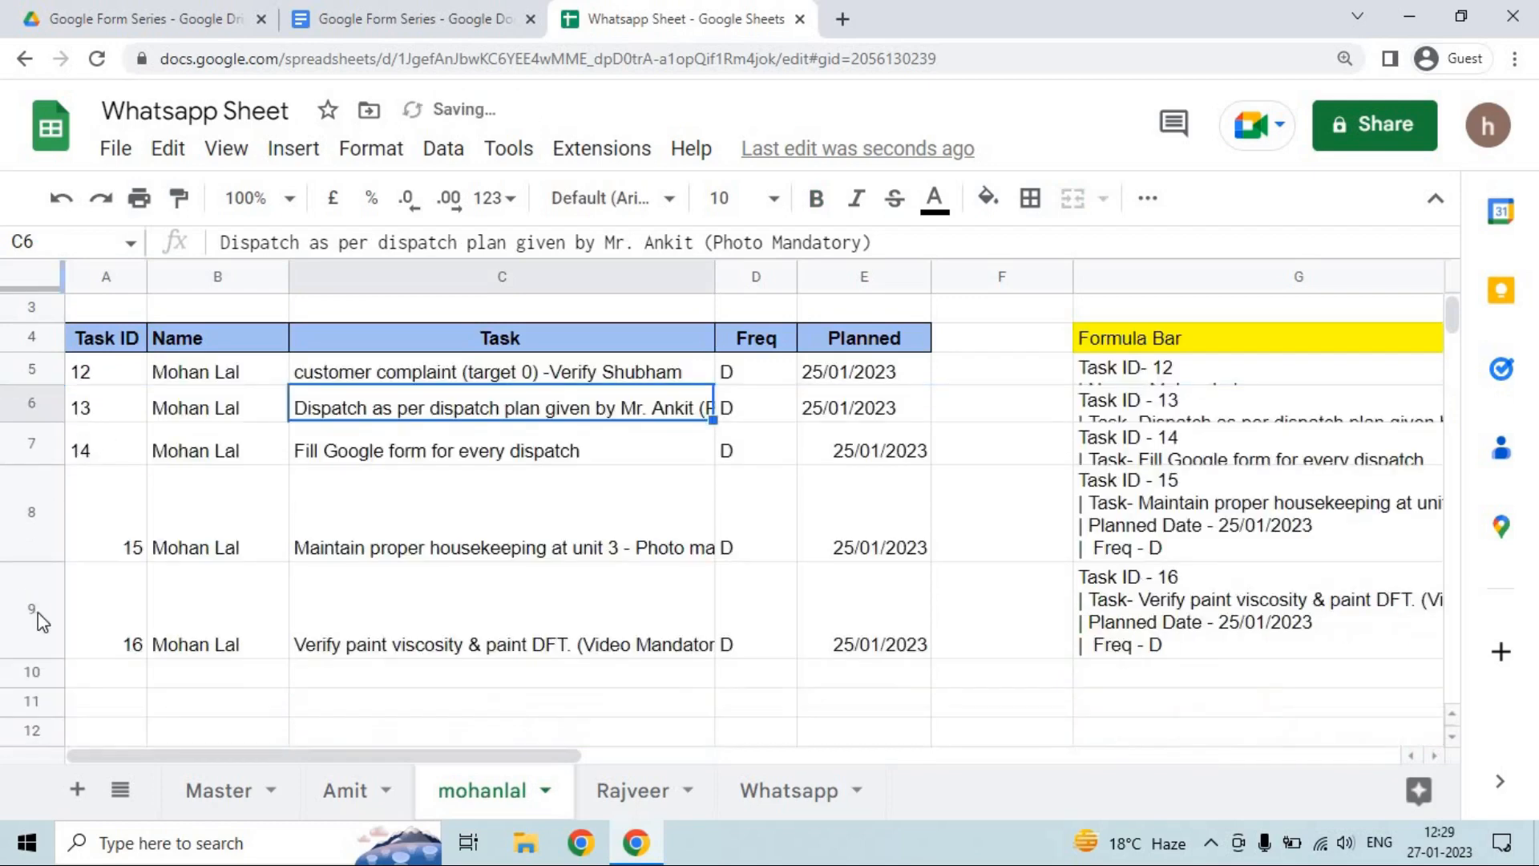
pyautogui.moveTo(30, 561); pyautogui.dragTo(27, 507)
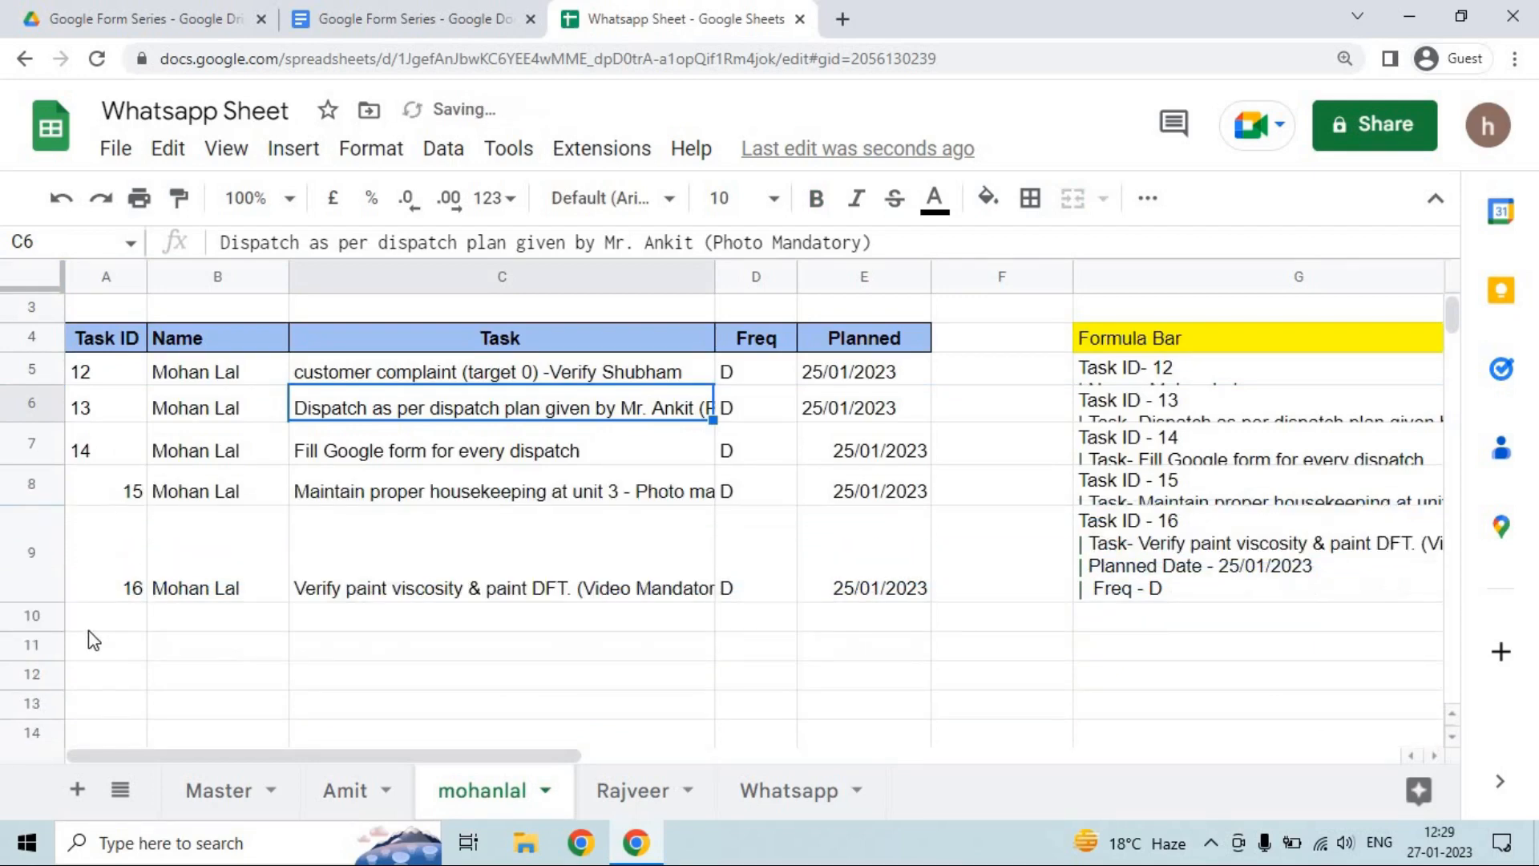
pyautogui.click(30, 561)
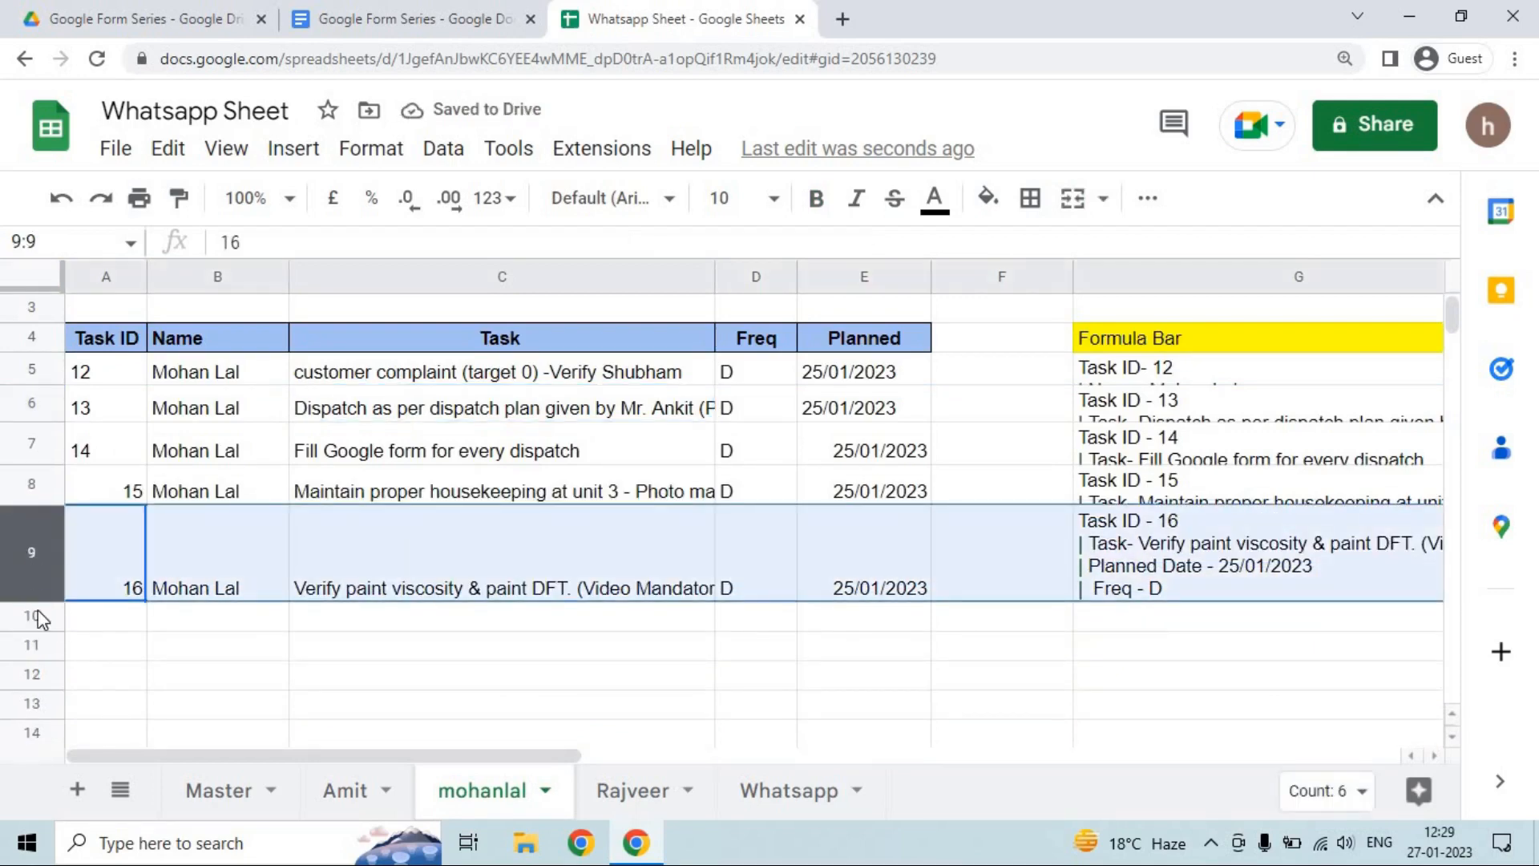
pyautogui.moveTo(37, 599); pyautogui.dragTo(37, 544)
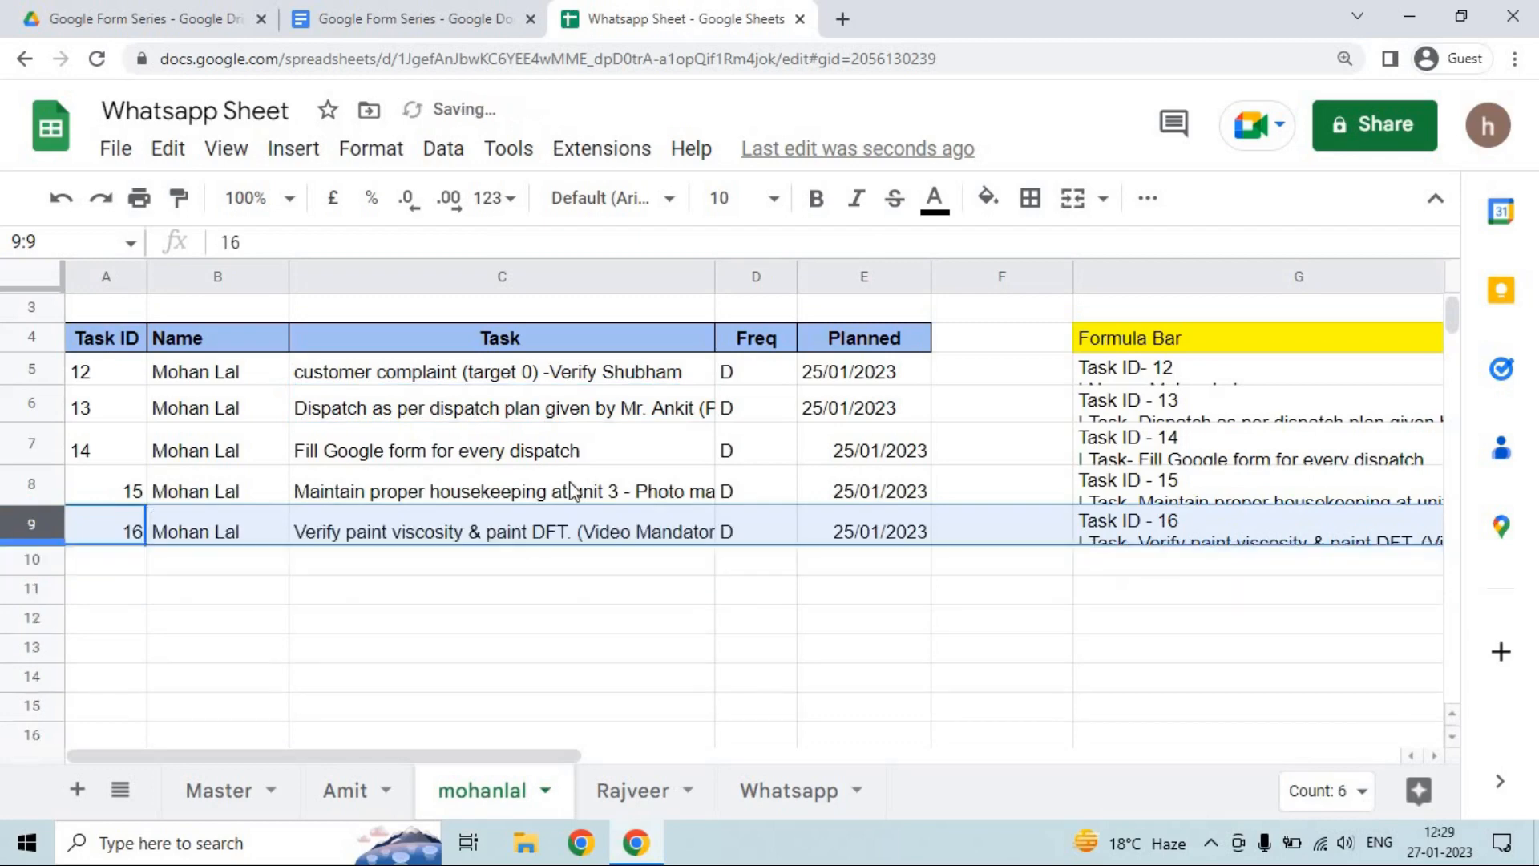
# Review the copied sheet from the name selection in A2 across row 5 to the Whatsup Message column, ending at the FILTER formula in A5.
pyautogui.press('Up')
pyautogui.press('Up')
pyautogui.press('Up')
pyautogui.press('Up')
pyautogui.press('Up')
pyautogui.press('Up')
pyautogui.press('Up')
pyautogui.press('Up')
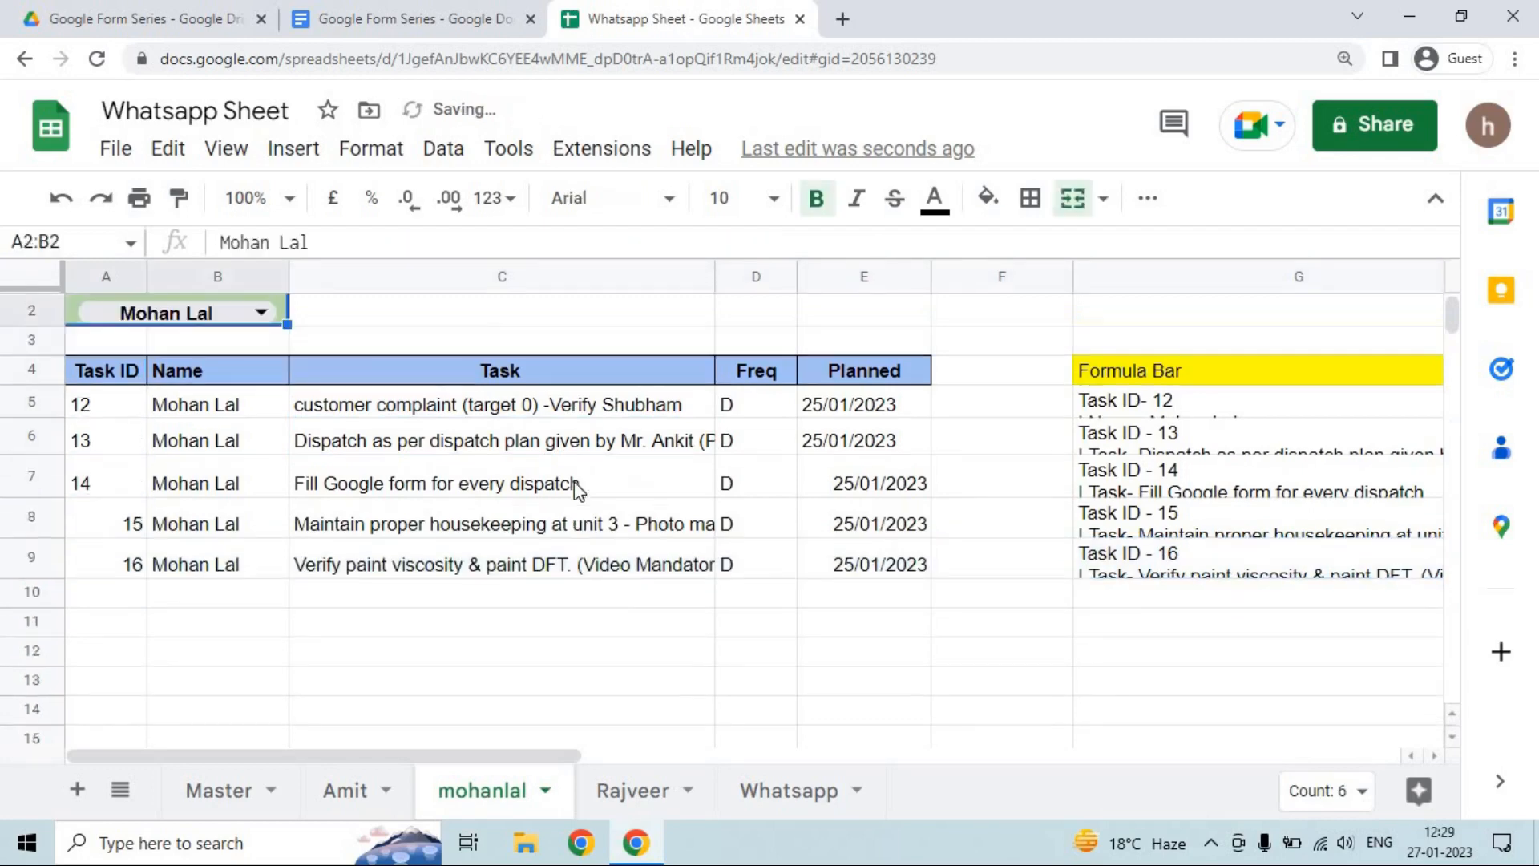
pyautogui.press('Down')
pyautogui.press('Down')
pyautogui.press('Down')
pyautogui.press('Down')
pyautogui.press('Right')
pyautogui.press('Right')
pyautogui.press('Right')
pyautogui.press('Right')
pyautogui.press('Right')
pyautogui.press('Right')
pyautogui.press('Right')
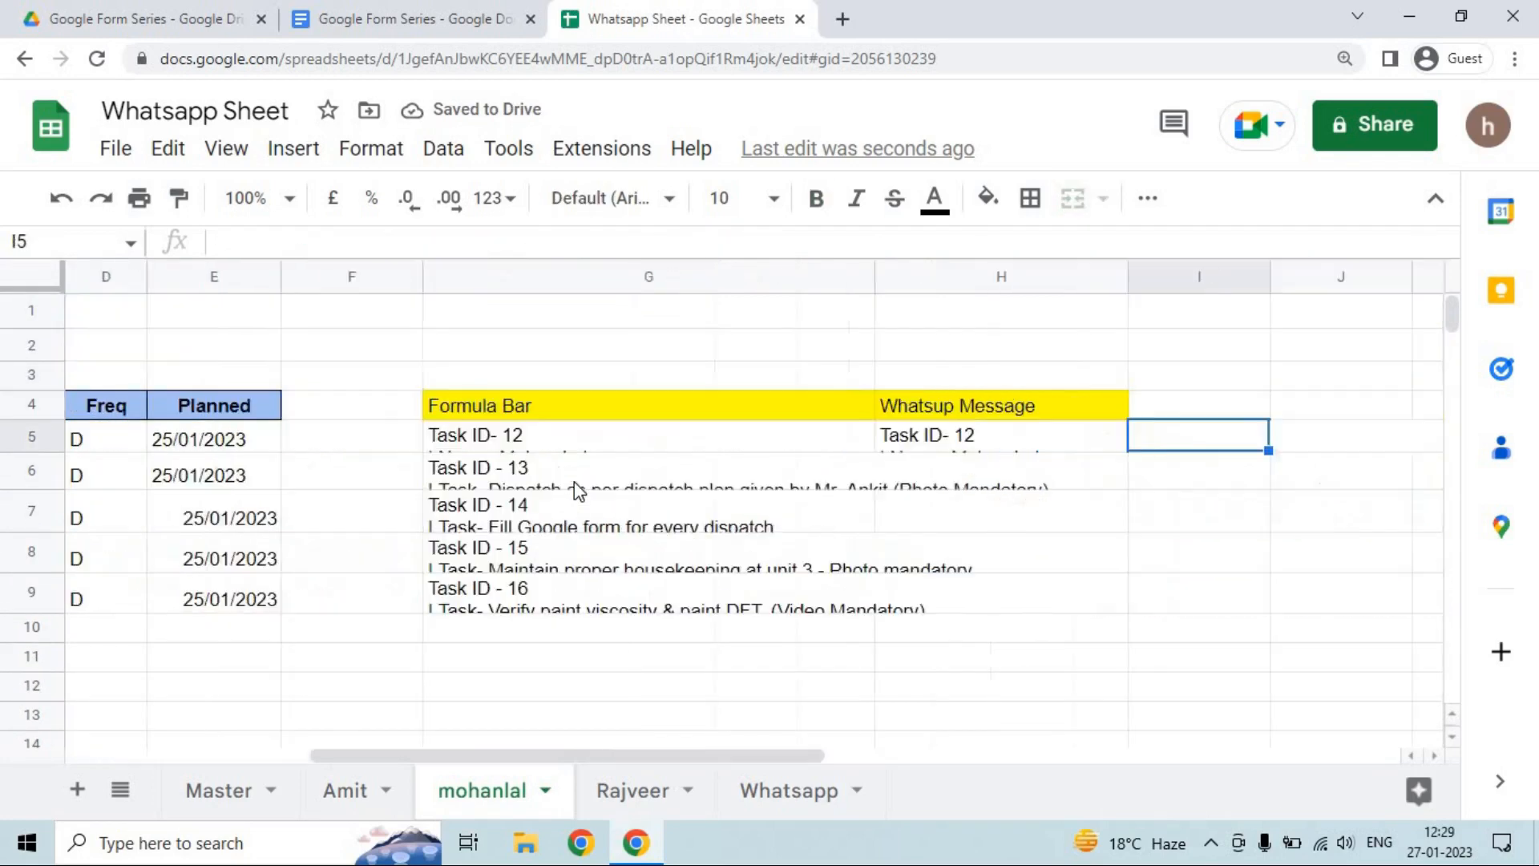
pyautogui.press('Left')
pyautogui.press('Left')
pyautogui.press('Left')
pyautogui.press('Left')
pyautogui.press('Left')
pyautogui.press('Left')
pyautogui.press('Left')
pyautogui.press('Left')
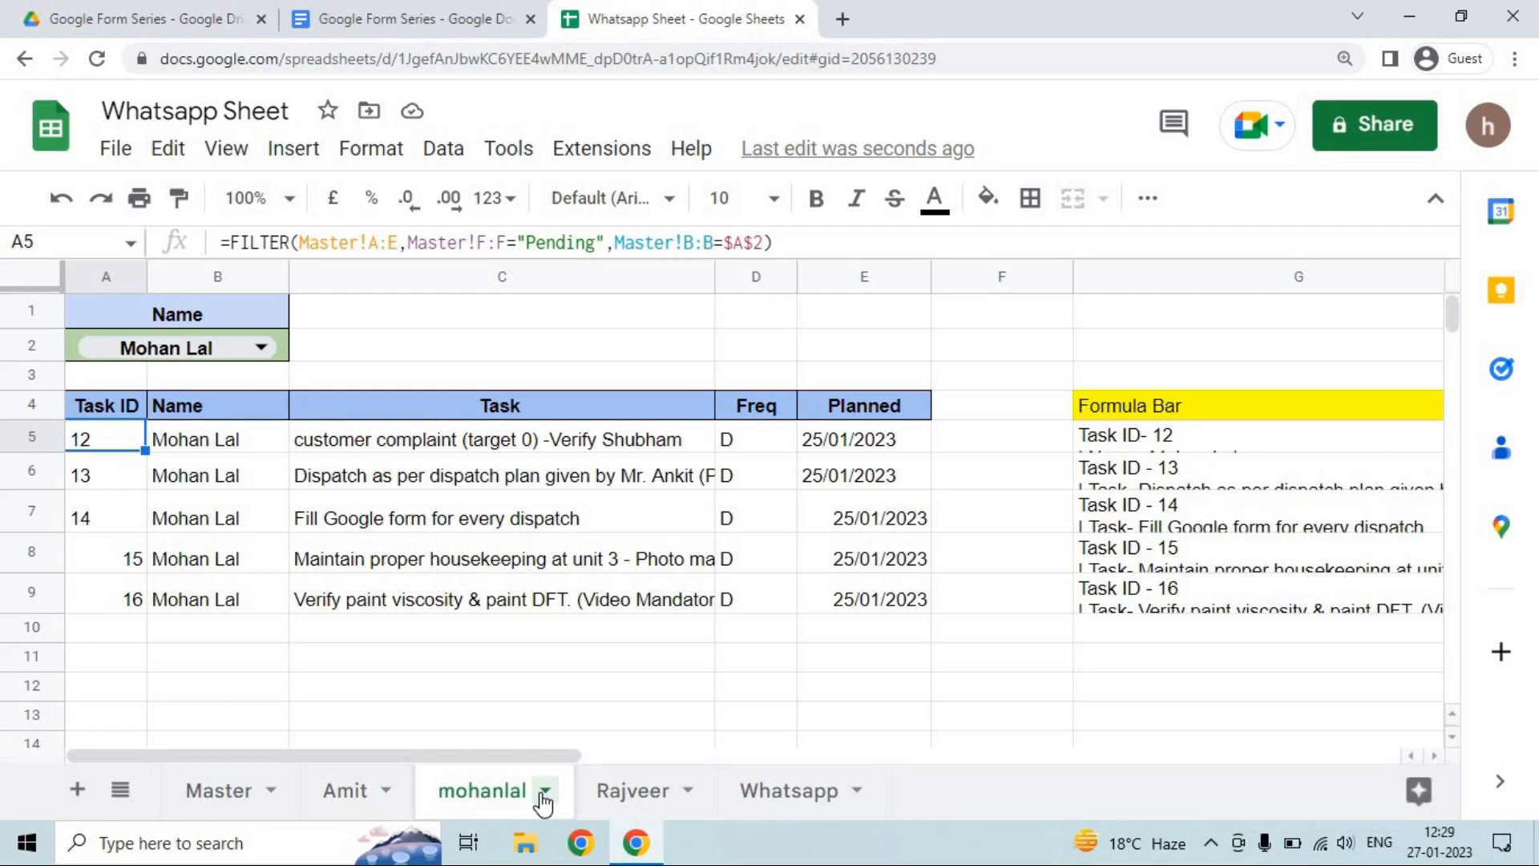
# Examine the Whatsapp sheet's Name and Whatsapp Number columns, comparing the name references in B2 and B3 with A2 of the first doer's sheet.
pyautogui.click(784, 793)
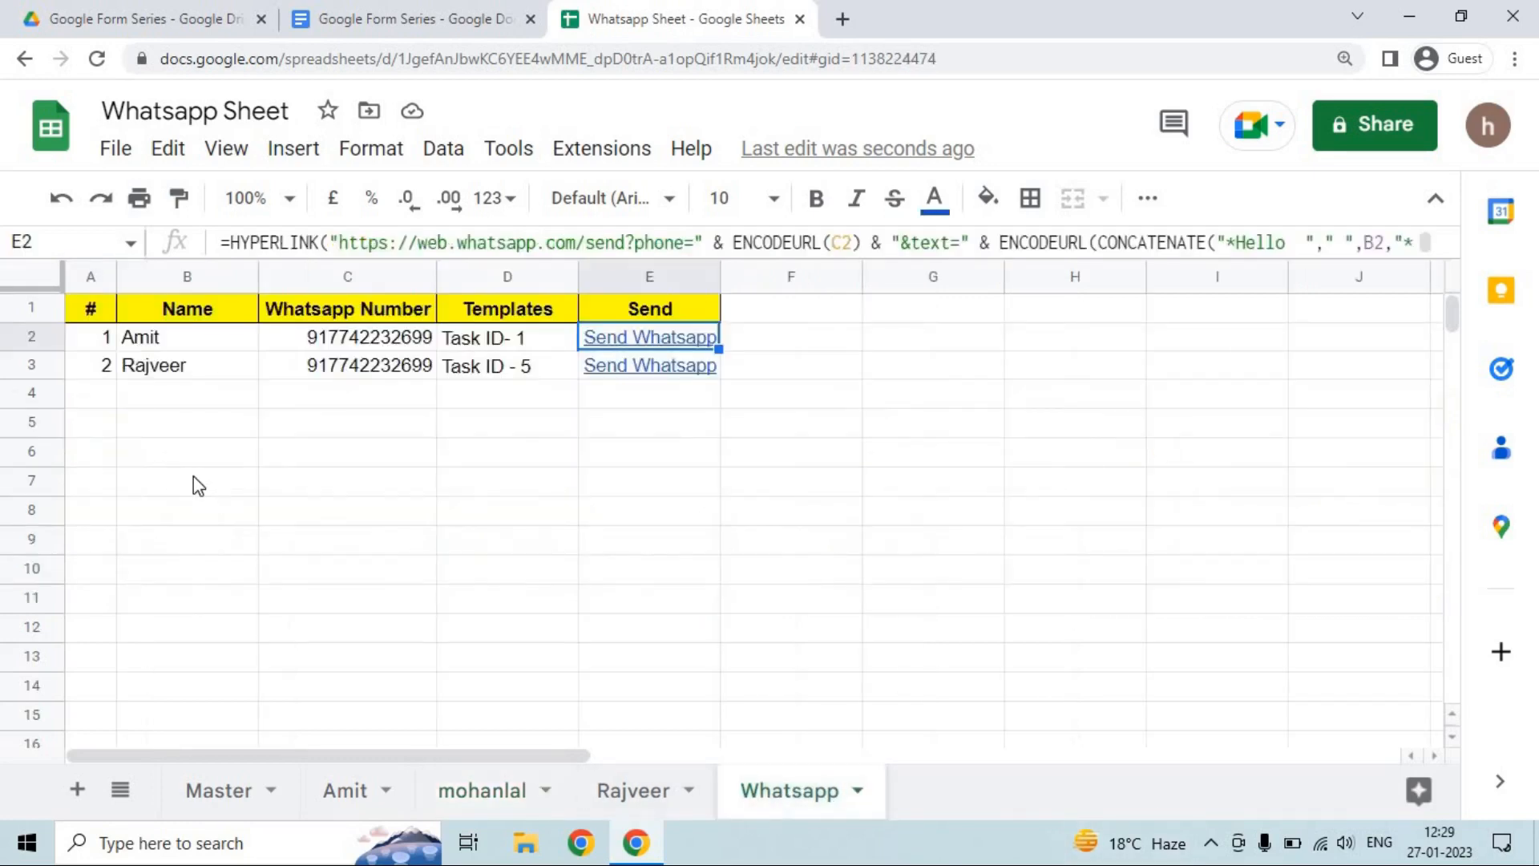
pyautogui.click(103, 345)
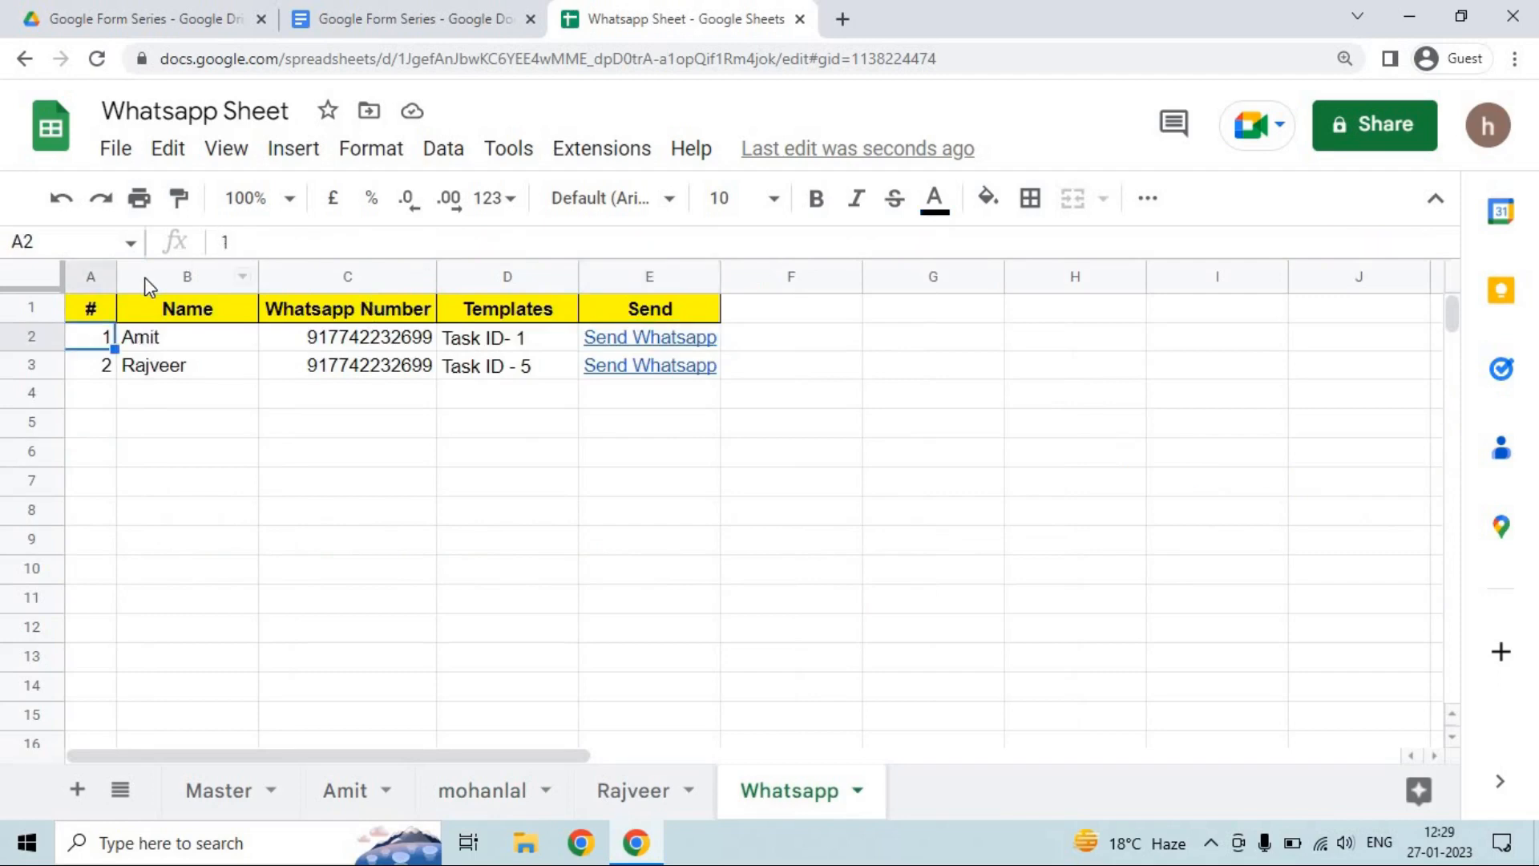
pyautogui.press('Right')
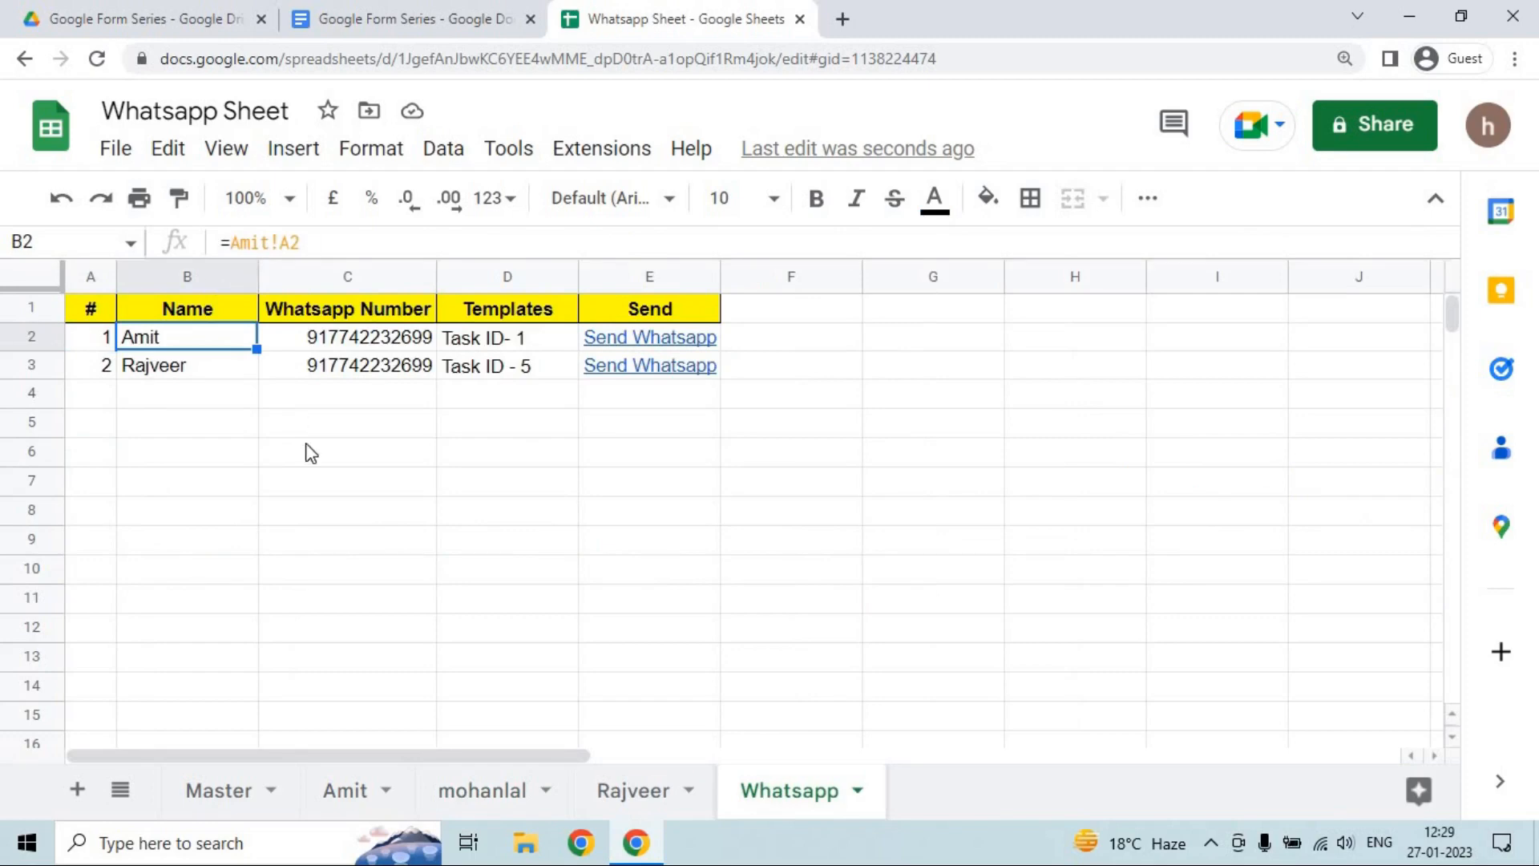
pyautogui.click(369, 793)
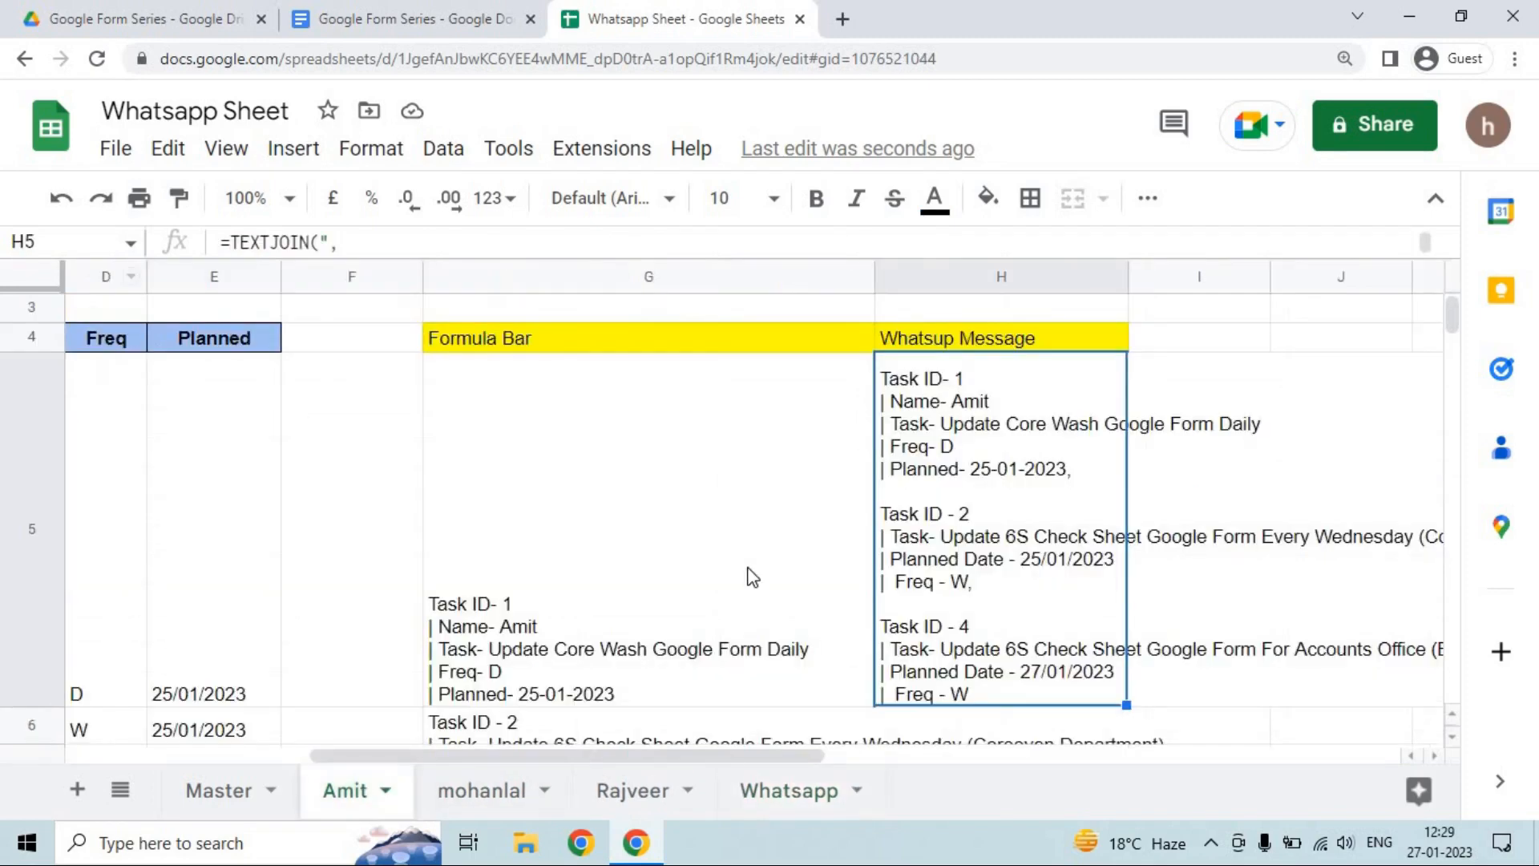
pyautogui.moveTo(721, 756); pyautogui.dragTo(405, 772)
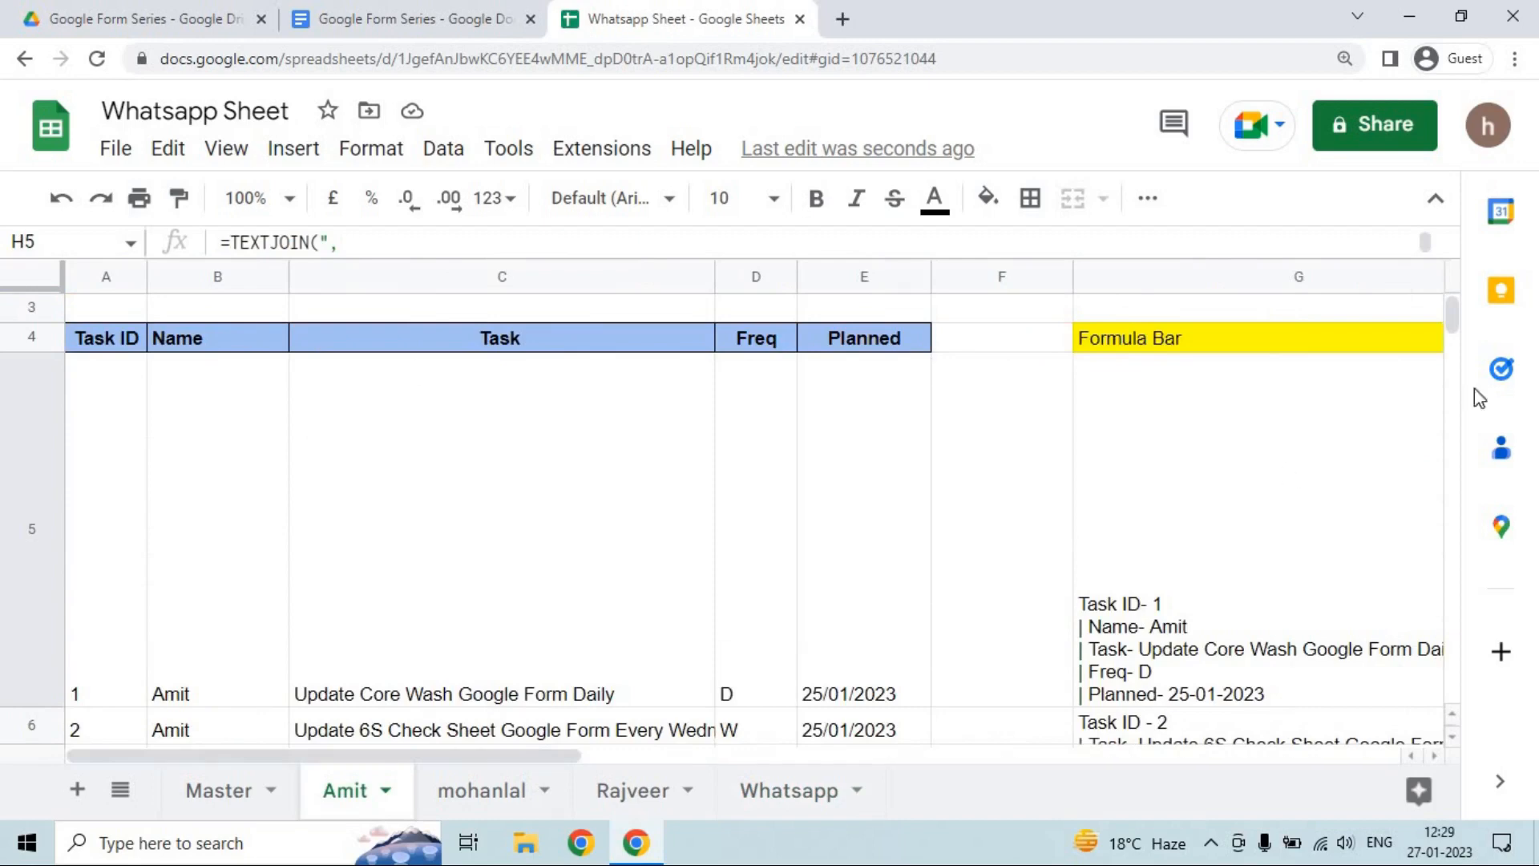
pyautogui.scroll(2, 1452, 317)
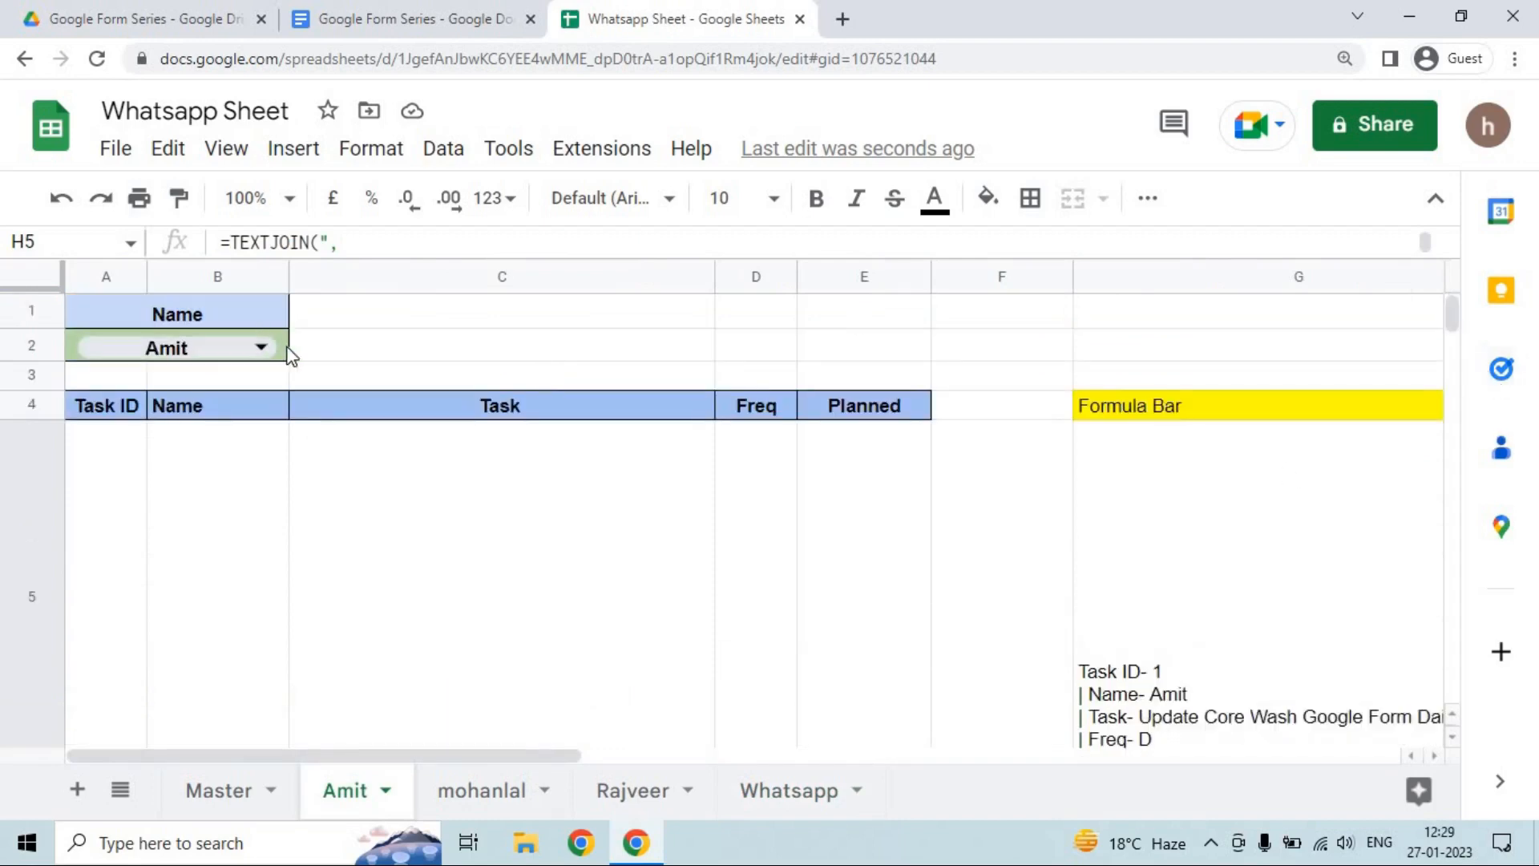
pyautogui.click(792, 791)
pyautogui.press('Down')
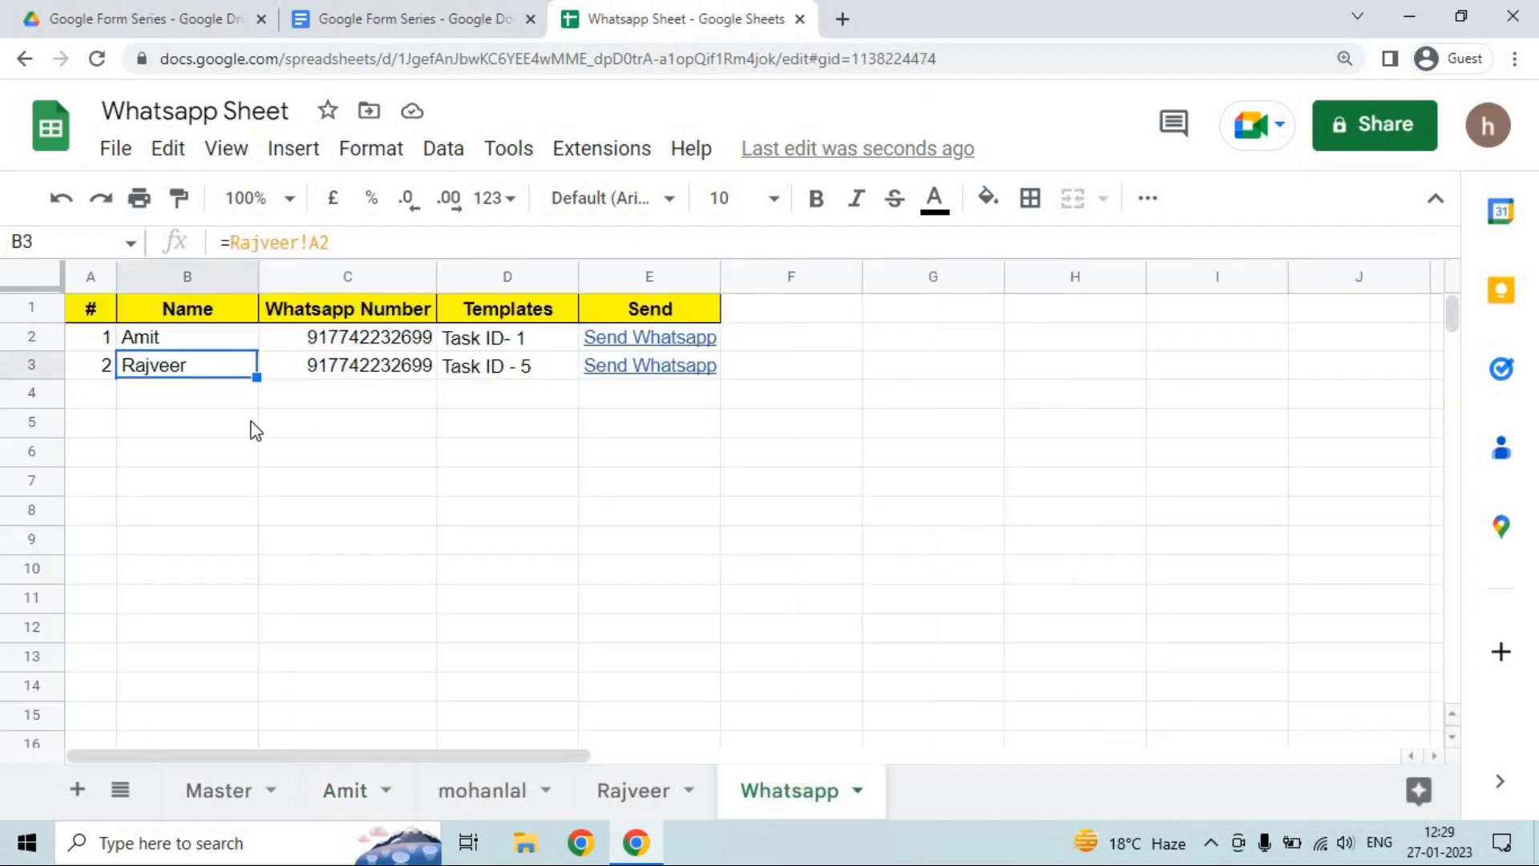
pyautogui.press('Up')
pyautogui.press('Right')
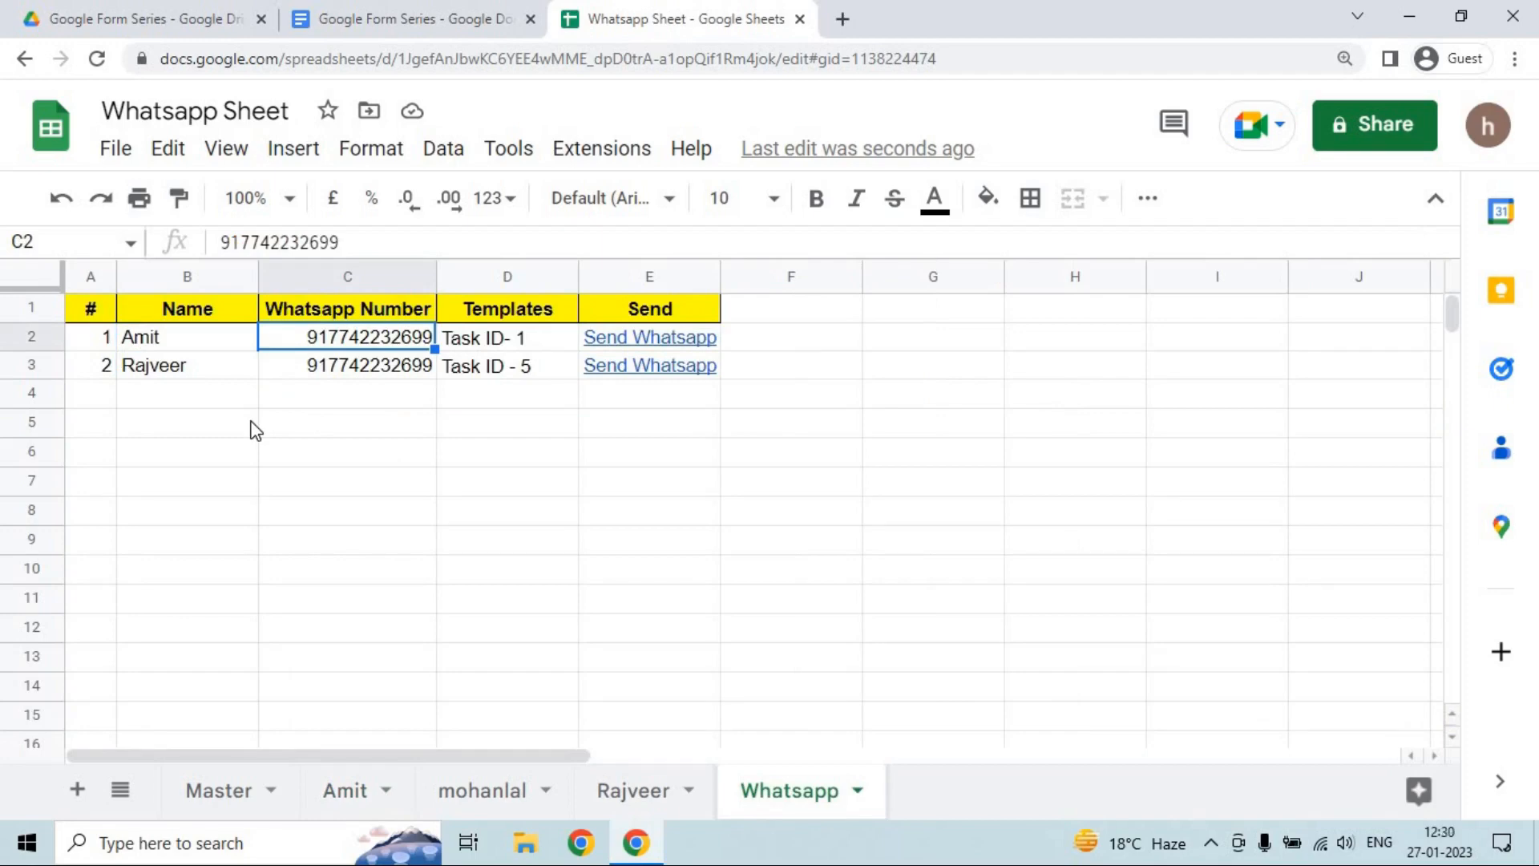
# Replace the sheet reference in B2 of the Whatsapp sheet with the first doer's name as plain text, and check the number and template cells.
pyautogui.press('Left')
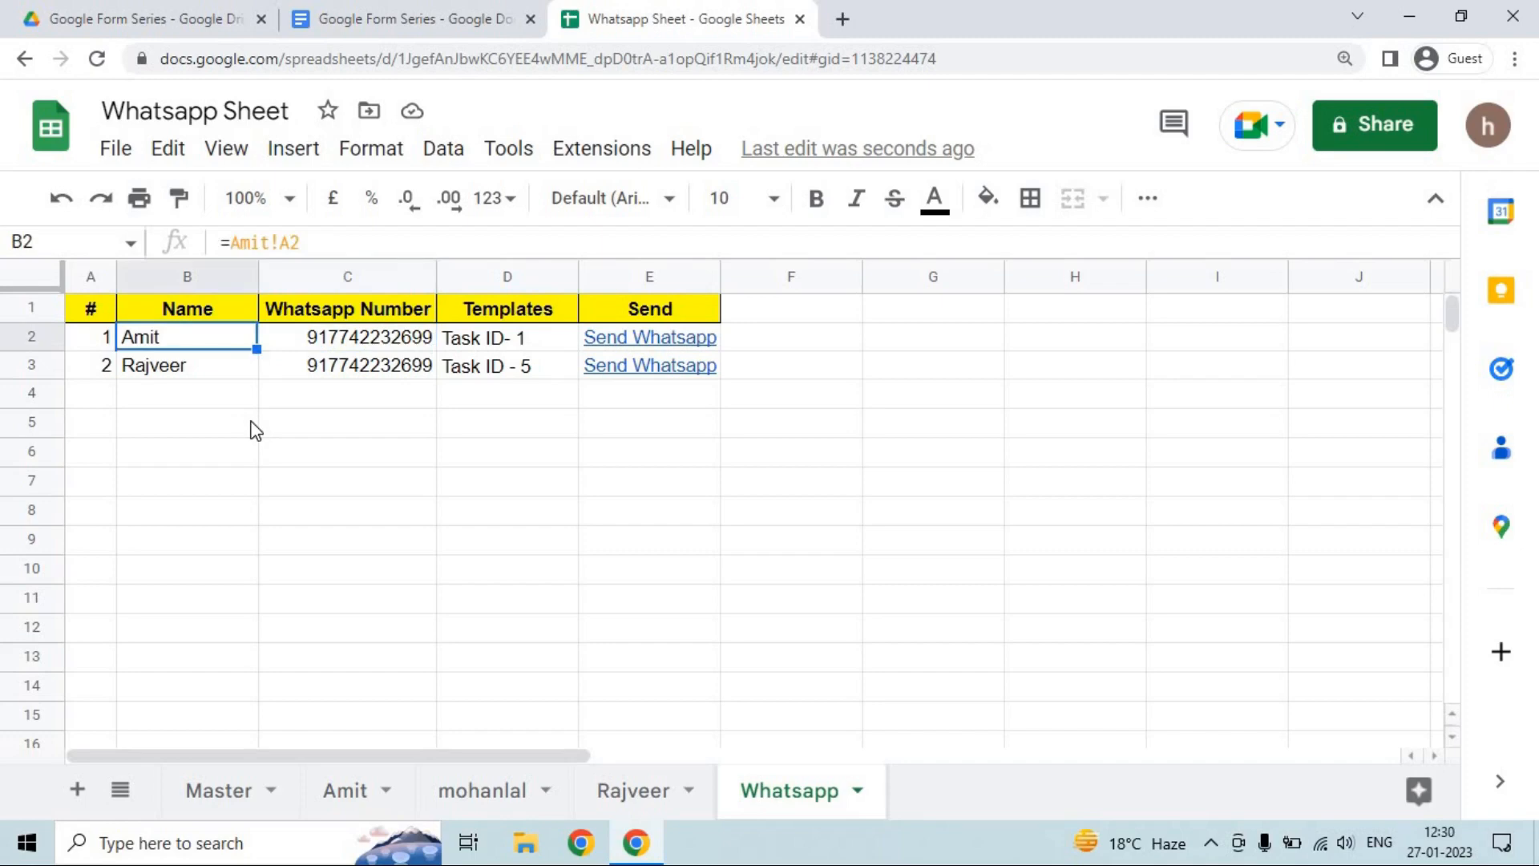
pyautogui.press('Delete')
pyautogui.write('Amit')
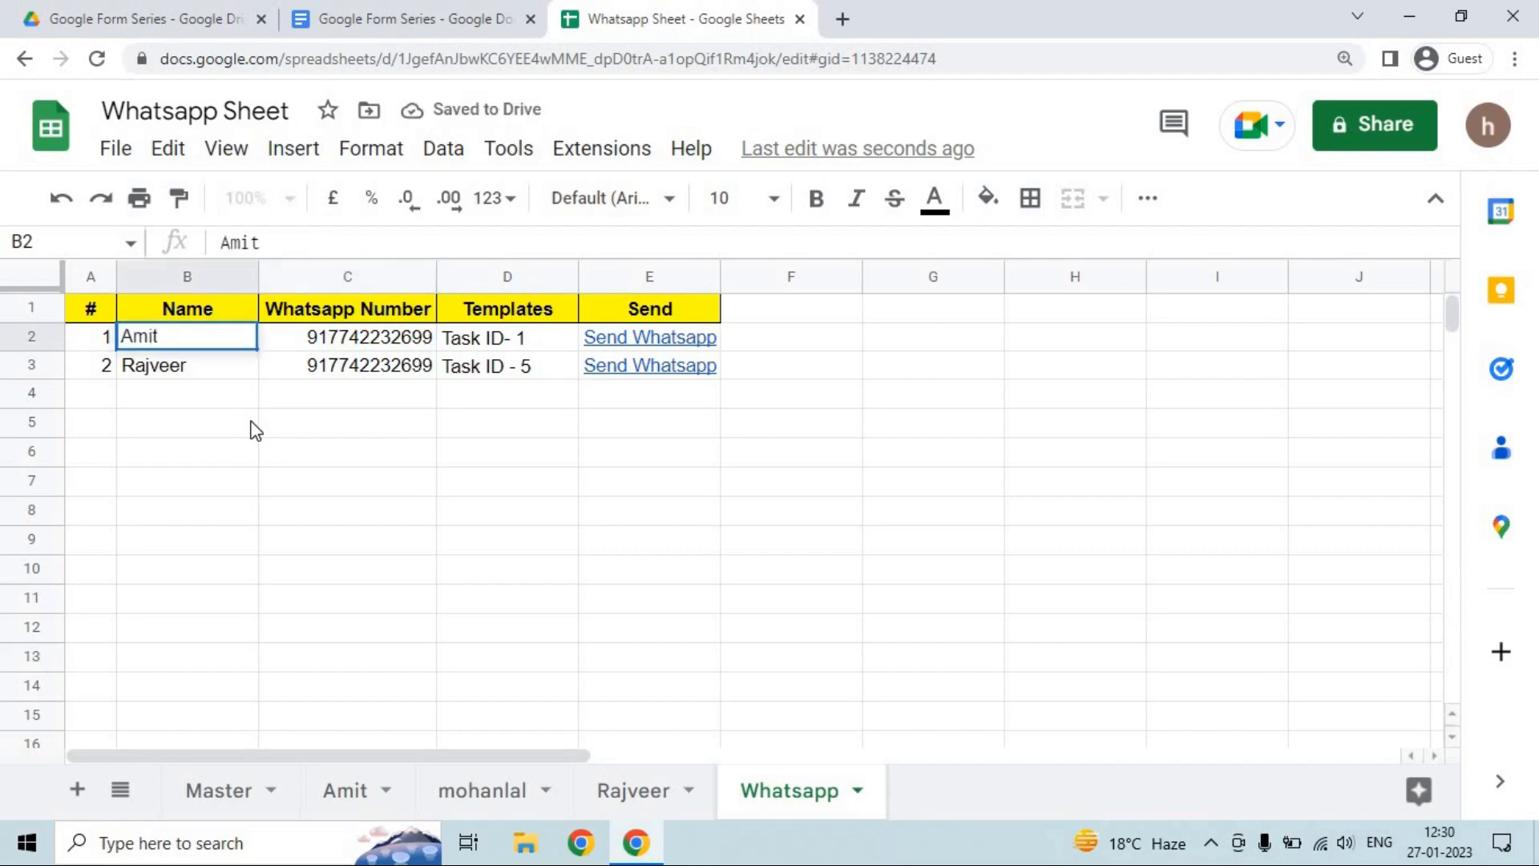
pyautogui.press('Tab')
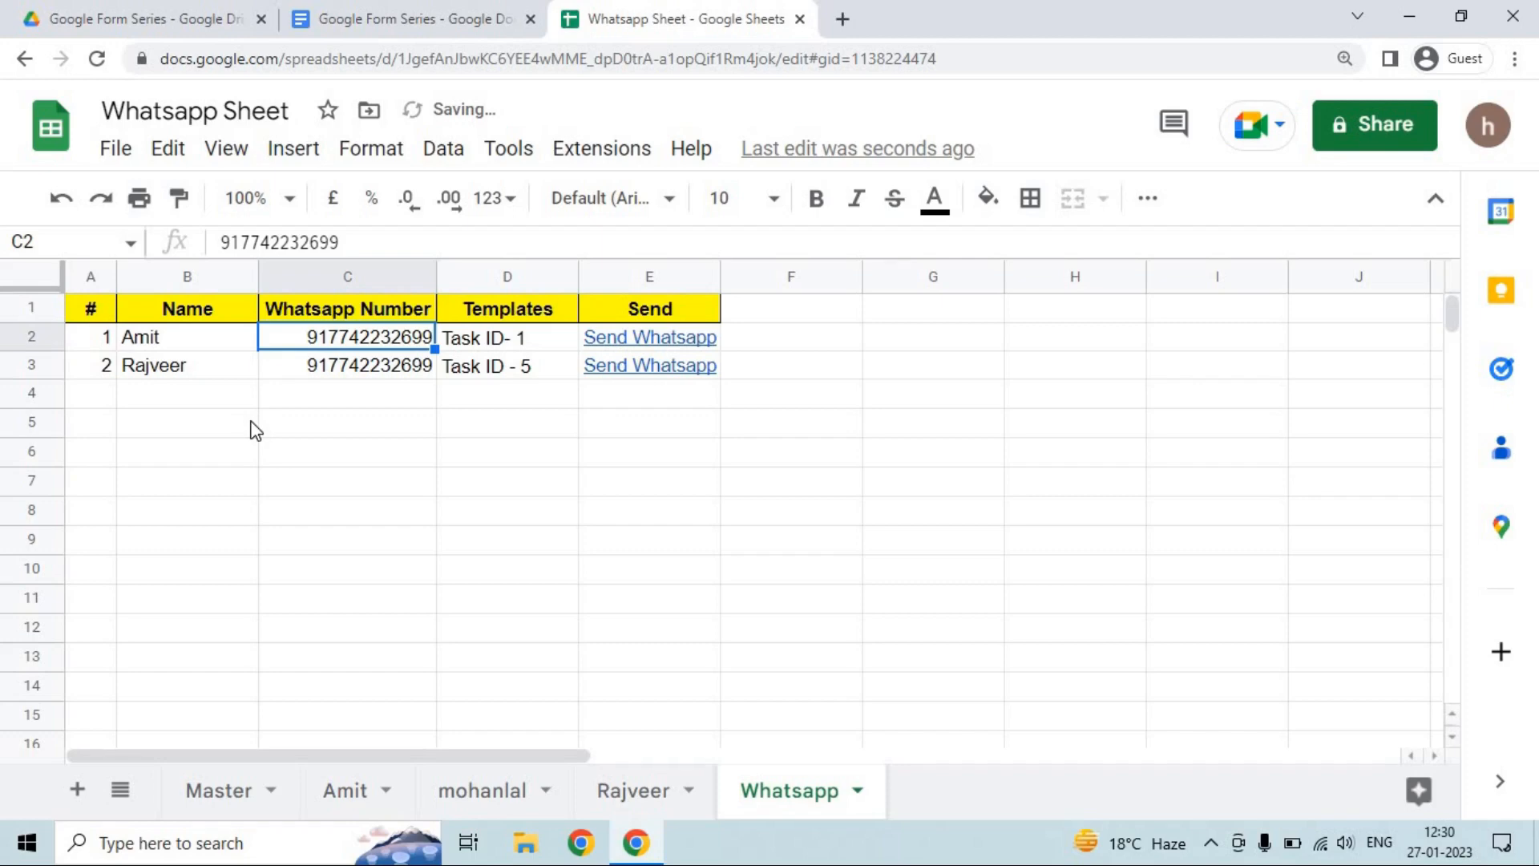
pyautogui.press('Tab')
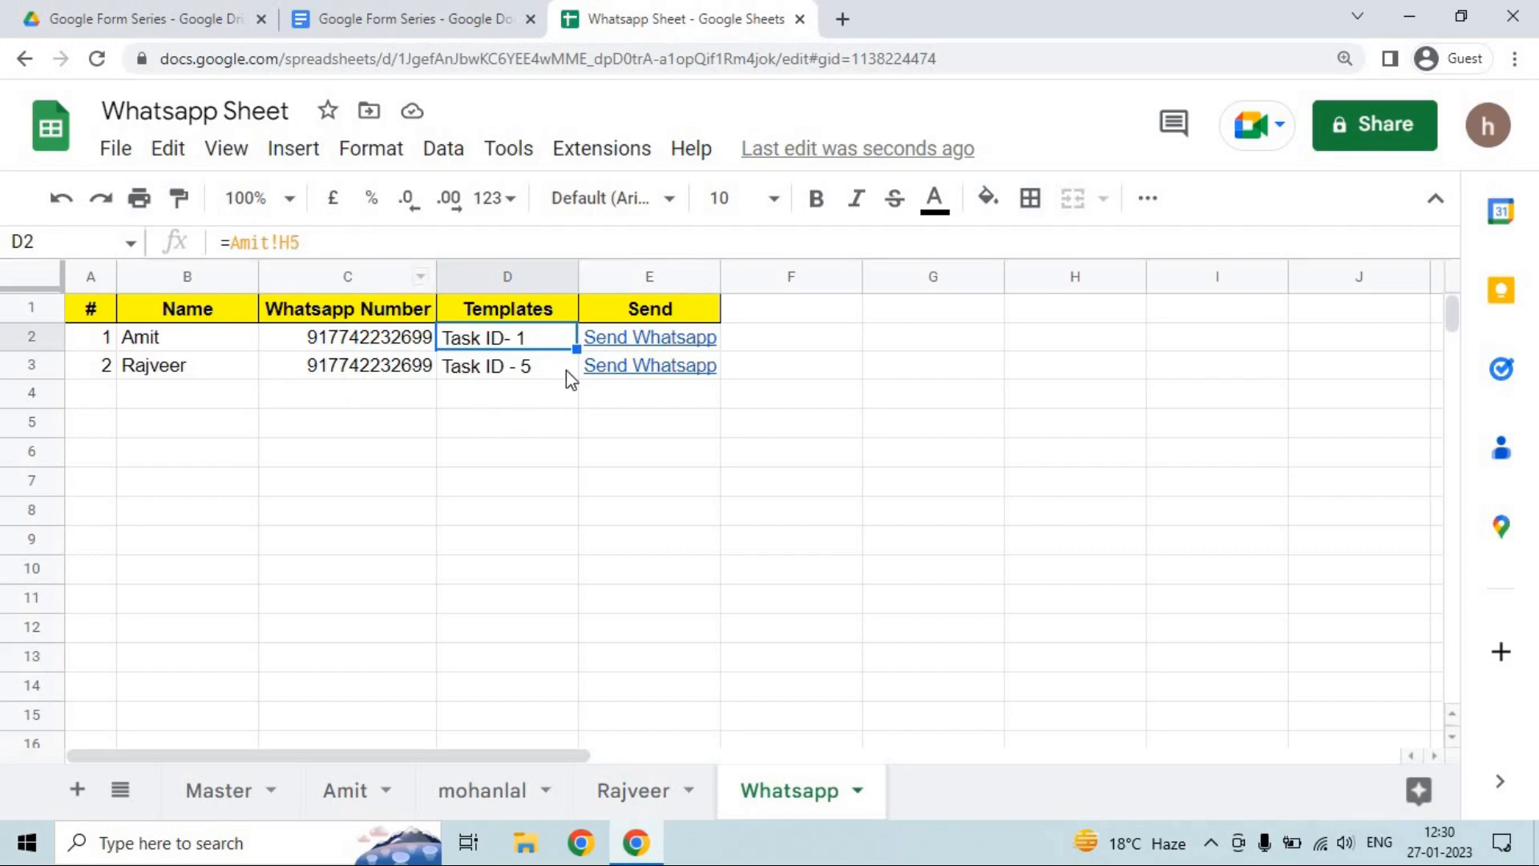
# Enter a formula in F2 of the Whatsapp sheet that references the combined message in H5 of the first doer's sheet.
pyautogui.click(829, 339)
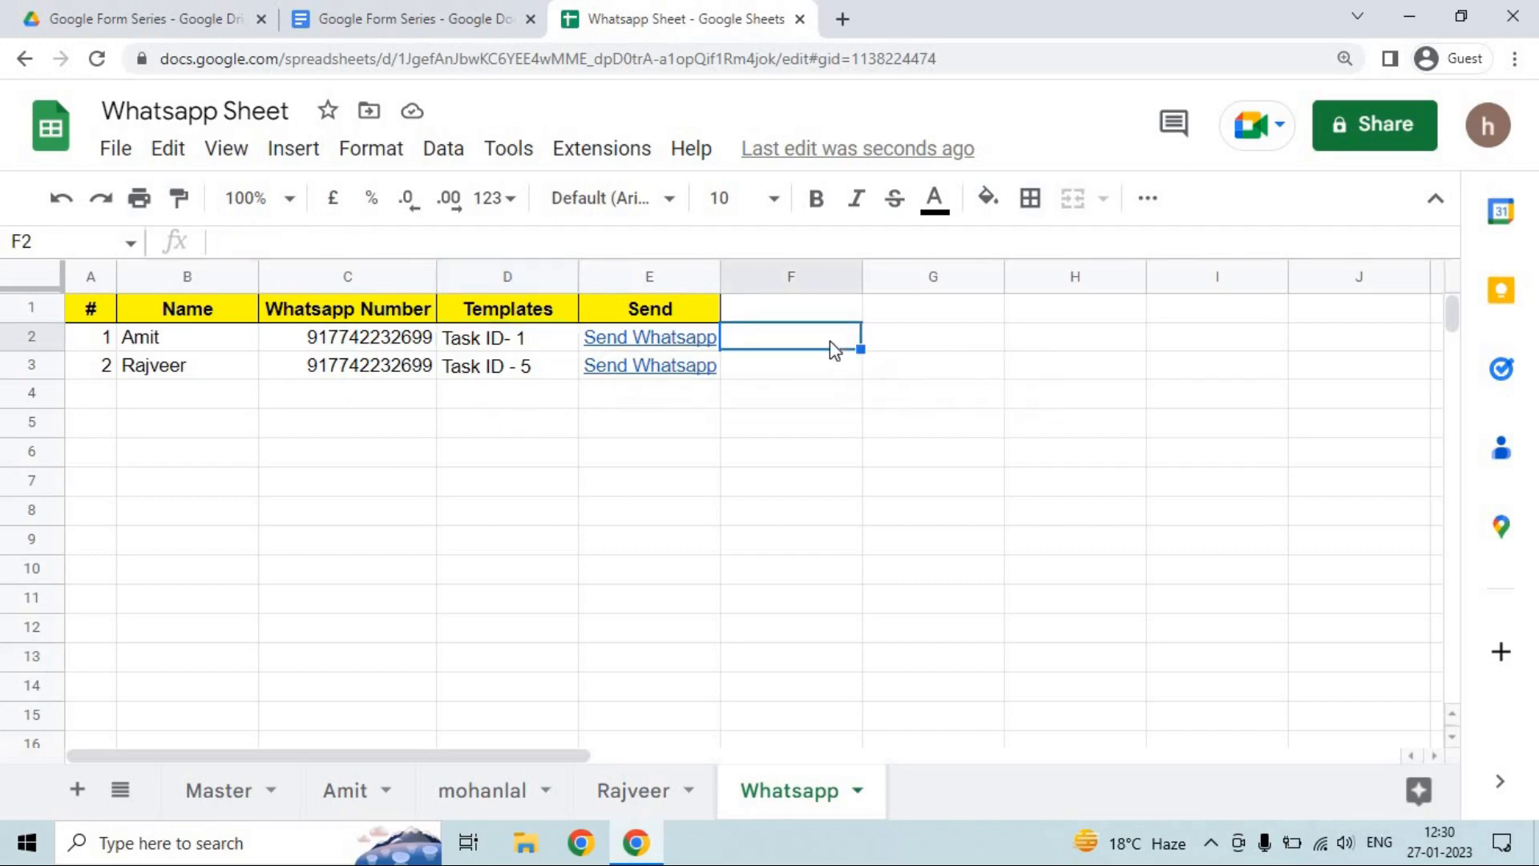
pyautogui.write('=')
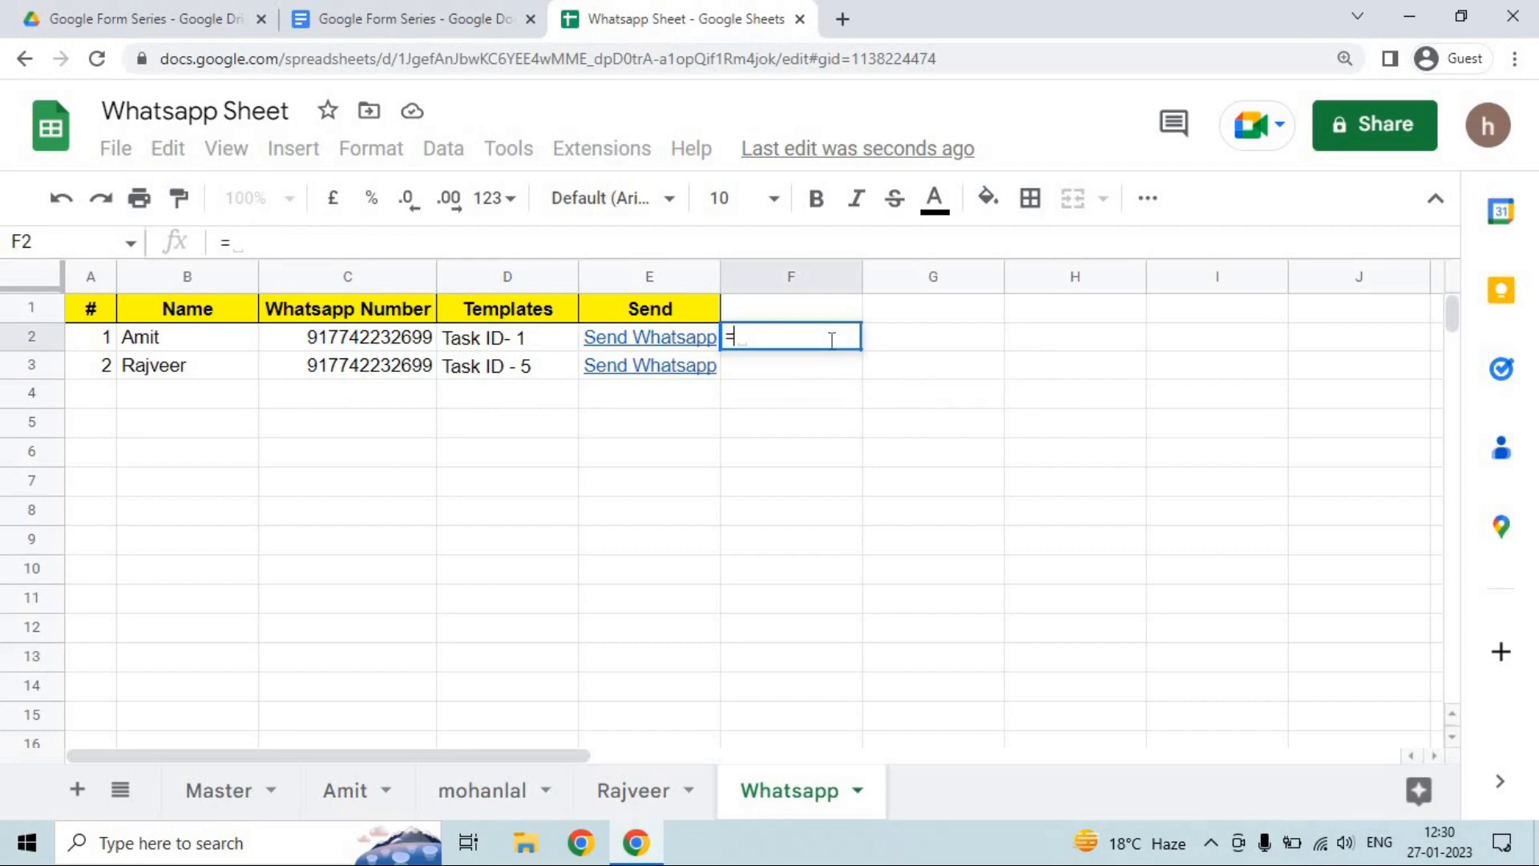
pyautogui.click(351, 790)
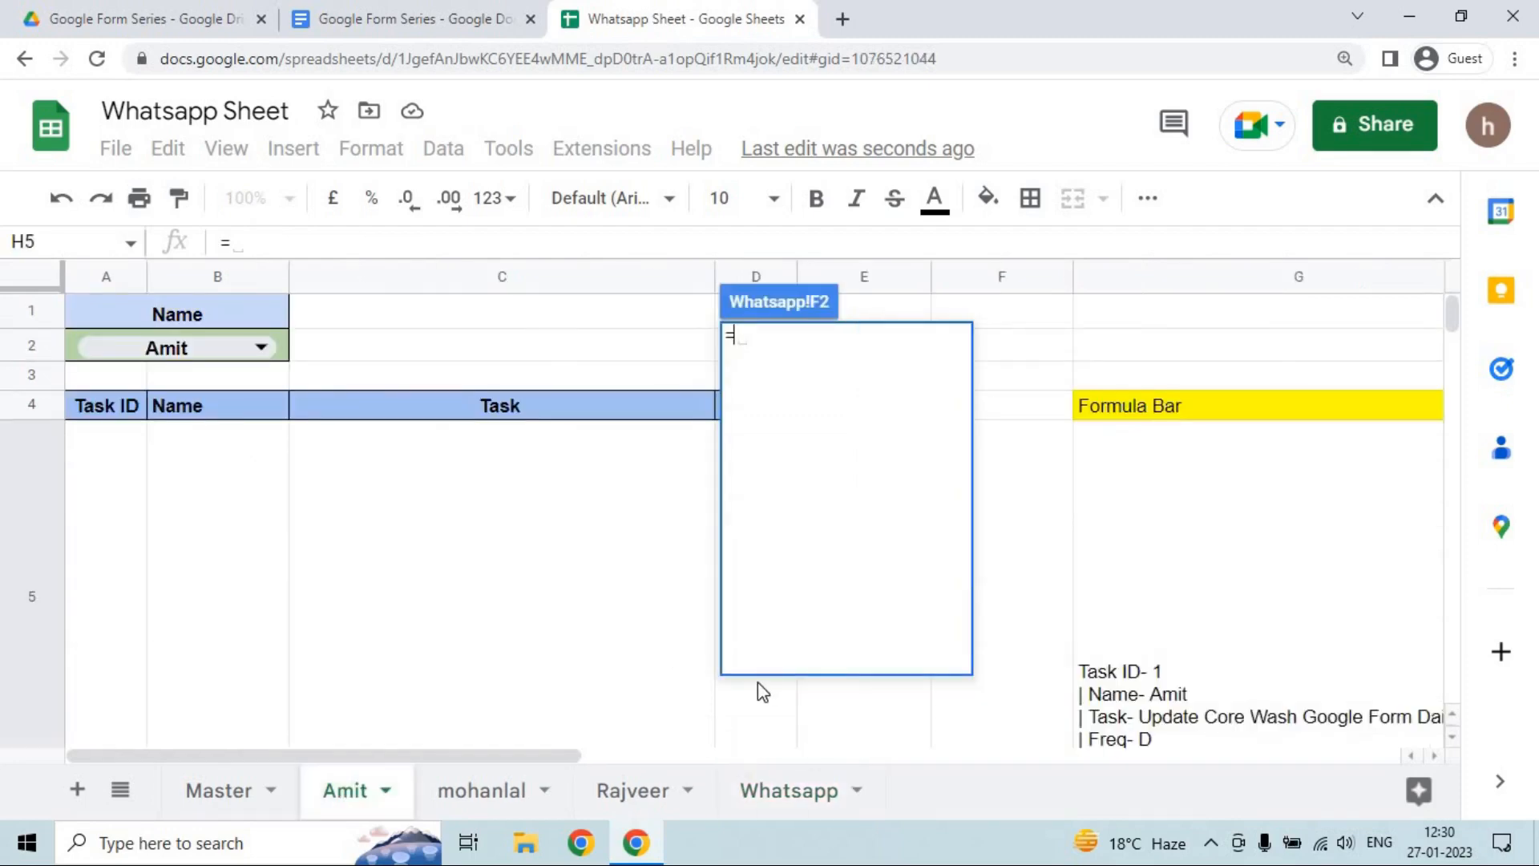
pyautogui.moveTo(525, 752); pyautogui.dragTo(715, 716)
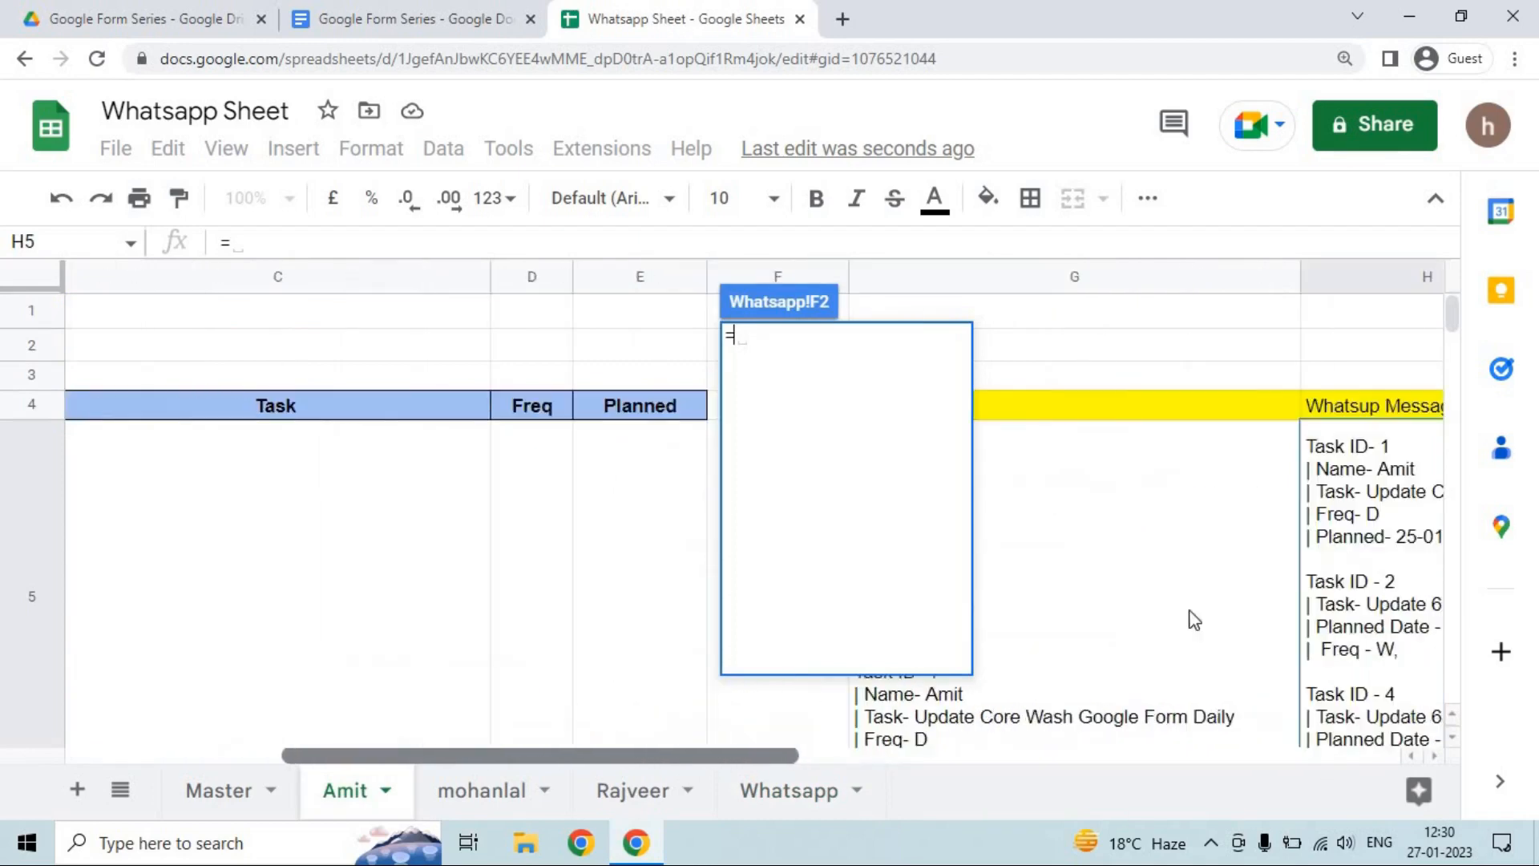
pyautogui.click(1398, 507)
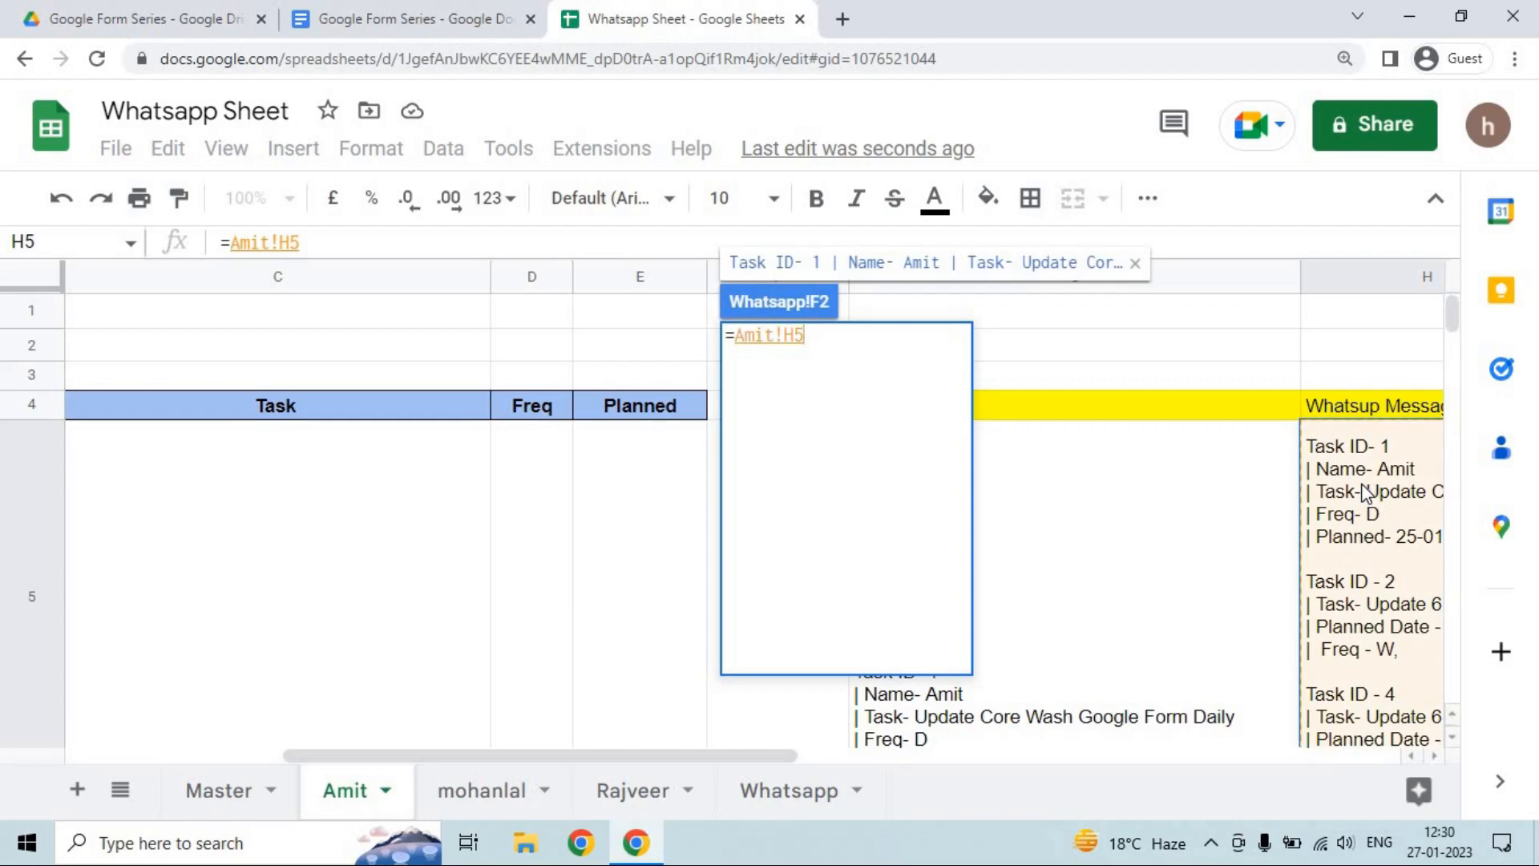
pyautogui.press('Return')
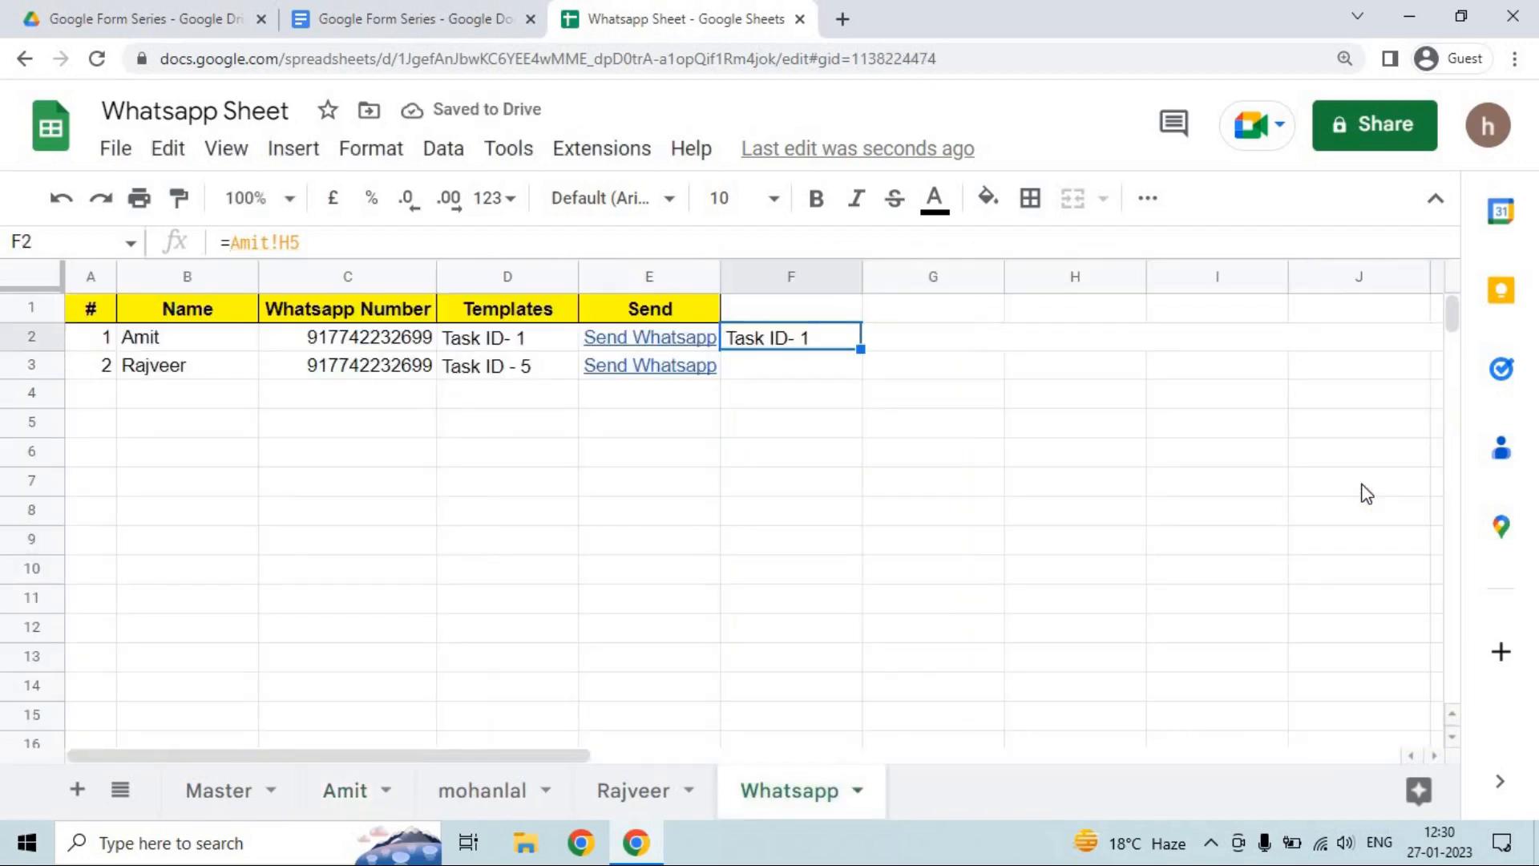
# Compare the message reference in F2 with the existing one in D2 of the Templates column.
pyautogui.press('Left')
pyautogui.press('Left')
pyautogui.press('Right')
pyautogui.press('Right')
pyautogui.press('Left')
pyautogui.press('Left')
pyautogui.press('Right')
pyautogui.press('Right')
# Enter a formula in F3 that references the combined message in H5 of the sheet belonging to row 3's doer.
pyautogui.press('Down')
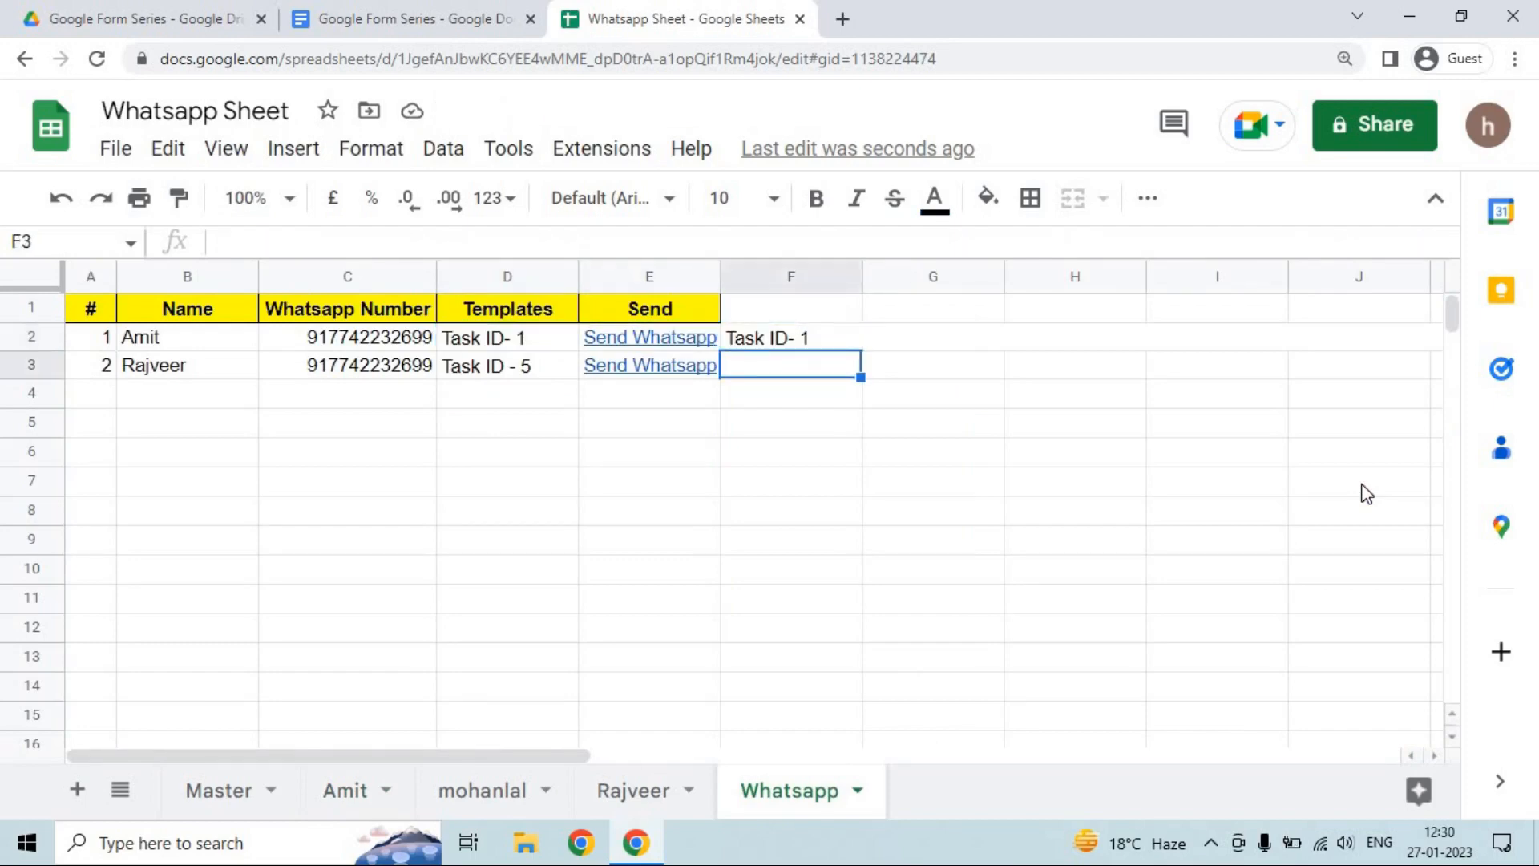
pyautogui.write('=')
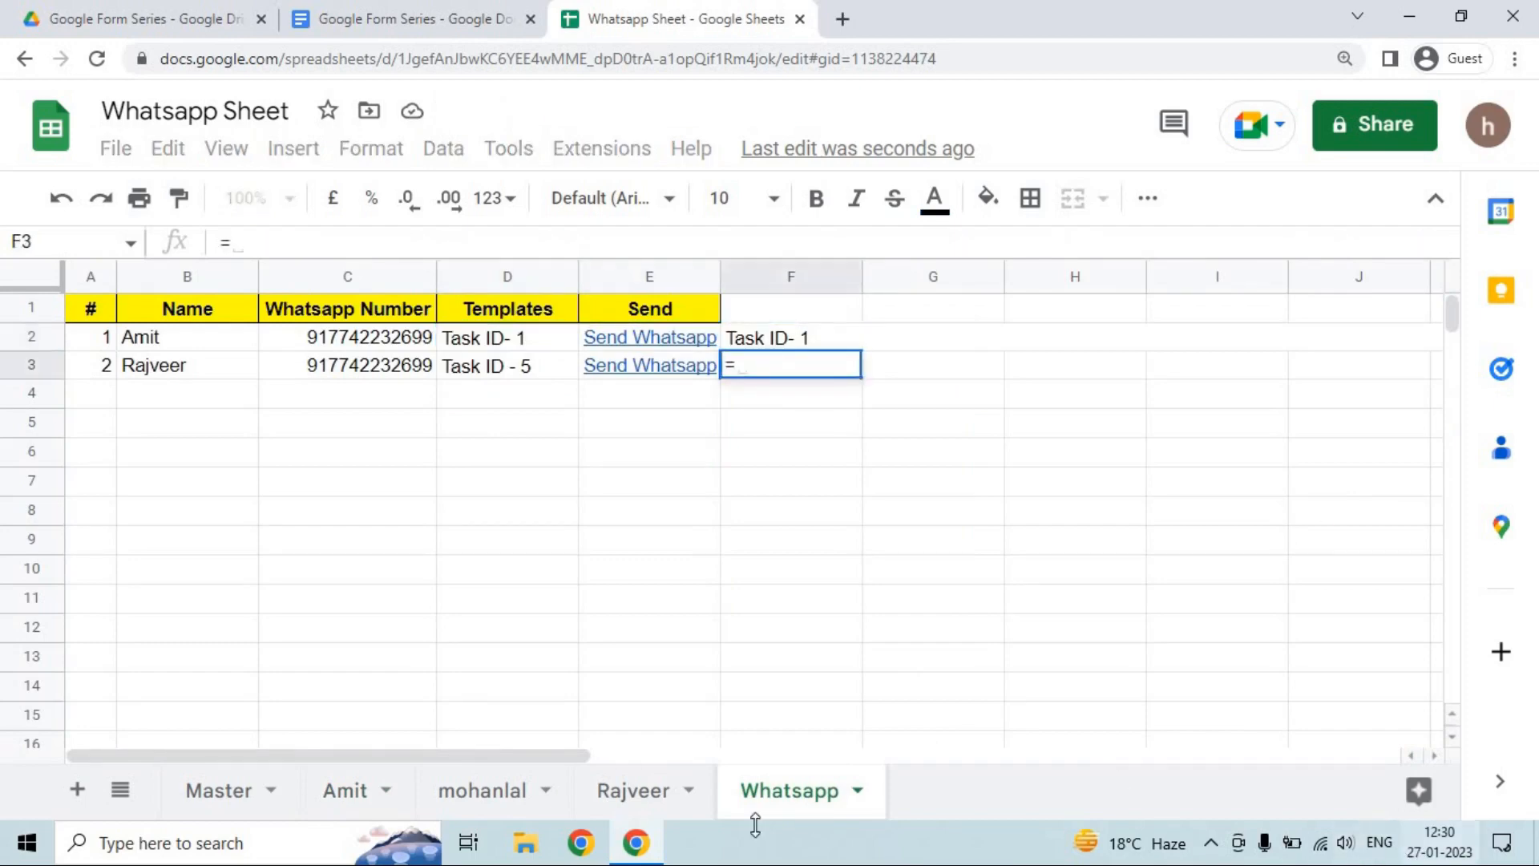
pyautogui.click(603, 793)
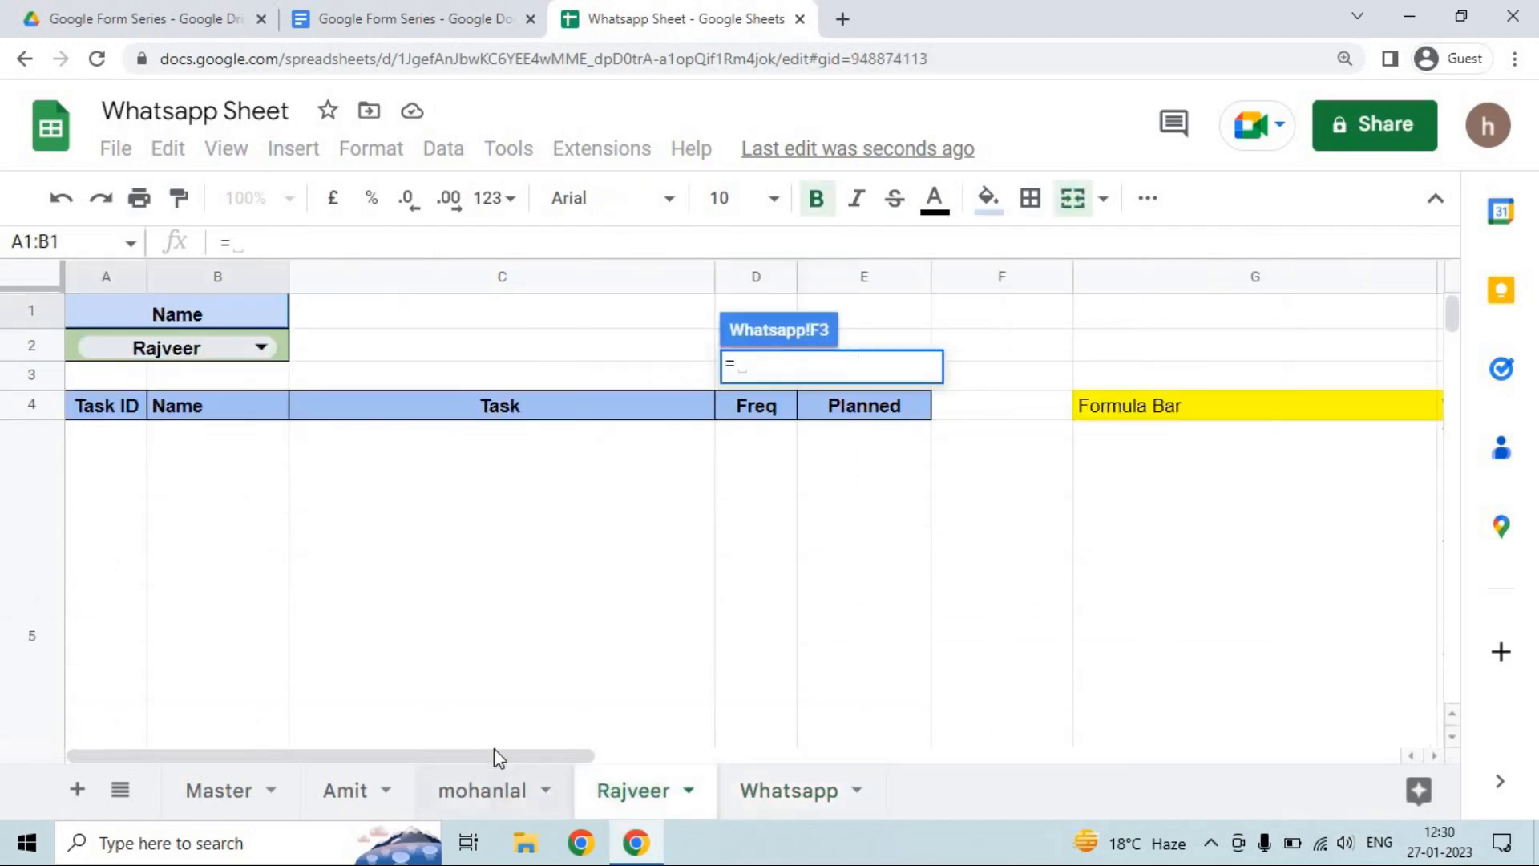
pyautogui.moveTo(490, 757); pyautogui.dragTo(772, 741)
pyautogui.click(816, 533)
pyautogui.press('Return')
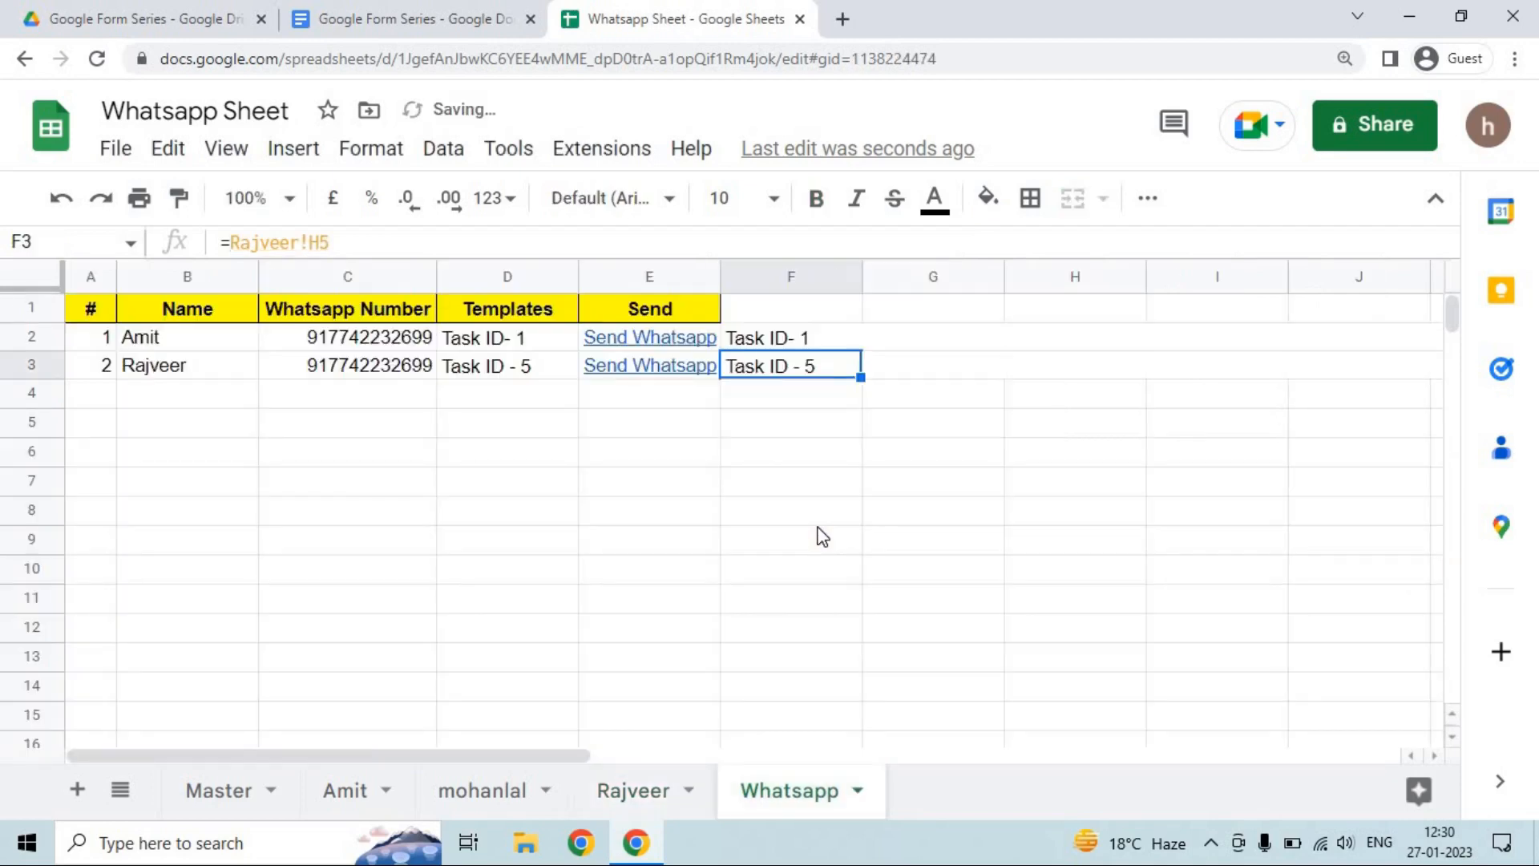
pyautogui.press('Left')
pyautogui.press('Left')
pyautogui.press('Left')
pyautogui.press('Left')
pyautogui.press('Down')
pyautogui.press('Down')
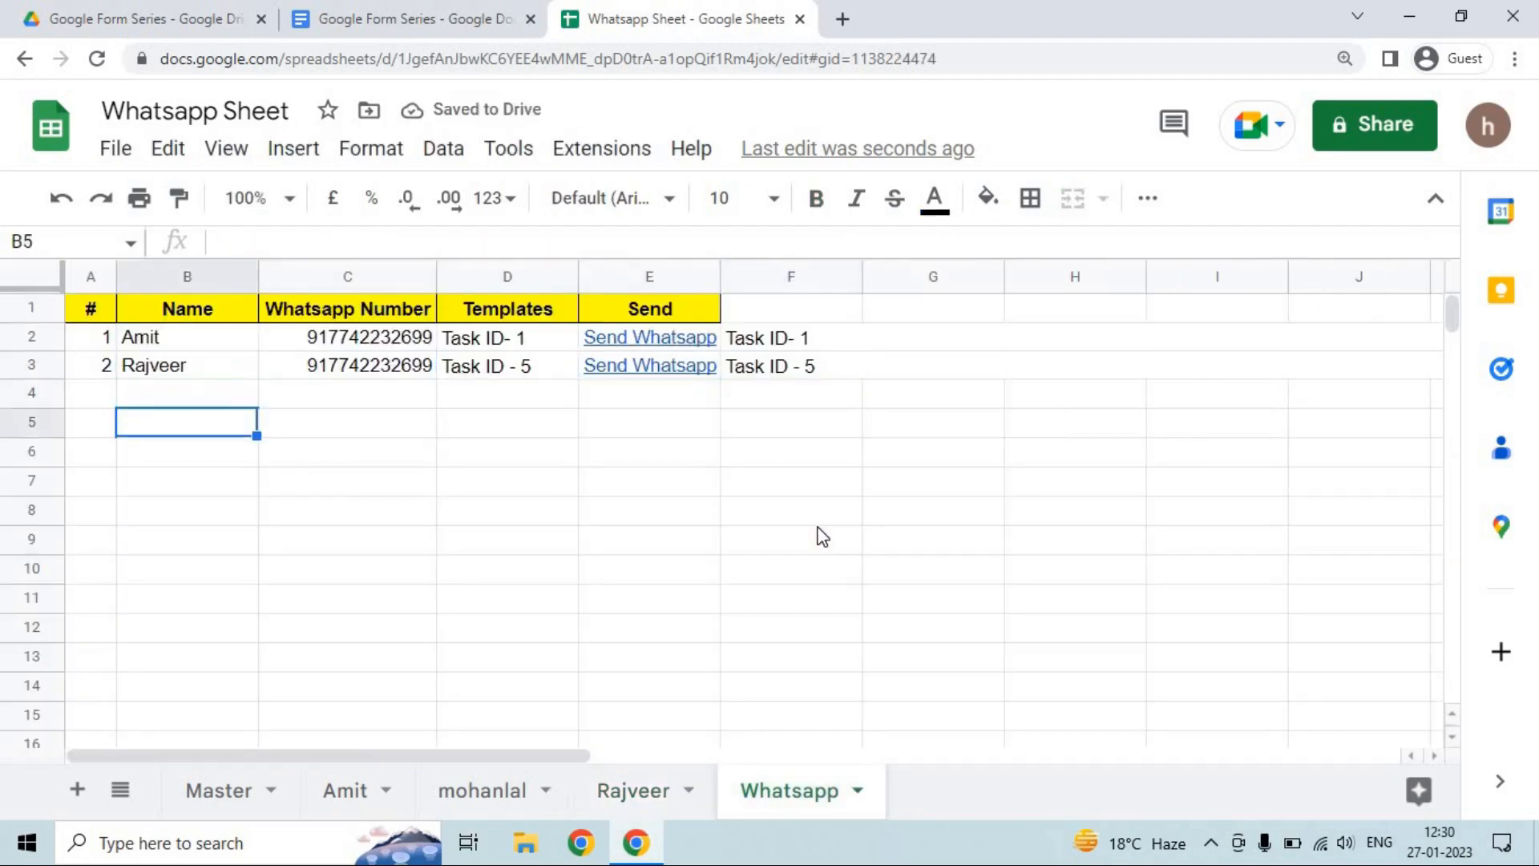
pyautogui.press('Down')
pyautogui.press('Down')
pyautogui.press('Down')
pyautogui.press('Down')
pyautogui.press('Down')
pyautogui.press('Down')
pyautogui.press('Down')
pyautogui.press('Down')
pyautogui.press('Down')
pyautogui.press('Down')
pyautogui.press('Up')
pyautogui.press('Up')
pyautogui.press('Up')
pyautogui.press('Up')
pyautogui.press('Up')
pyautogui.press('Up')
pyautogui.press('Up')
pyautogui.press('Up')
pyautogui.press('Up')
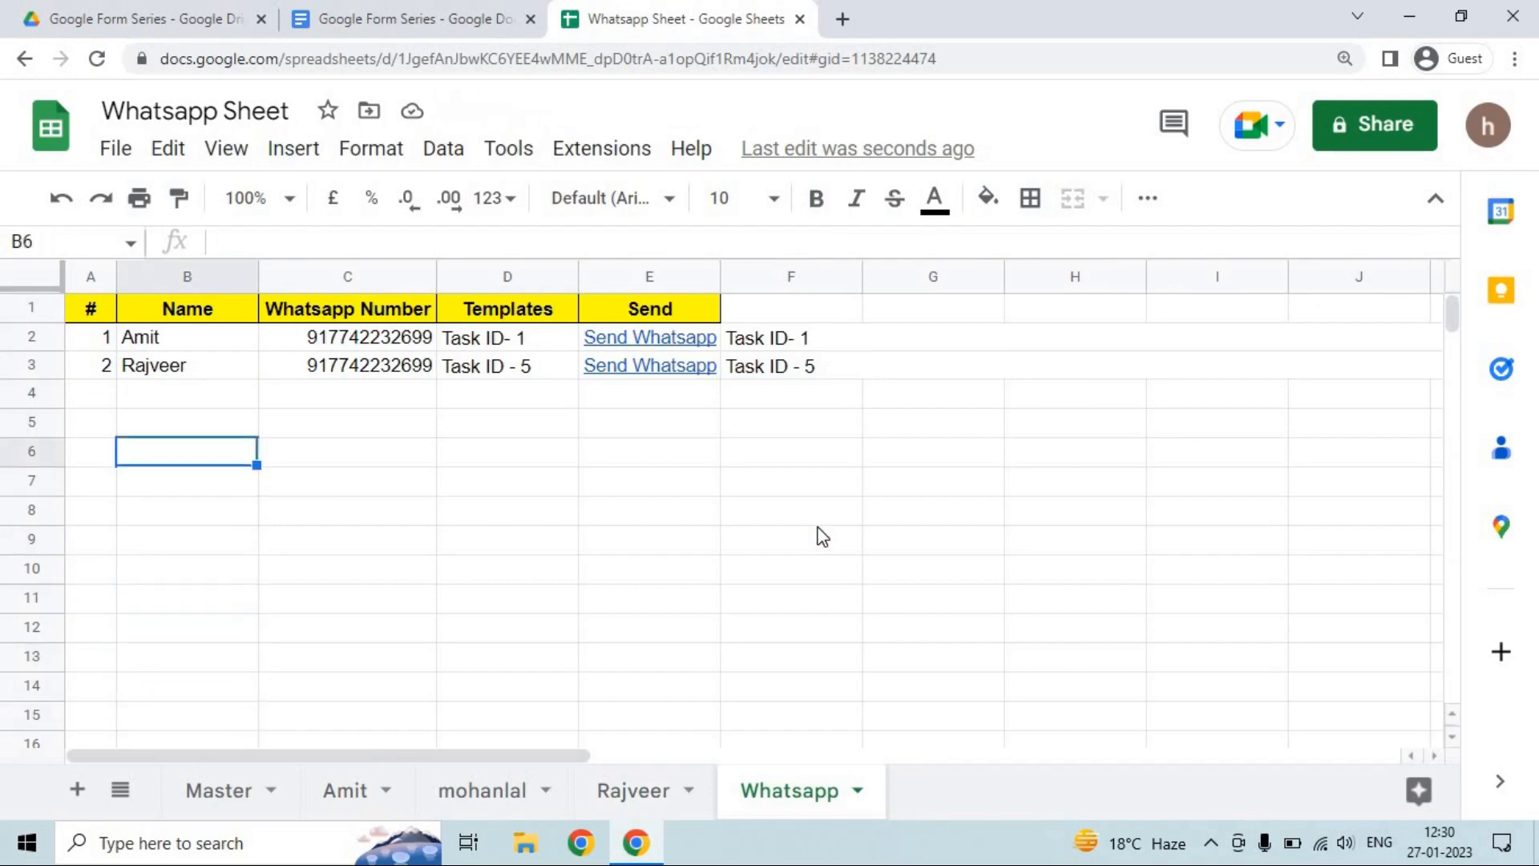
# Delete the two demonstration message references in F2:F3 of the Whatsapp sheet.
pyautogui.press('Up')
pyautogui.press('Right')
pyautogui.press('Right')
pyautogui.press('Right')
pyautogui.press('Up')
pyautogui.press('Up')
pyautogui.press('Up')
pyautogui.press('Right')
pyautogui.press('Right')
pyautogui.press('Left')
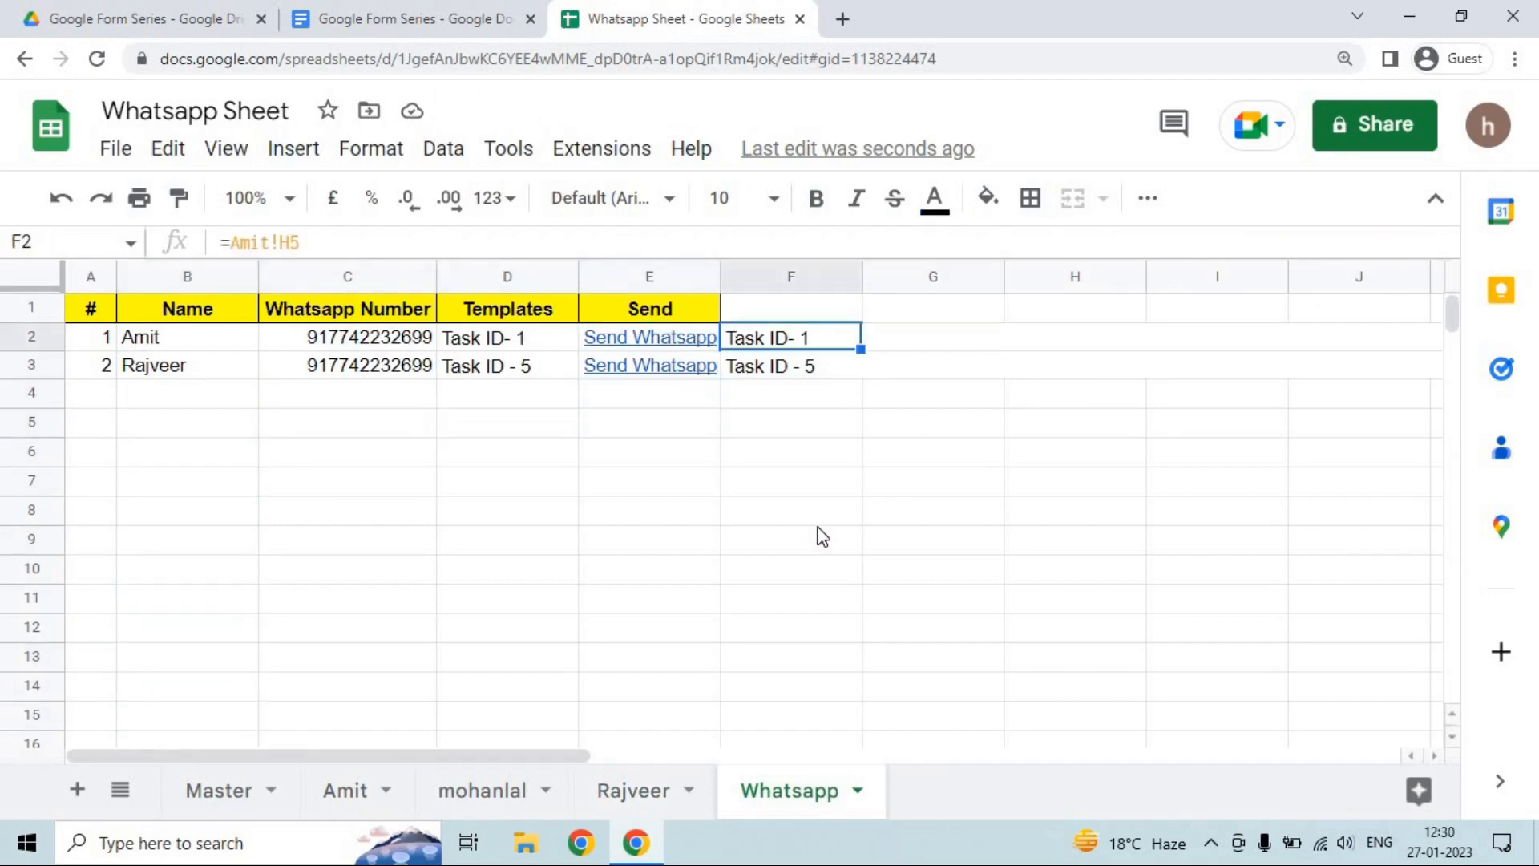
pyautogui.hotkey('shift', 'Down')
pyautogui.press('Delete')
# Enlarge the formula bar to examine the full HYPERLINK formula behind the Send Whatsapp link in E2.
pyautogui.press('Left')
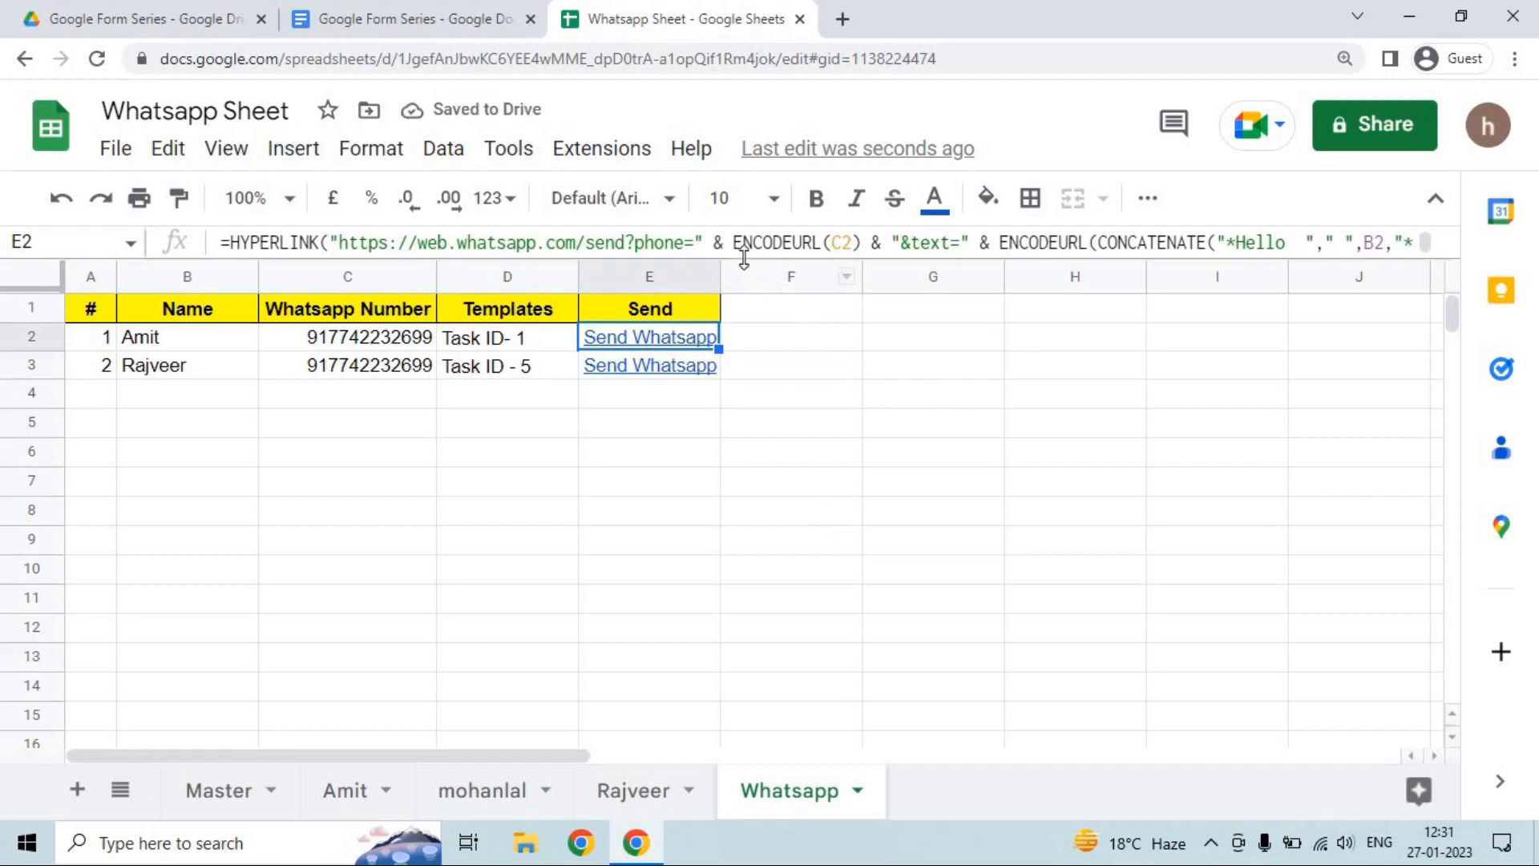
pyautogui.moveTo(744, 258); pyautogui.dragTo(769, 405)
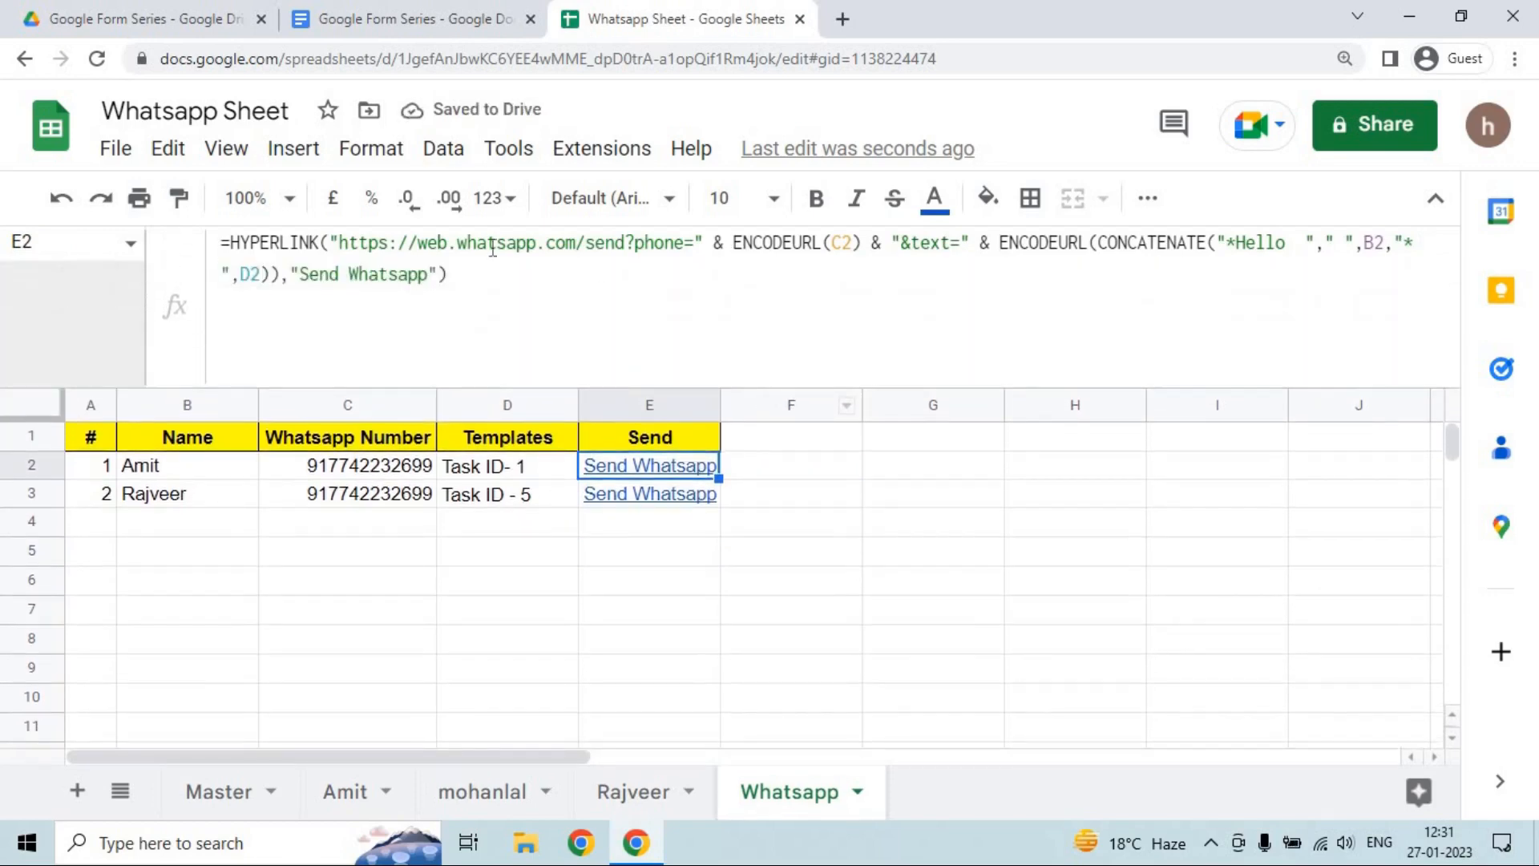
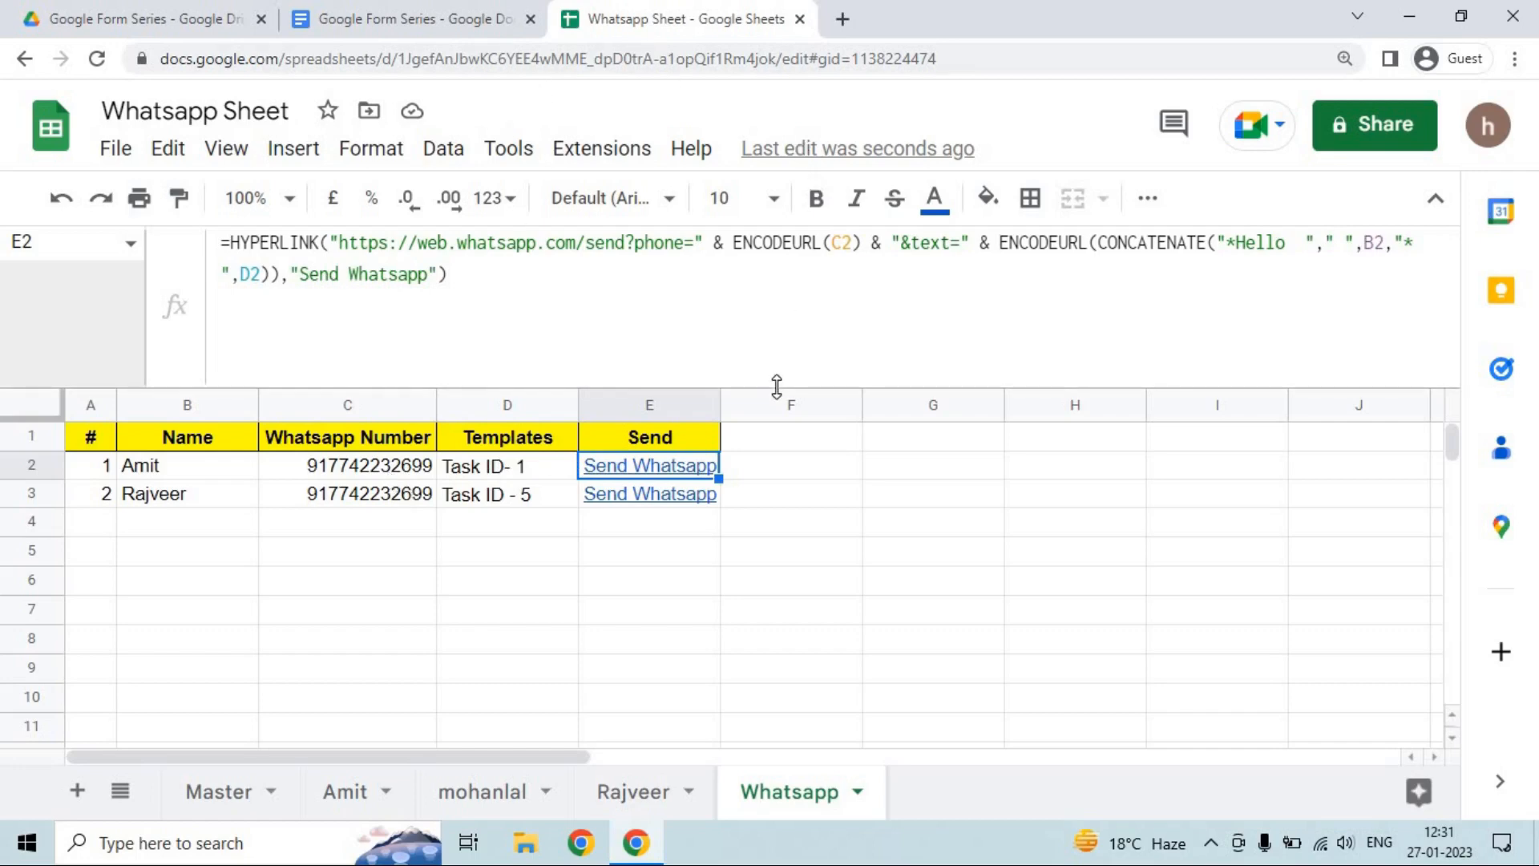
# Shrink the formula bar back to one line and open the Send Whatsapp link in E2 in WhatsApp Web, returning to the spreadsheet.
pyautogui.moveTo(777, 384); pyautogui.dragTo(652, 278)
pyautogui.moveTo(623, 334)
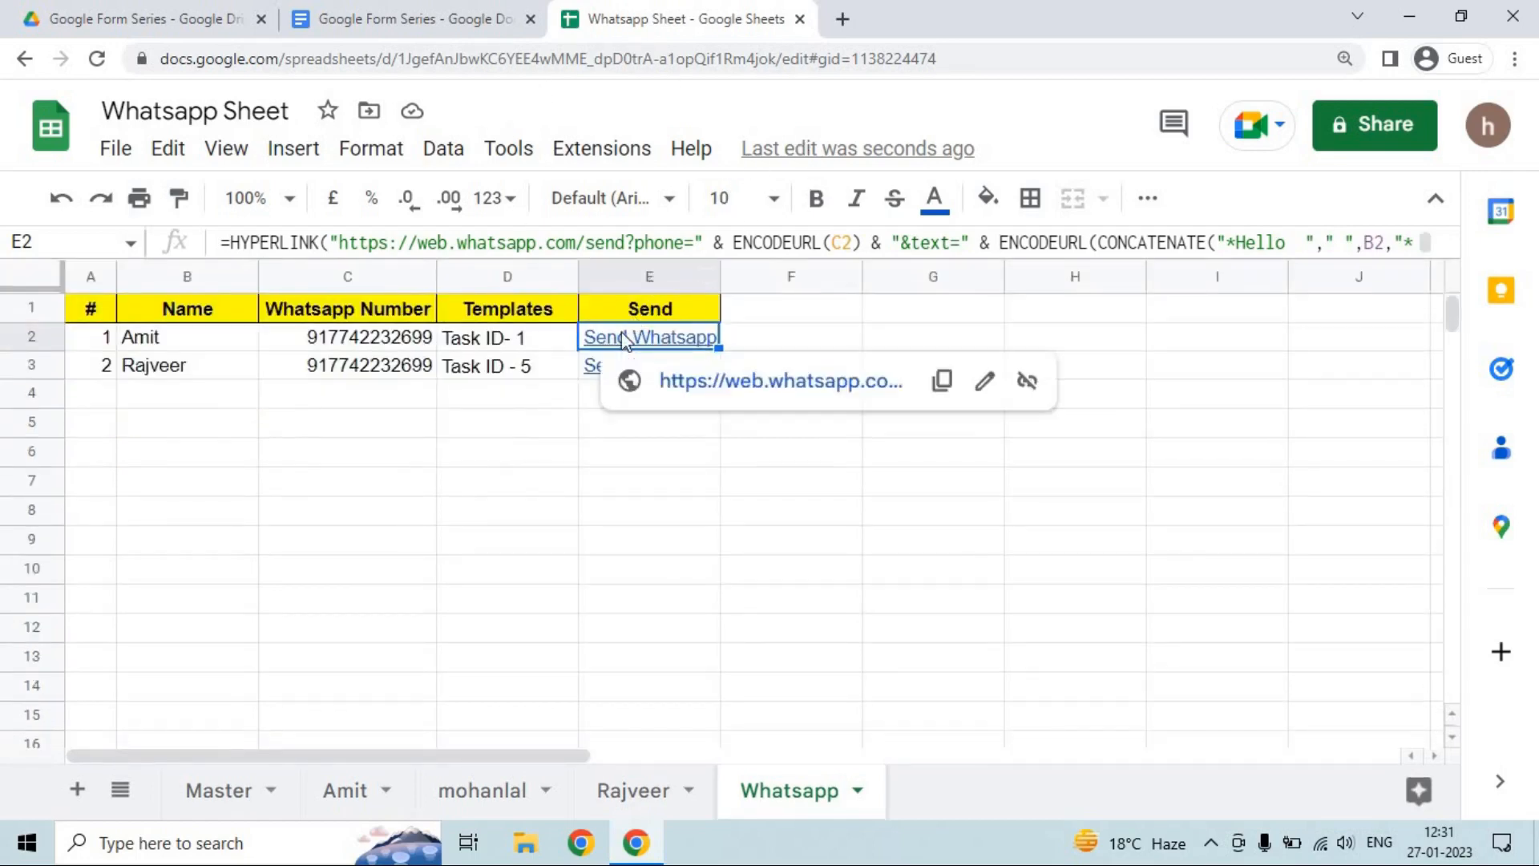
pyautogui.click(766, 391)
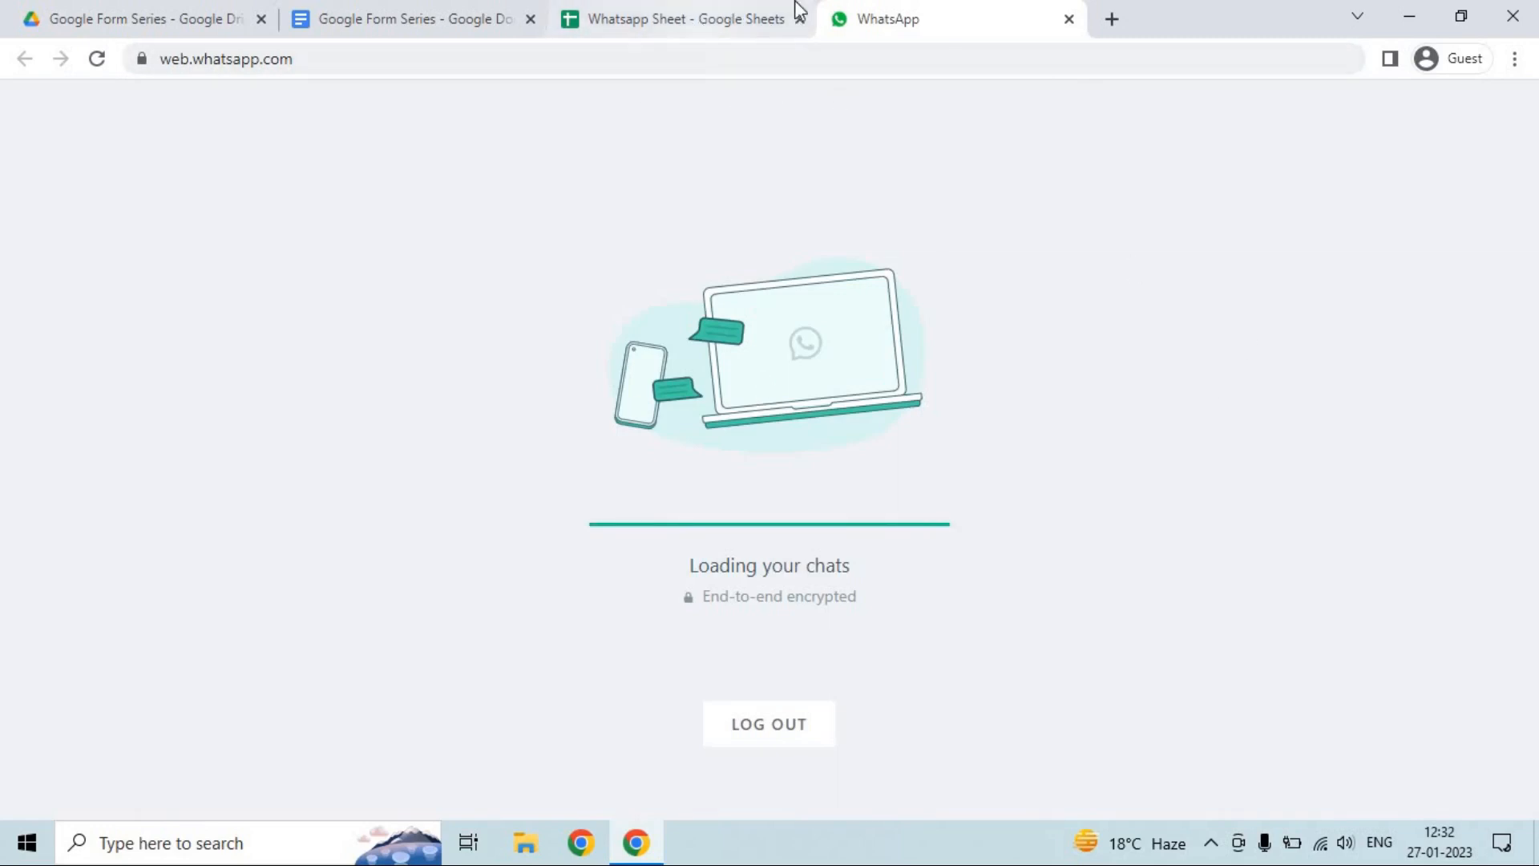
pyautogui.moveTo(677, 16)
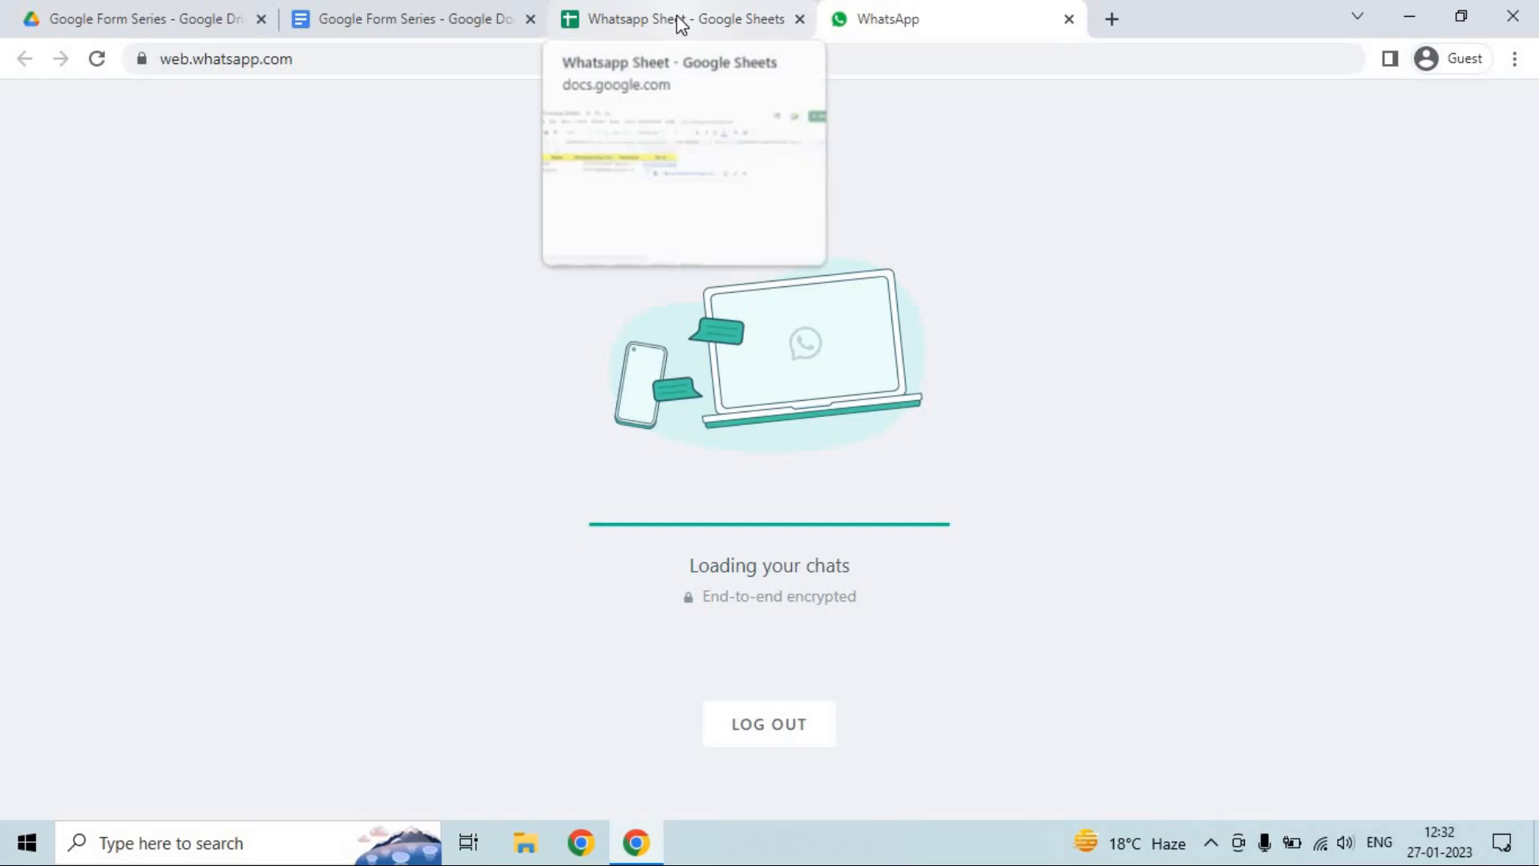
pyautogui.click(676, 18)
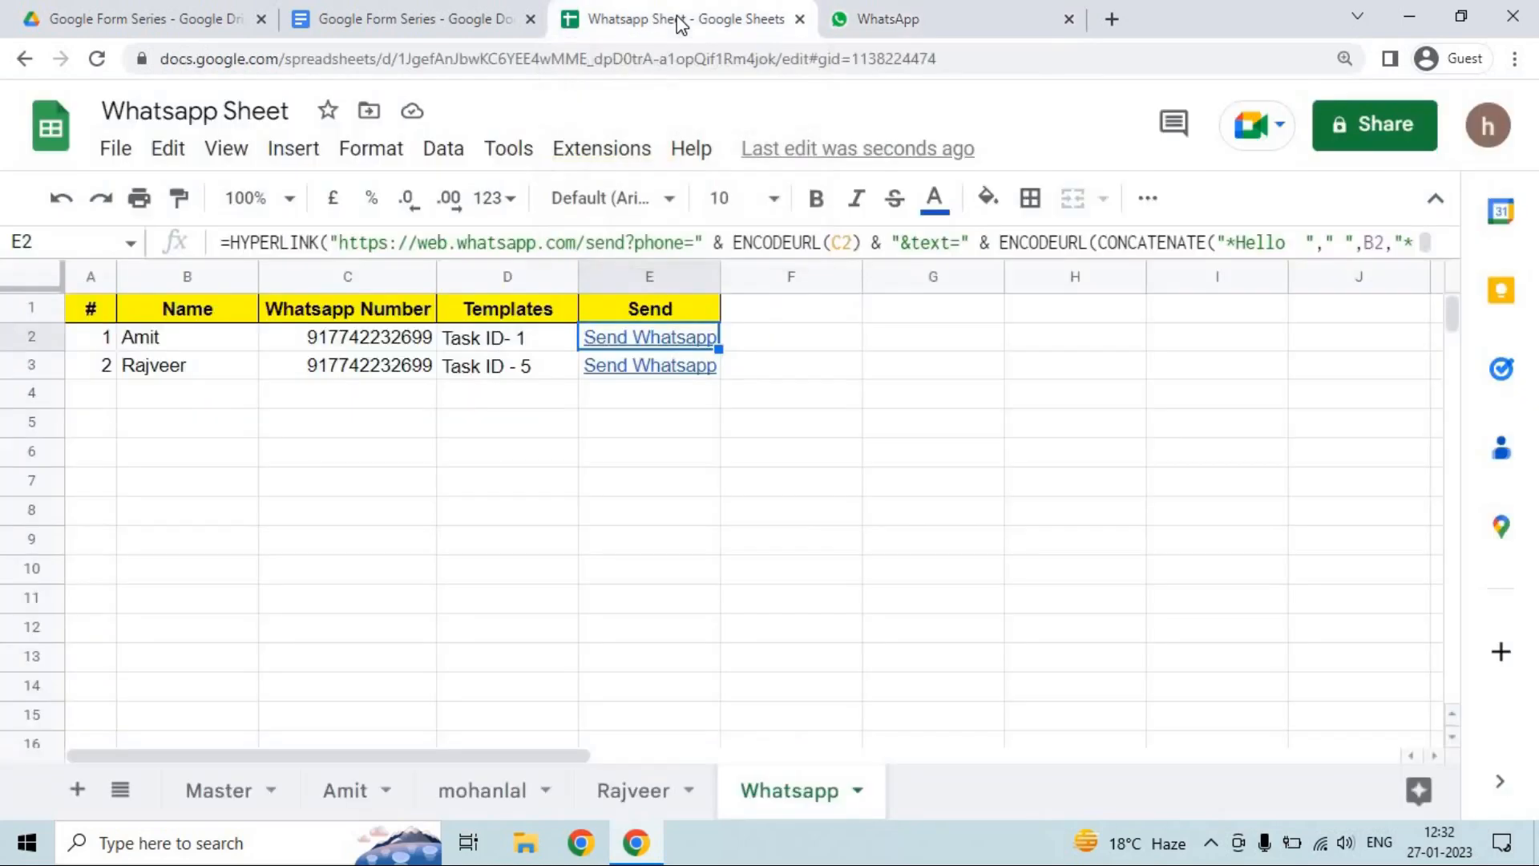
pyautogui.press('Left')
pyautogui.press('Left')
pyautogui.press('Left')
pyautogui.press('Left')
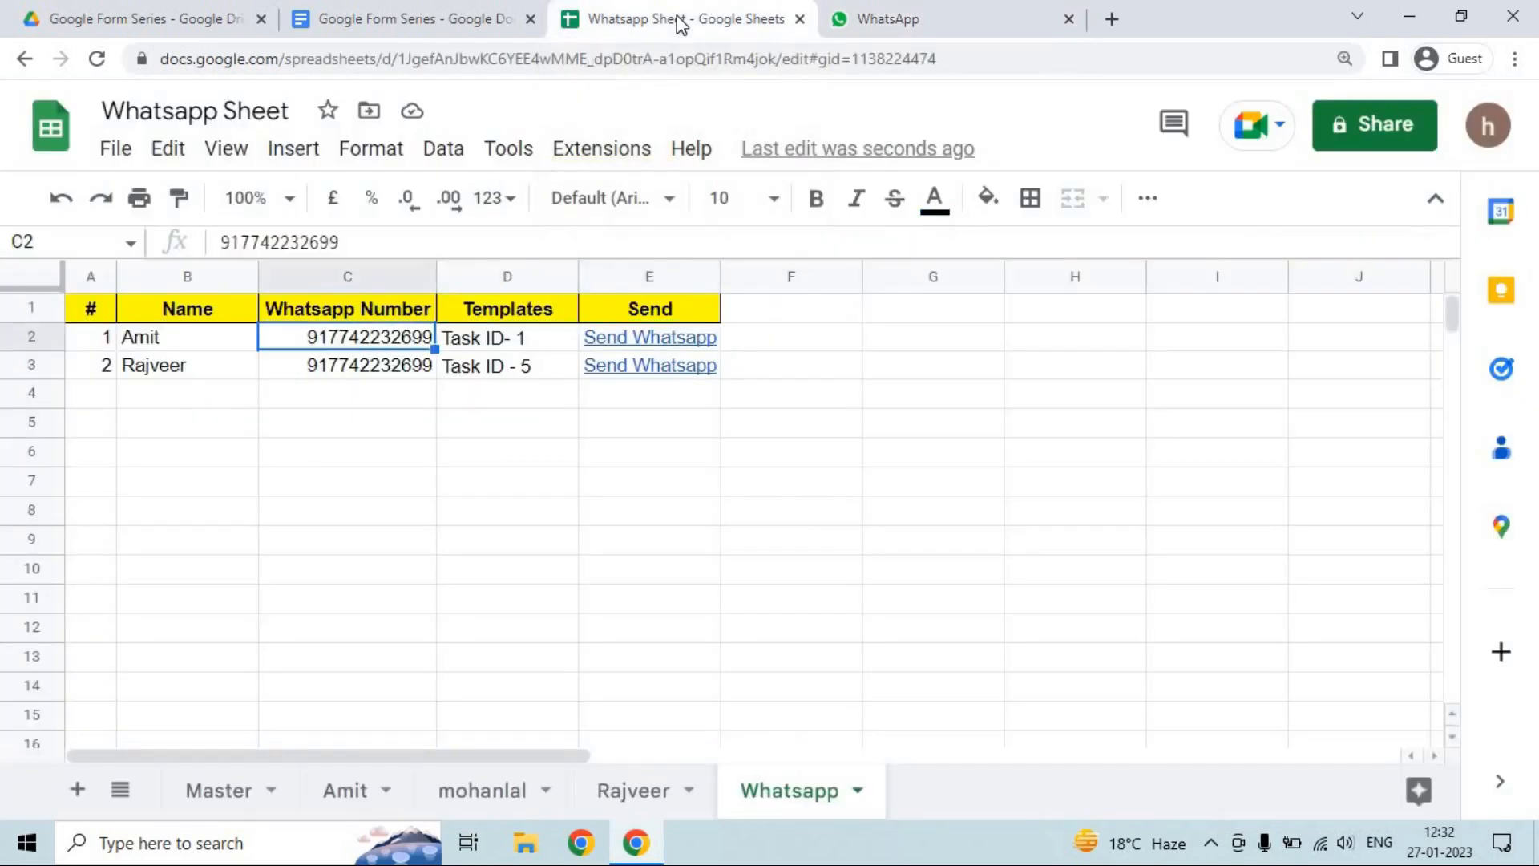
pyautogui.press('Up')
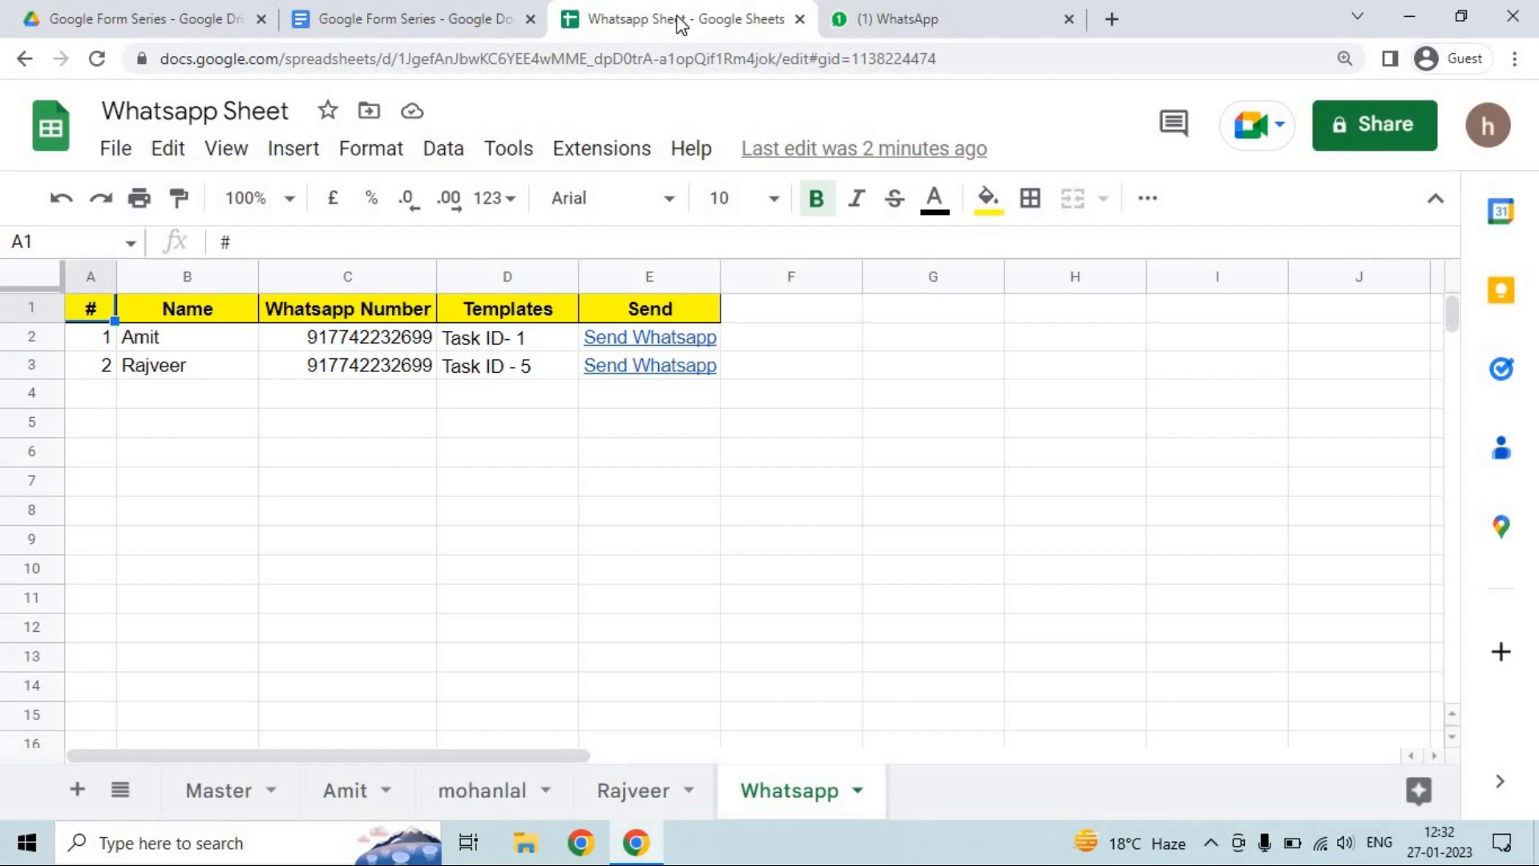
# Enter the demonstration values 50 in G4 and 10 in H4 of the Whatsapp sheet.
pyautogui.press('Down')
pyautogui.press('Down')
pyautogui.press('Down')
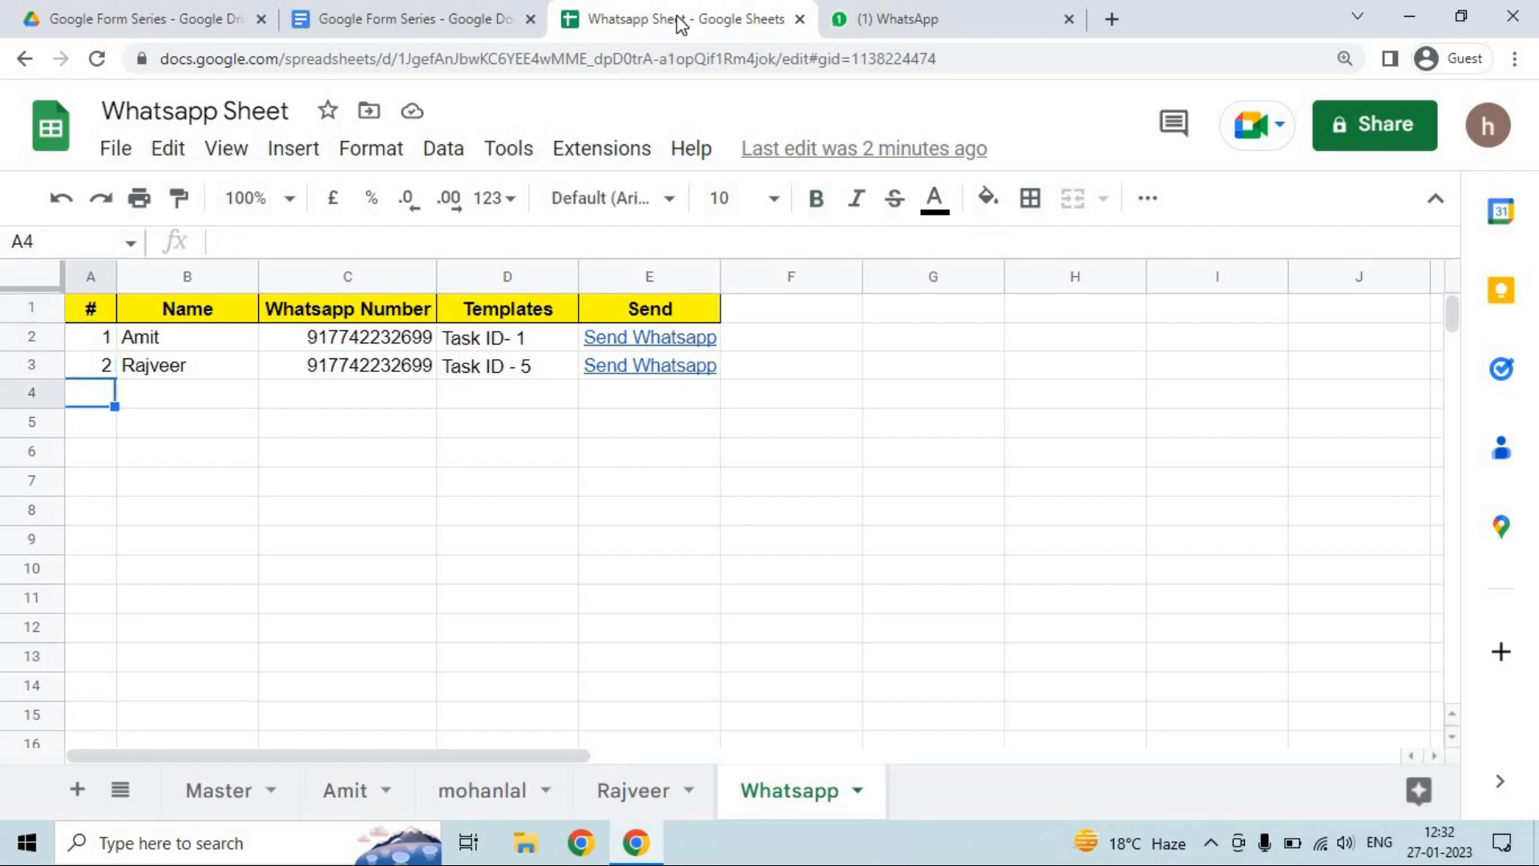
pyautogui.press('Right')
pyautogui.press('Right')
pyautogui.press('Right')
pyautogui.press('Right')
pyautogui.press('Right')
pyautogui.press('Right')
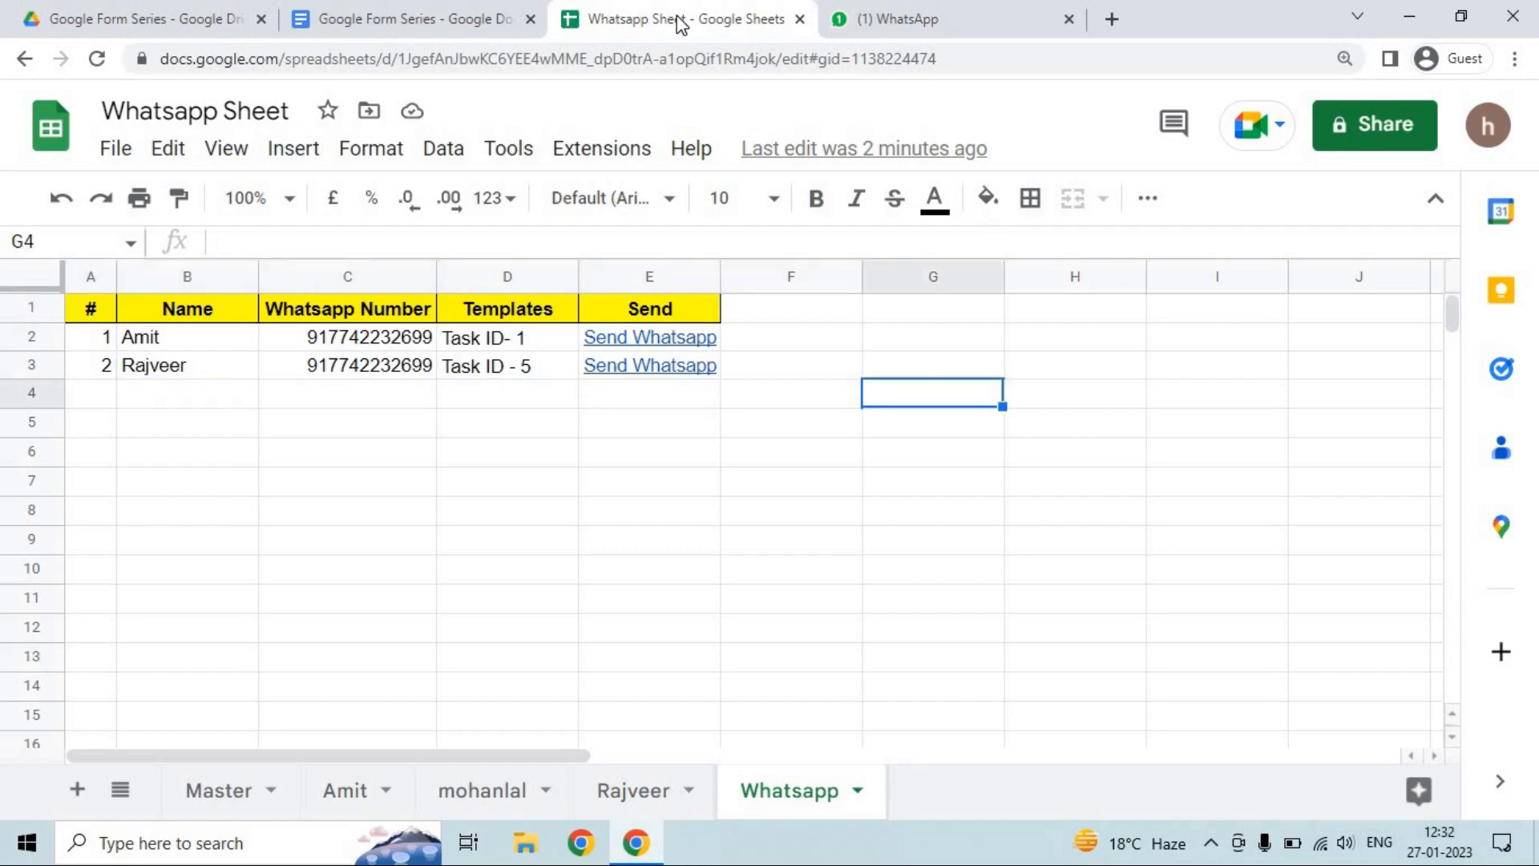
pyautogui.write('50')
pyautogui.press('Tab')
pyautogui.write('10')
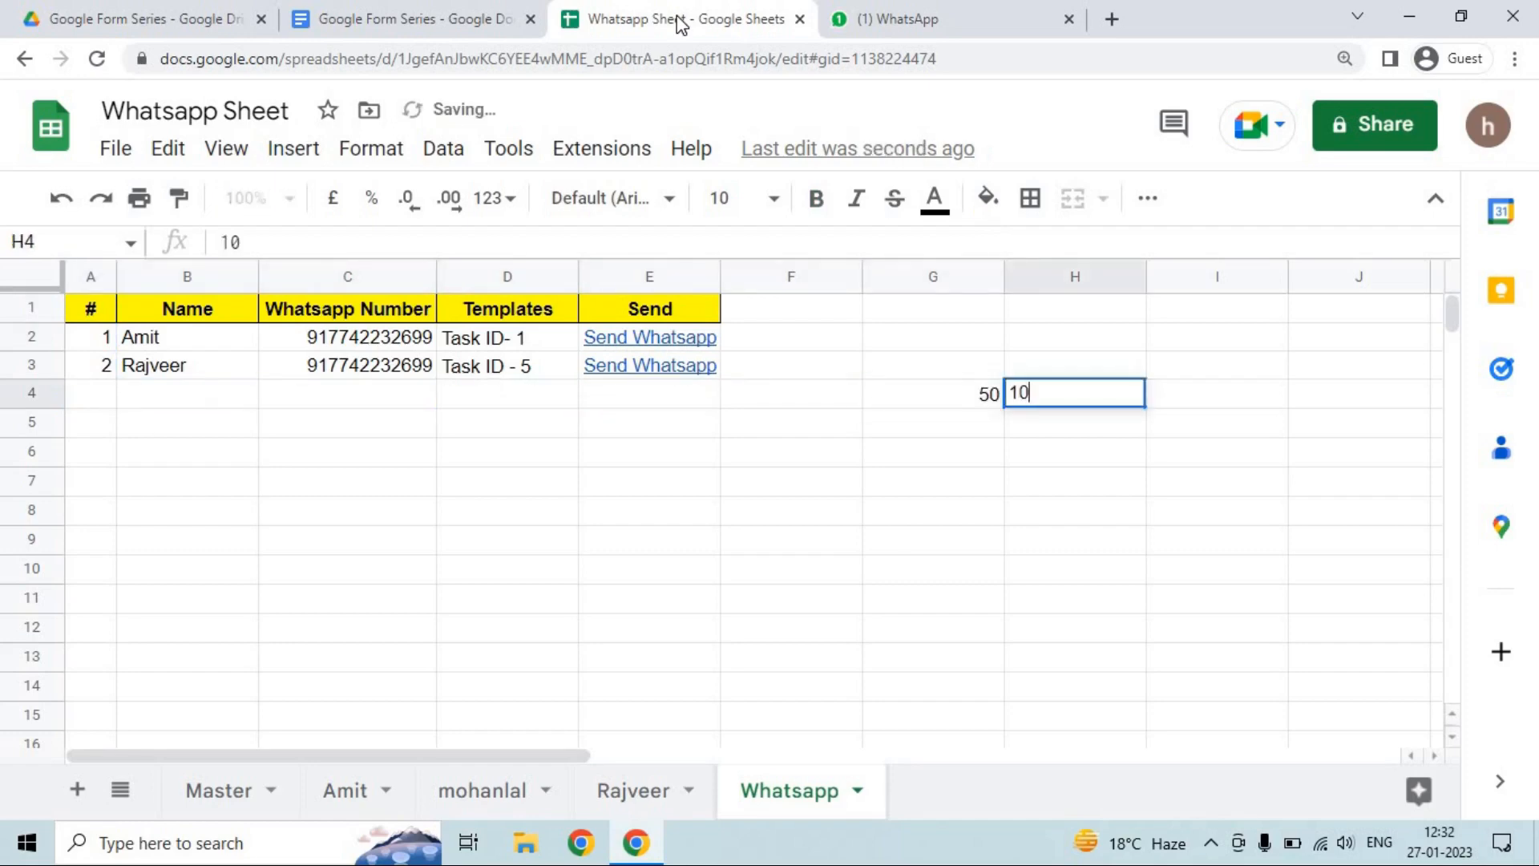
pyautogui.press('Return')
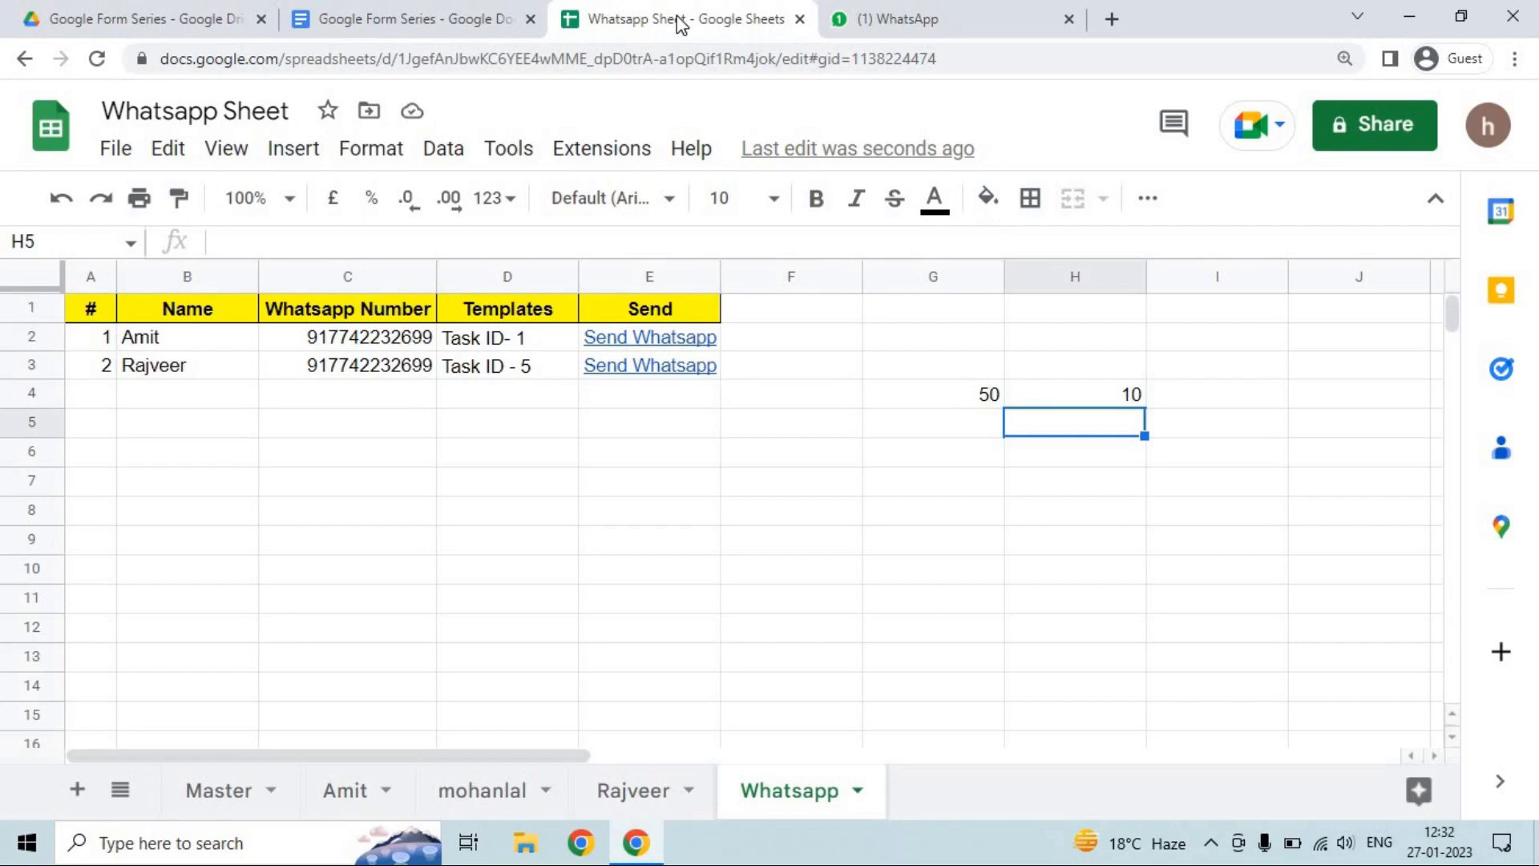
# Enter the demonstration formula =500 in G5 and inspect it.
pyautogui.press('Left')
pyautogui.write('=500')
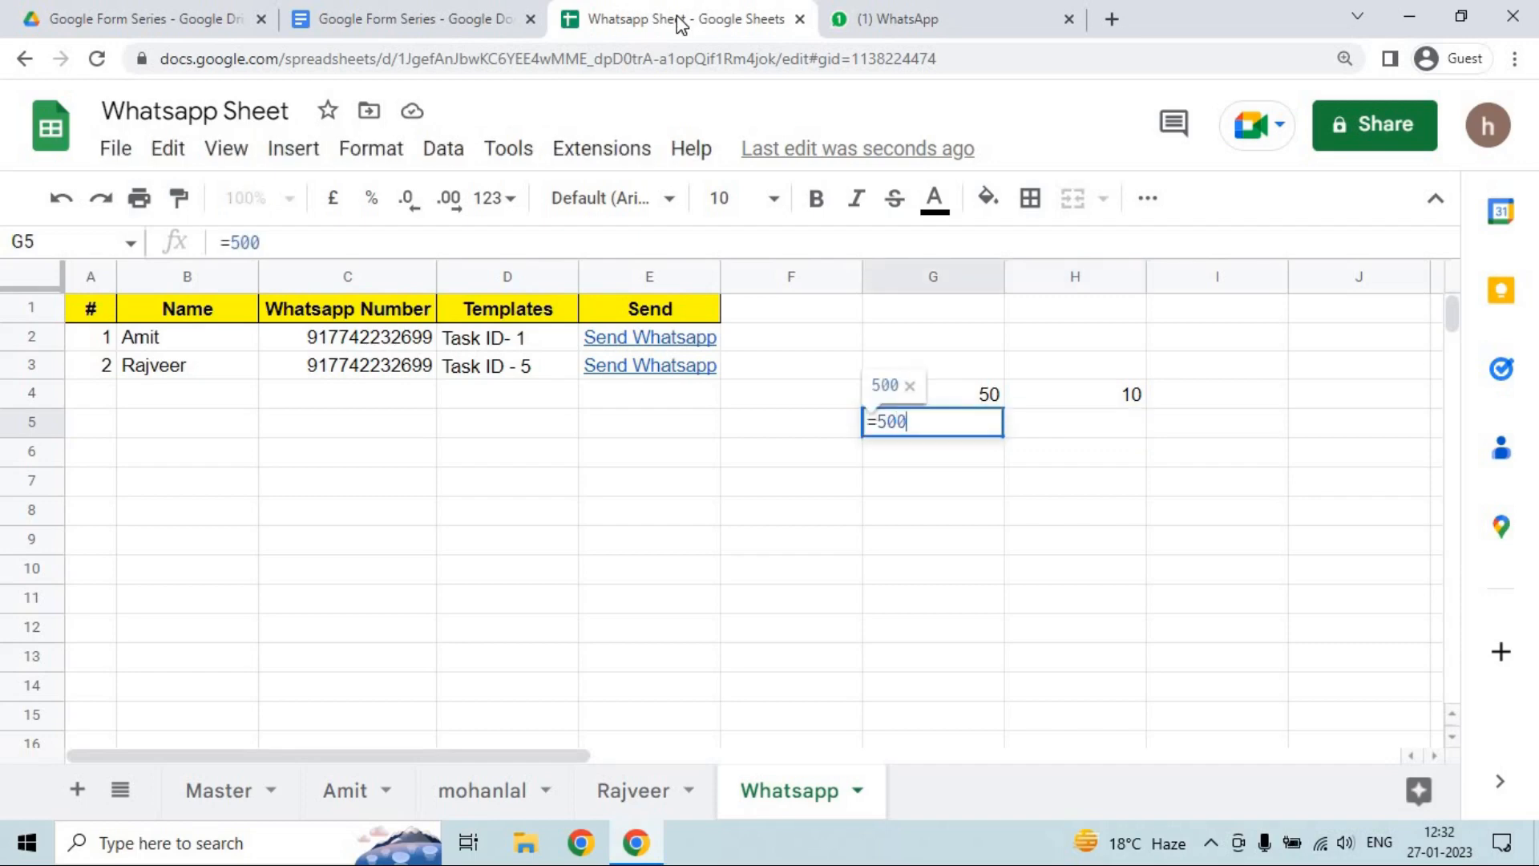
pyautogui.press('Return')
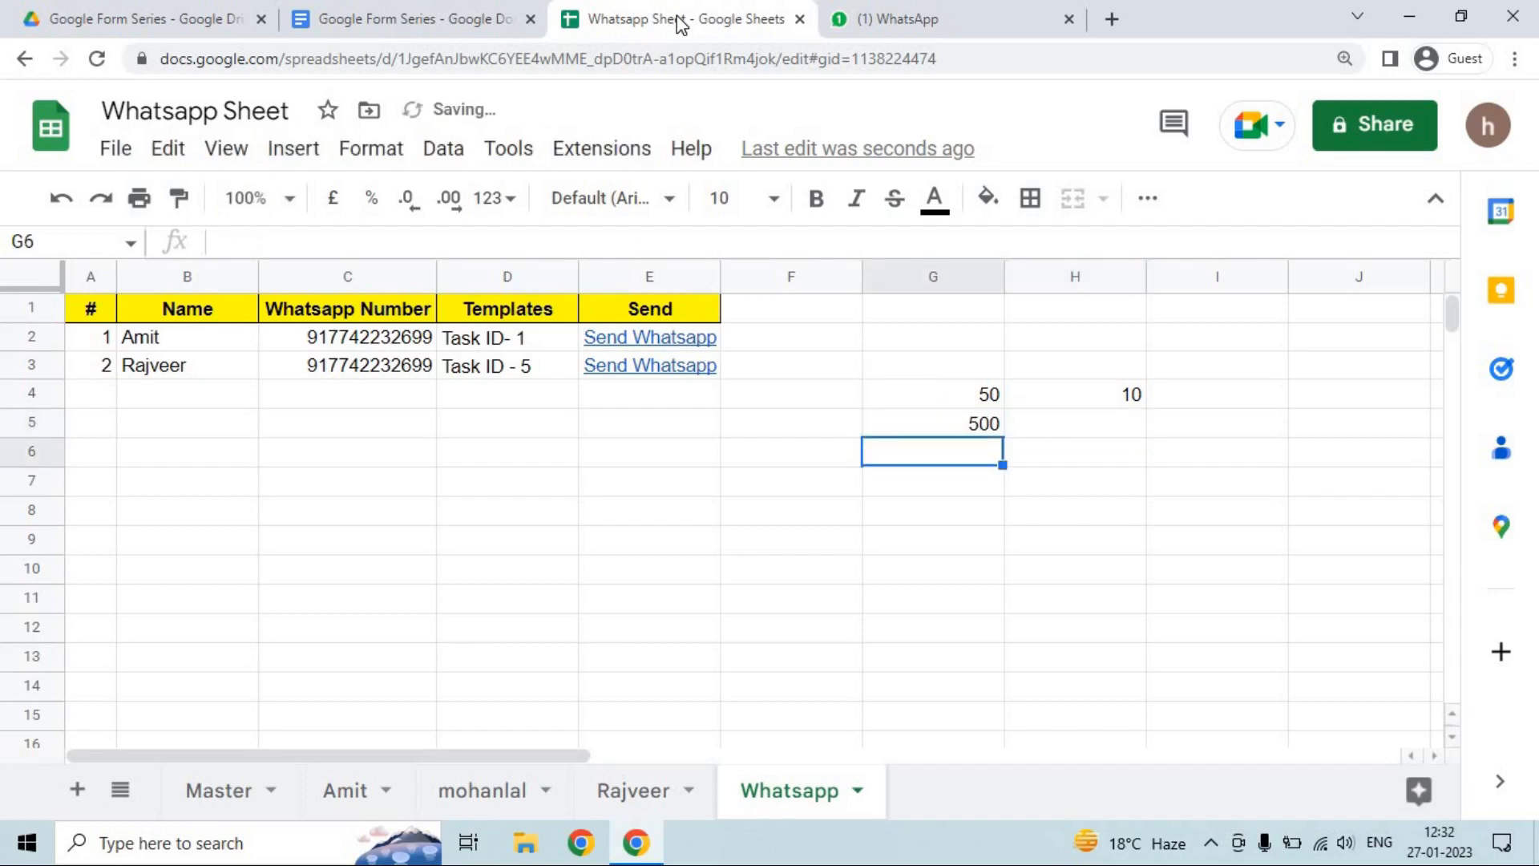
pyautogui.press('Up')
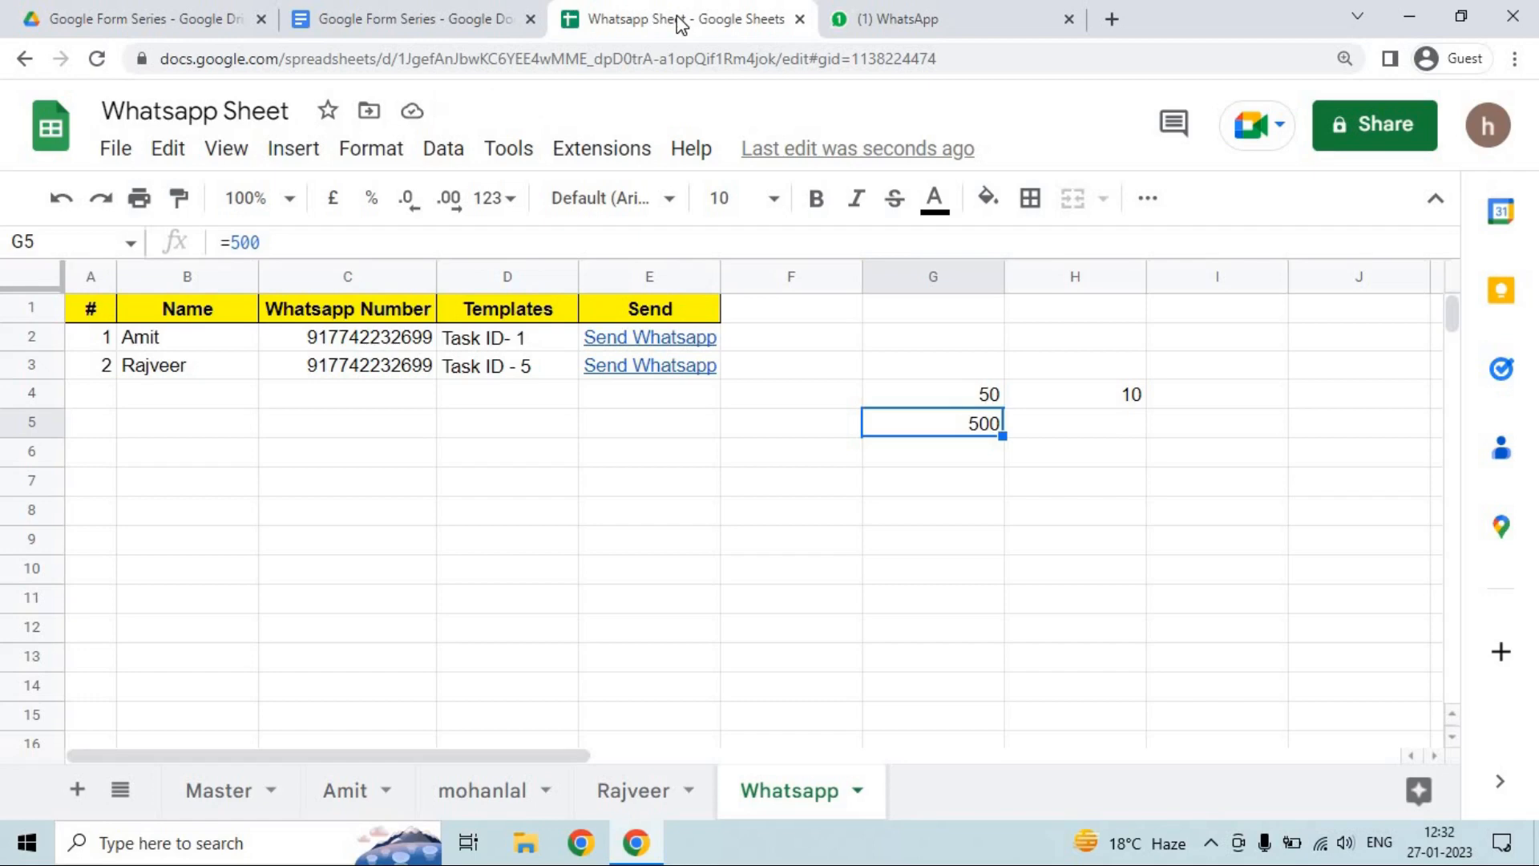
# Clear the demonstration values from G4:I5 of the Whatsapp sheet.
pyautogui.press('Up')
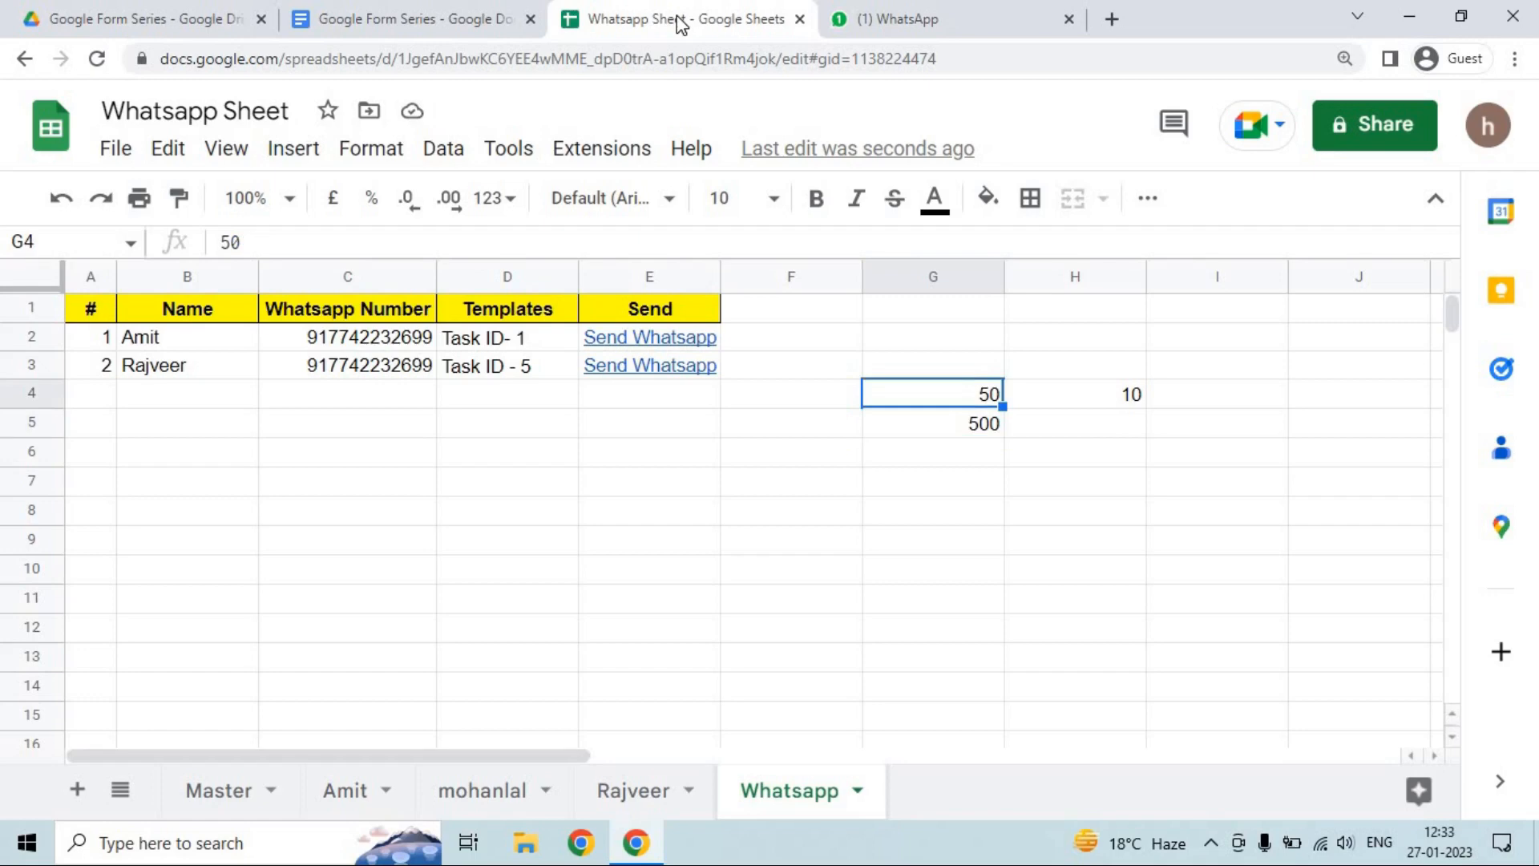
pyautogui.click(678, 21)
pyautogui.hotkey('shift', 'Down')
pyautogui.hotkey('shift', 'Right')
pyautogui.hotkey('shift', 'Right')
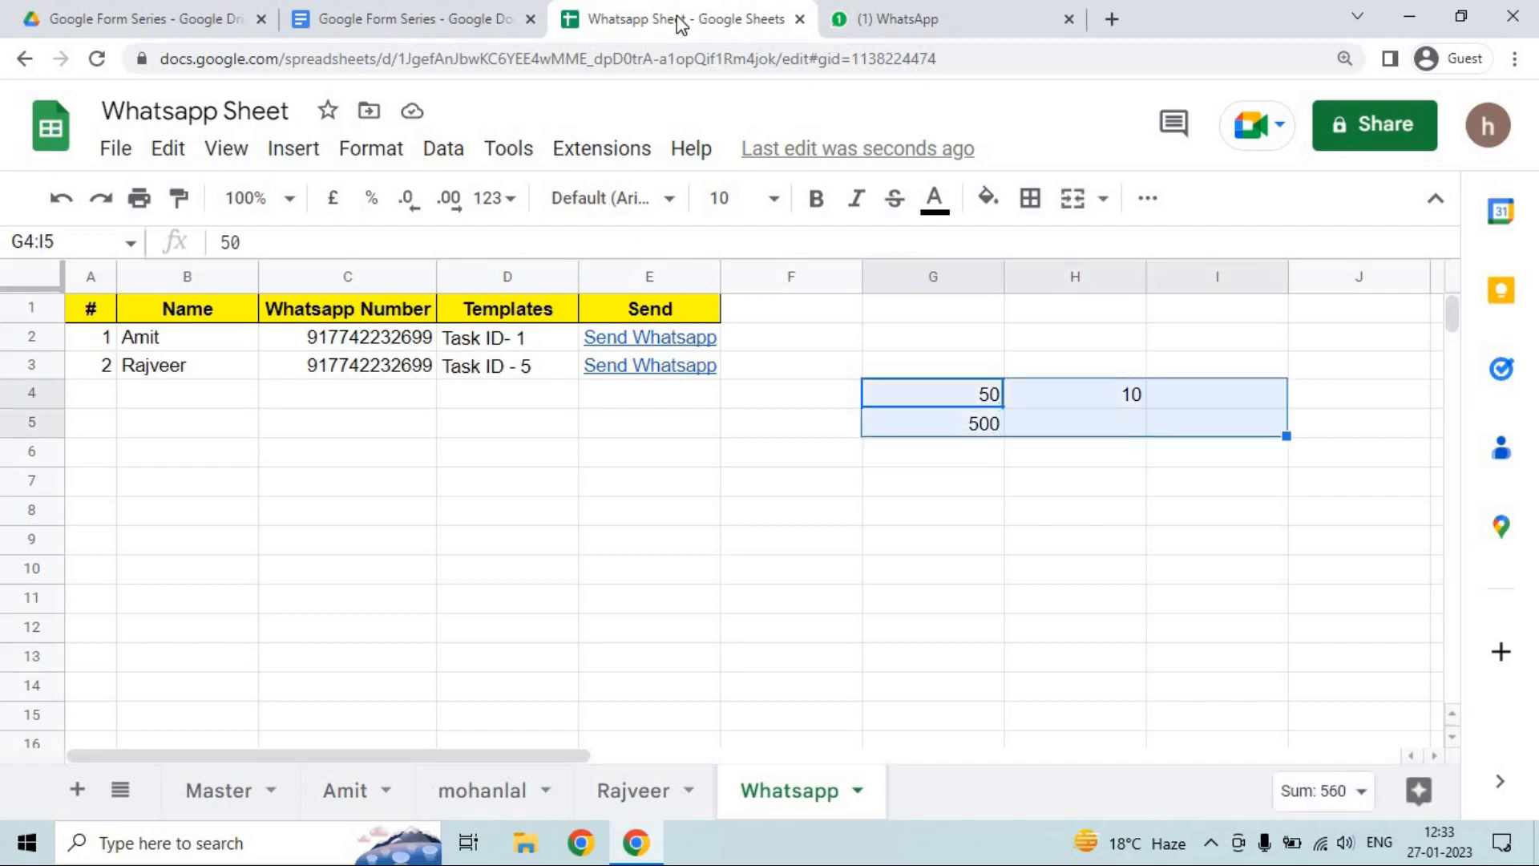
pyautogui.press('Delete')
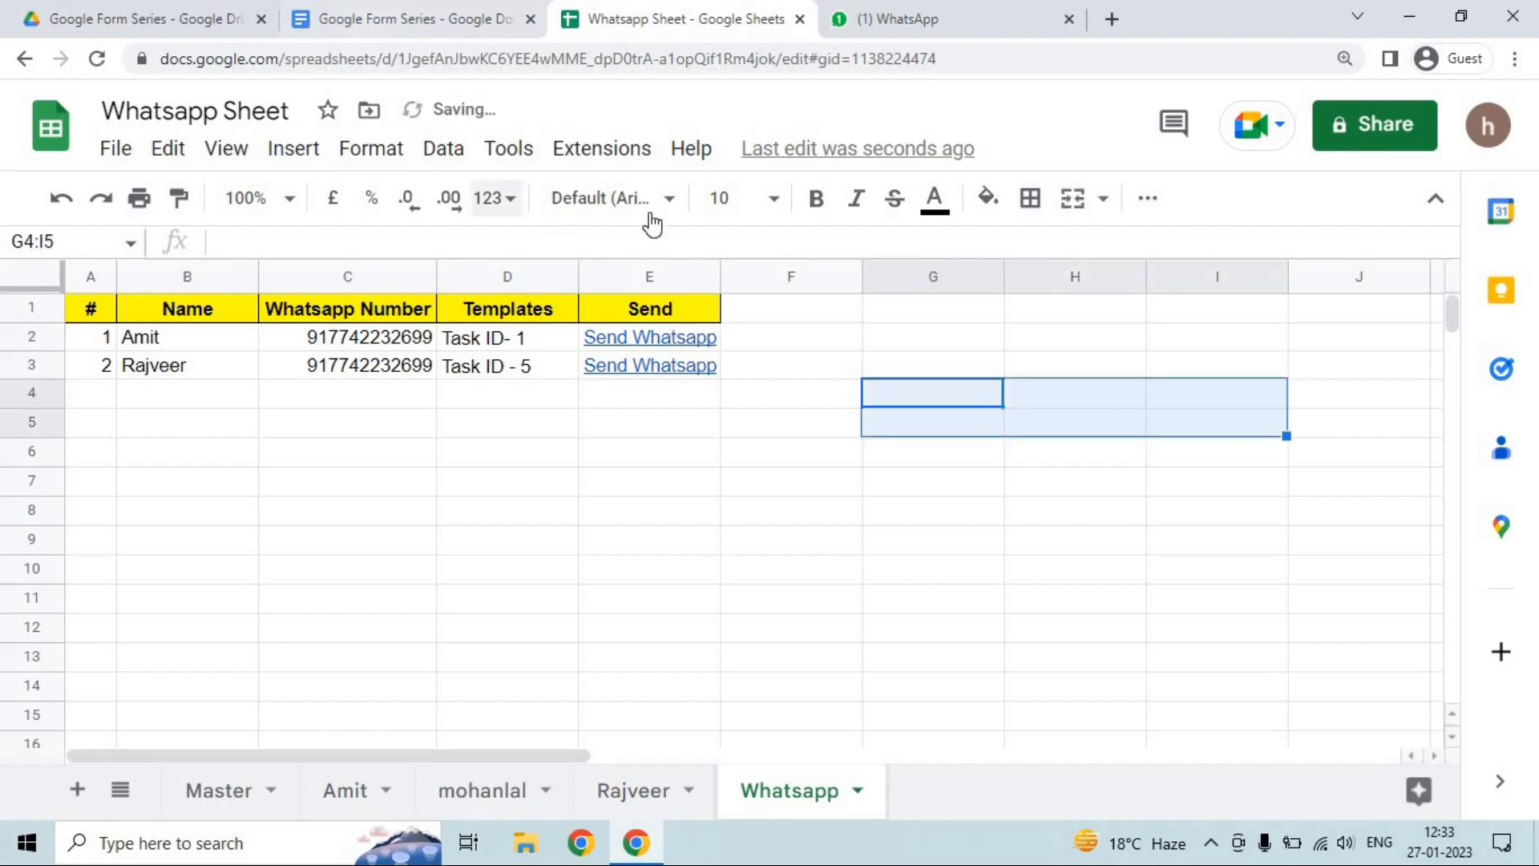
# Open row 2's Send Whatsapp link in WhatsApp Web and send the prefilled pending-task message.
pyautogui.click(695, 341)
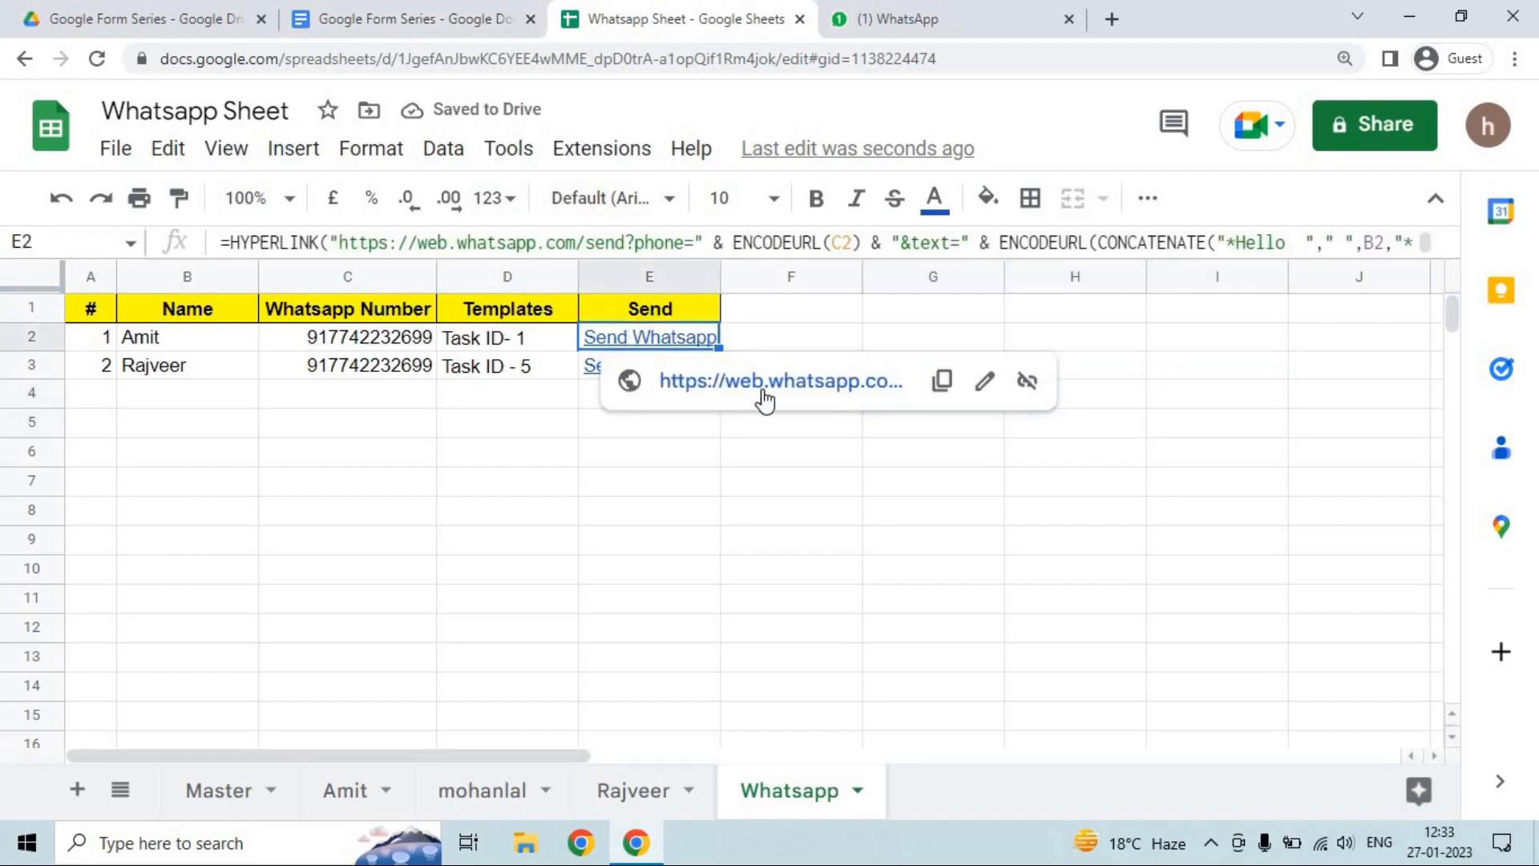
pyautogui.click(762, 389)
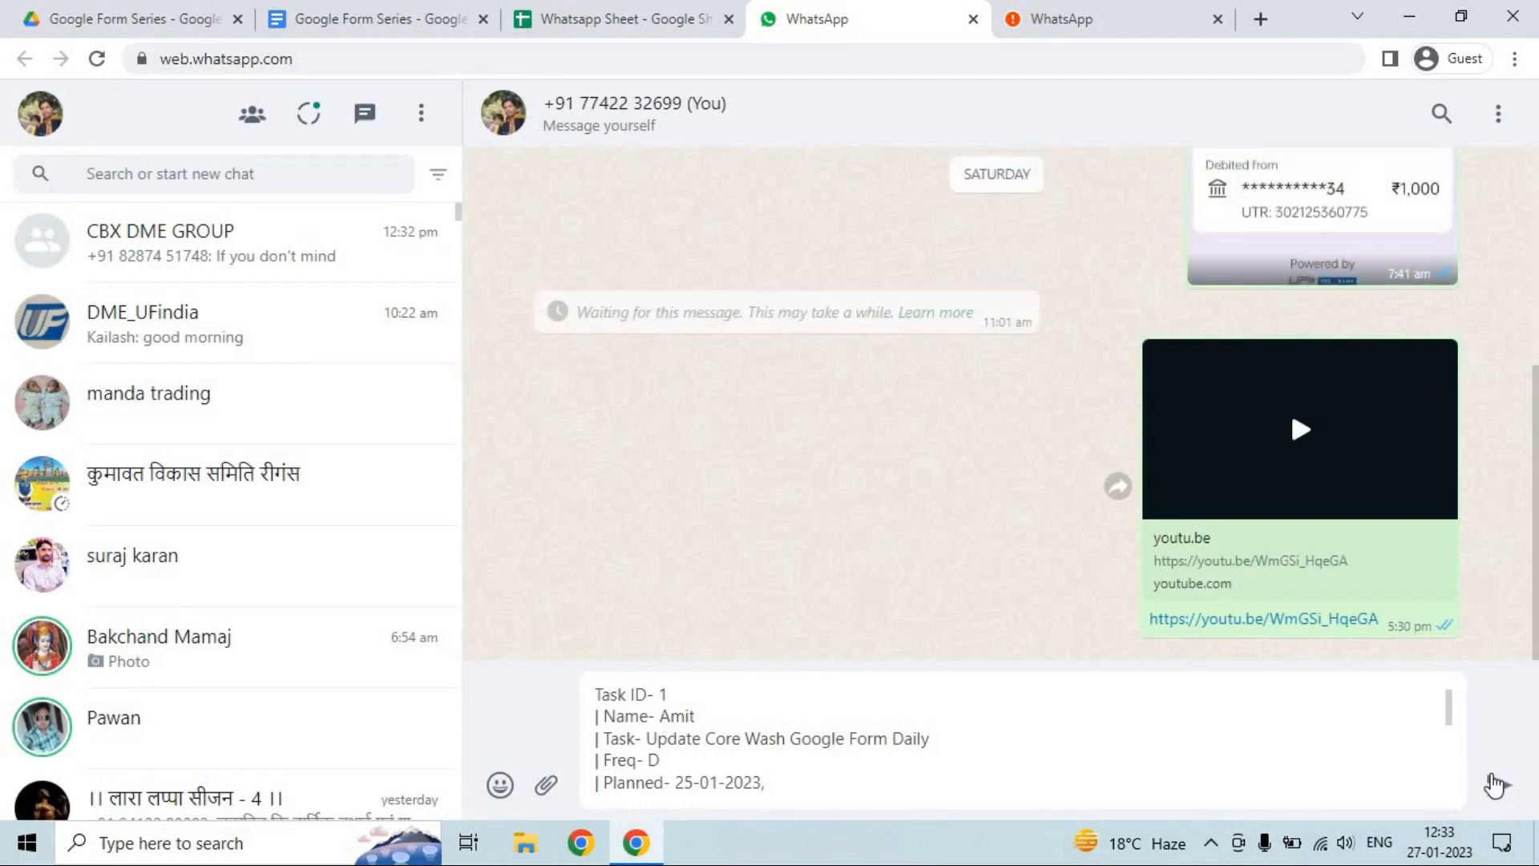
pyautogui.click(1494, 785)
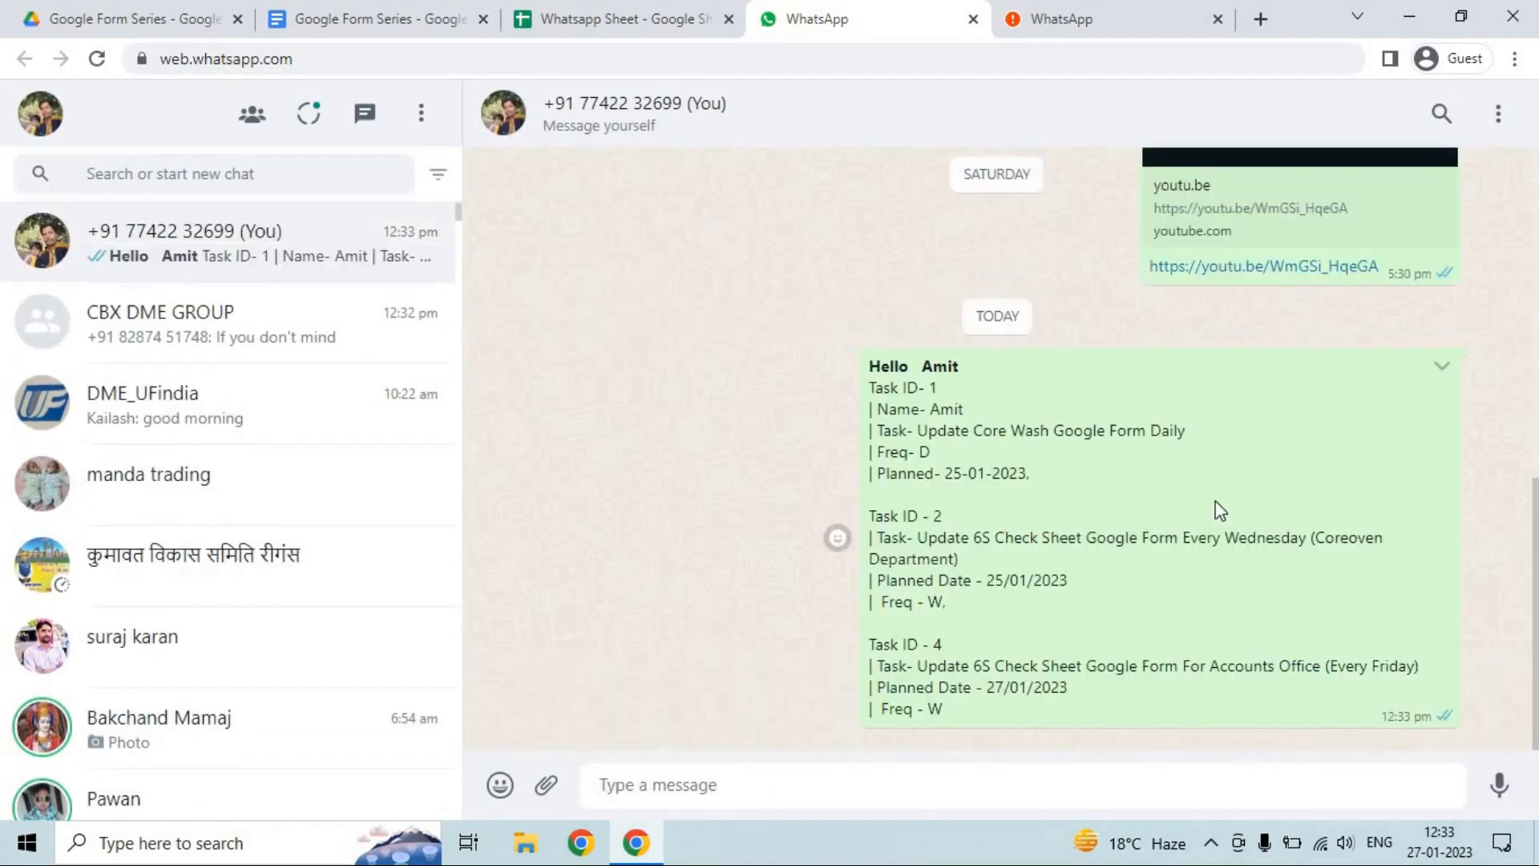
# Open row 3's Send Whatsapp link from the spreadsheet, close an outdated WhatsApp tab and send the prefilled message.
pyautogui.click(705, 22)
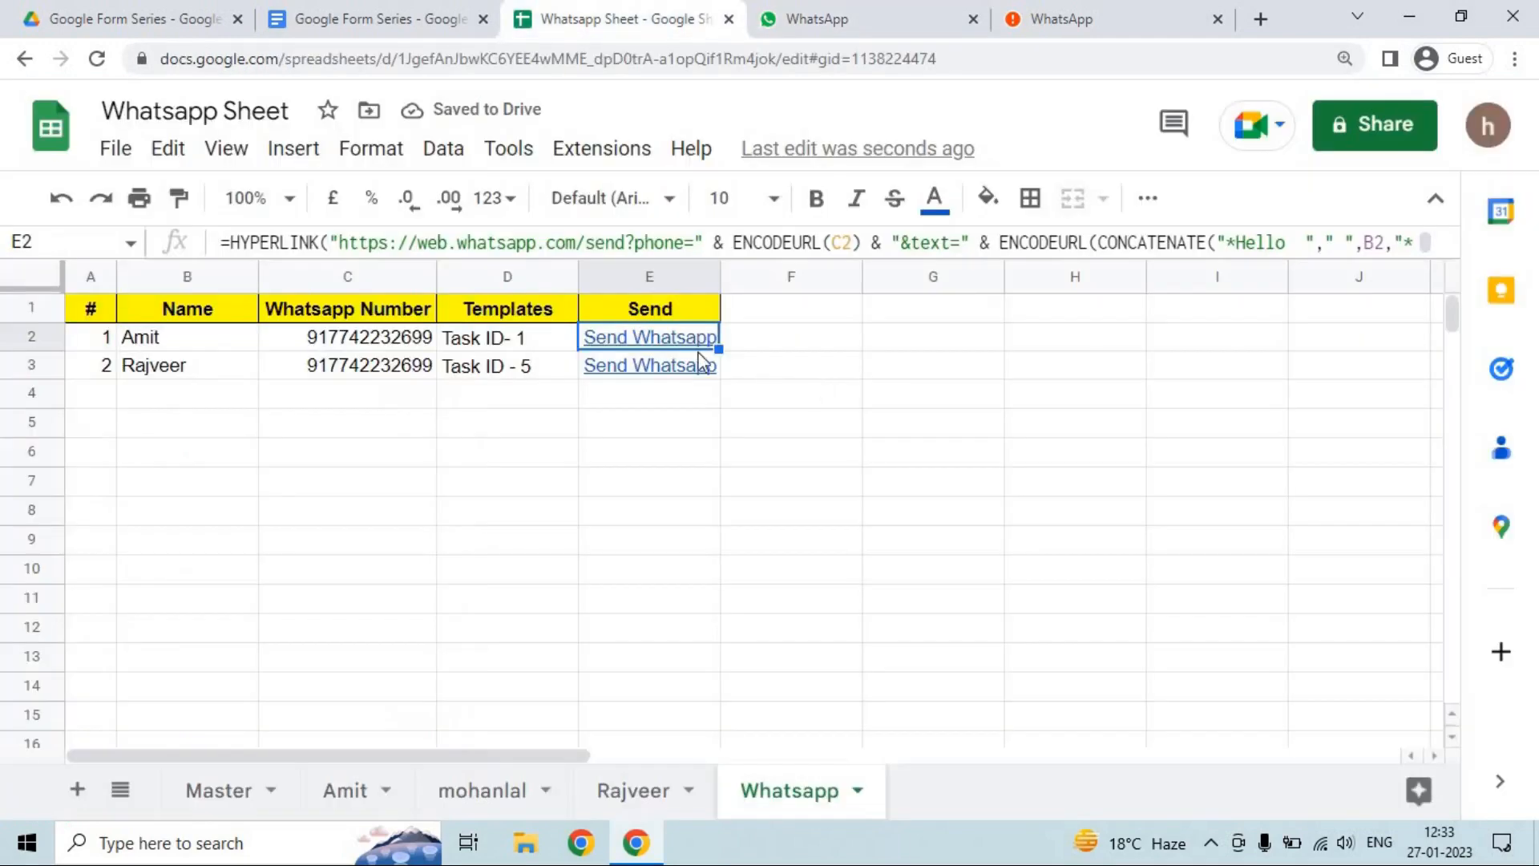
pyautogui.click(681, 367)
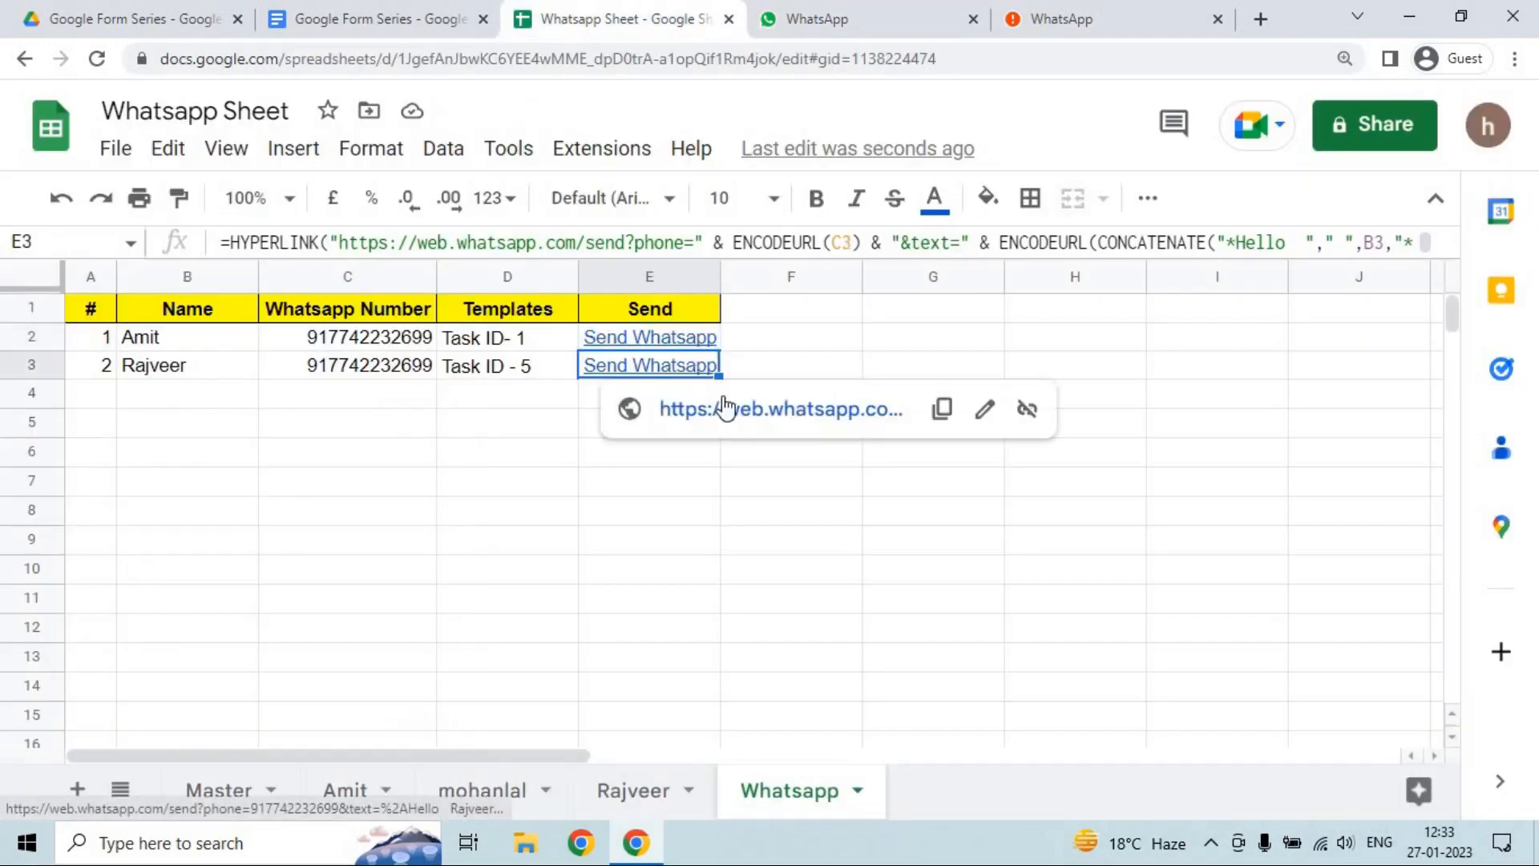
pyautogui.click(725, 408)
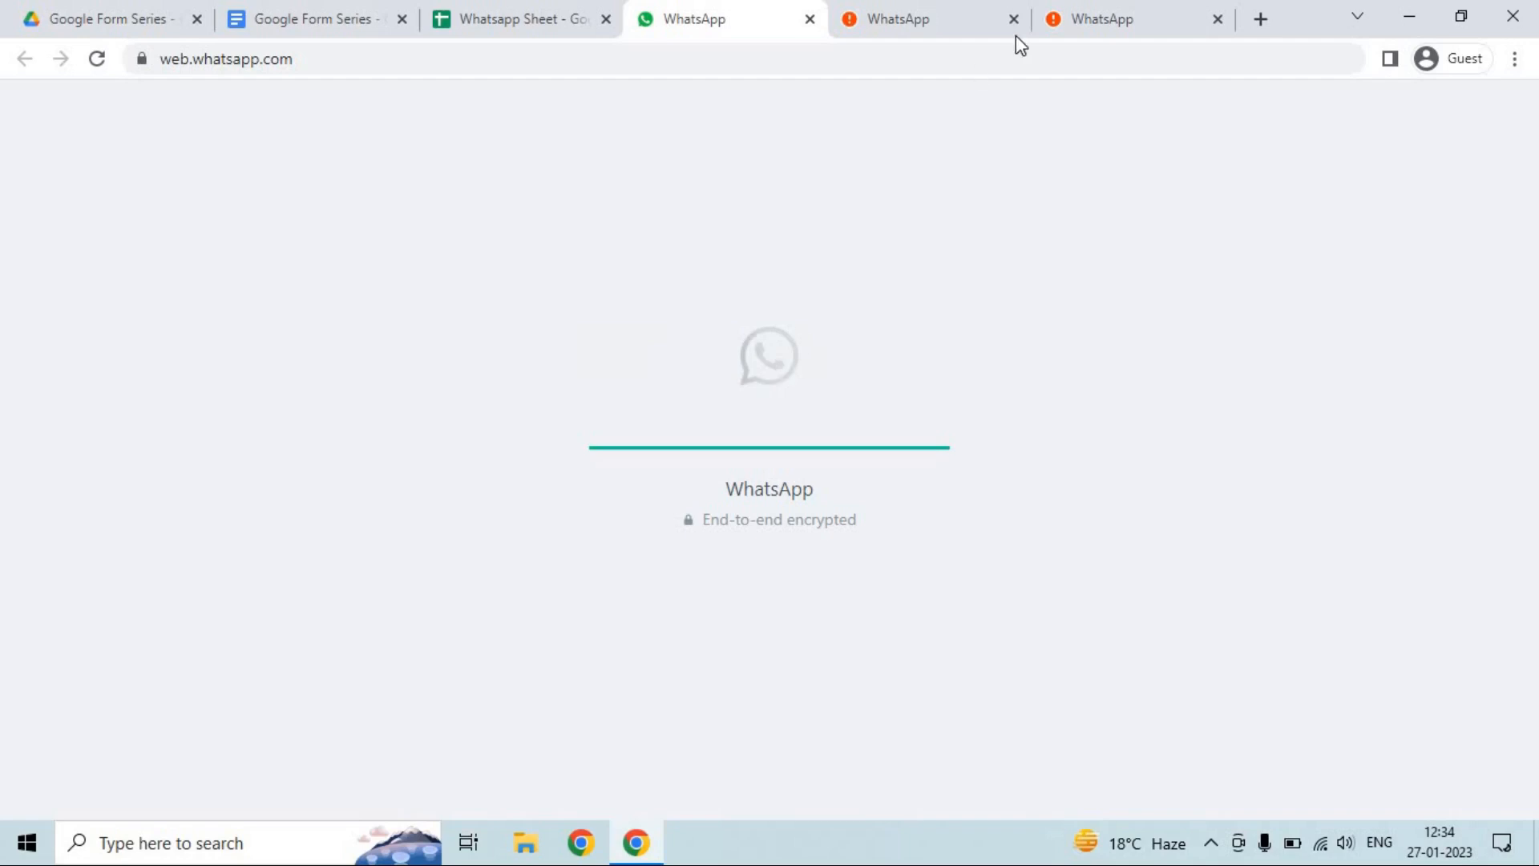
pyautogui.moveTo(1014, 32)
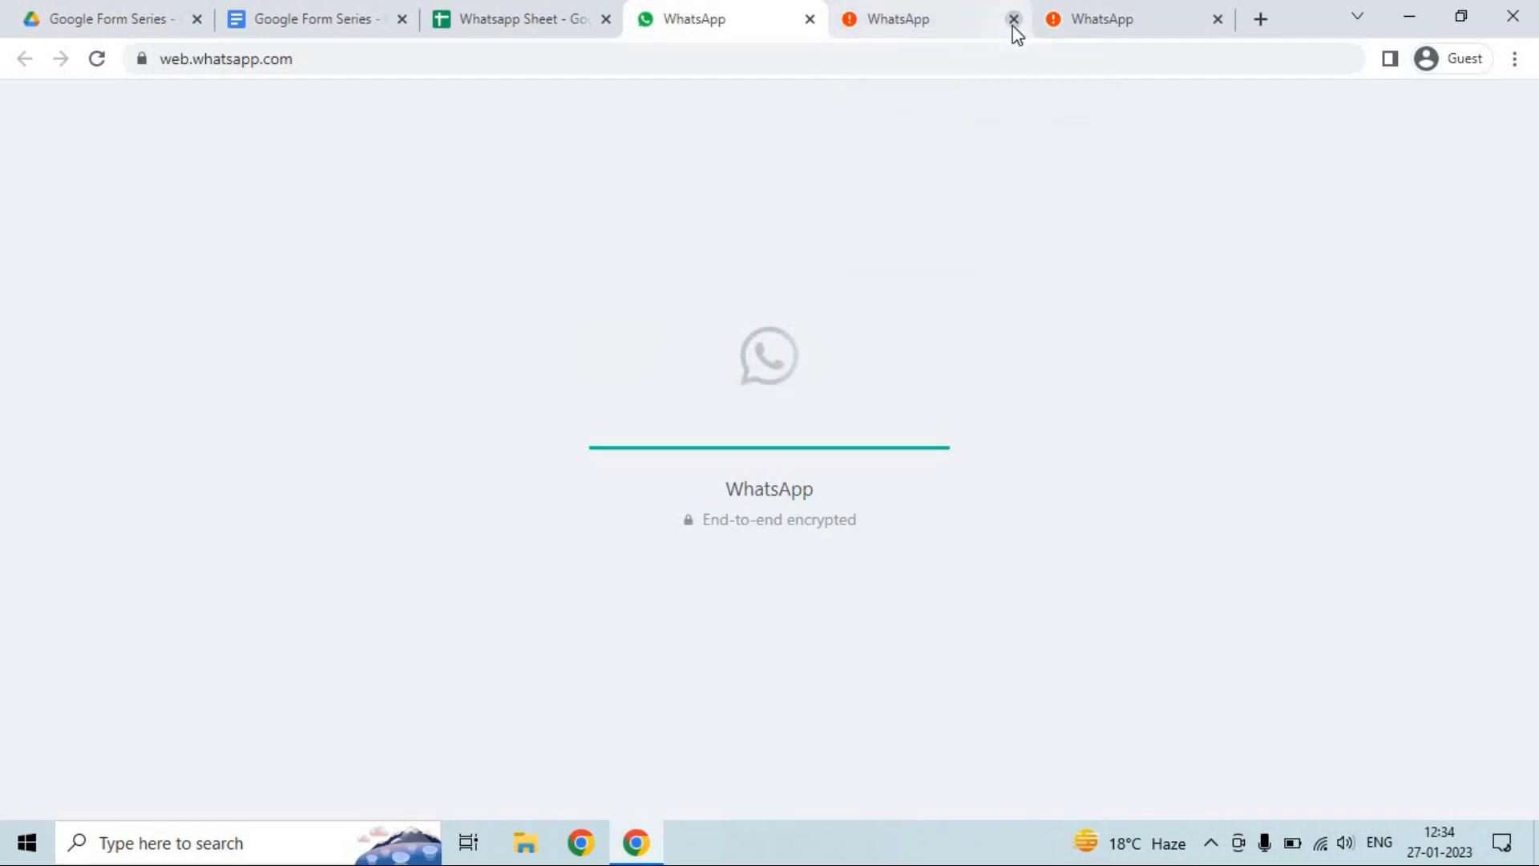
pyautogui.click(1015, 21)
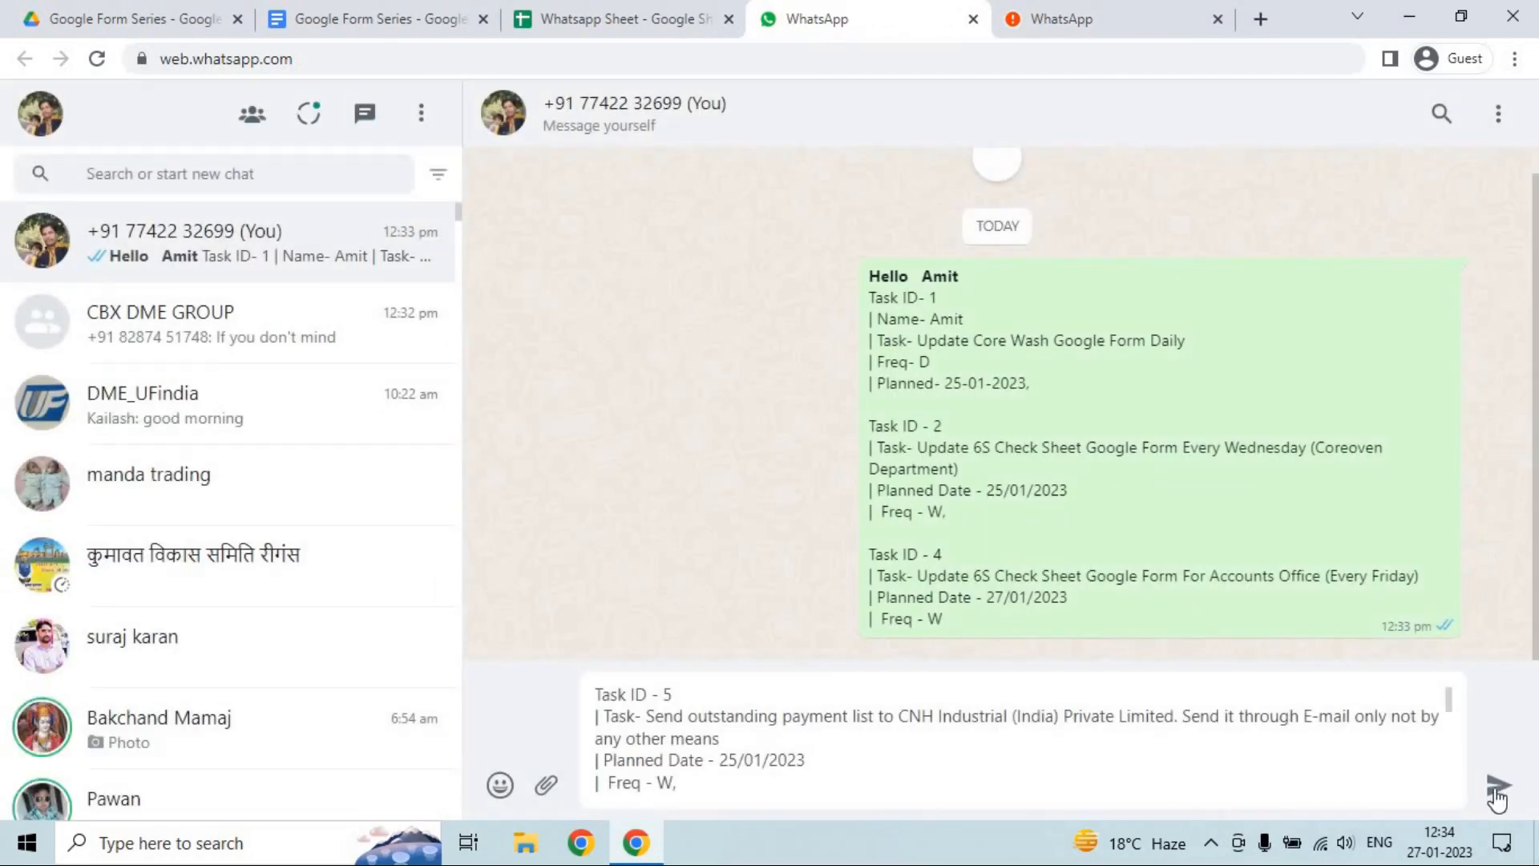
pyautogui.click(1498, 785)
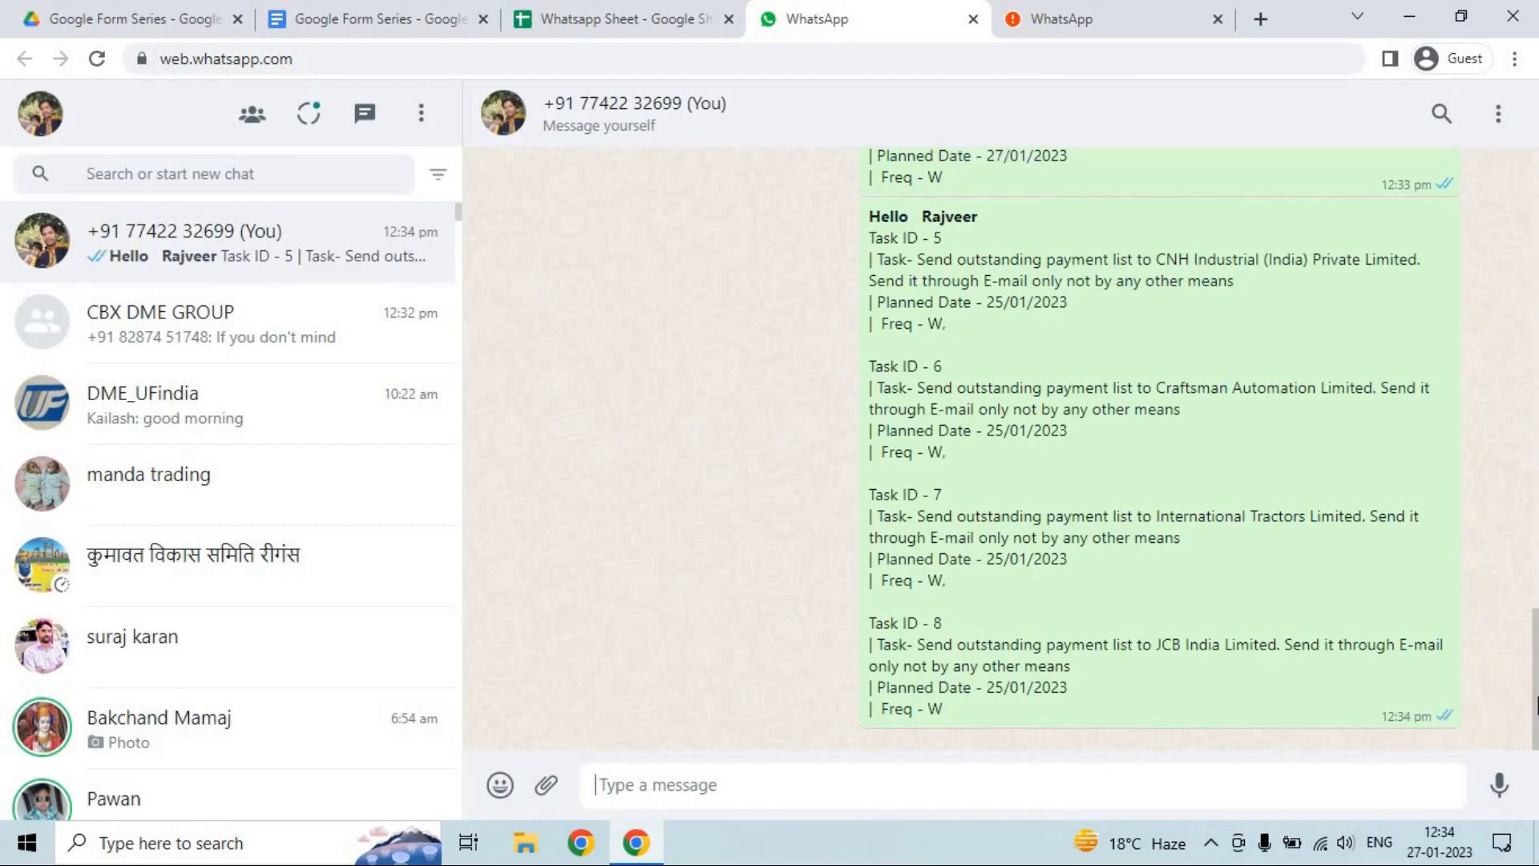
# Review the sent task messages in the chat history and close the leftover inactive WhatsApp tab.
pyautogui.scroll(2, 1535, 706)
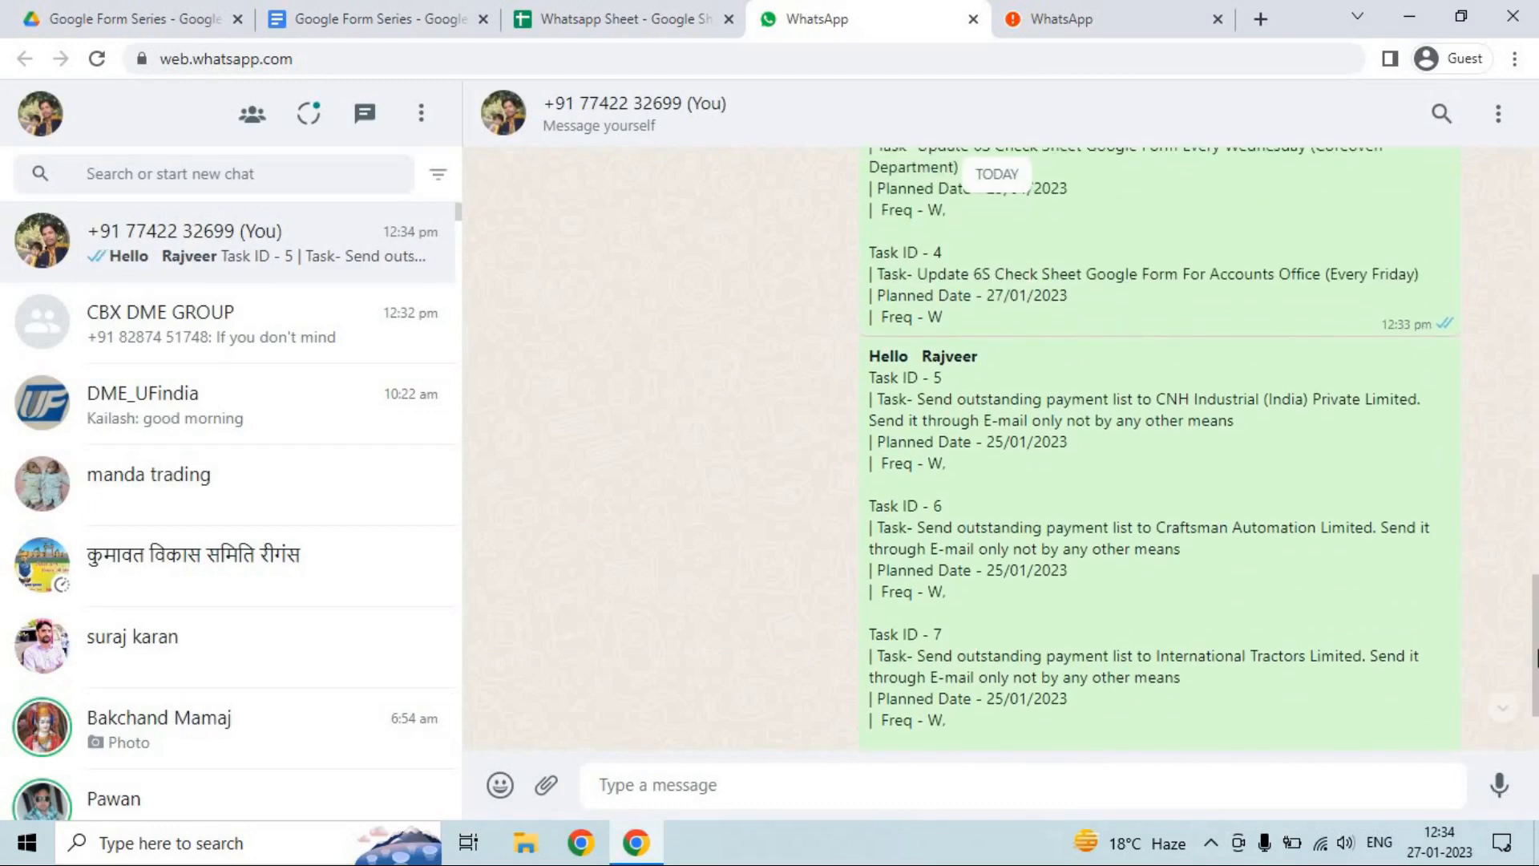
pyautogui.scroll(-2, 1535, 666)
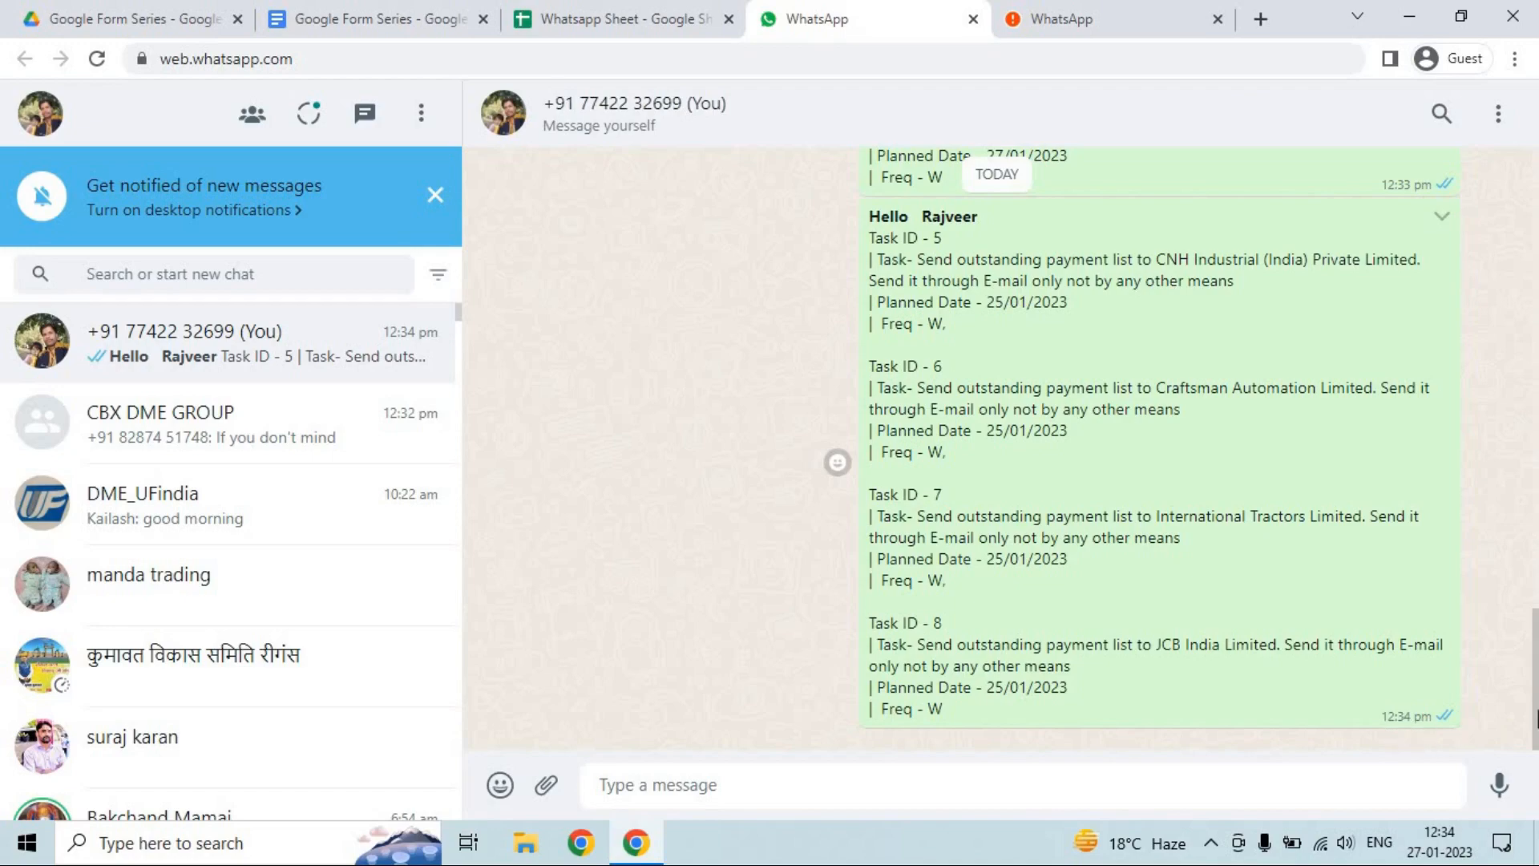
pyautogui.moveTo(1536, 716); pyautogui.dragTo(1521, 485)
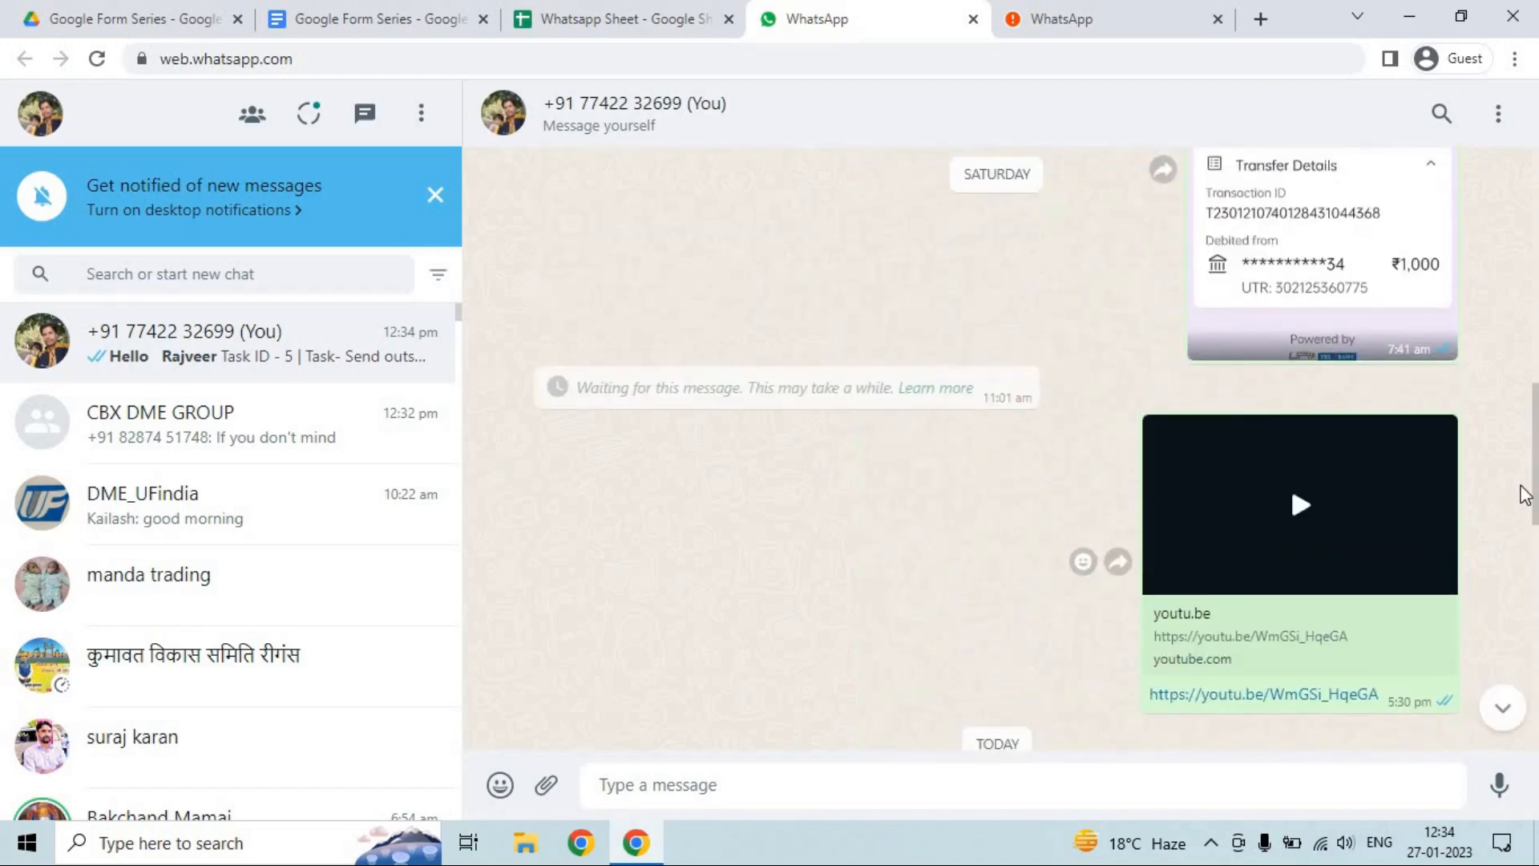
pyautogui.click(1218, 21)
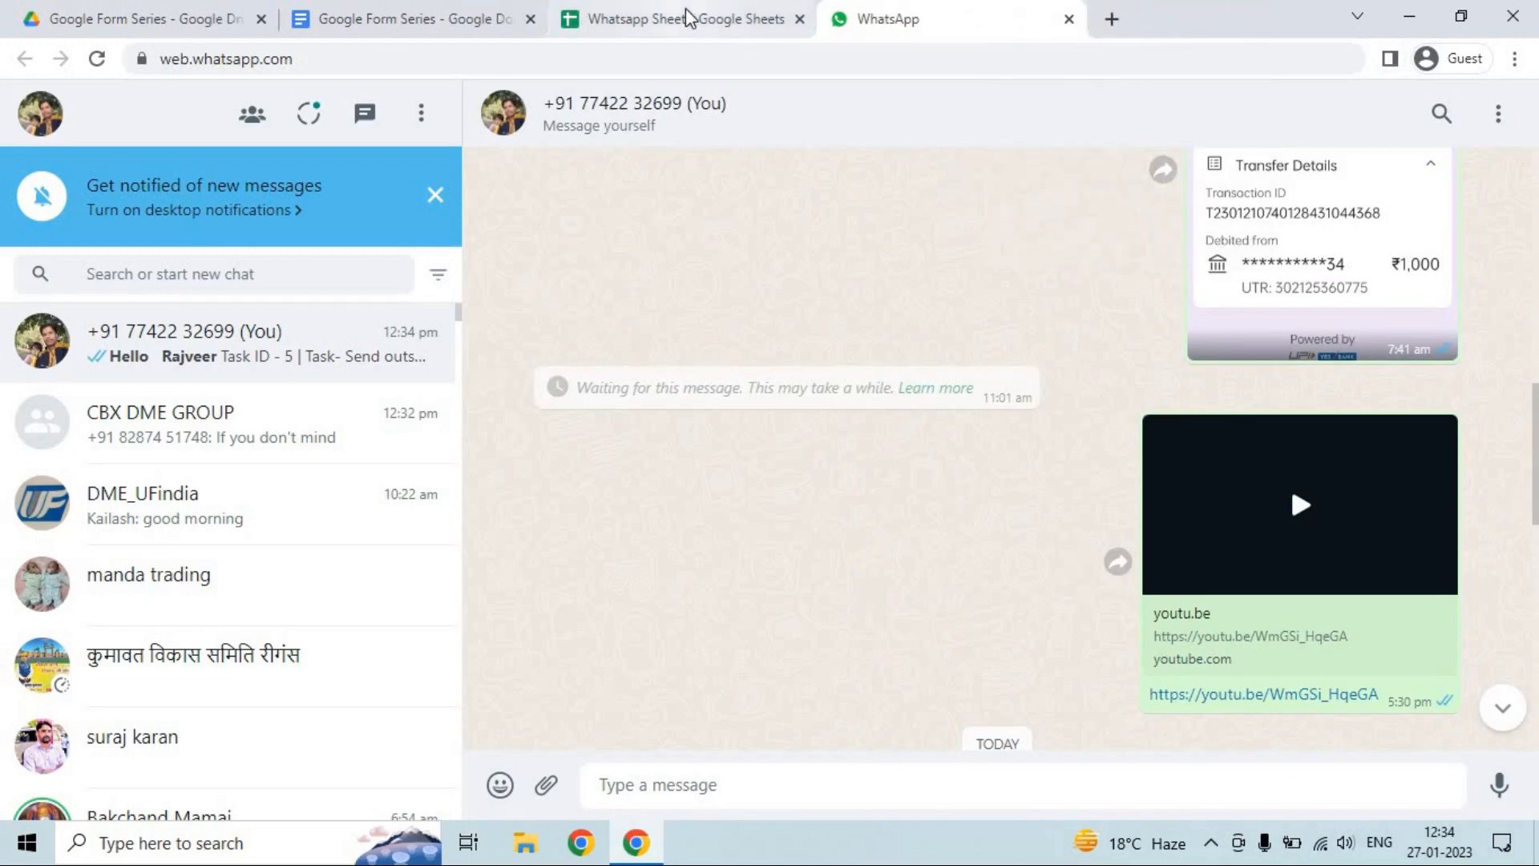
# Return to the Whatsapp sheet and check the message reference in D2 of the Templates column.
pyautogui.click(687, 18)
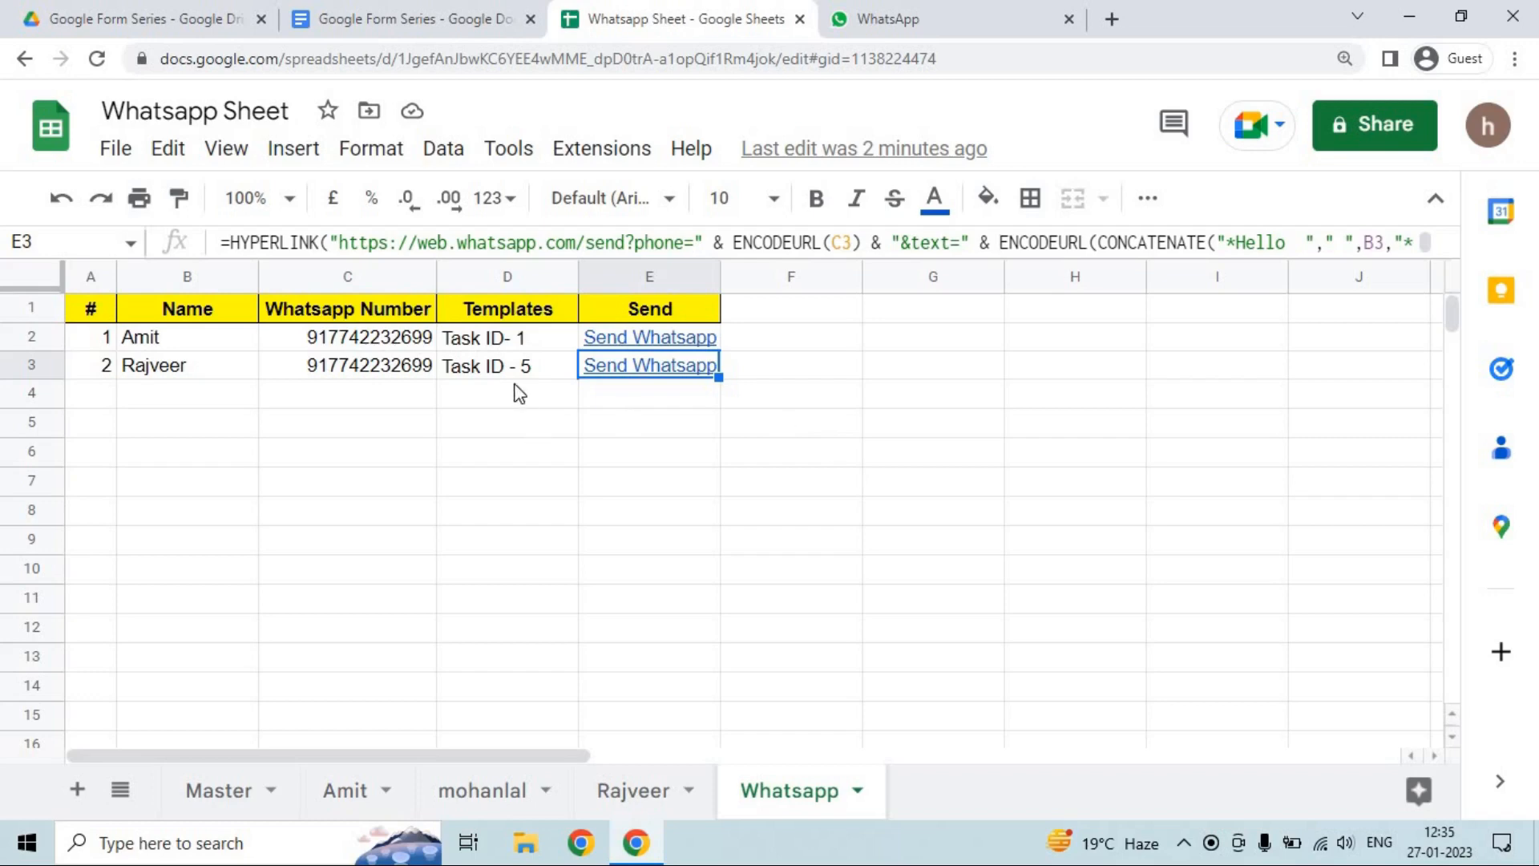
pyautogui.click(510, 349)
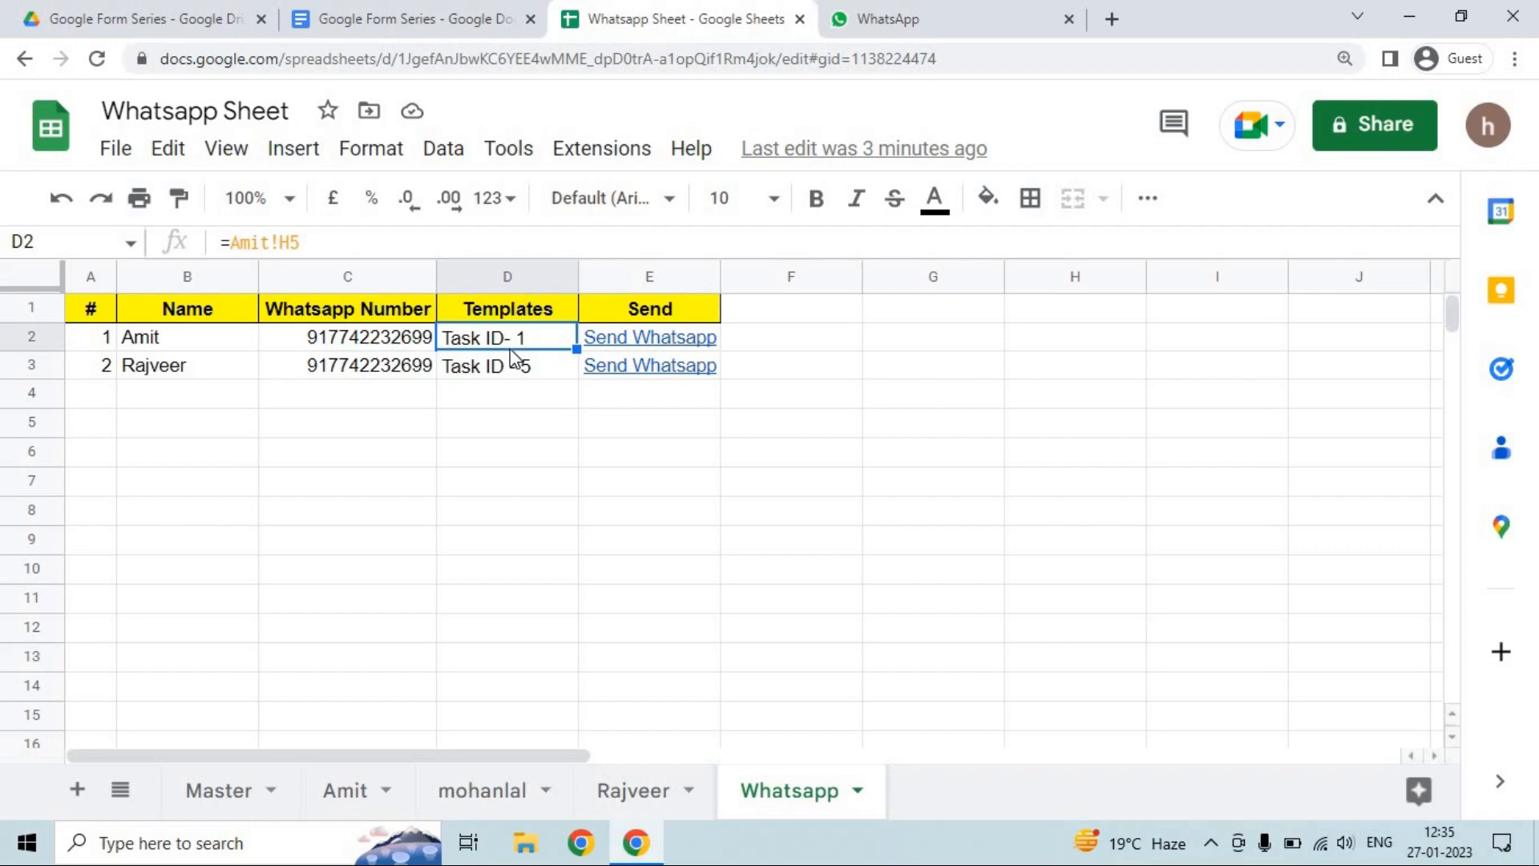
pyautogui.click(785, 356)
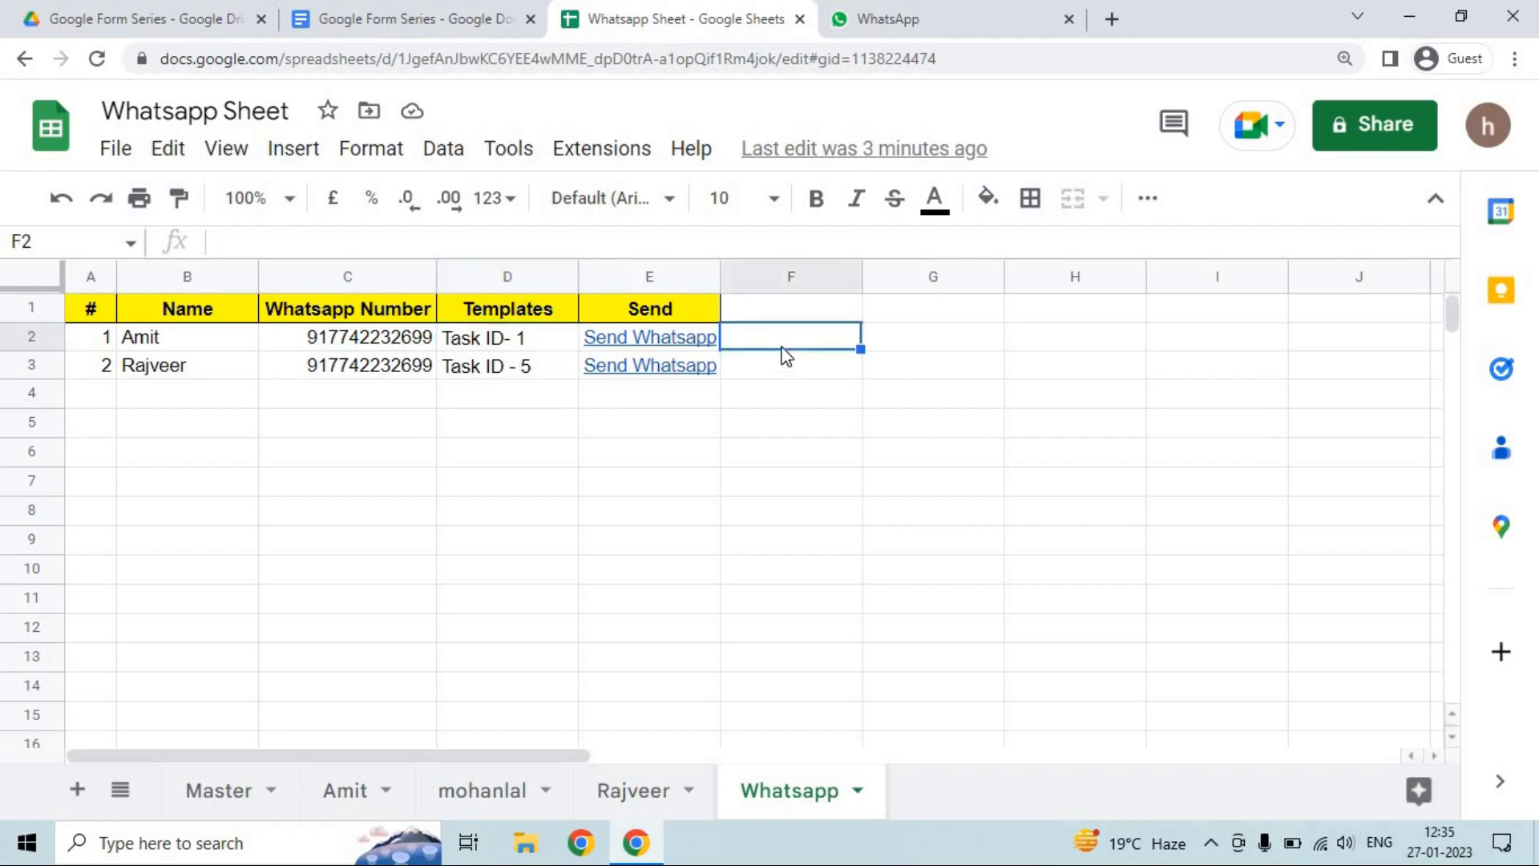